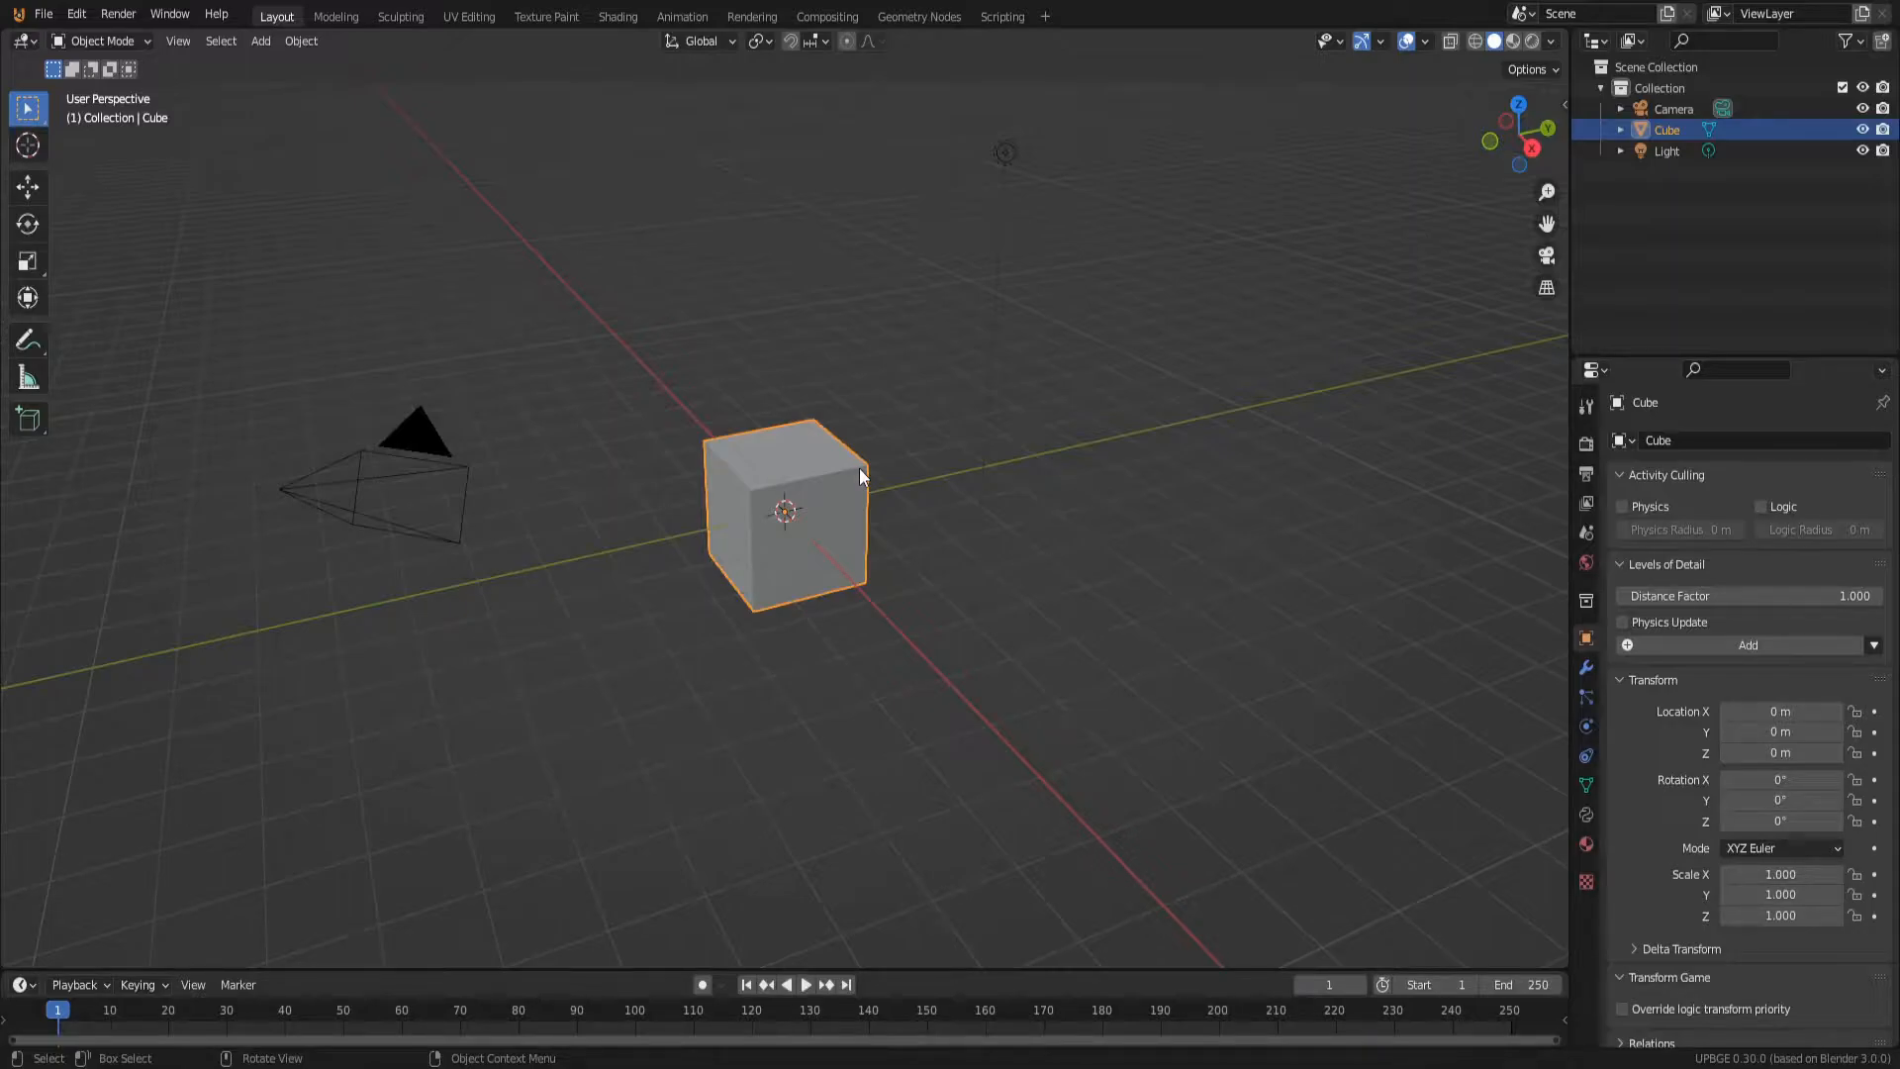
key("g")
key("z")
key("Escape")
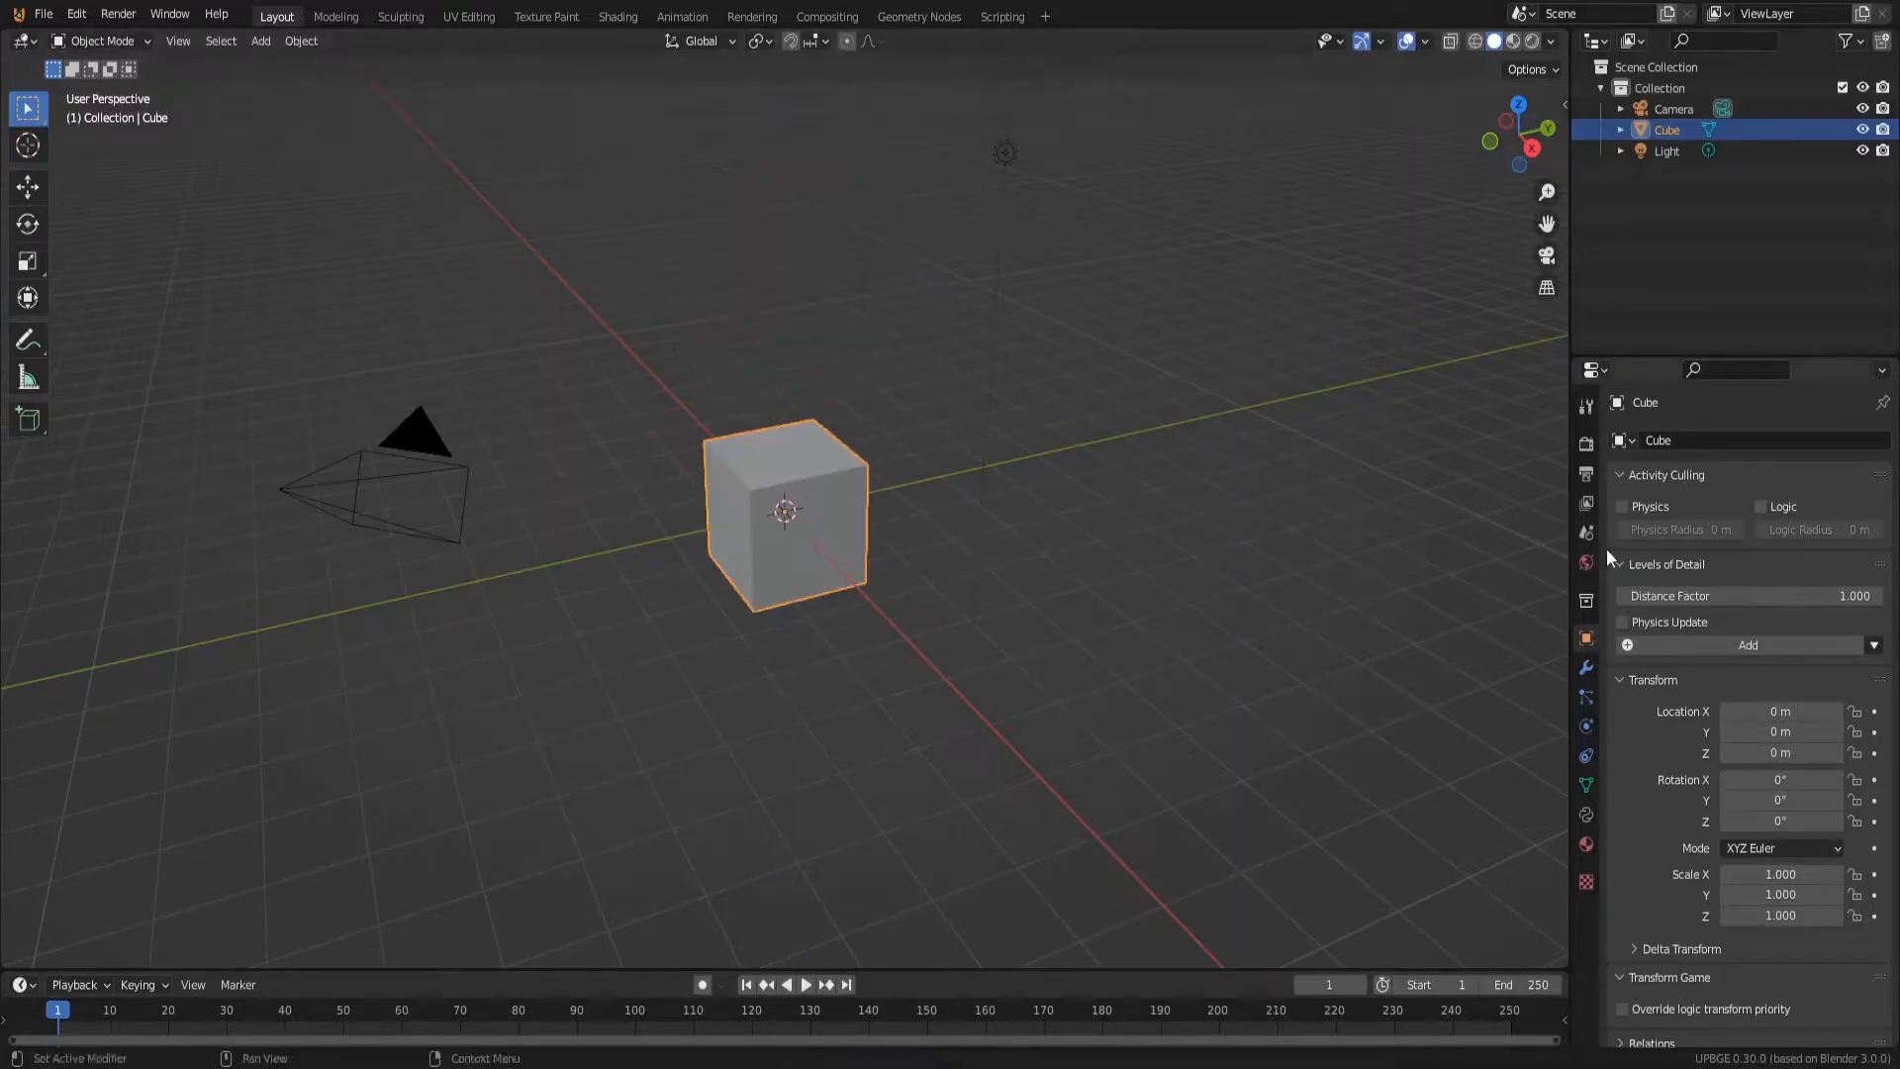
Step: Widen the properties editor slightly and delete the default camera from the scene
left_click_drag(1571, 556, 1549, 587)
middle_click_drag(1207, 501, 1148, 574)
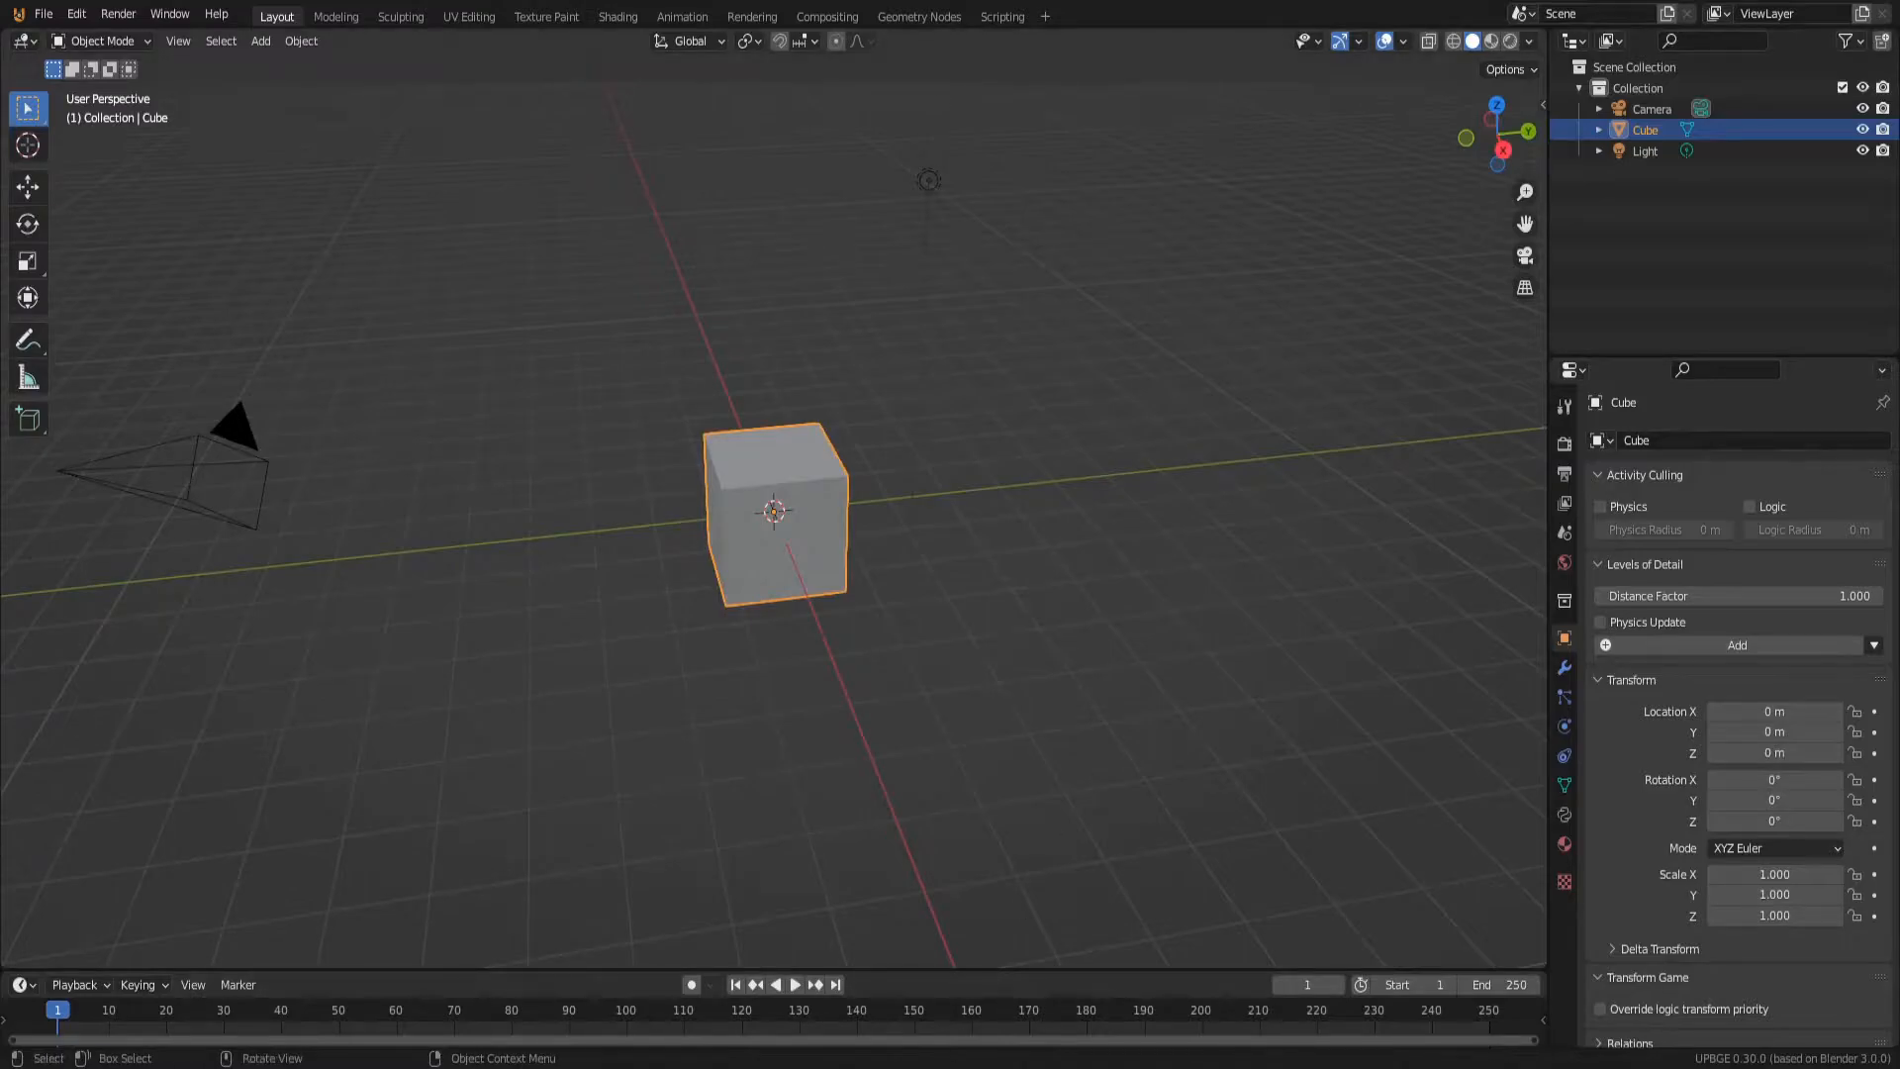
left_click(445, 267)
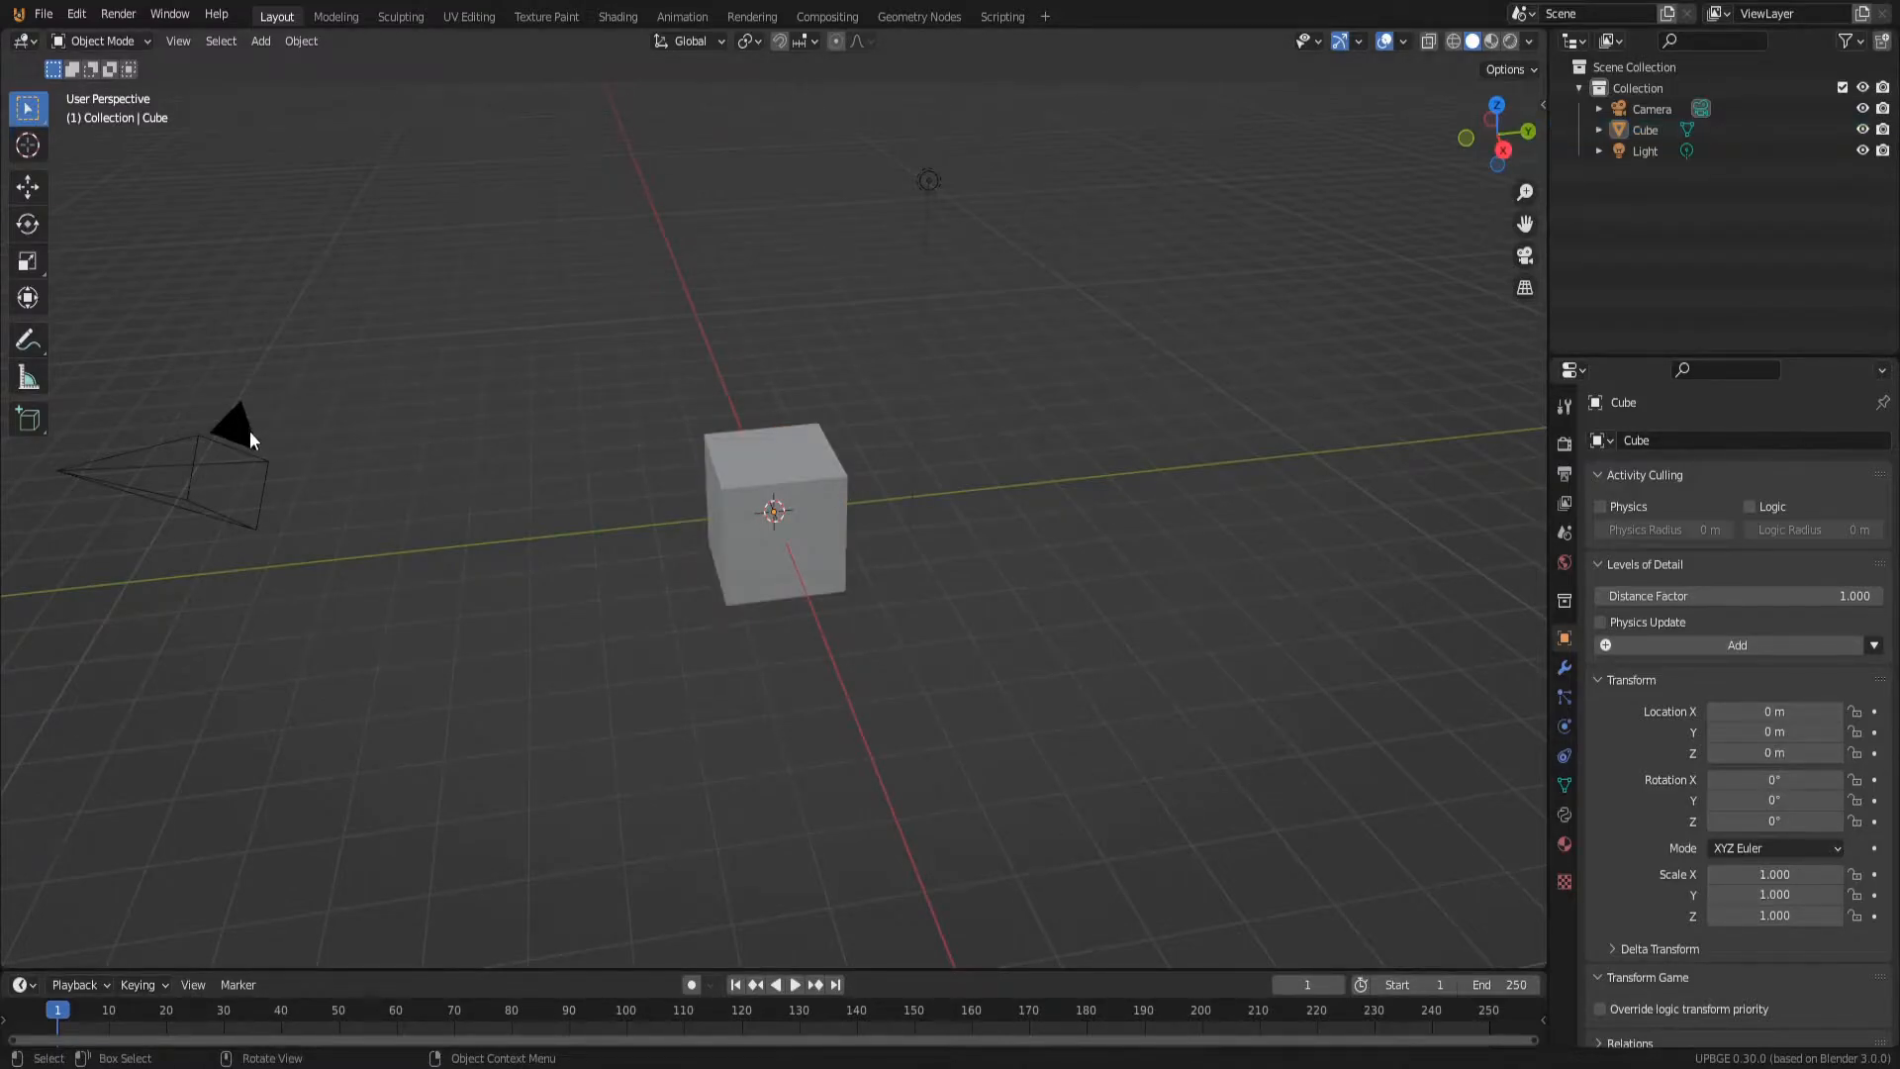
left_click(249, 430)
key("x")
left_click(158, 431)
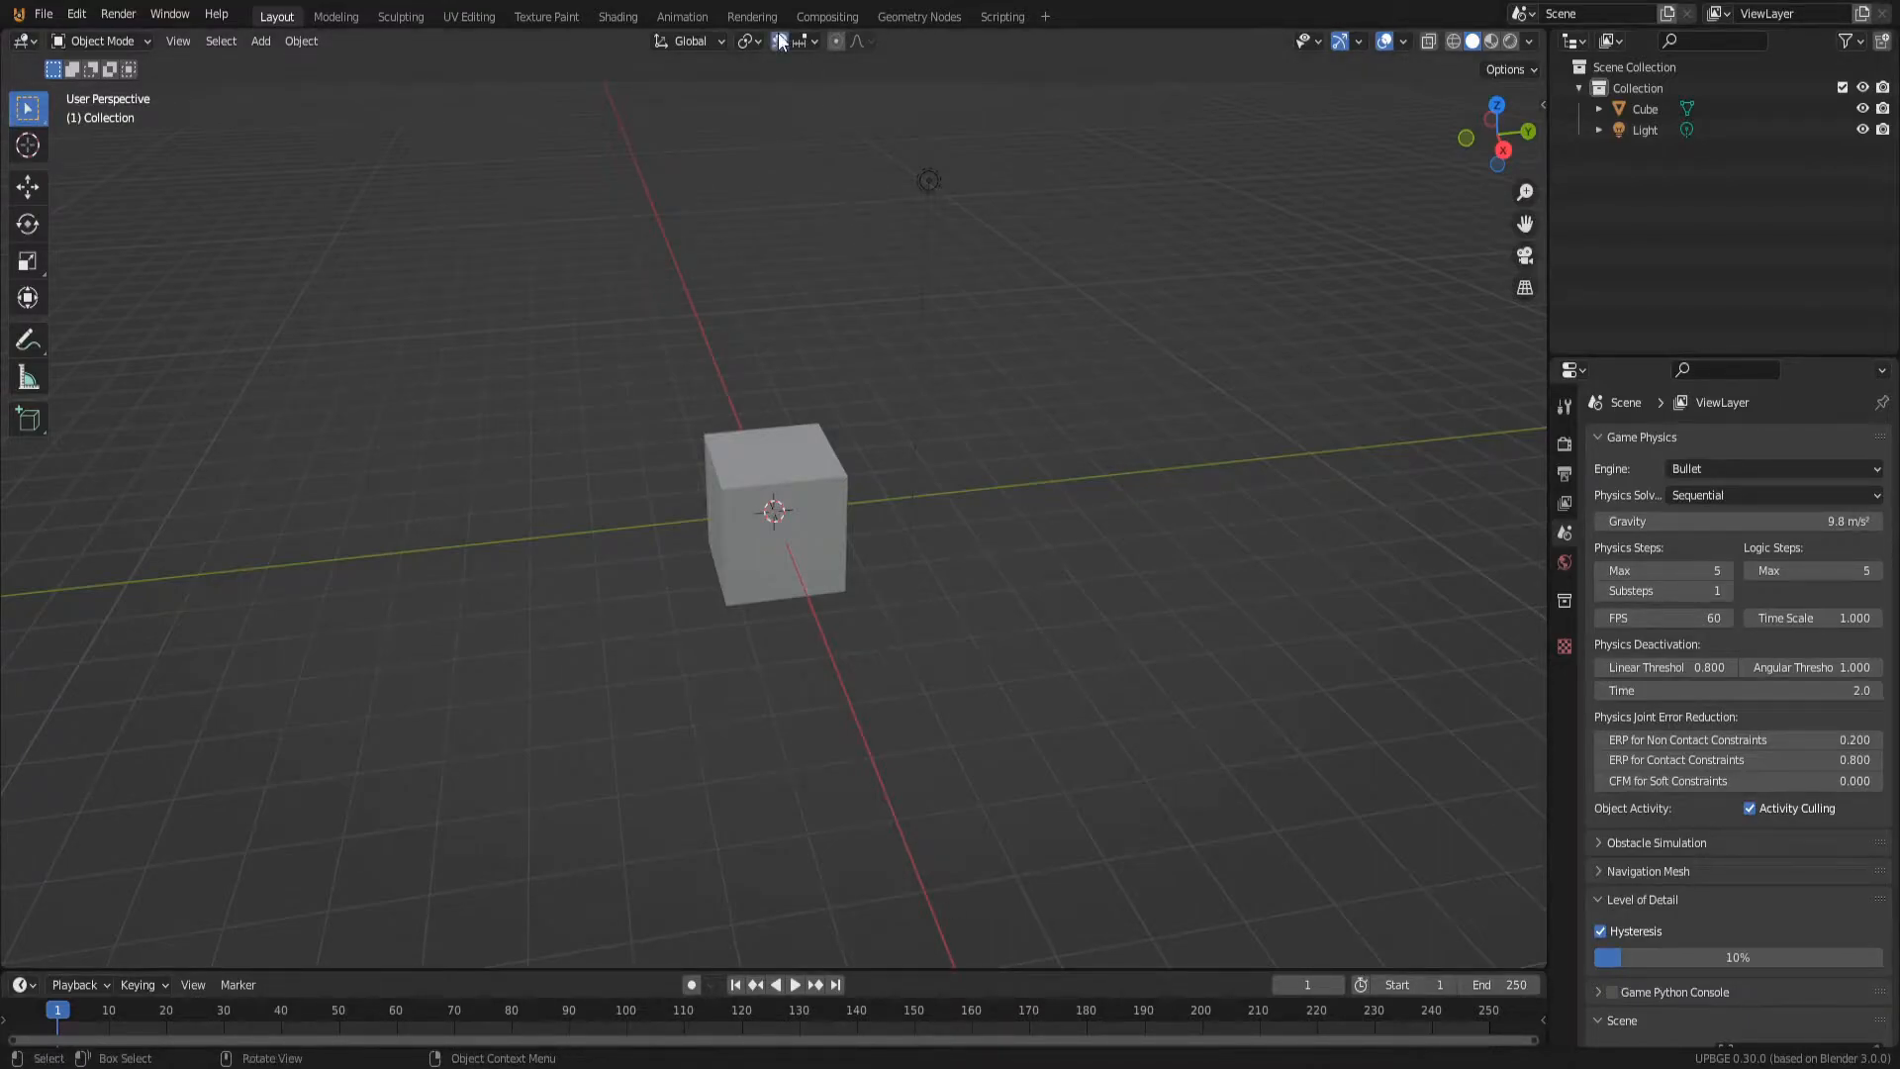
Step: Turn on increment snapping for move and rotate
left_click(815, 41)
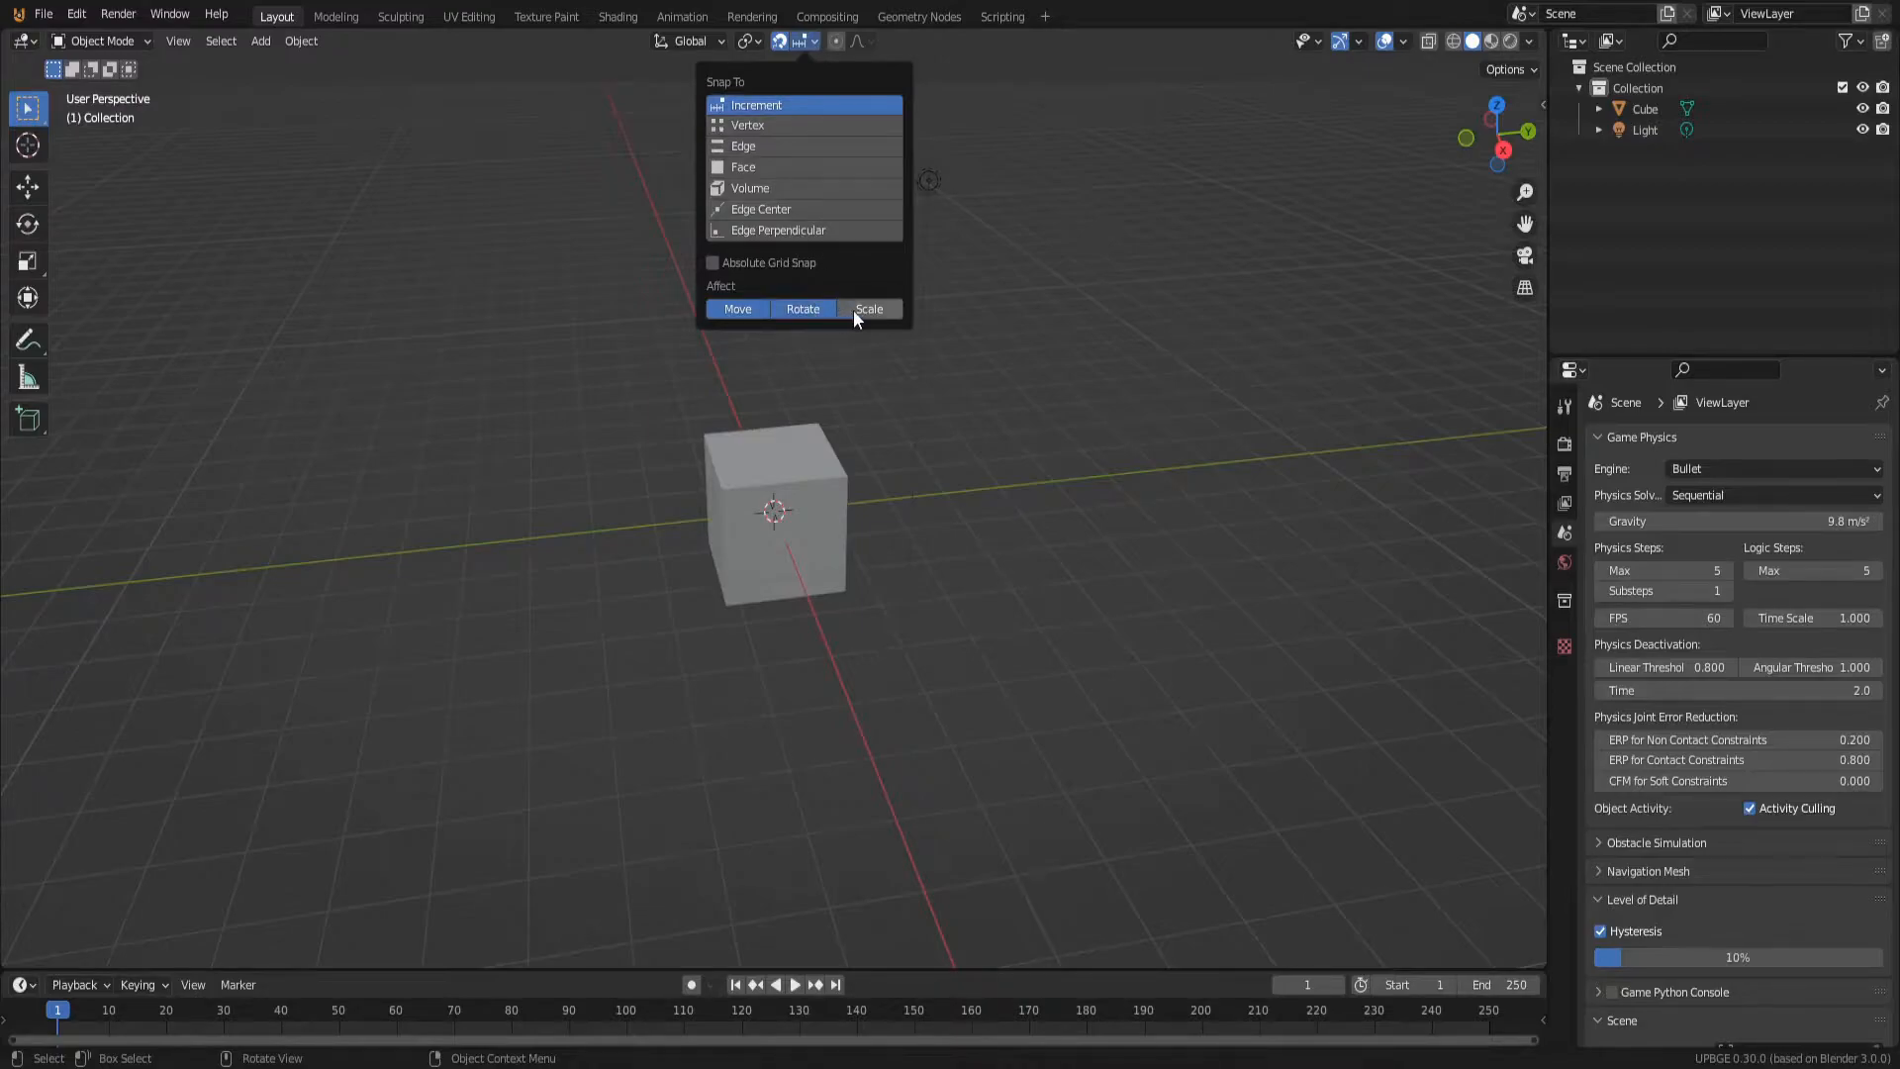
Step: Set the cube's Z location to 2 m and its Z scale to 2
left_click(762, 531)
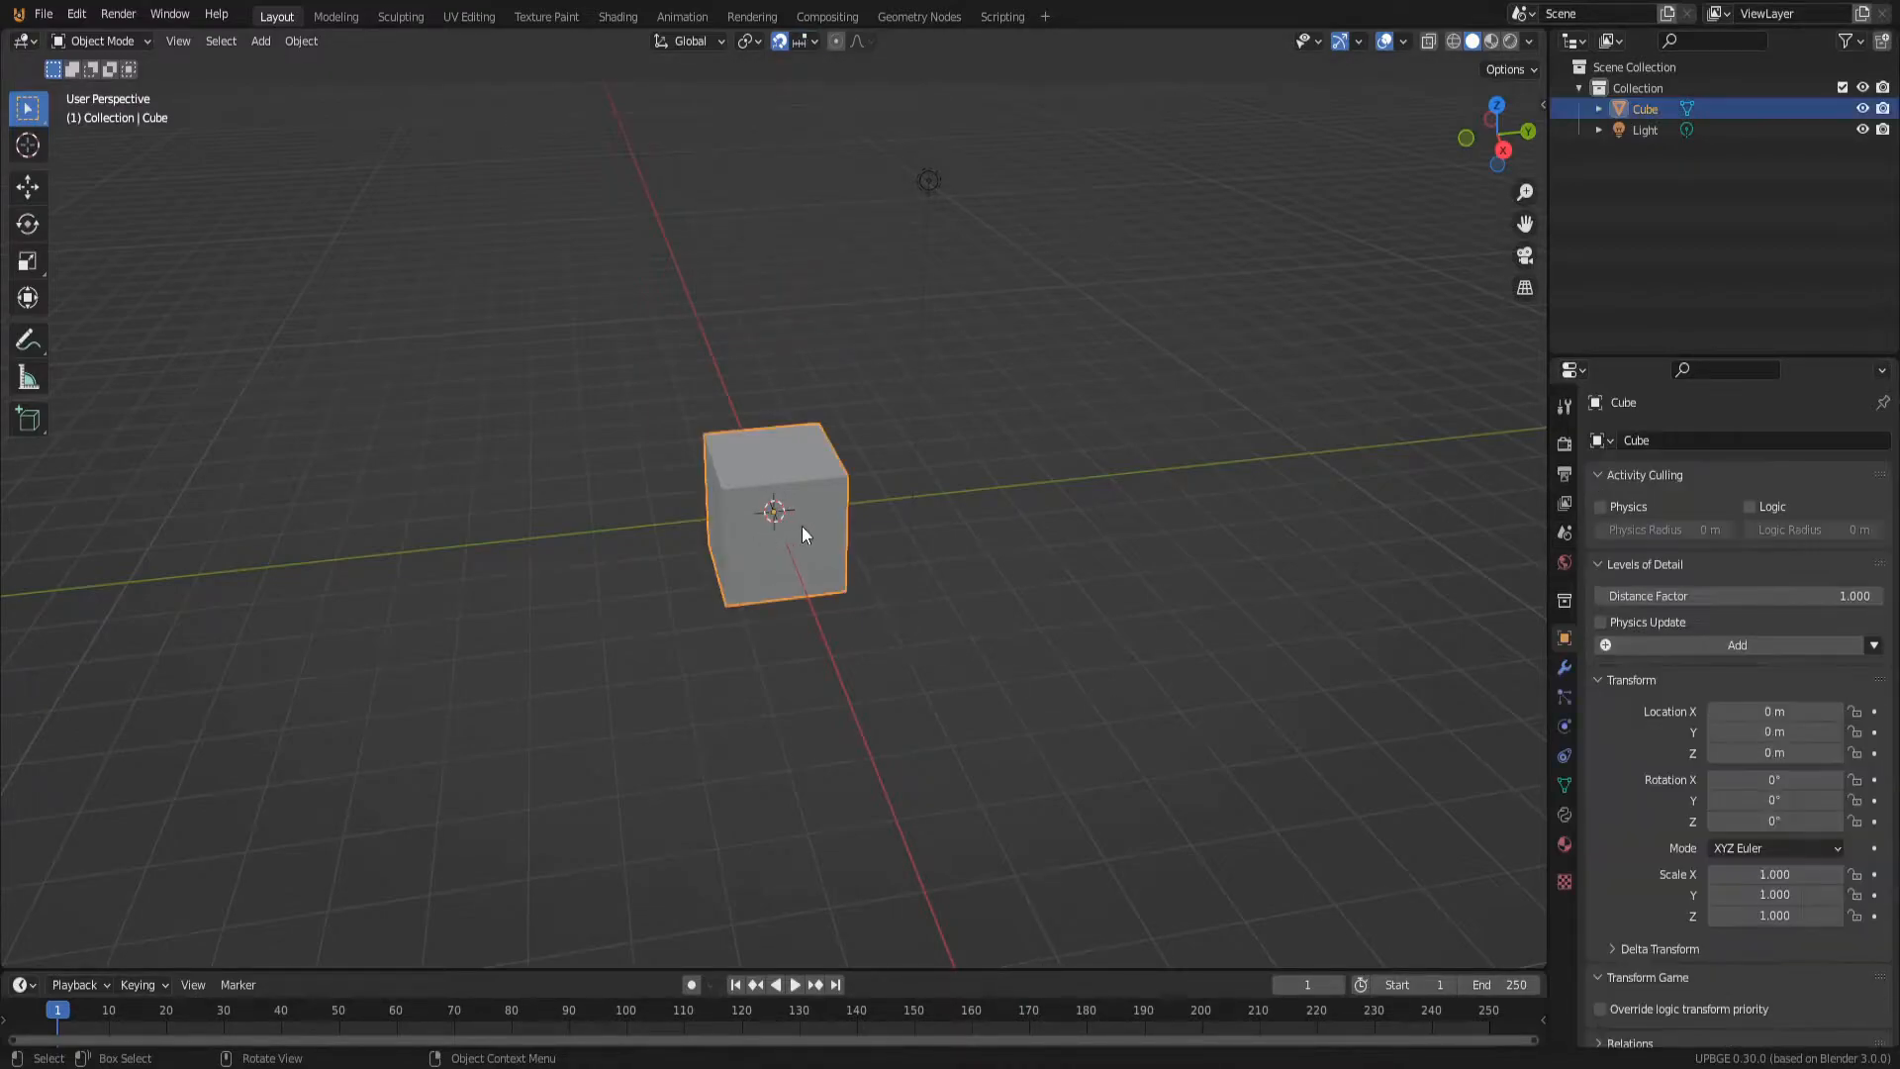
key("n")
left_click(1441, 193)
type("2")
key("Return")
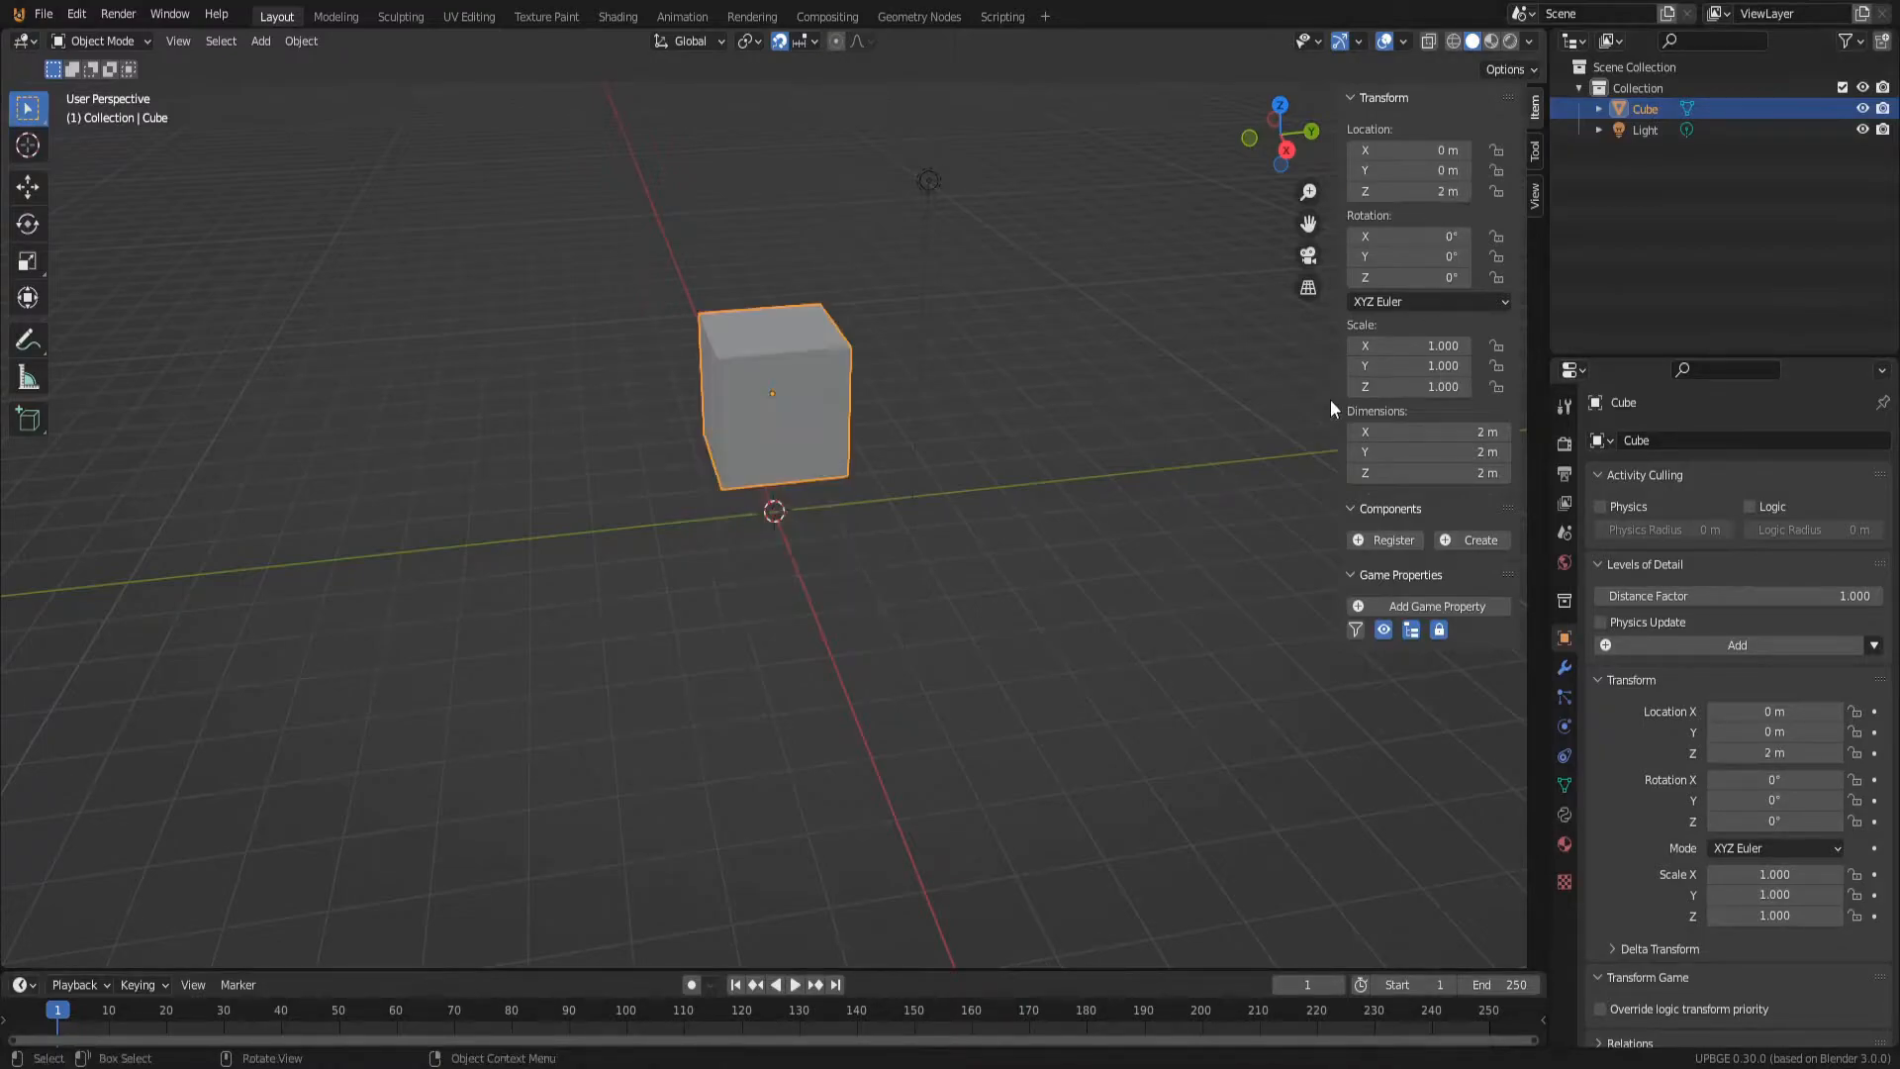
left_click(1427, 387)
type("2")
key("Return")
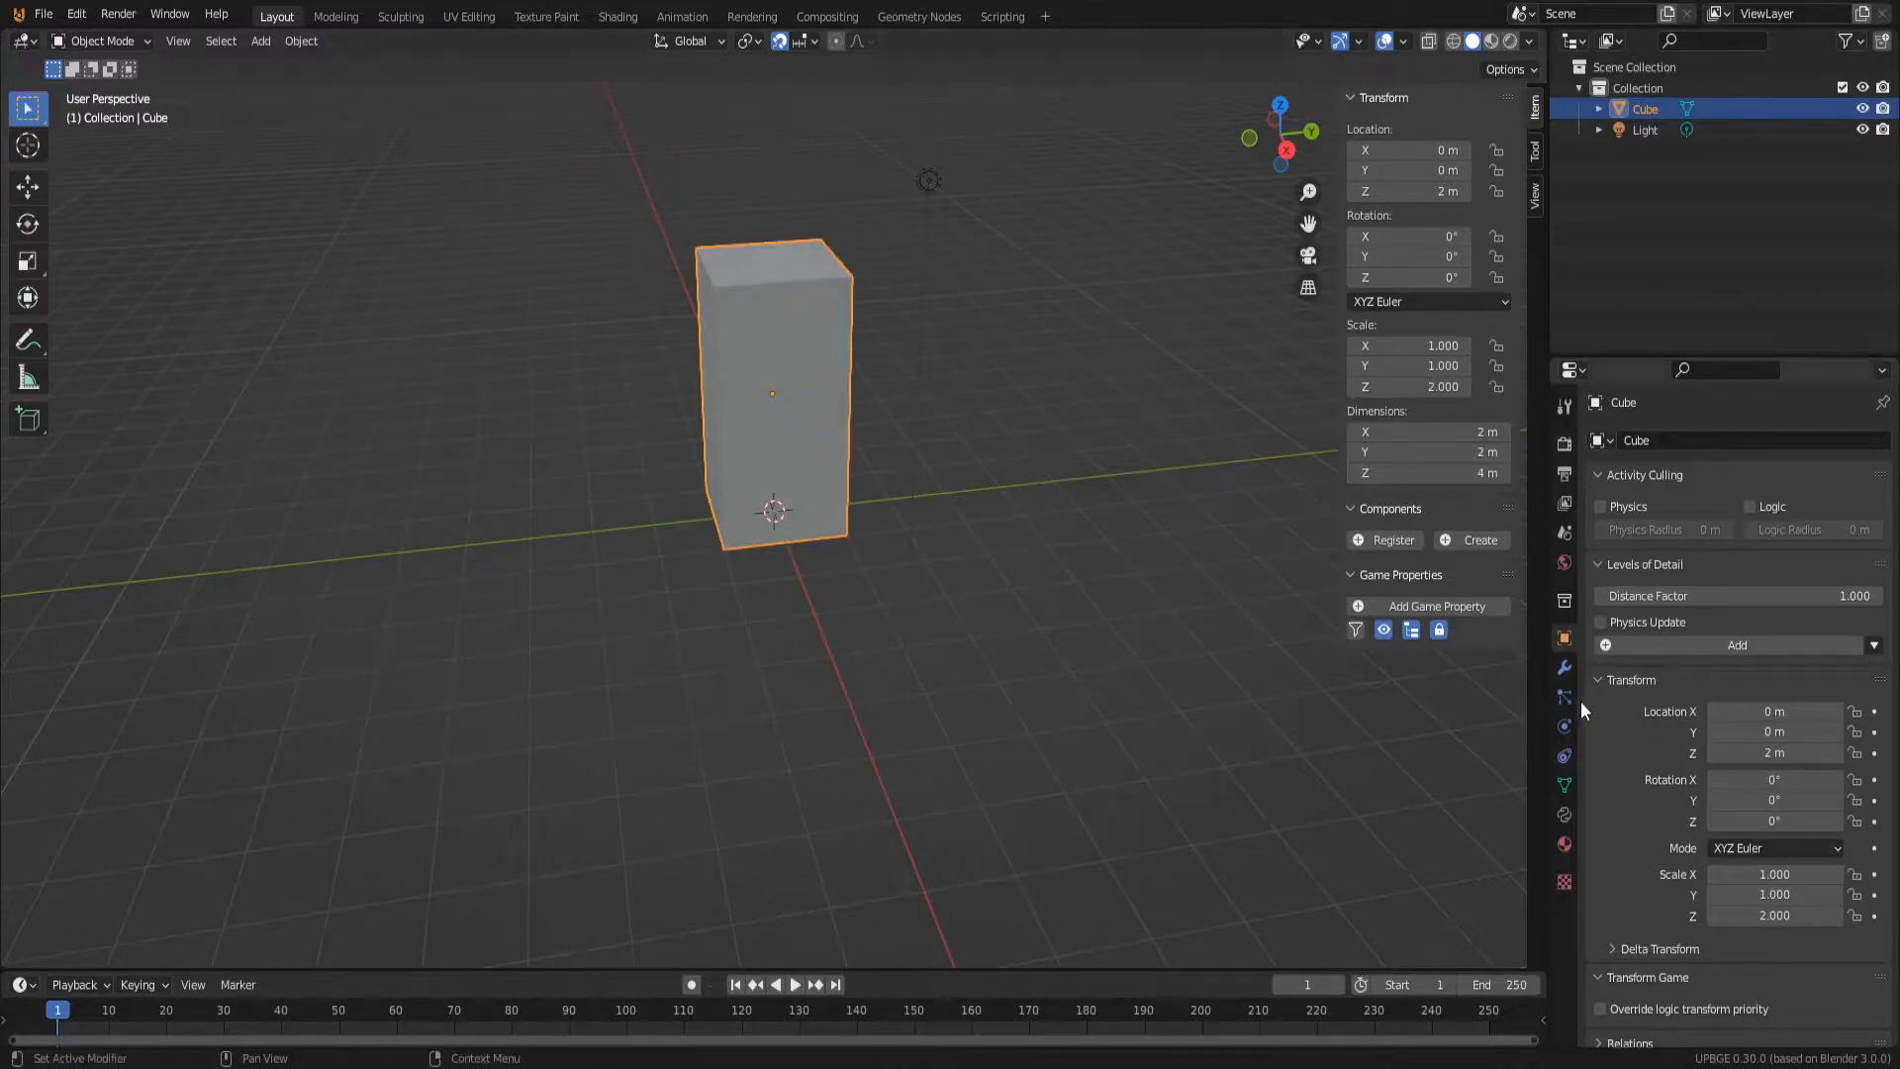
Step: Add a Wireframe modifier to the cube with a thickness of 0.1 m
left_click(1566, 669)
left_click(1671, 443)
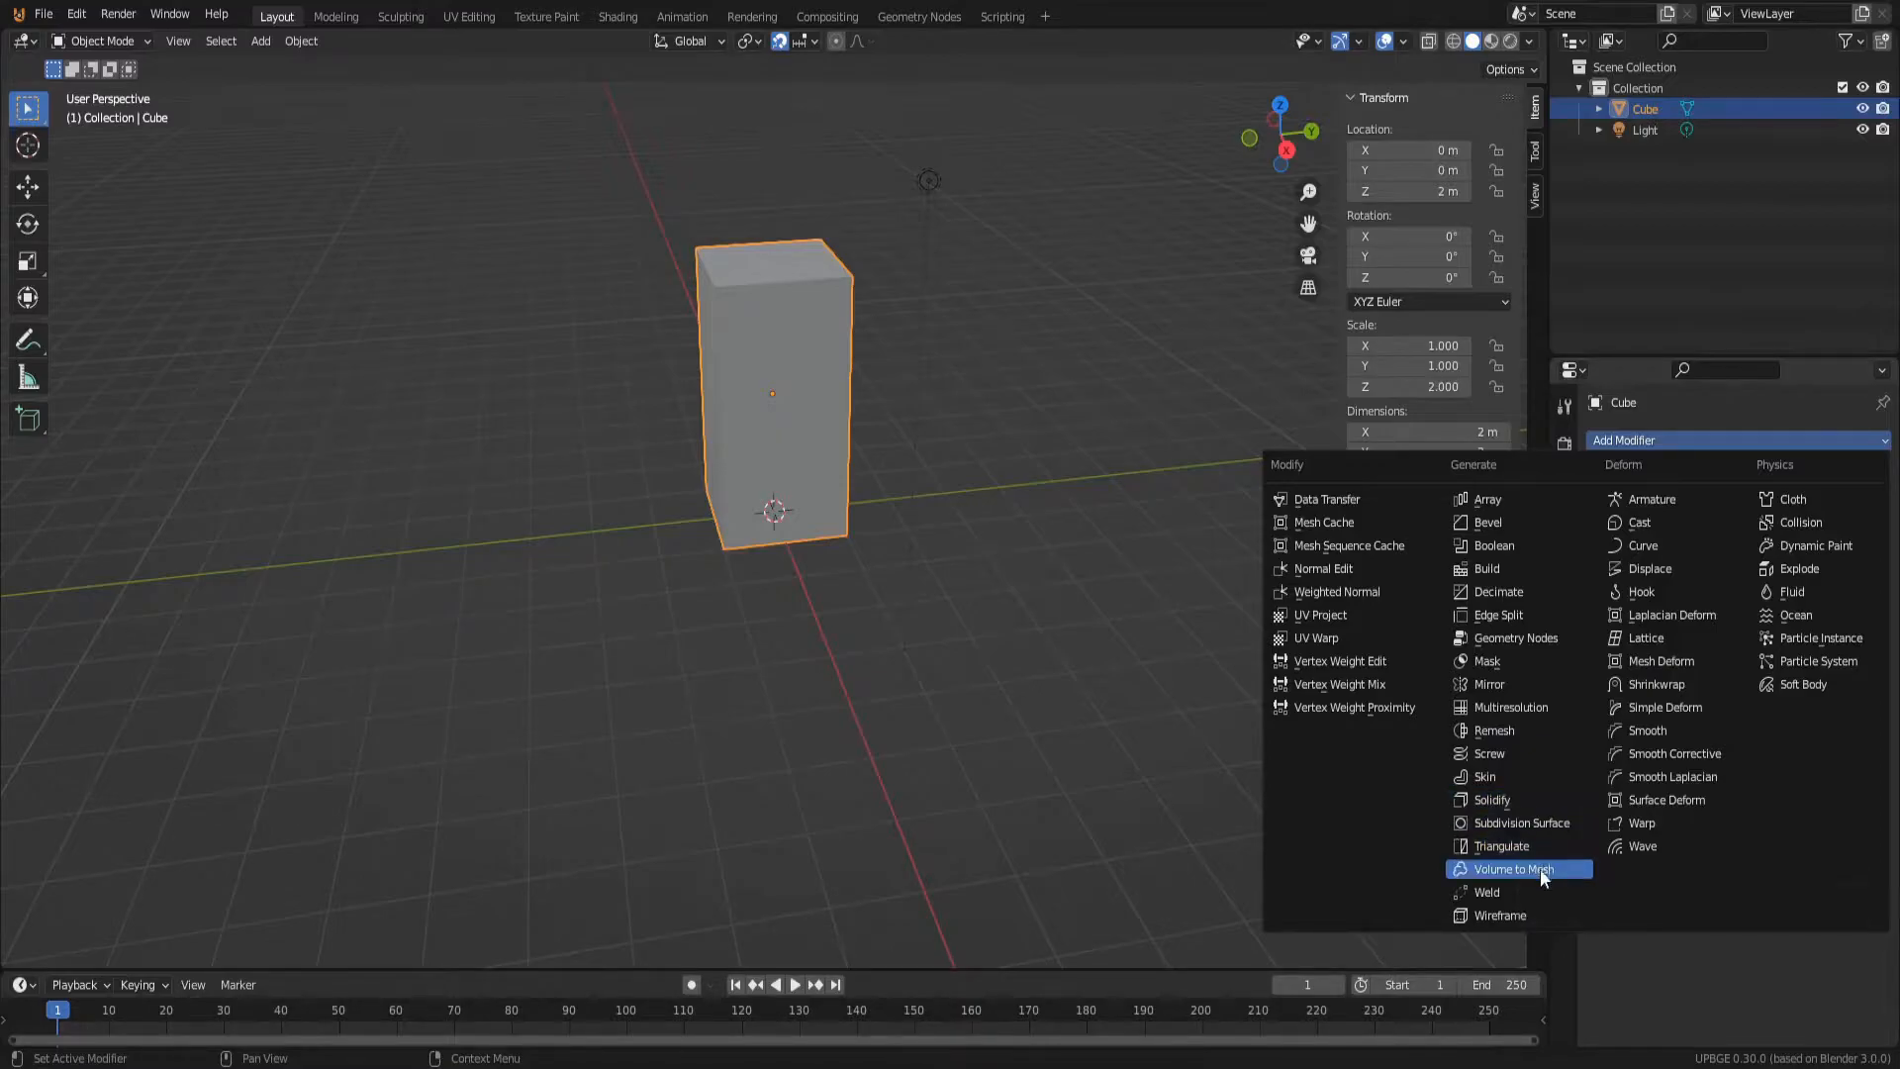
left_click(1524, 917)
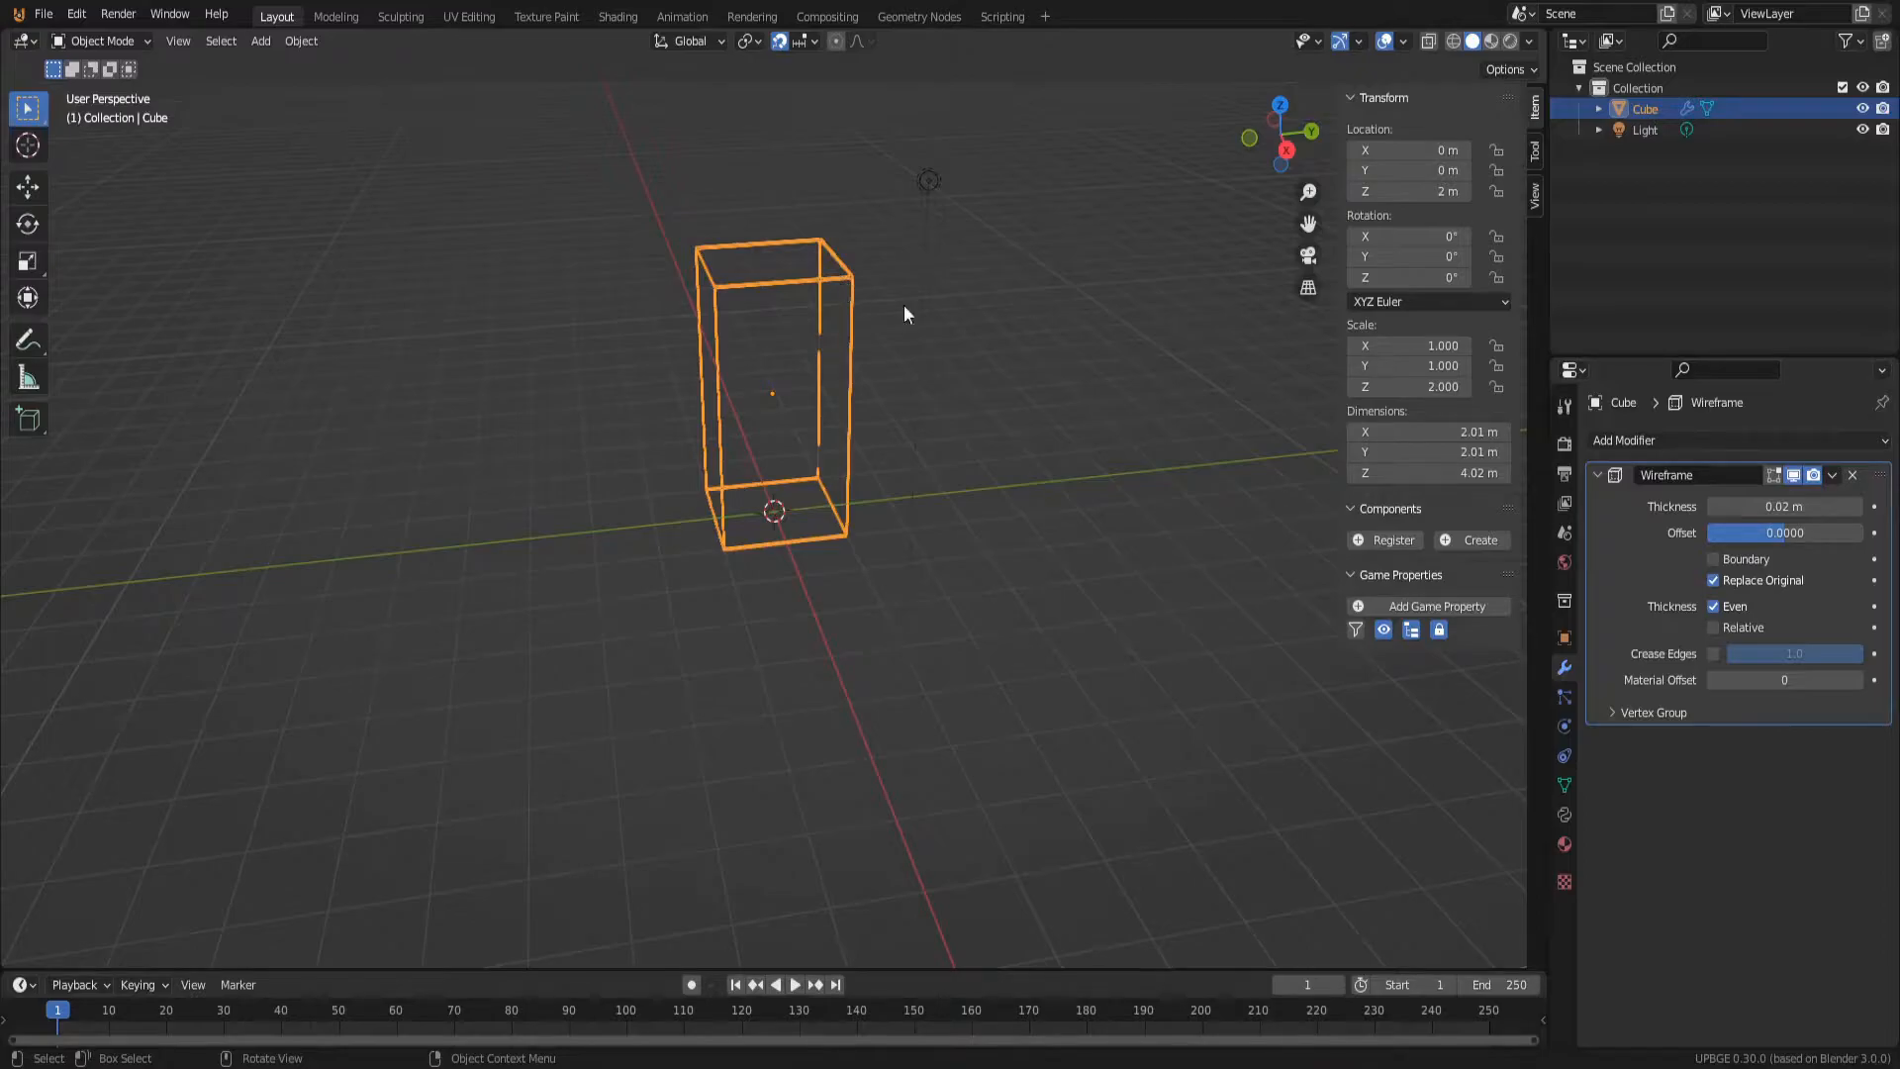
left_click(1763, 506)
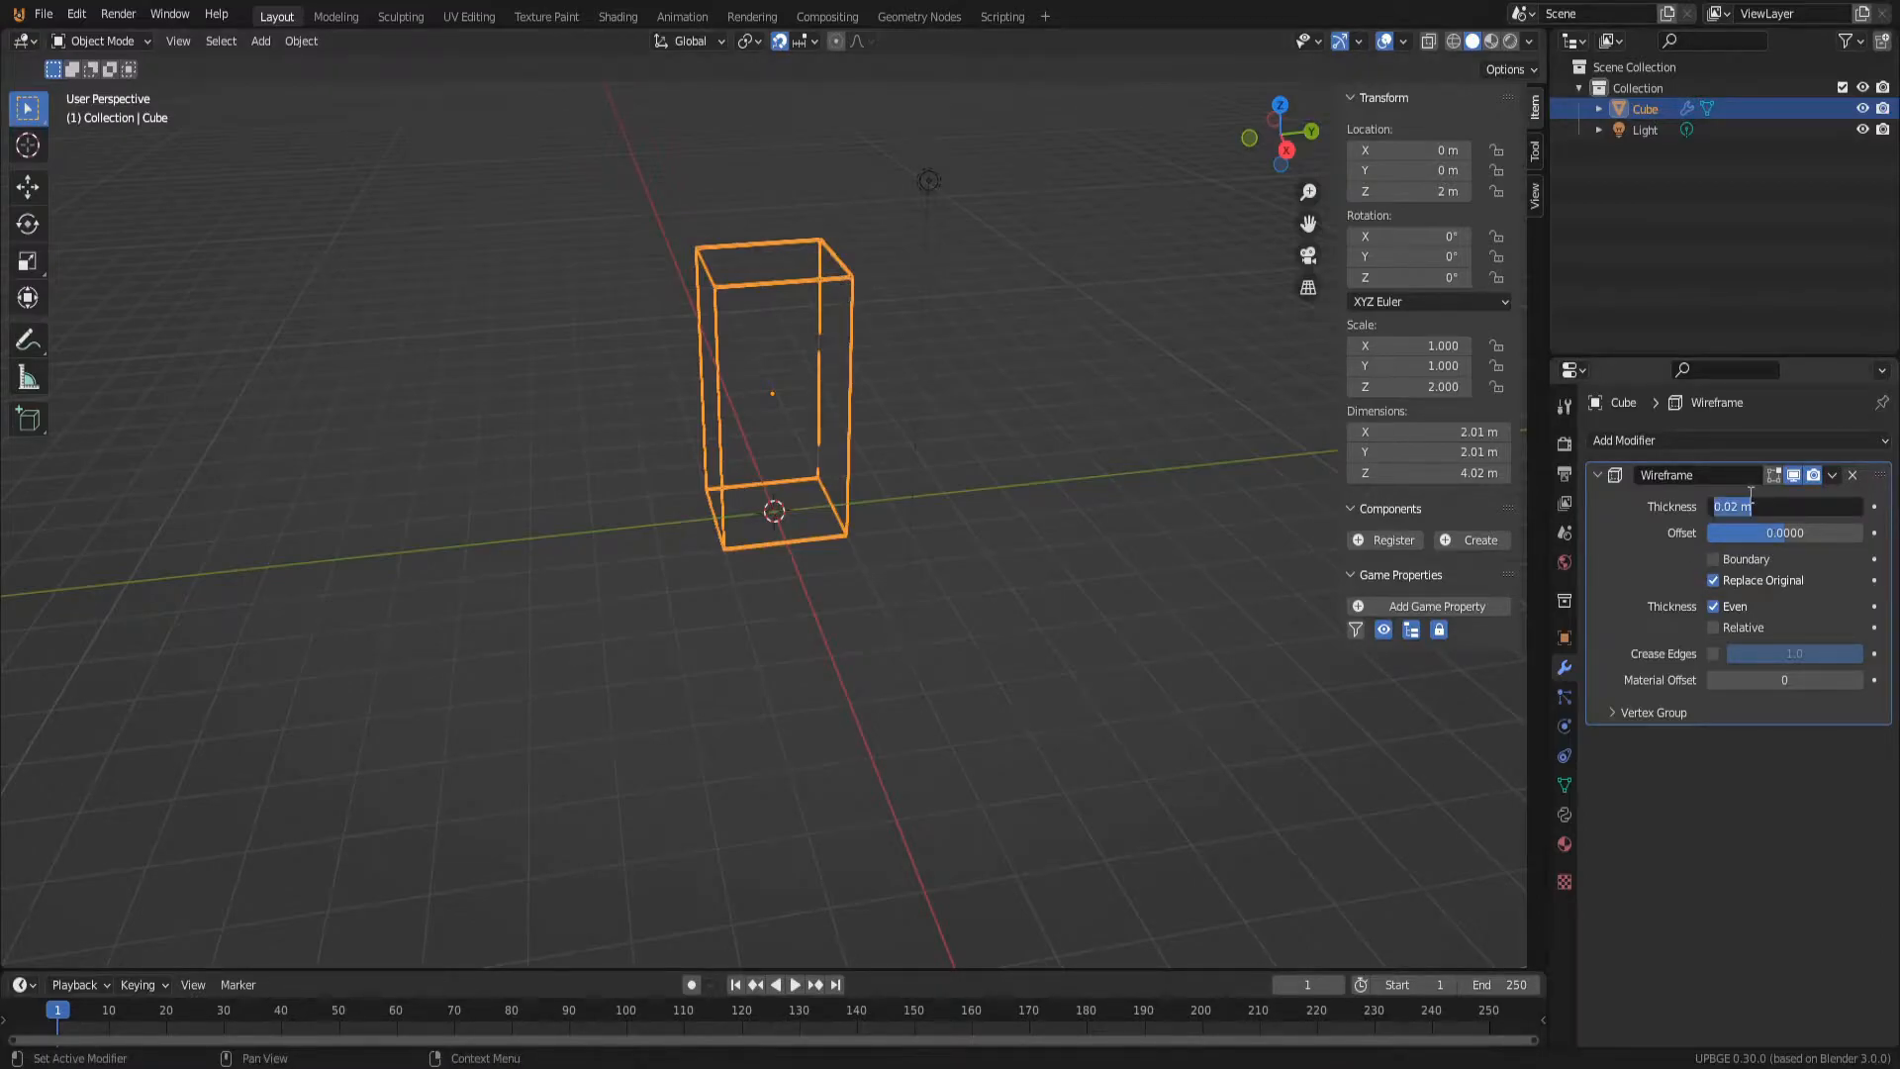
type("01")
key("BackSpace")
type(".1")
key("Return")
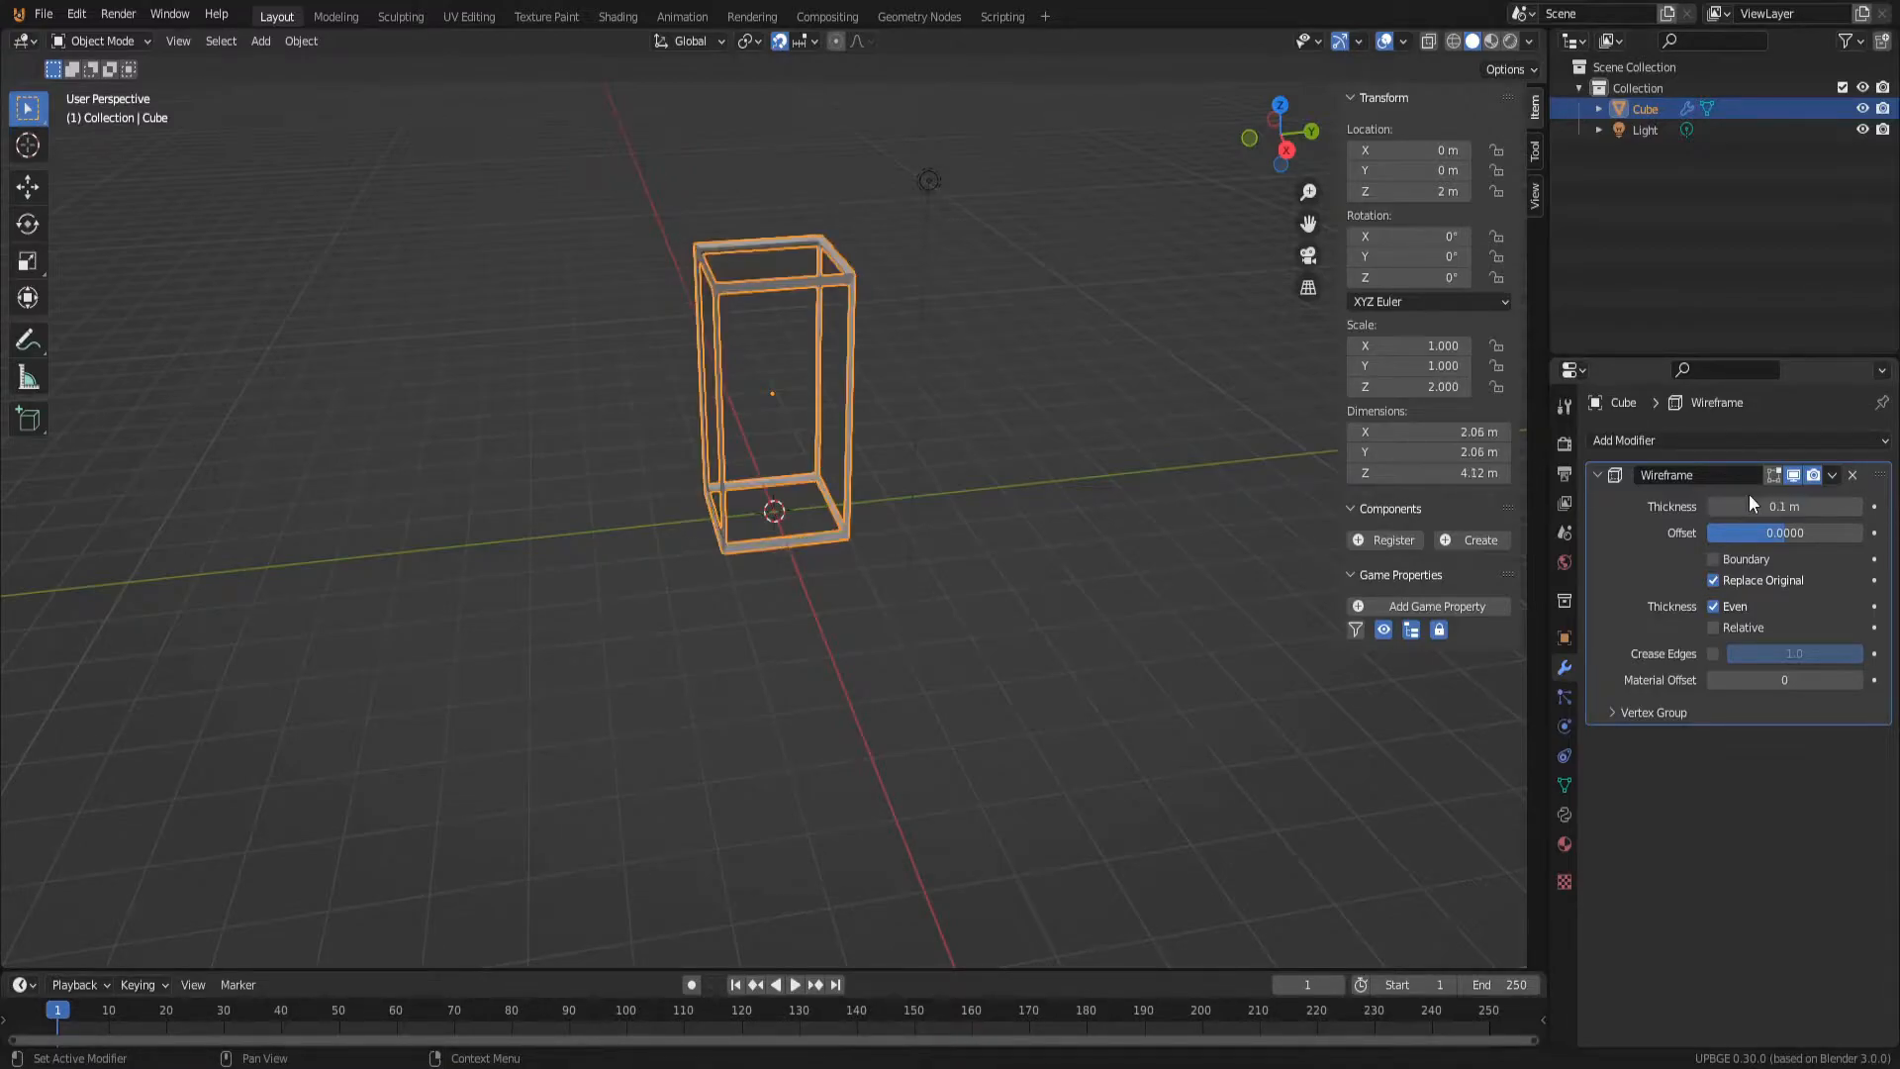
Step: Set the cube material's base color to green (hue 0.338, saturation 1.000) and display the viewport in Material Preview shading
middle_click_drag(1124, 449, 959, 311)
left_click(1564, 844)
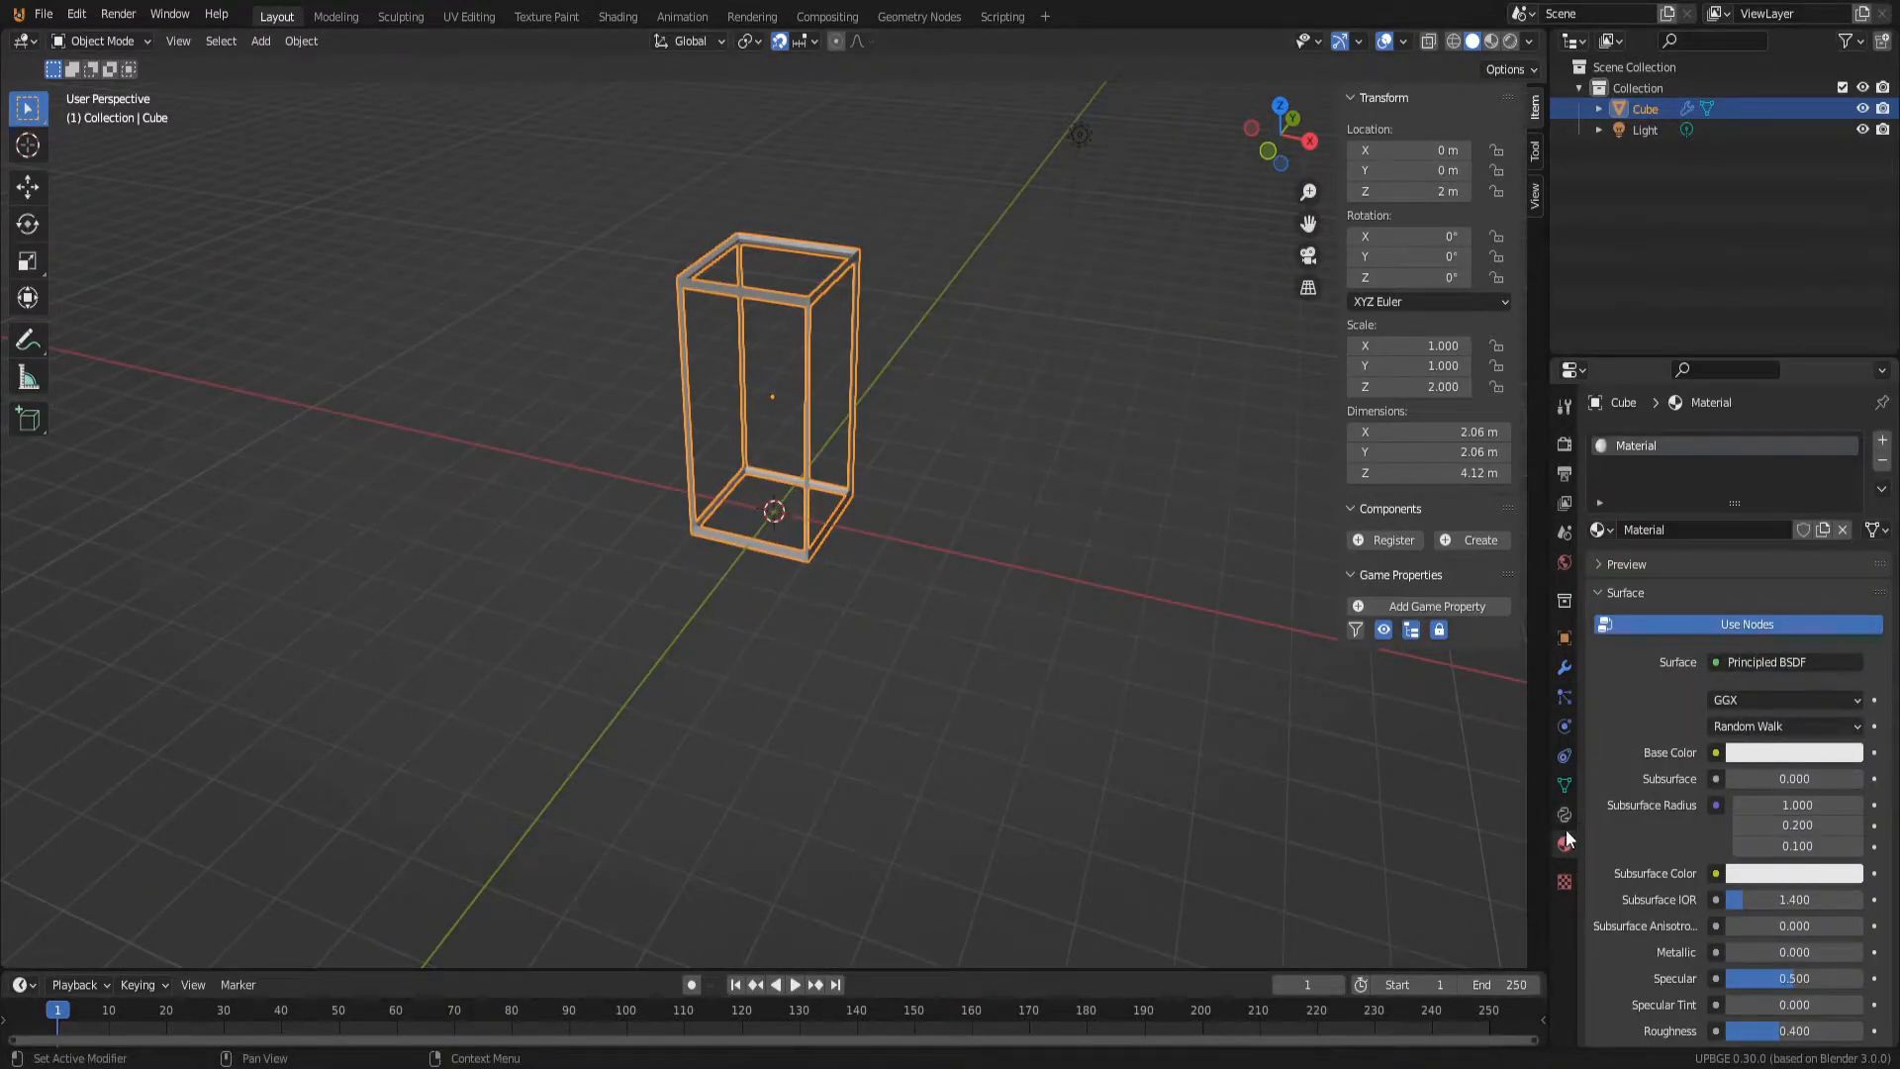
left_click(1736, 754)
left_click(1736, 522)
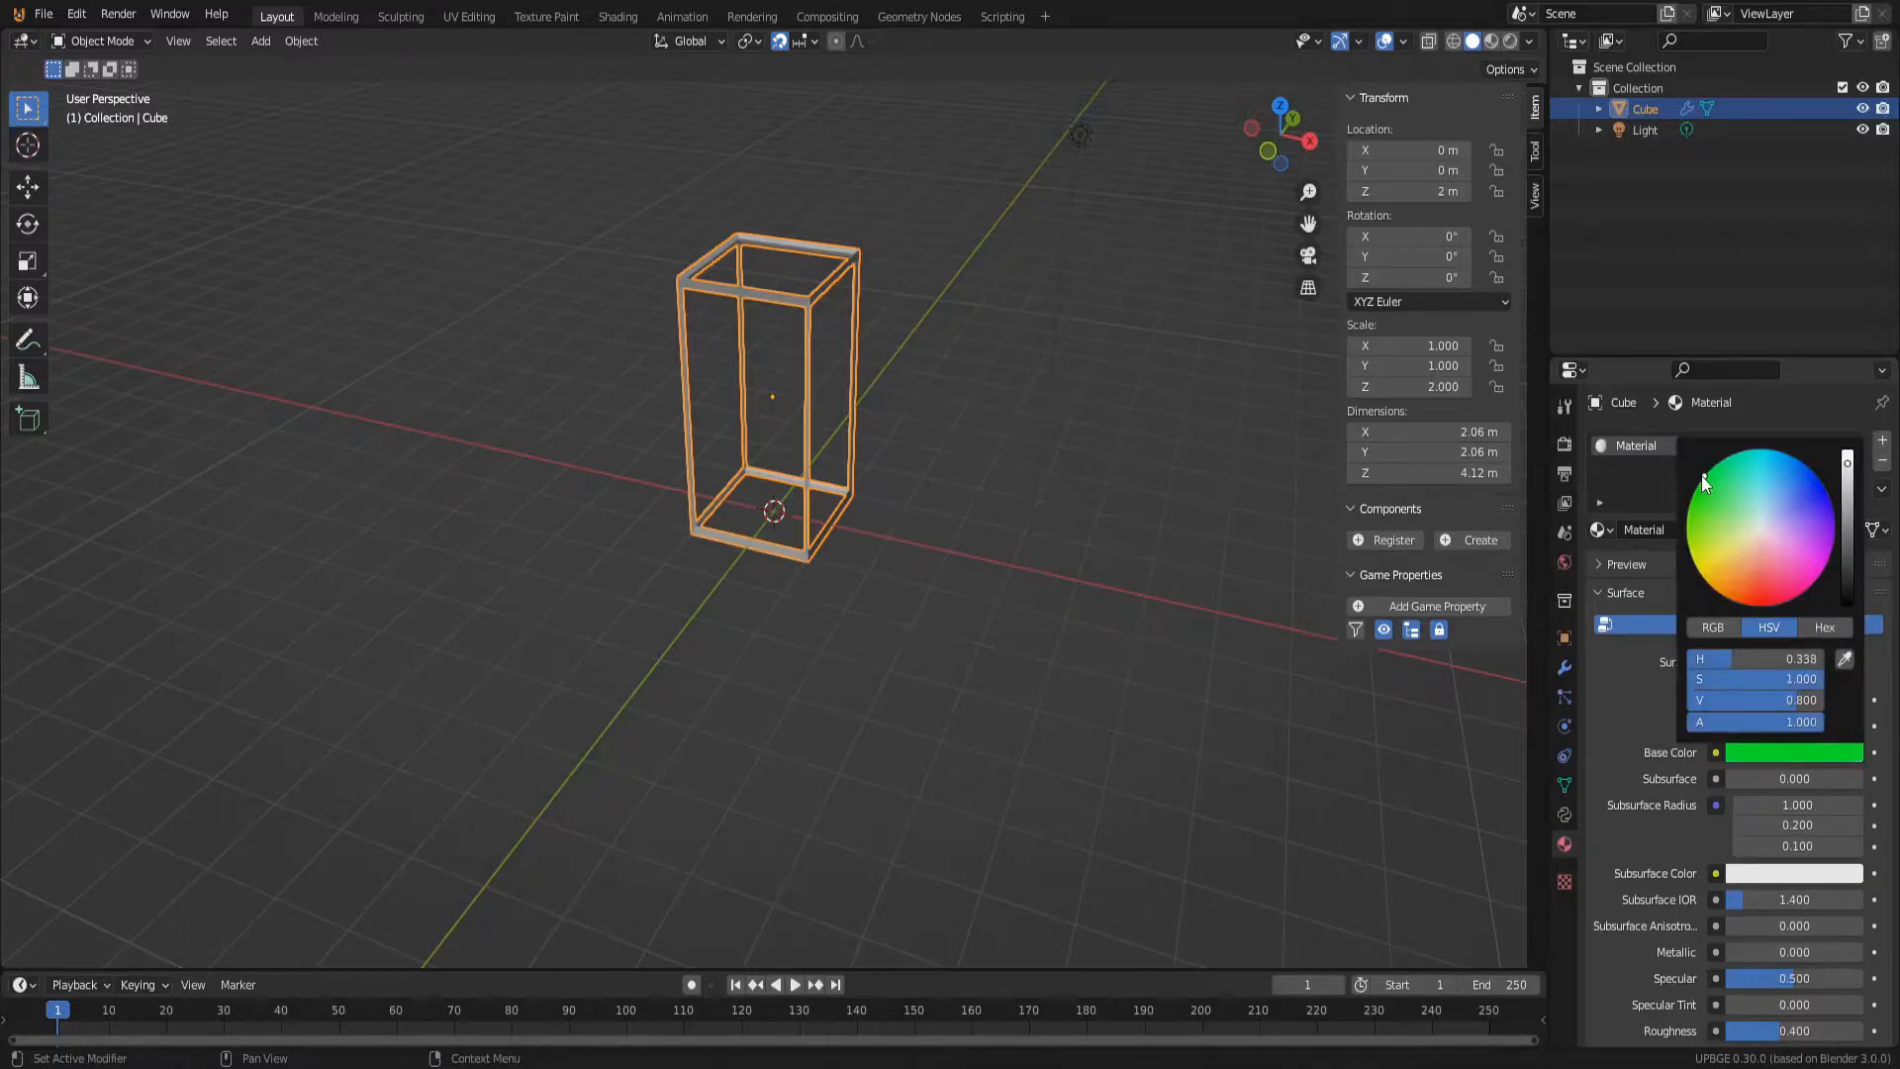
left_click(1493, 39)
middle_click_drag(1202, 347, 906, 378)
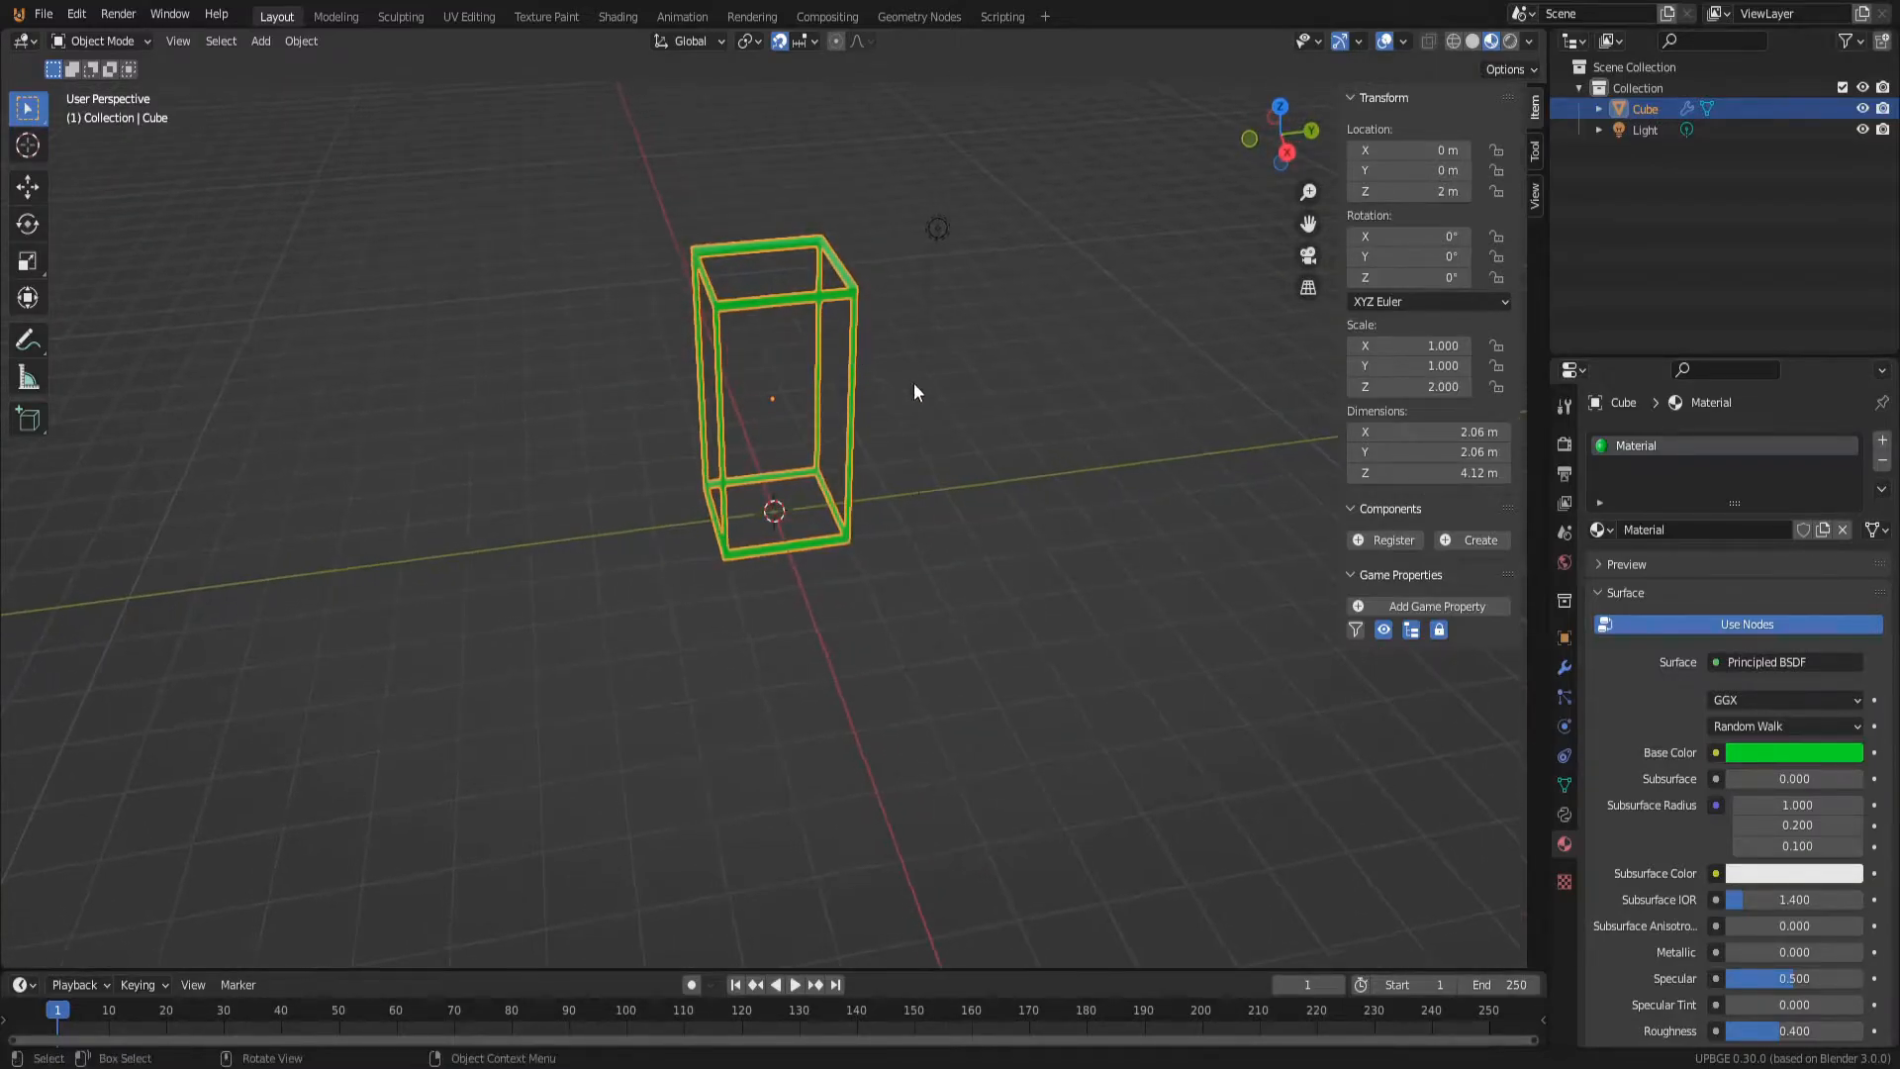
Step: Add a ground plane at the origin and scale it to 20 in both X and Y
key("shift+a")
mouse_move(867, 95)
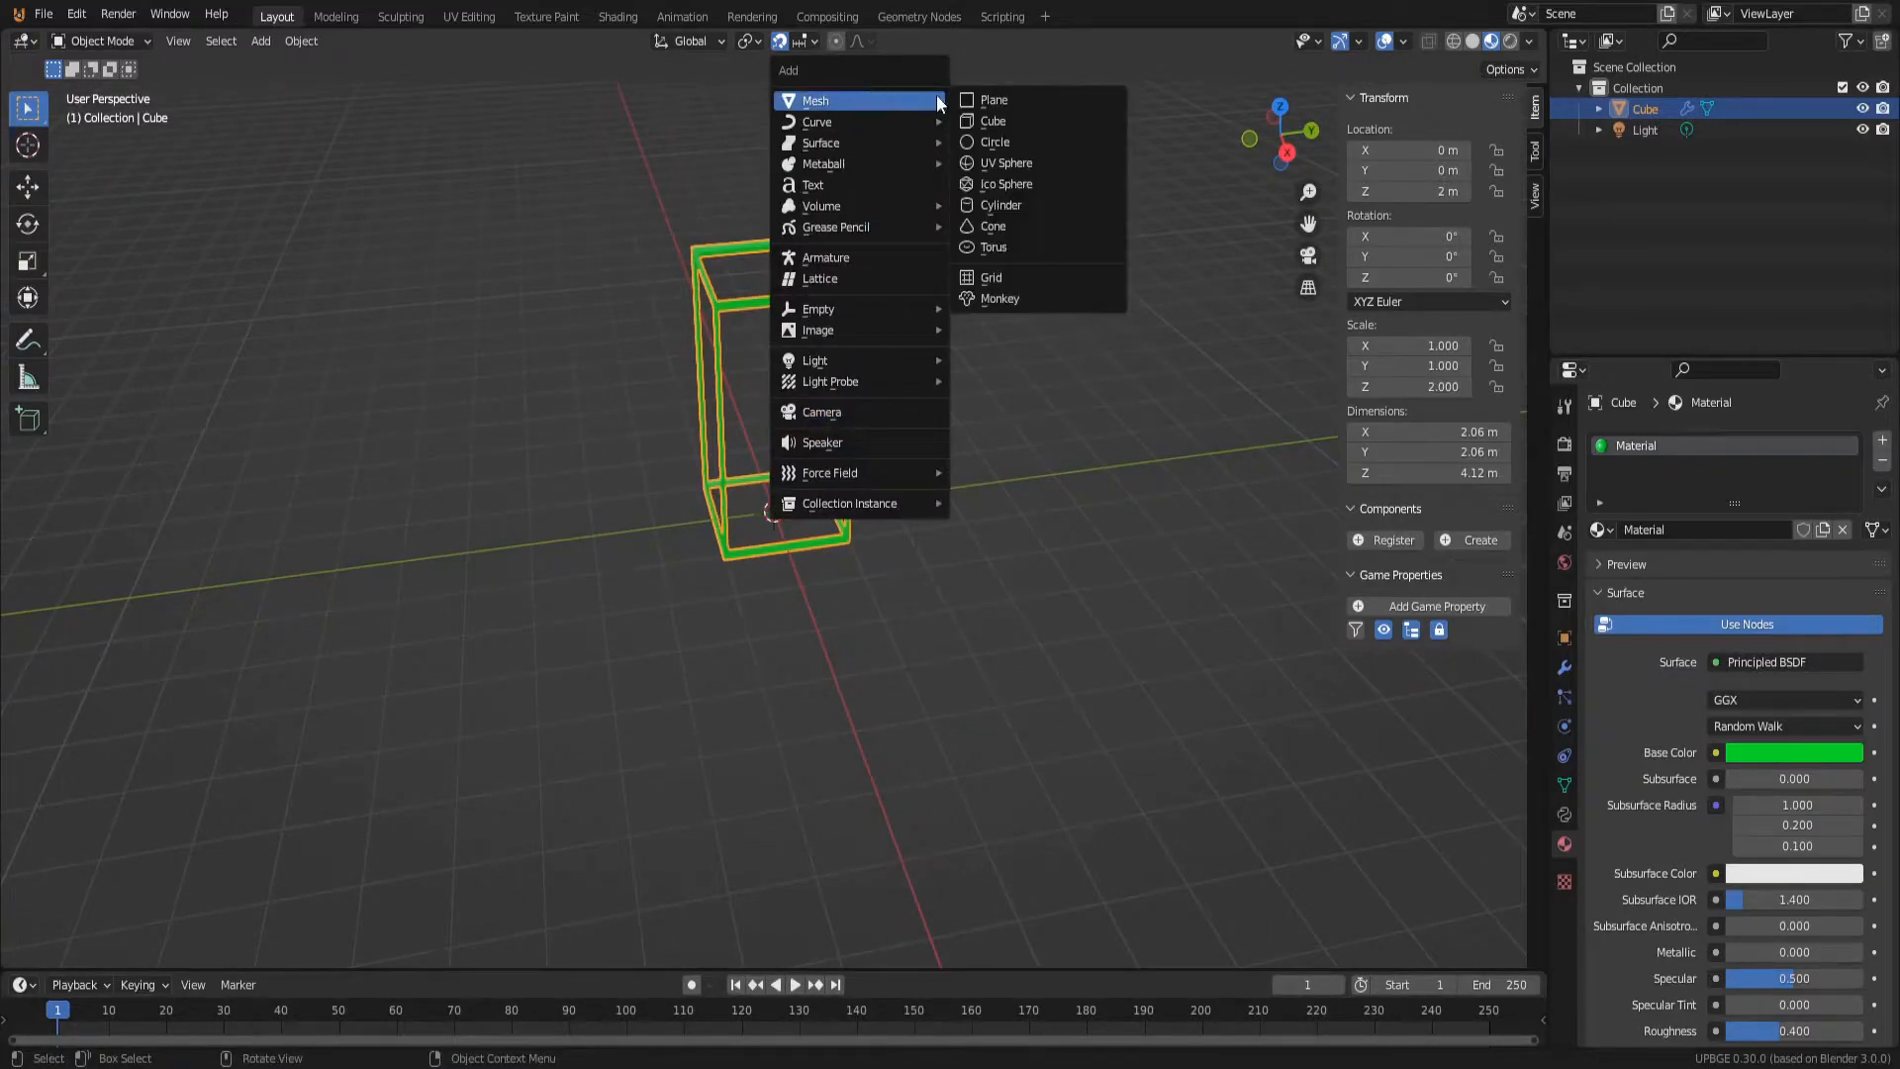
left_click(968, 100)
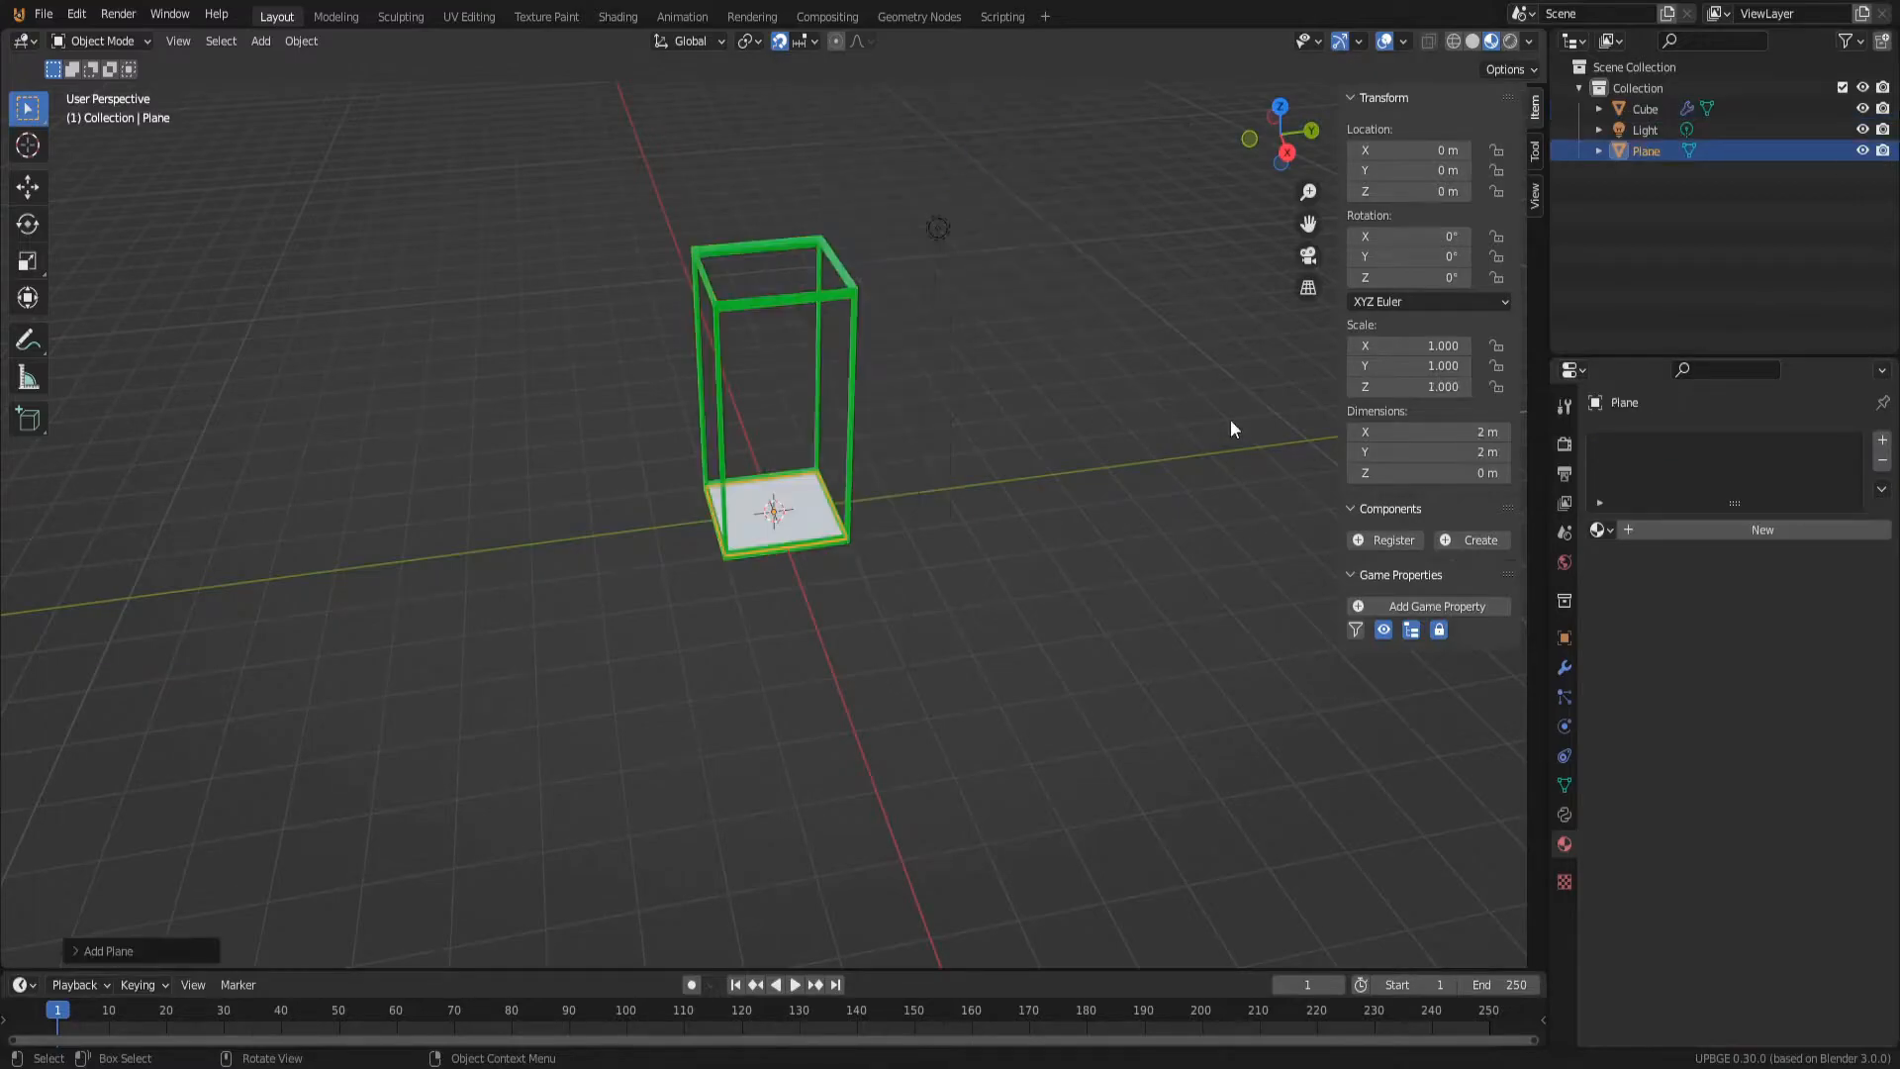
left_click(1416, 348)
type("20")
key("Return")
left_click(1420, 367)
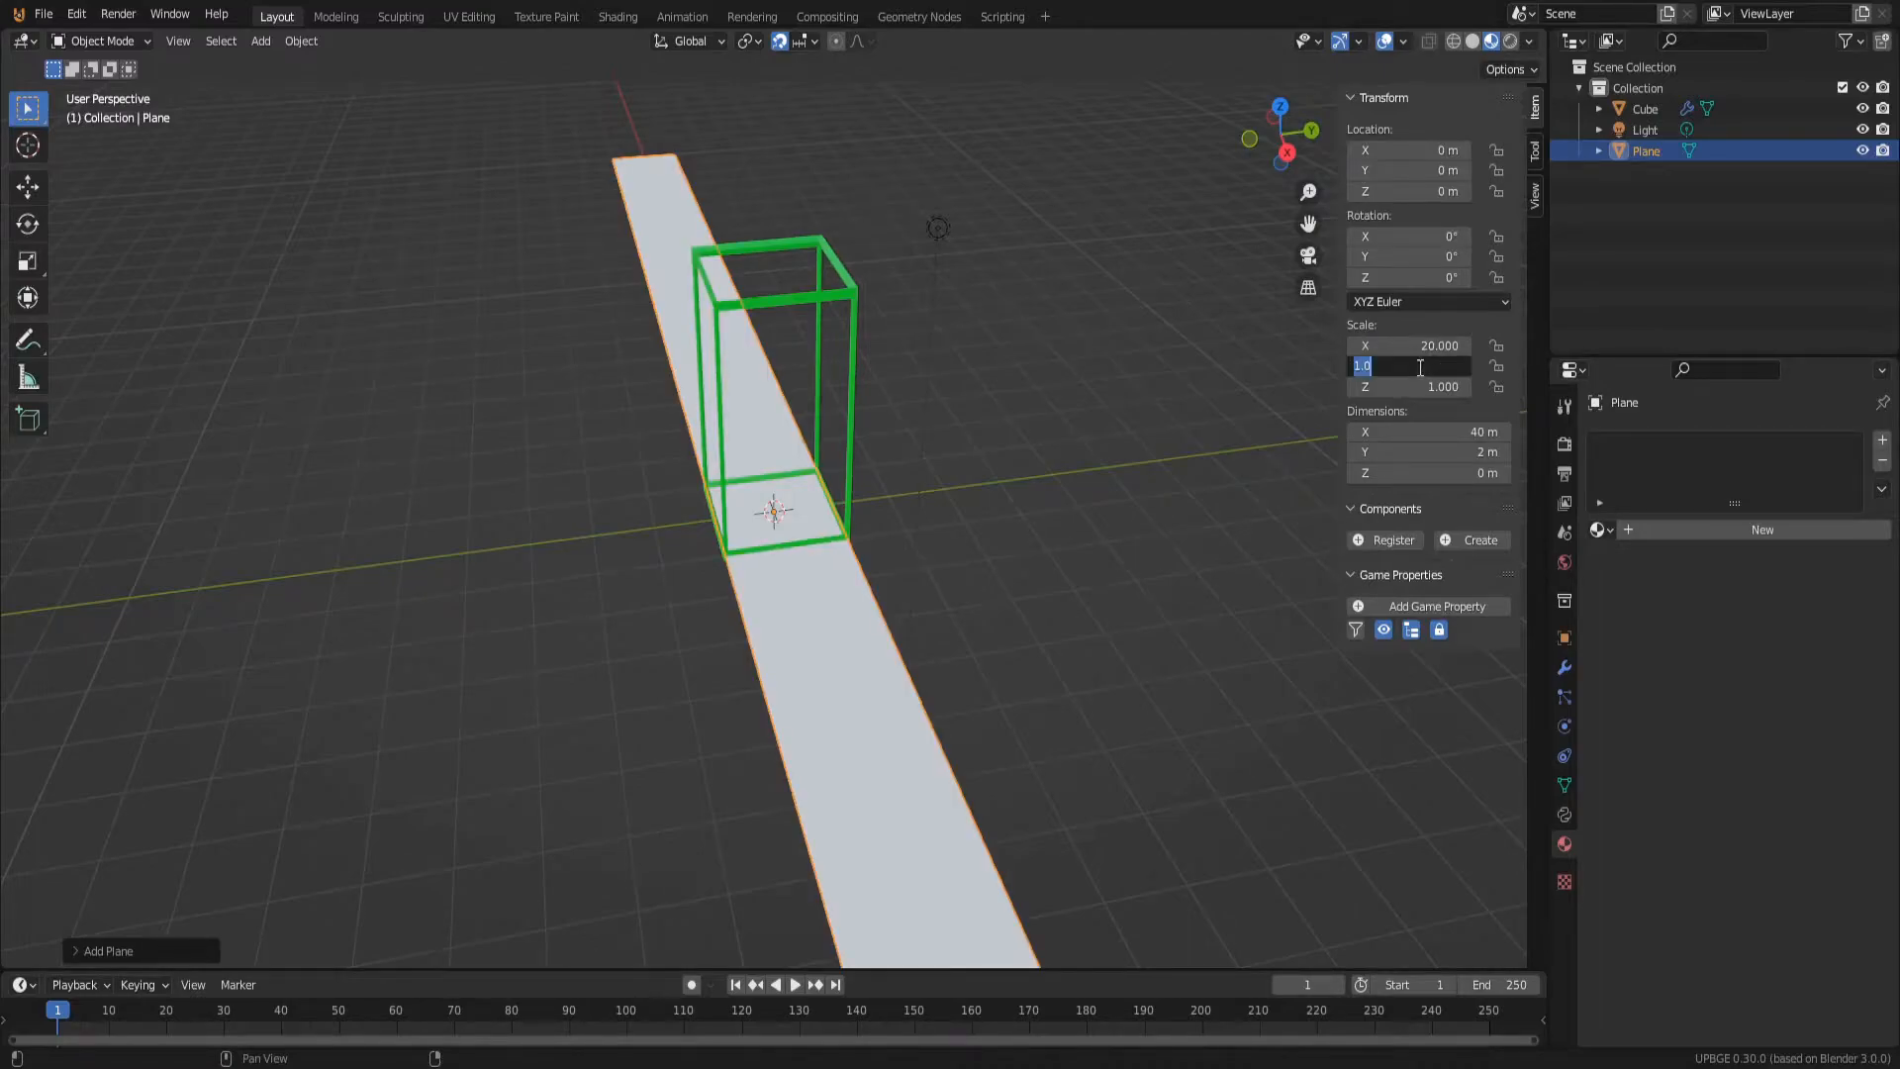
type("20")
key("Return")
middle_click_drag(1009, 448, 1073, 488)
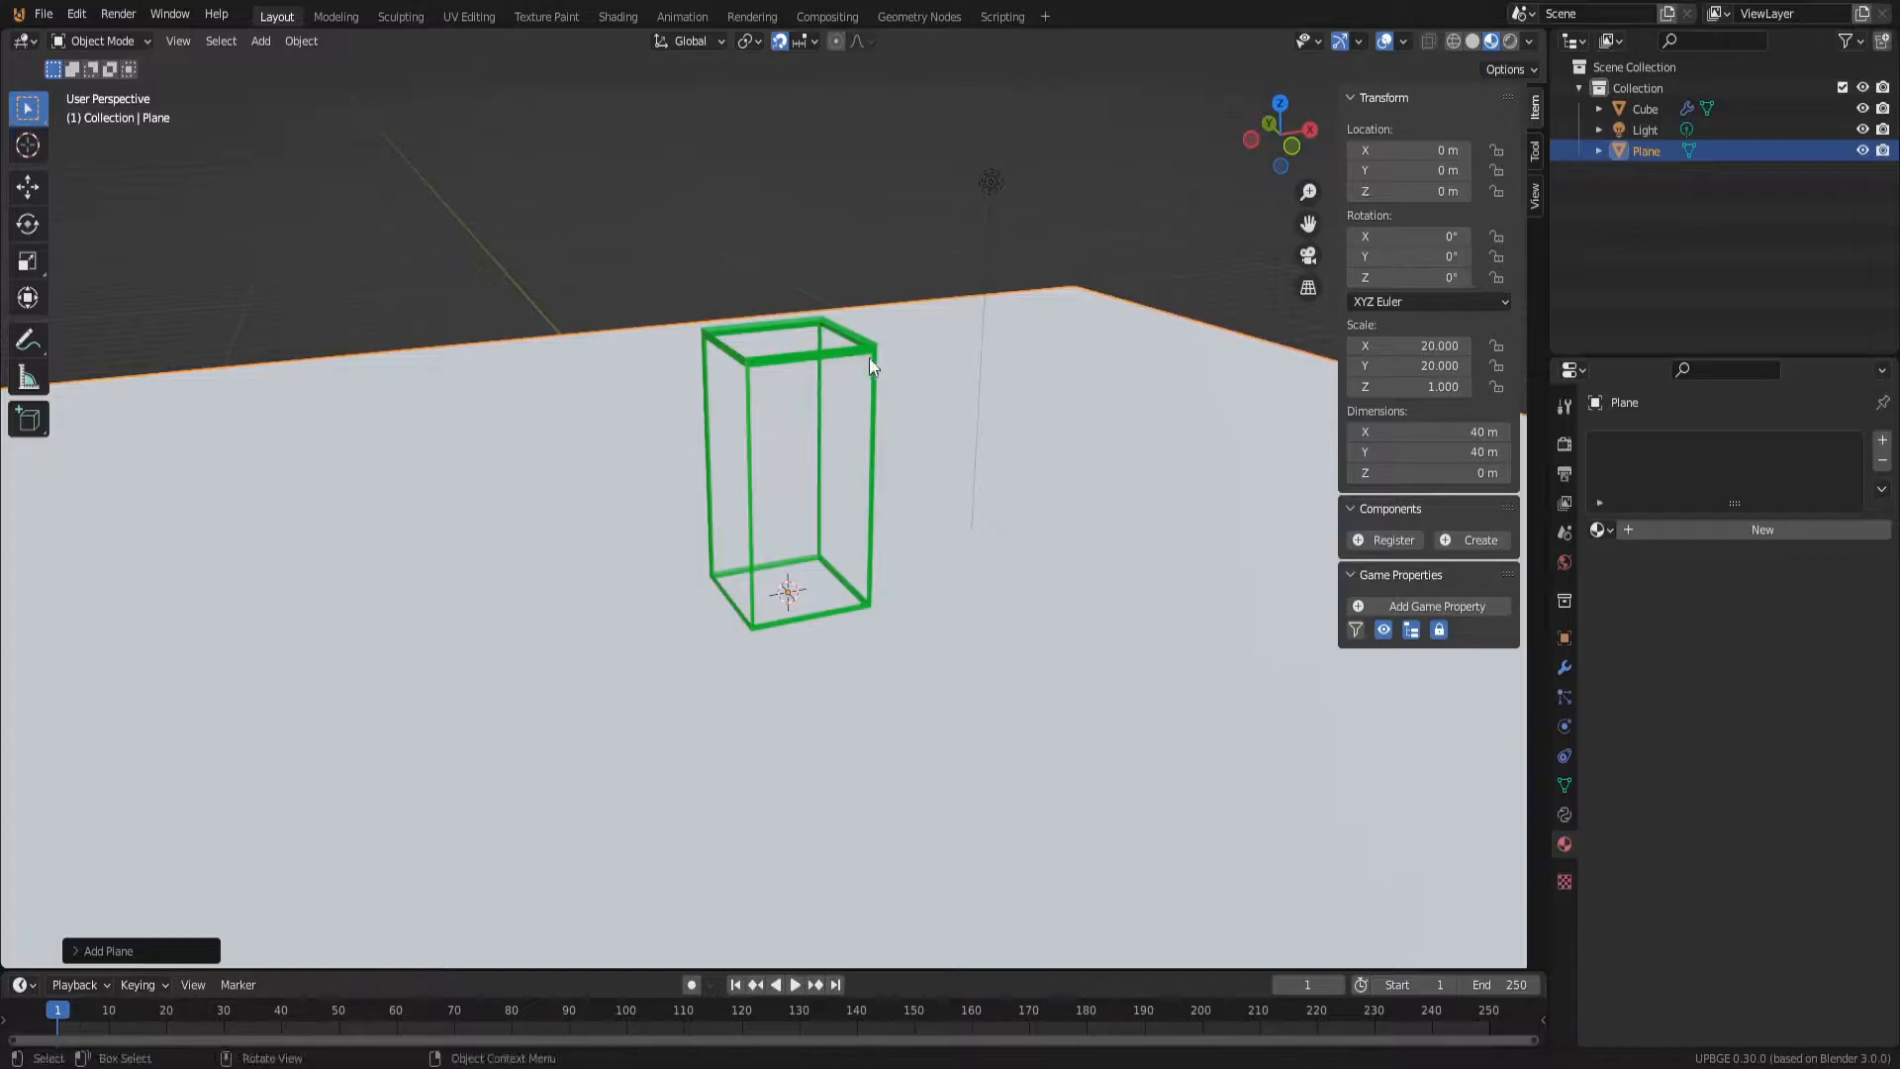
Step: Set the wireframe cube's physics type to Character and enable its collision bounds
left_click(861, 355)
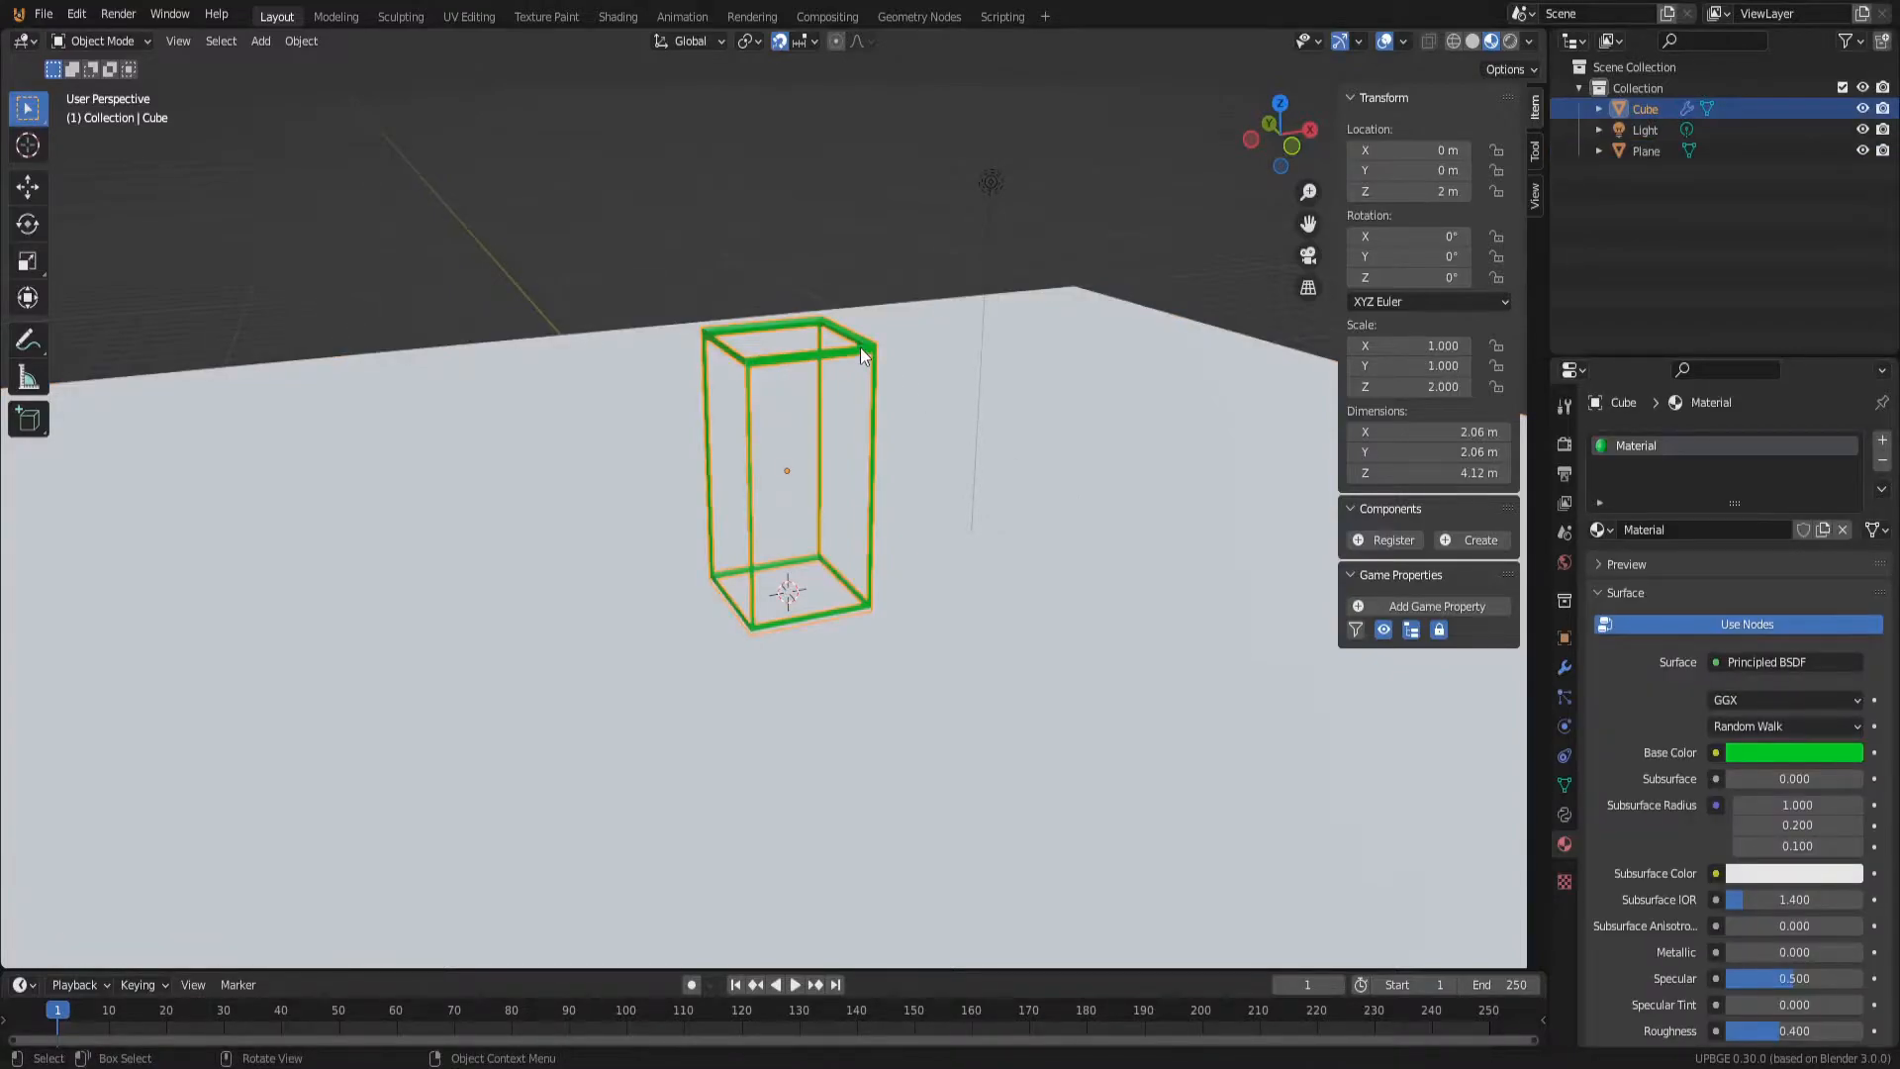
left_click(1567, 698)
left_click(1569, 728)
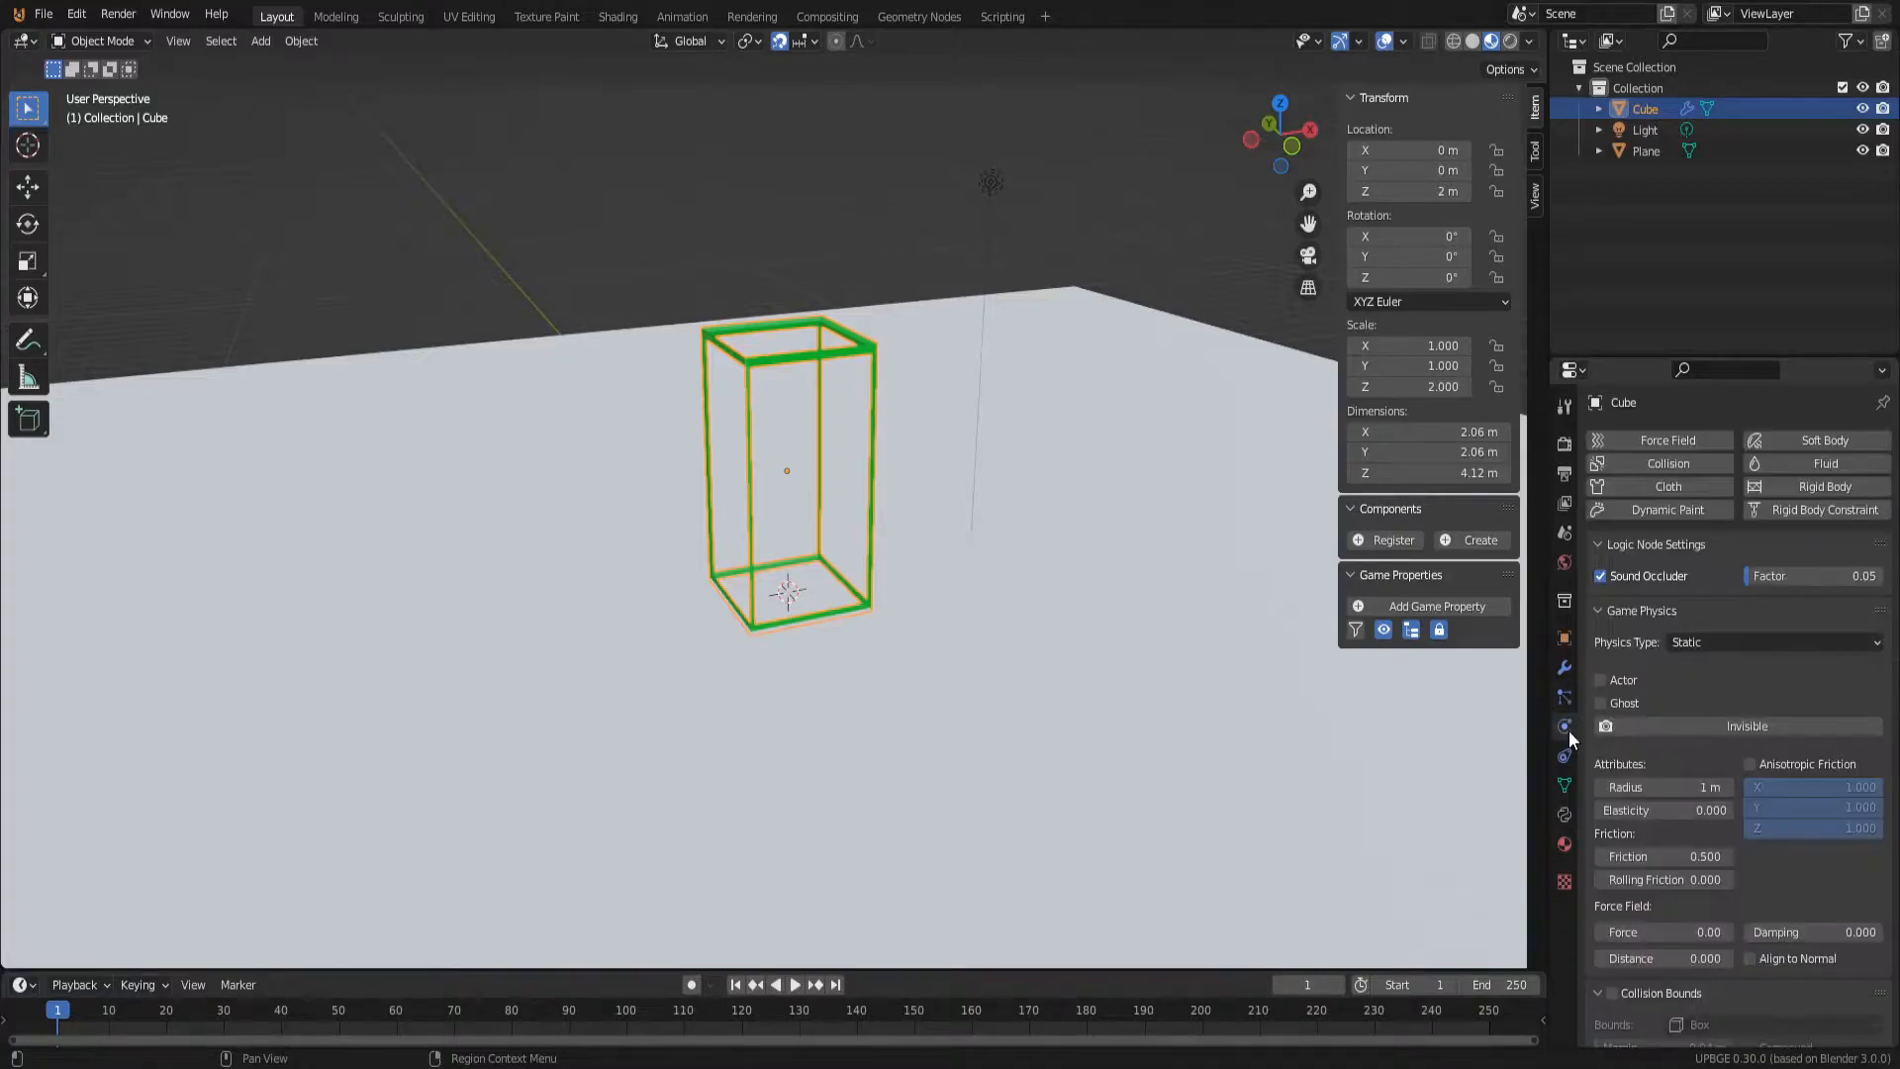
left_click(1690, 645)
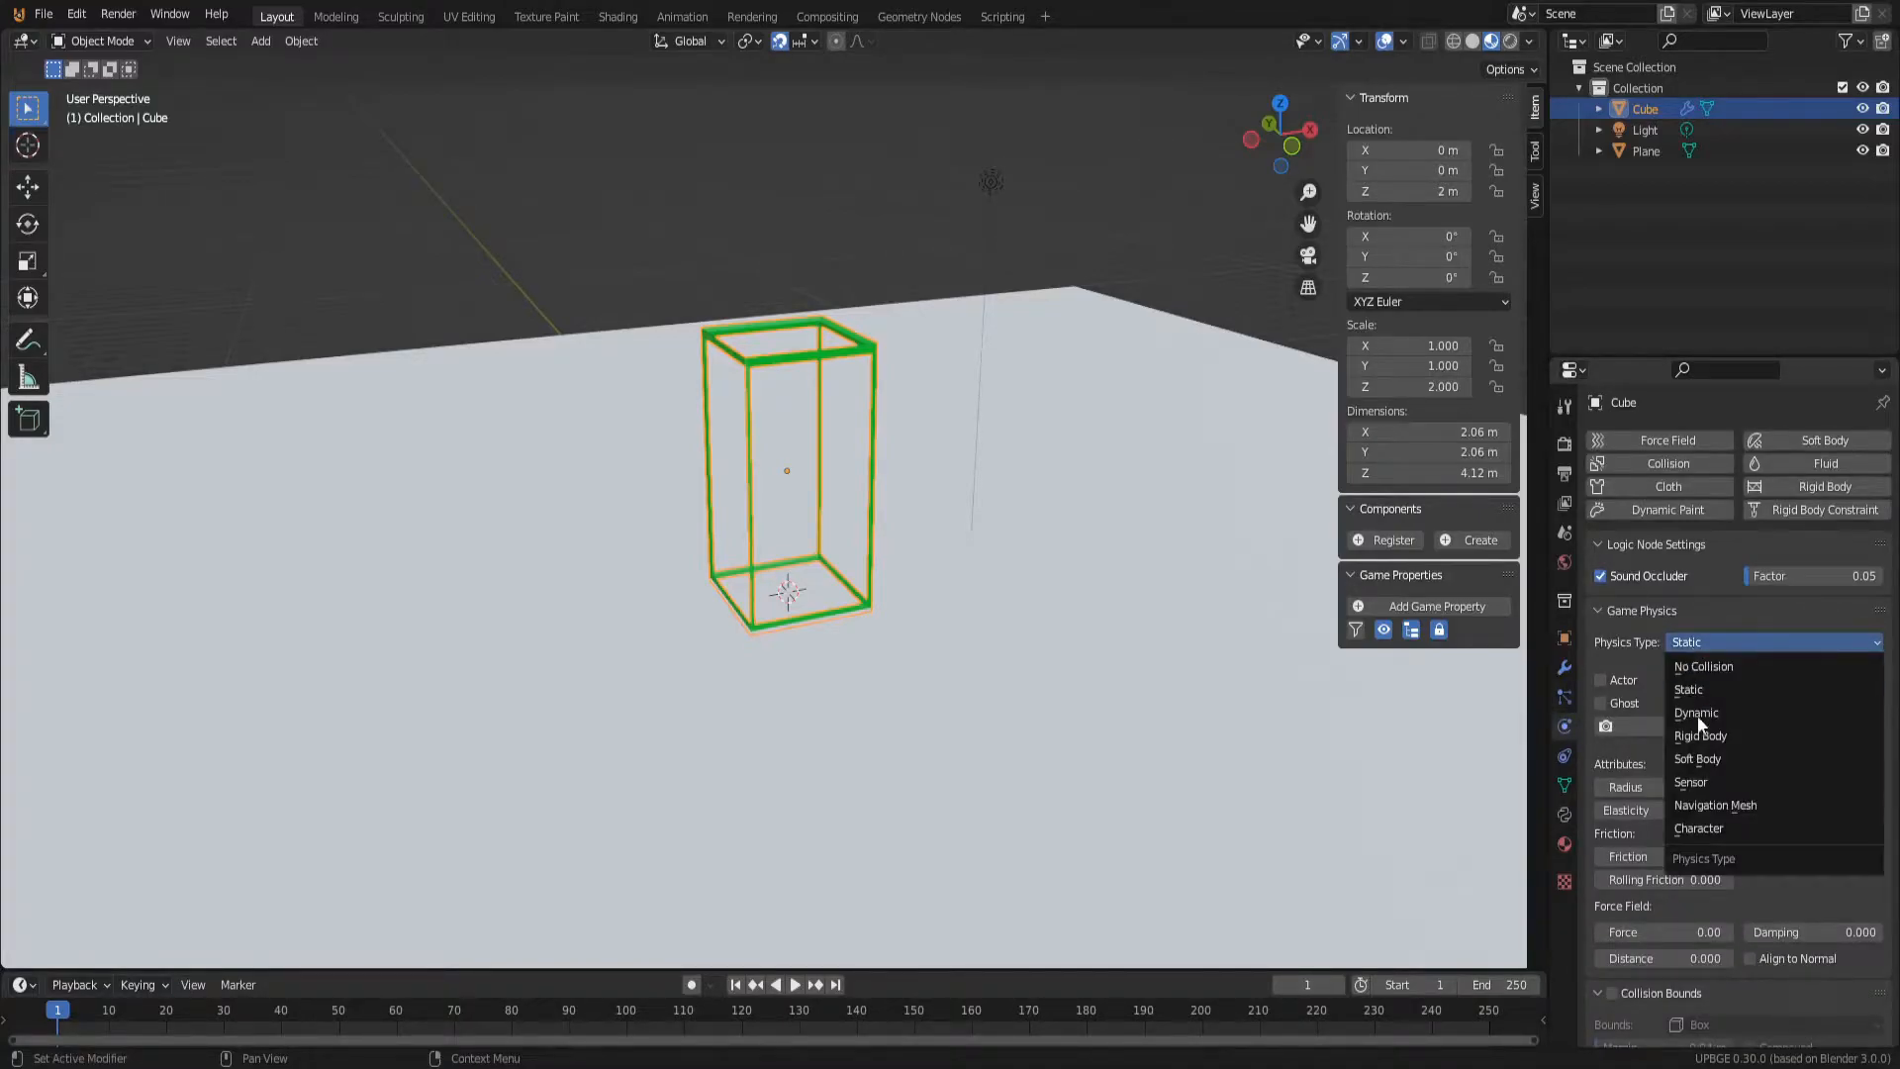
left_click(1714, 832)
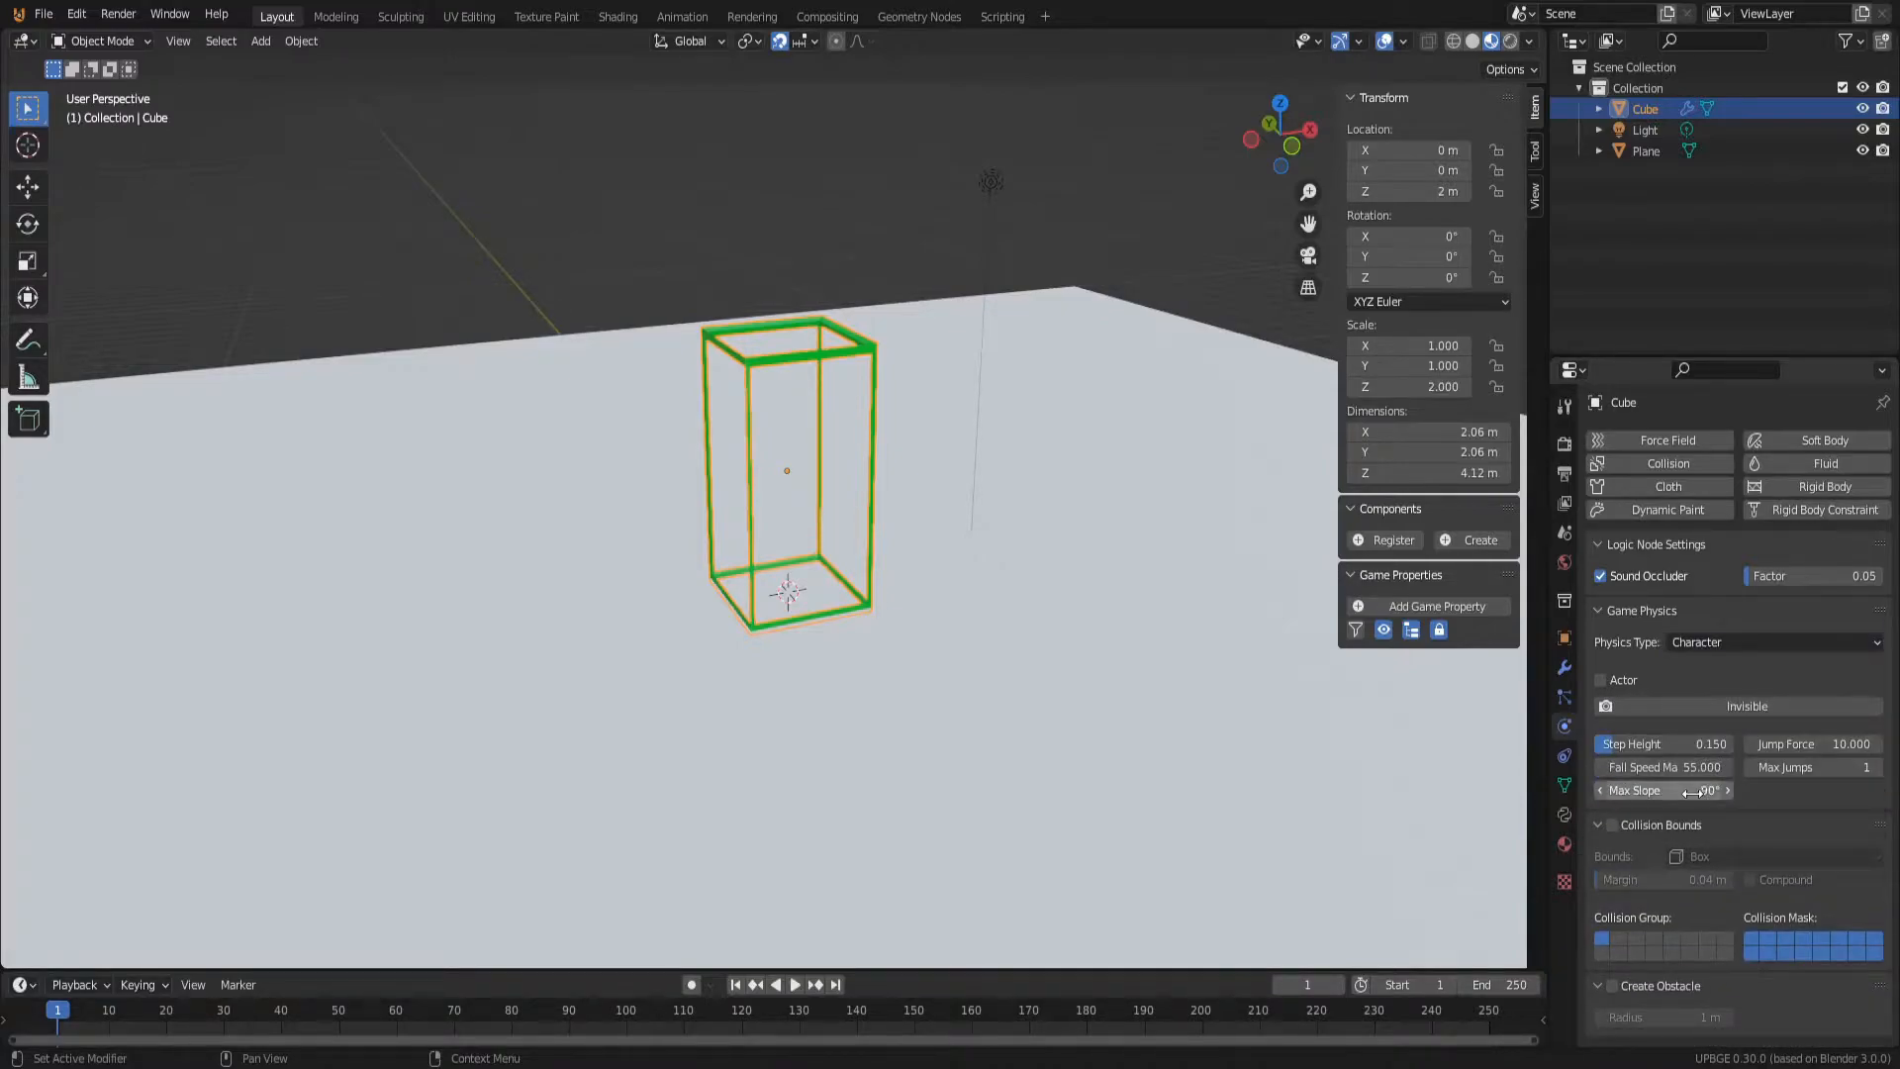
left_click(1616, 823)
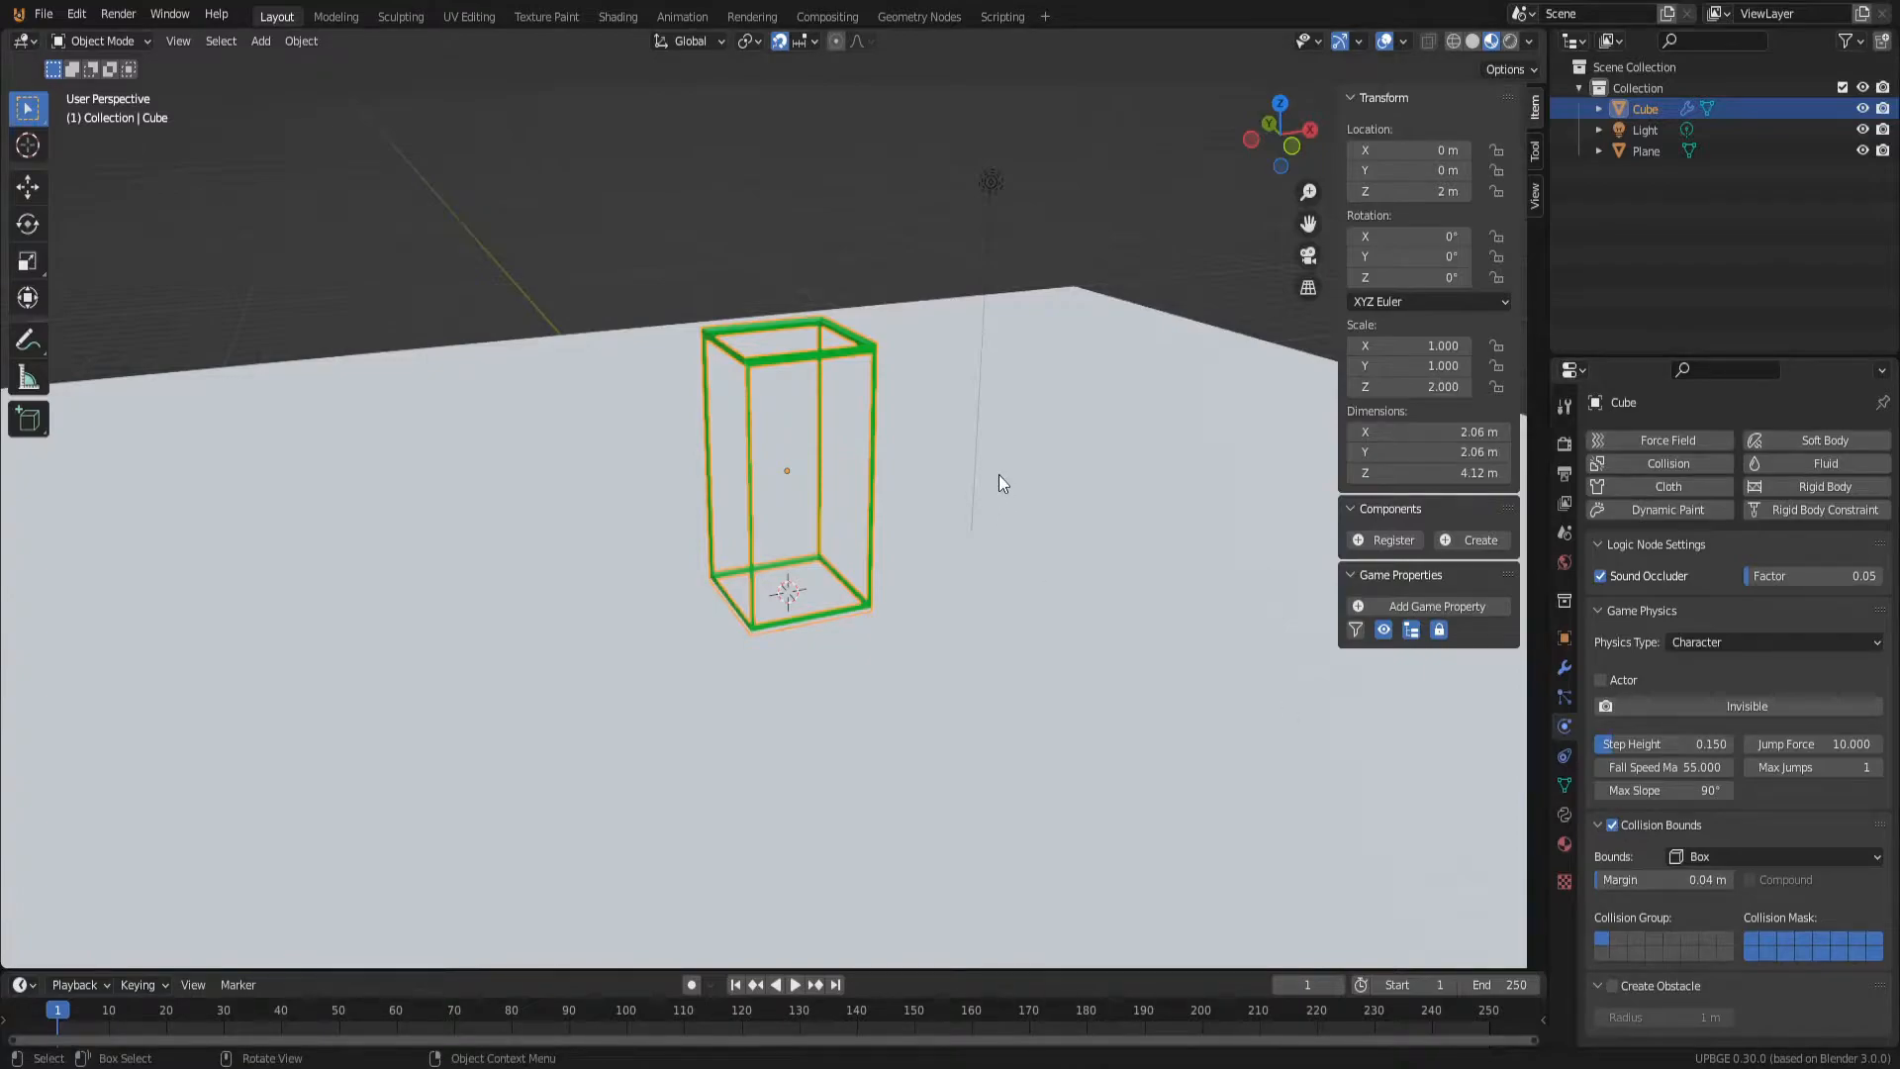
Step: Add a camera aligned to the front view and raise it to Z 3 m inside the wireframe box
key("KP_1")
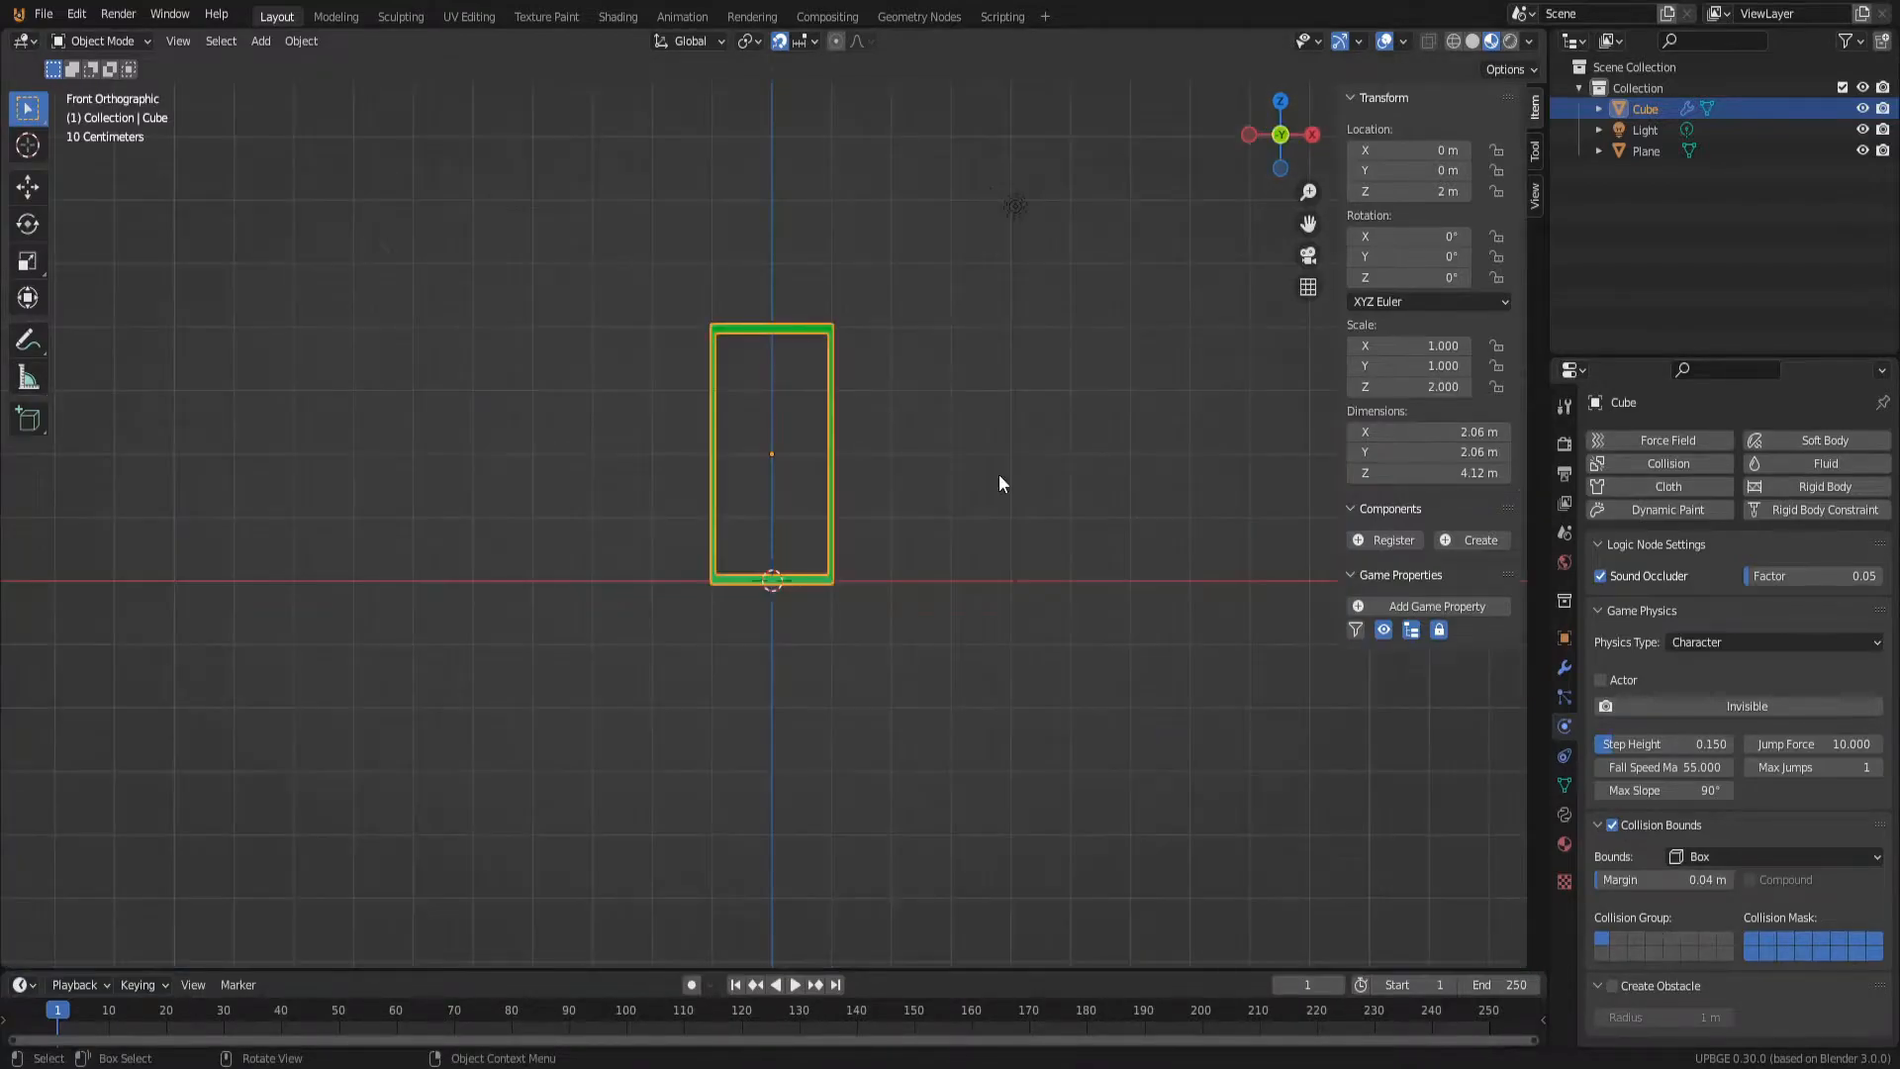
key("shift+a")
mouse_move(1000, 481)
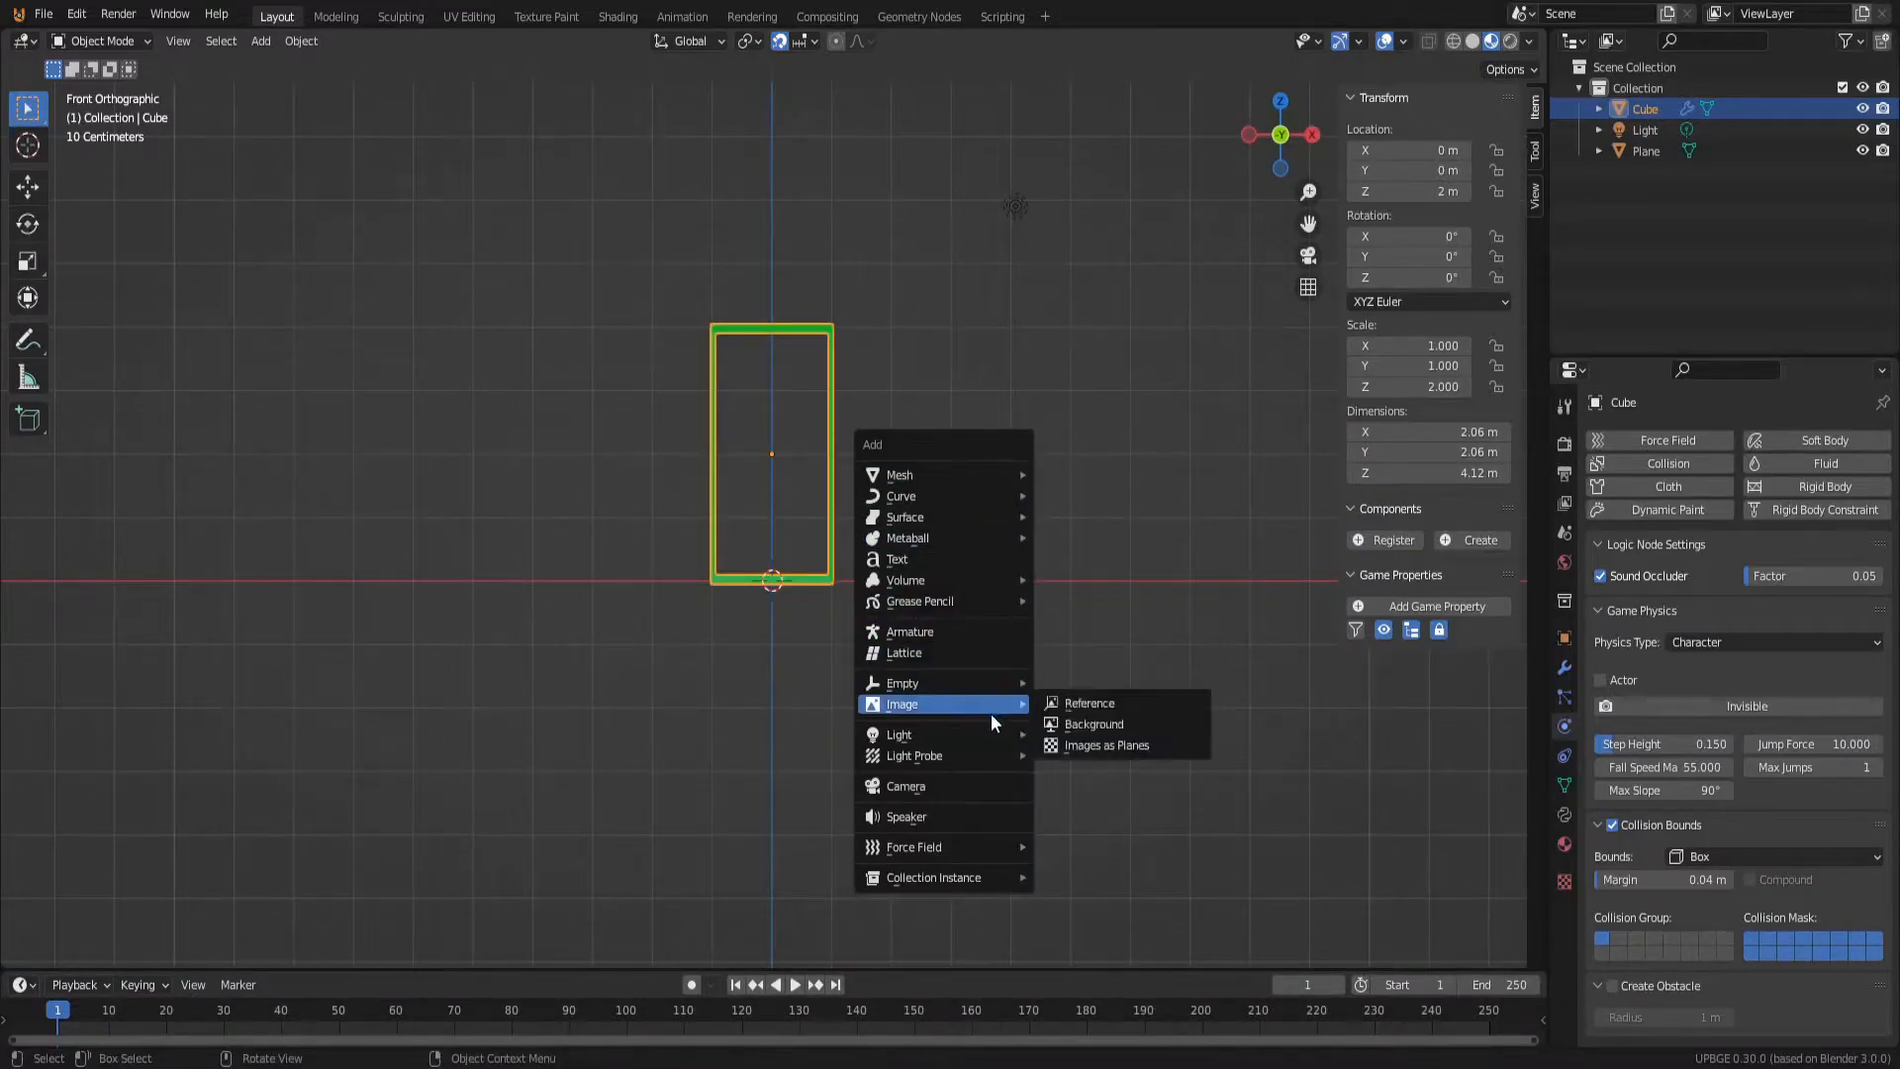
left_click(986, 784)
key("g")
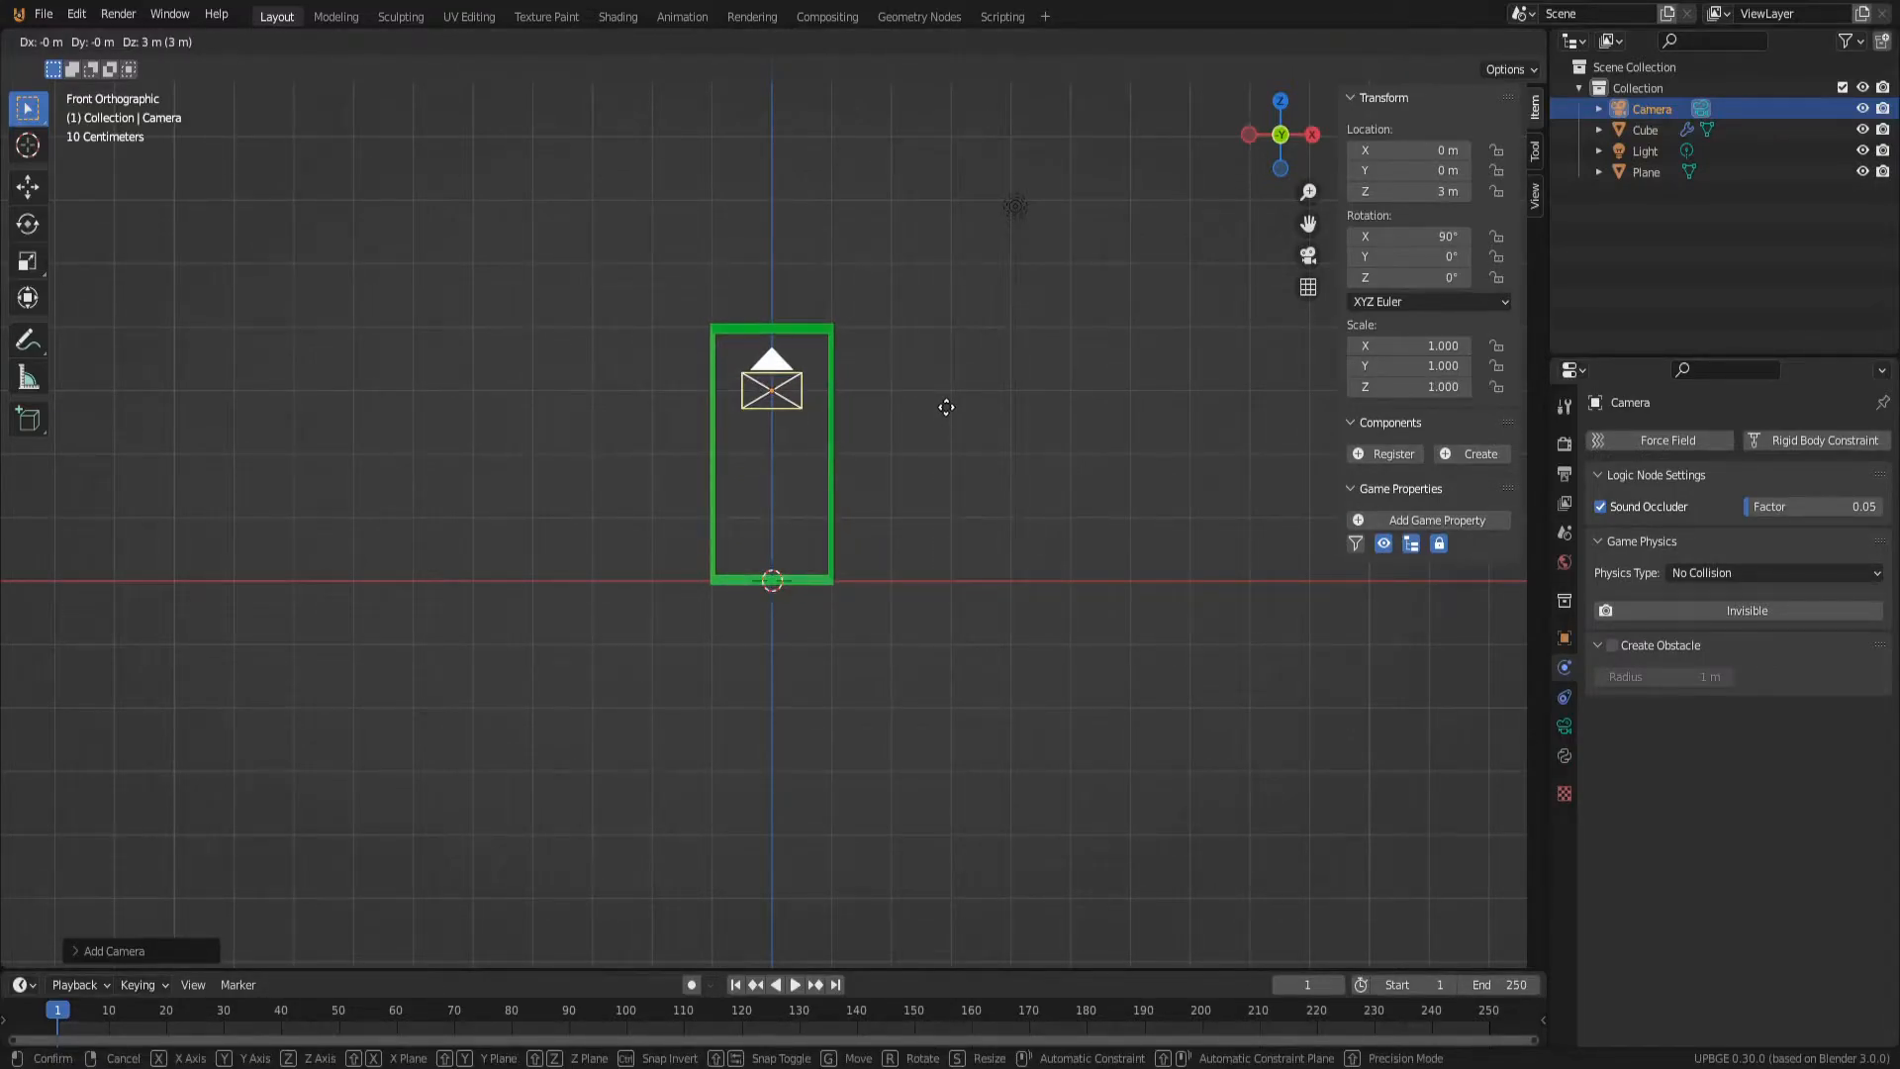
left_click(946, 408)
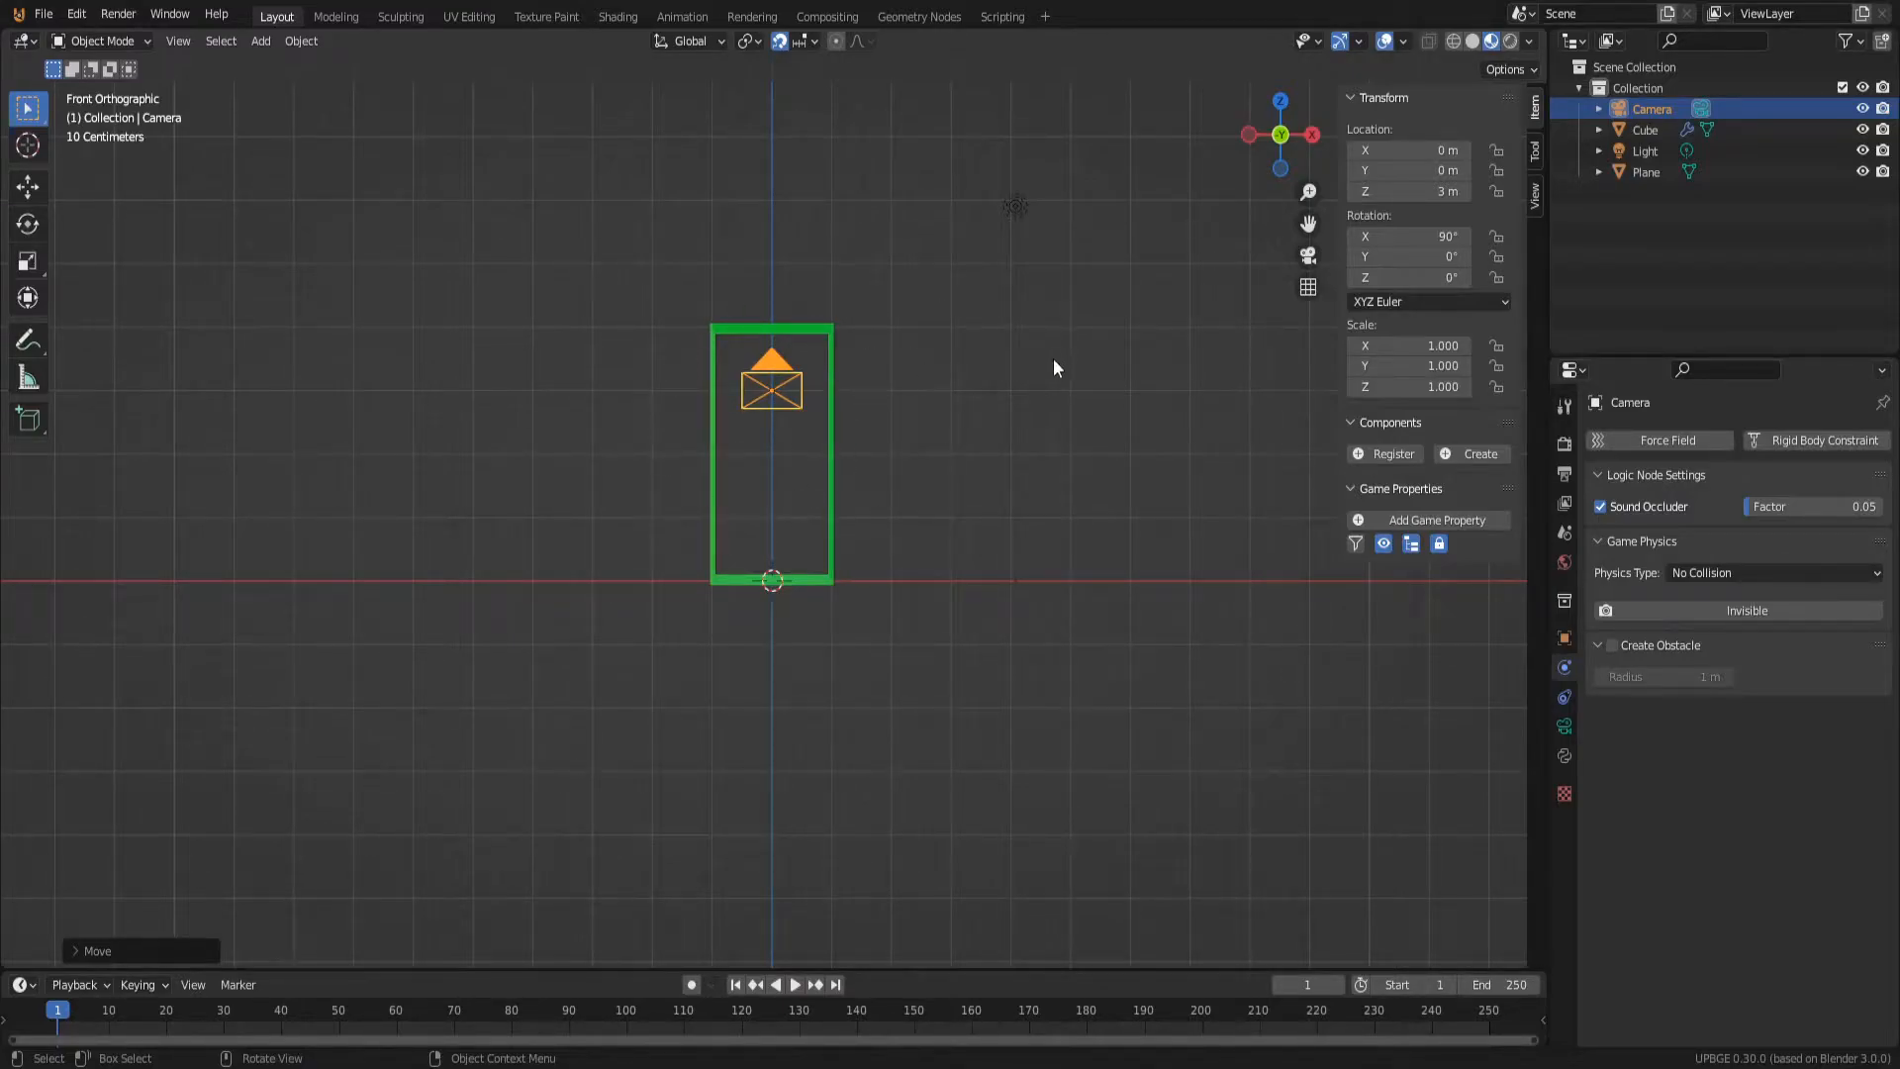
middle_click_drag(1023, 354, 916, 416)
key("shift+a")
left_click(917, 420)
key("g")
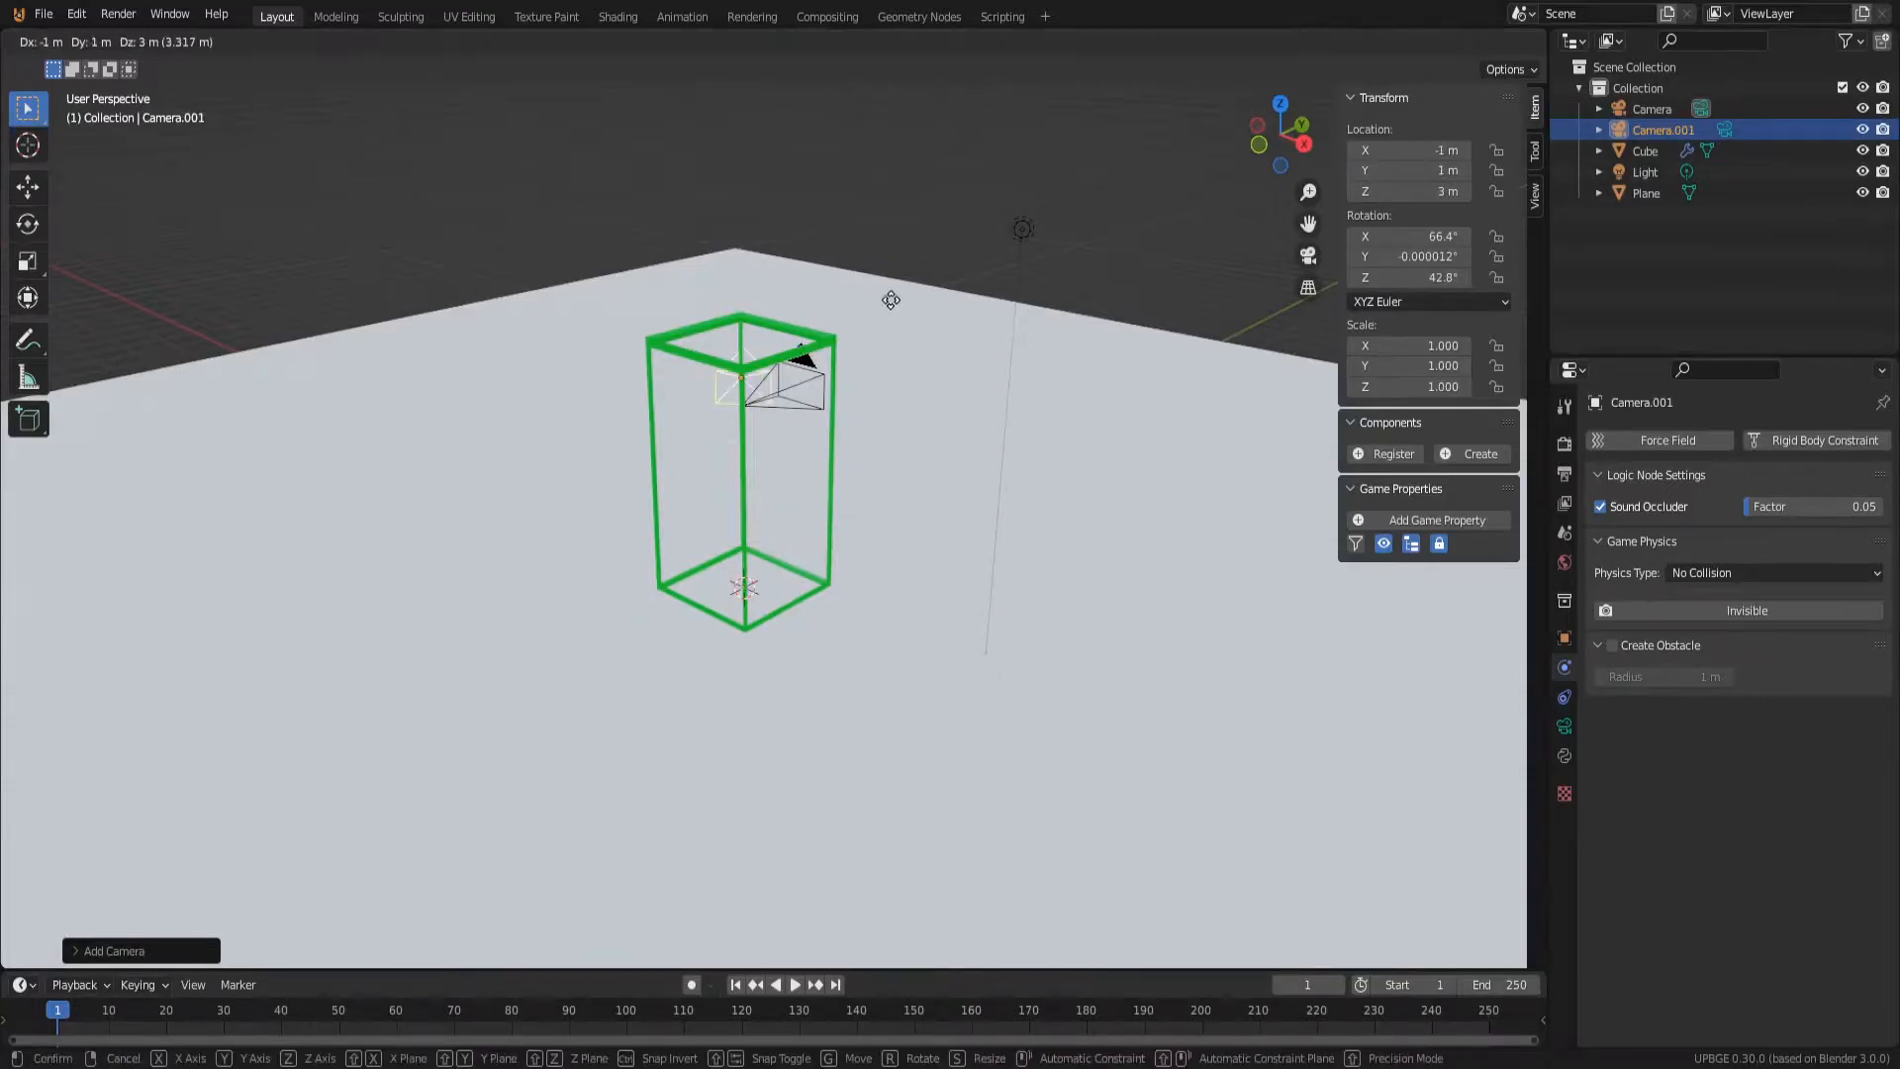
left_click(885, 162)
middle_click_drag(884, 162, 1140, 225)
key("x")
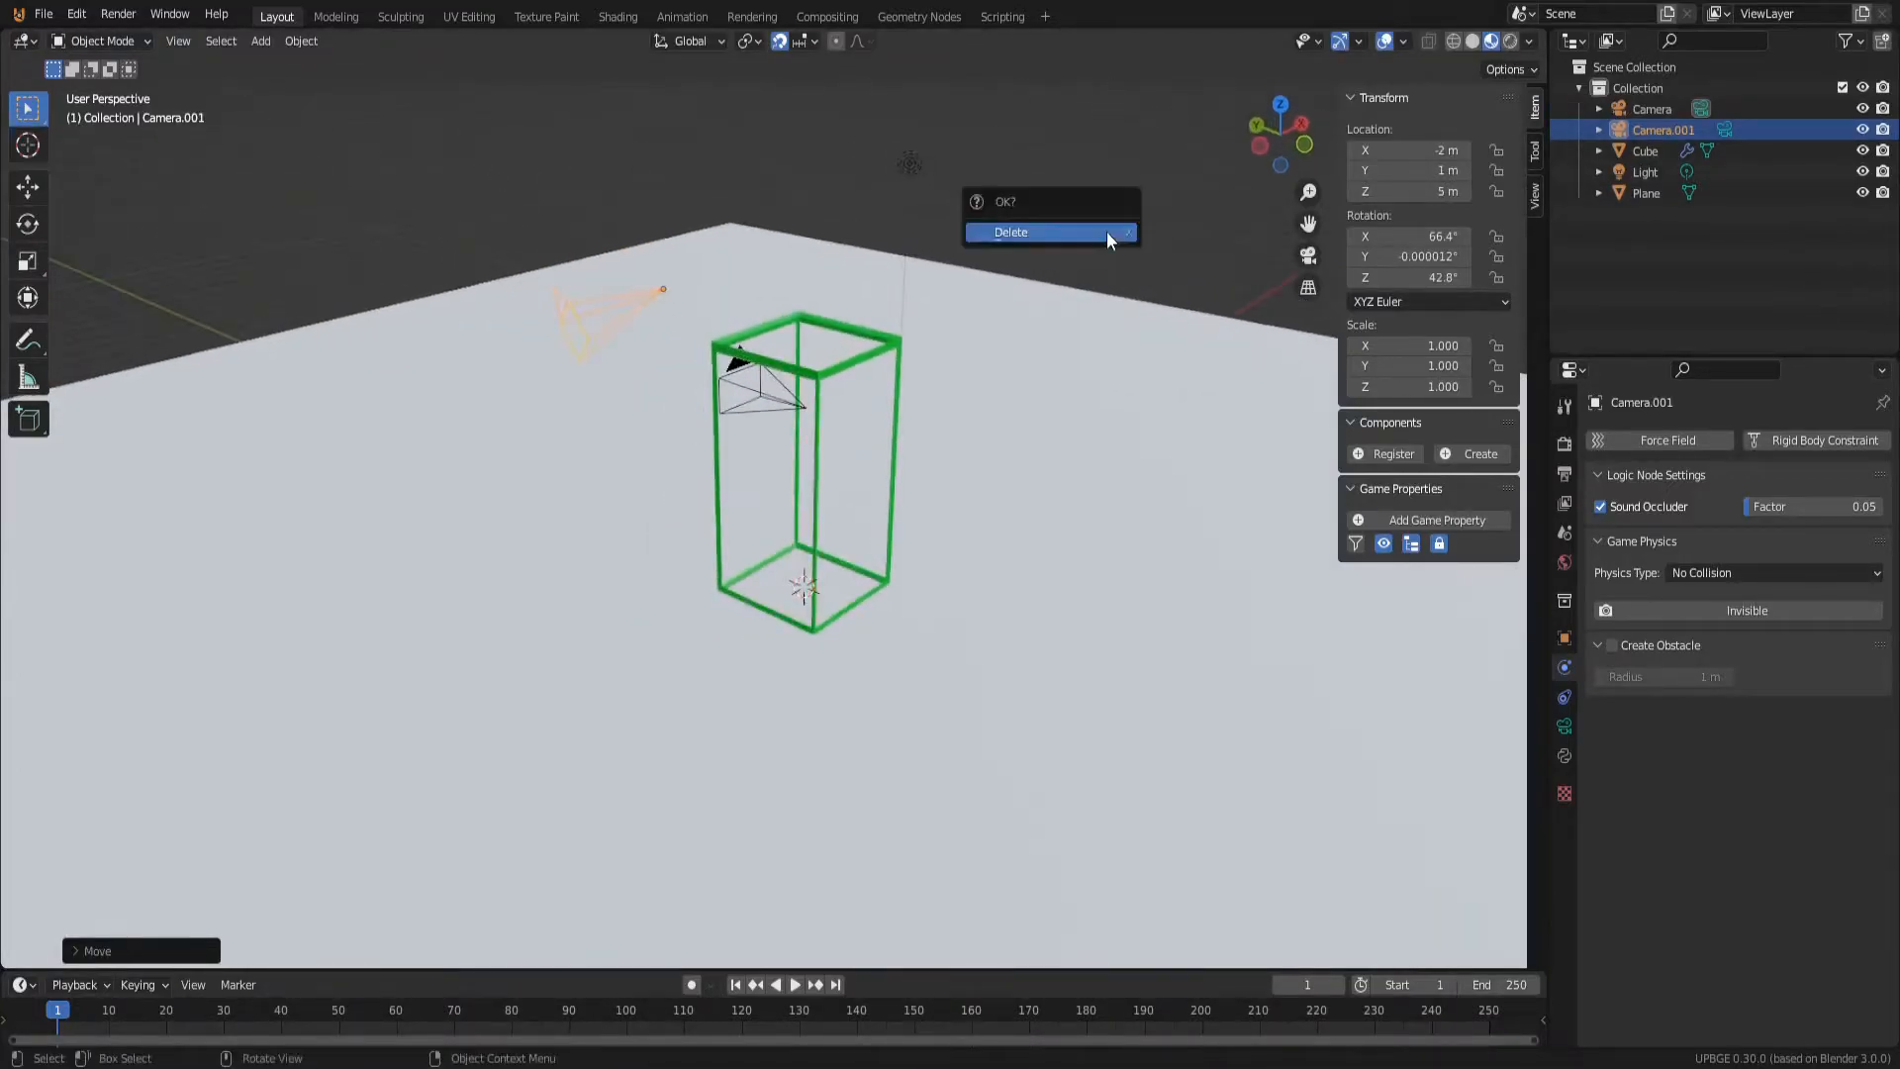
left_click(1107, 232)
Step: Parent the camera to the wireframe cube with the Object option
key("KP_1")
middle_click_drag(1004, 346, 780, 420)
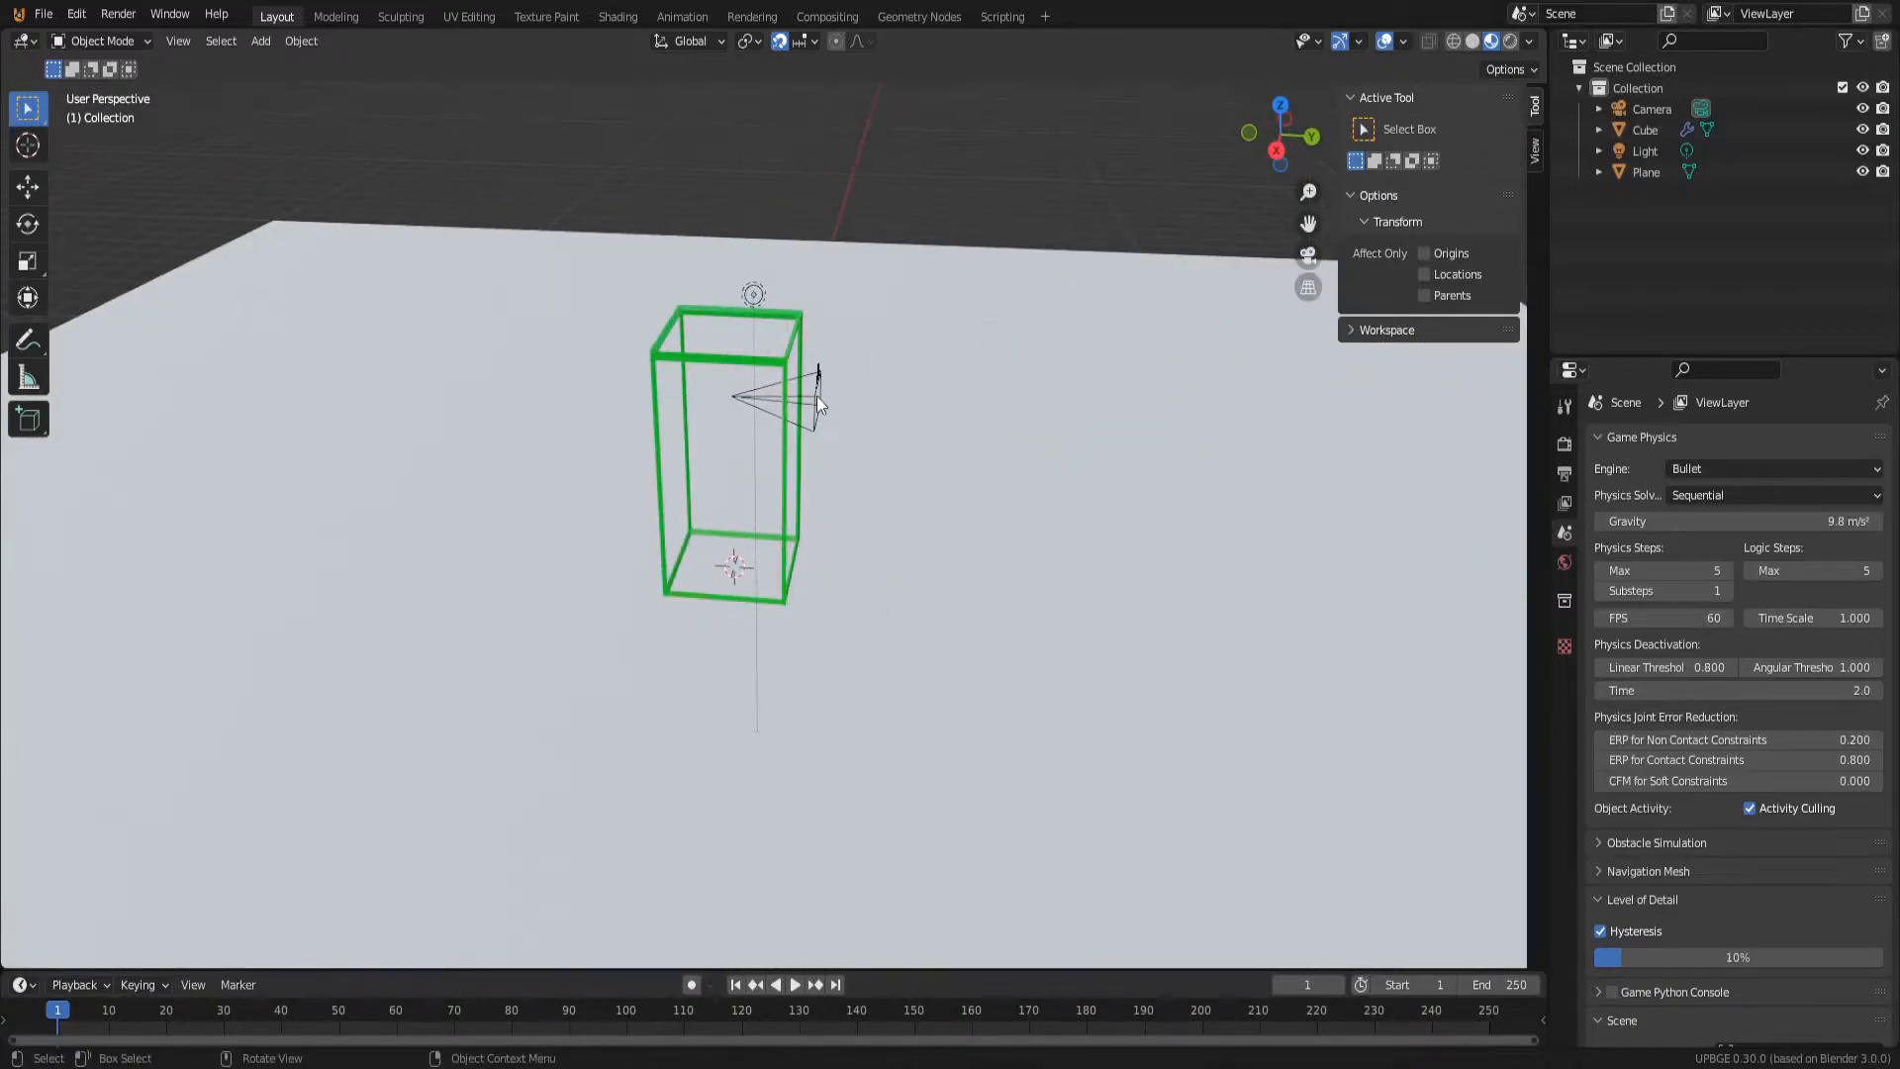
left_click(817, 395)
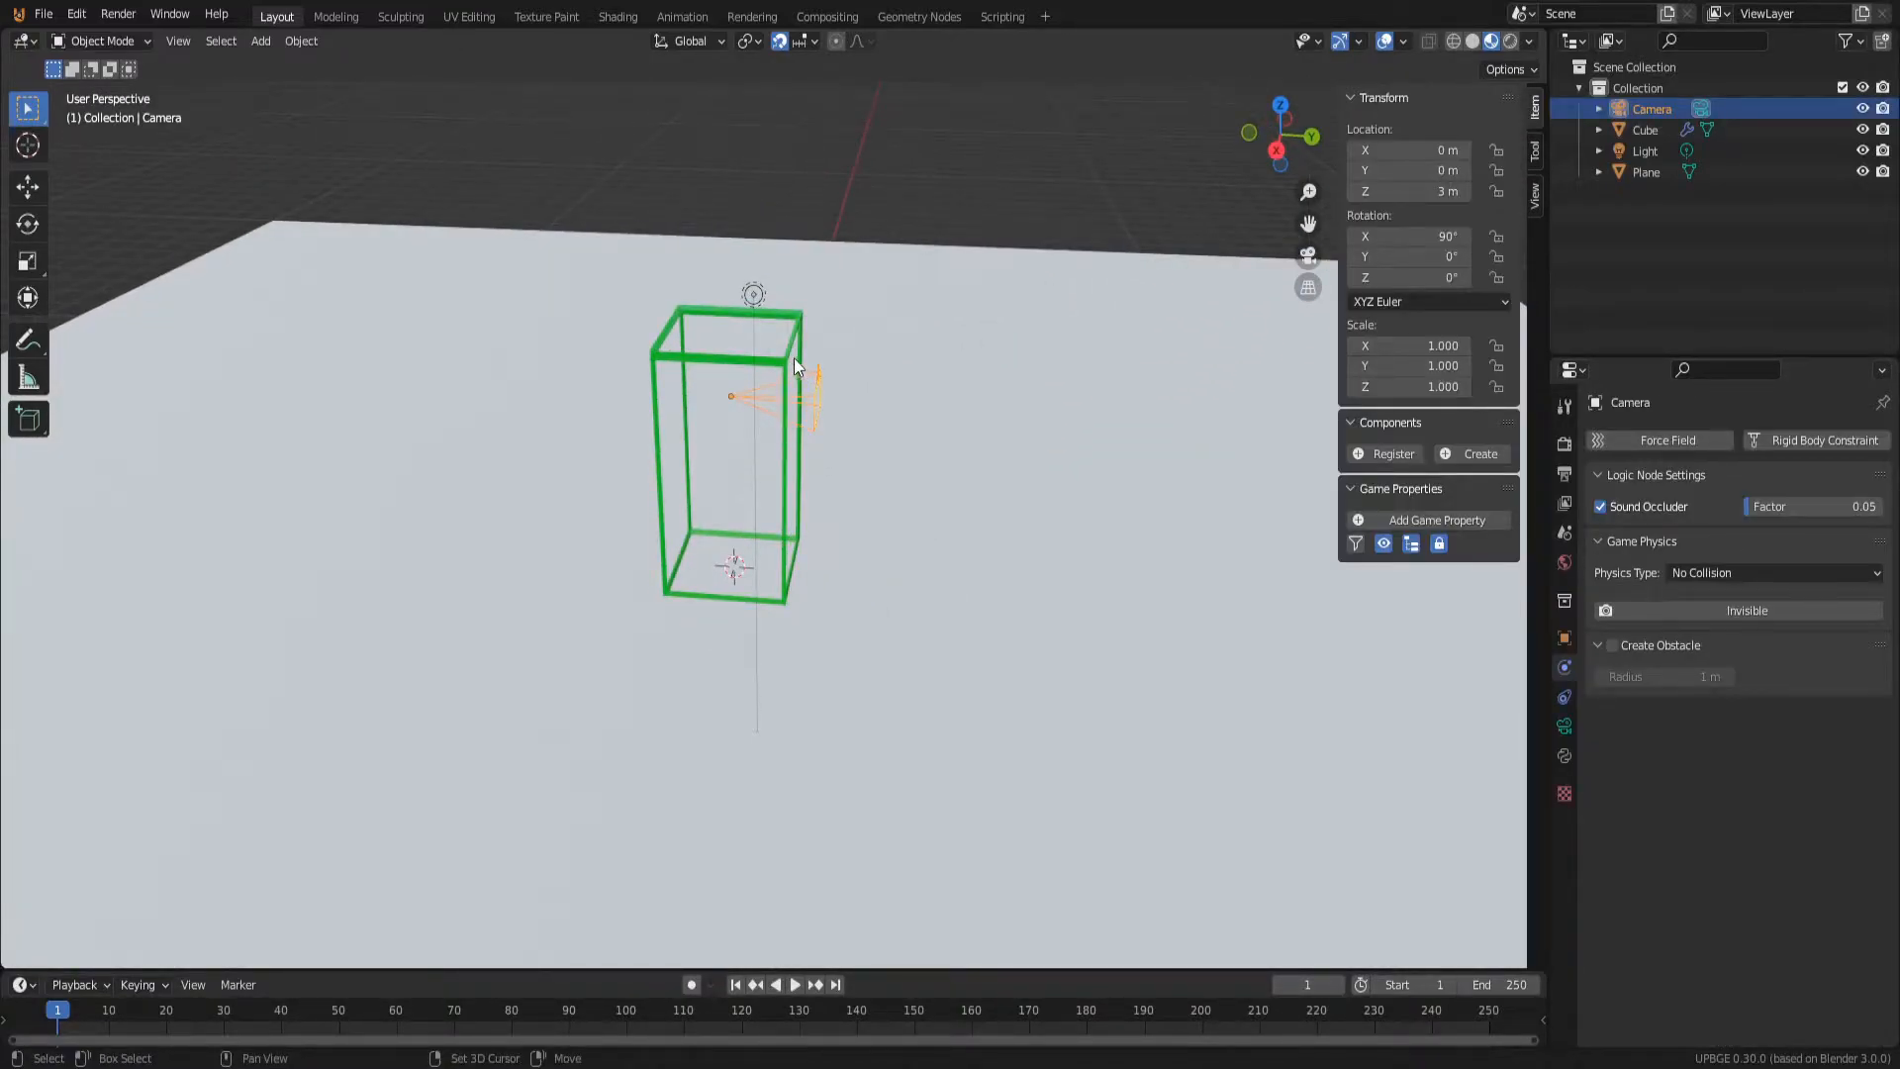
left_click(787, 362, "shift")
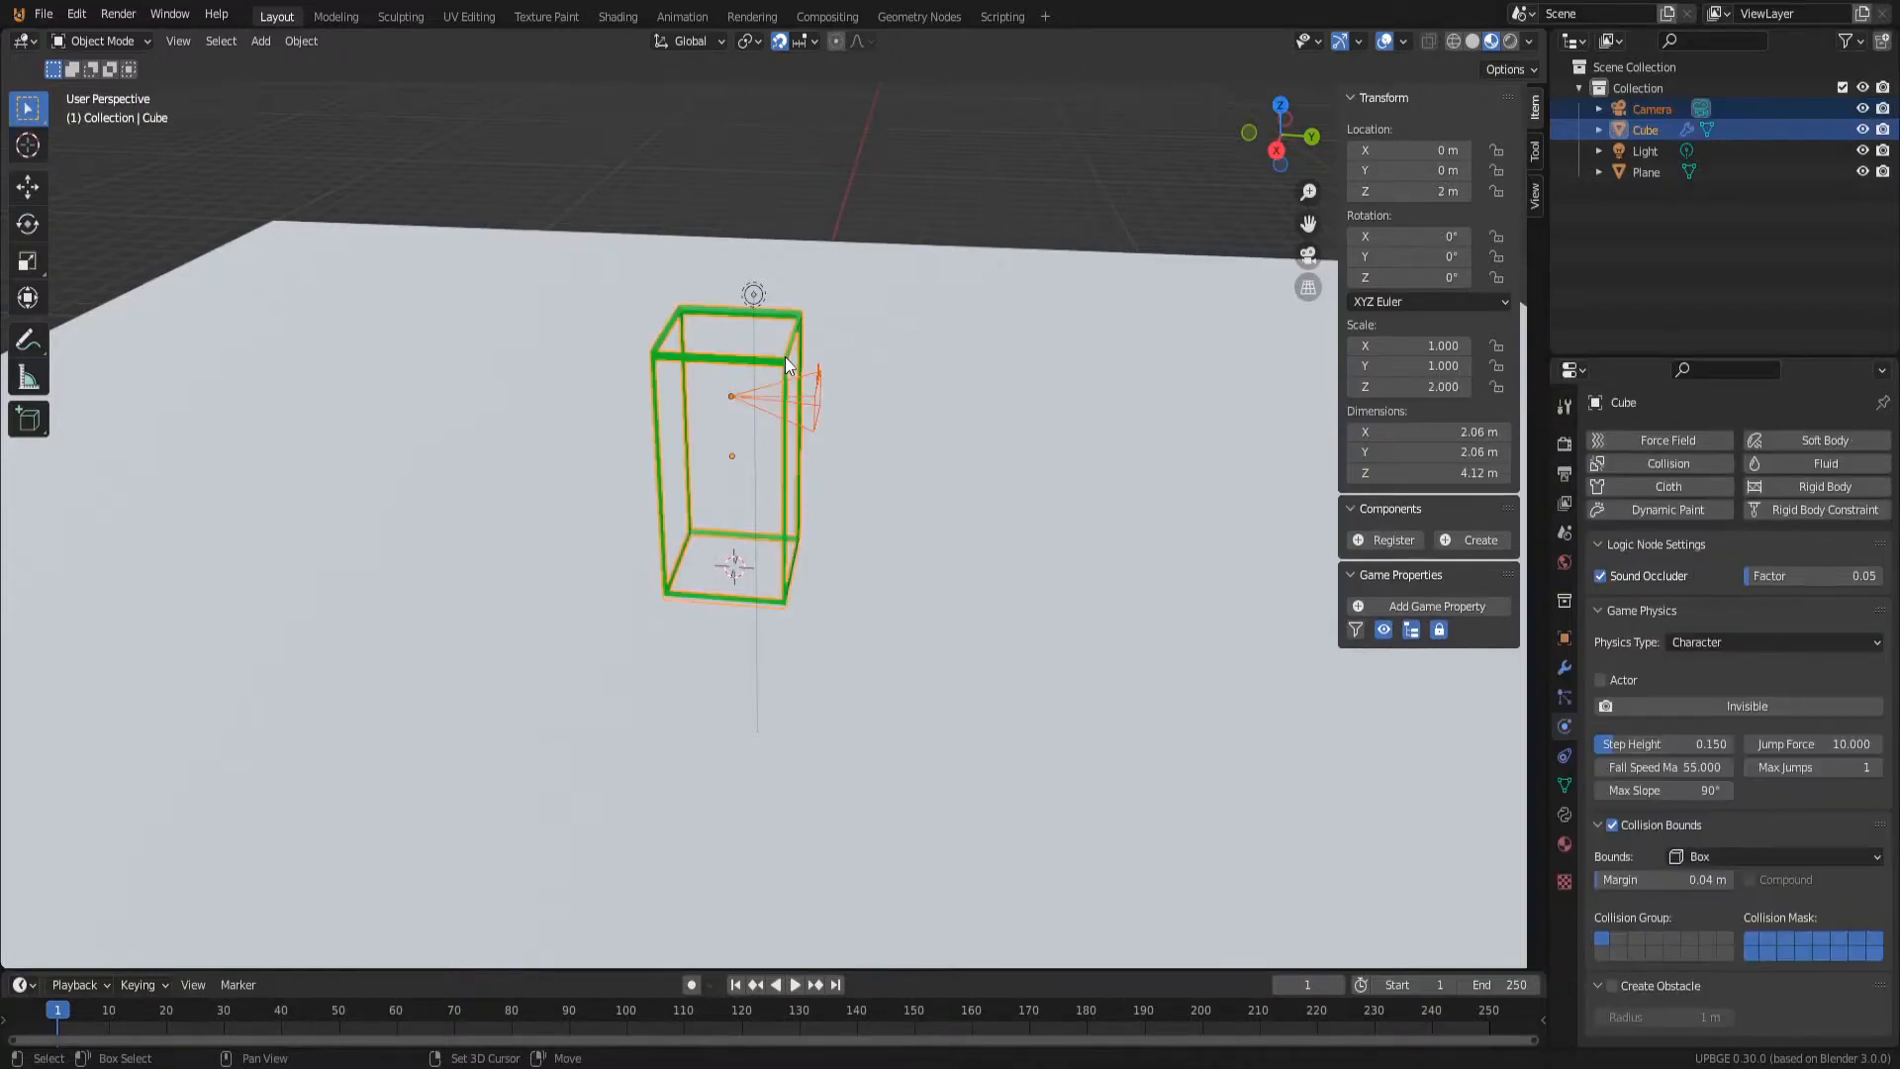
key("ctrl+p")
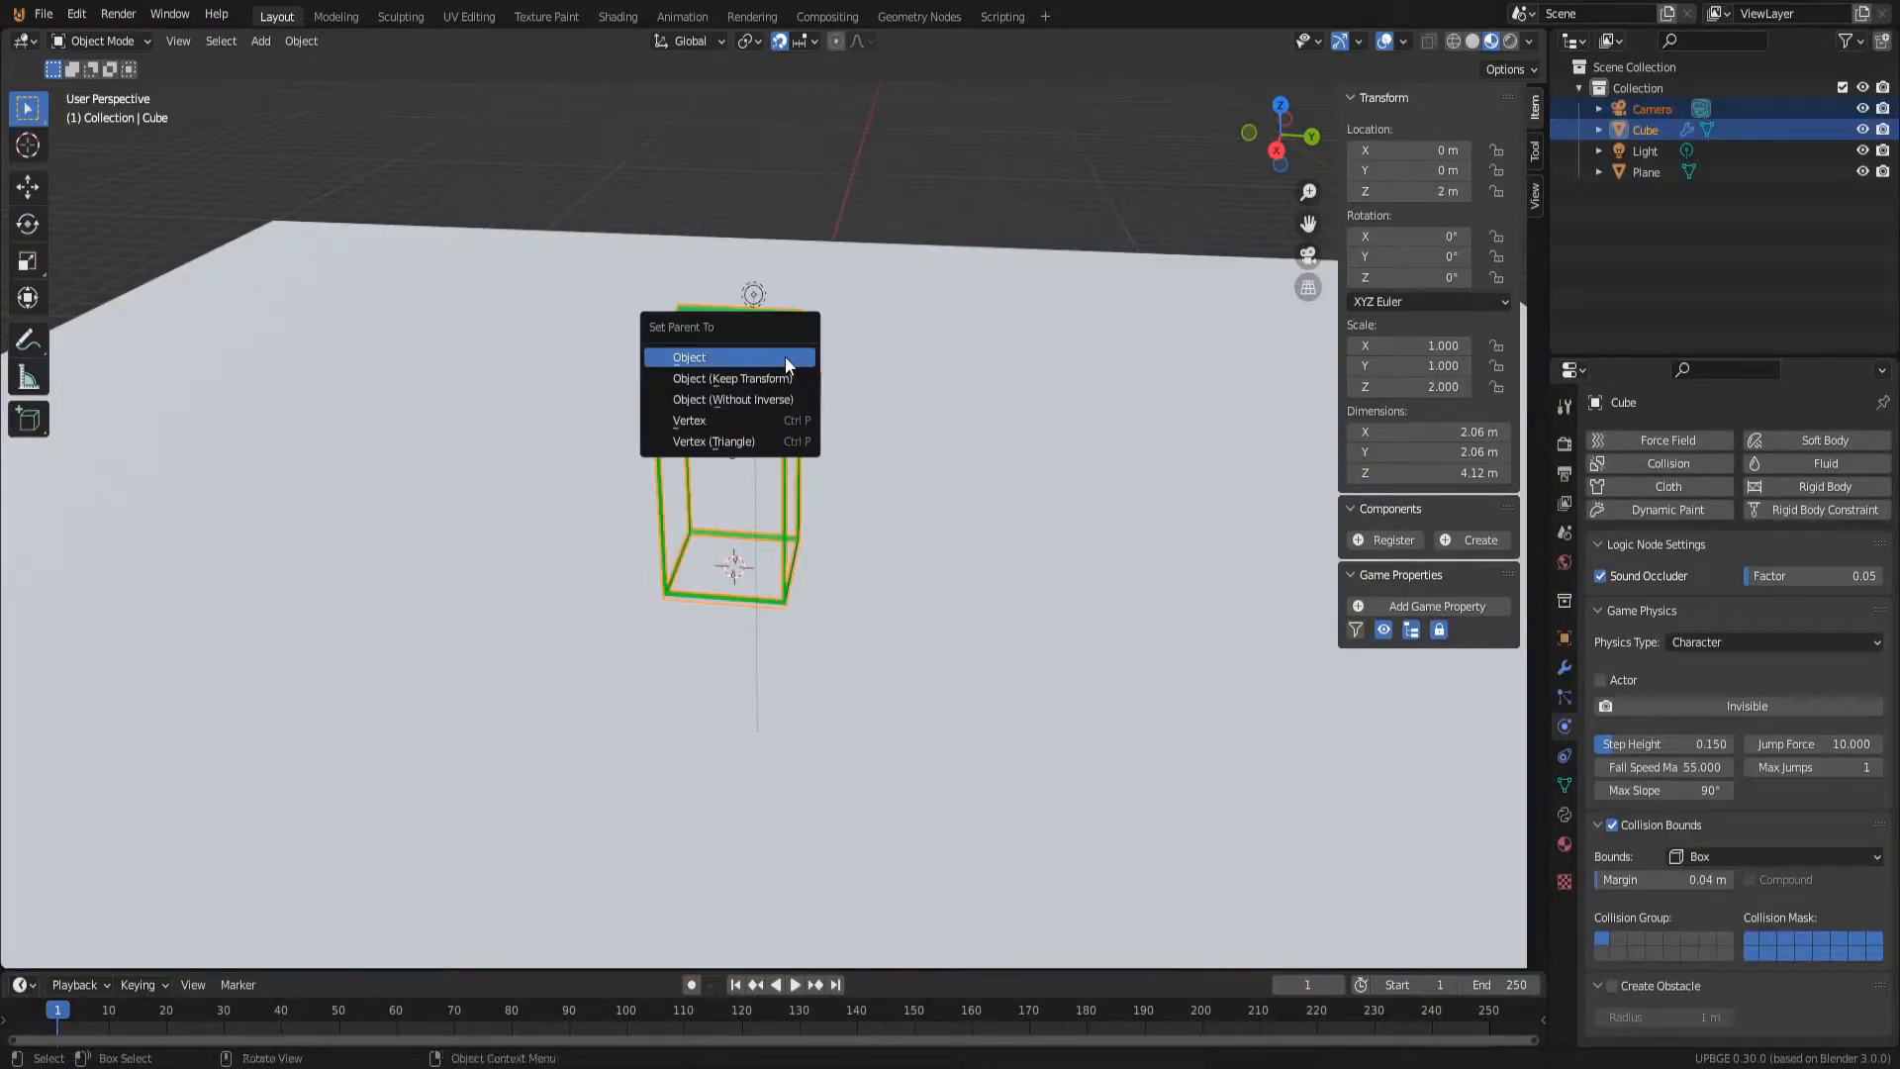
left_click(696, 358)
middle_click_drag(697, 360, 918, 220)
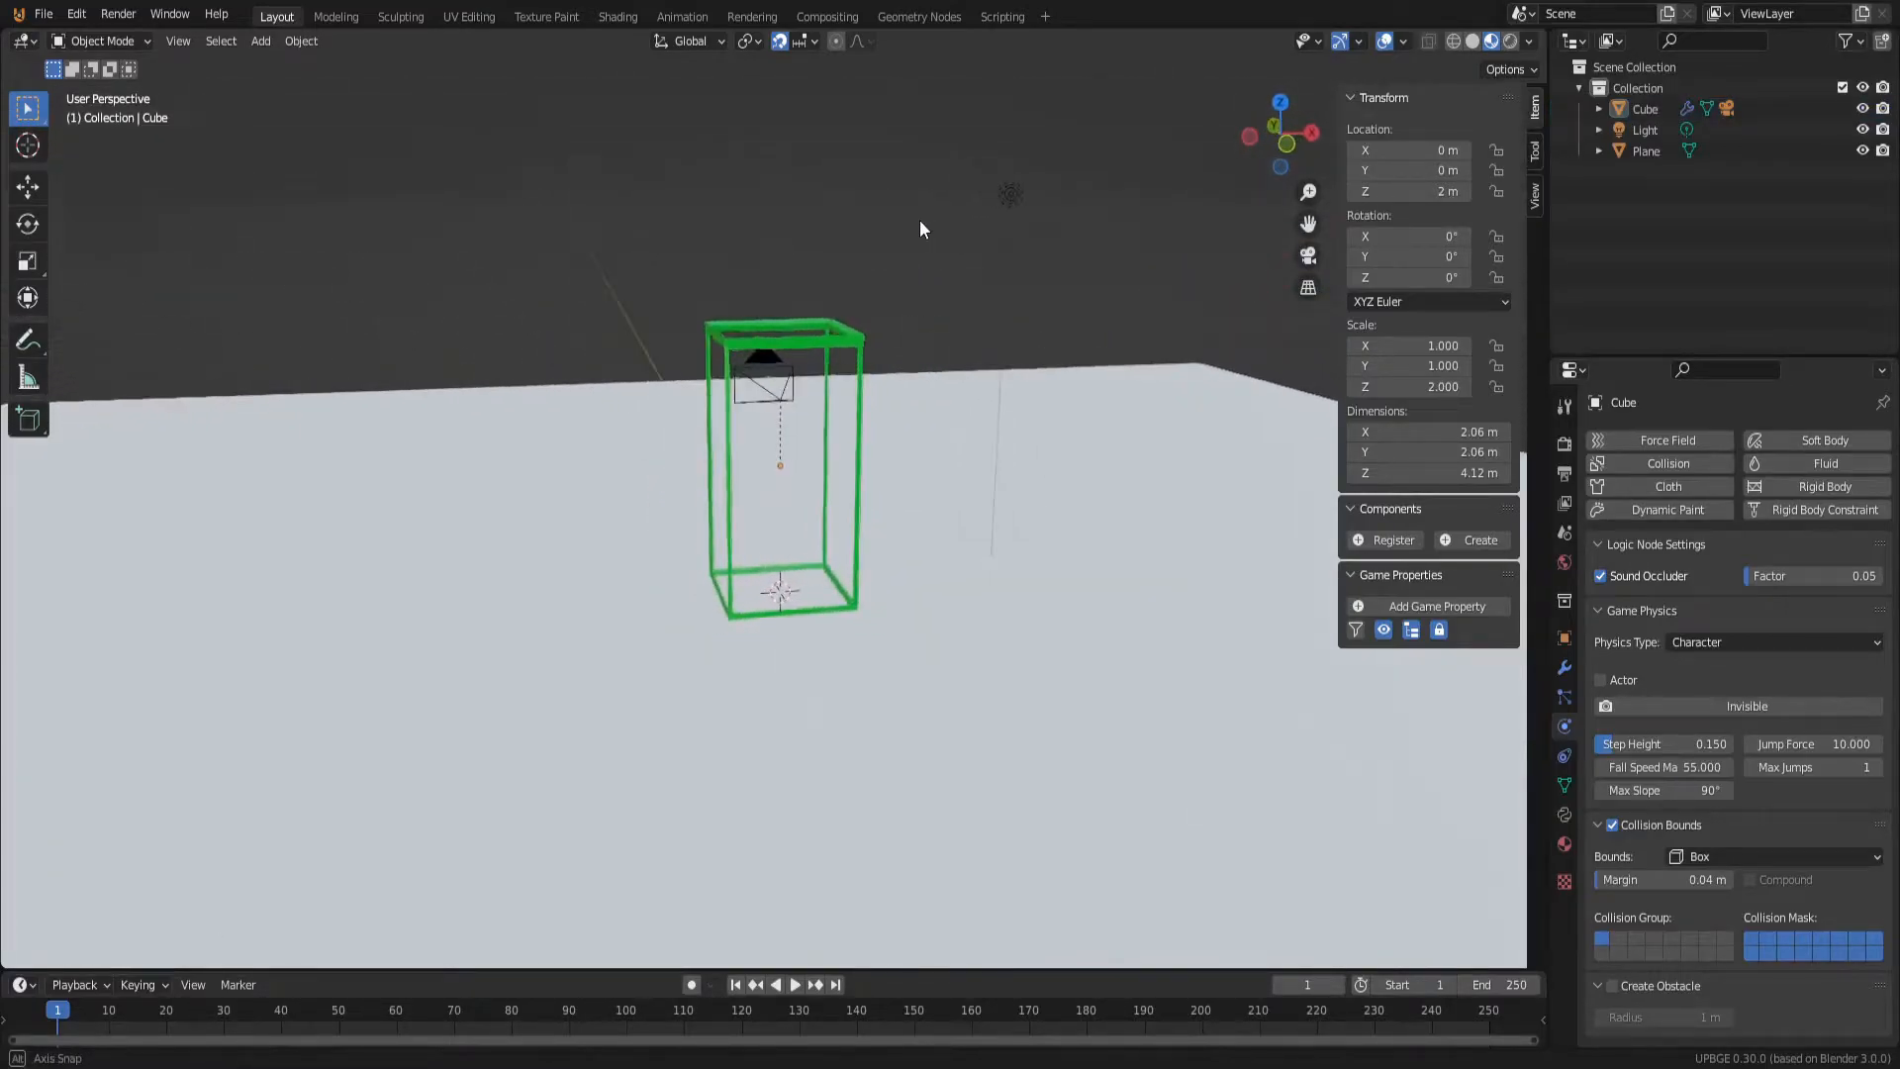
Step: Enlarge the timeline area and change it to a Logic Node Editor
left_click_drag(627, 970, 639, 641)
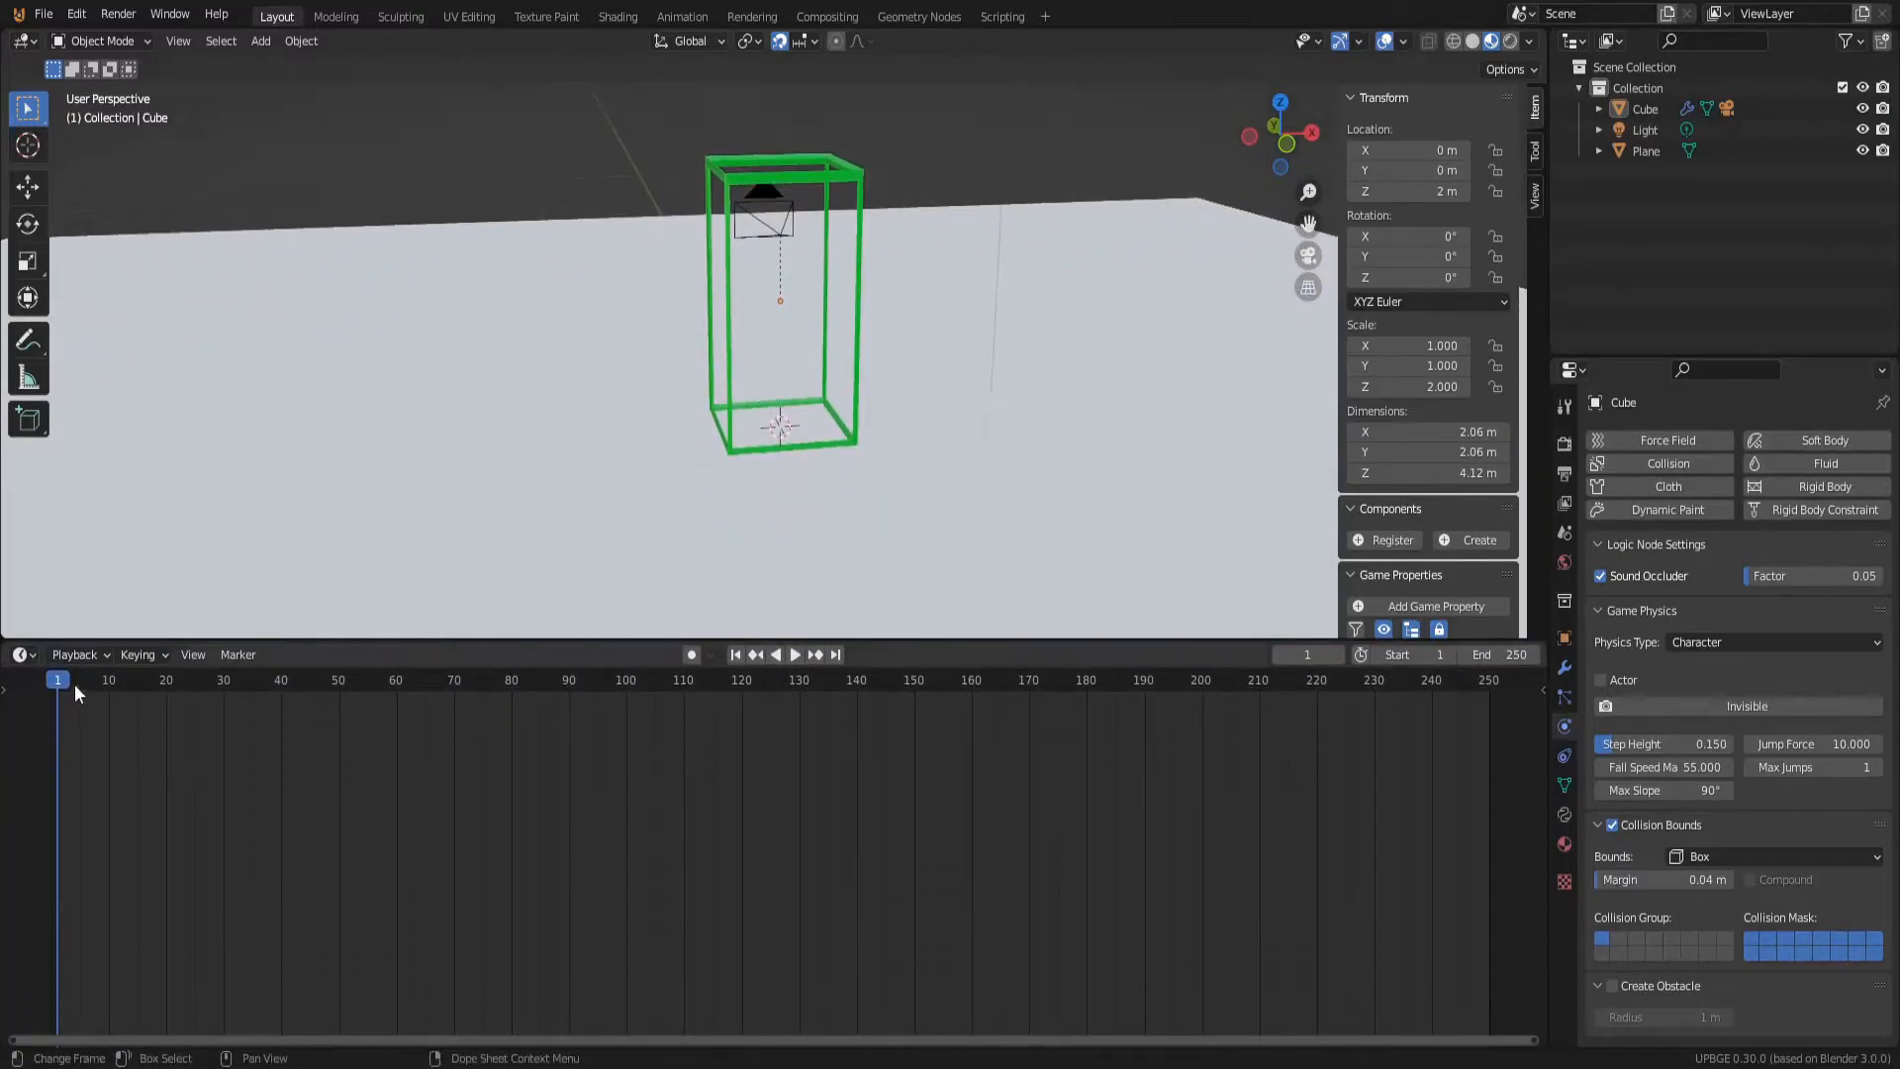
left_click(33, 656)
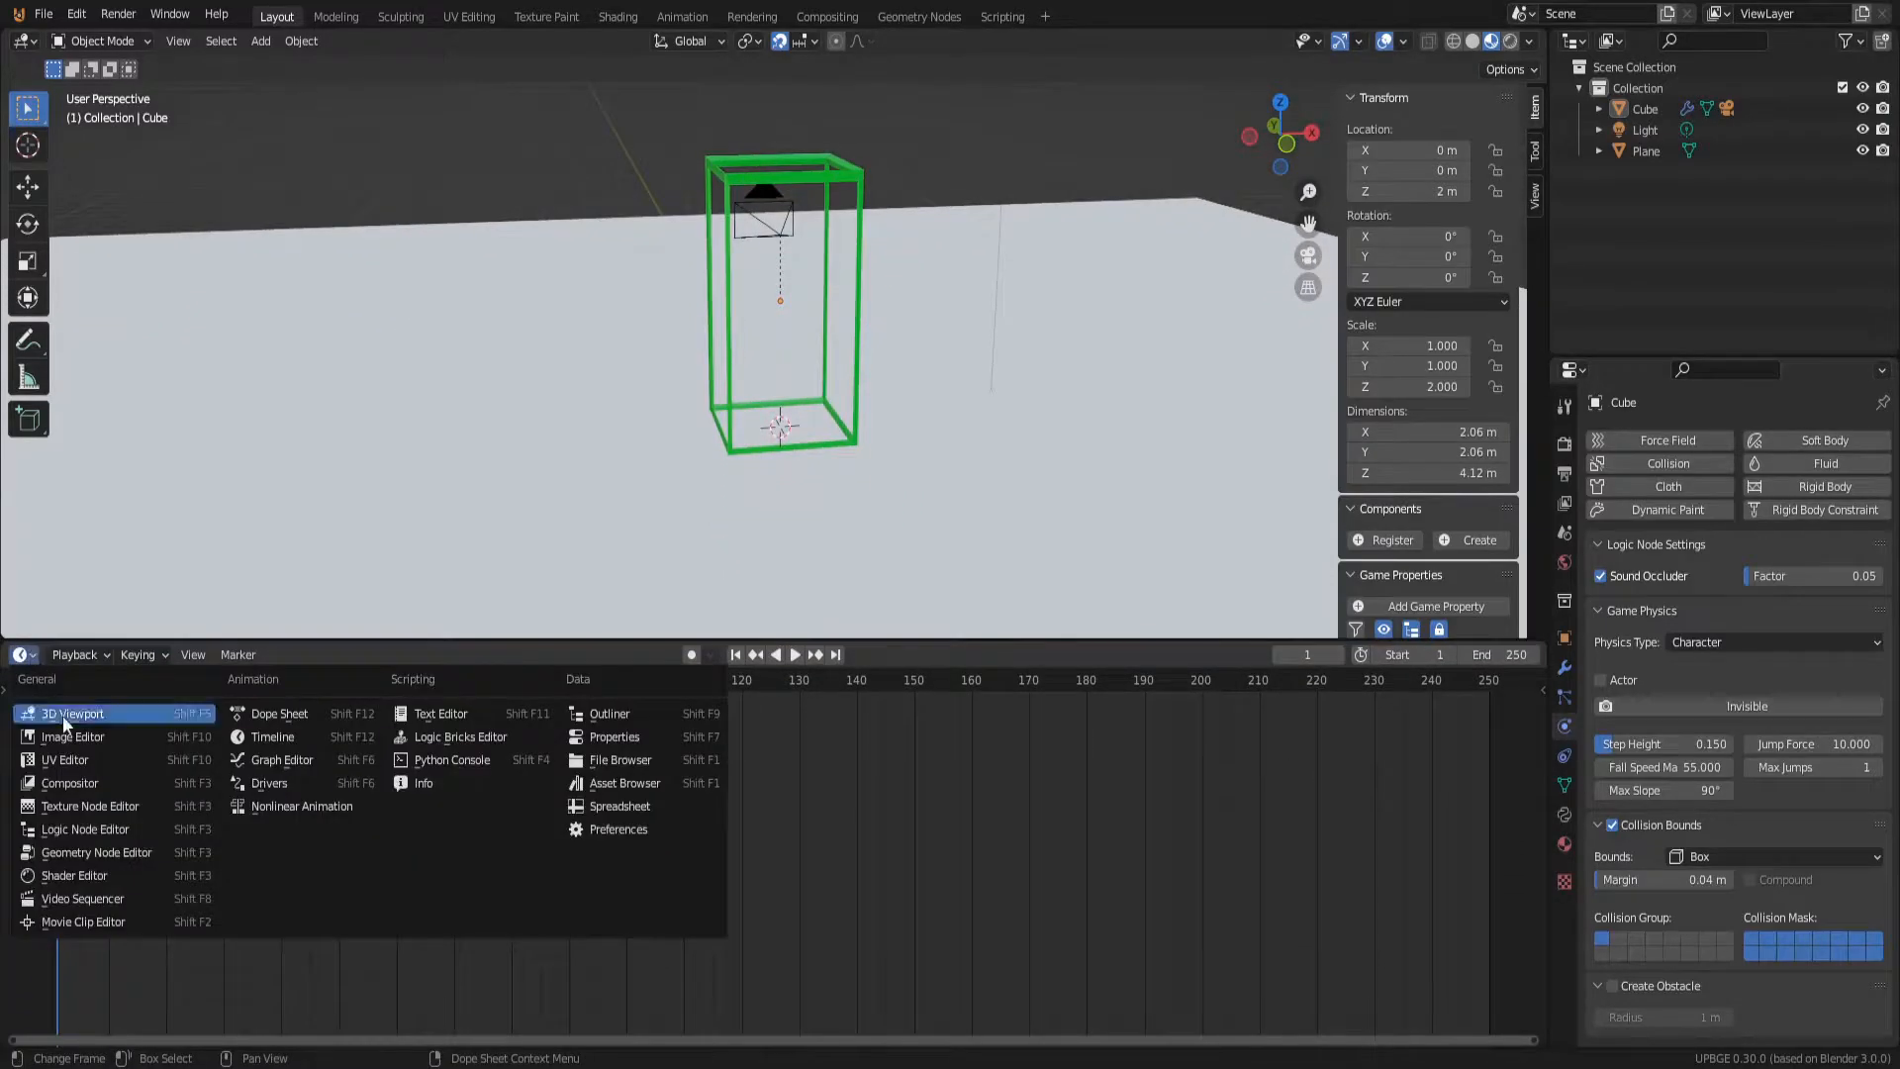
left_click(85, 829)
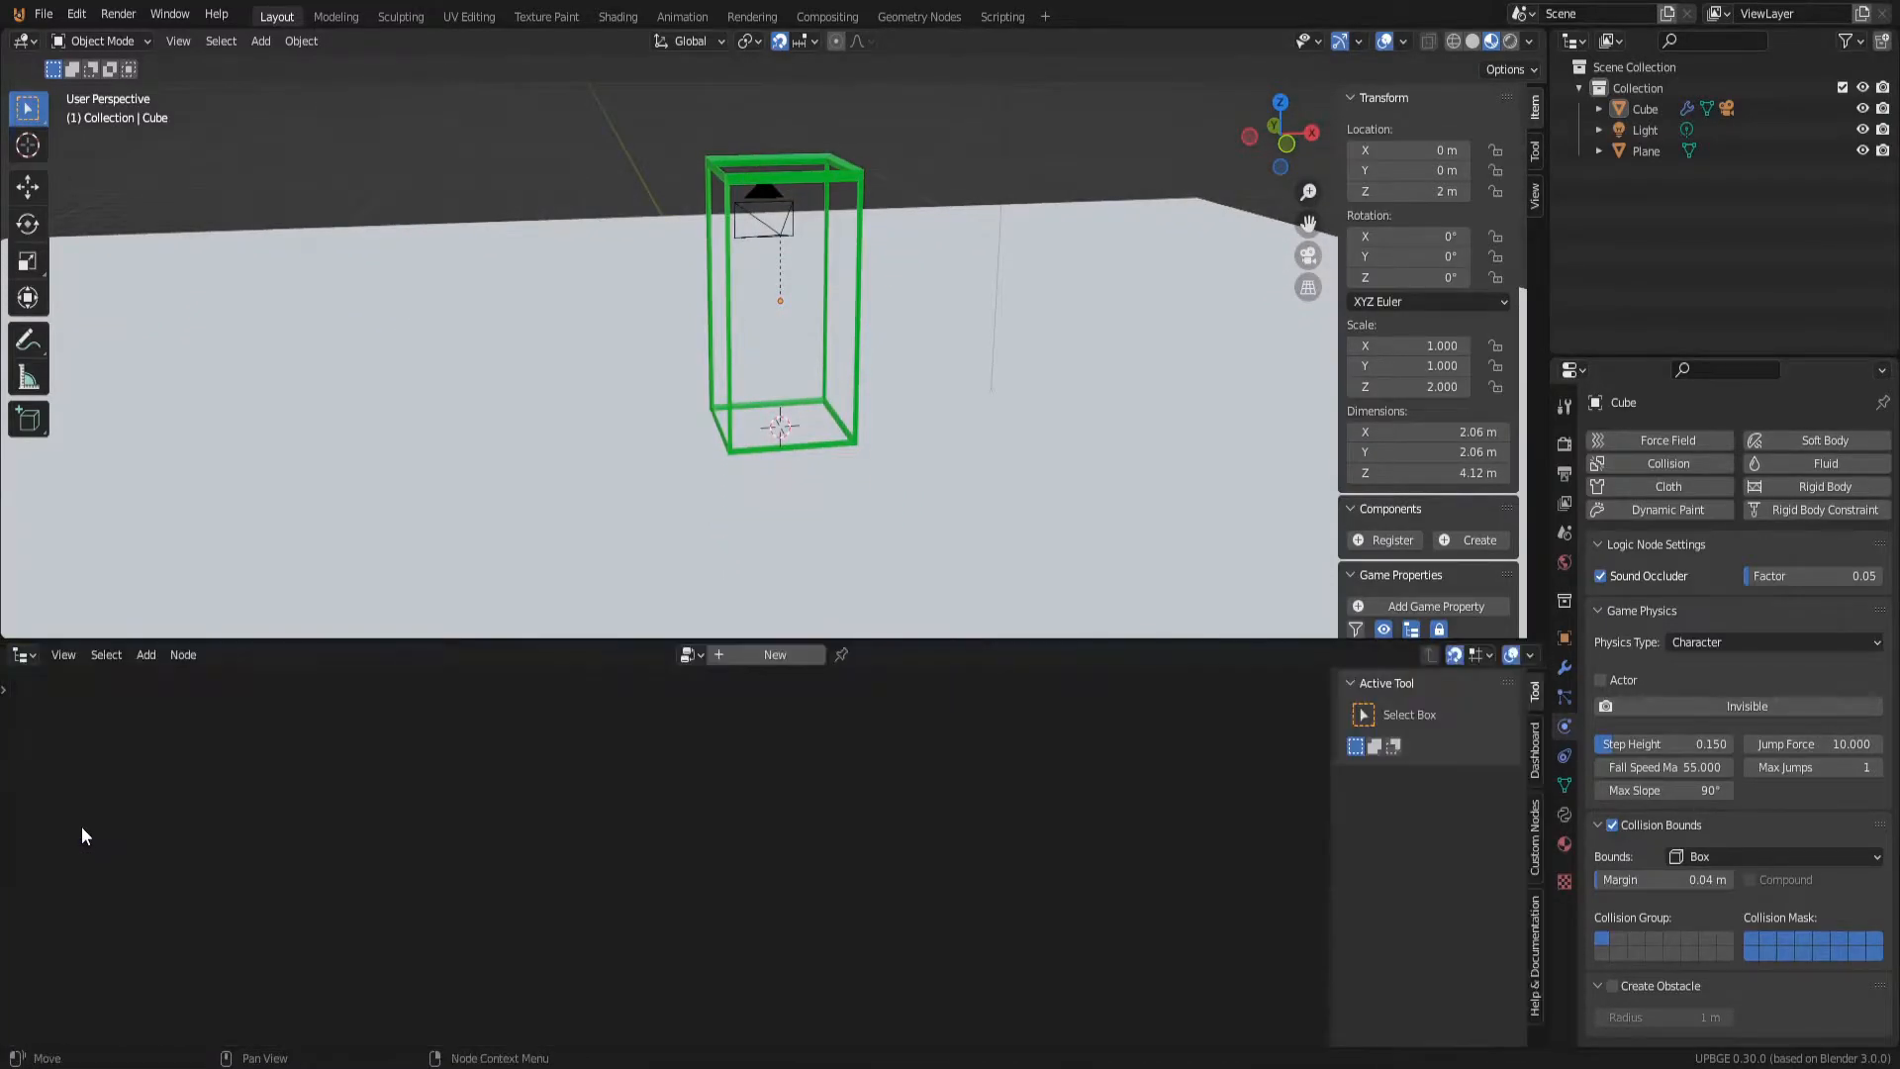
Step: Open the program's preferences
left_click(87, 15)
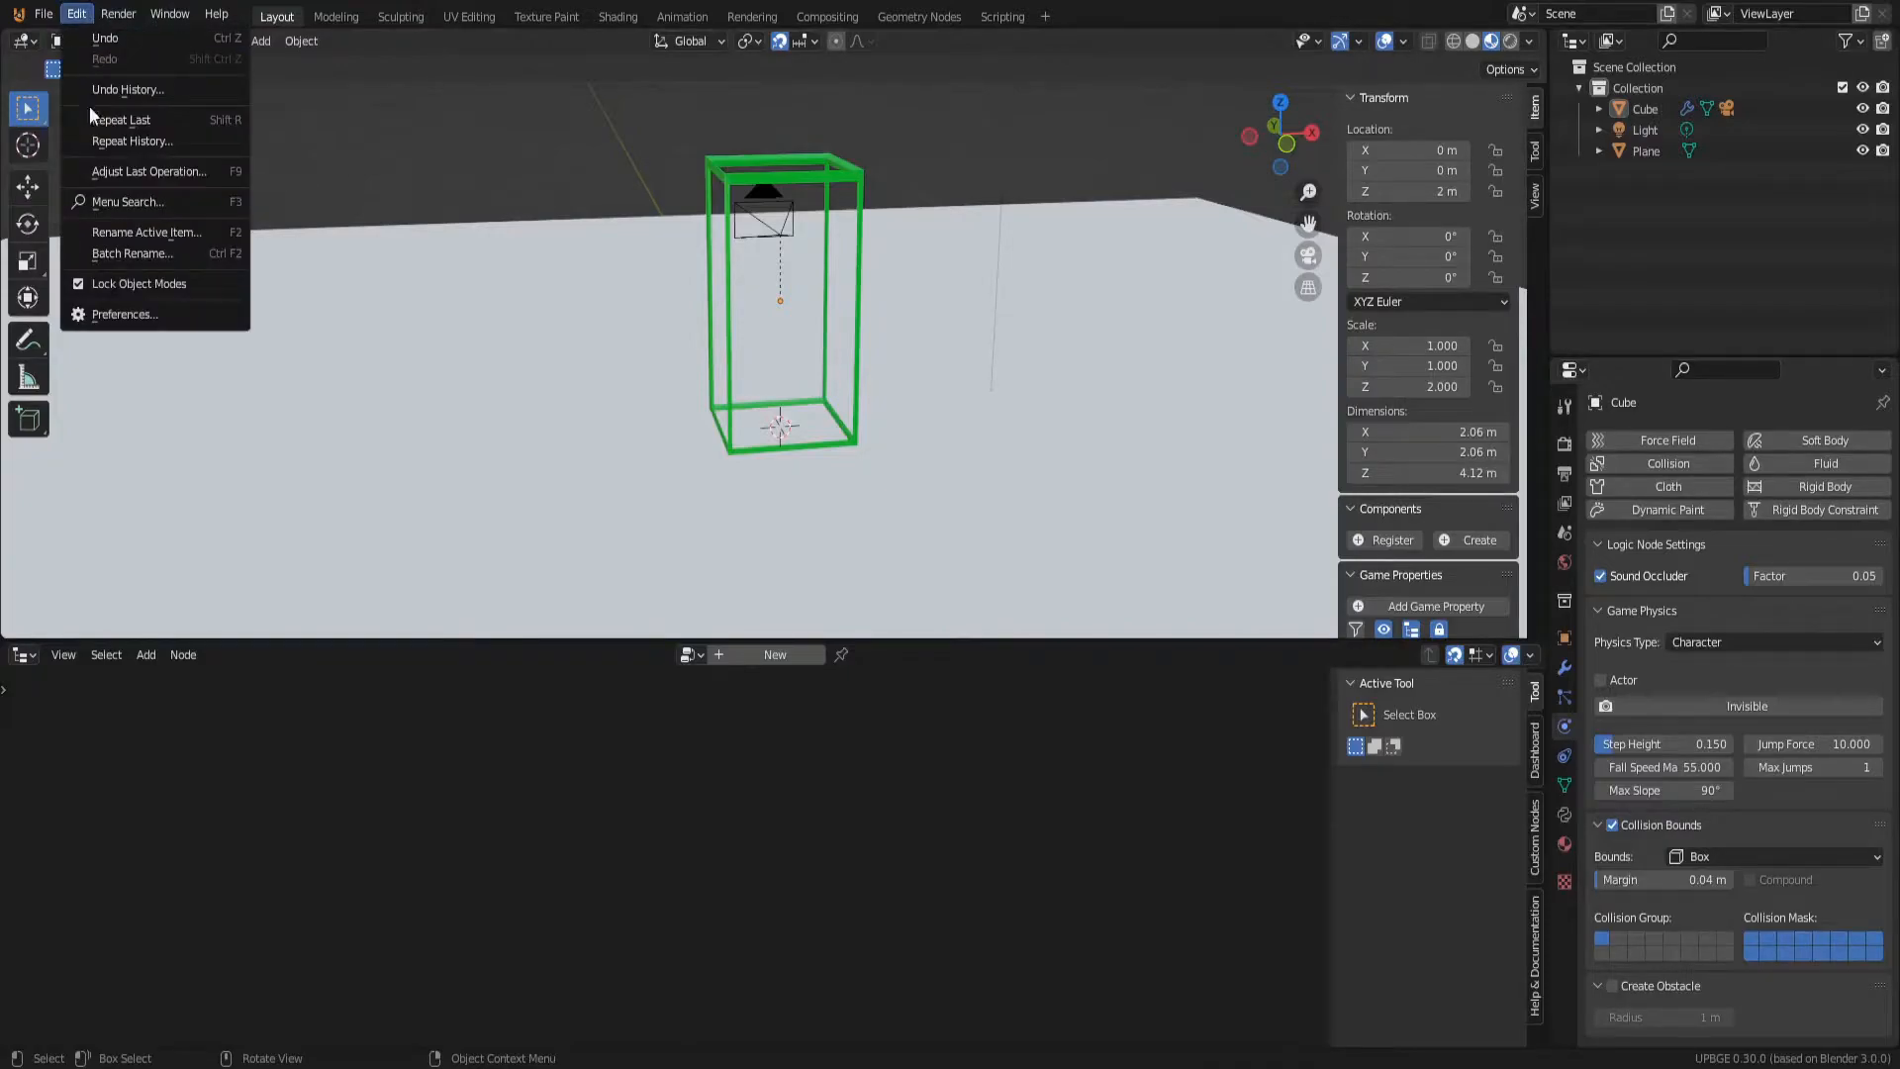
left_click(123, 315)
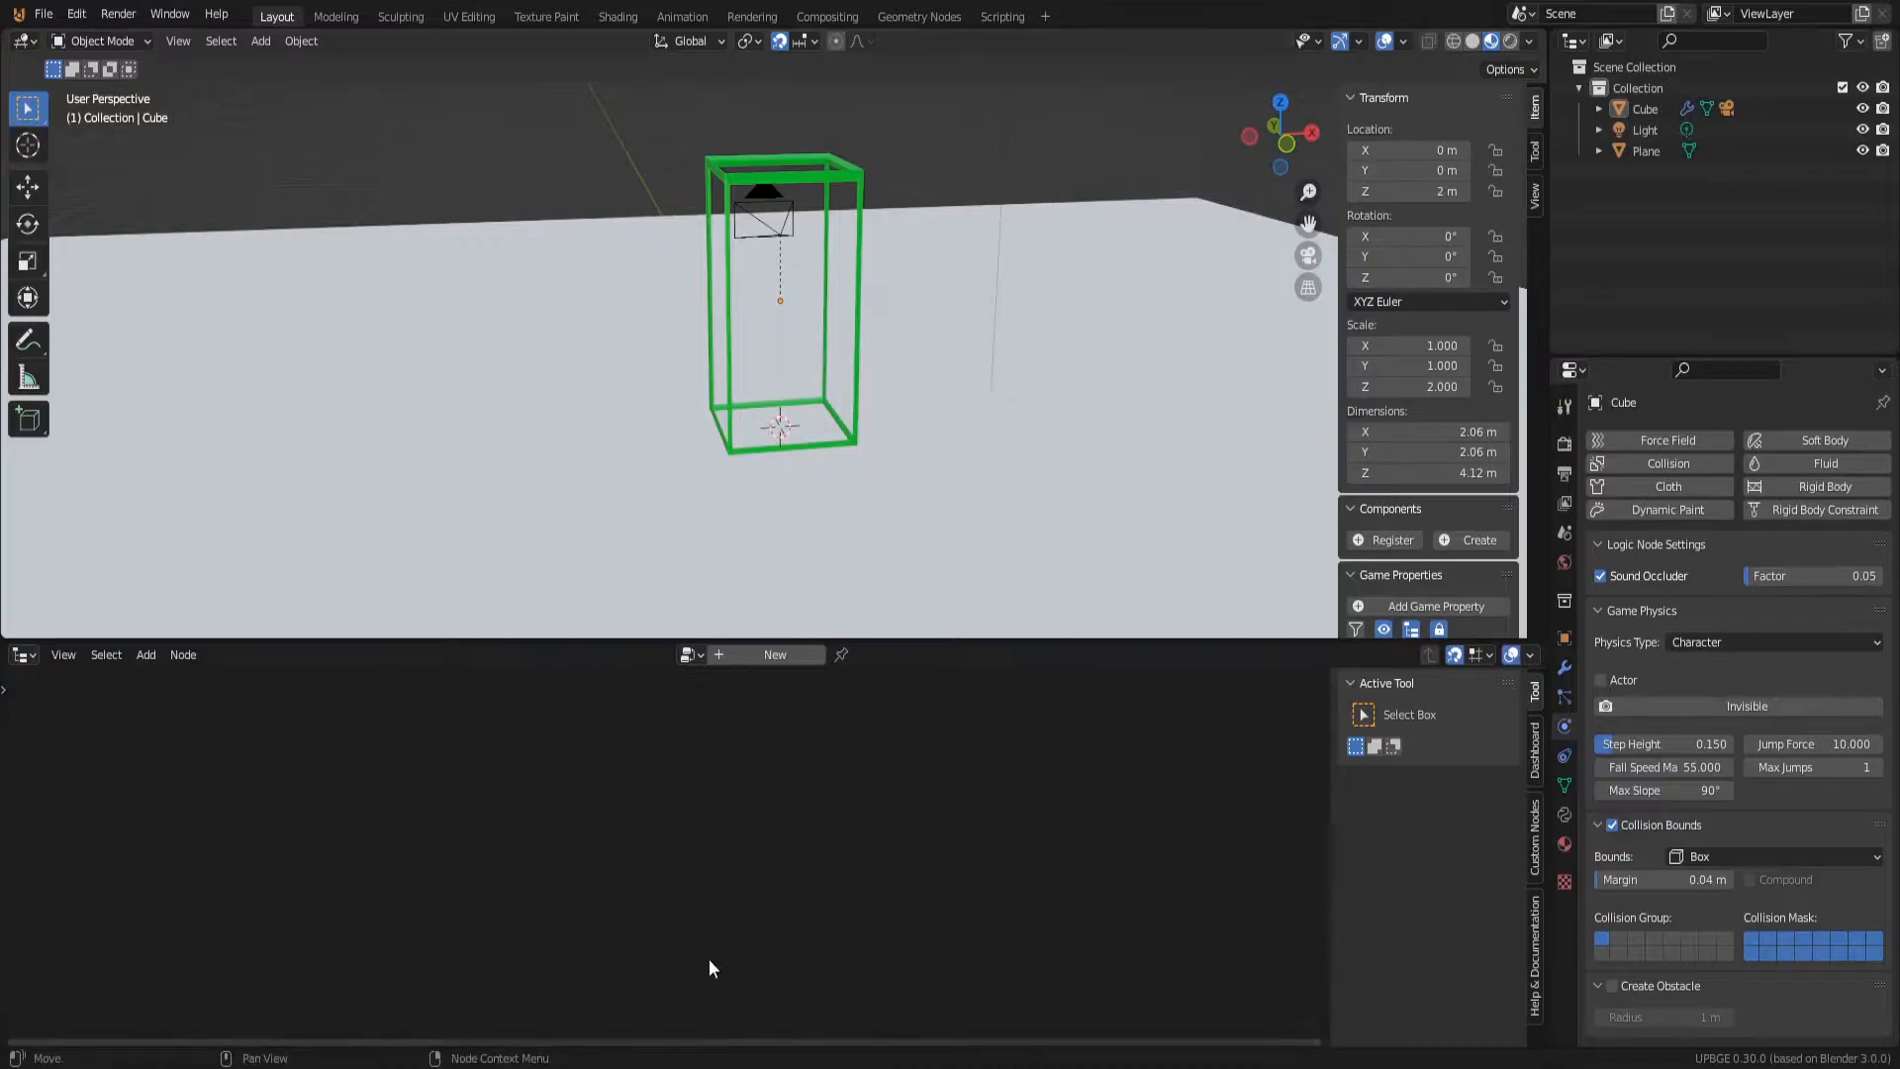
Step: Create a new logic node tree and apply it to the wireframe cube
middle_click_drag(882, 546, 937, 440)
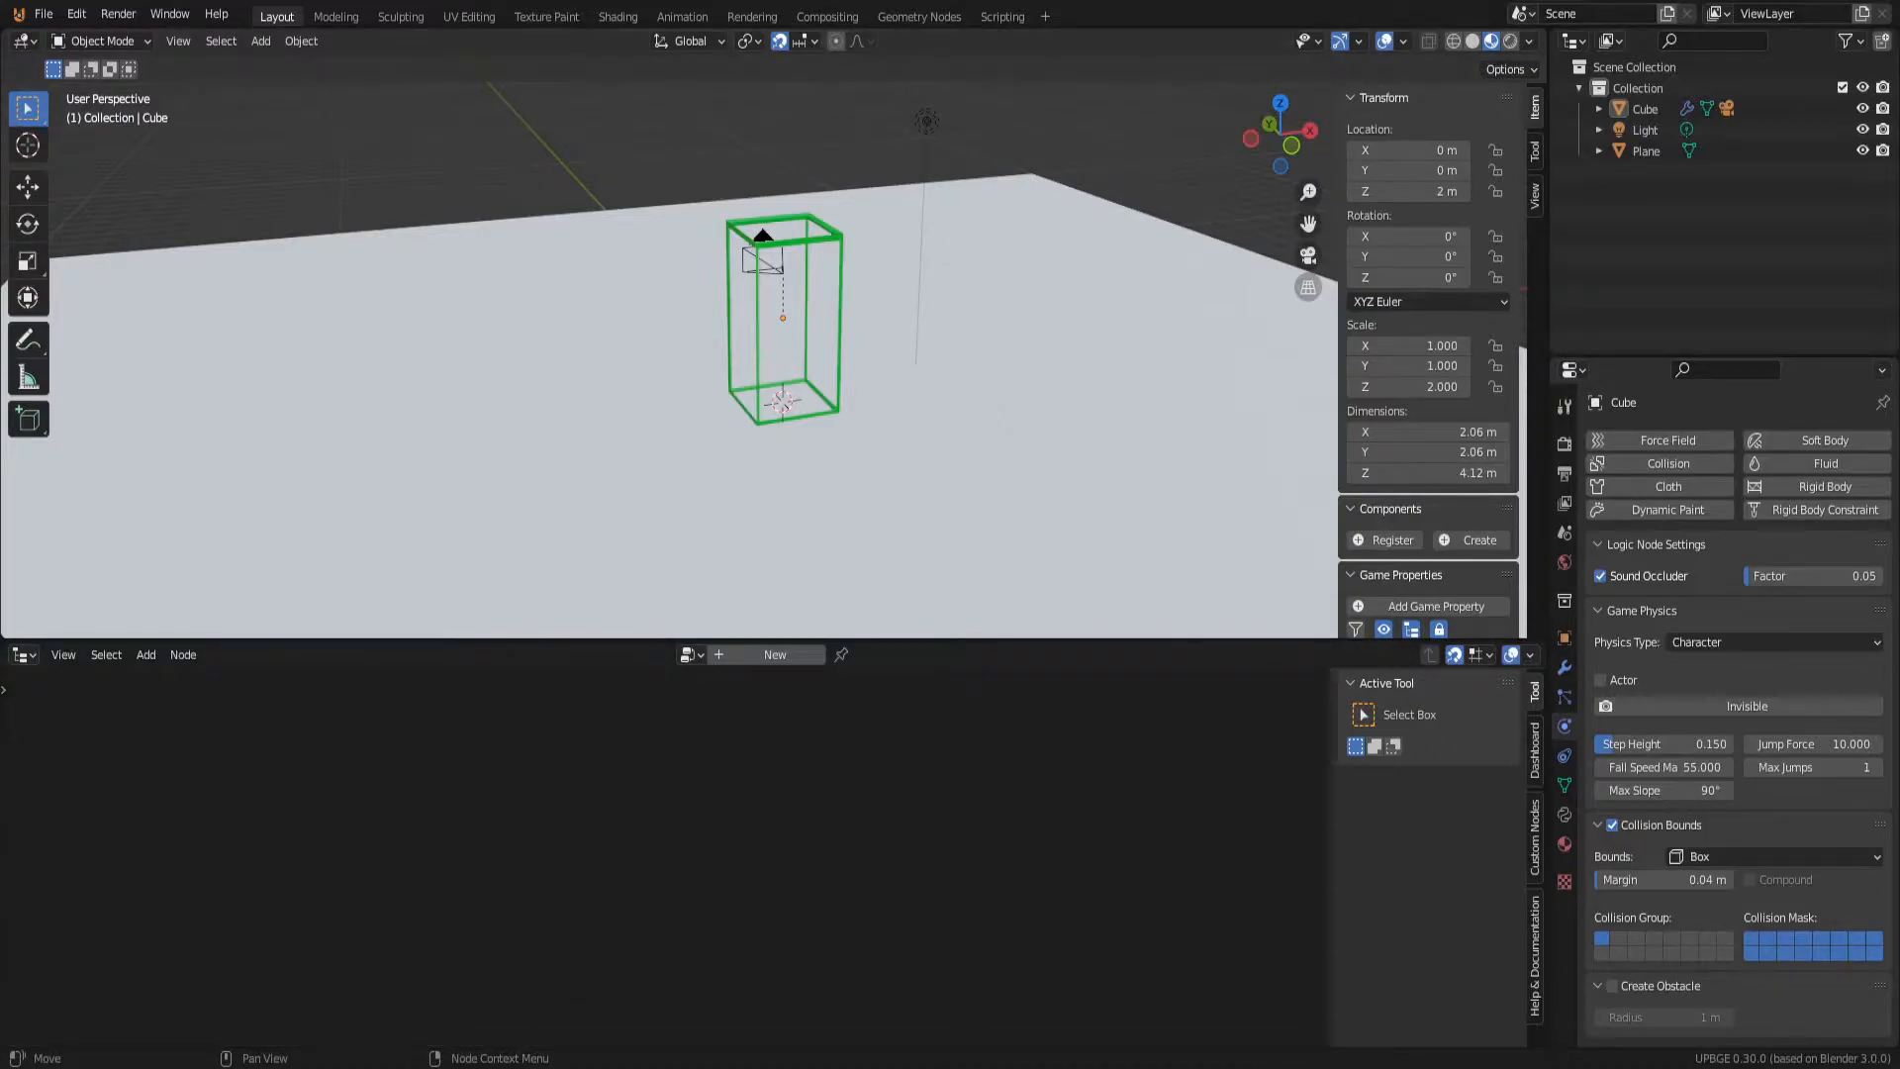
middle_click_drag(772, 416, 723, 396)
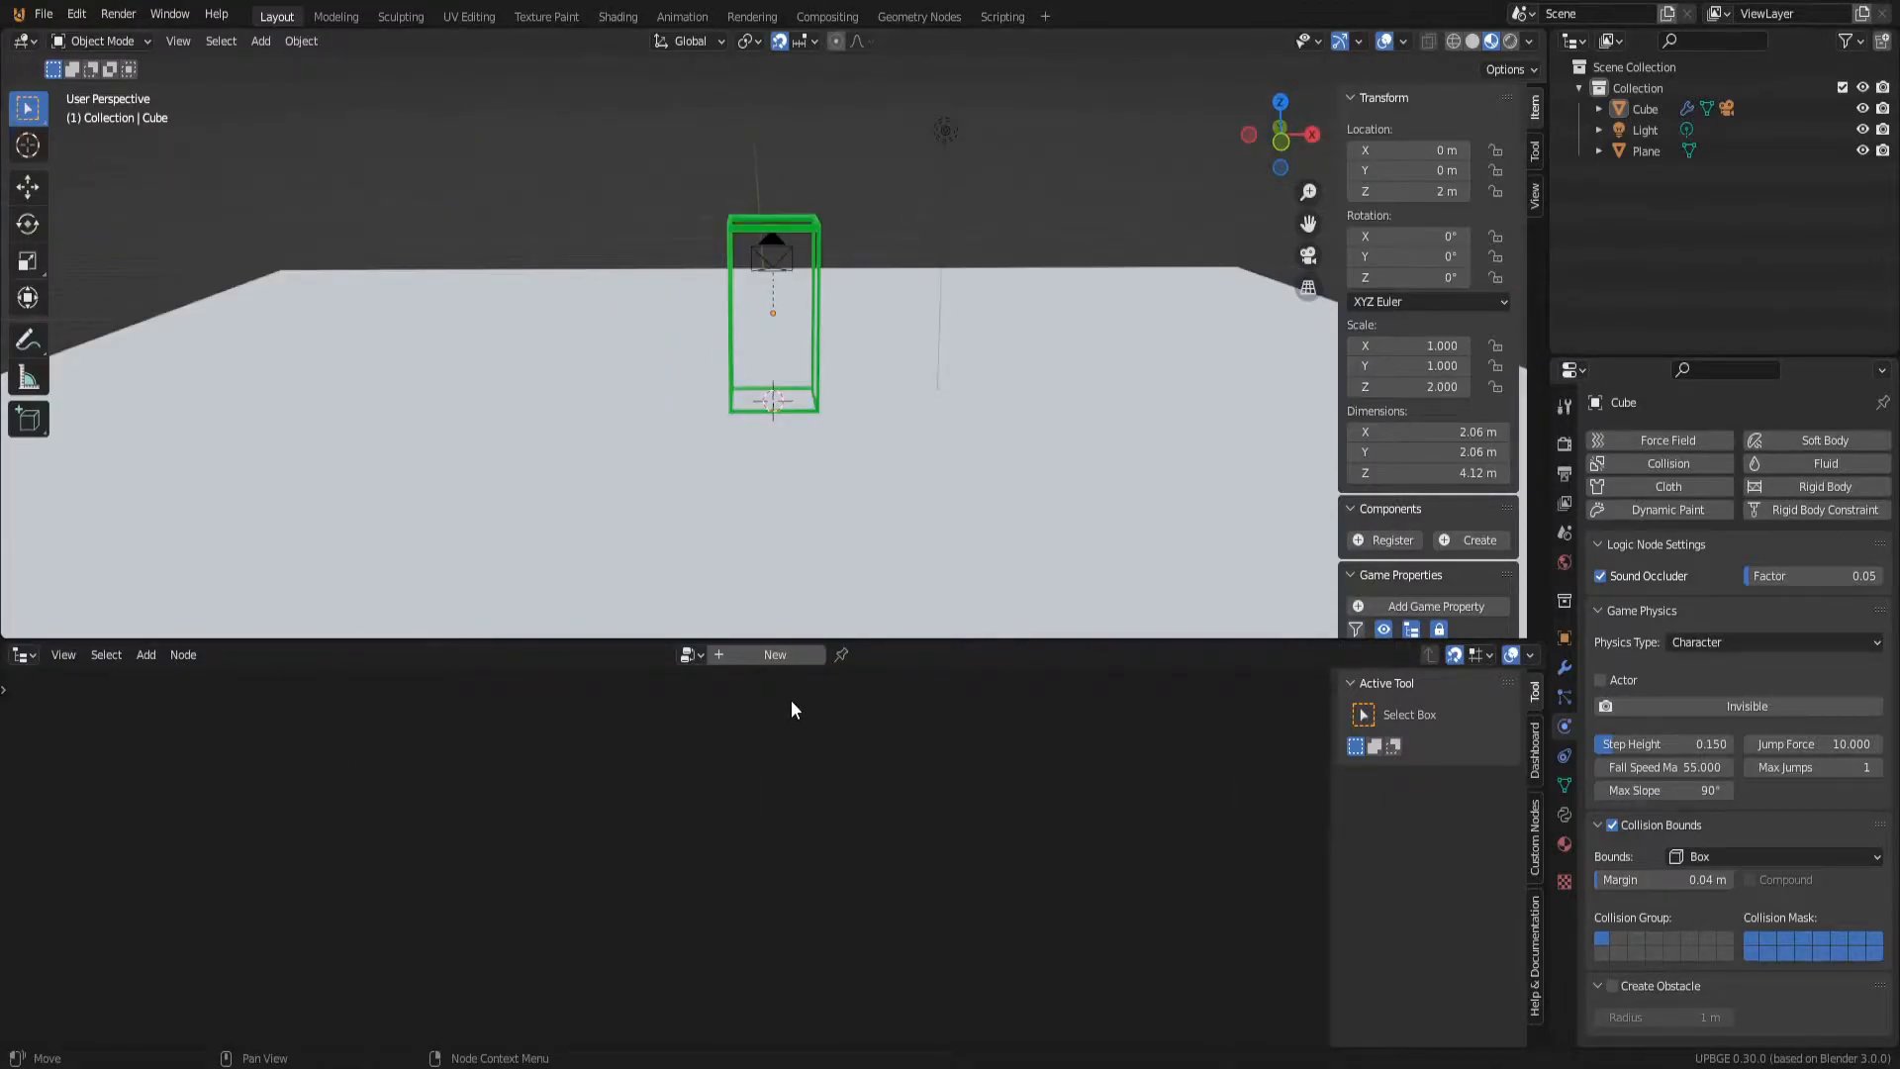
left_click(765, 655)
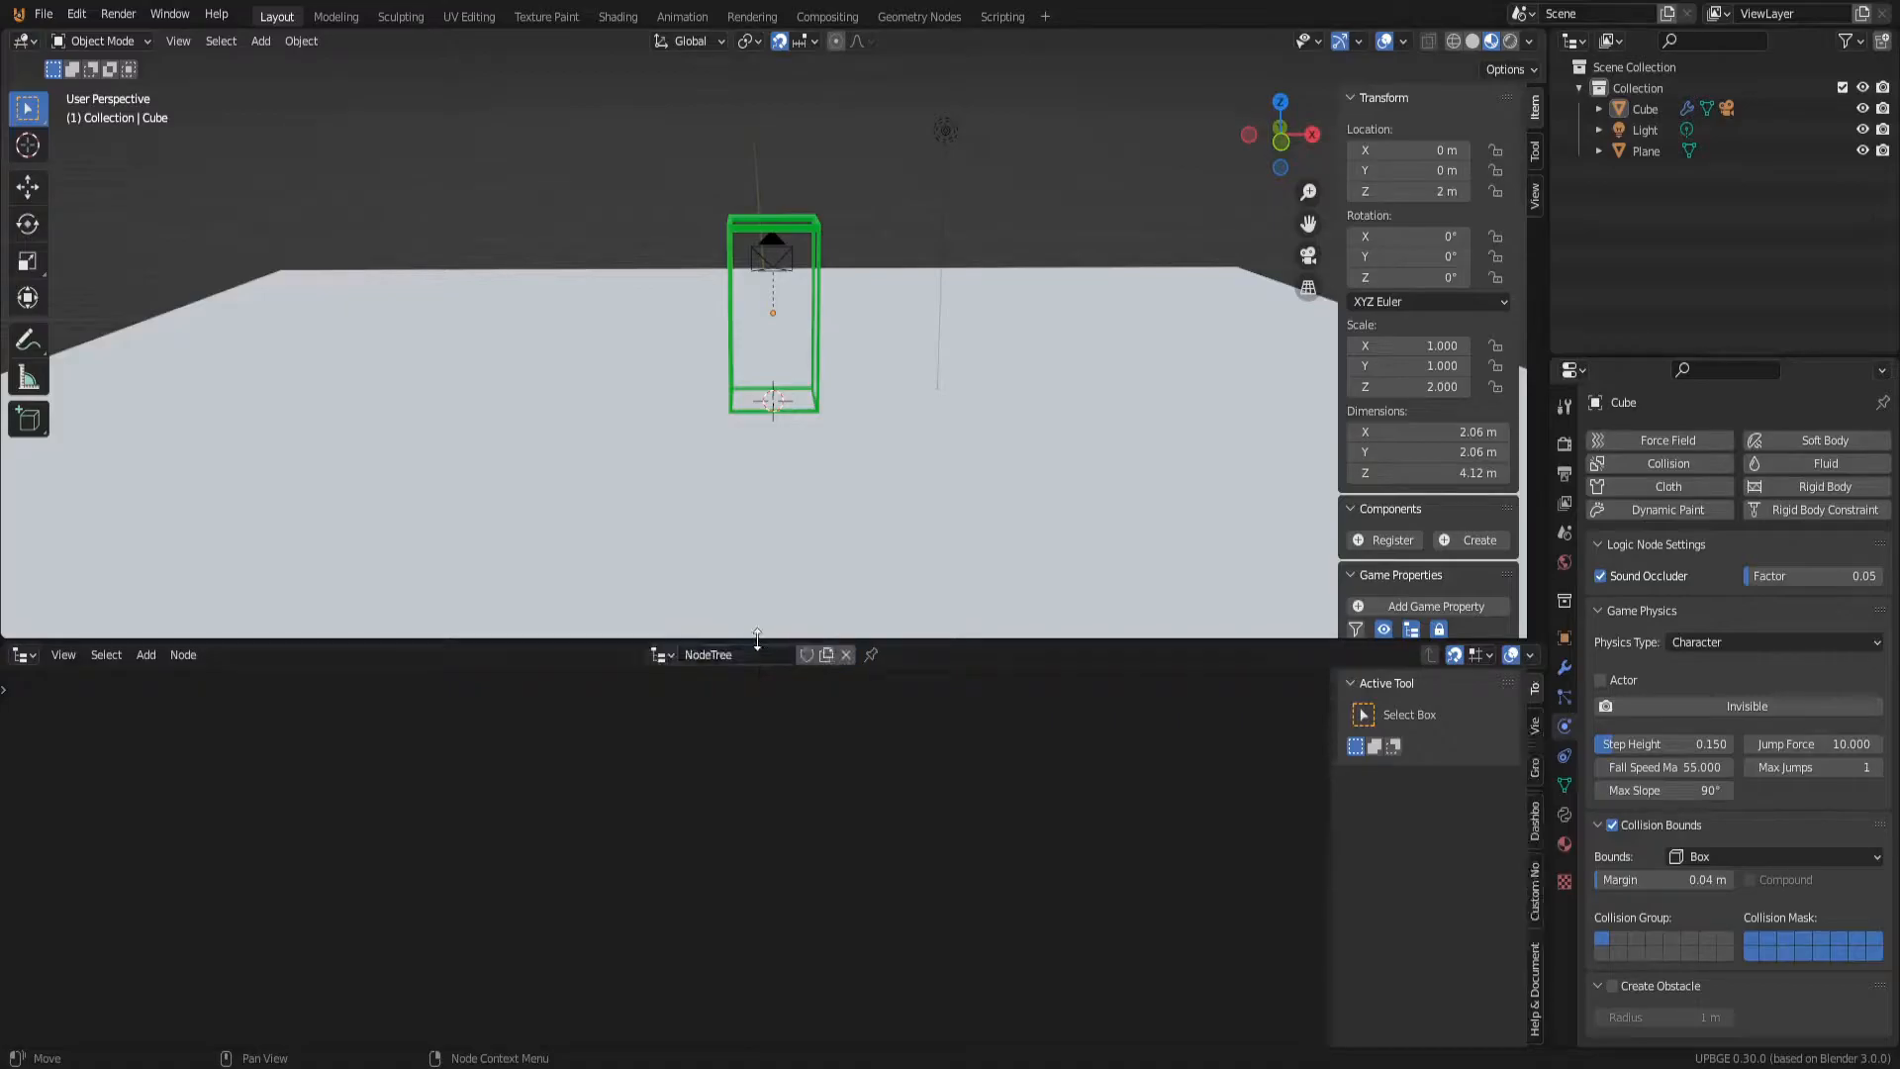
left_click(1536, 768)
left_click(1534, 731)
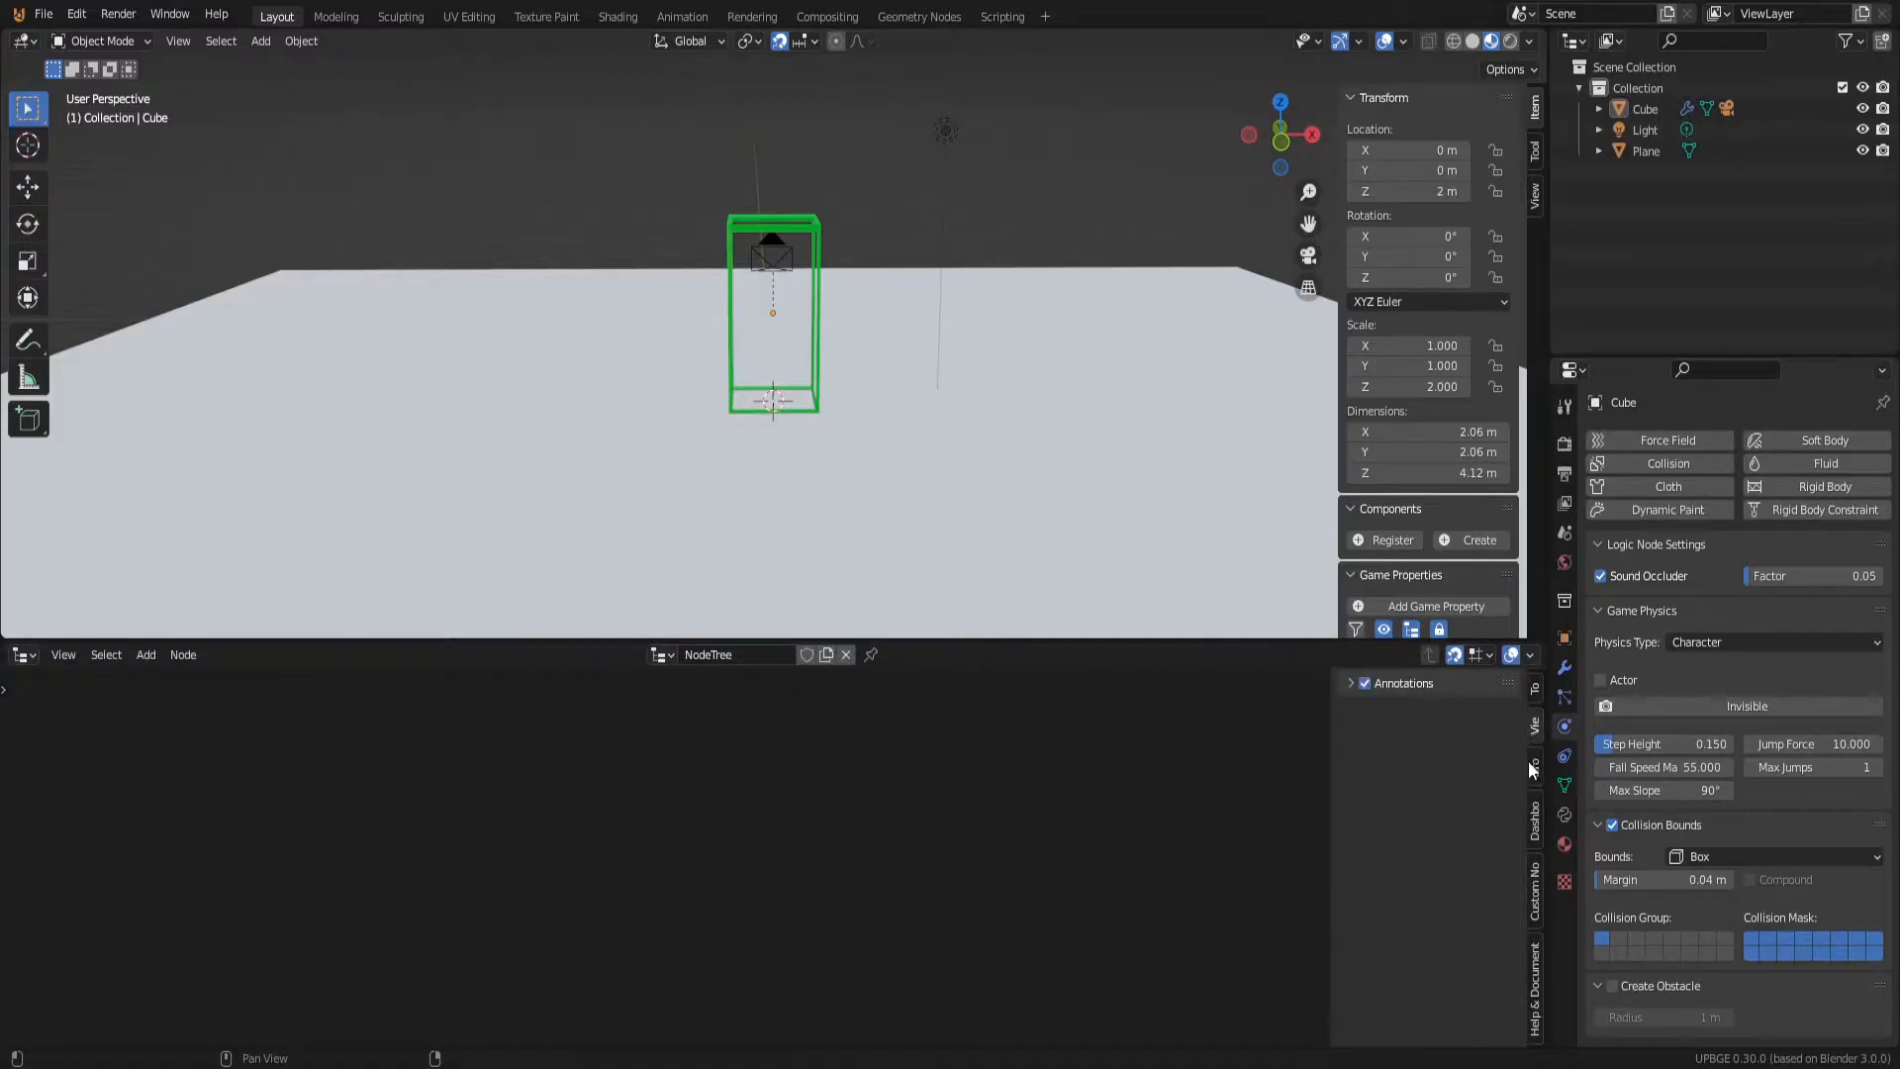
left_click(1536, 804)
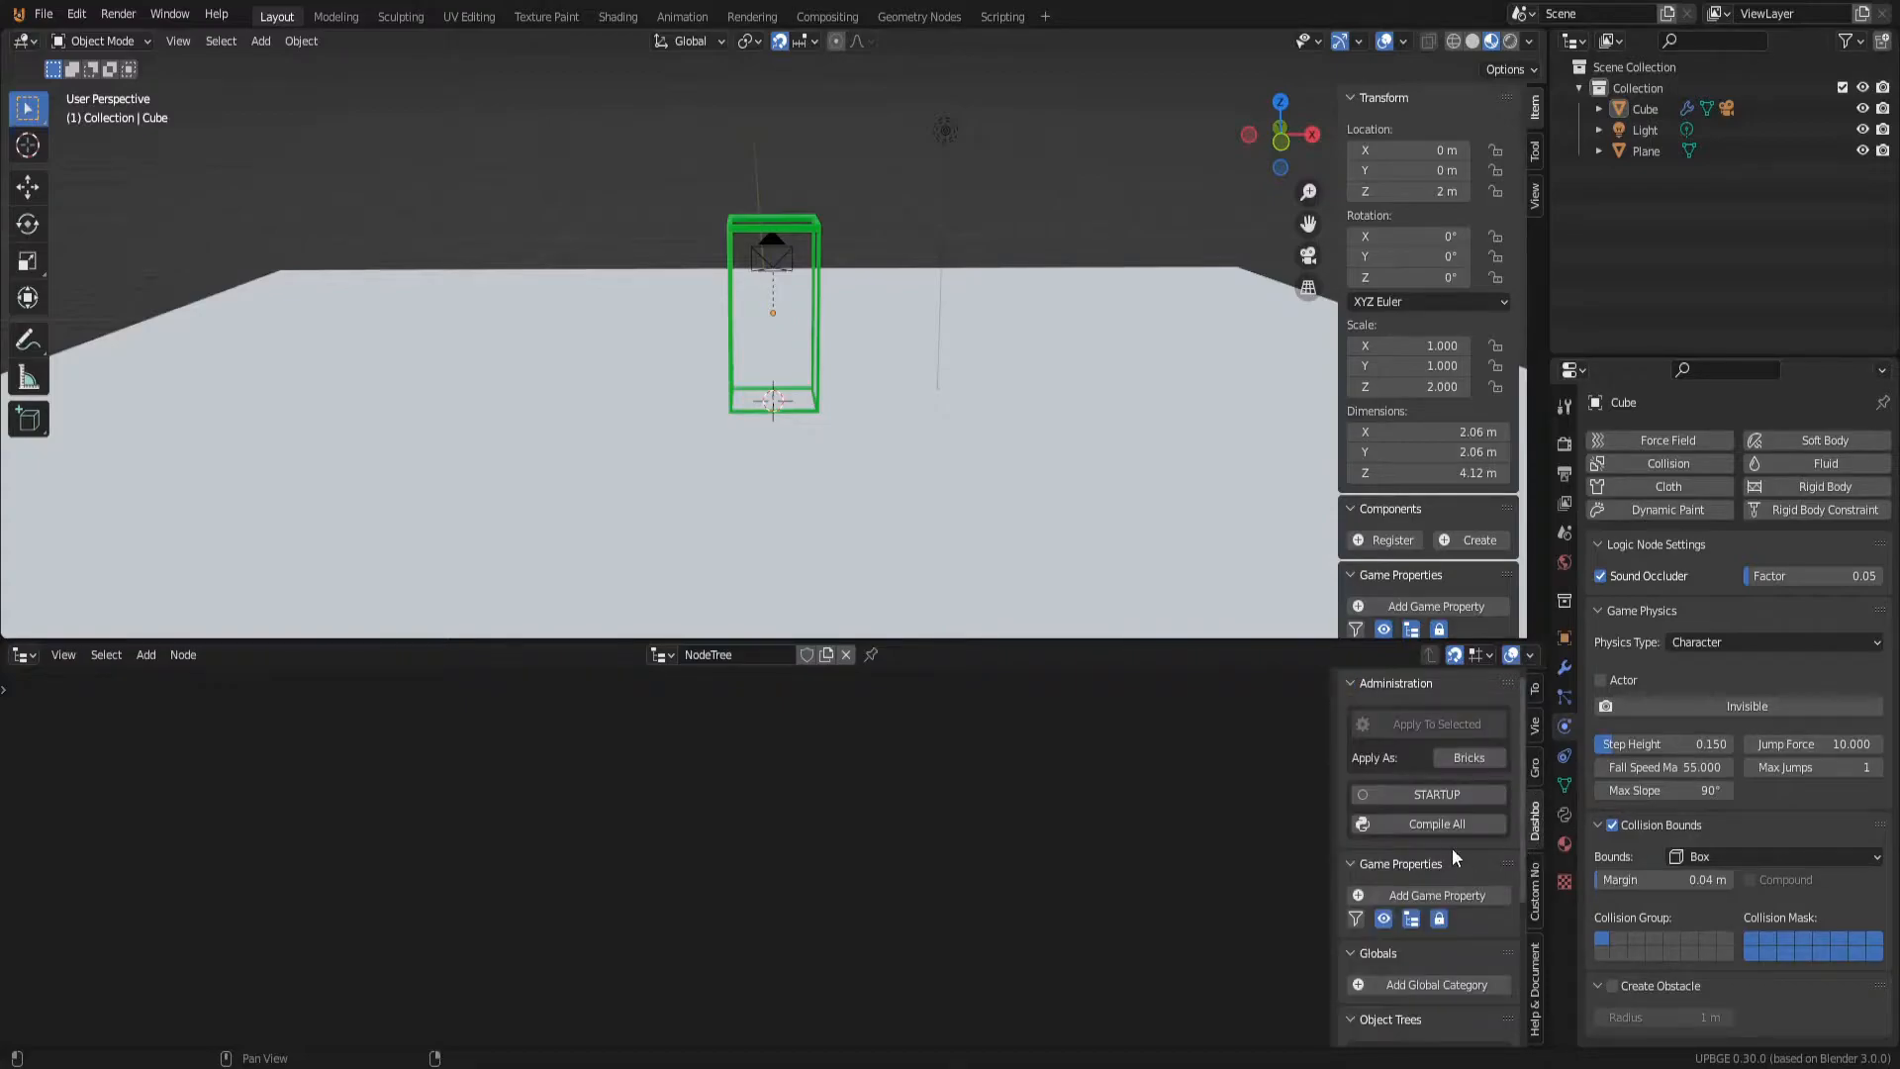
scroll(1447, 843, "down", 5)
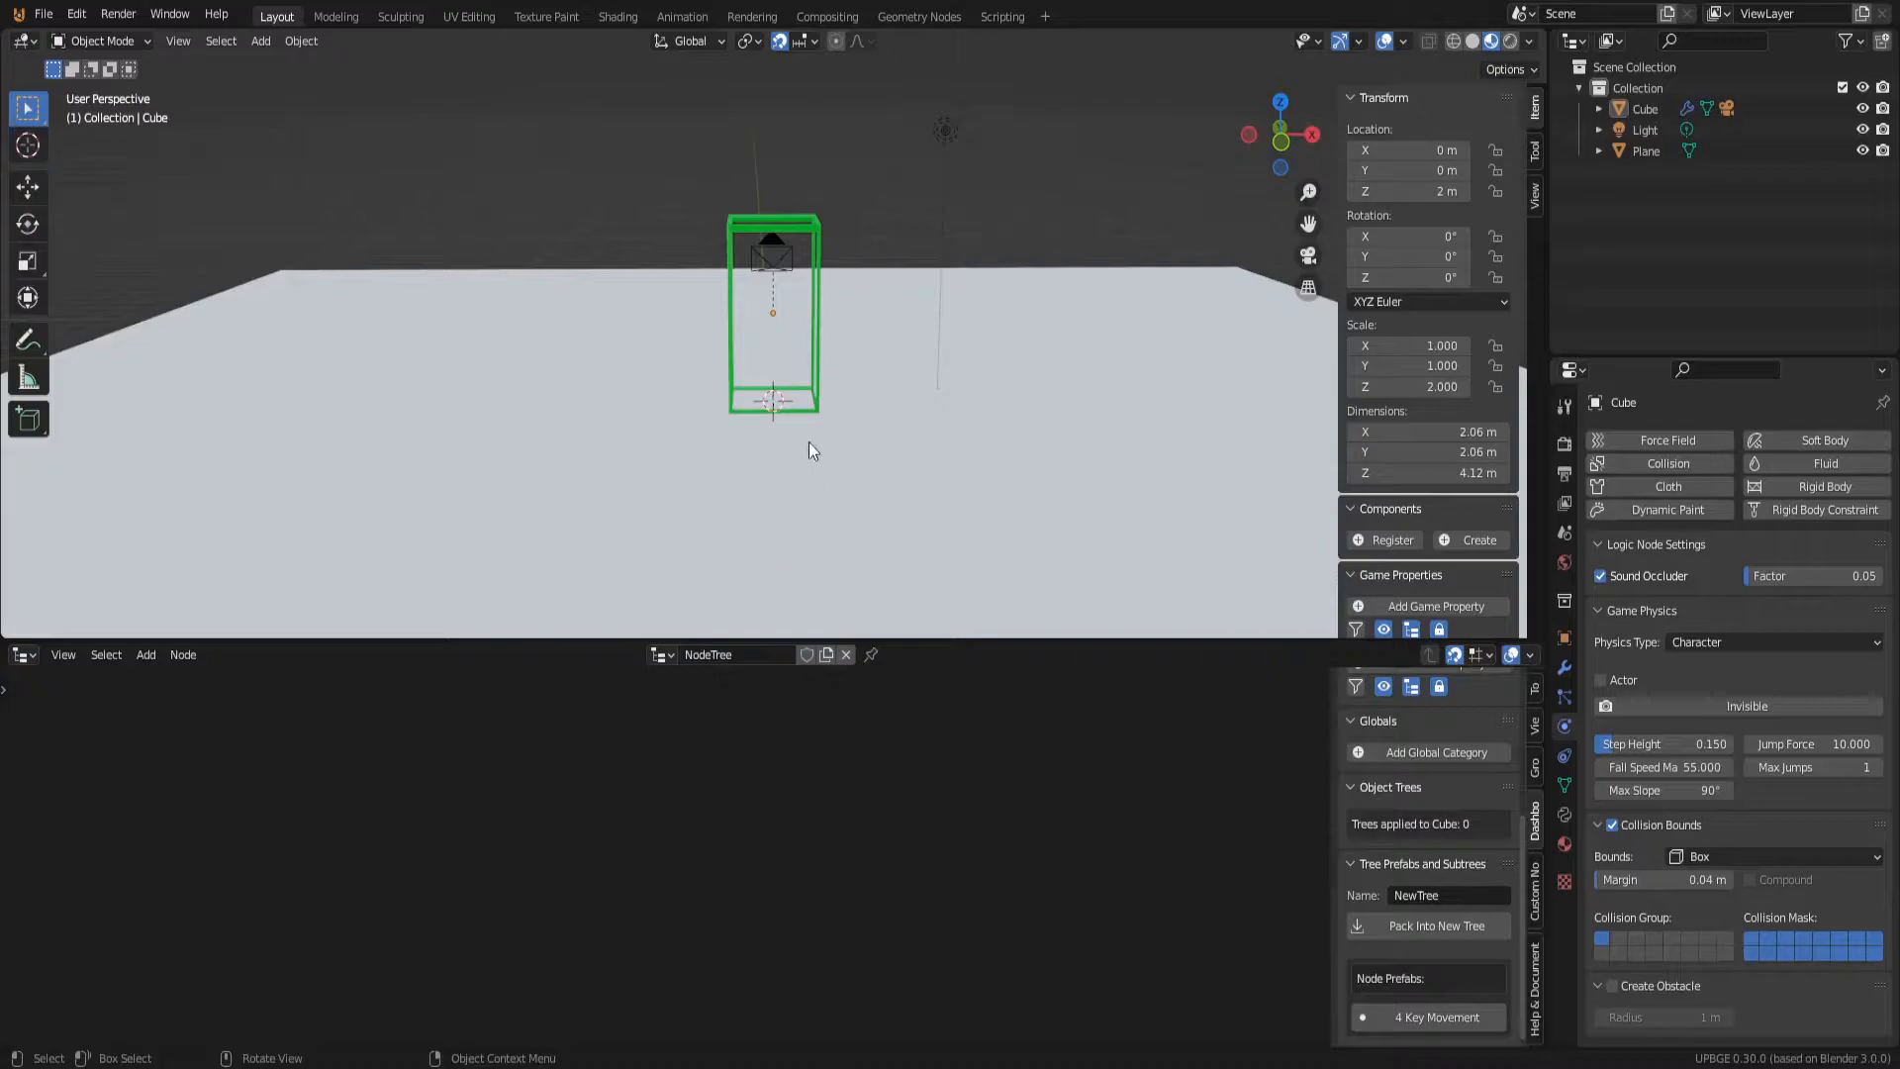
left_click(811, 238)
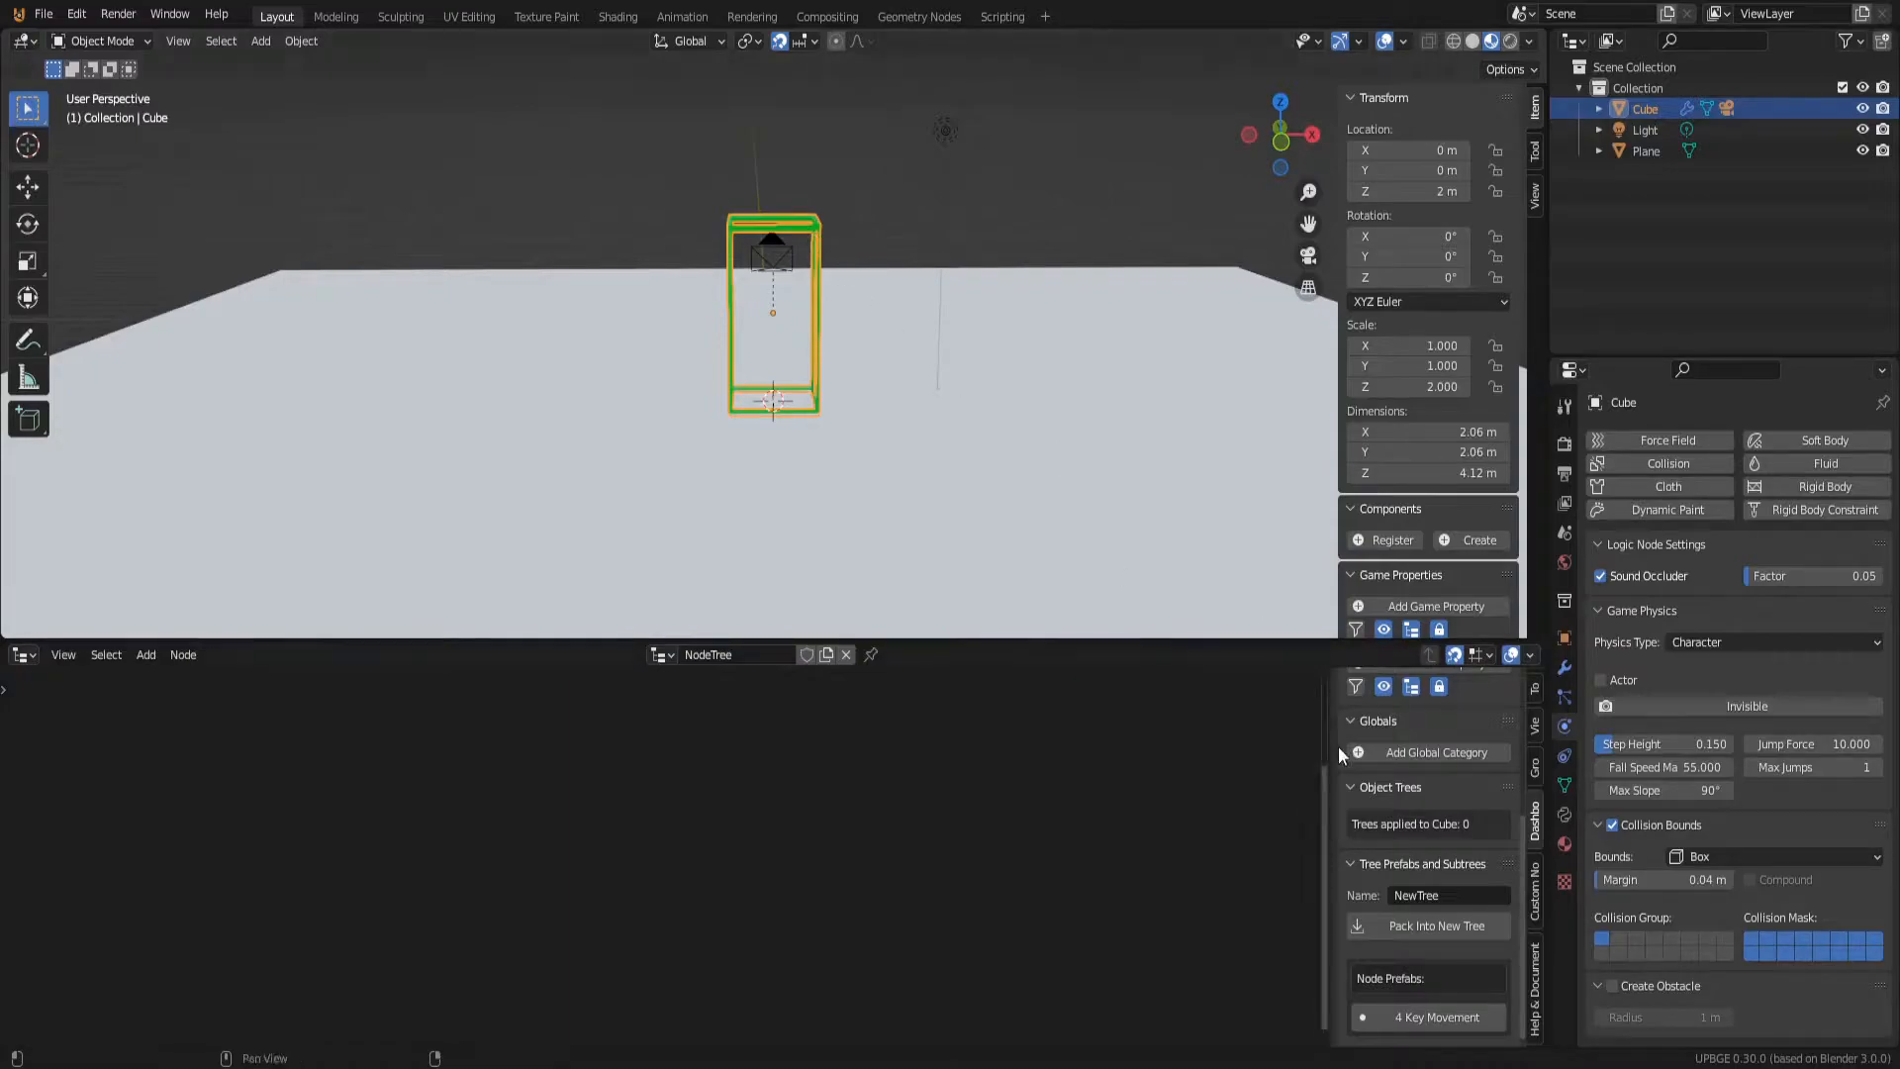
scroll(1346, 744, "up", 5)
left_click(1379, 732)
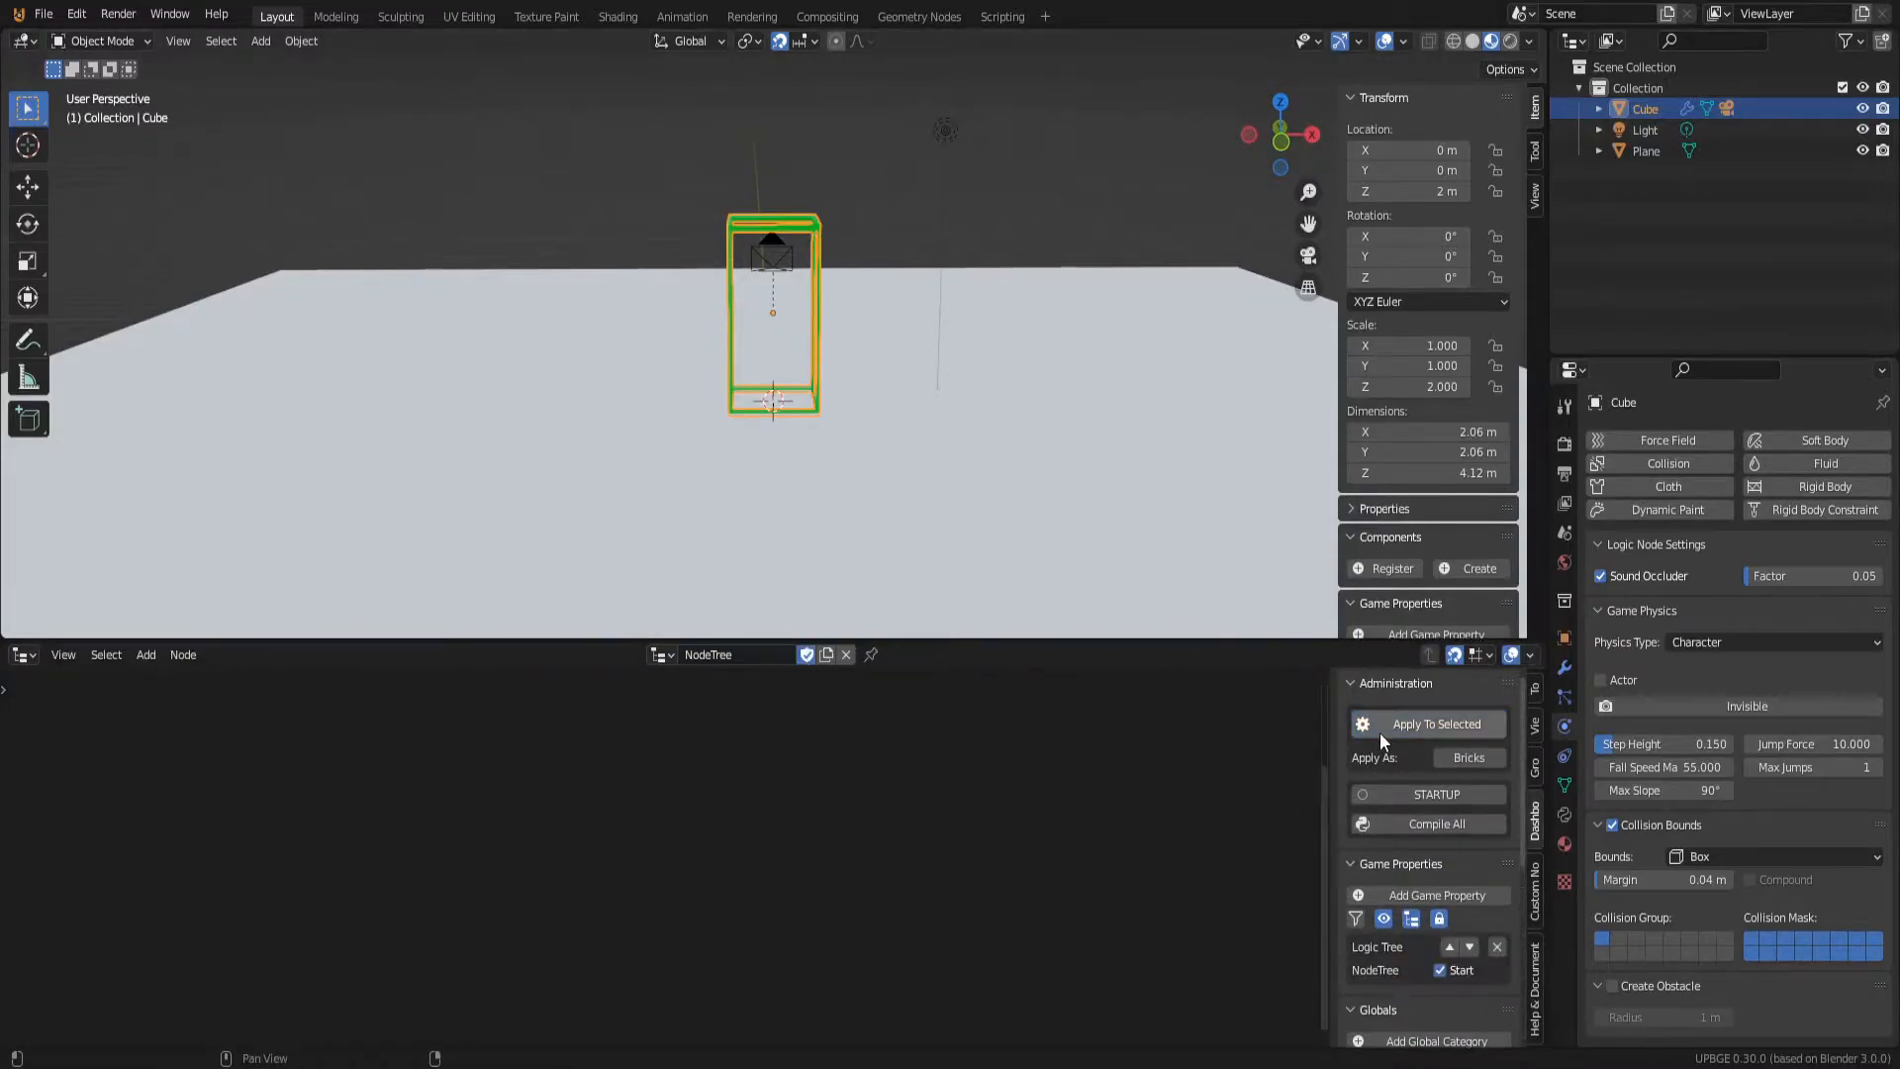
Step: Insert the 4 Key Movement node prefab into the cube's logic node tree
scroll(1386, 744, "down", 8)
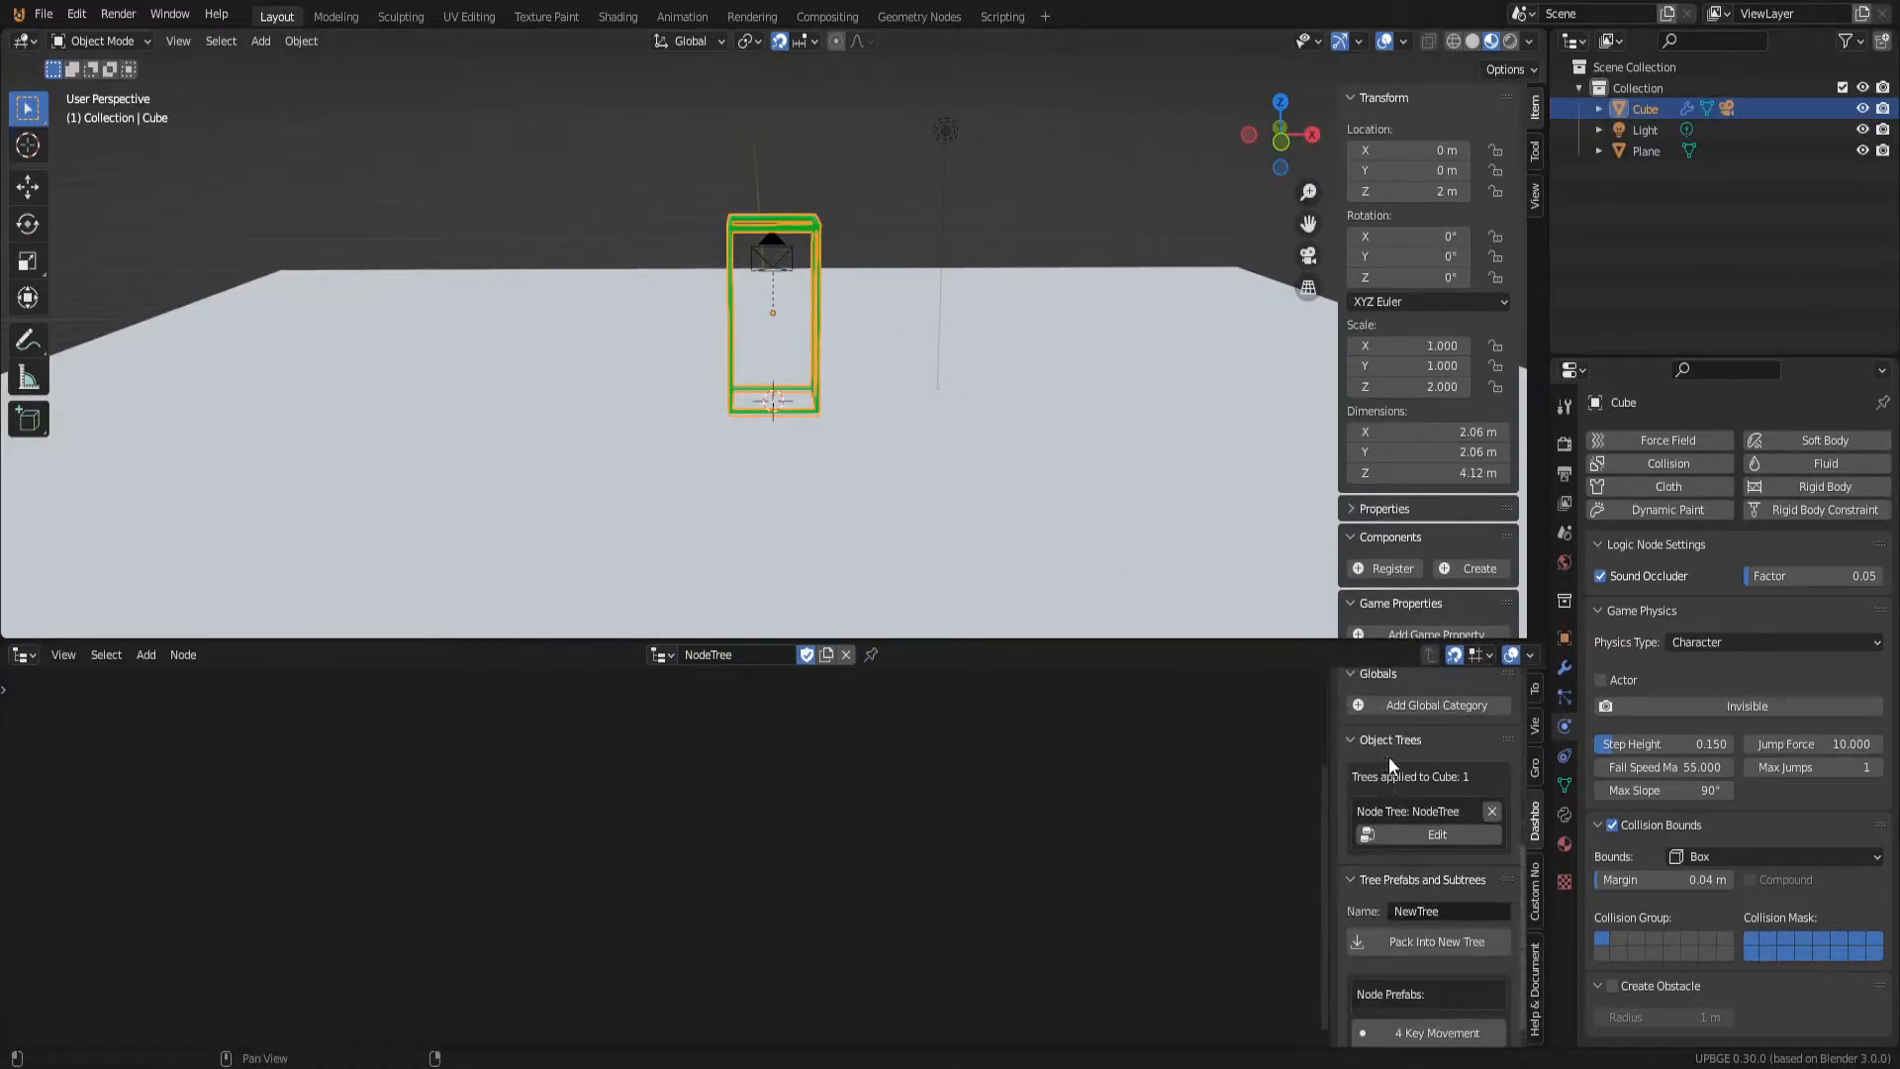
left_click(1399, 1023)
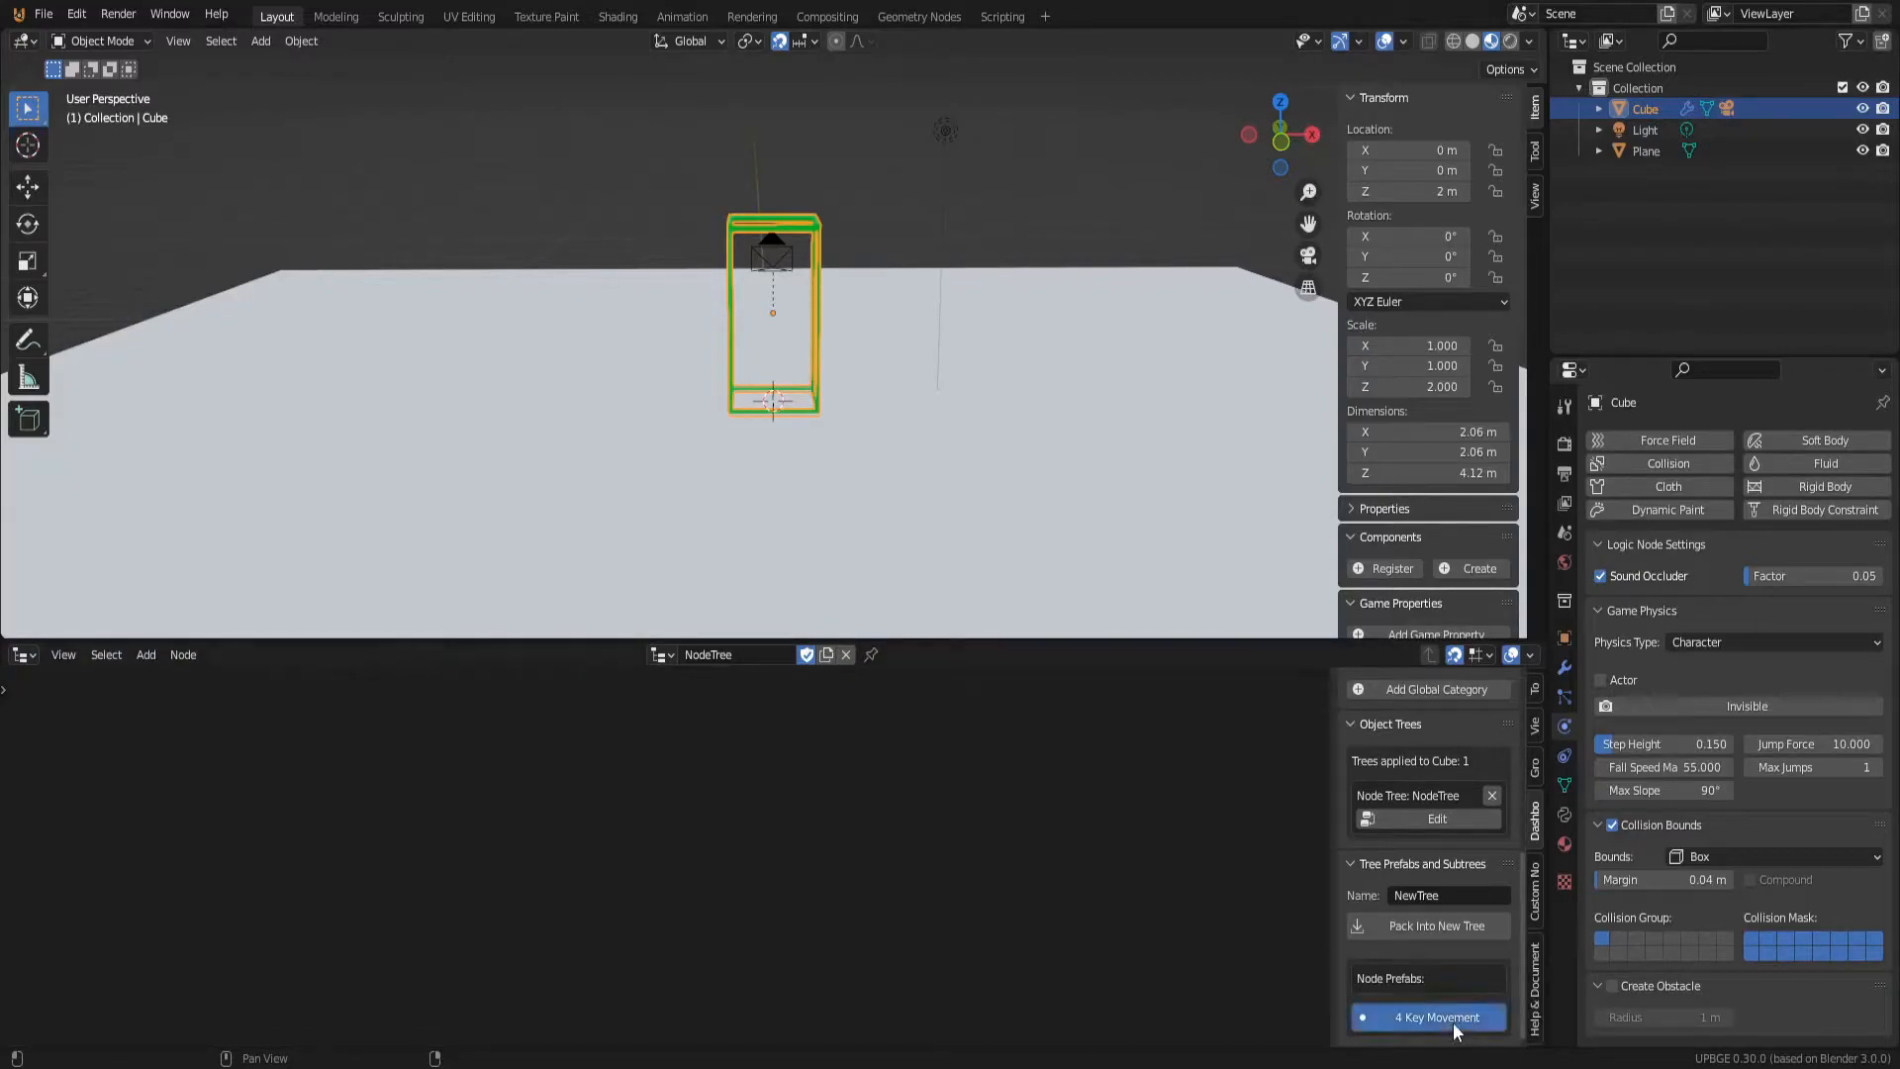
scroll(945, 913, "up", 6)
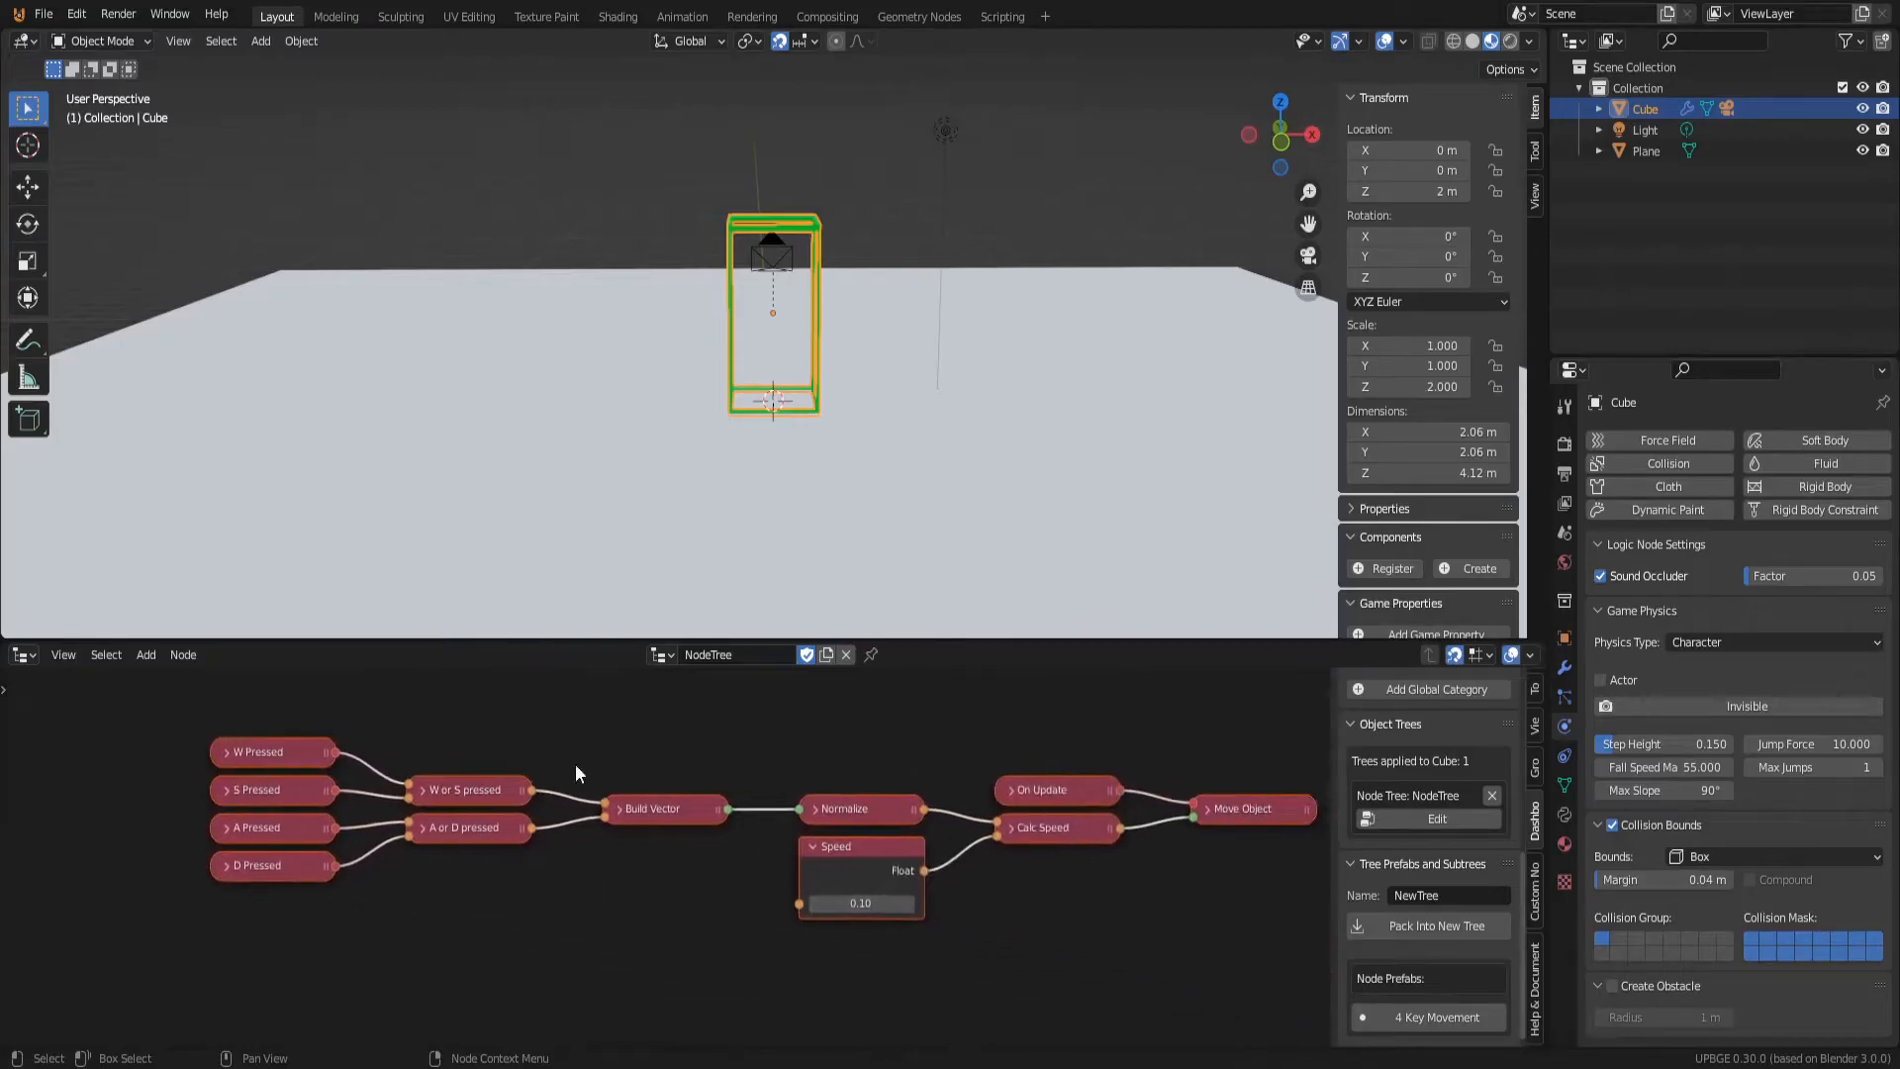
scroll(859, 840, "down", 7)
middle_click_drag(918, 848, 1031, 883)
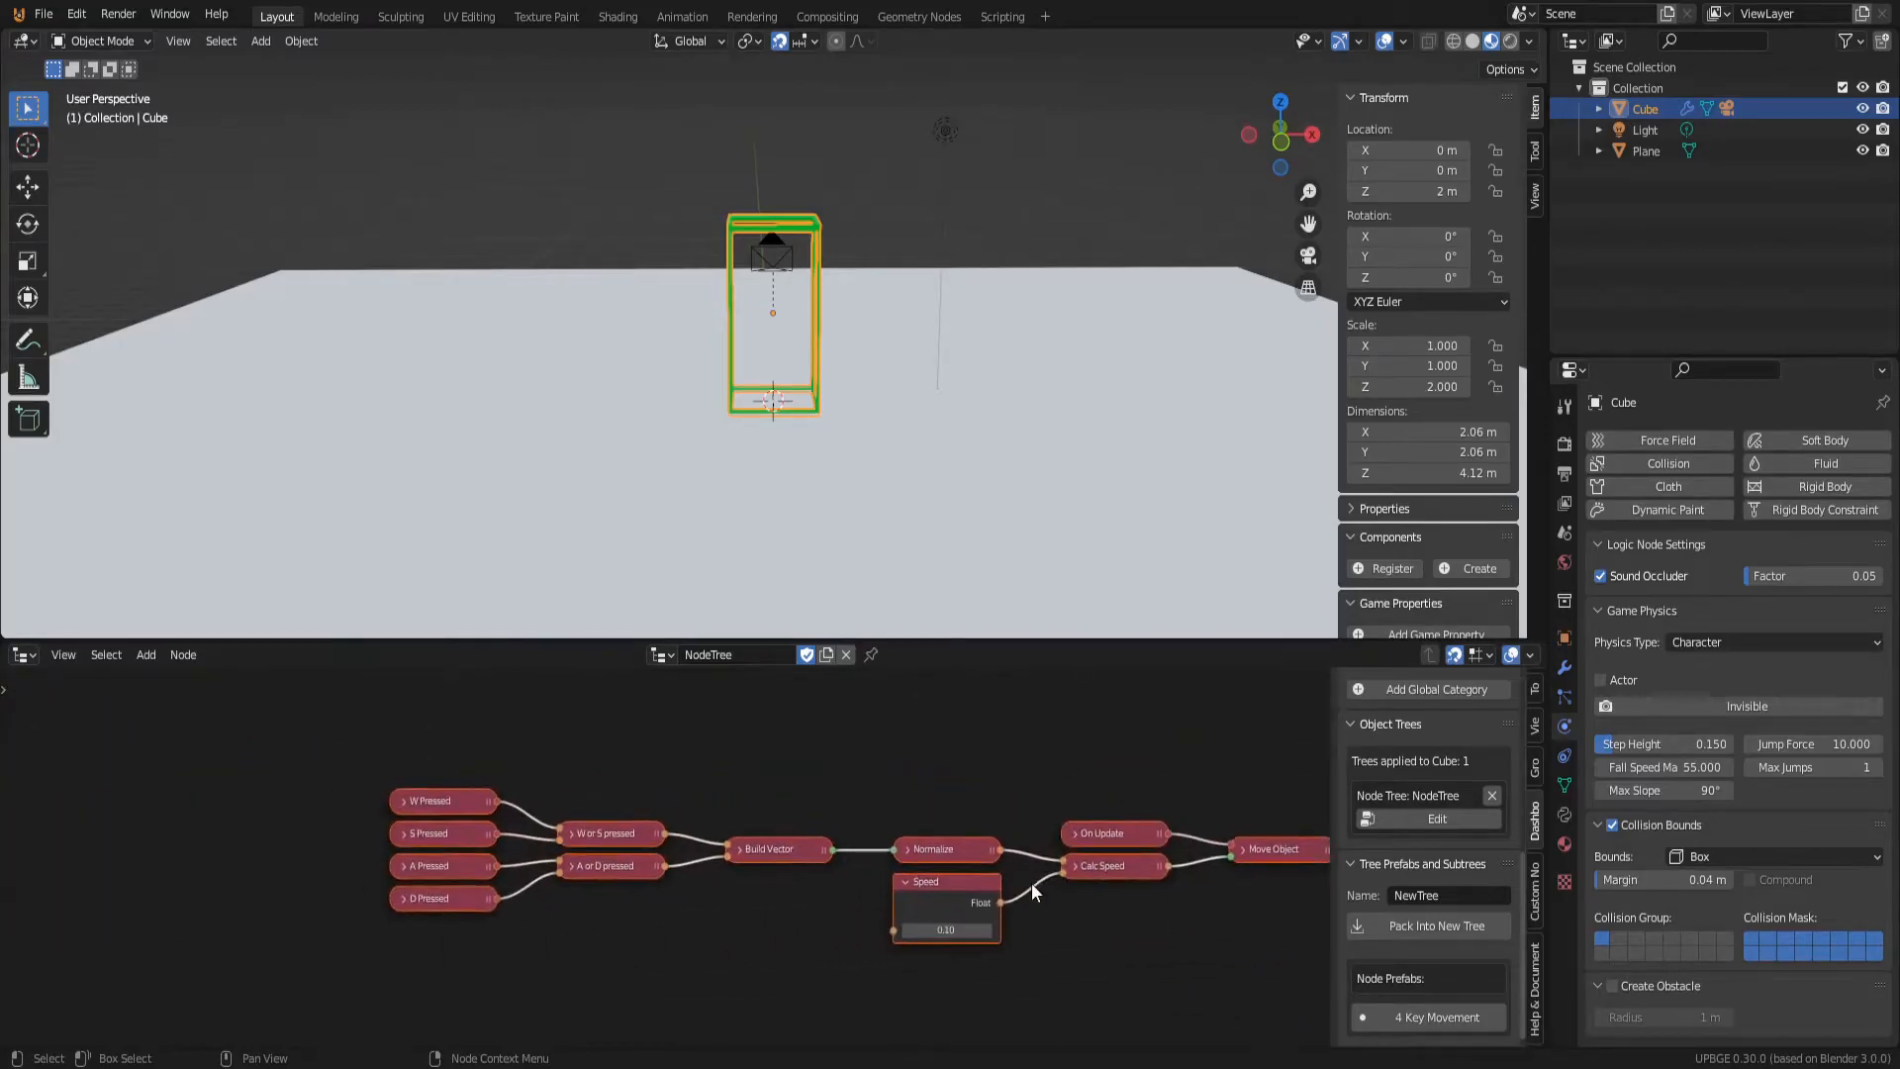
scroll(941, 413, "down", 7)
Step: Run the game from the camera view and test the W movement key
key("KP_0")
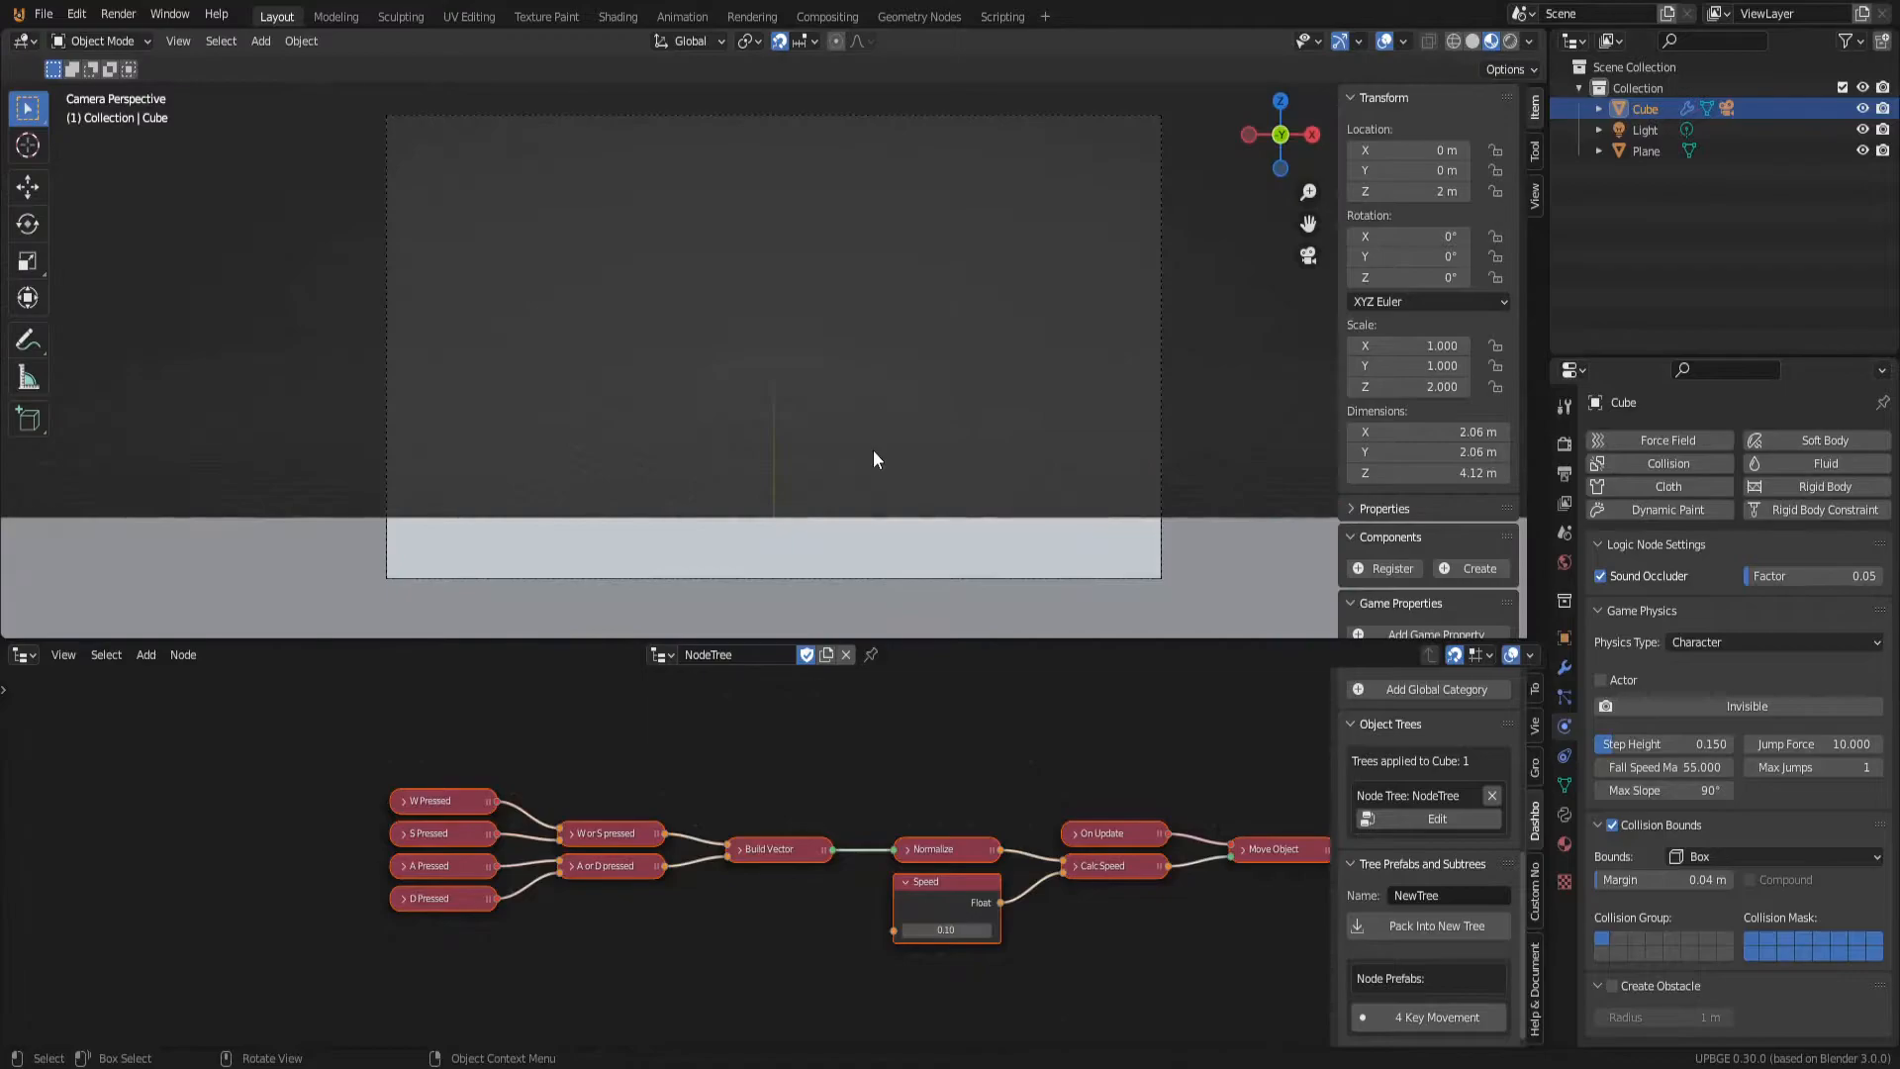
key("p")
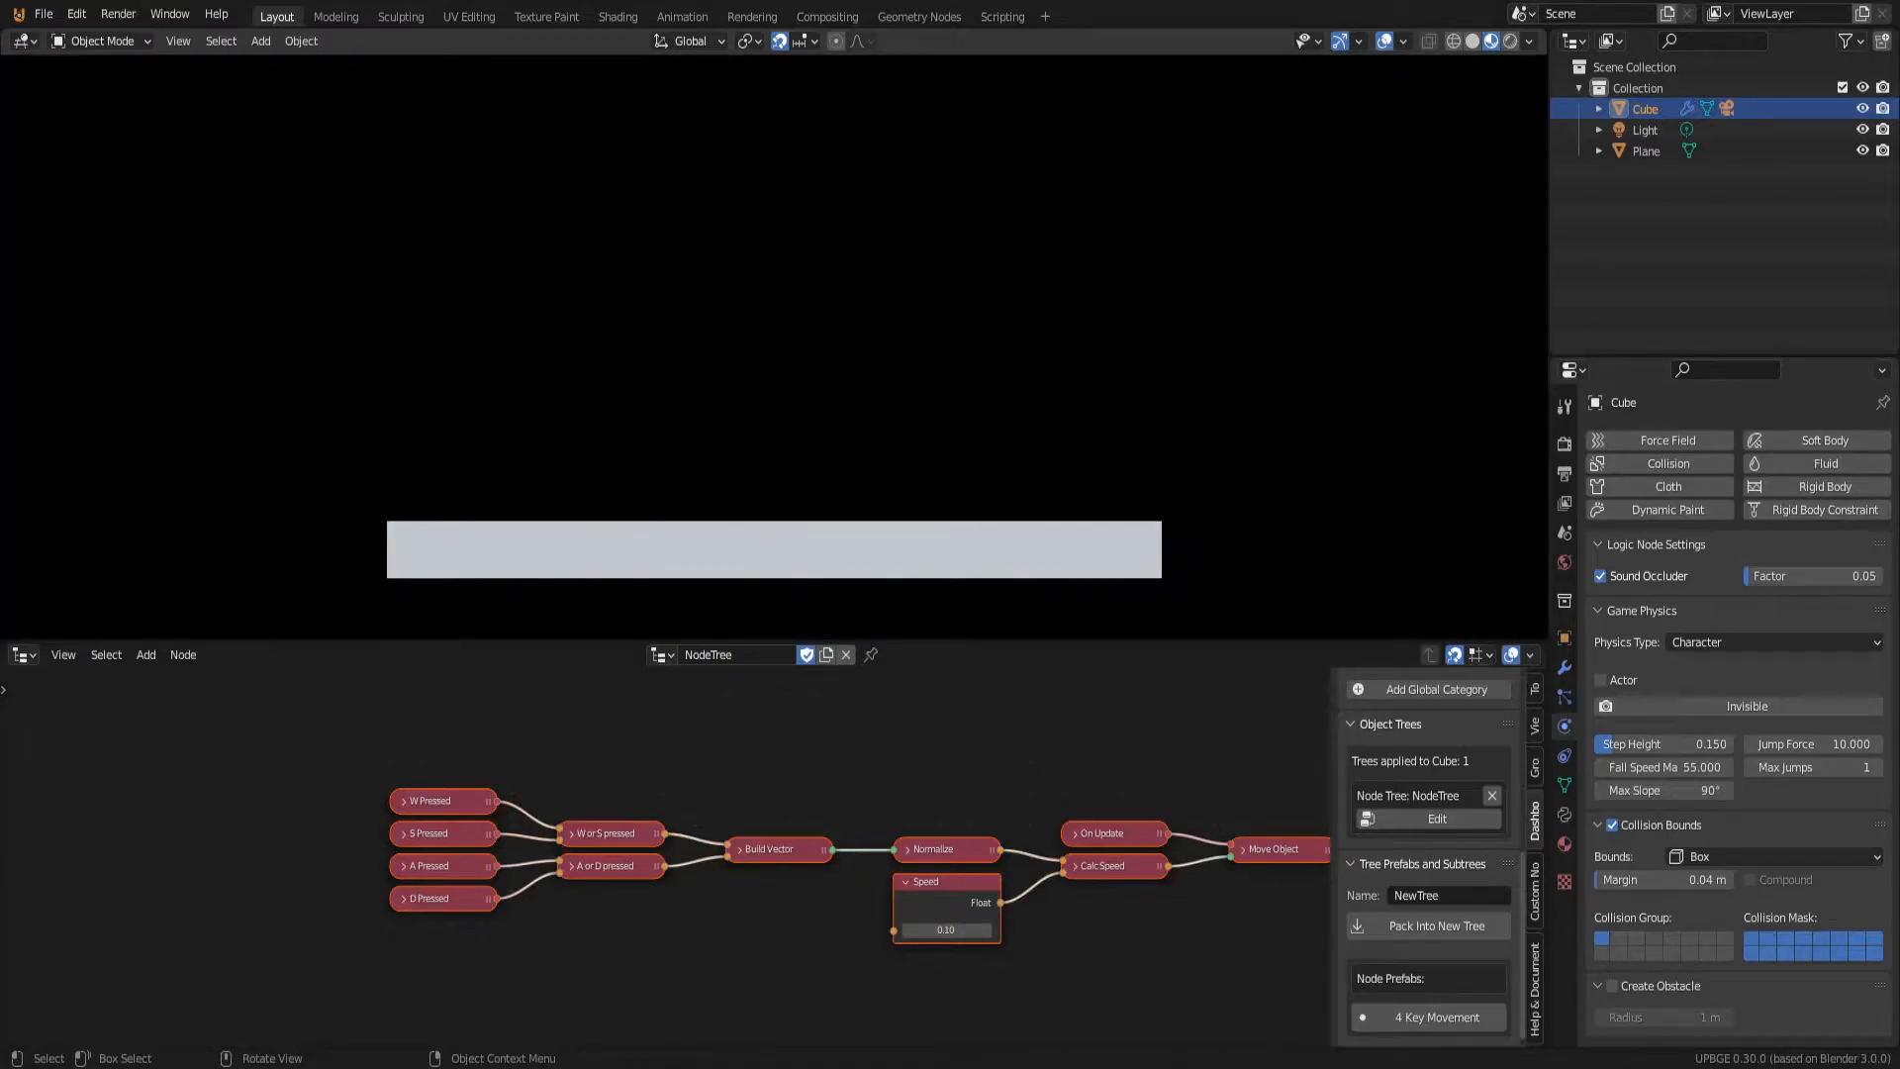
key("w")
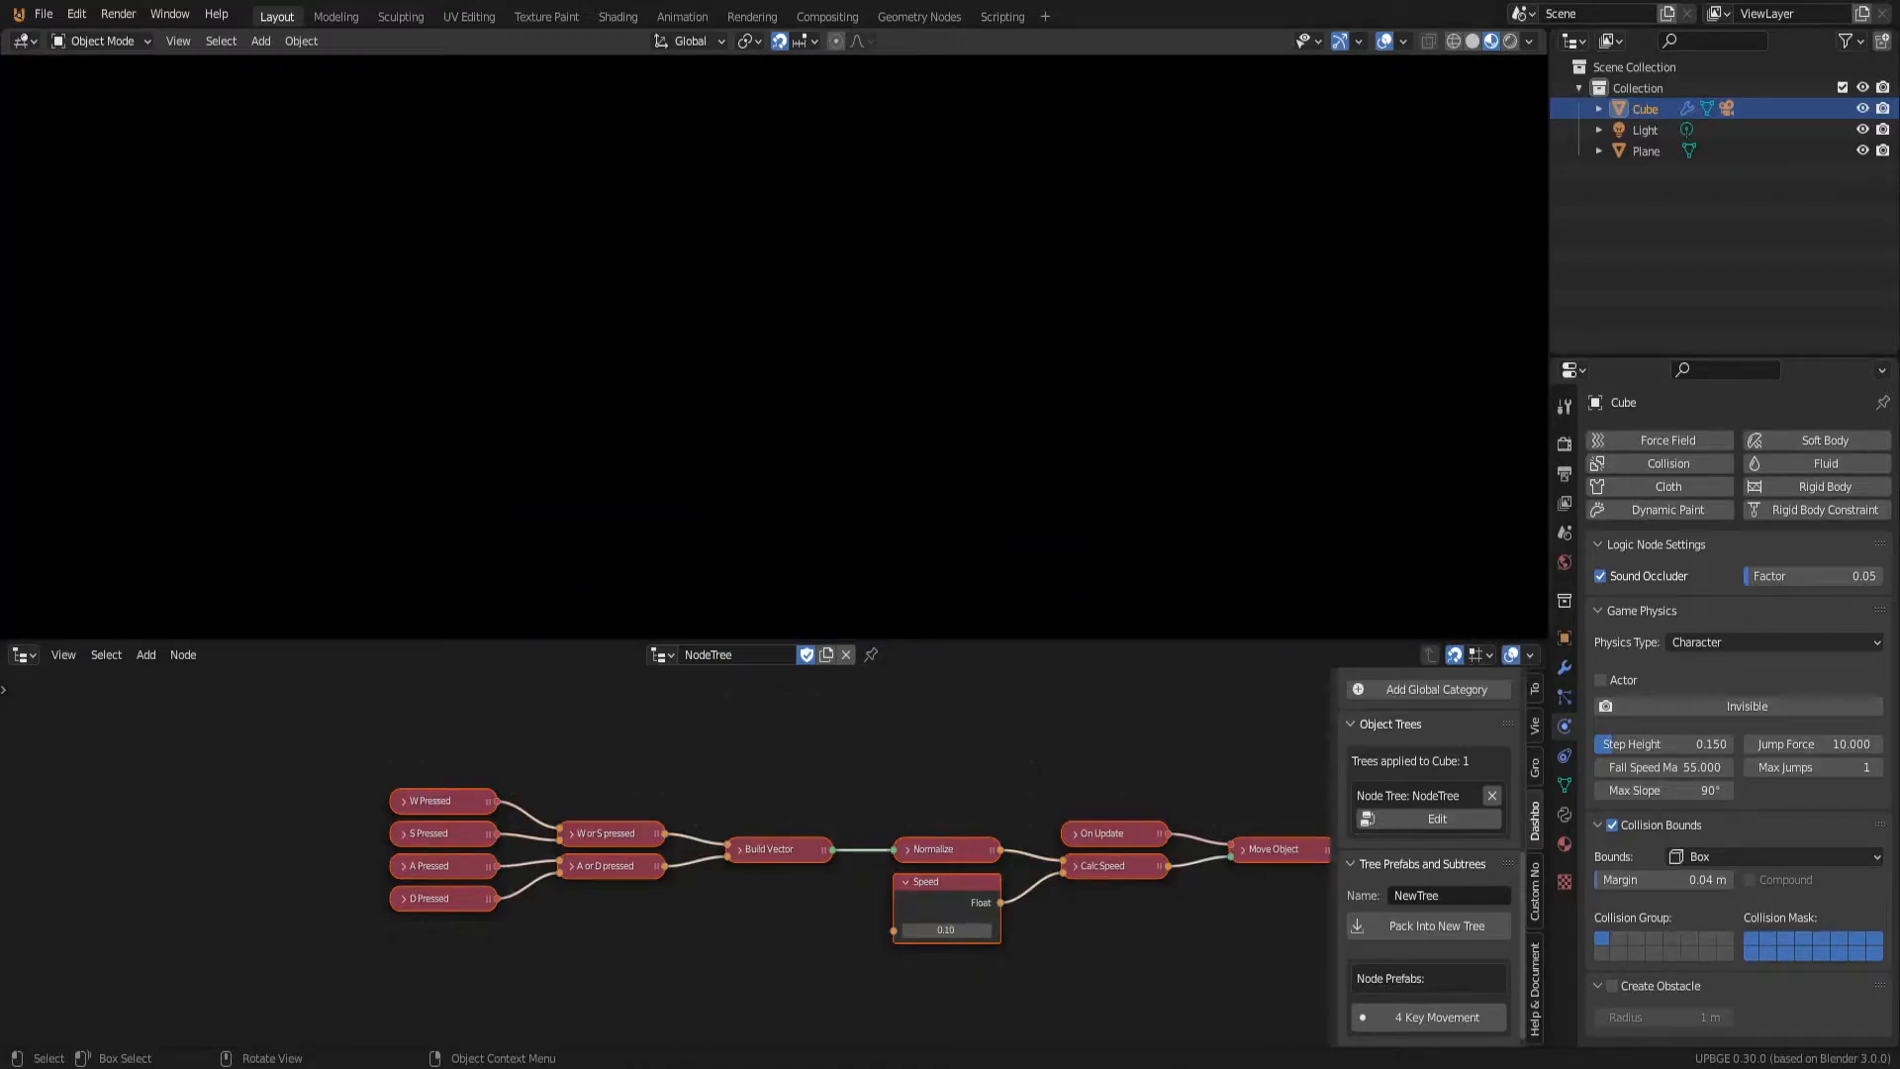
key("Escape")
Step: Run the game from an outside perspective and test moving the cube with W, A, S and D
middle_click_drag(781, 556, 809, 503)
scroll(818, 448, "down", 8)
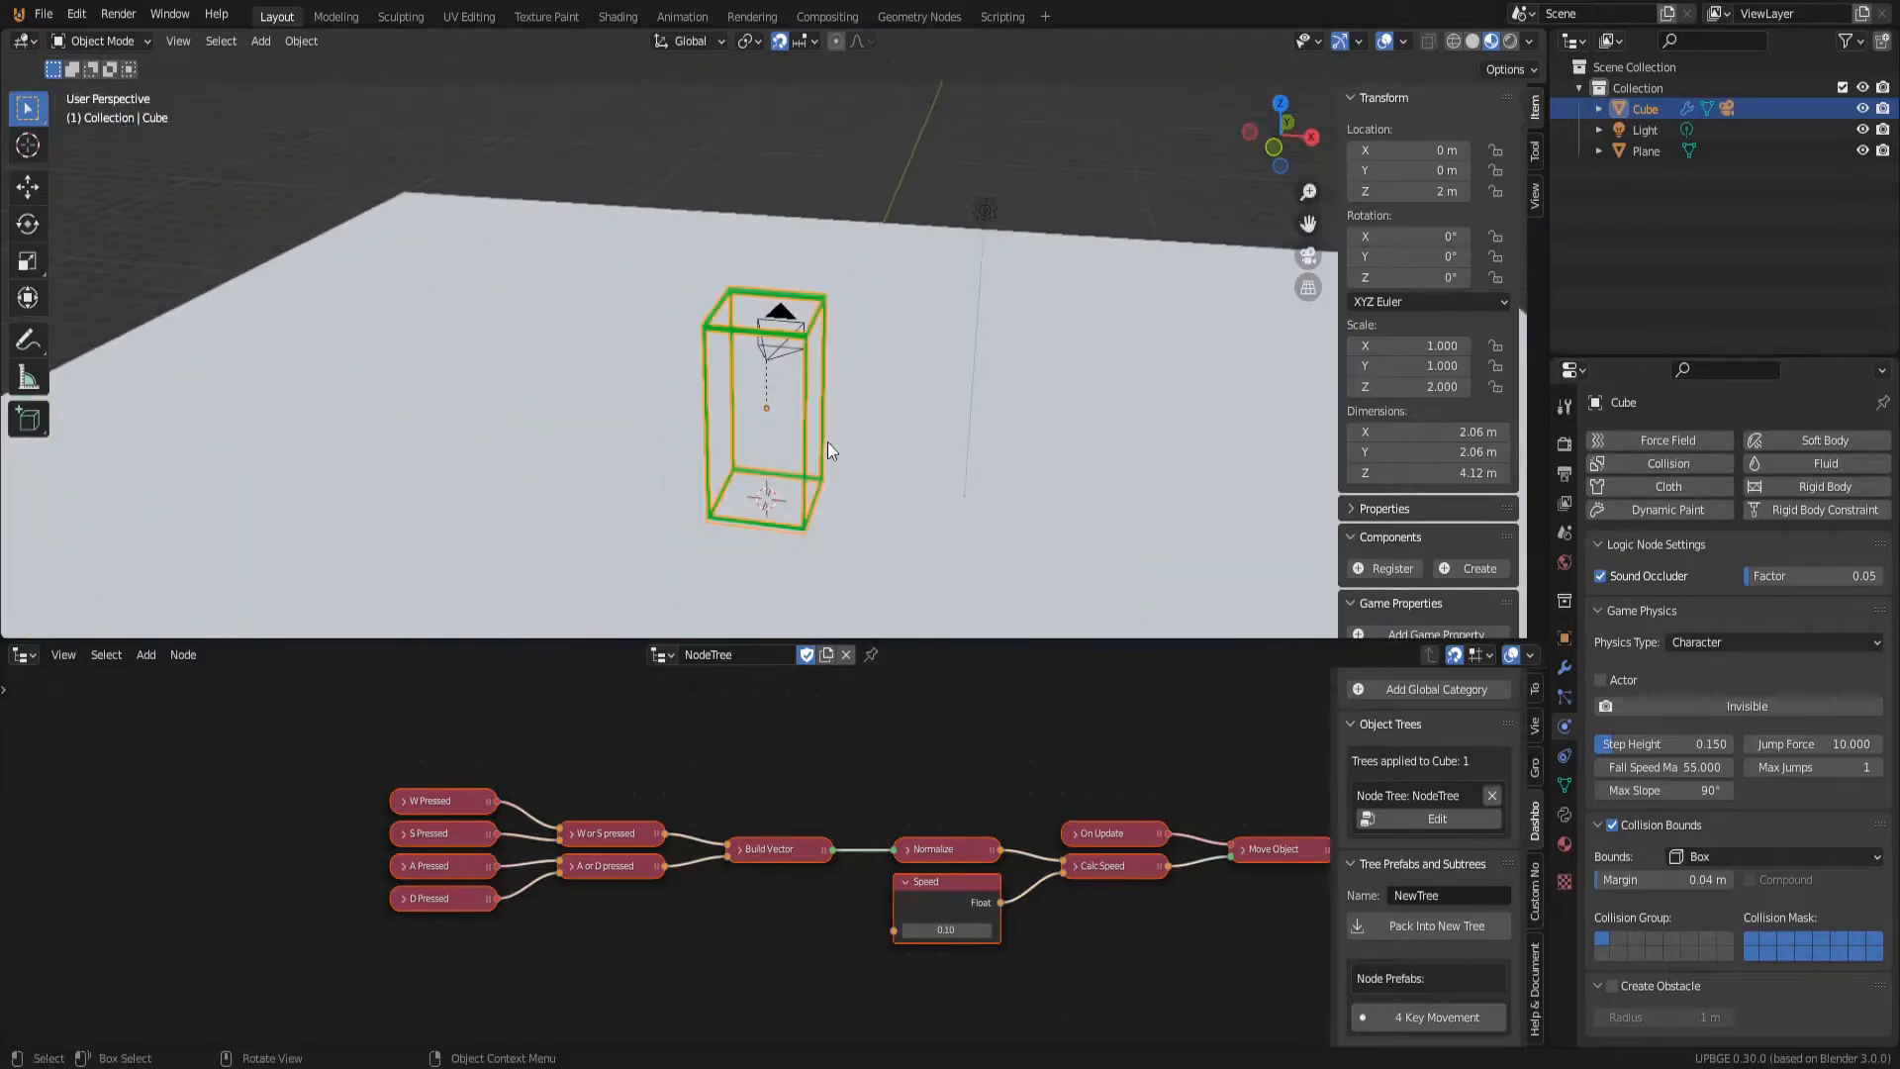
scroll(828, 441, "down", 2)
key("p")
key("d")
key("a")
key("s")
key("w")
key("a")
key("s")
key("d")
key("w")
key("a")
key("s")
key("d")
key("w")
key("a")
key("s")
key("a")
key("w")
key("d")
key("s")
key("a")
key("w")
key("s")
key("d")
key("w")
key("a")
key("a")
key("Escape")
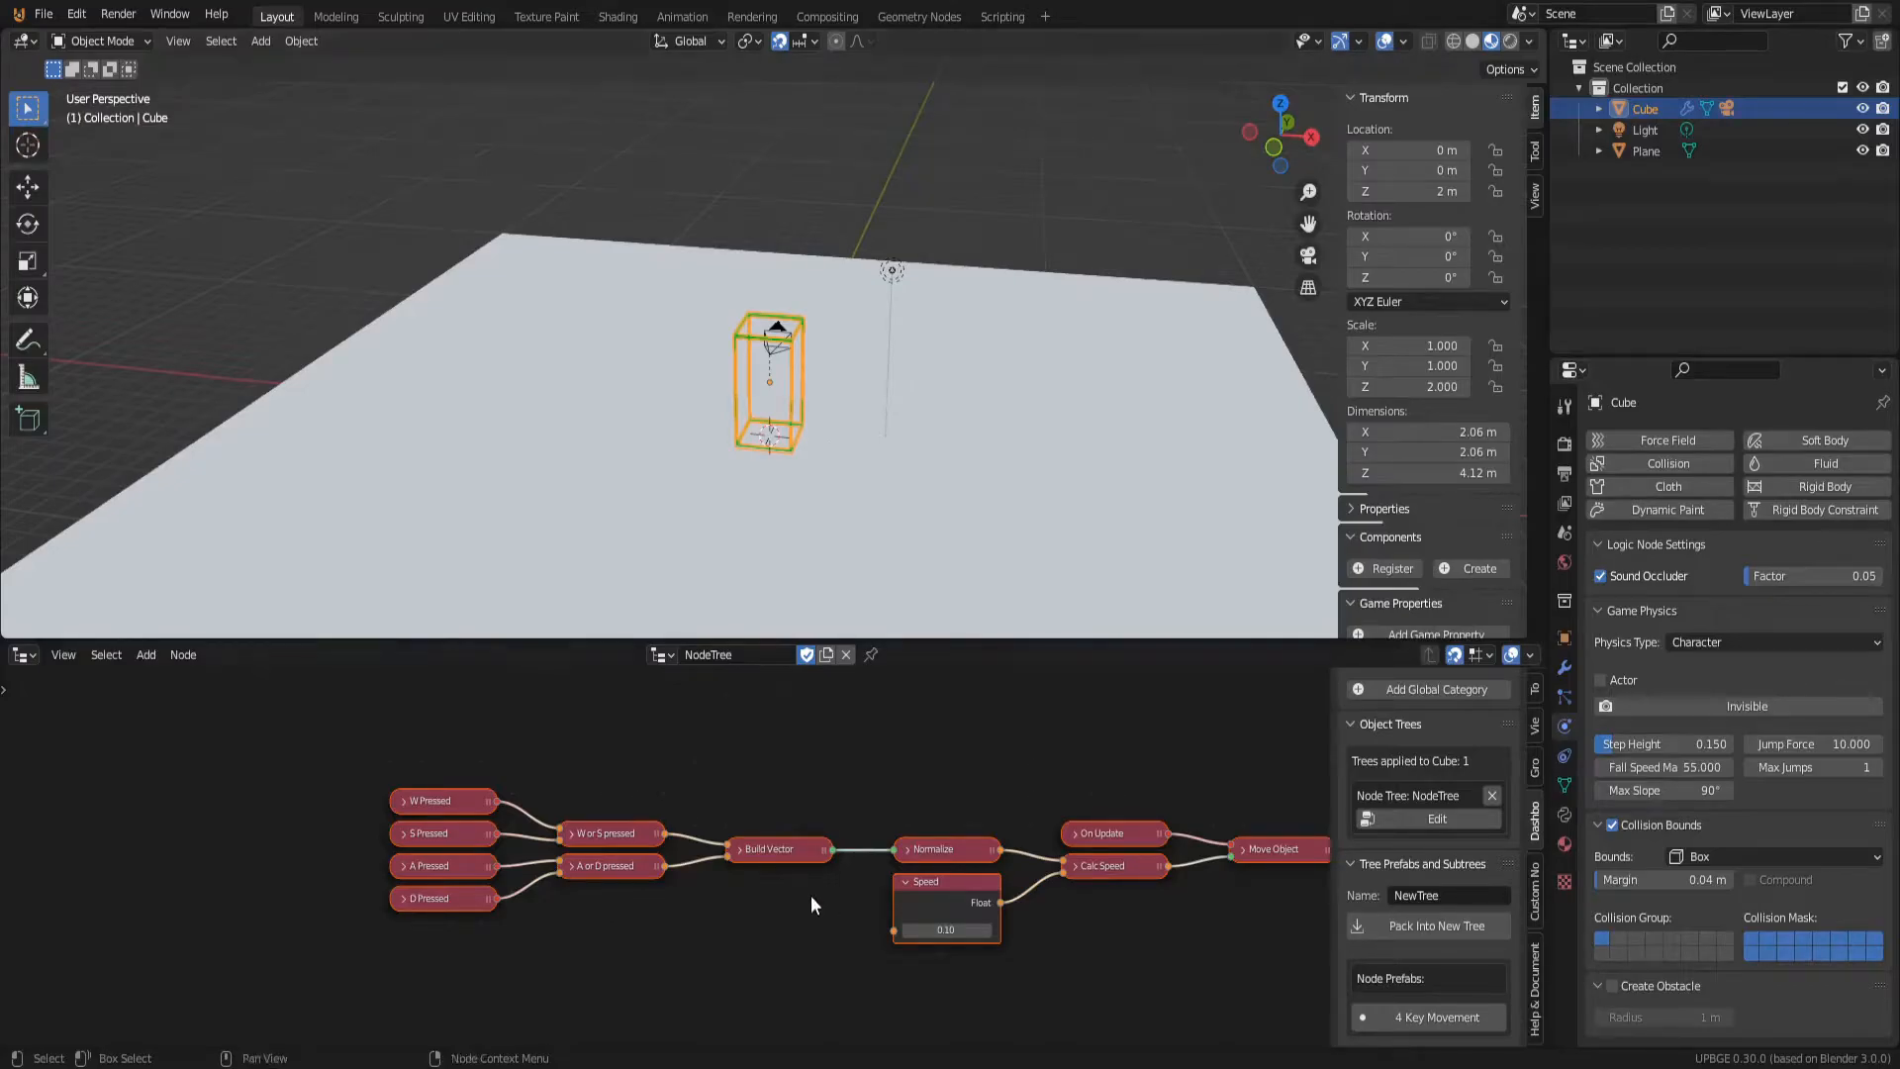
Step: Swap the Build Vector inputs, connecting A or D pressed to the first and W or S pressed to the second
scroll(818, 900, "up", 5)
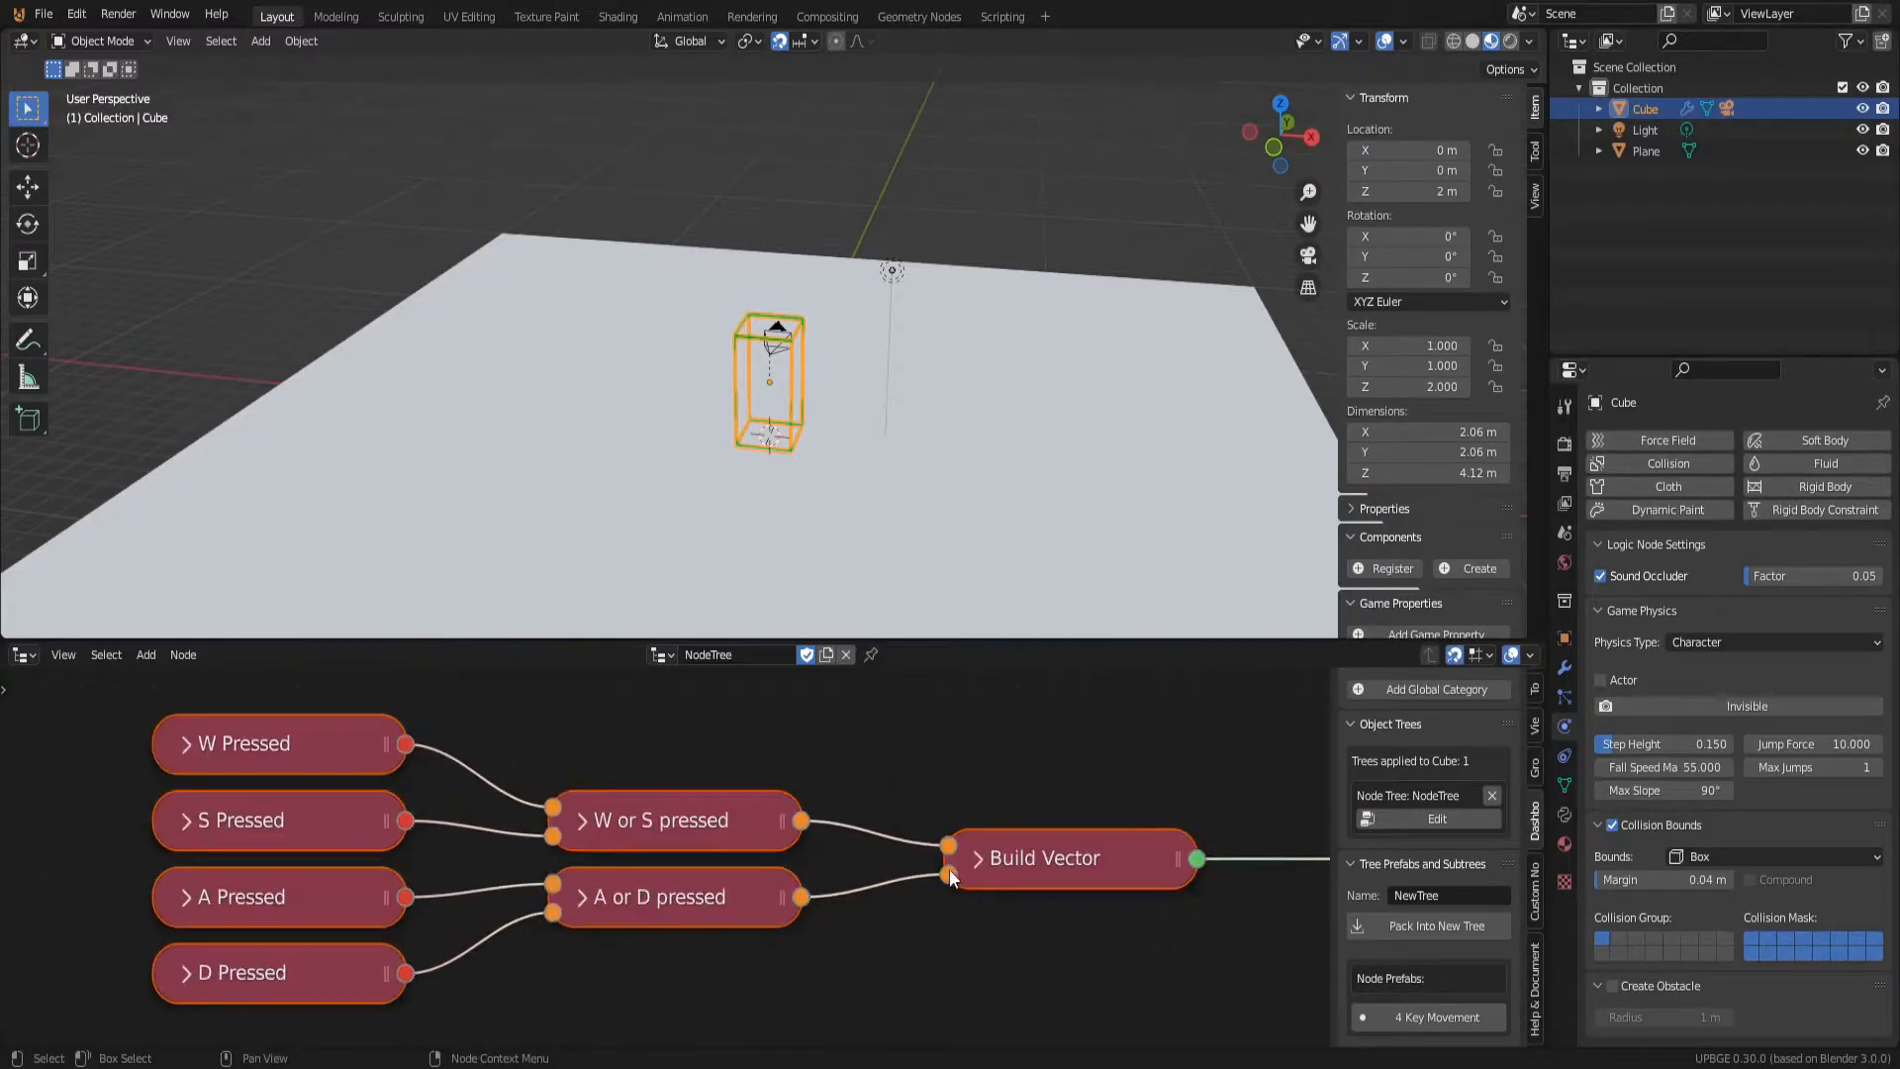
left_click_drag(948, 873, 860, 871)
left_click_drag(744, 902, 608, 899)
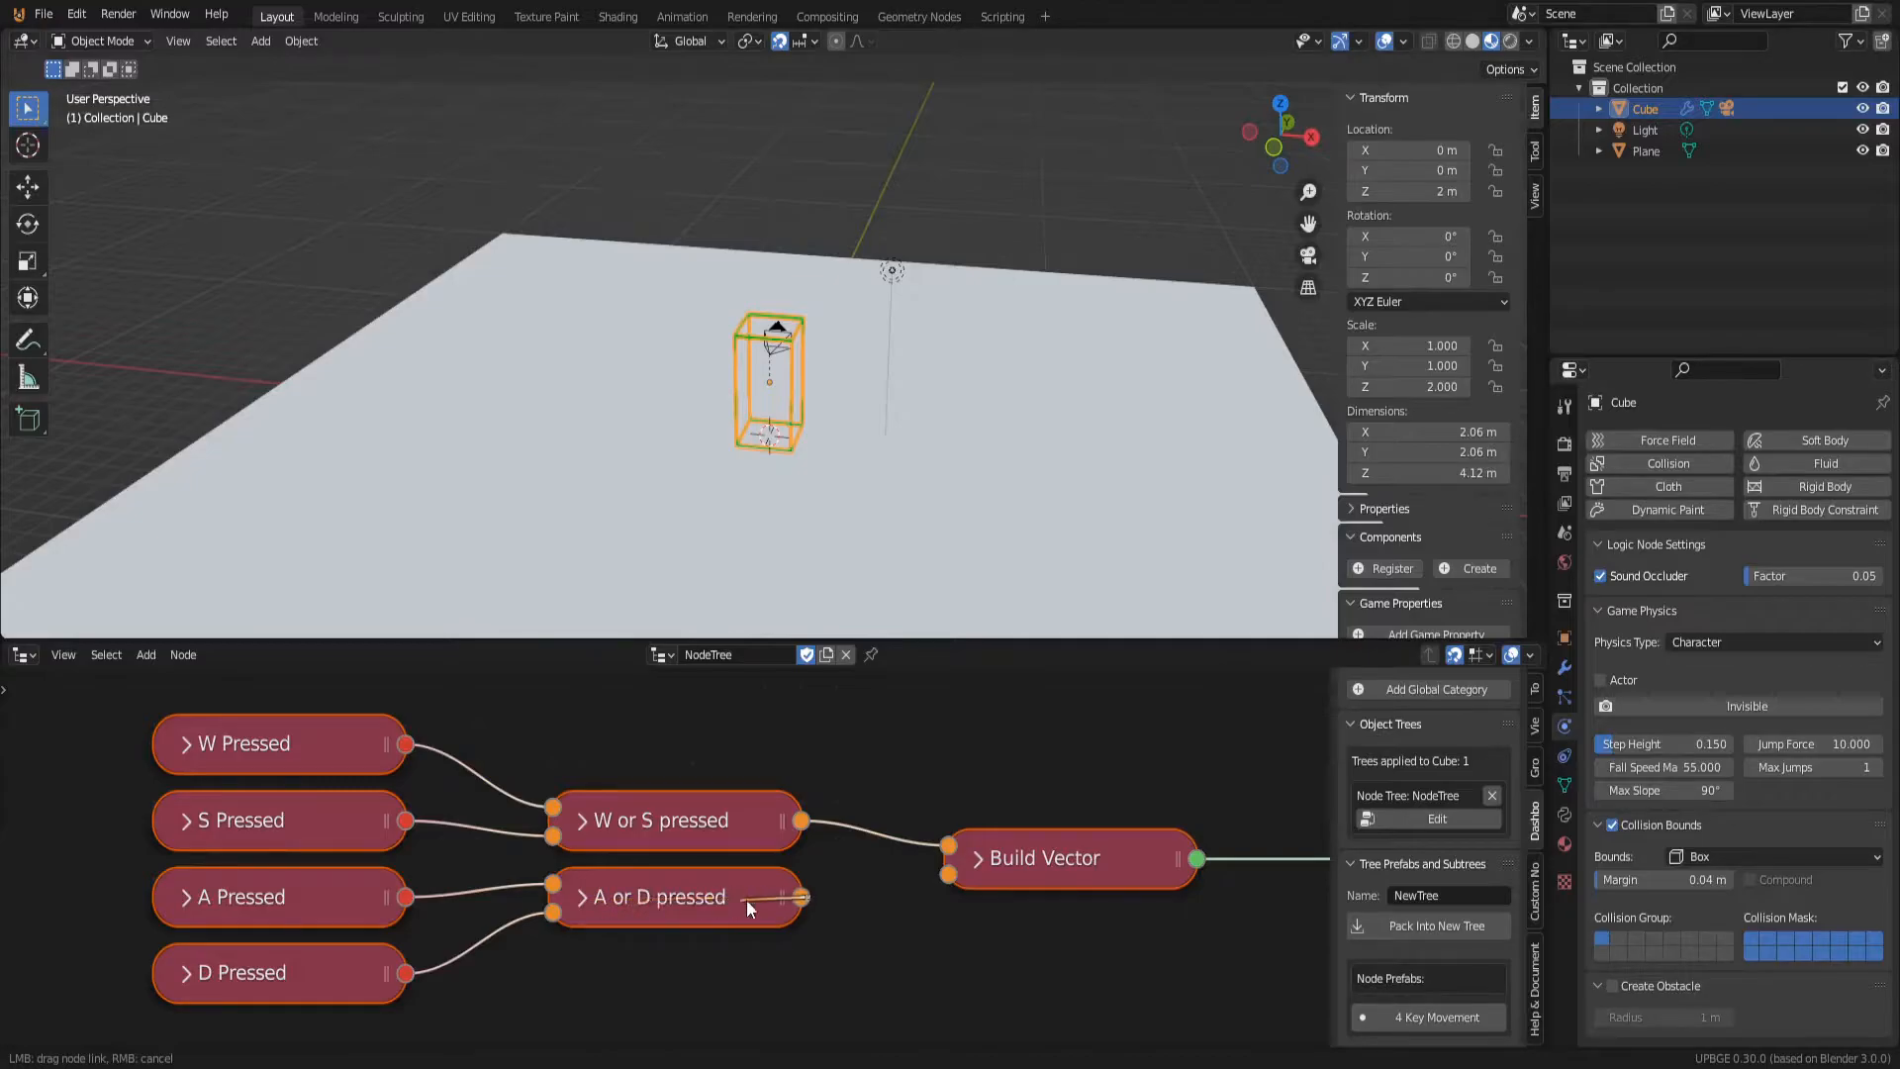
left_click_drag(916, 865, 949, 847)
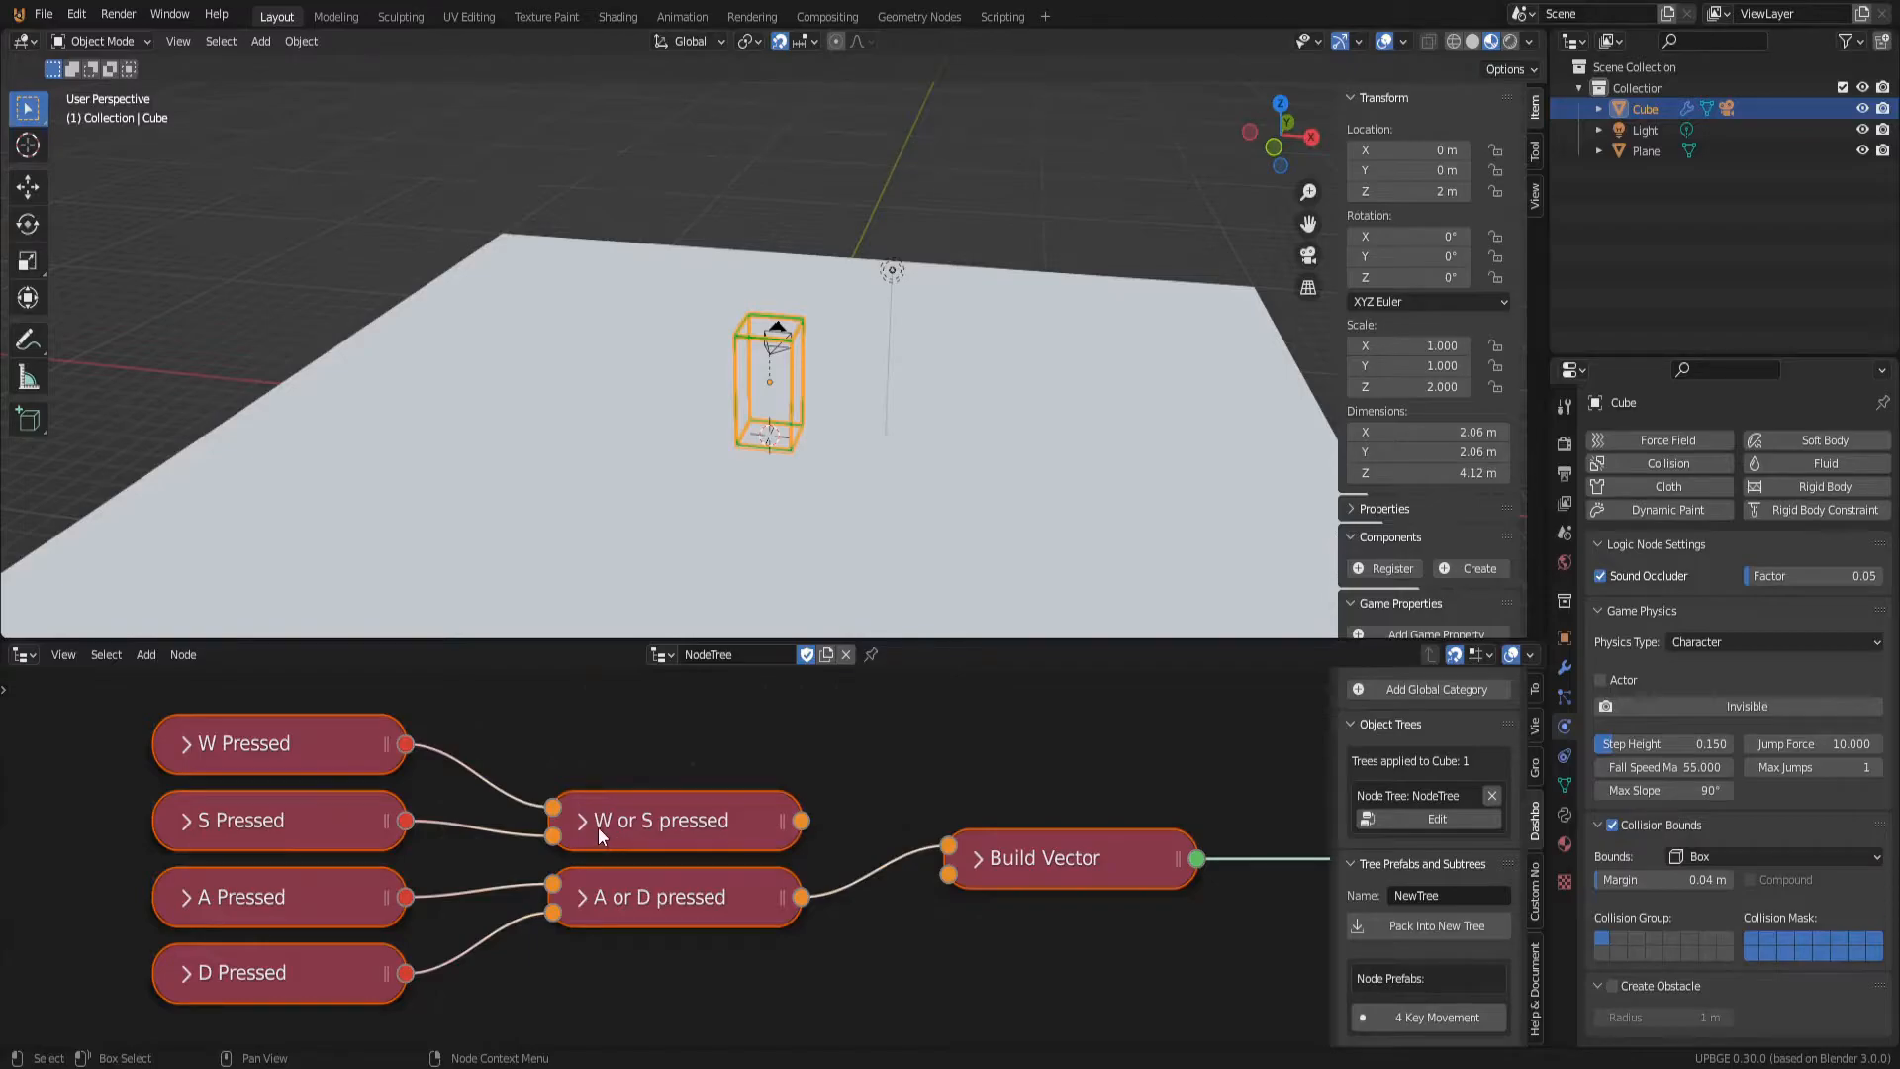
left_click_drag(802, 821, 948, 874)
Step: Run the game briefly from the camera view with the swapped vector inputs
key("KP_0")
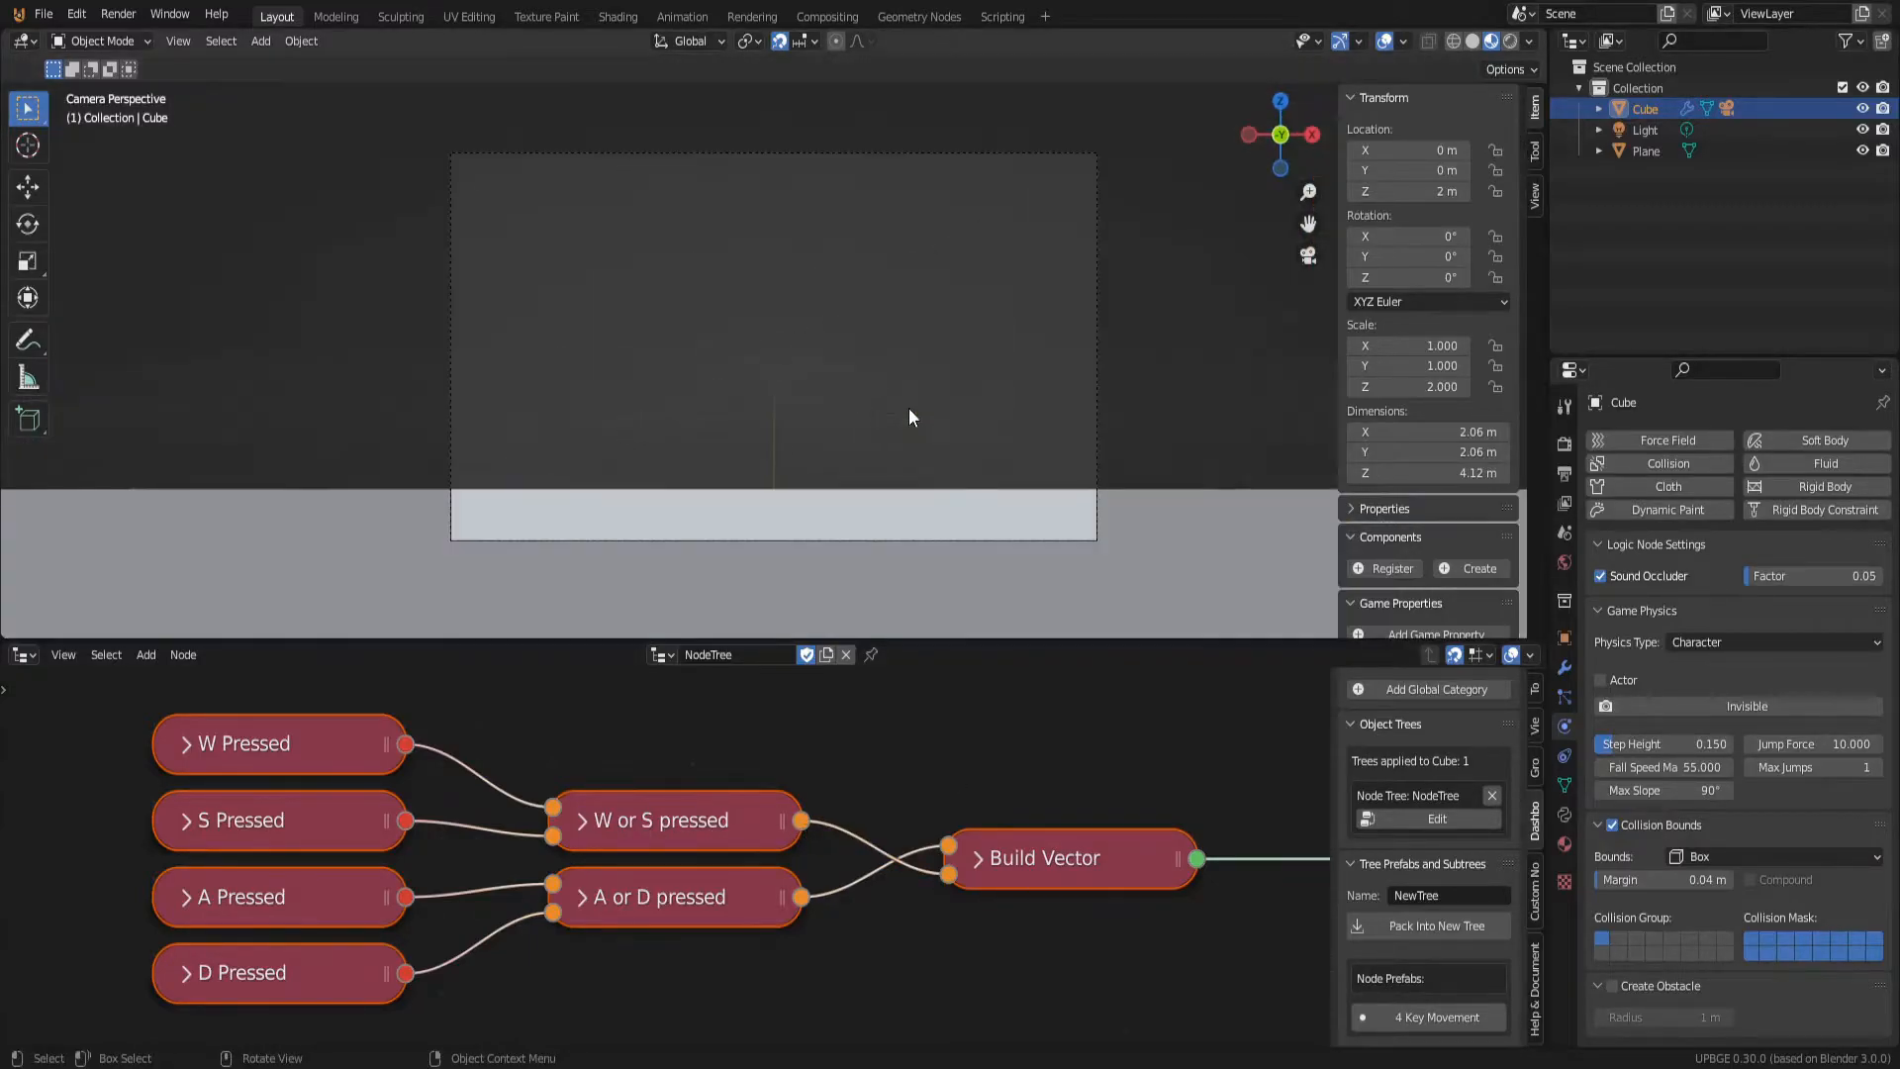
key("p")
key("Escape")
Step: Run the game from an outside perspective and check the direction the cube moves for each W, A, S and D key
scroll(923, 413, "down", 3)
middle_click_drag(936, 418, 941, 412)
scroll(936, 406, "down", 11)
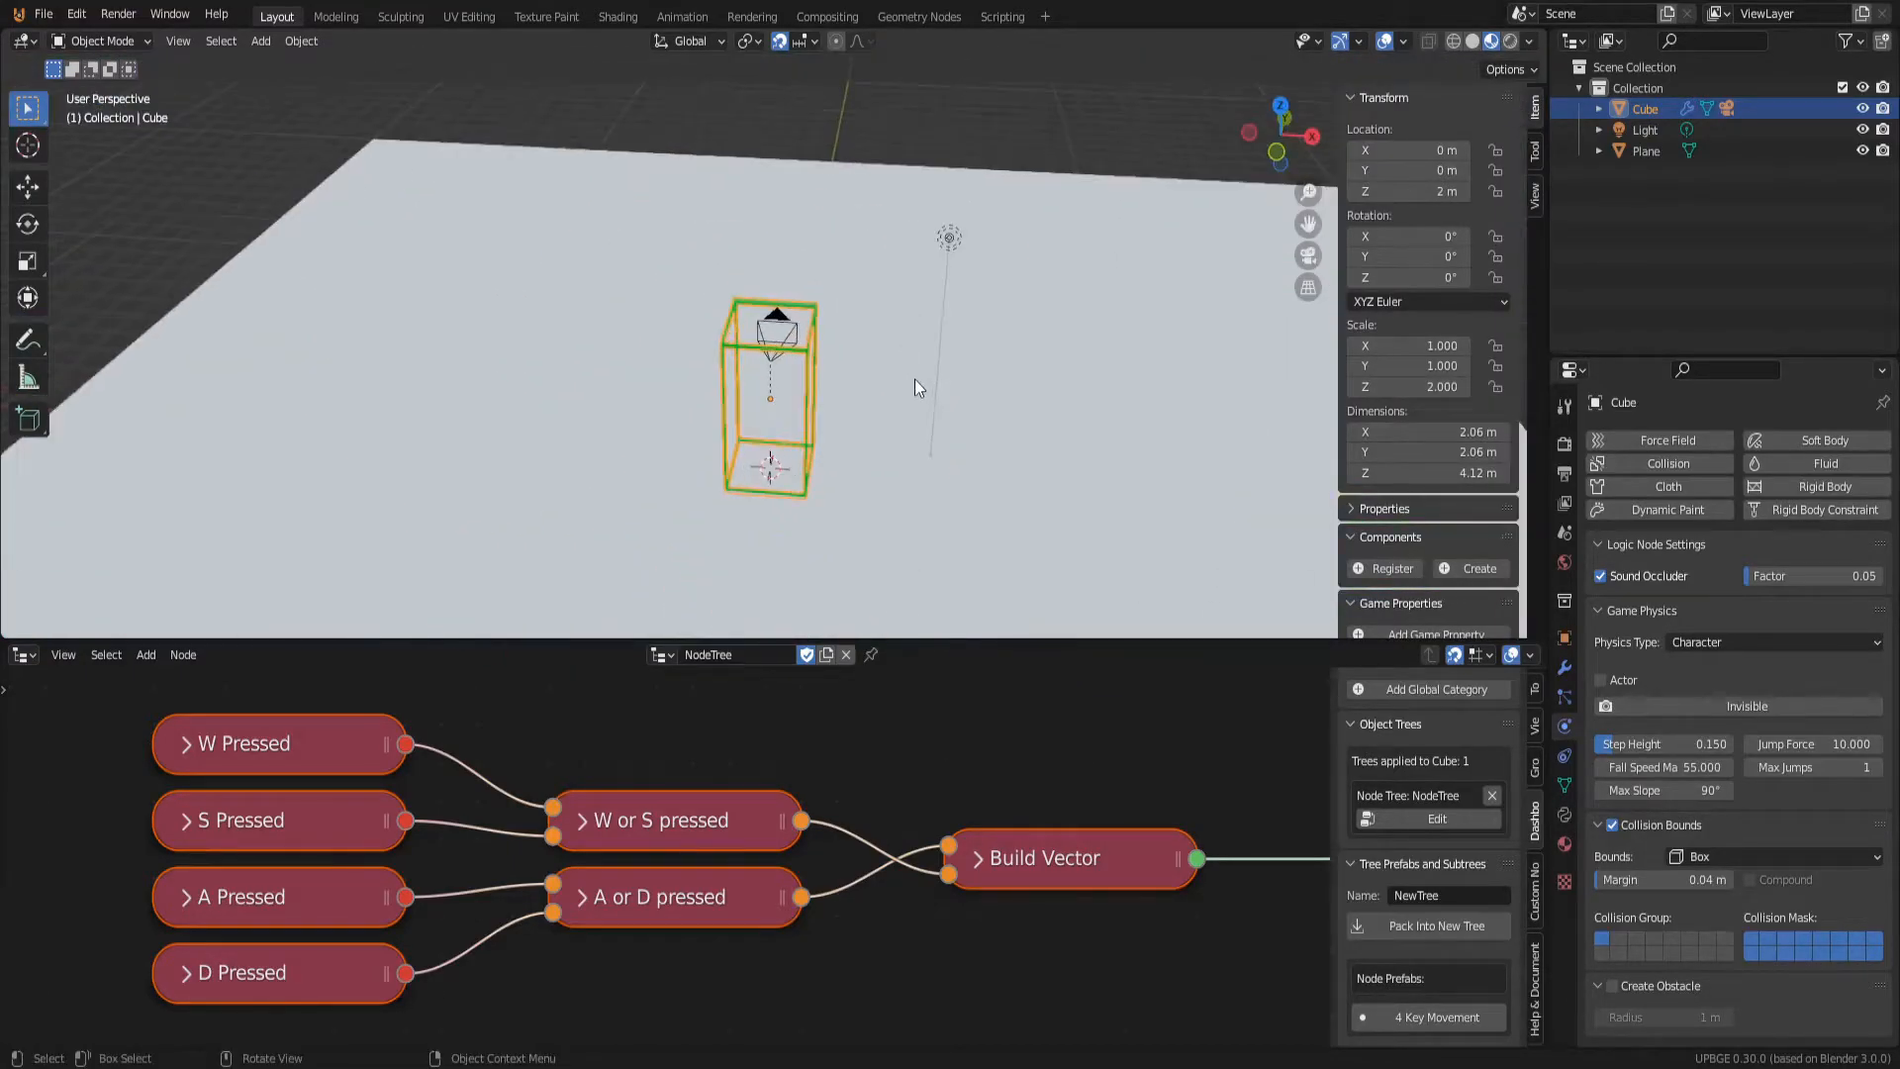
key("p")
key("w")
key("s")
key("w")
key("a")
key("s")
key("w")
key("s")
key("w")
key("s")
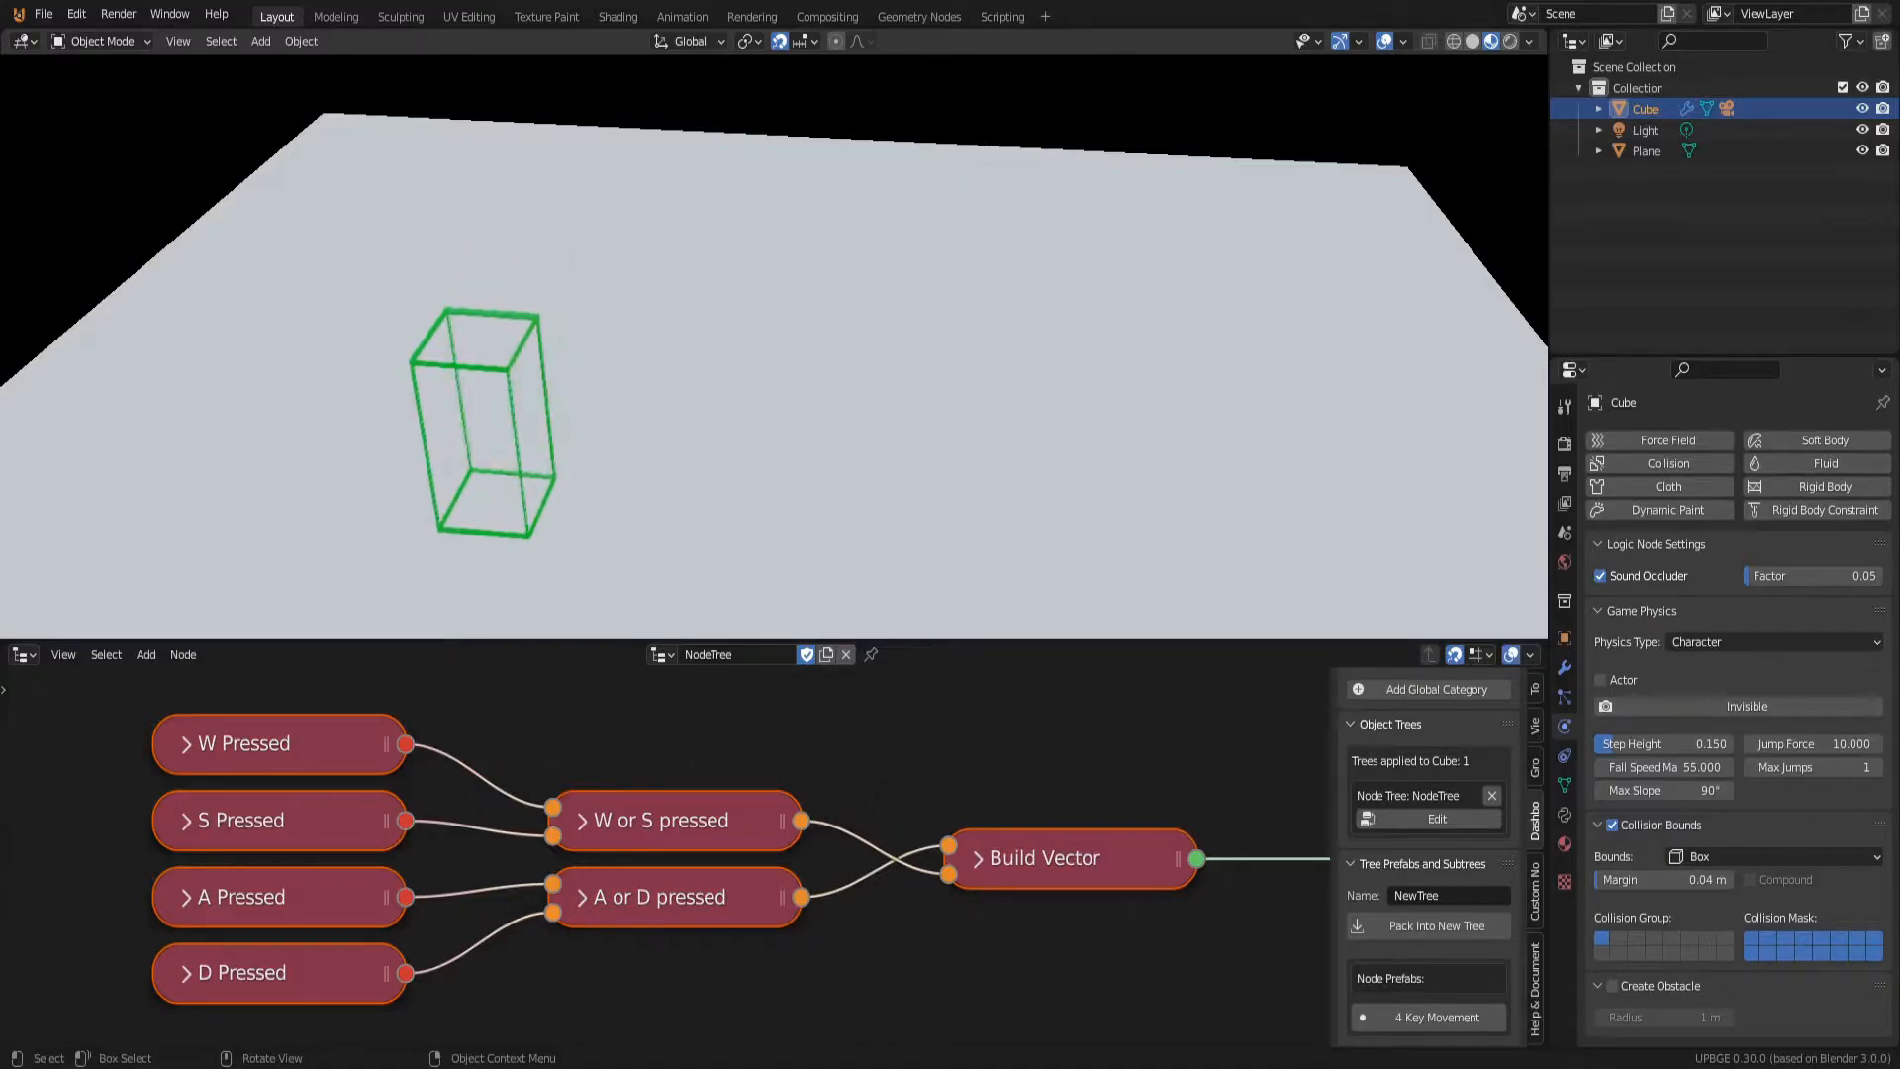
key("a")
key("d")
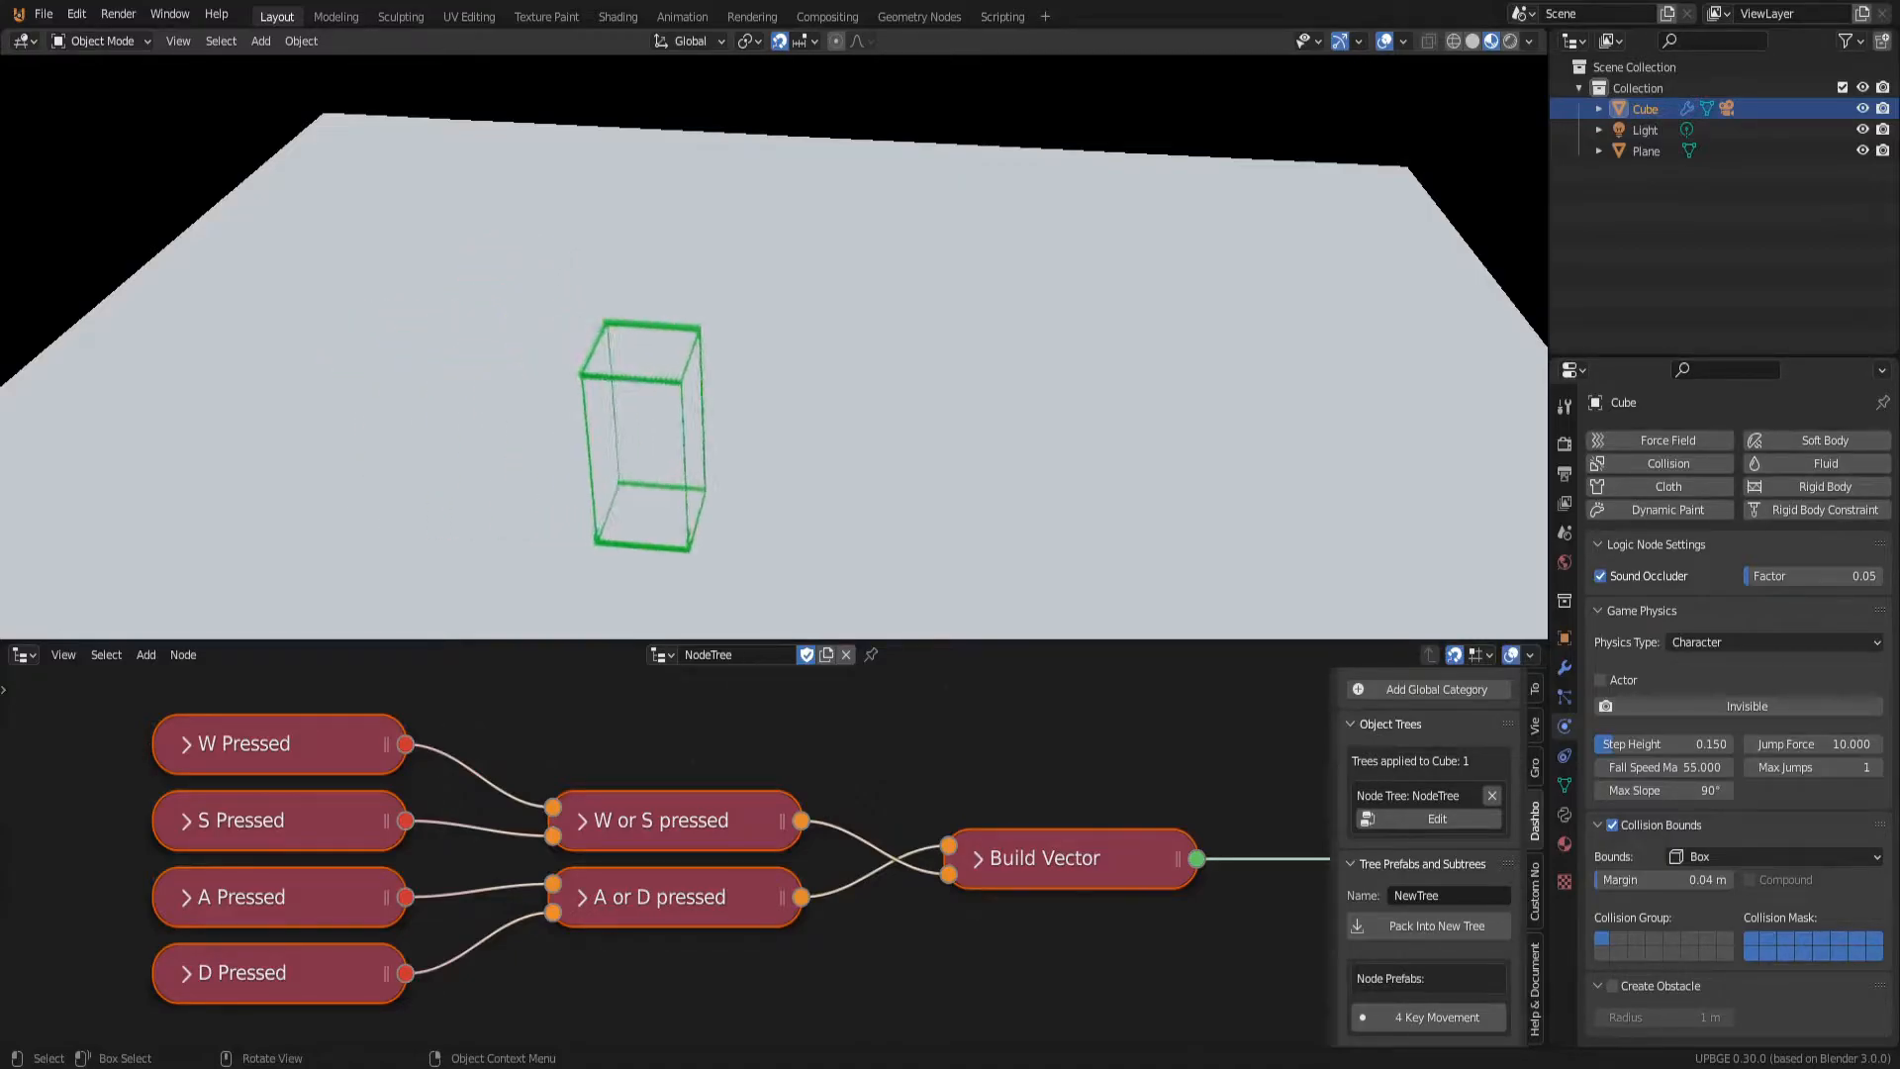
key("Escape")
Step: Add an Invert node and route the W or S pressed output through it into Build Vector
key("shift+a")
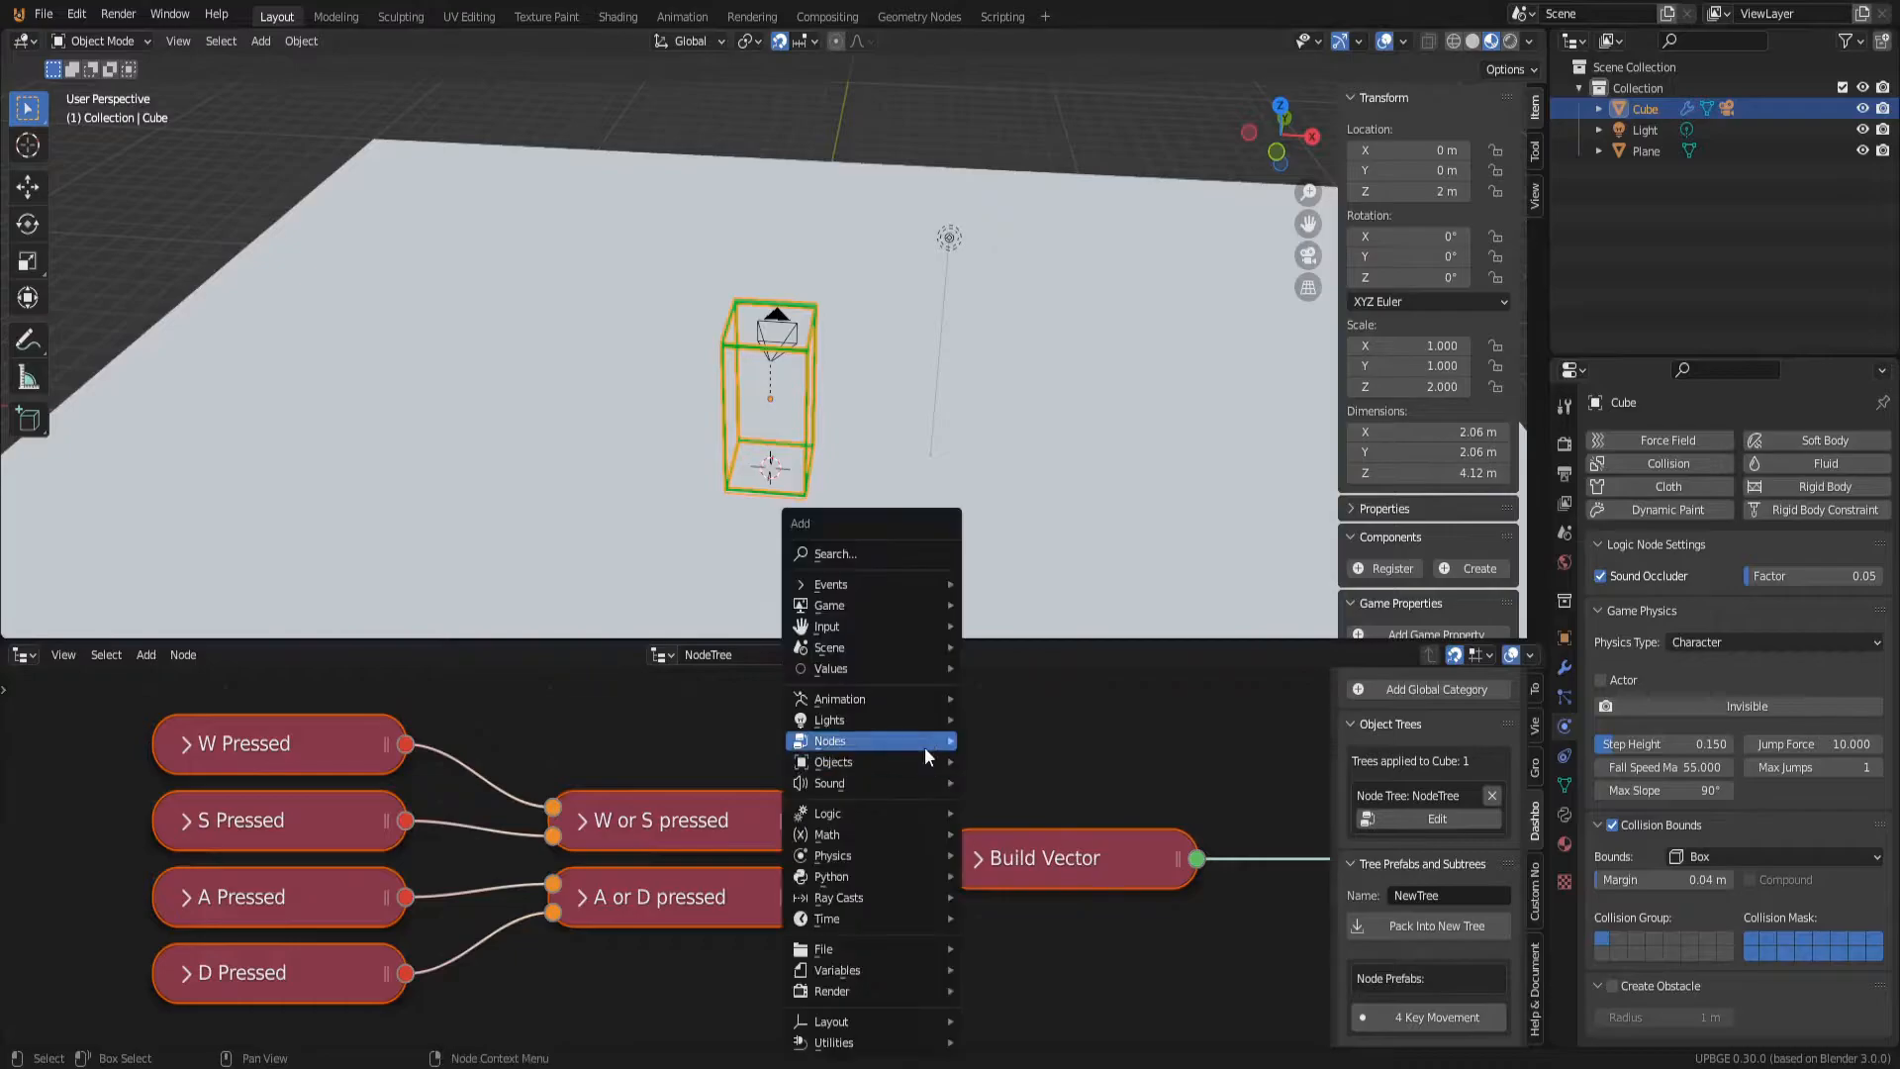
left_click(911, 556)
type("invert")
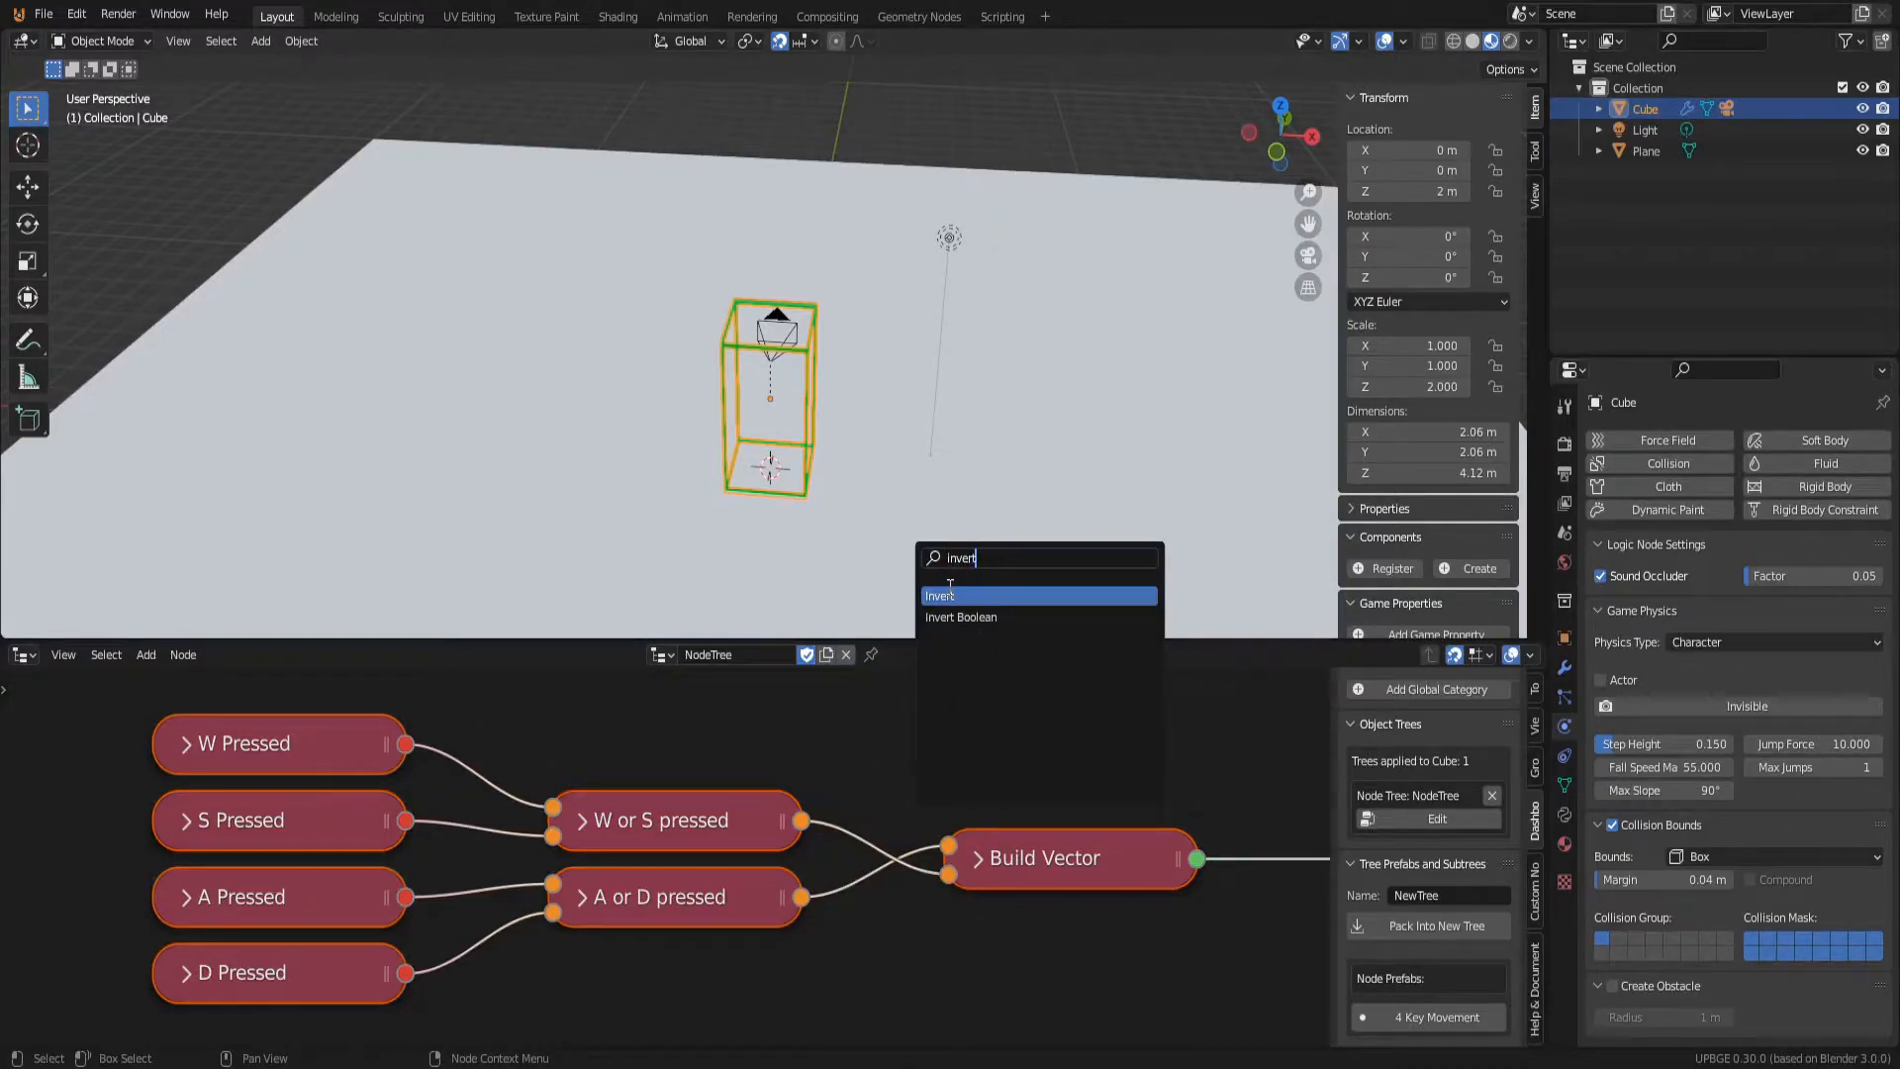
key("Return")
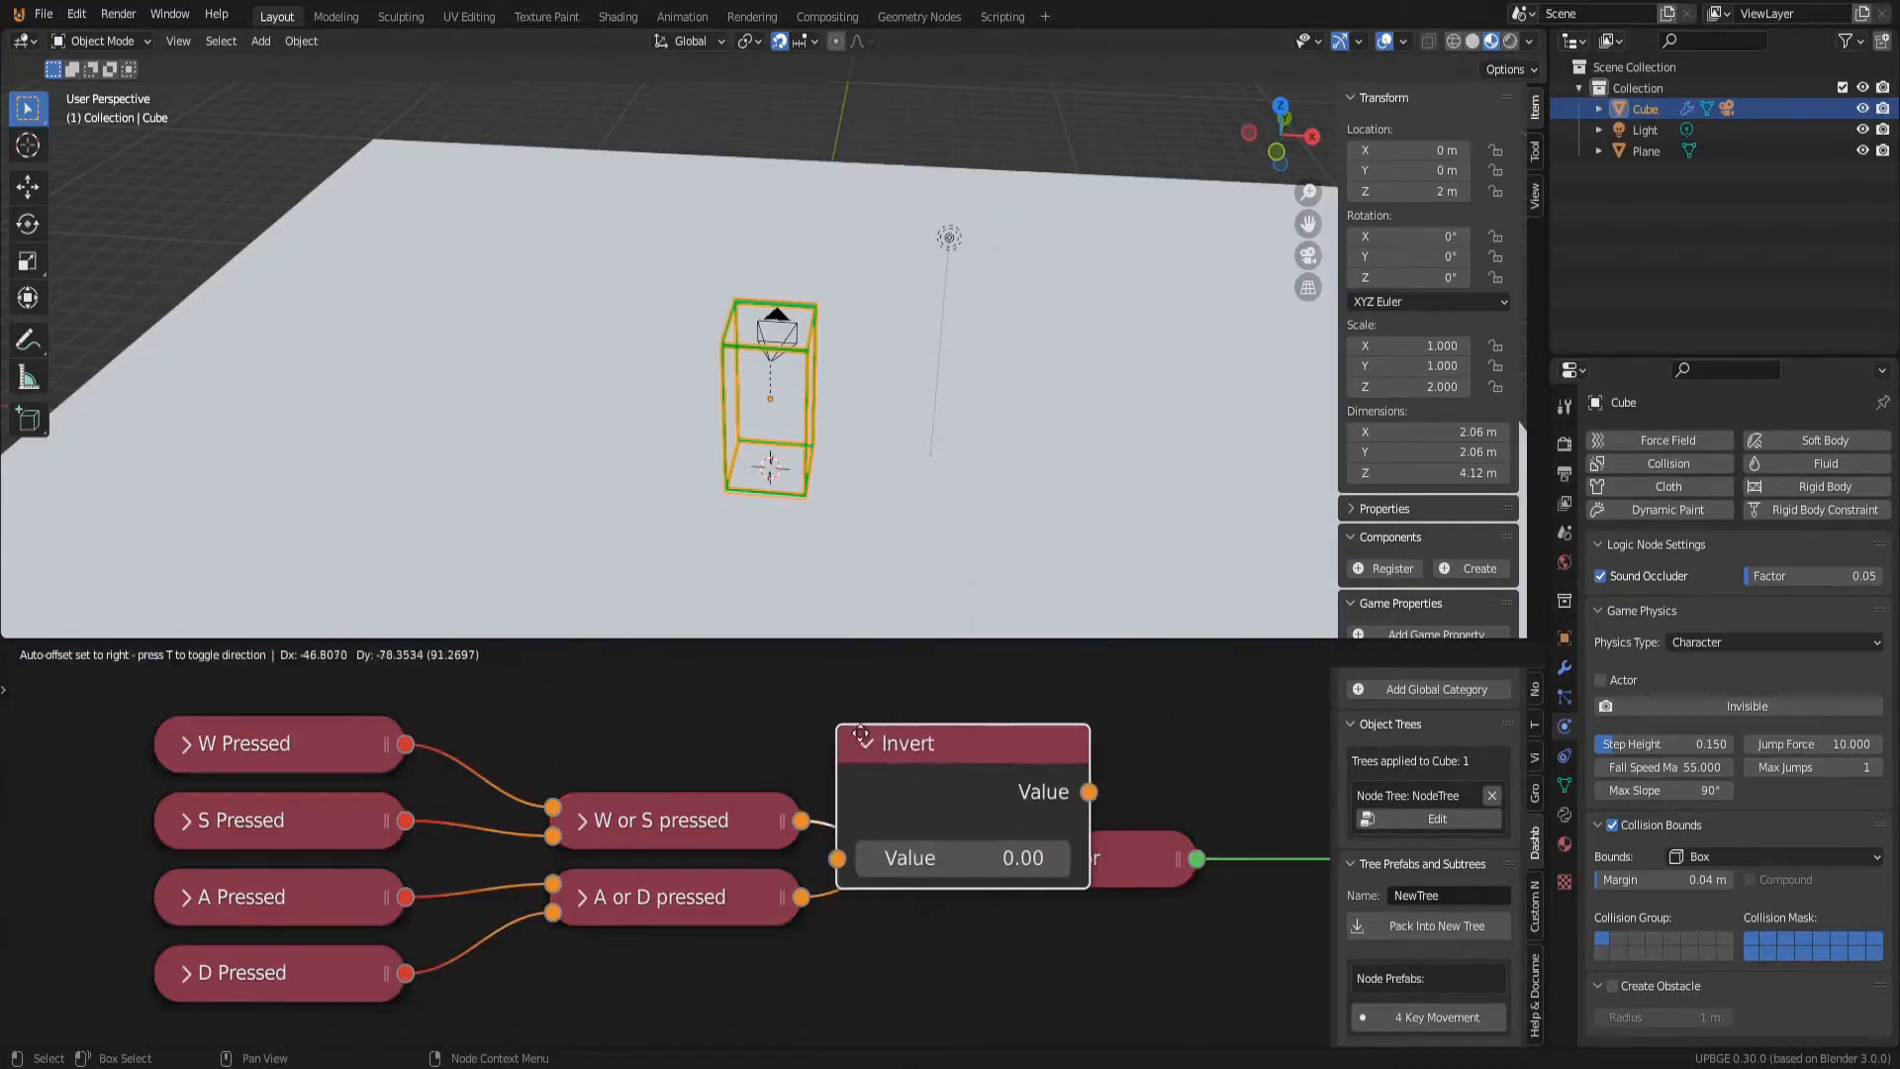
left_click(760, 684)
left_click_drag(801, 879, 755, 795)
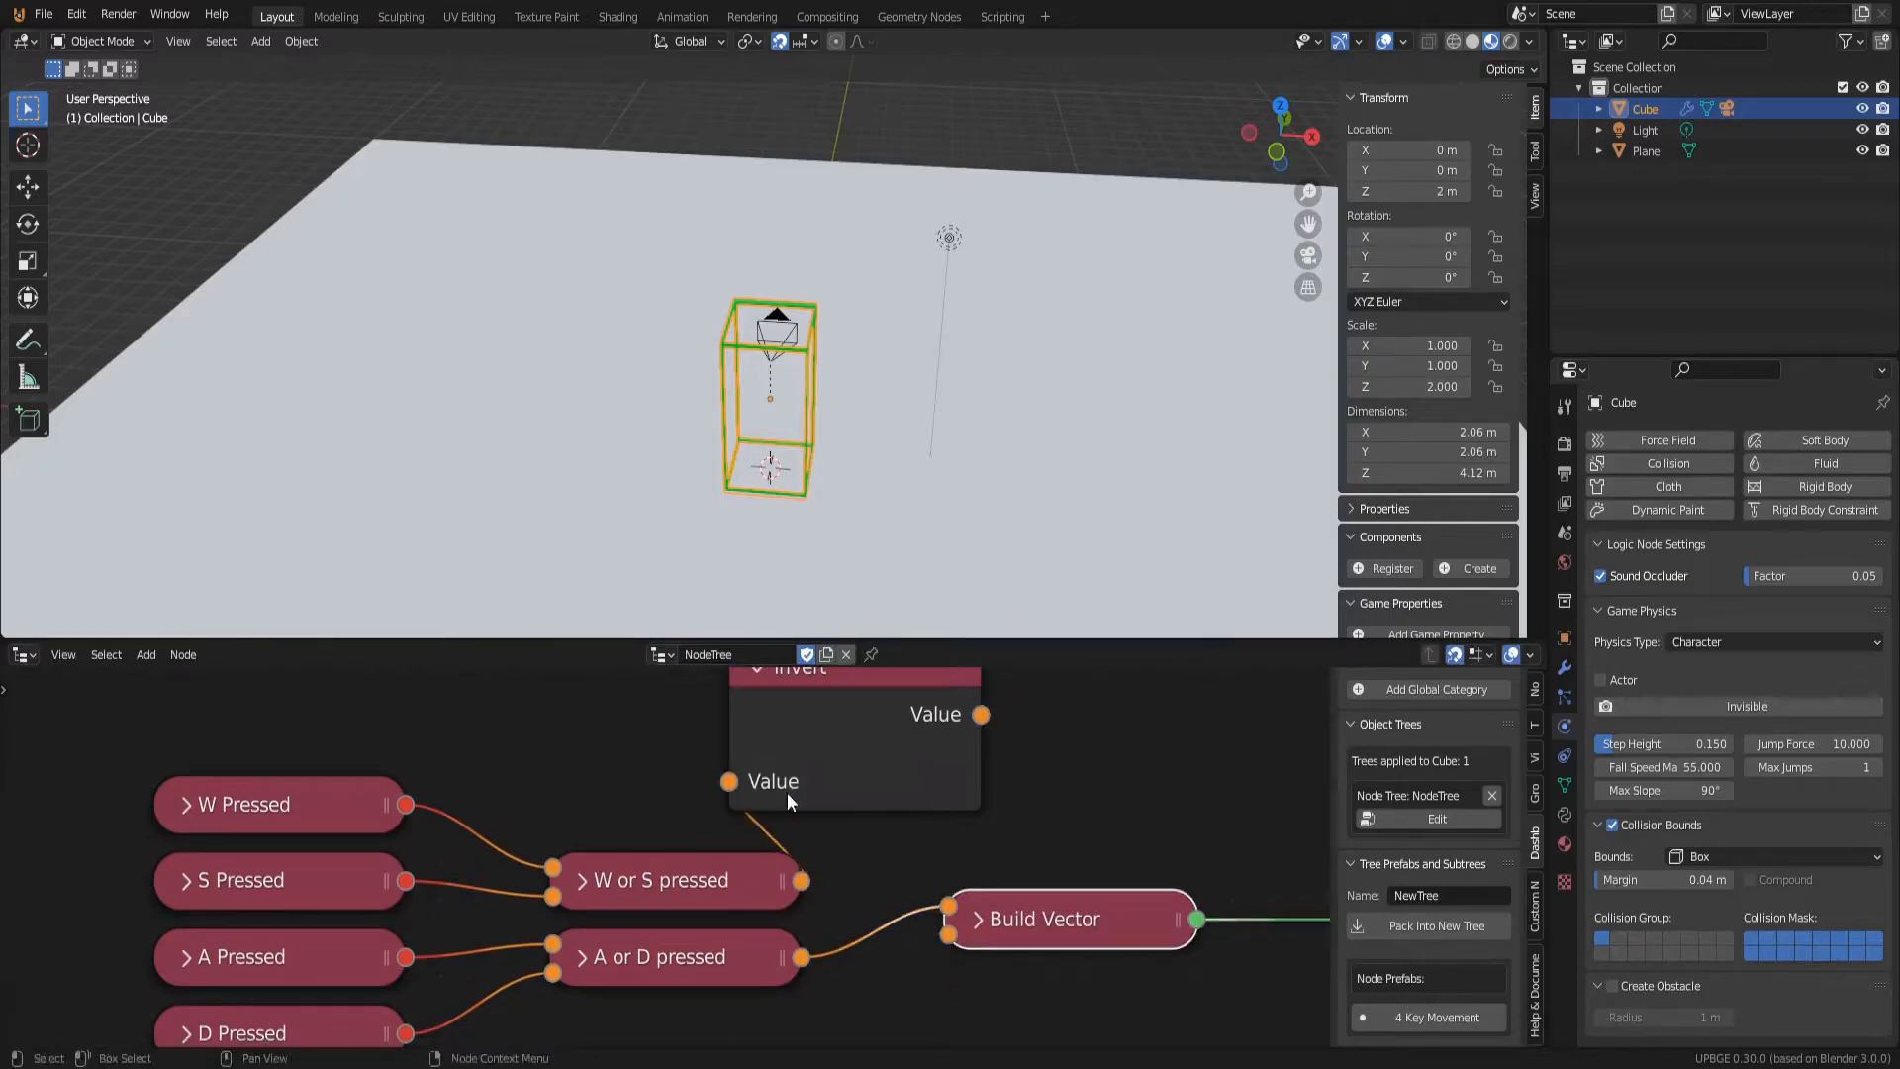
left_click_drag(981, 715, 948, 905)
Step: Run the game and check the cube's movement with the A and D keys using the Invert node
key("p")
key("d")
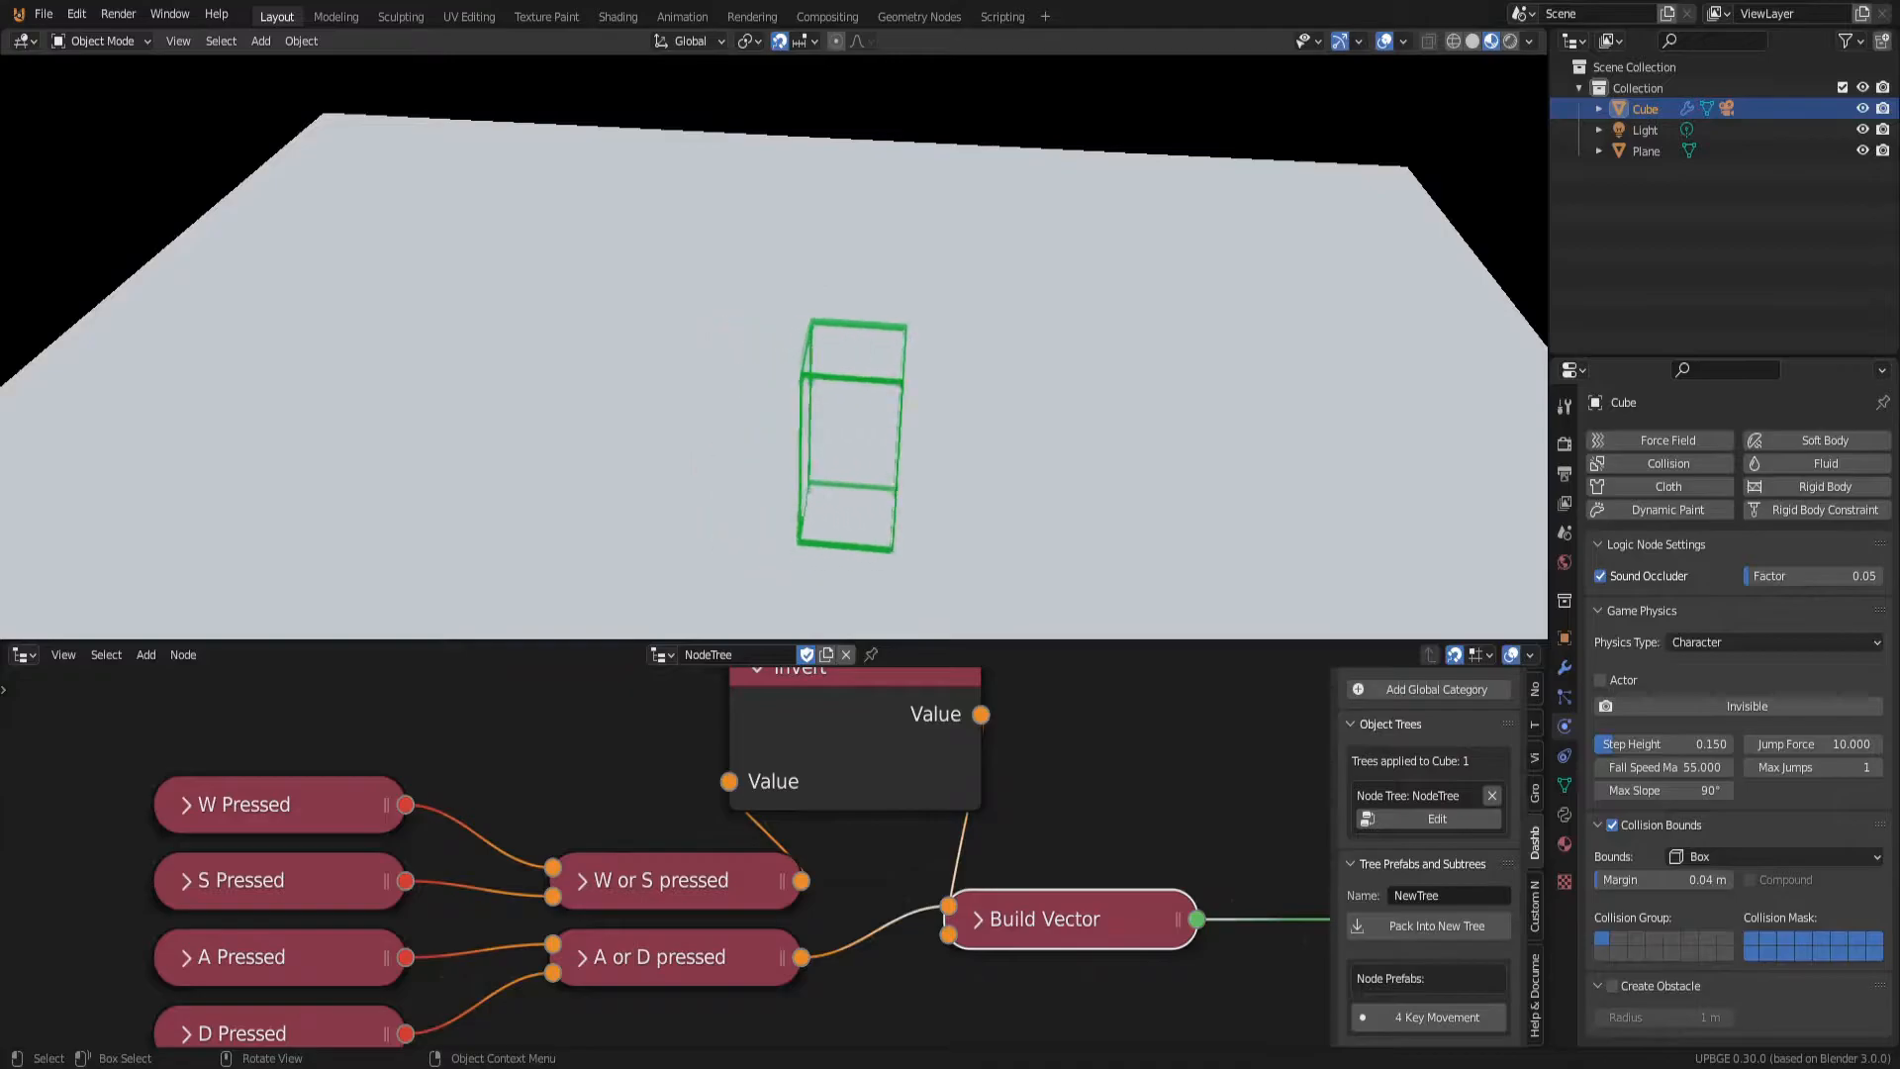
key("a")
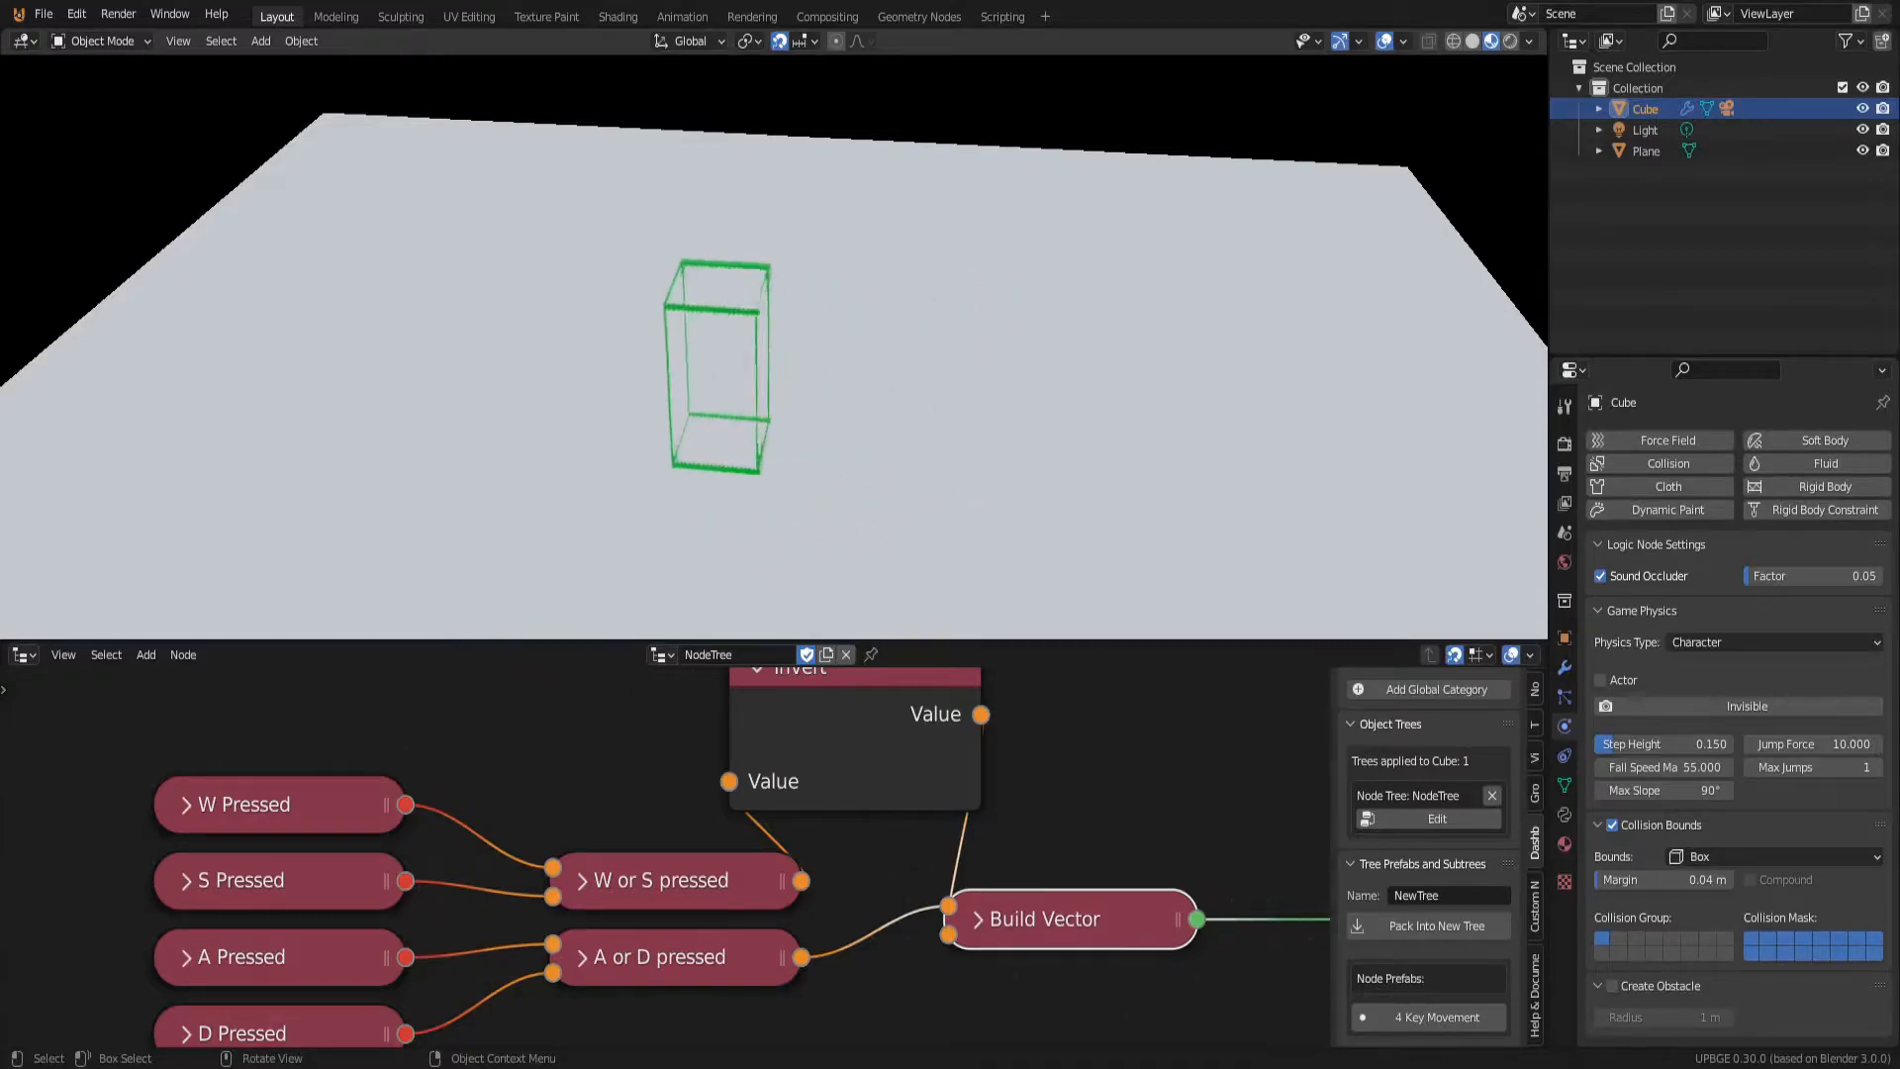
key("Escape")
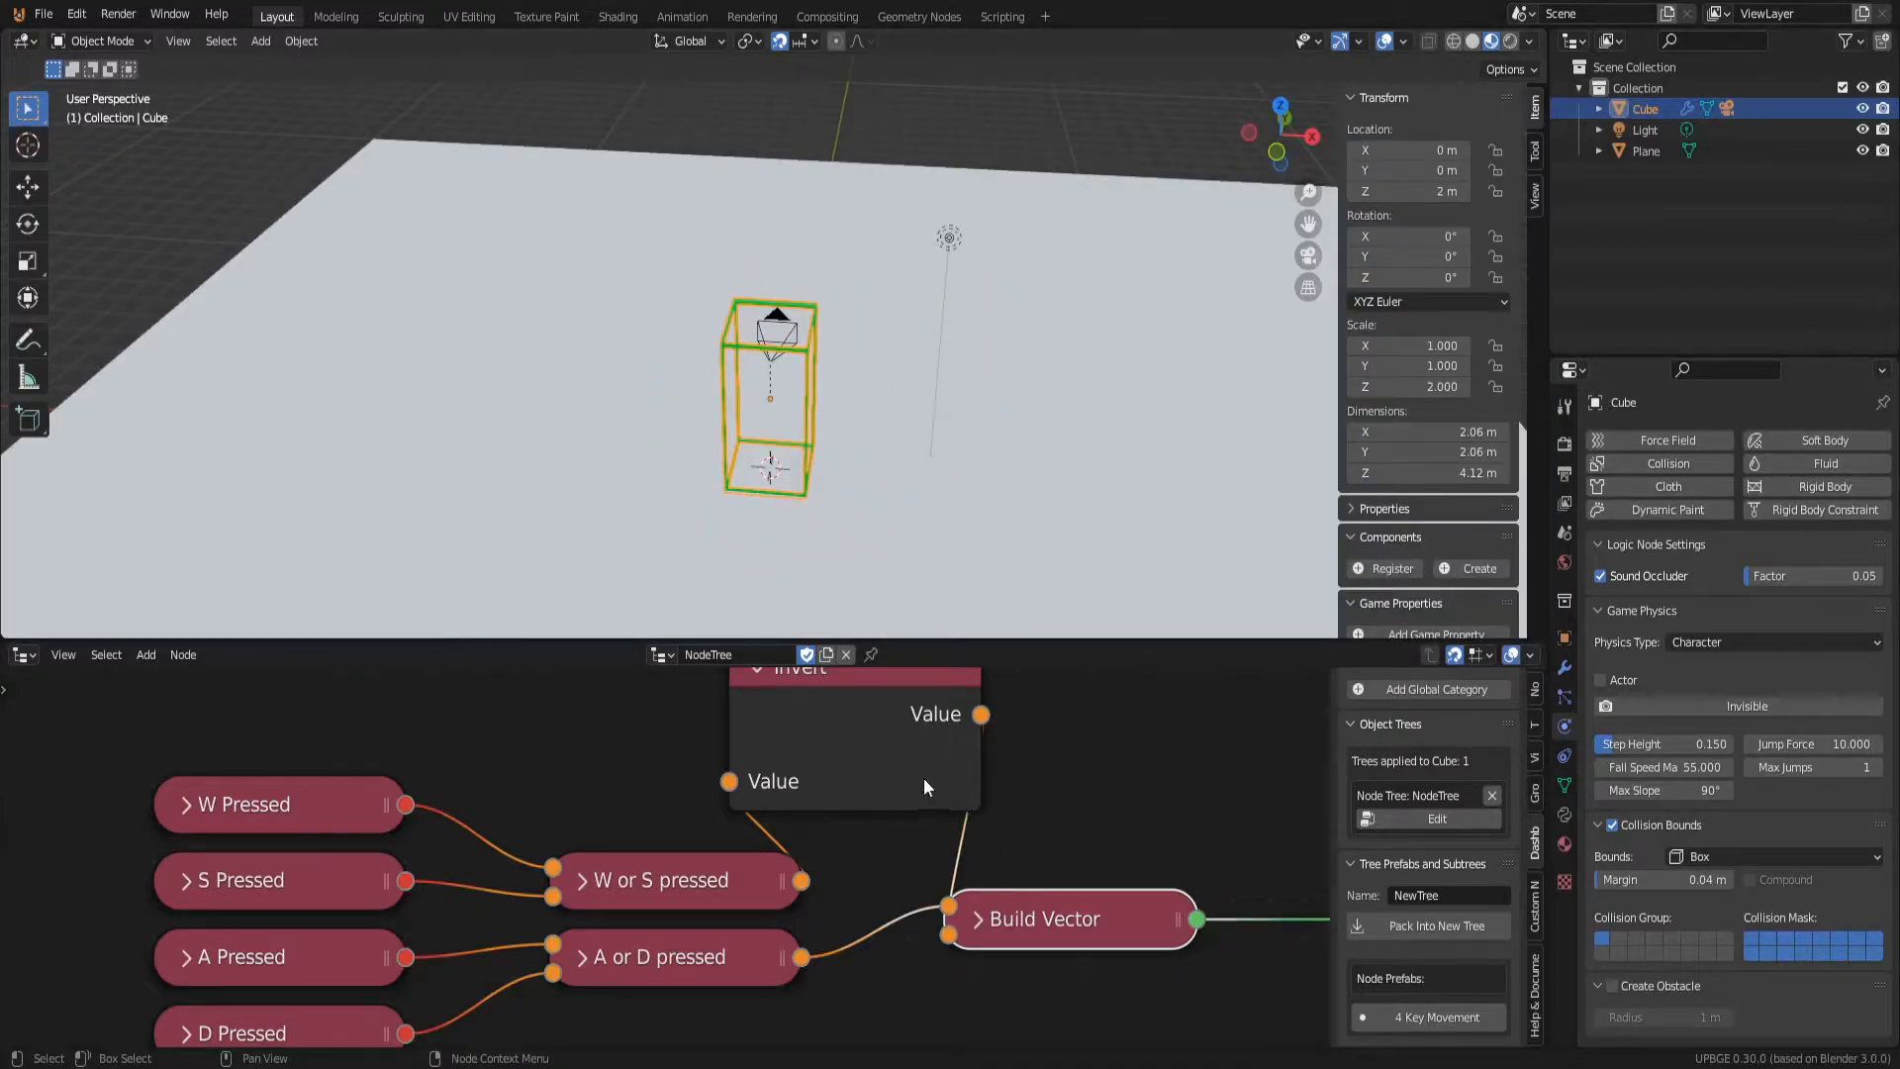
Step: Route A or D pressed through the Invert node into Build Vector's first input, with W or S pressed feeding the second
left_click_drag(722, 781, 774, 830)
left_click_drag(917, 930, 730, 782)
left_click_drag(980, 715, 950, 906)
Step: Run the game twice and test the cube's movement in all directions with W, A, S and D
key("p")
key("a")
key("w")
key("d")
key("s")
key("a")
key("w")
key("d")
key("Escape")
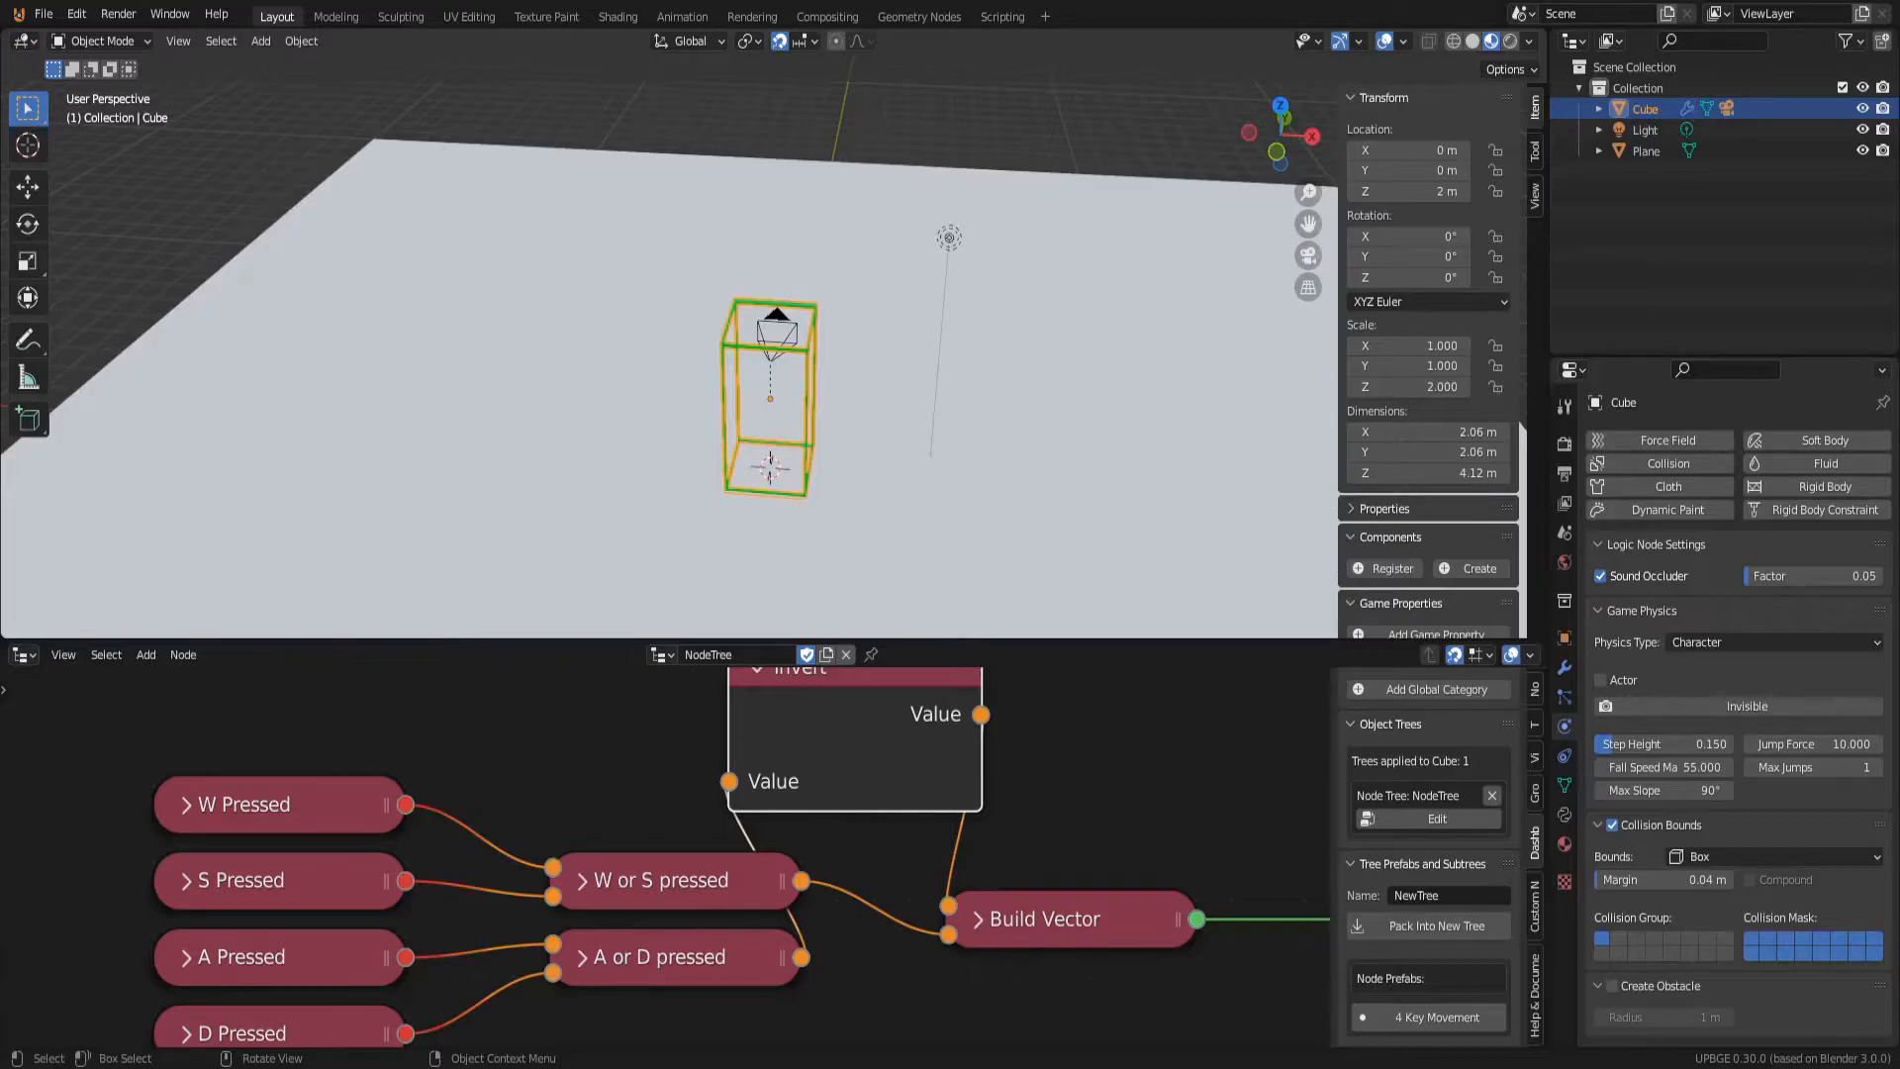
key("p")
key("a")
key("w")
key("a")
key("s")
key("d")
key("w")
key("a")
key("s")
key("d")
key("a")
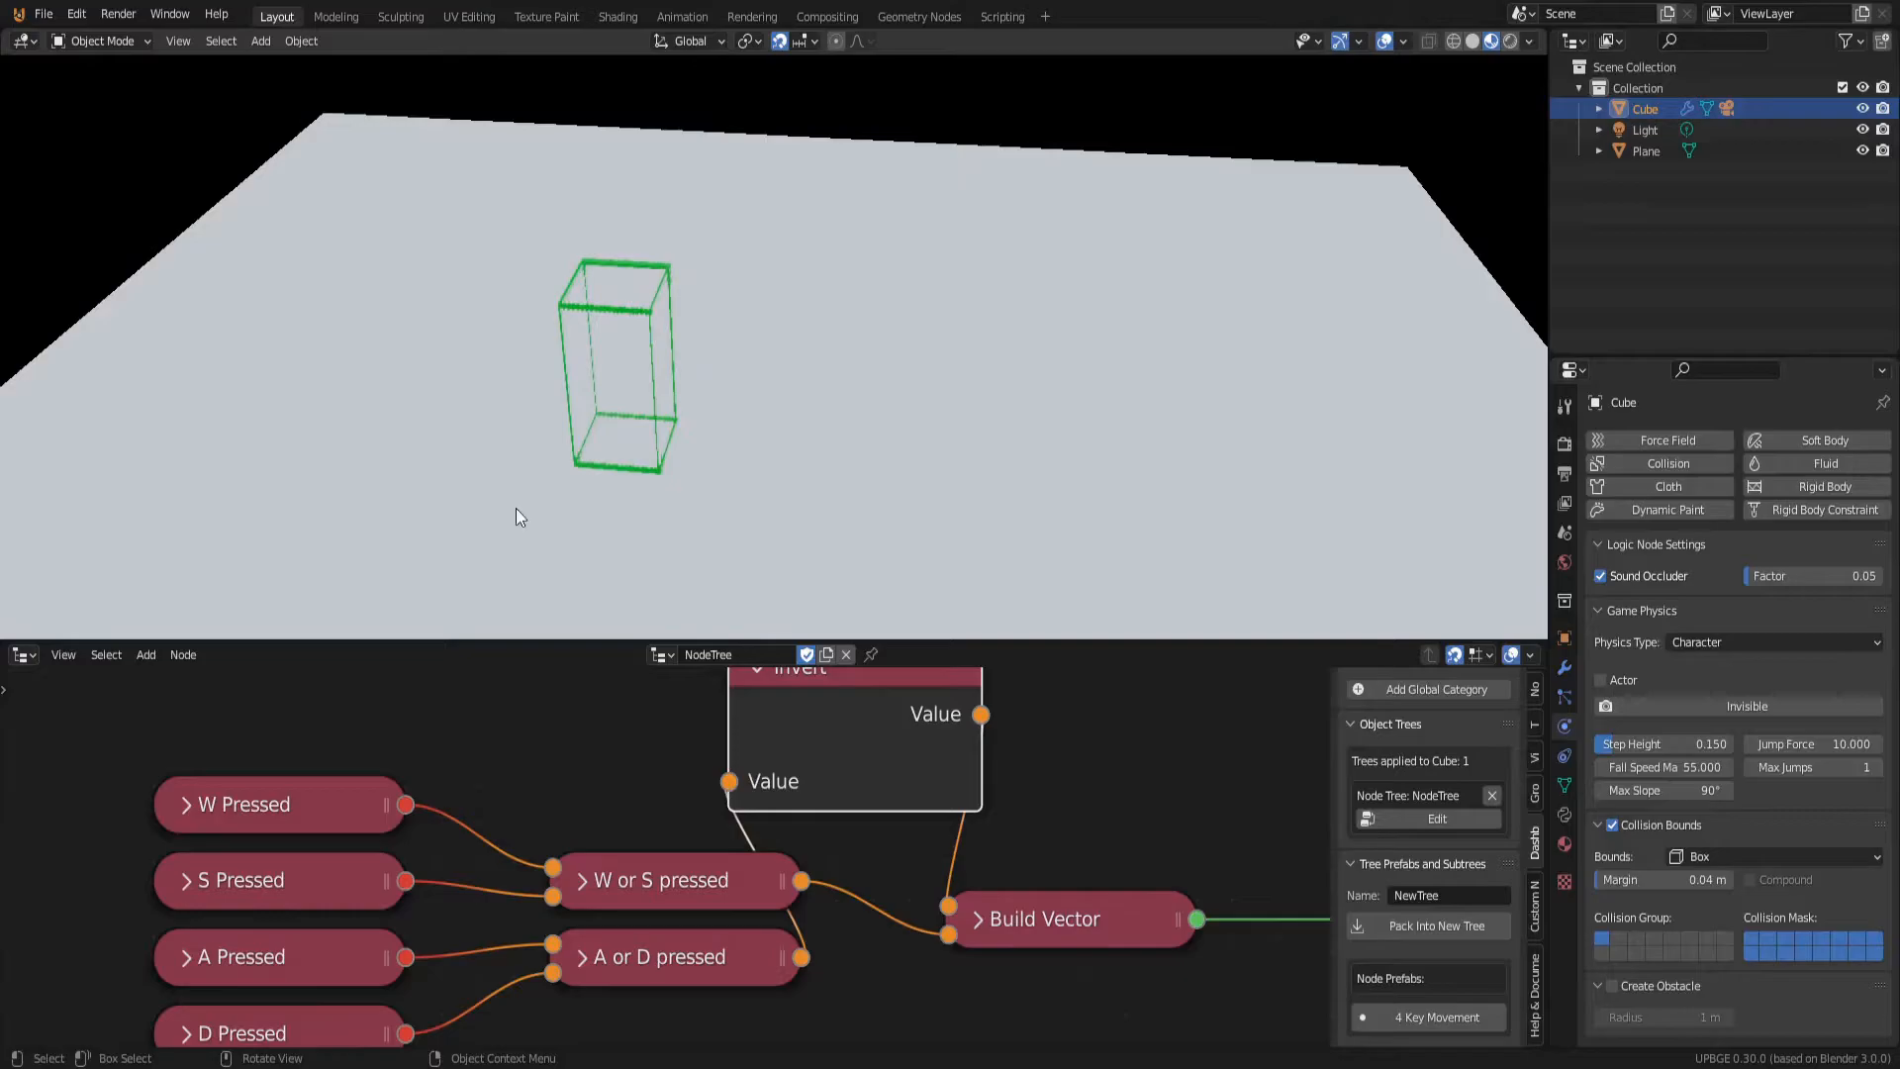
key("Escape")
Step: Select all the movement nodes and join them in a frame
scroll(685, 738, "down", 3)
scroll(715, 689, "down", 3)
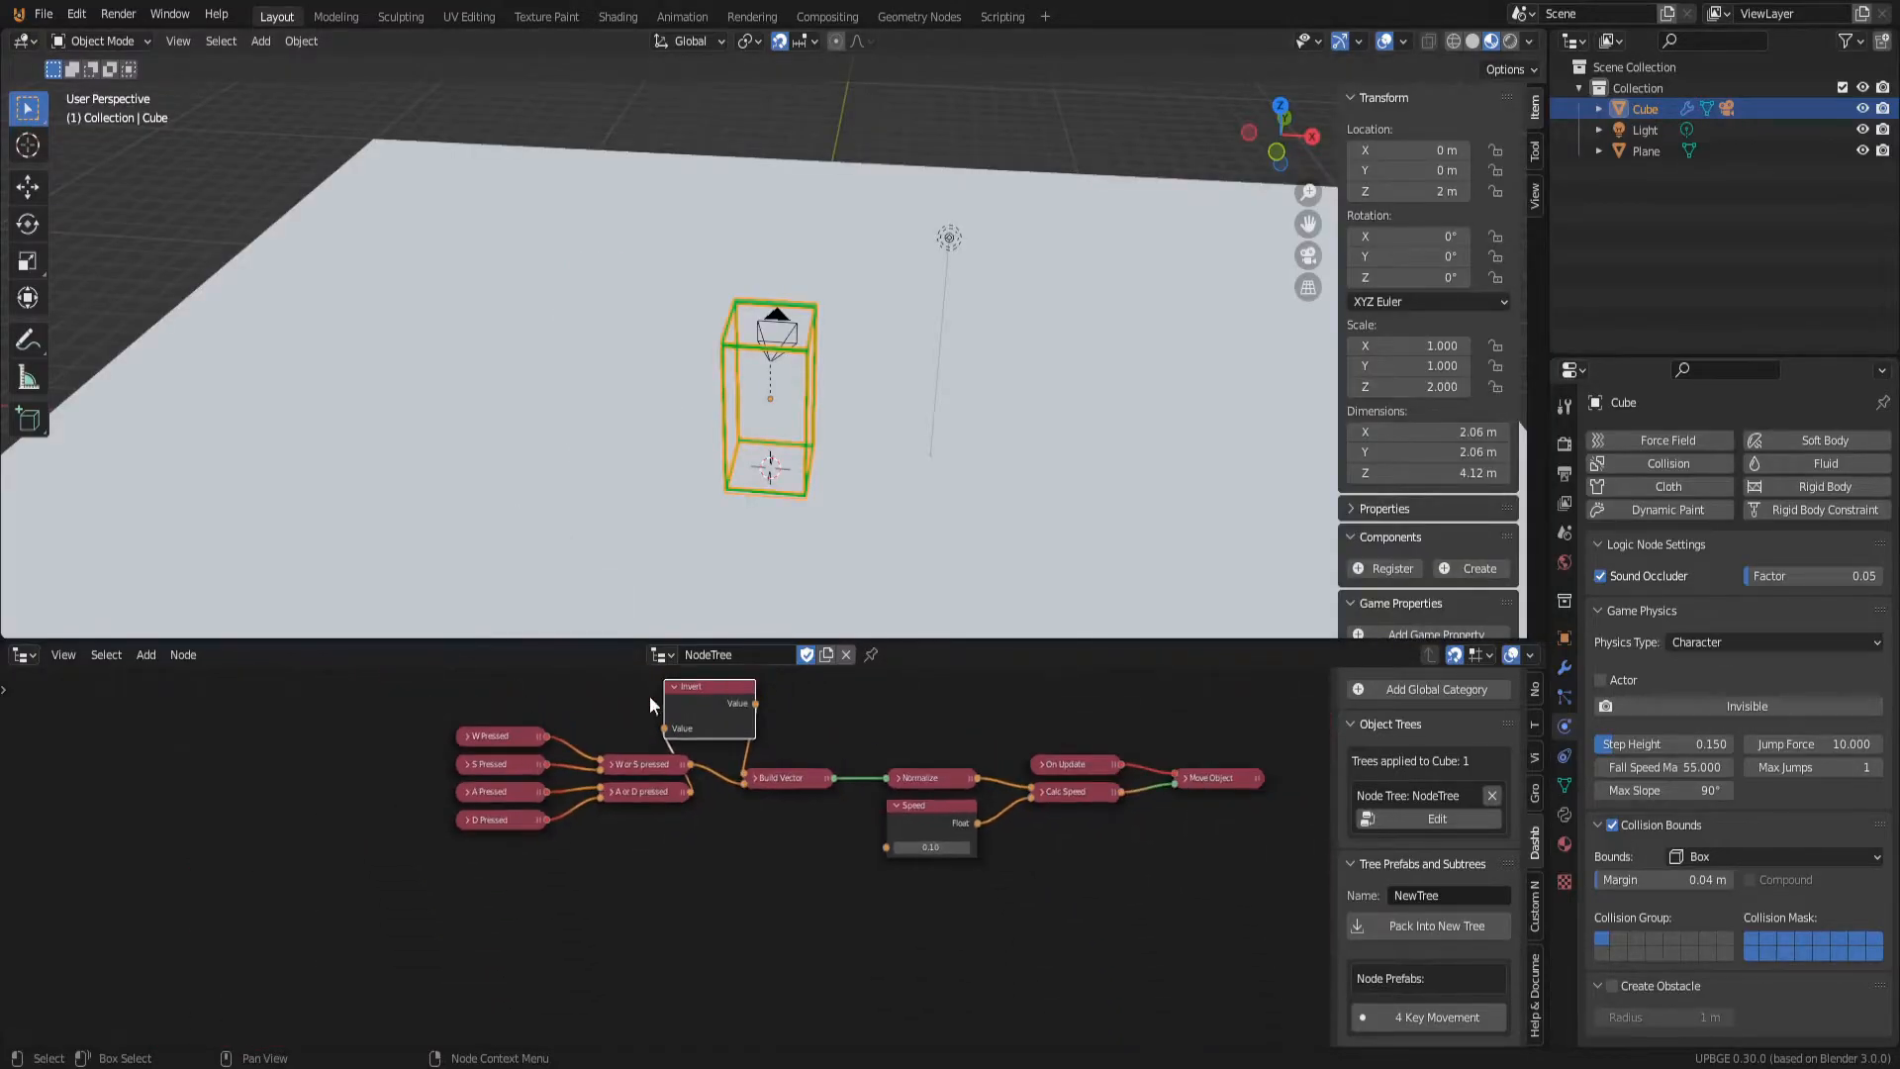
scroll(679, 691, "down", 2)
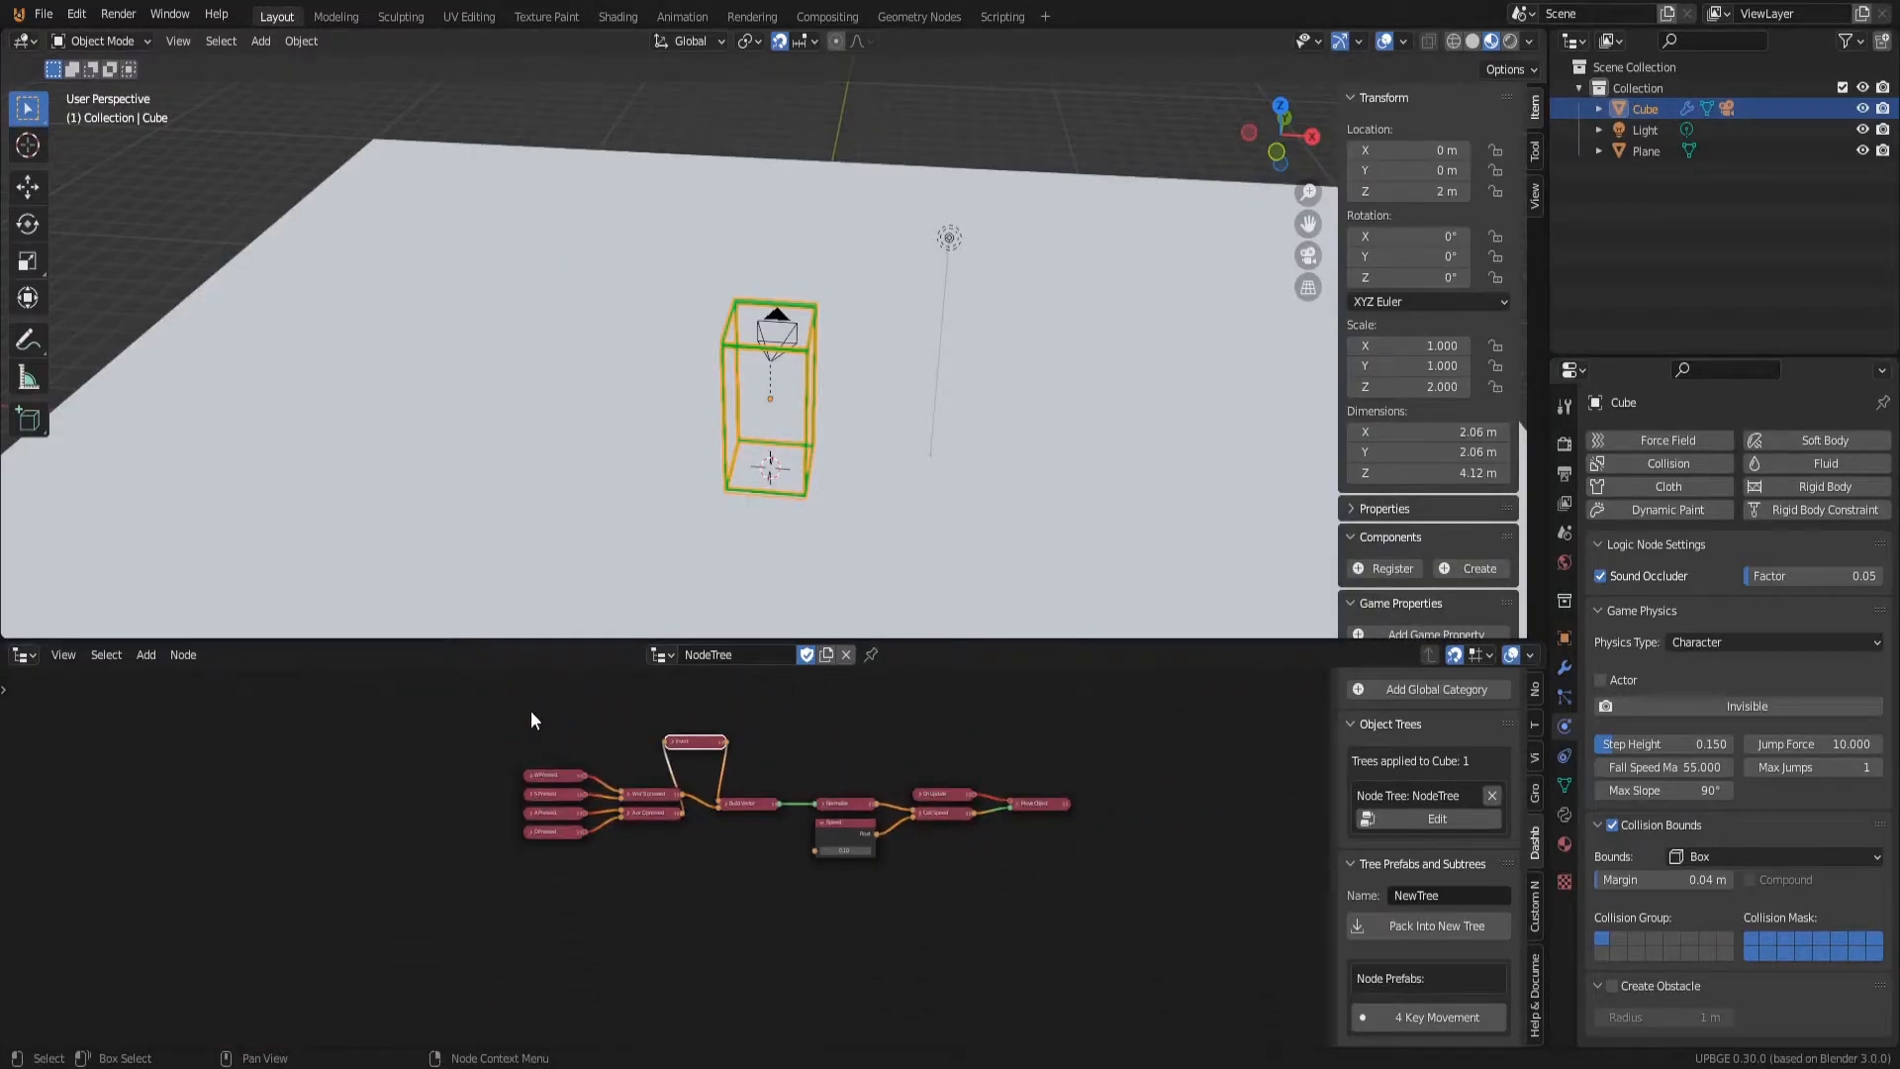
left_click_drag(530, 710, 539, 714)
left_click_drag(604, 769, 616, 781)
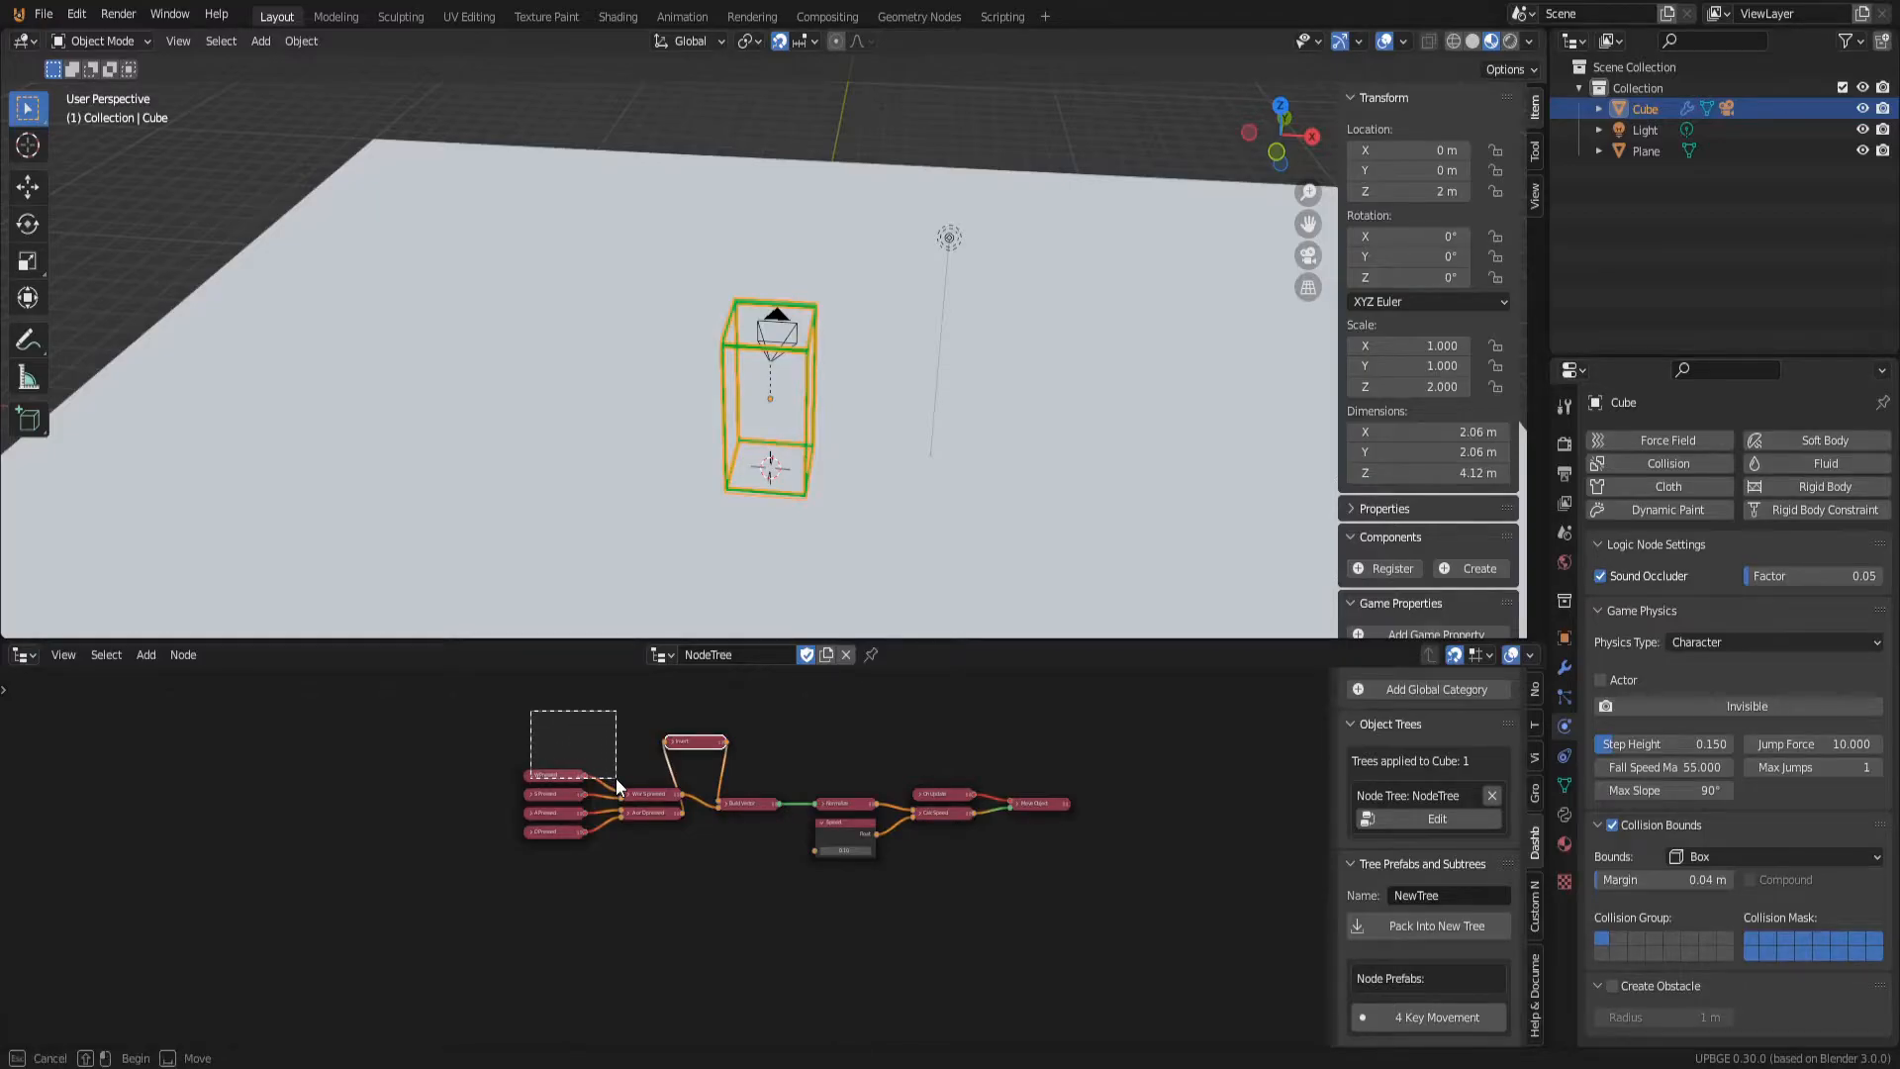
left_click_drag(616, 778, 1148, 899)
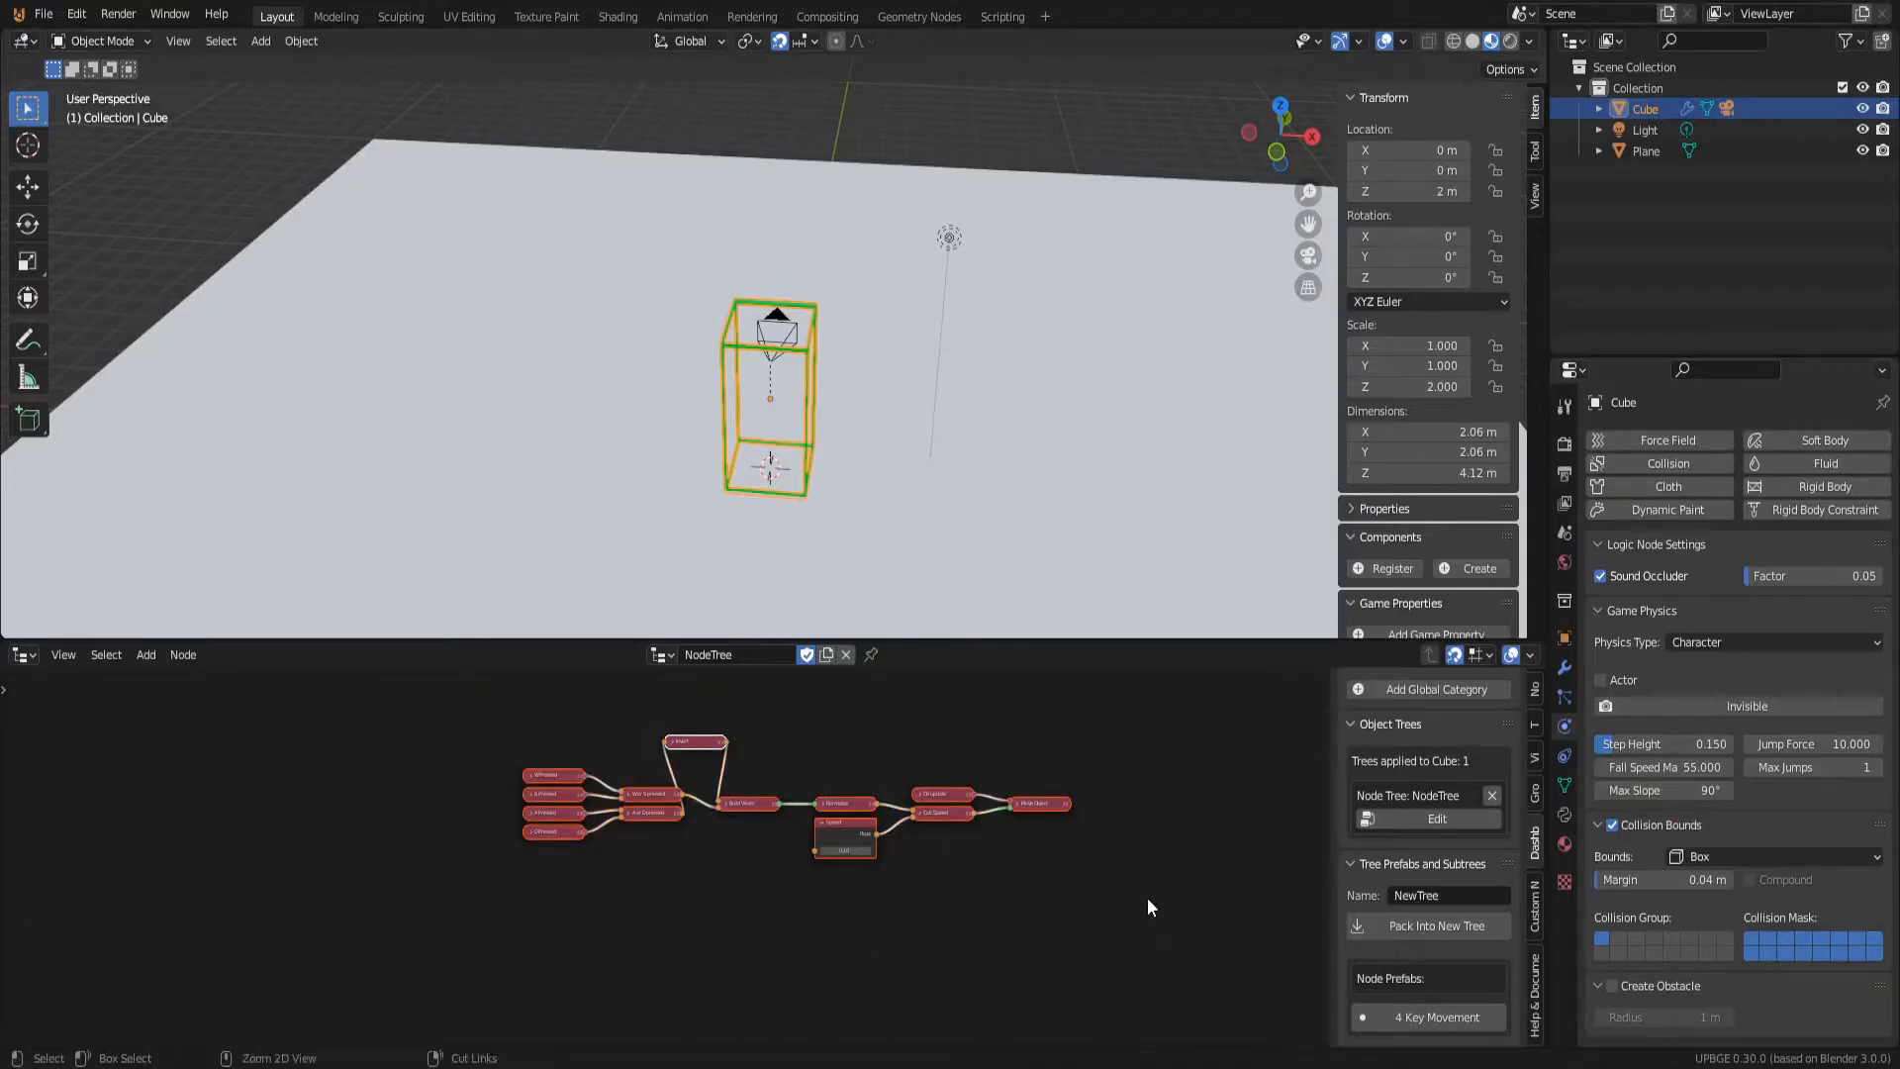
key("ctrl+j")
Step: Label the frame around the nodes "Movement"
scroll(815, 736, "up", 5)
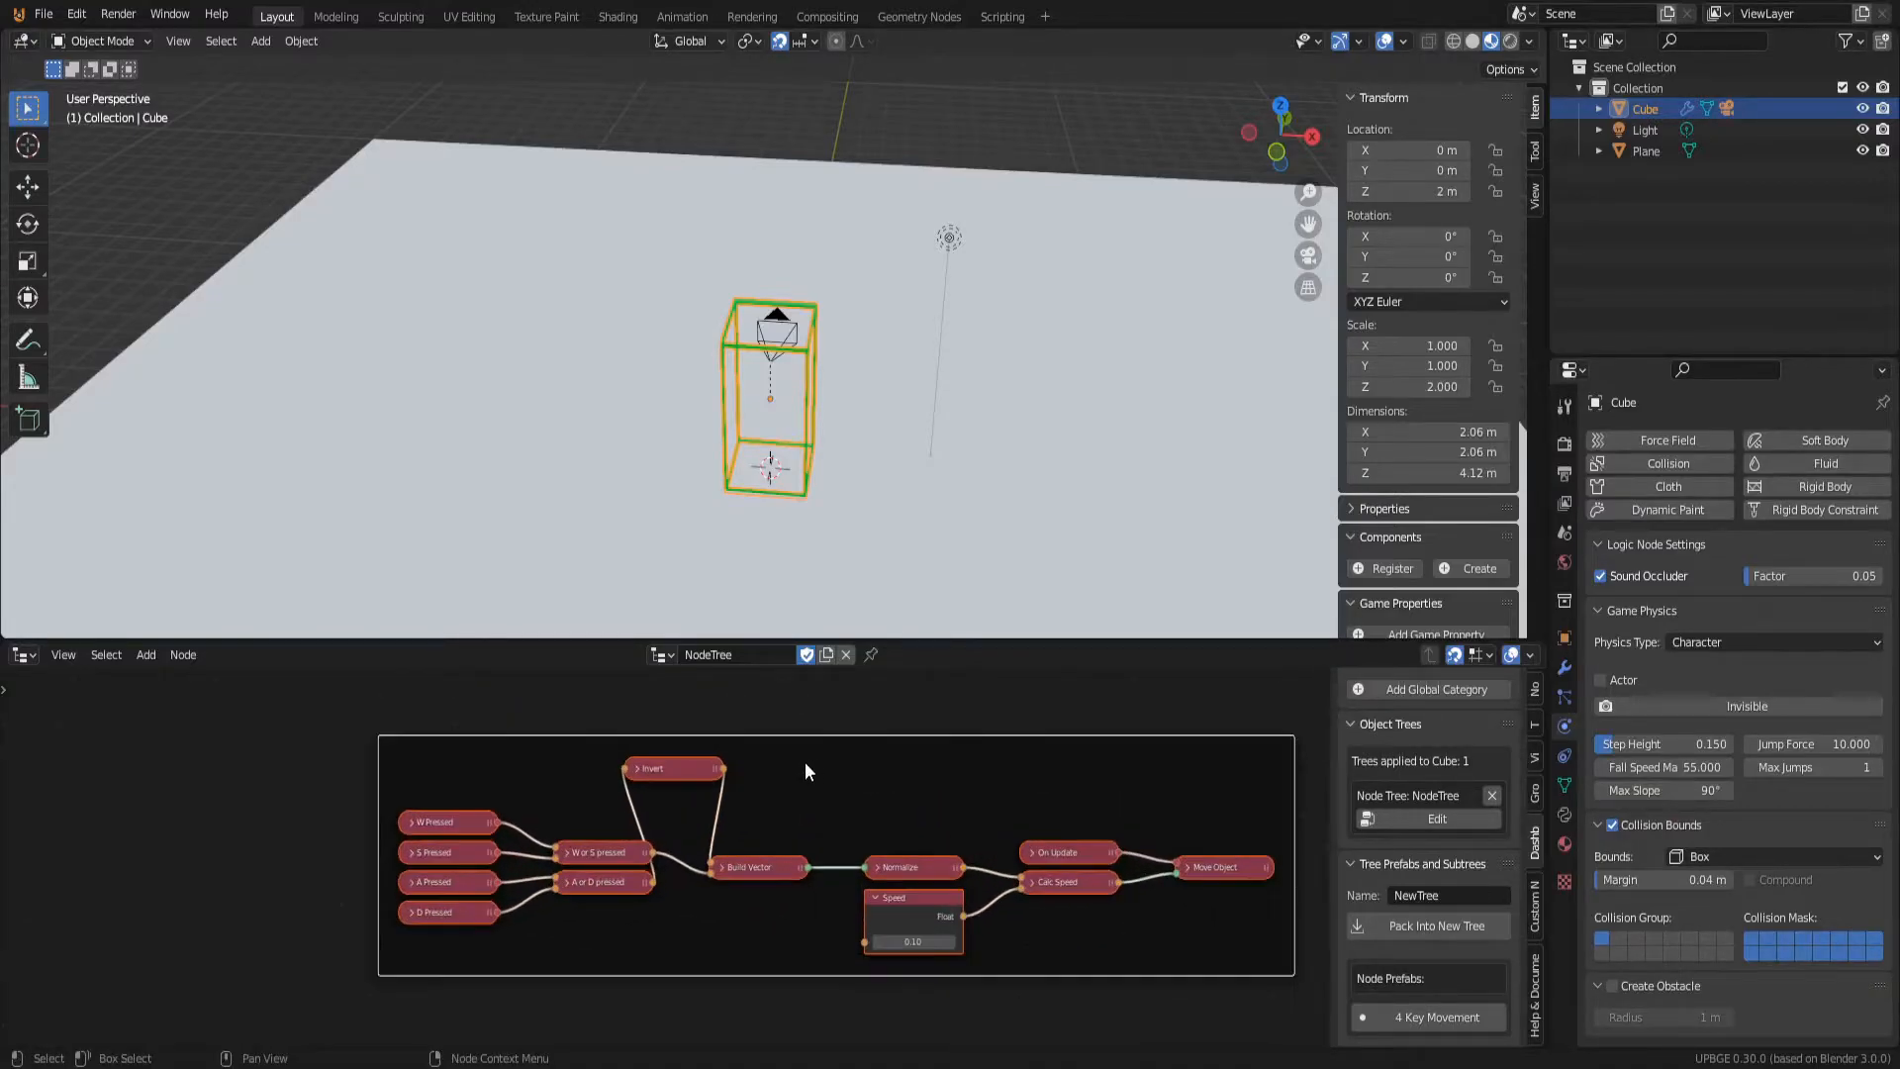
left_click(792, 760)
right_click(802, 724)
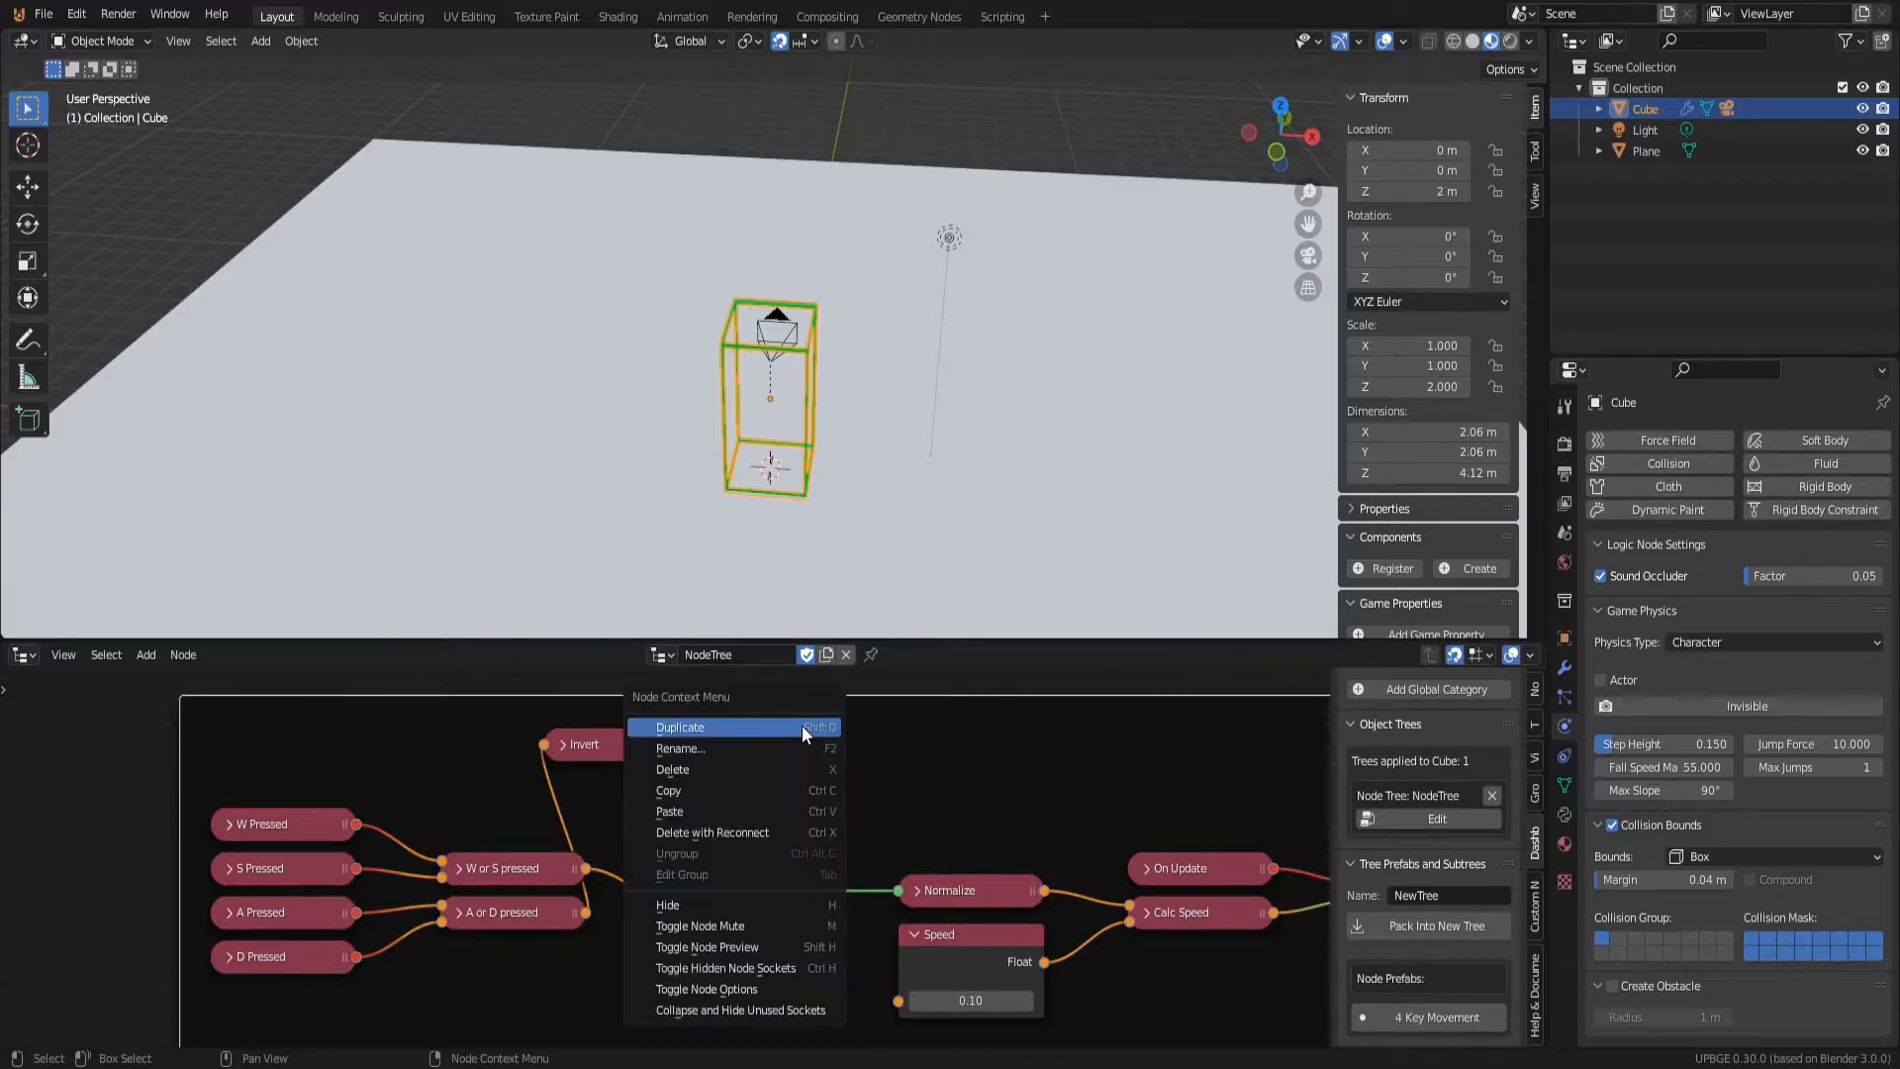
left_click(801, 754)
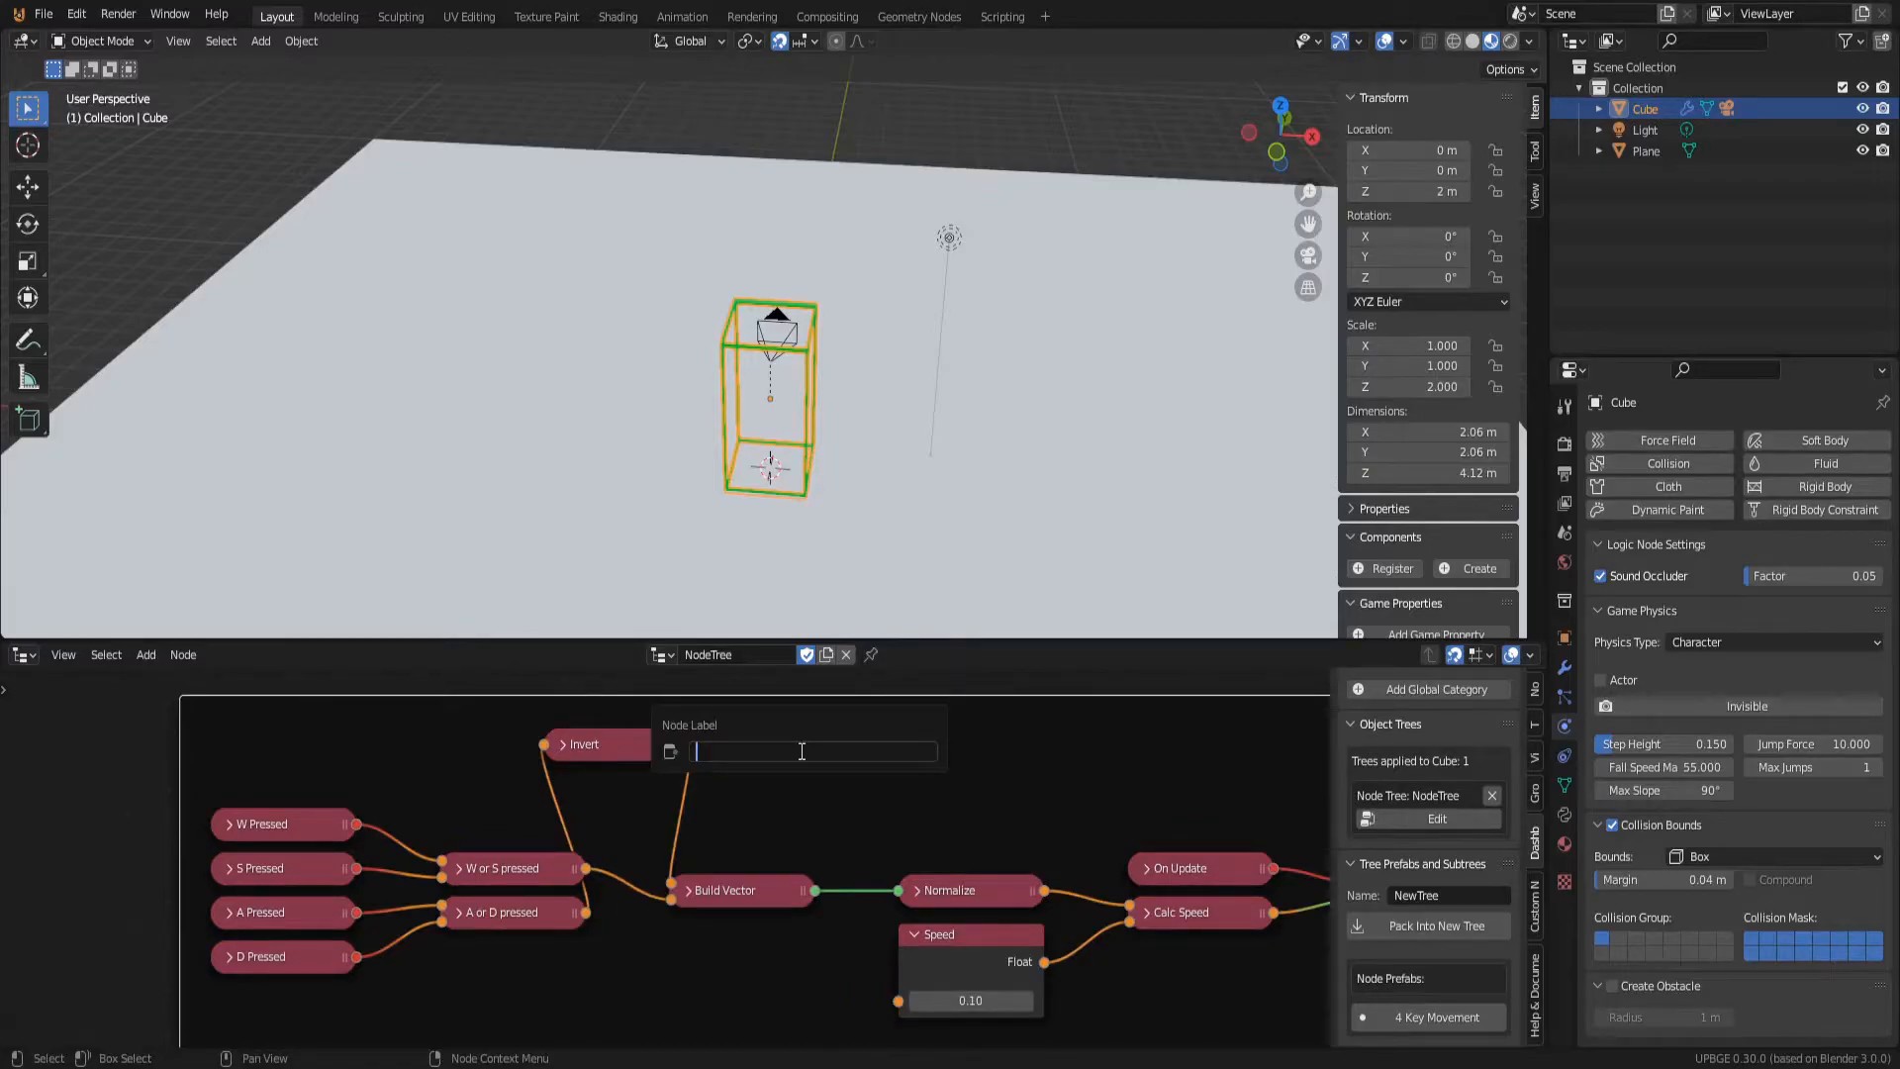
type("Movement")
key("Return")
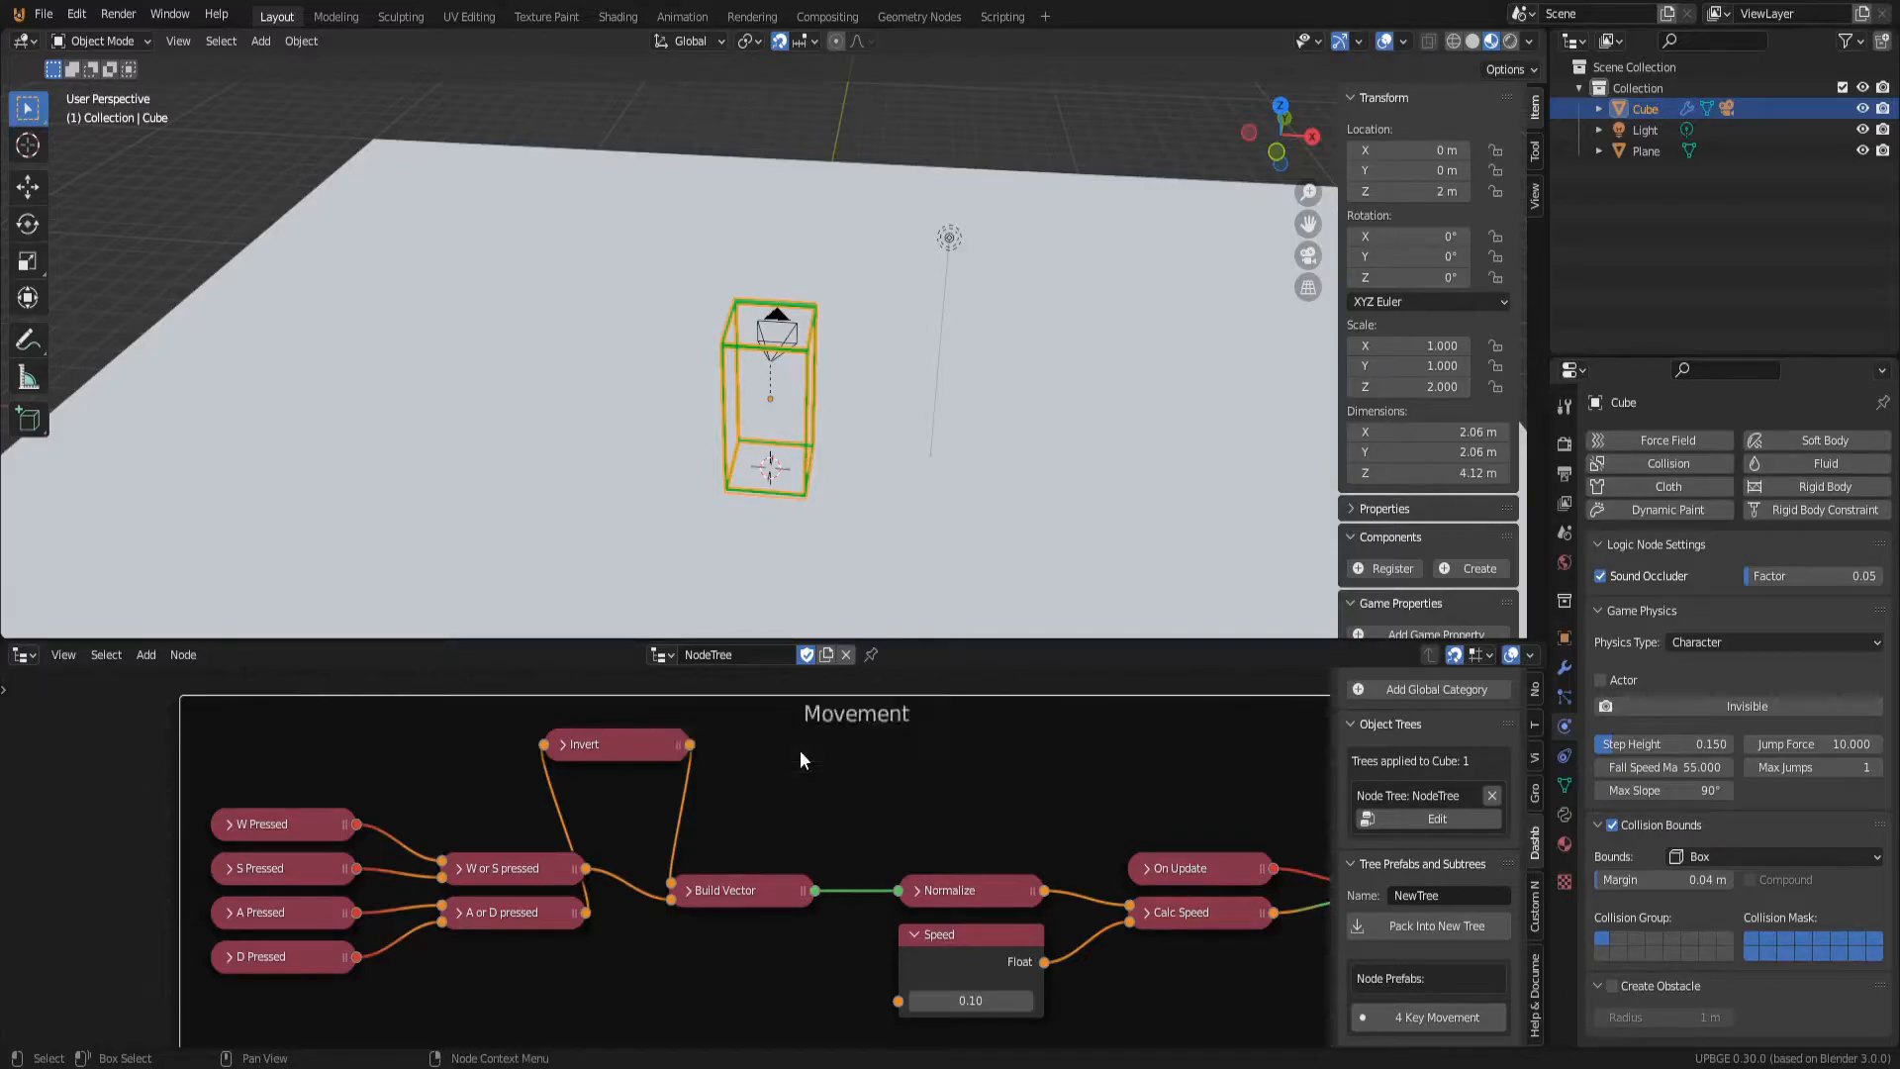
Step: Add a mouse Moved node in the empty space below the Movement frame
scroll(800, 750, "down", 5)
middle_click_drag(821, 832, 780, 757)
scroll(780, 757, "up", 2)
key("shift+a")
left_click(626, 562)
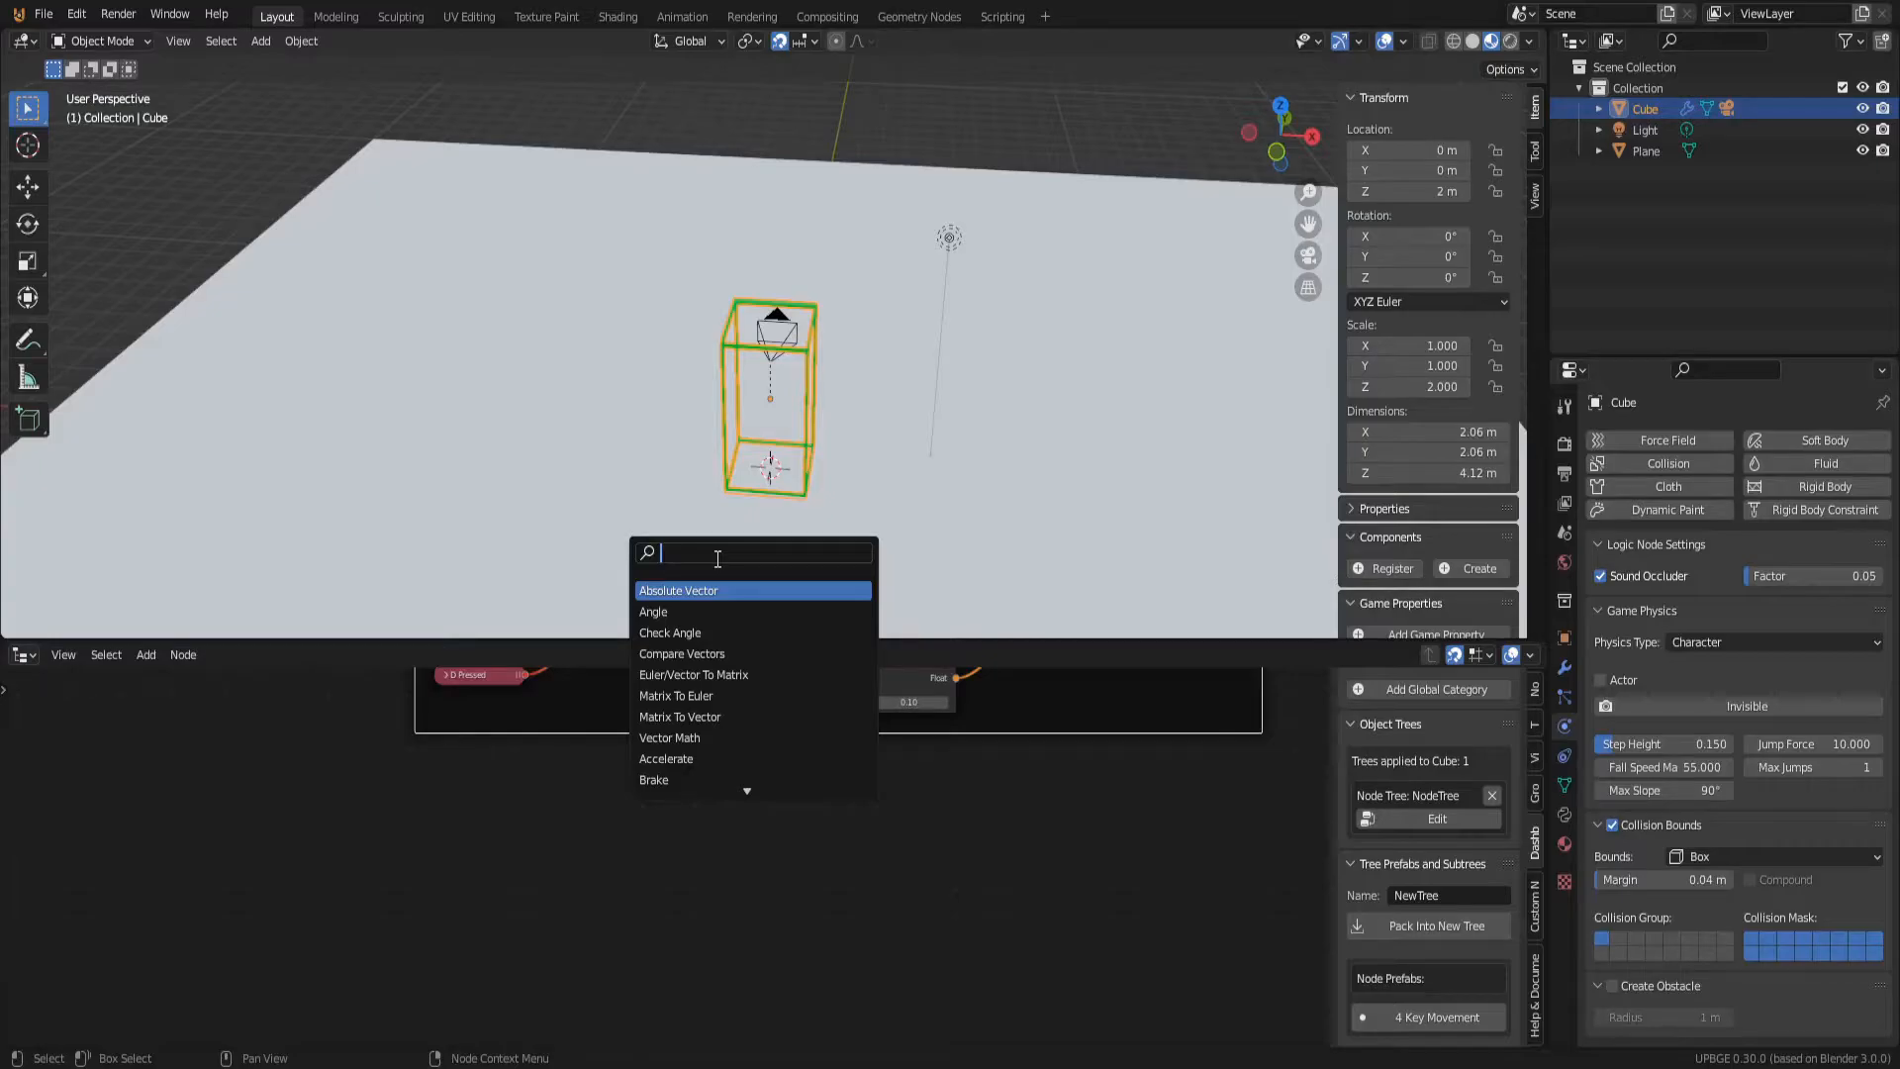
key("shift+a")
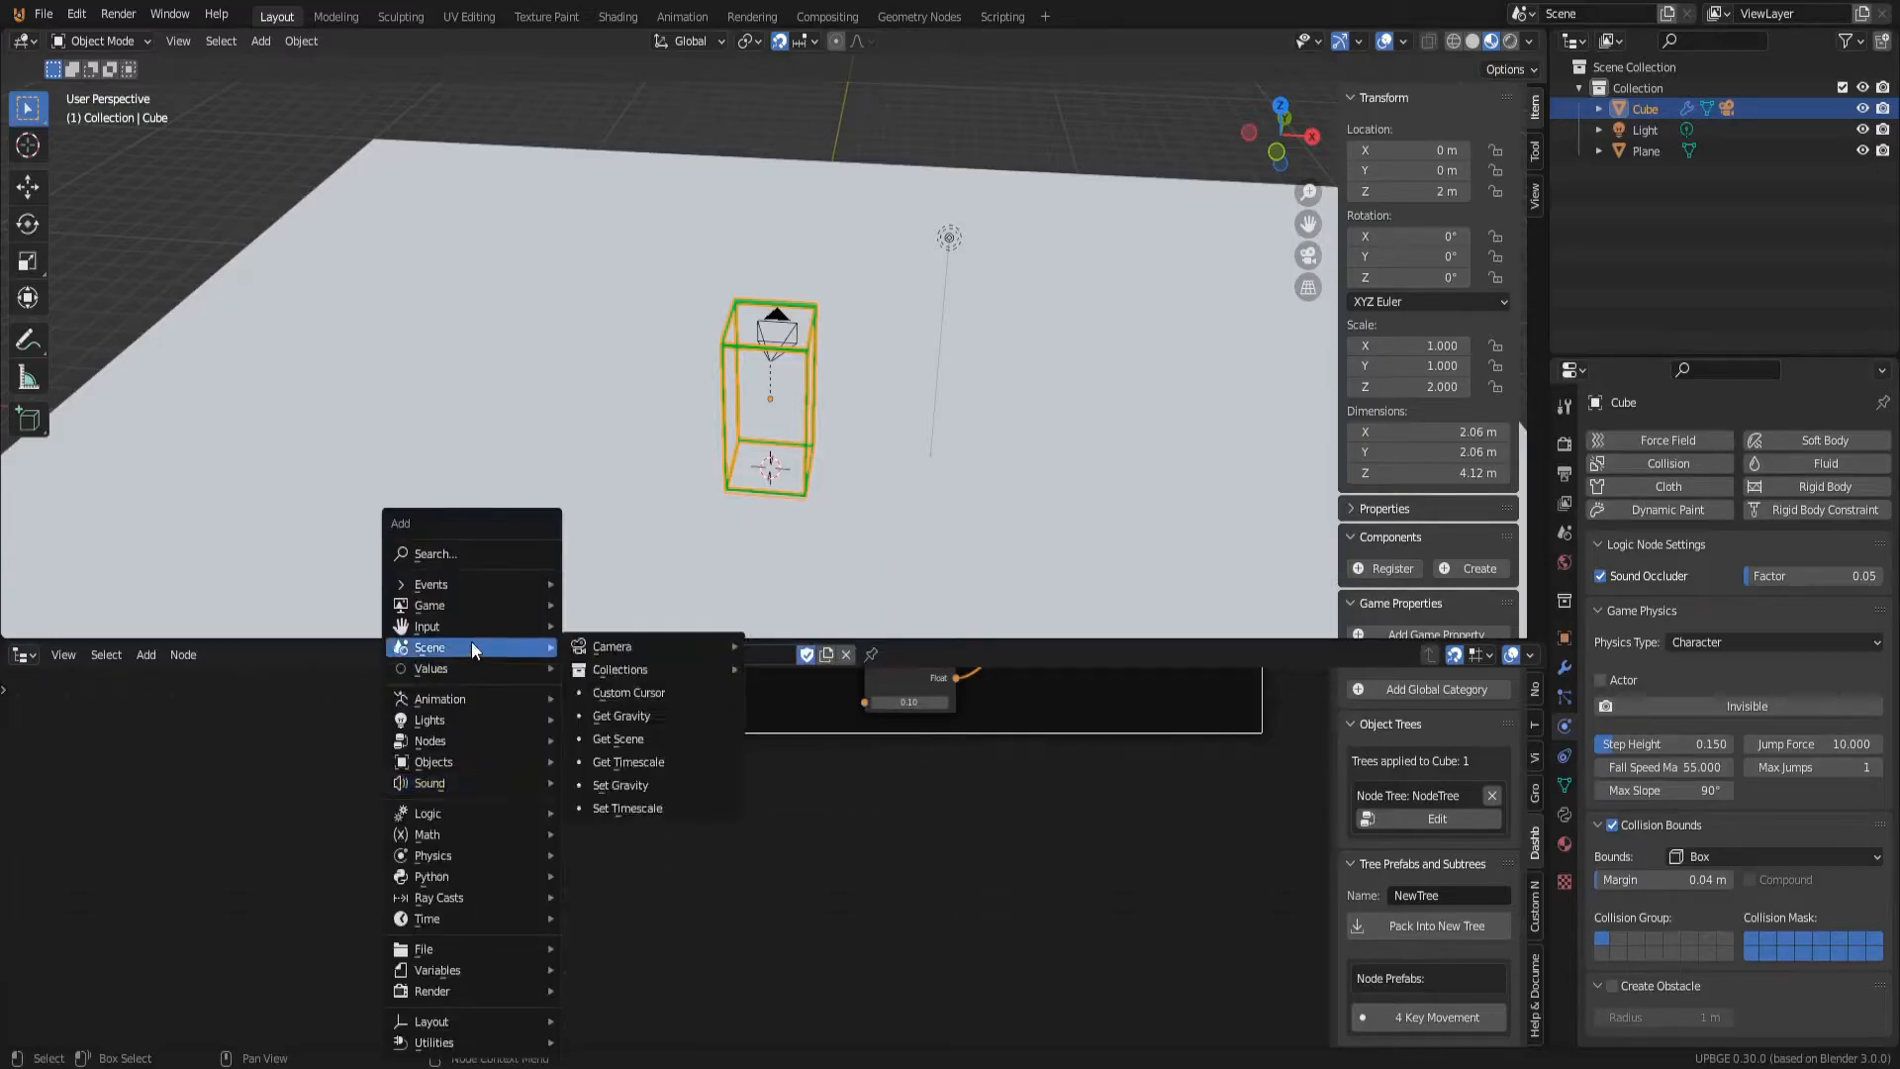
mouse_move(473, 627)
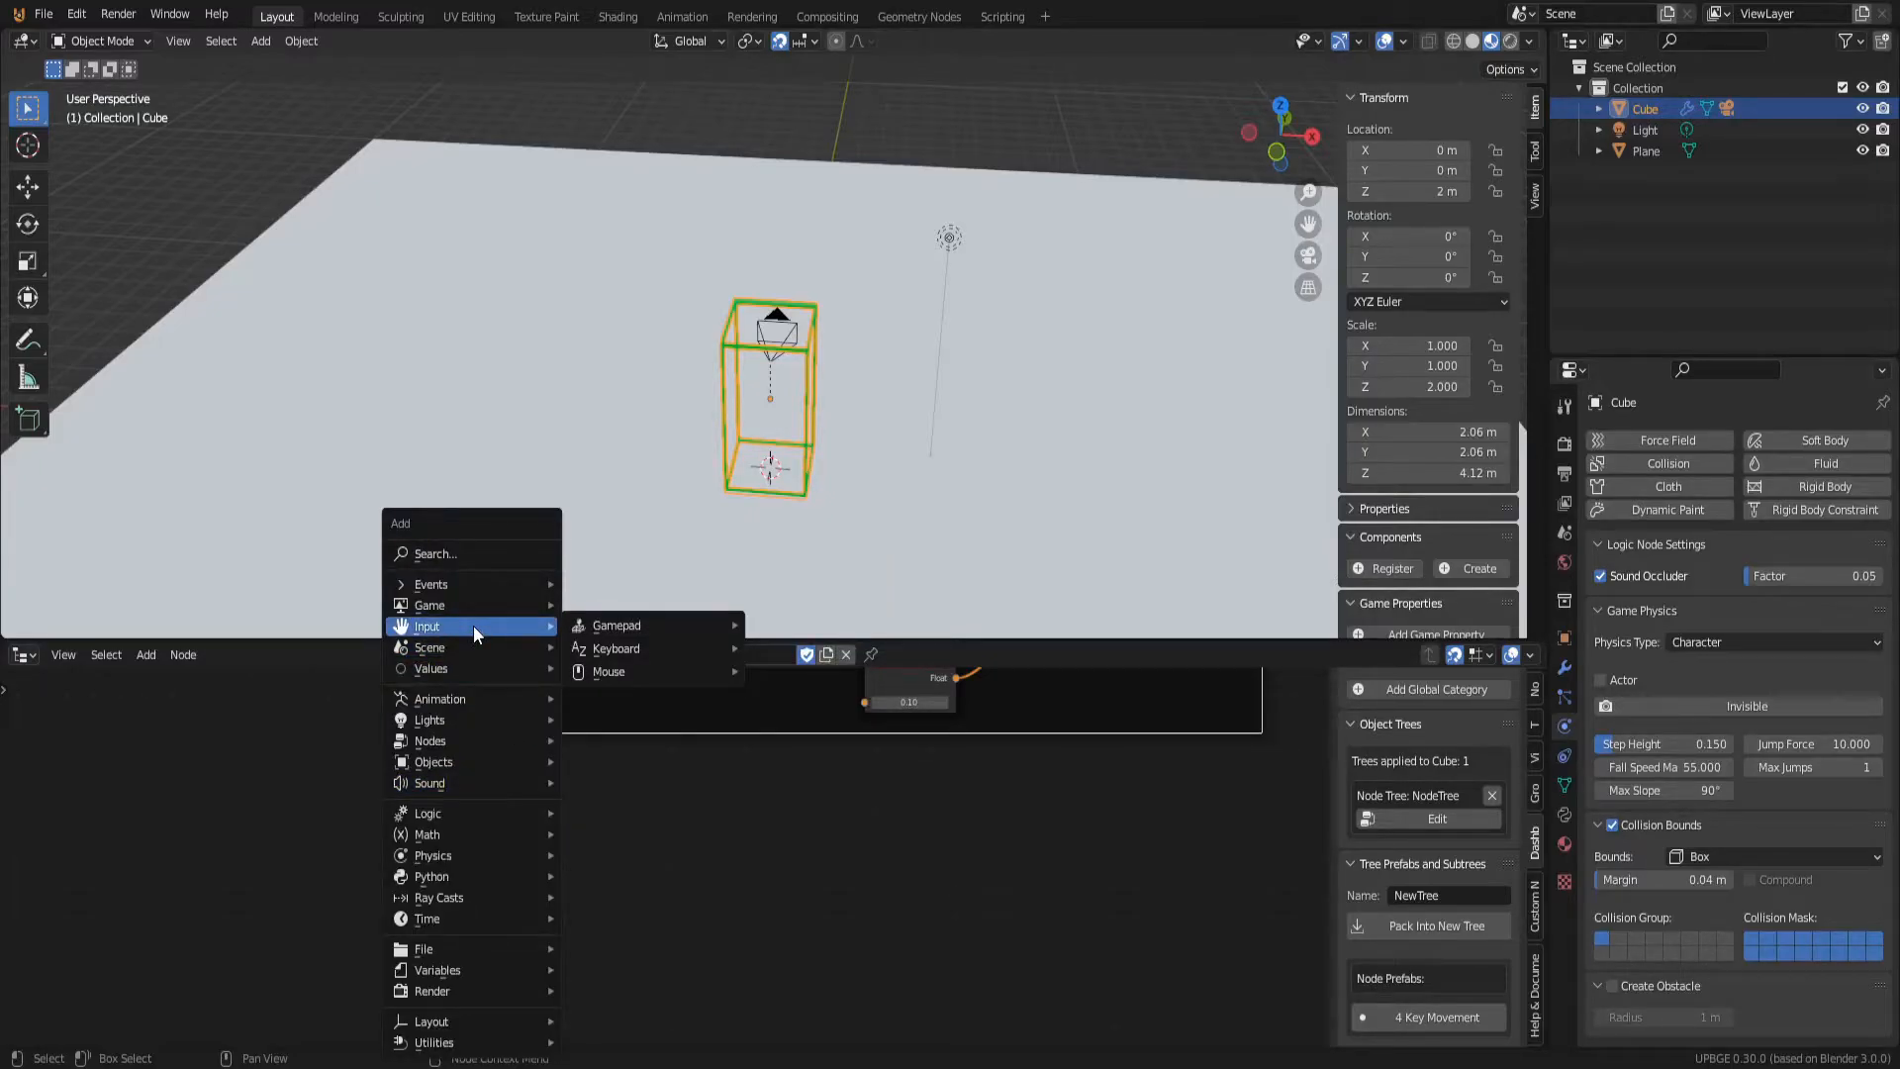
mouse_move(605, 628)
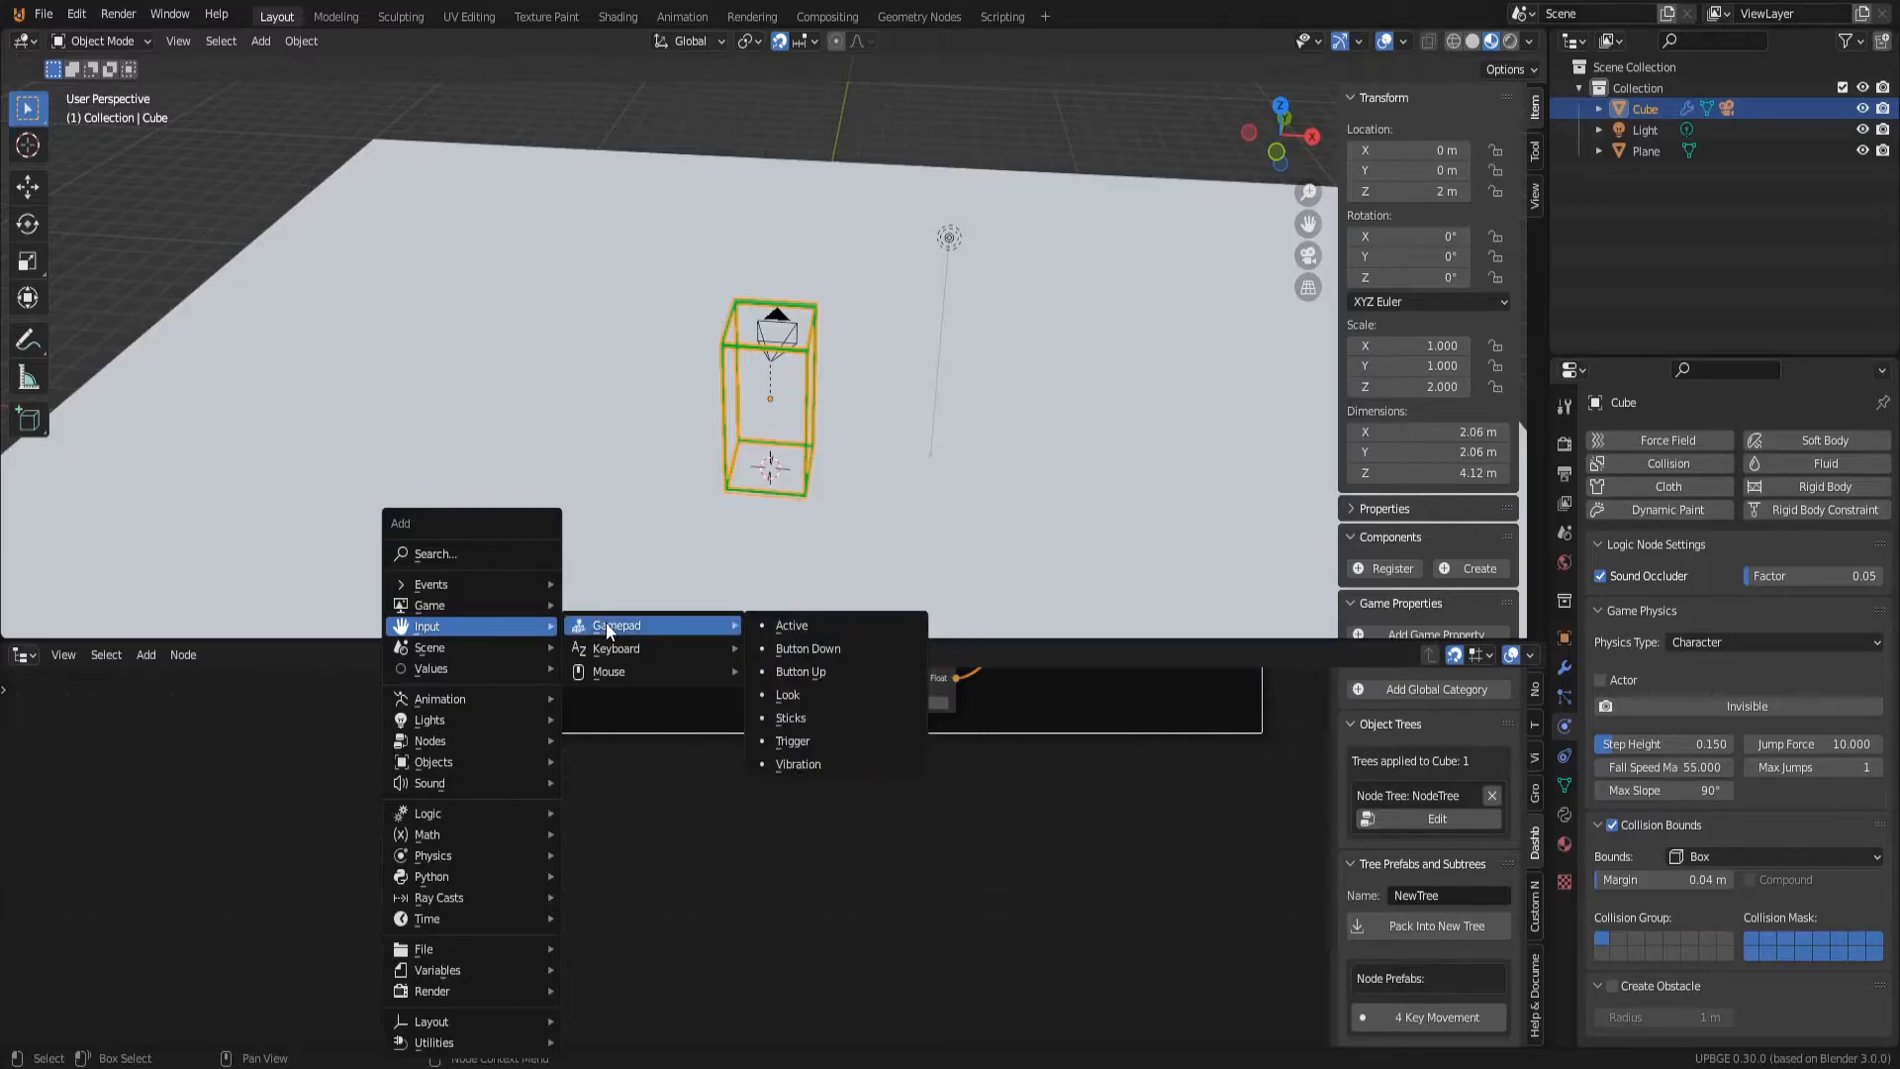
mouse_move(614, 673)
left_click(814, 787)
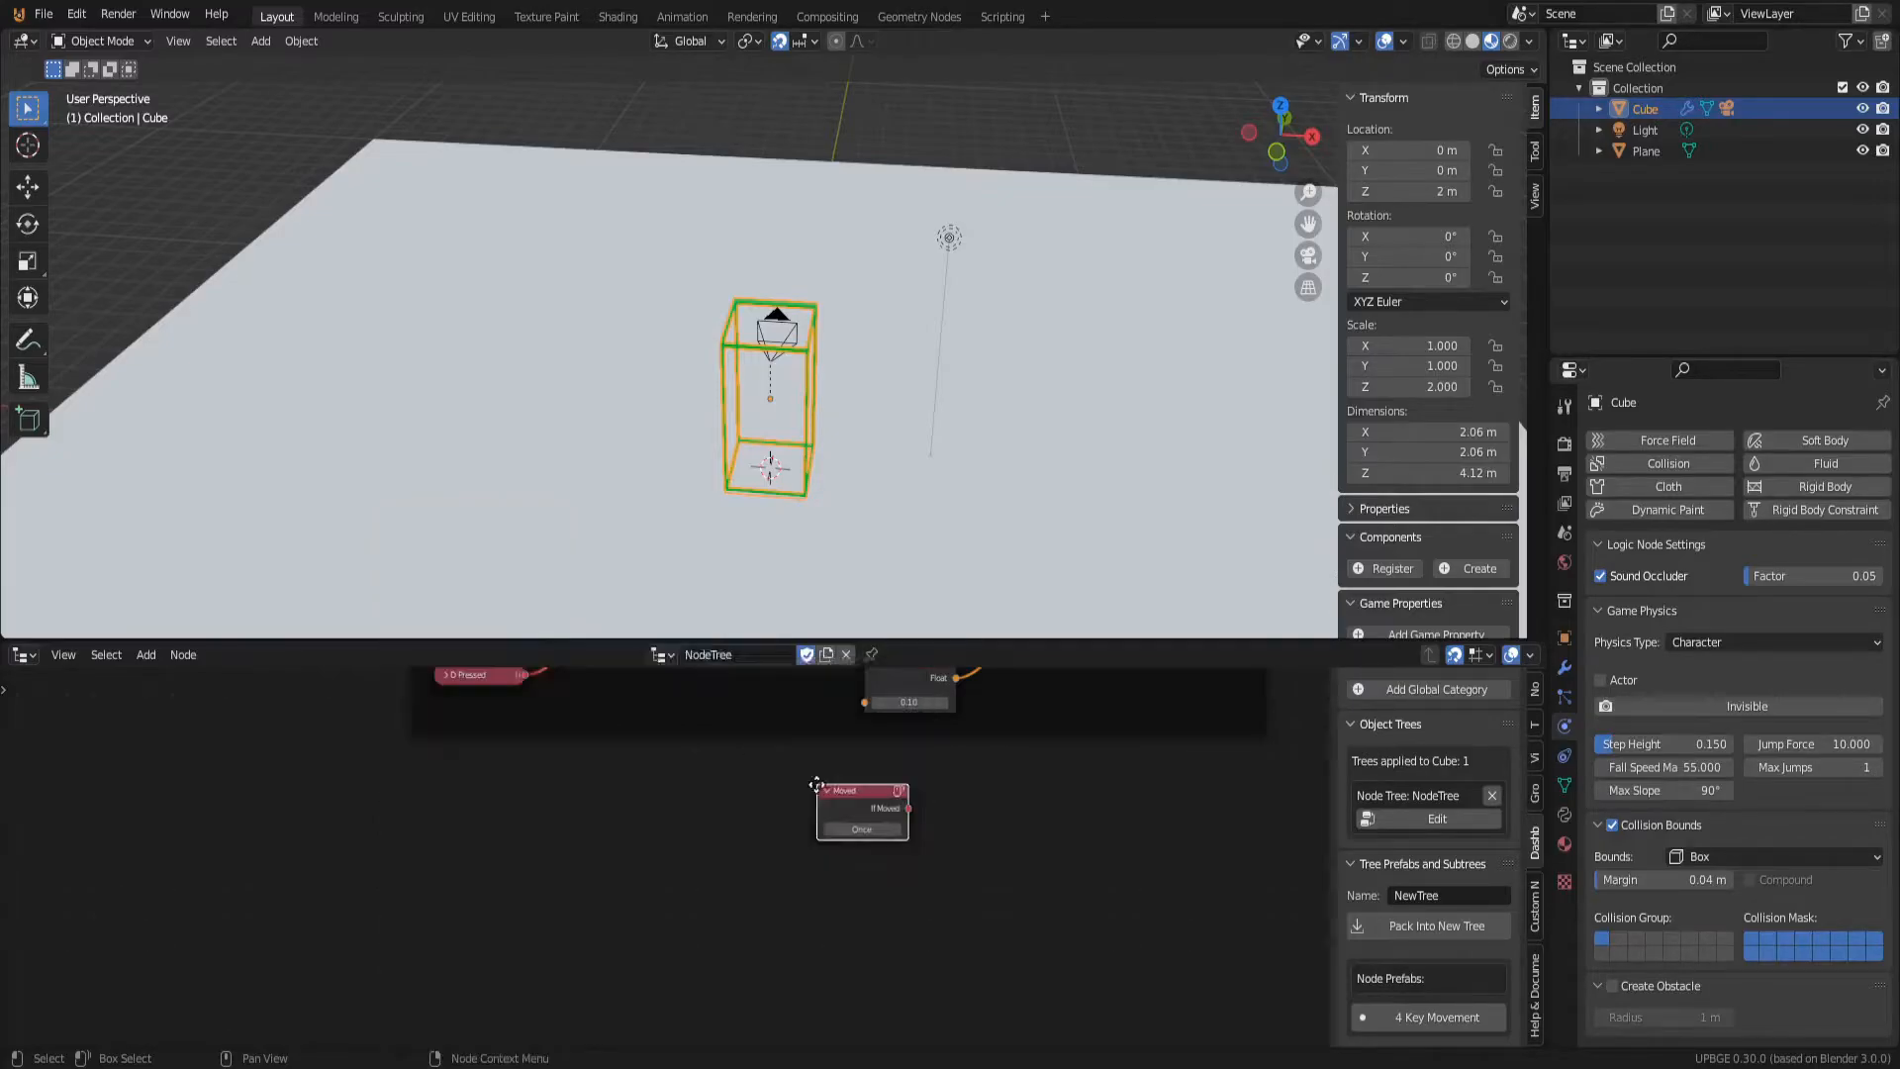
left_click(796, 794)
Step: Add a mouse Look node beside the Moved node and connect If Moved to its Condition input
key("shift+a")
mouse_move(770, 623)
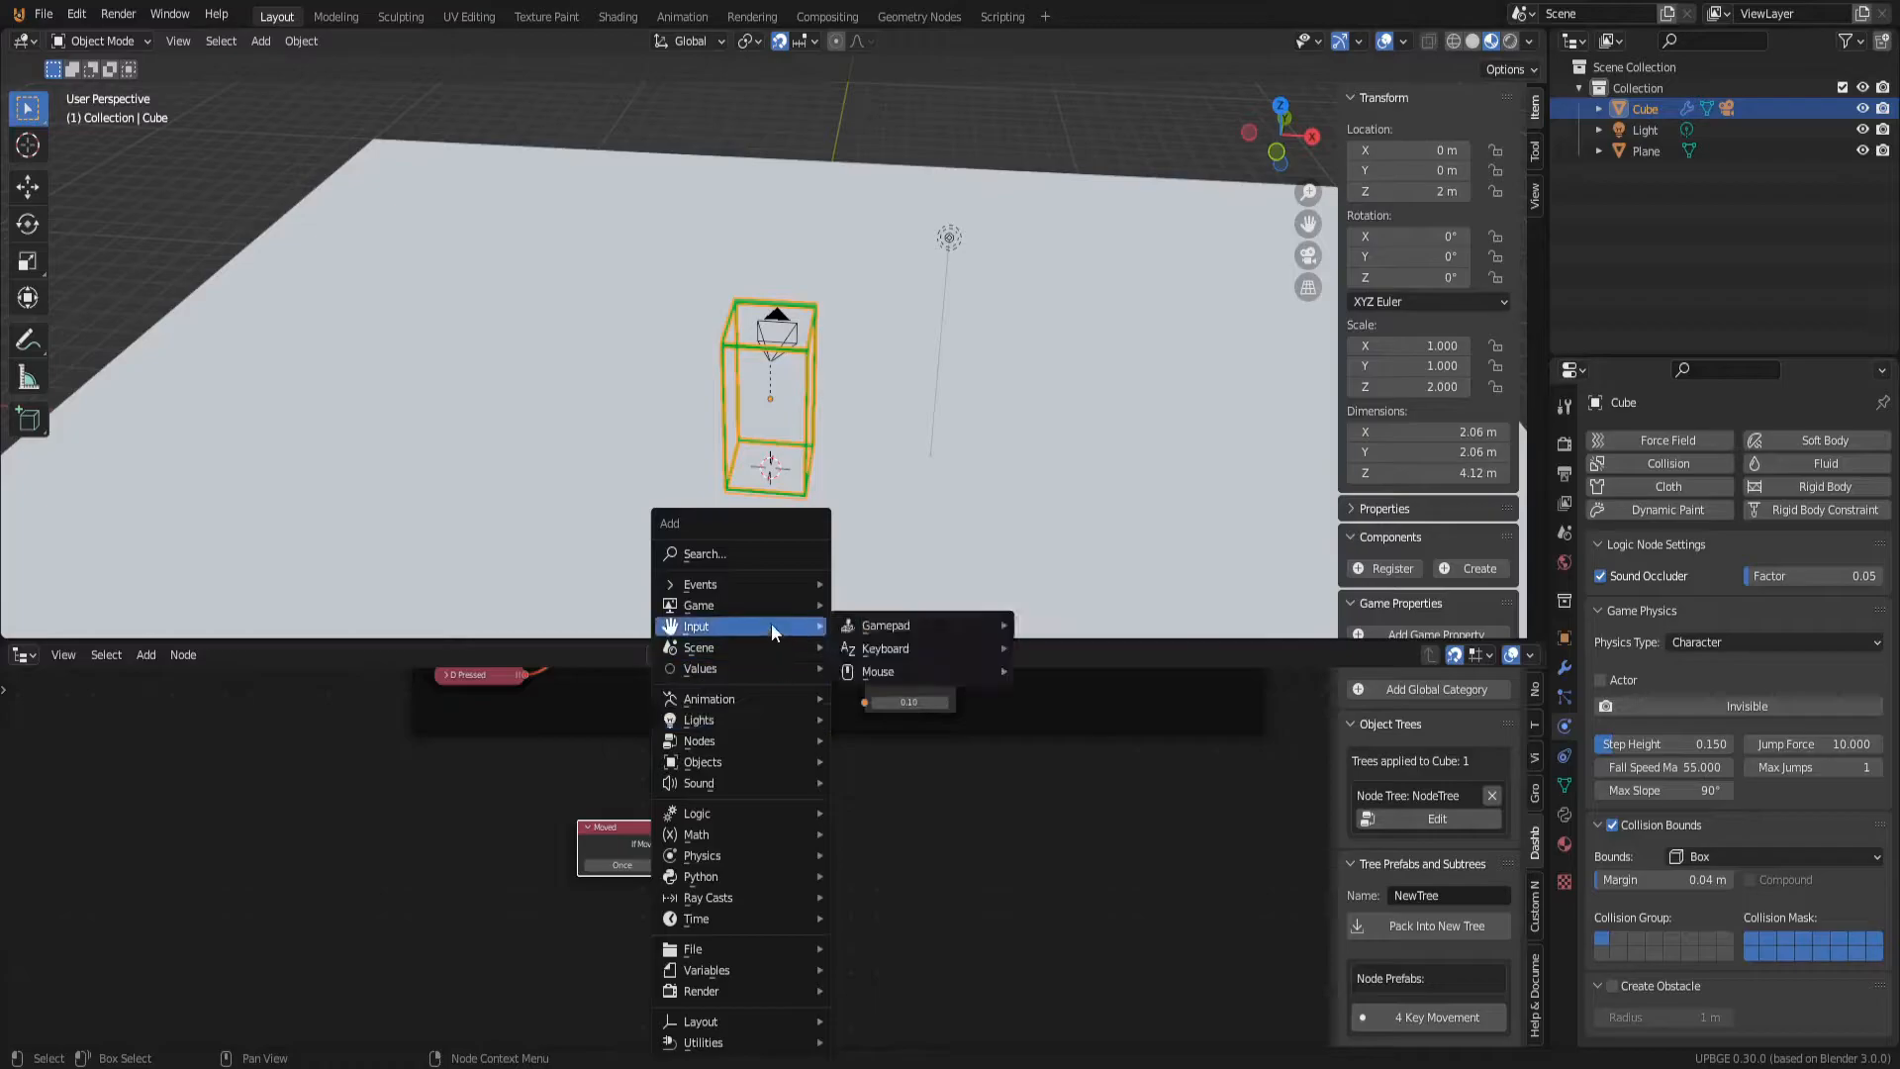
mouse_move(929, 671)
left_click(1057, 764)
left_click(908, 797)
left_click_drag(669, 844, 865, 840)
Step: Set the Look node's Main Object to Cube and its Head to Camera
scroll(905, 819, "up", 5)
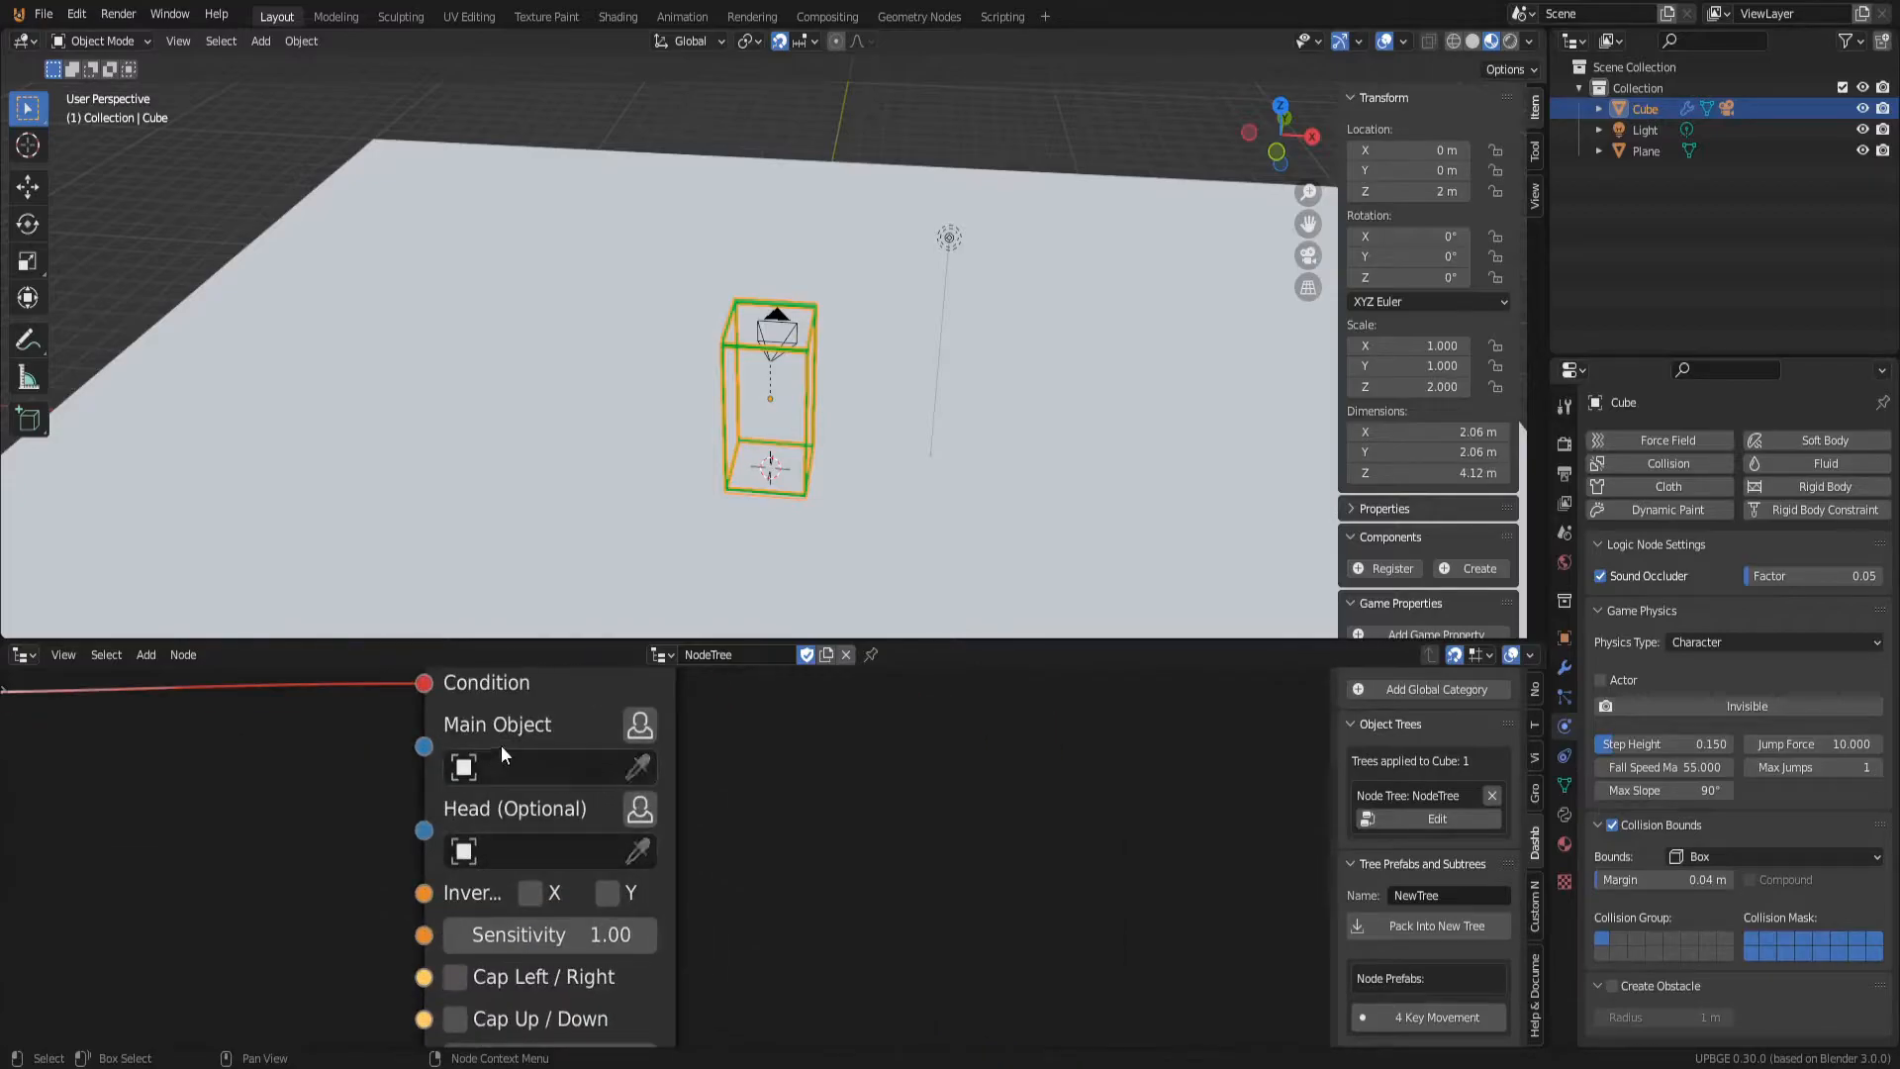
left_click(555, 765)
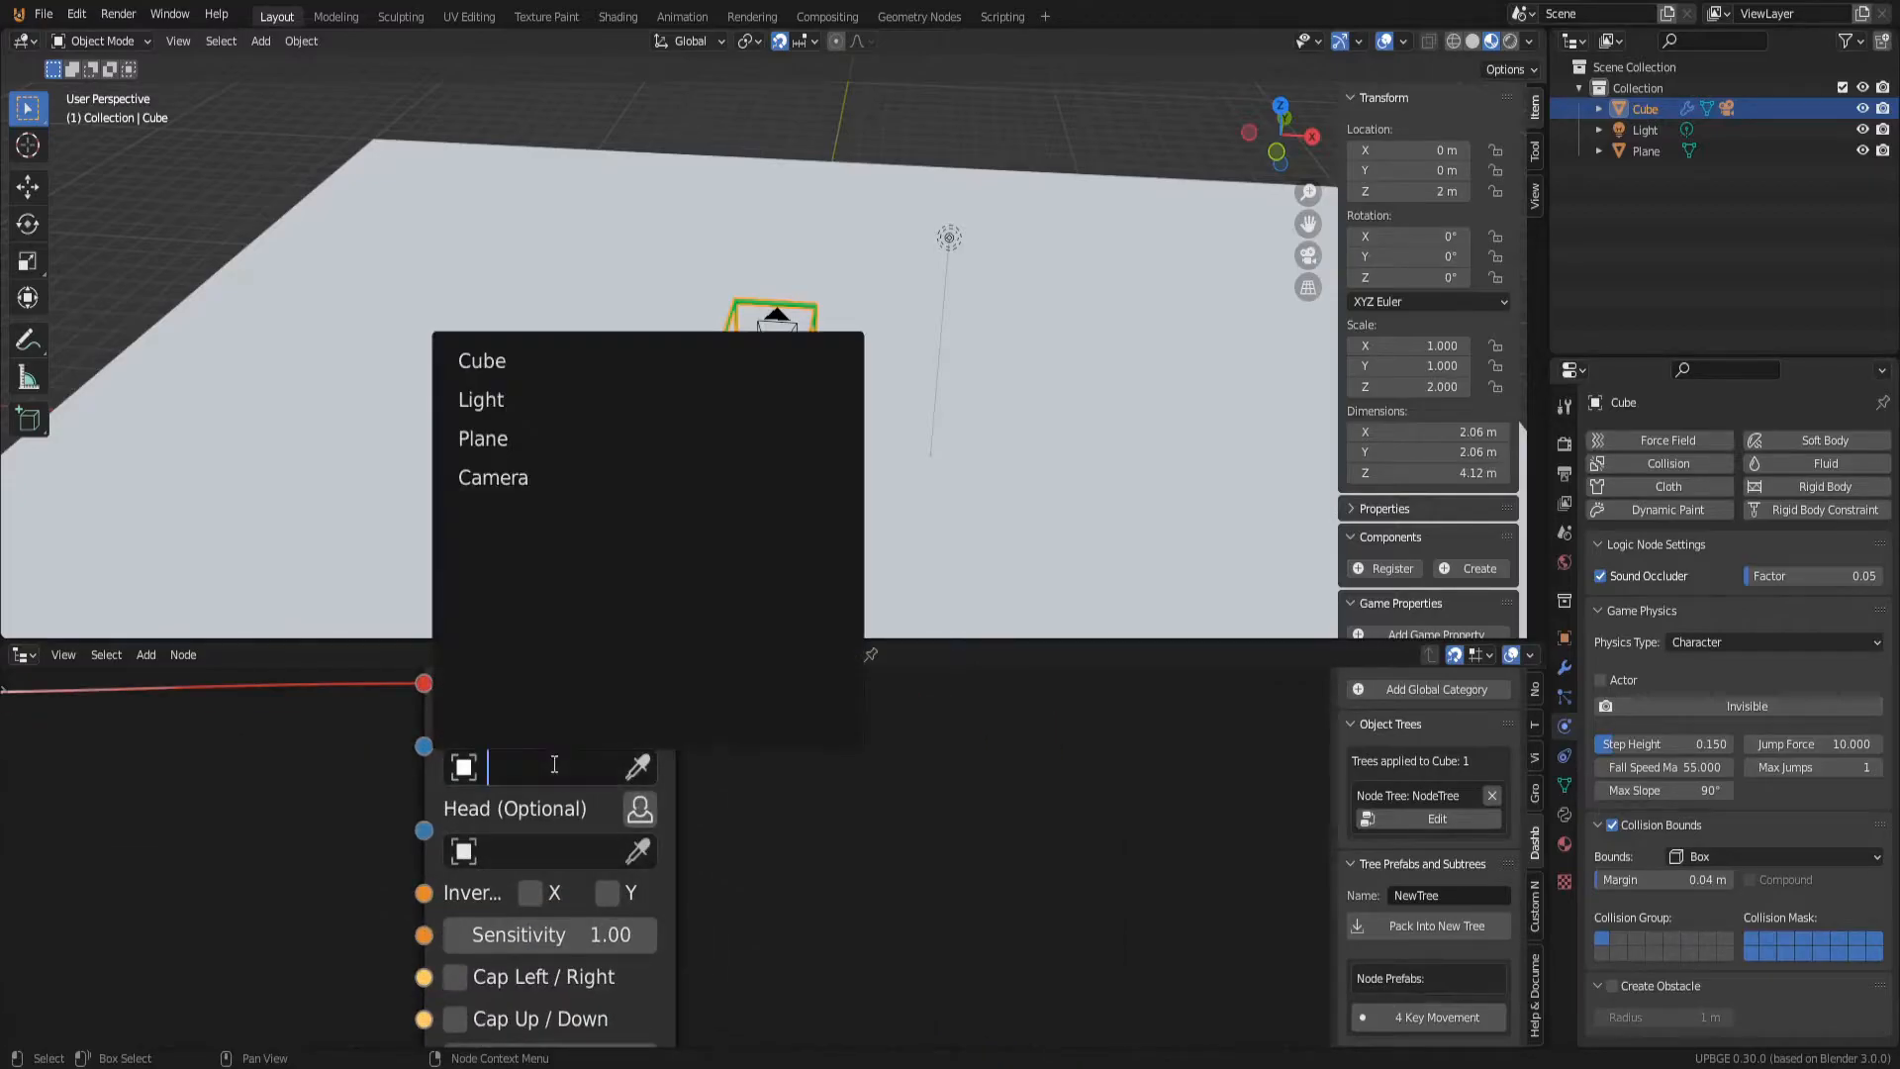
left_click(515, 362)
left_click(555, 847)
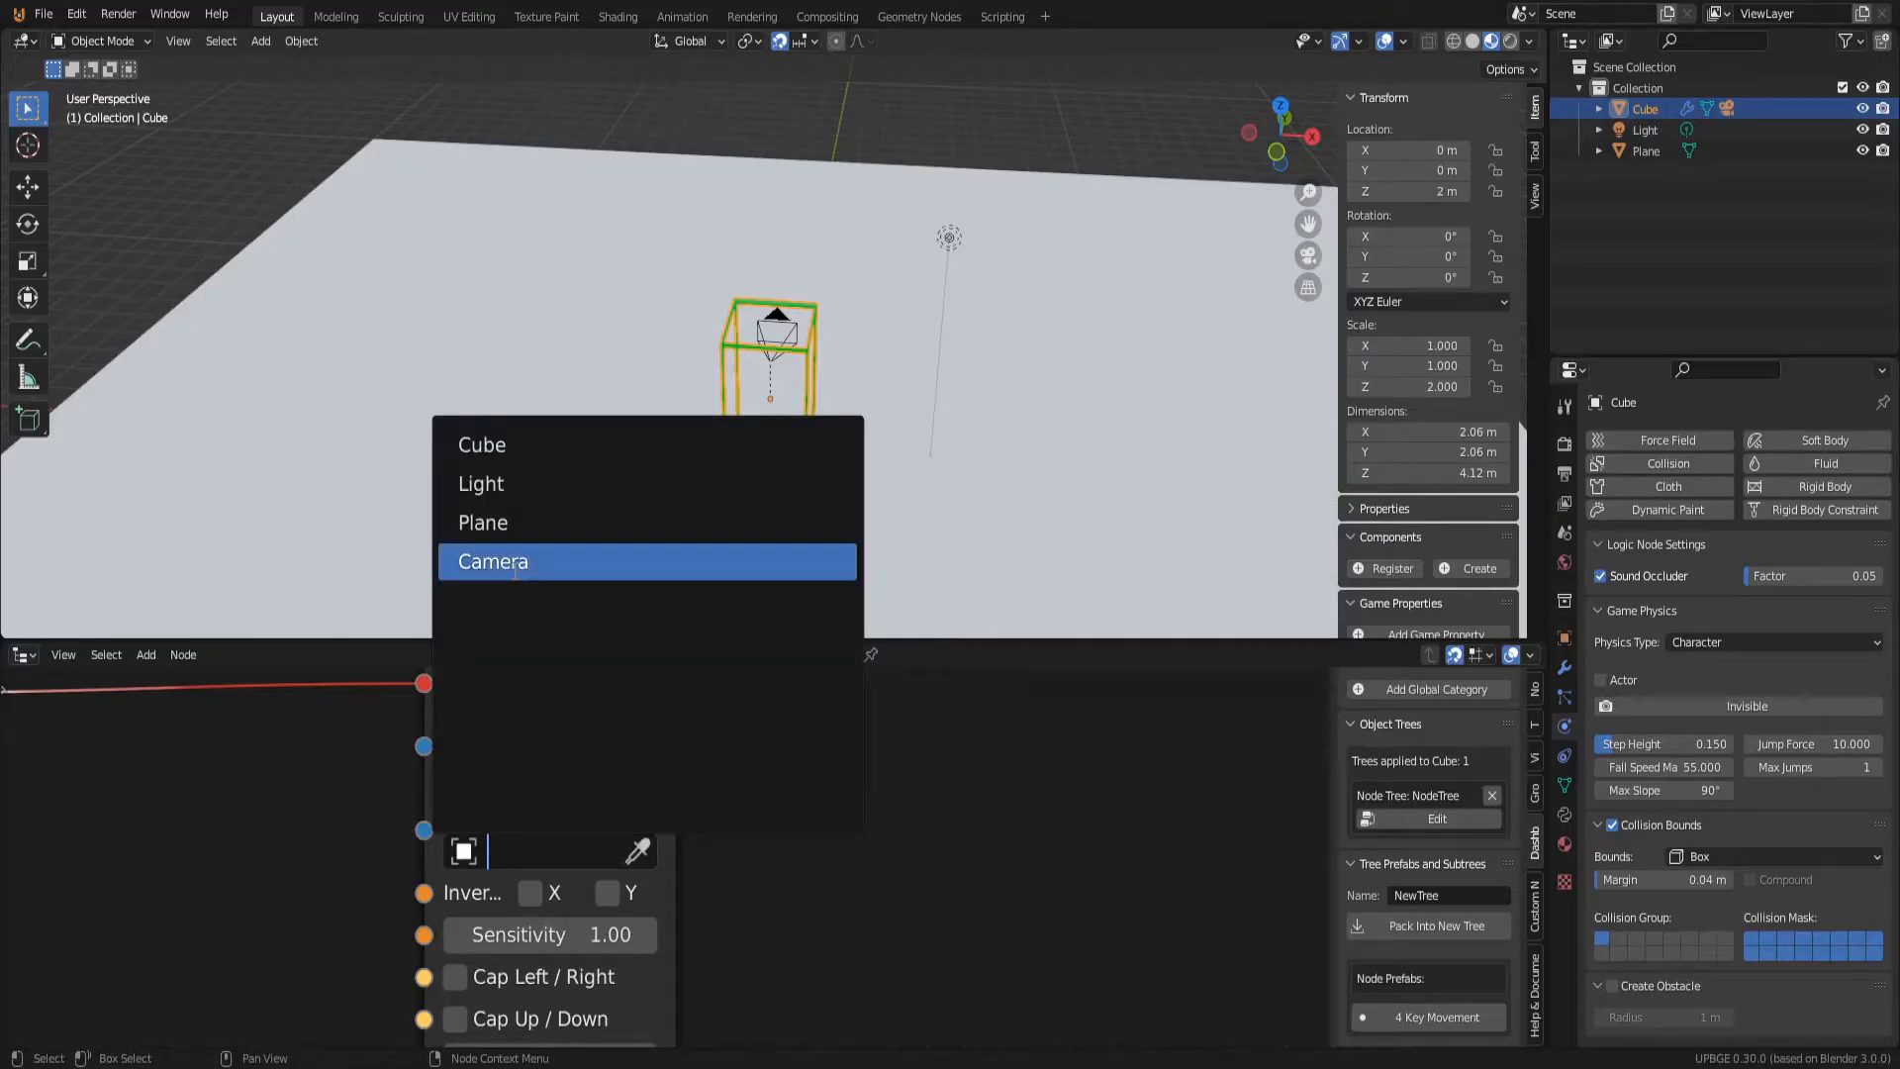
left_click(515, 561)
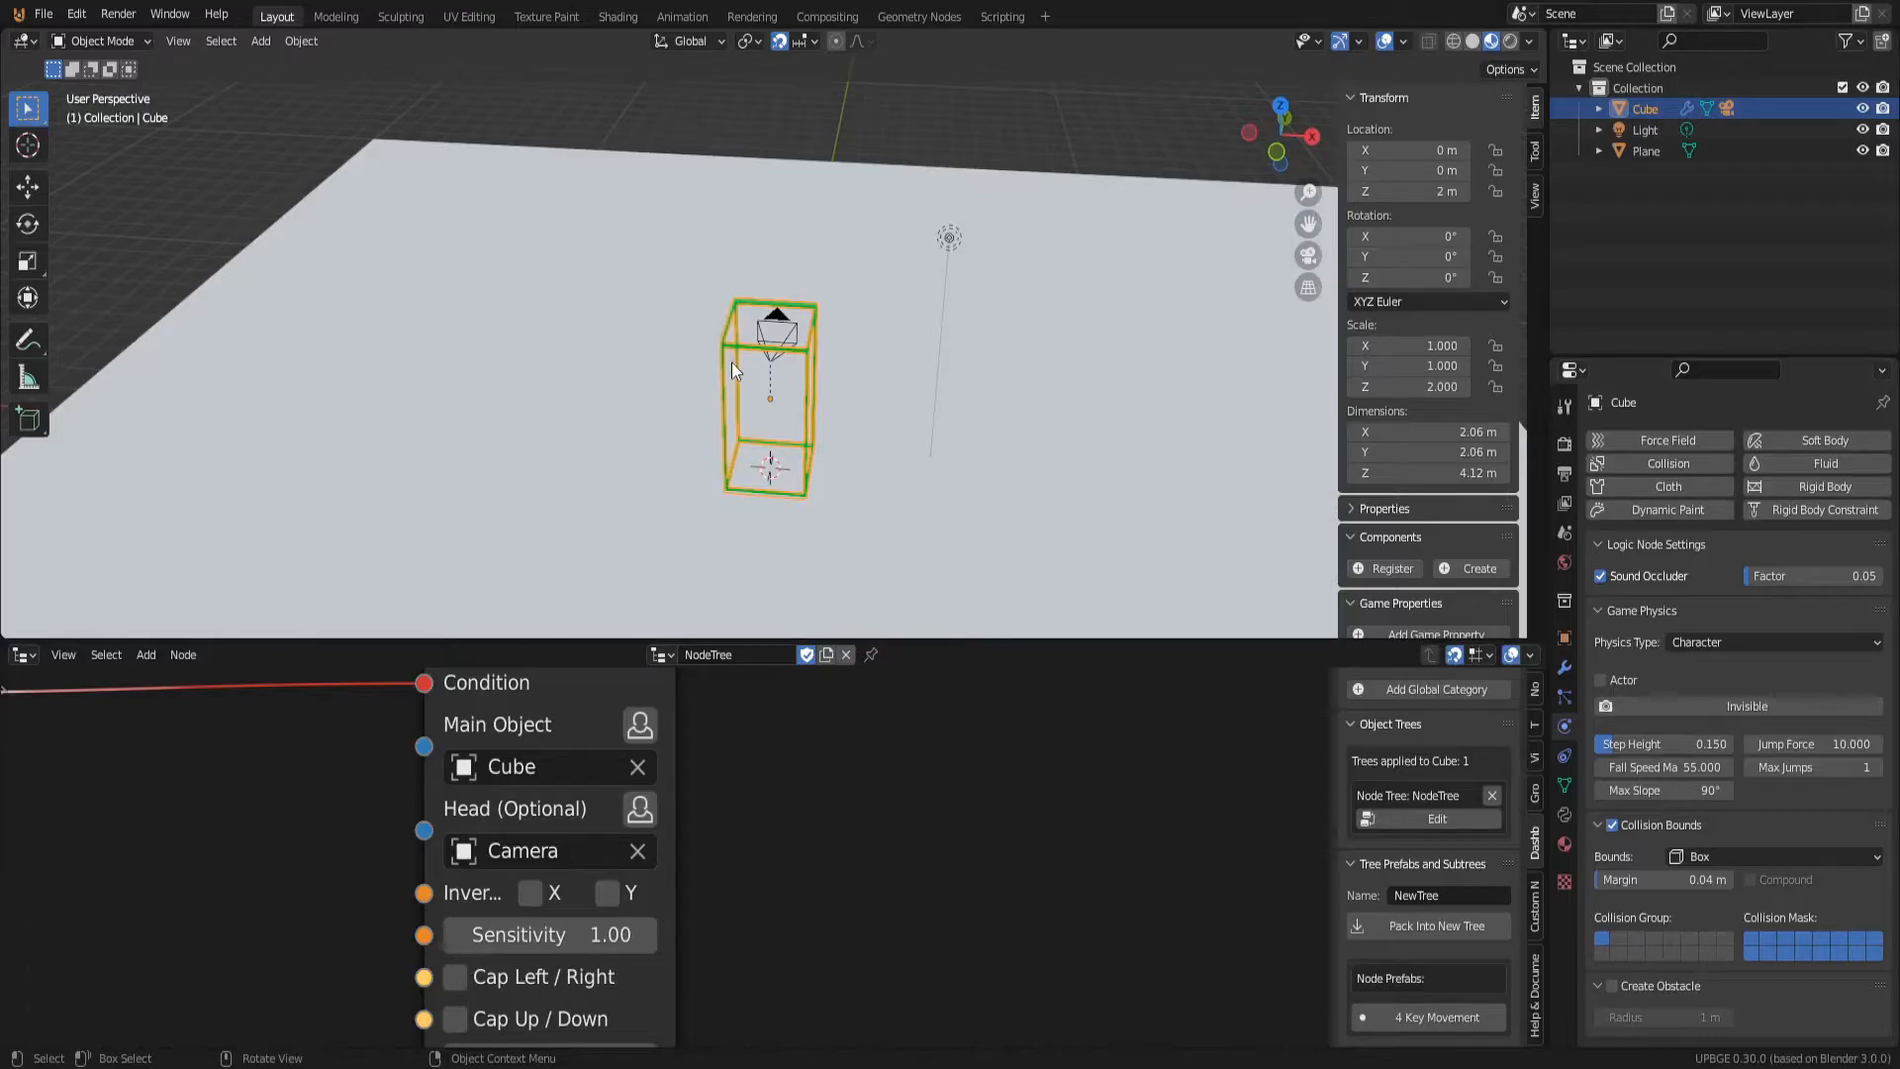
Step: Set the camera's focal length to 15 mm and run the game briefly from the camera view
key("KP_0")
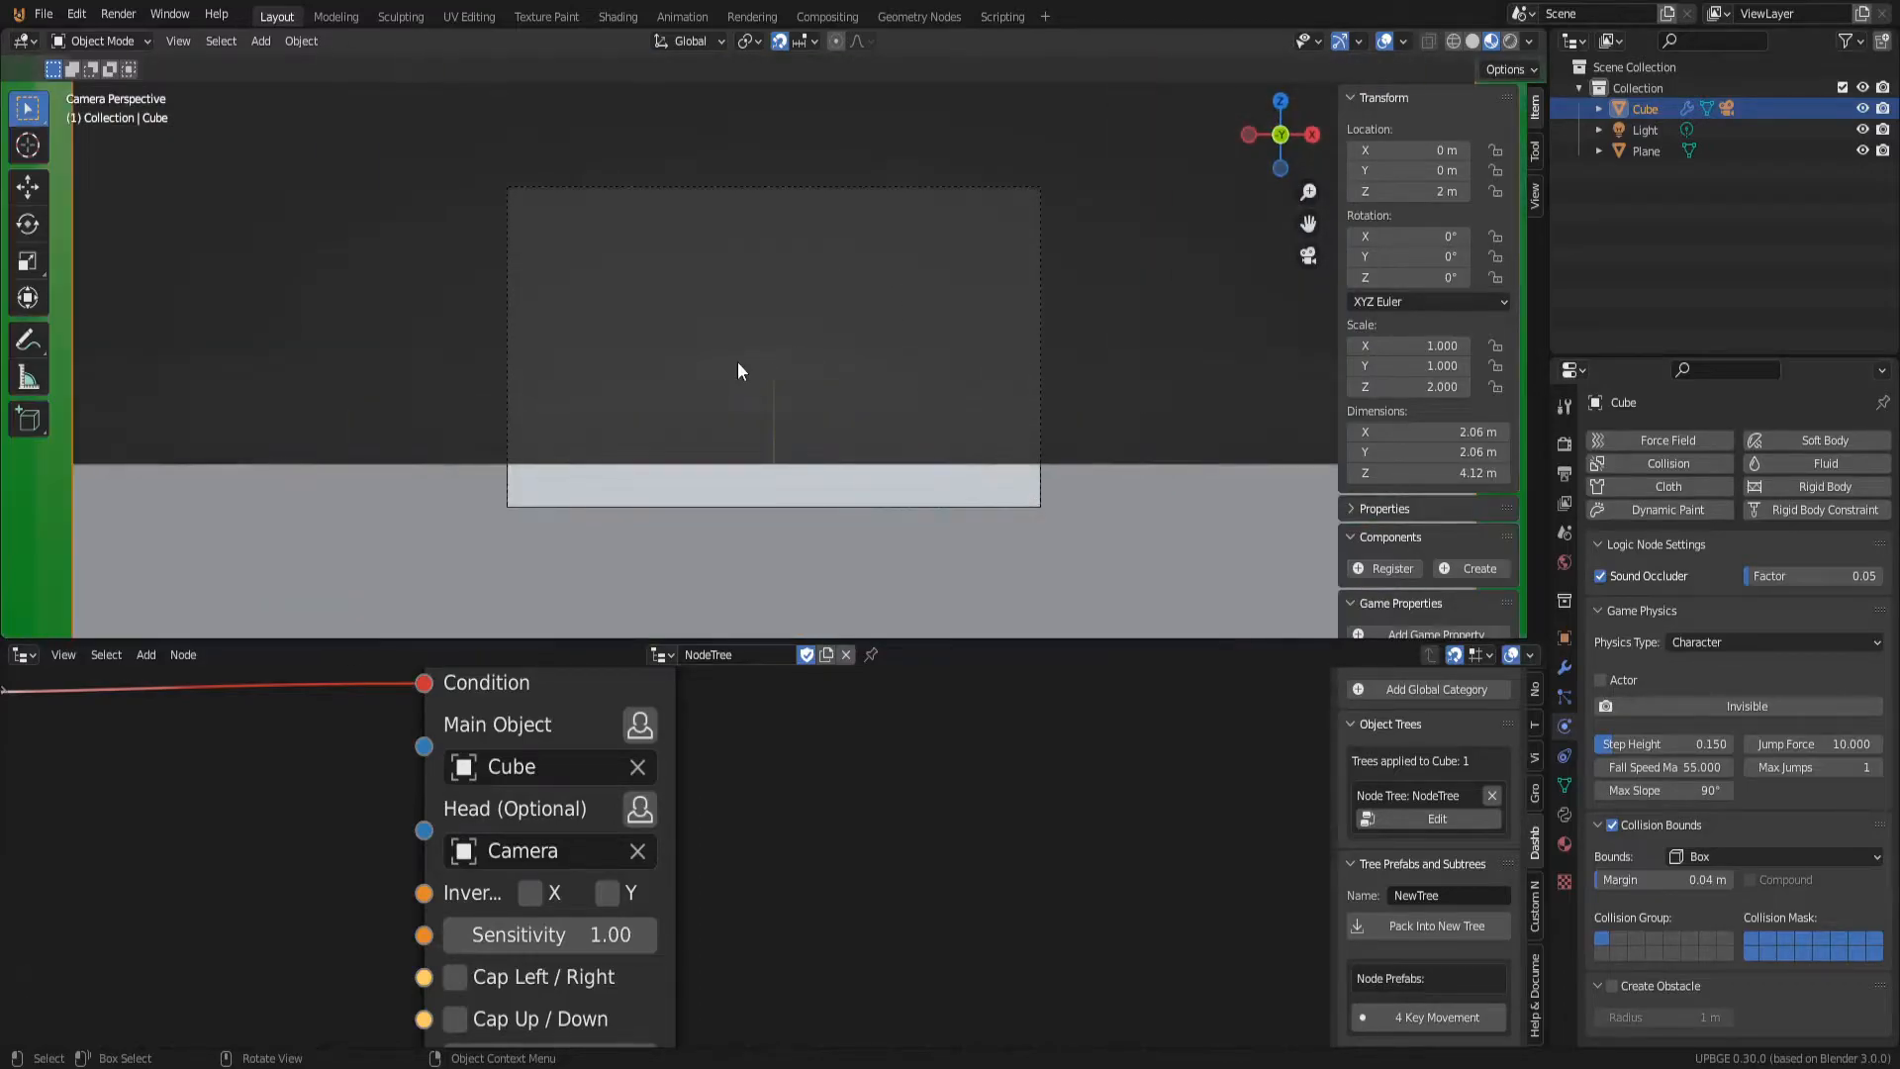
left_click(1157, 394)
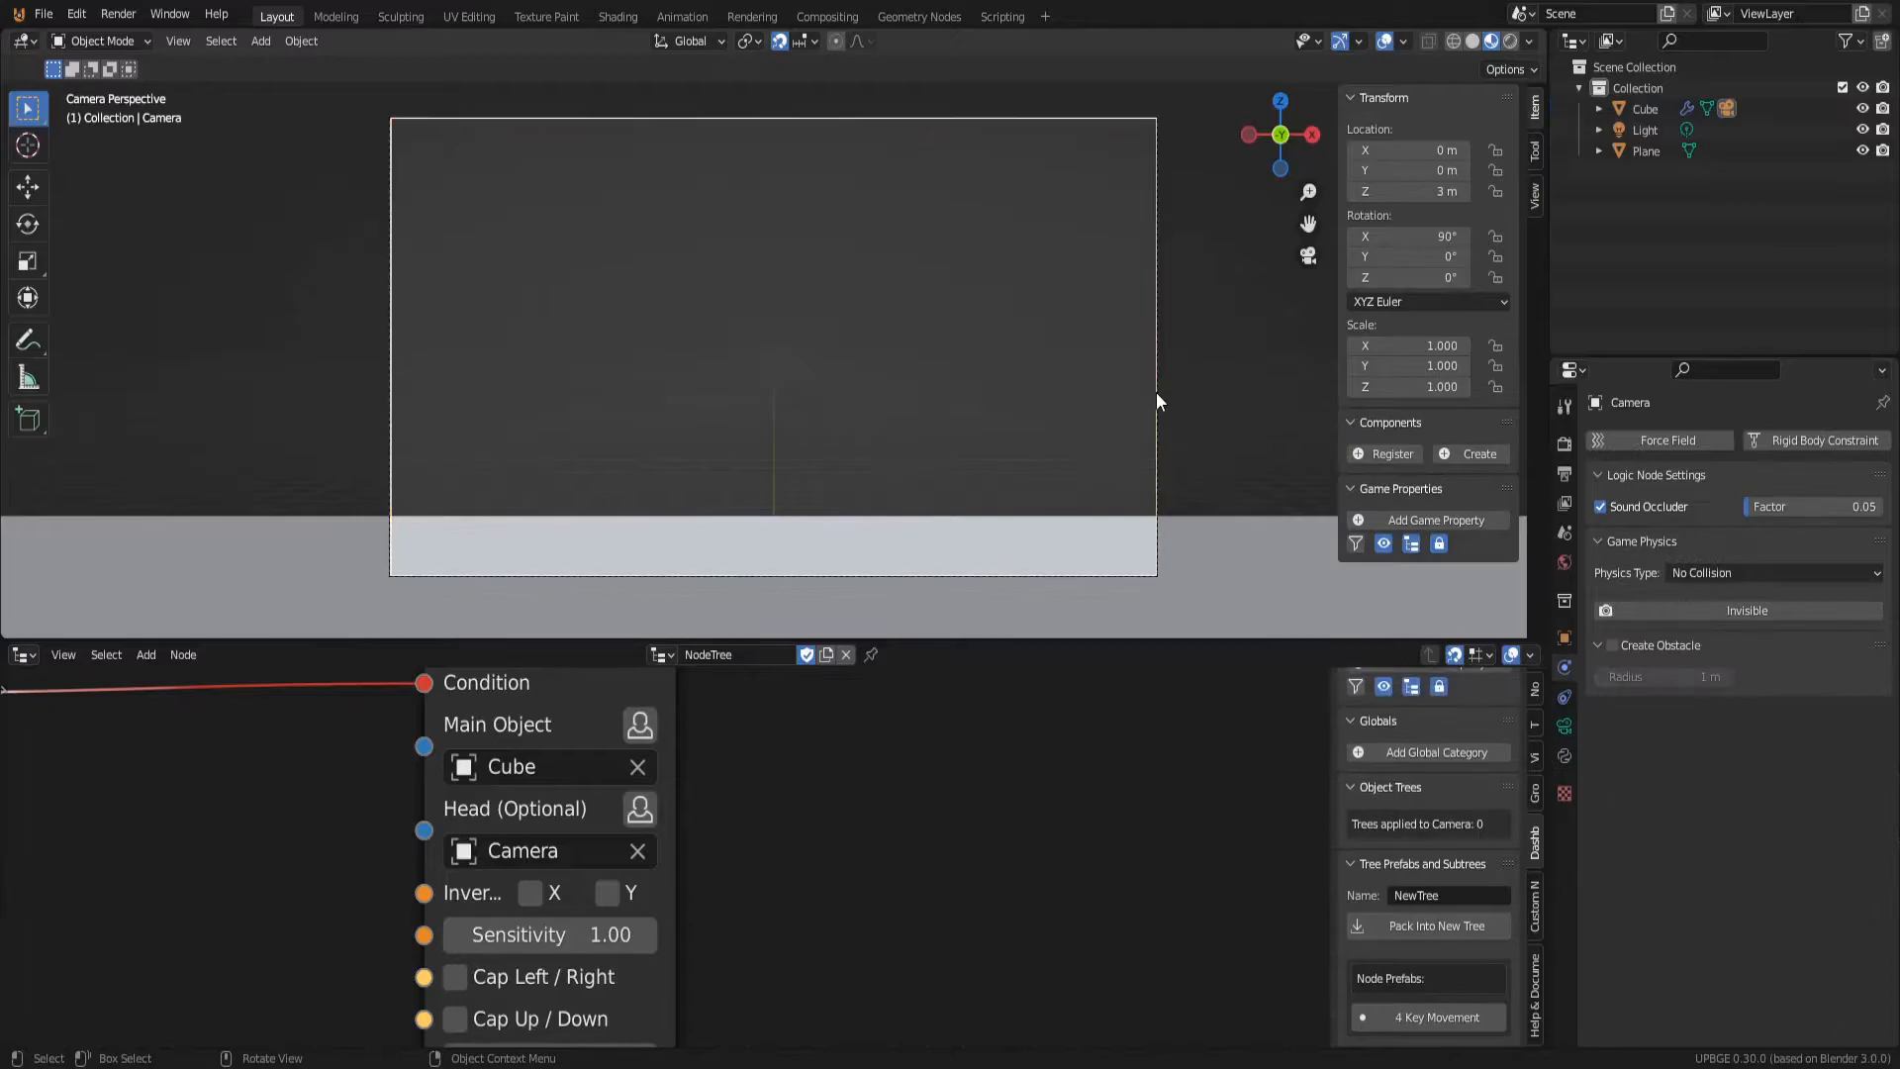
left_click(1564, 754)
left_click(1564, 731)
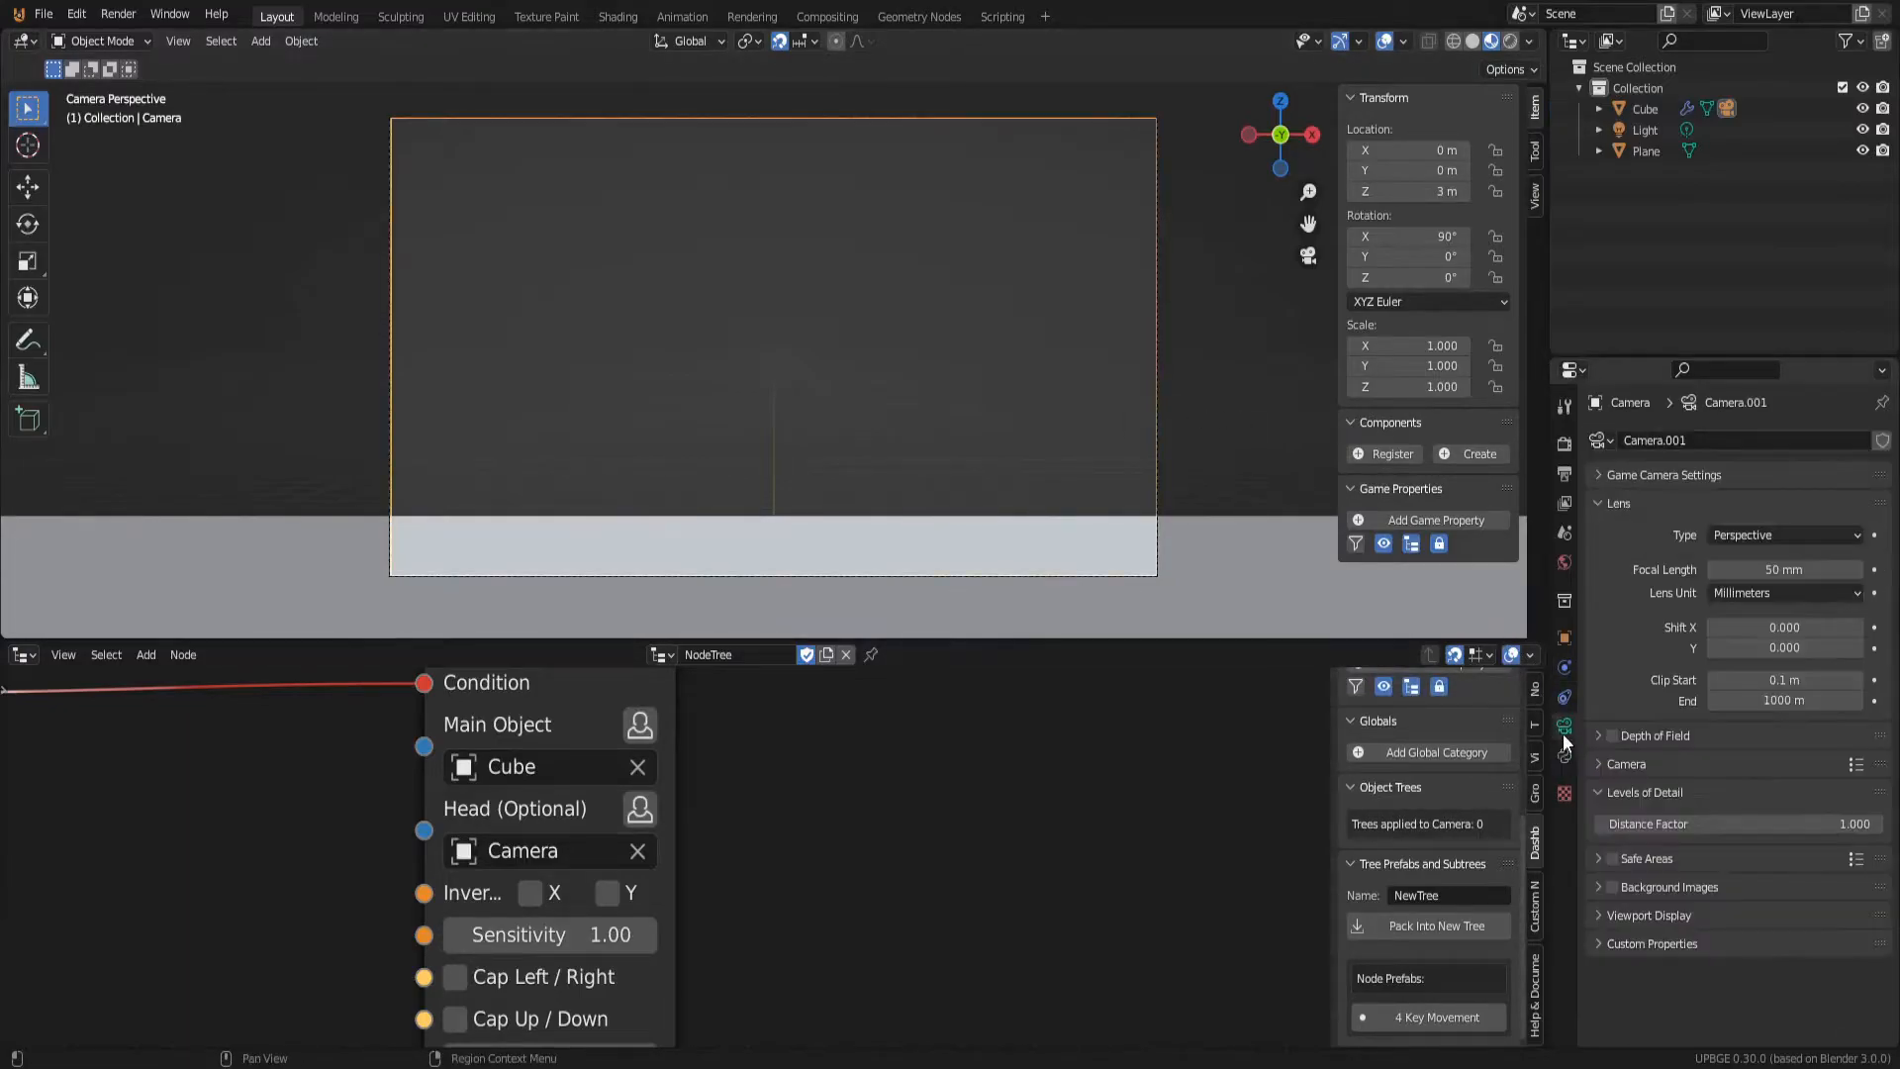
left_click(1759, 569)
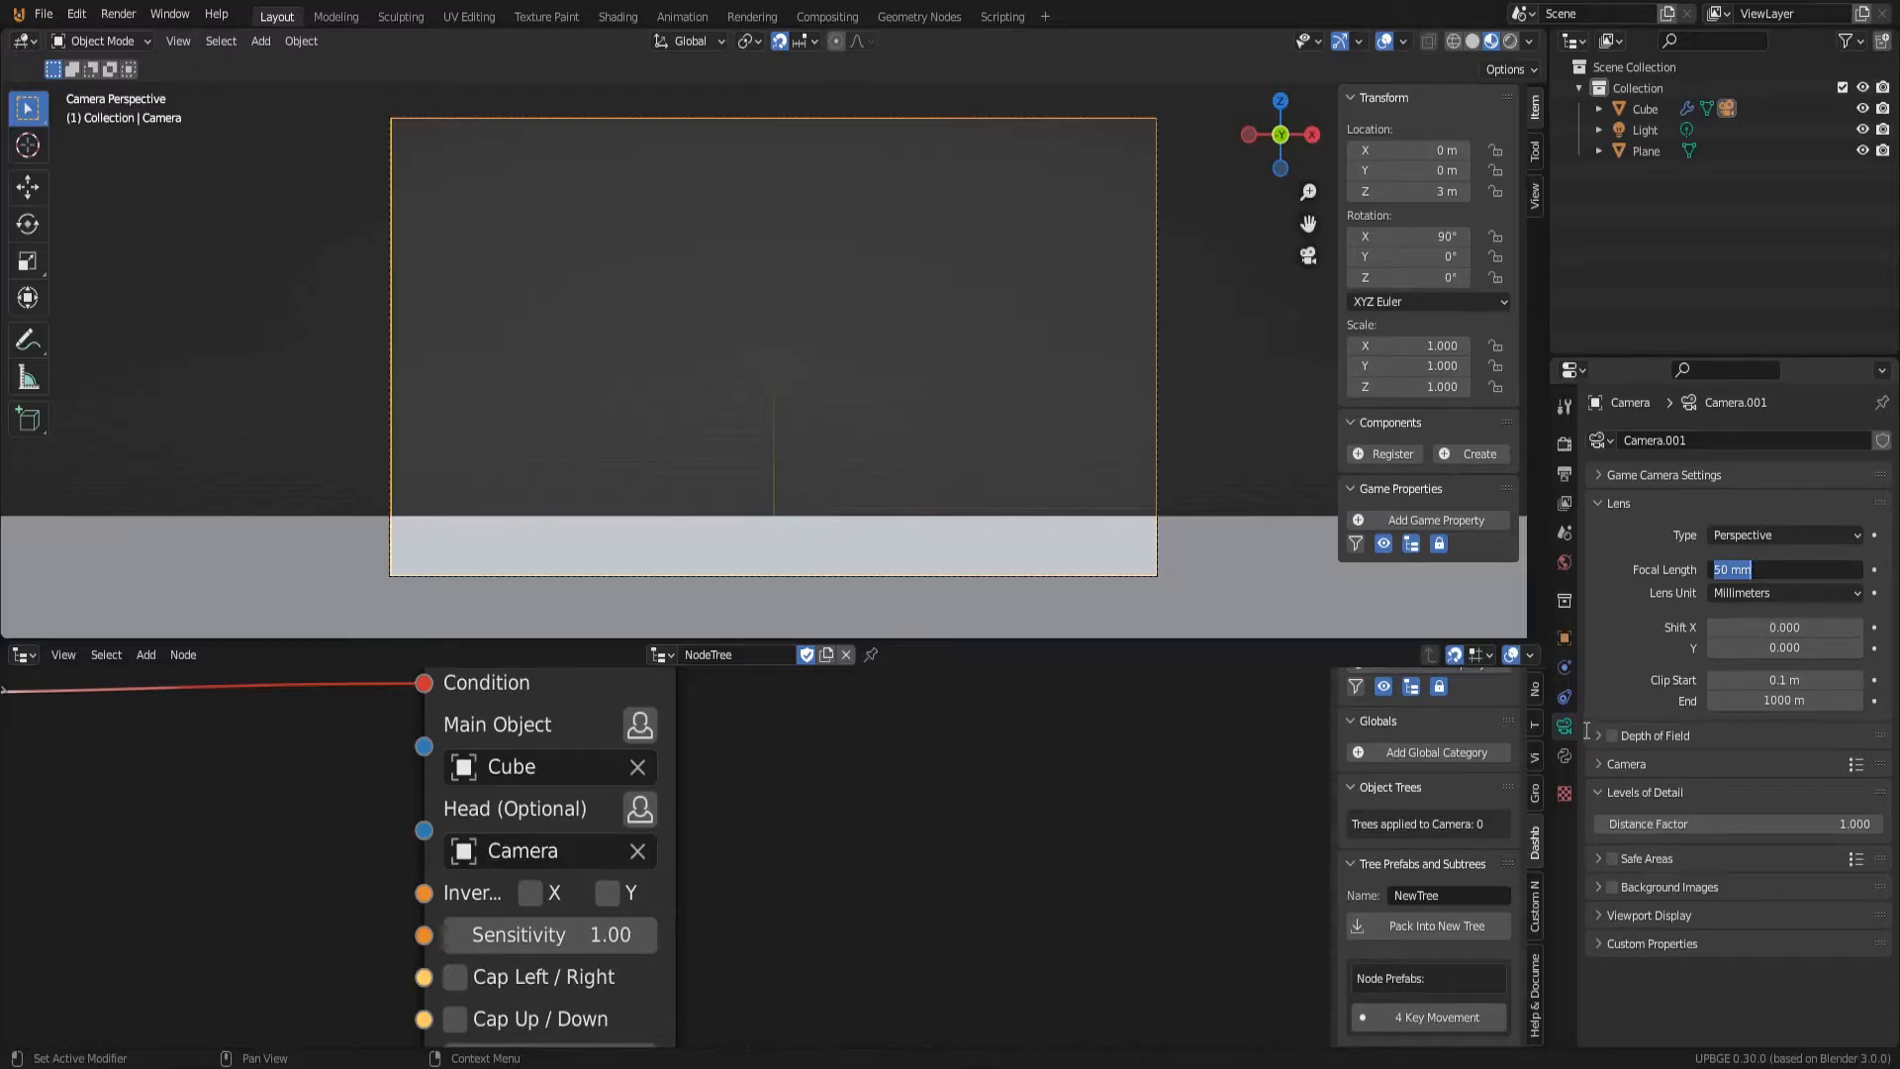
type("15")
key("Return")
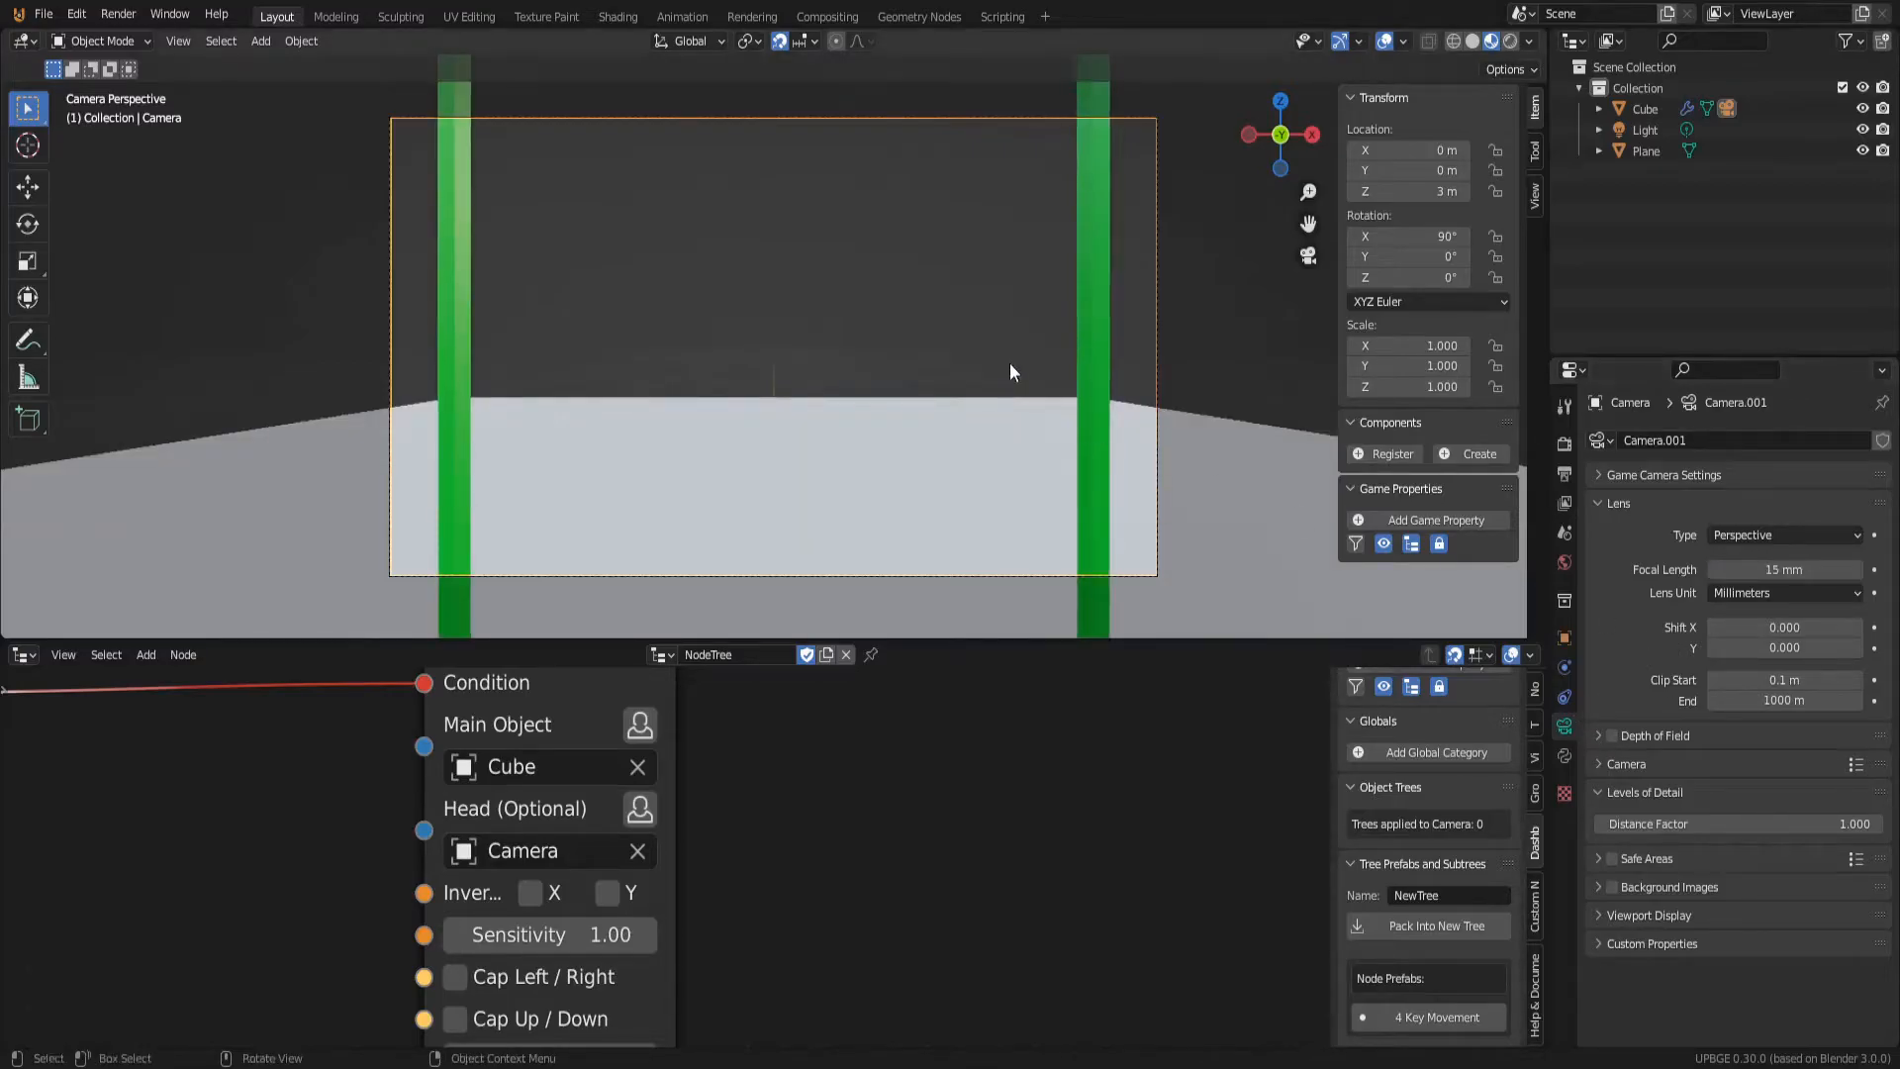
key("p")
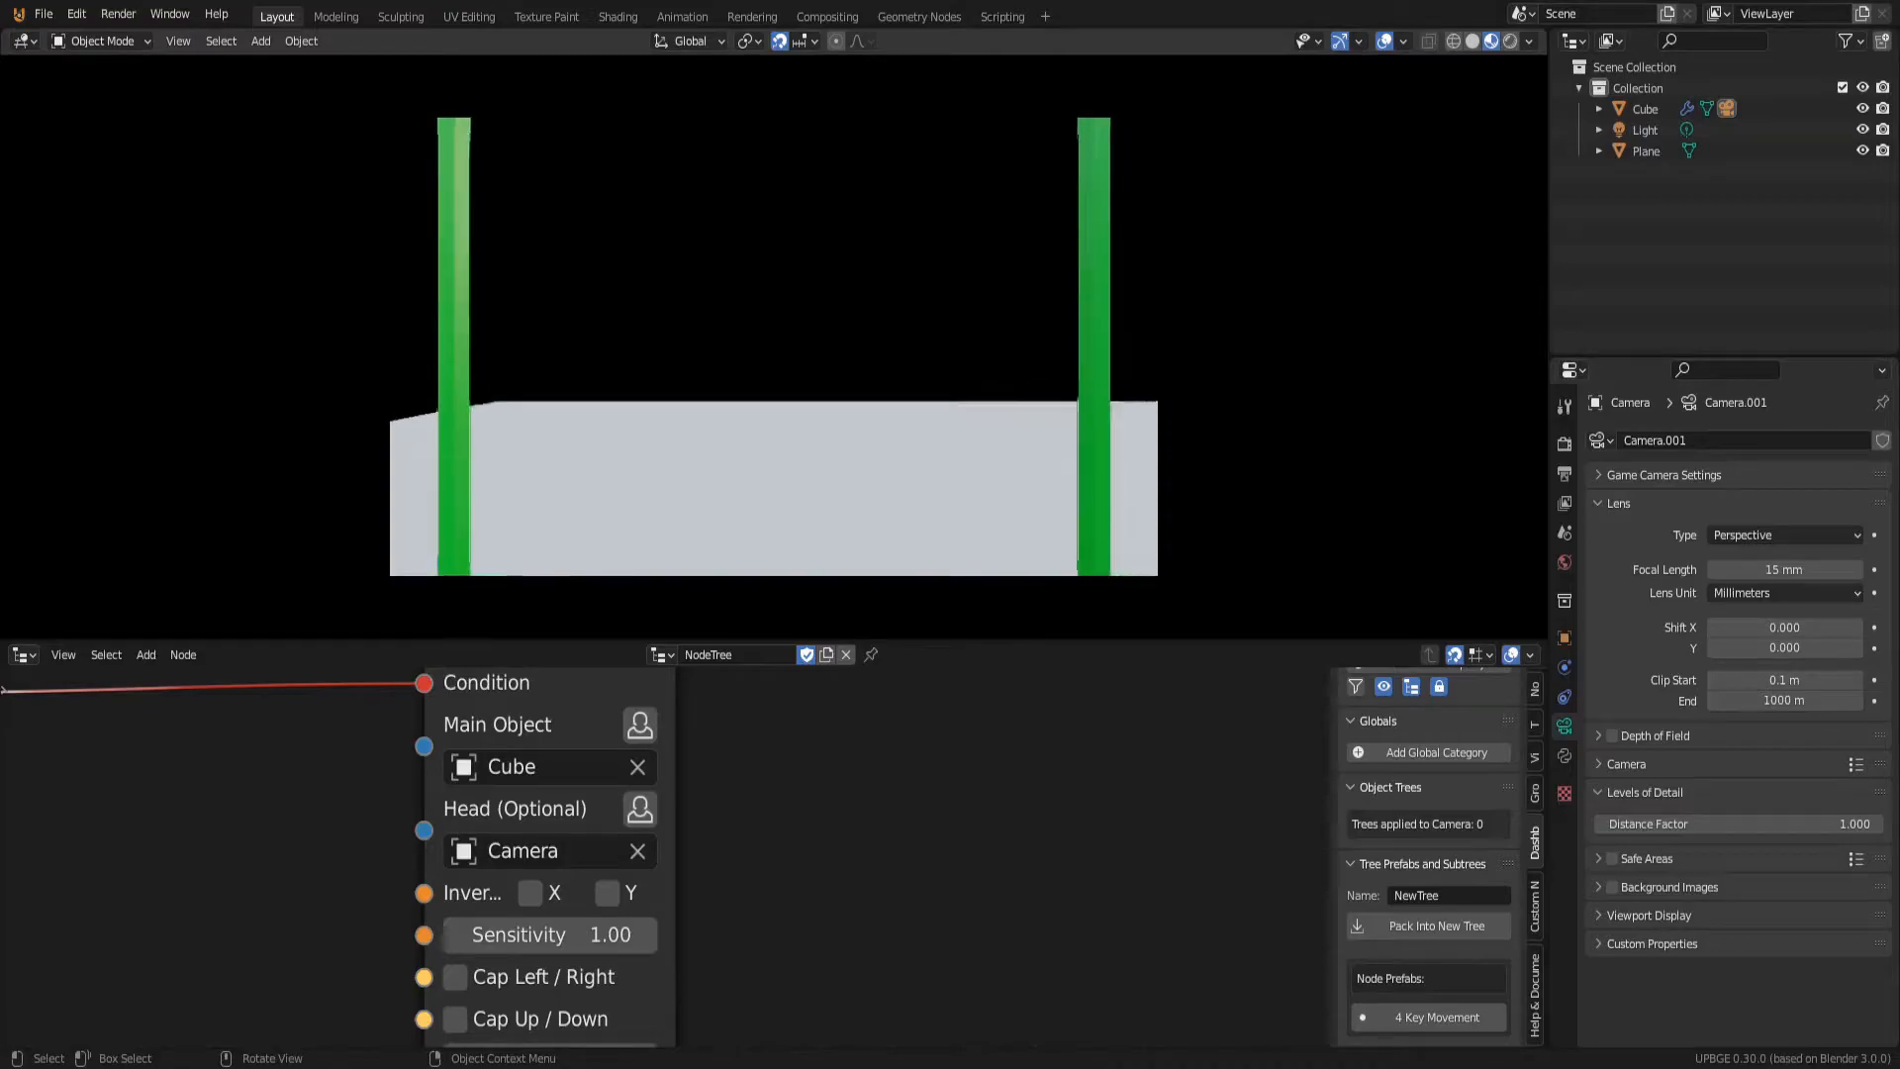
key("Escape")
Step: Switch the Moved node from Once to Each Frame and run the game to test the mouse look
scroll(748, 780, "down", 3)
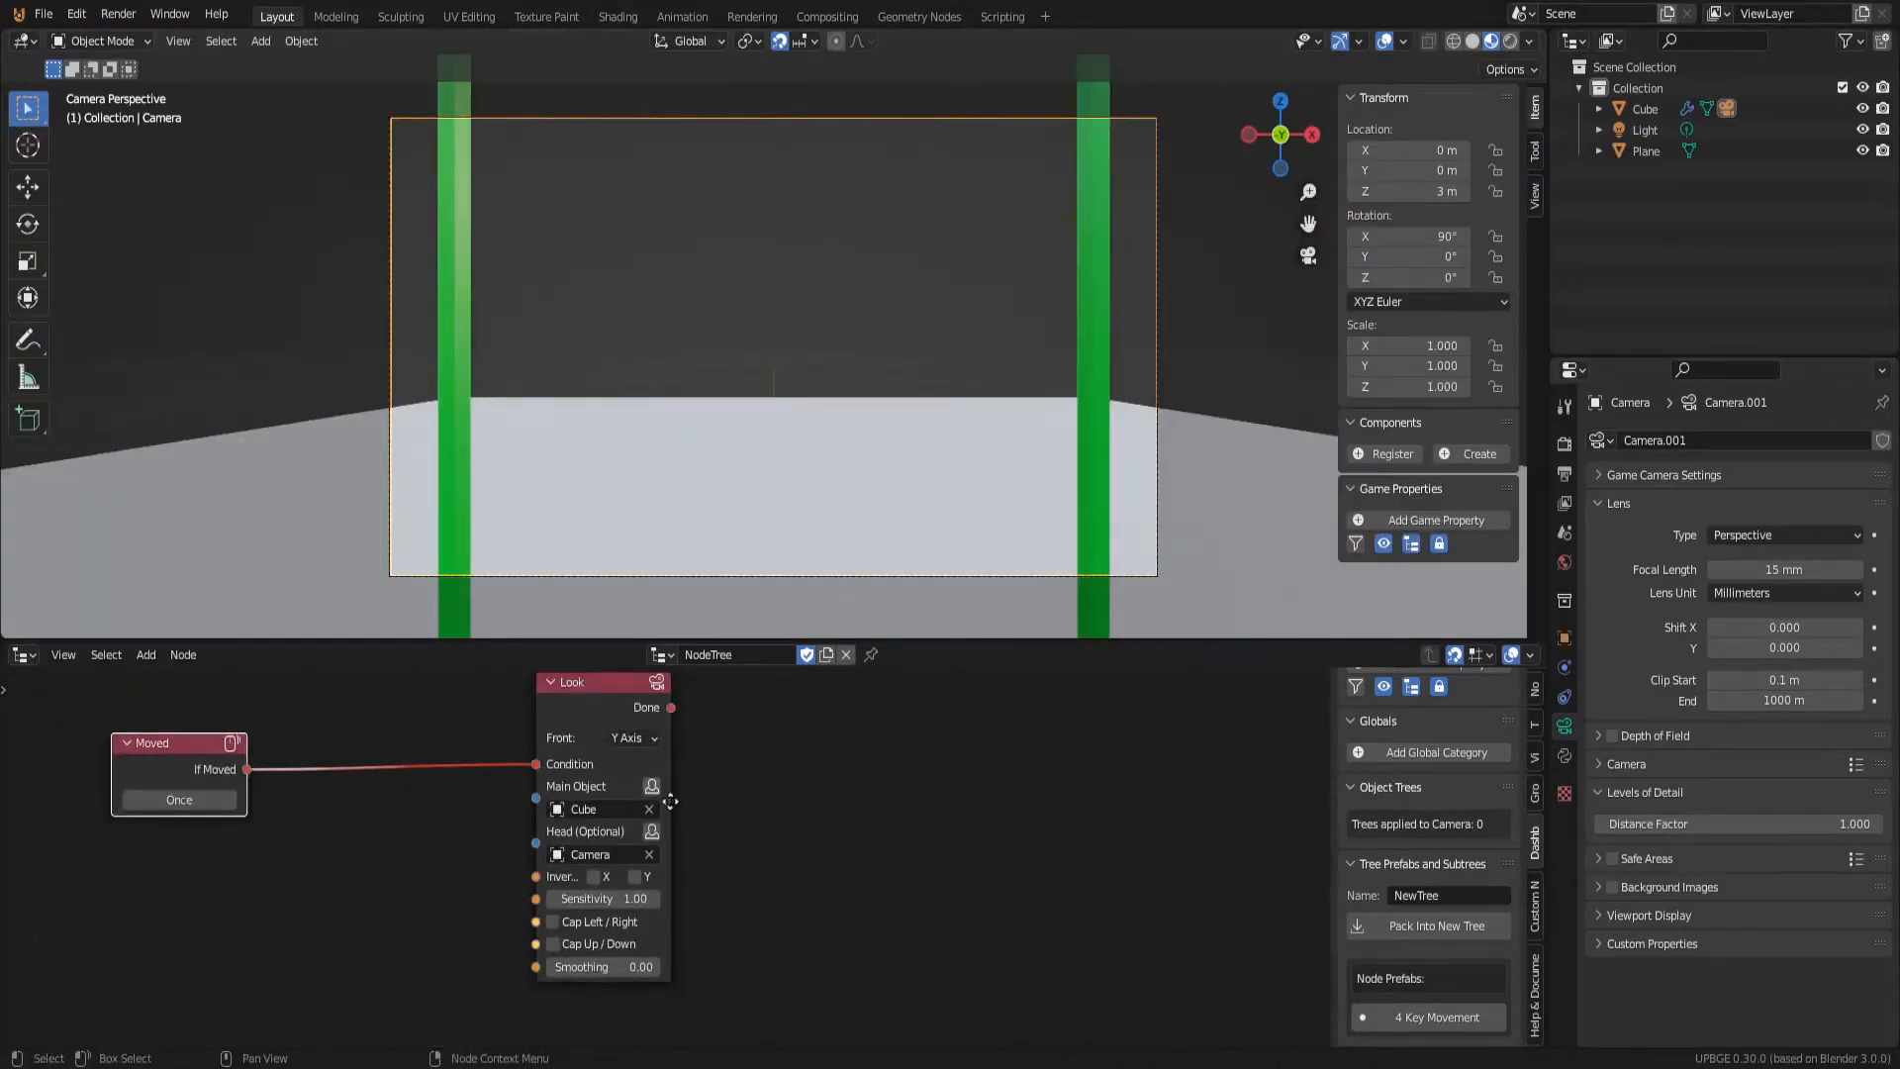
key("Home")
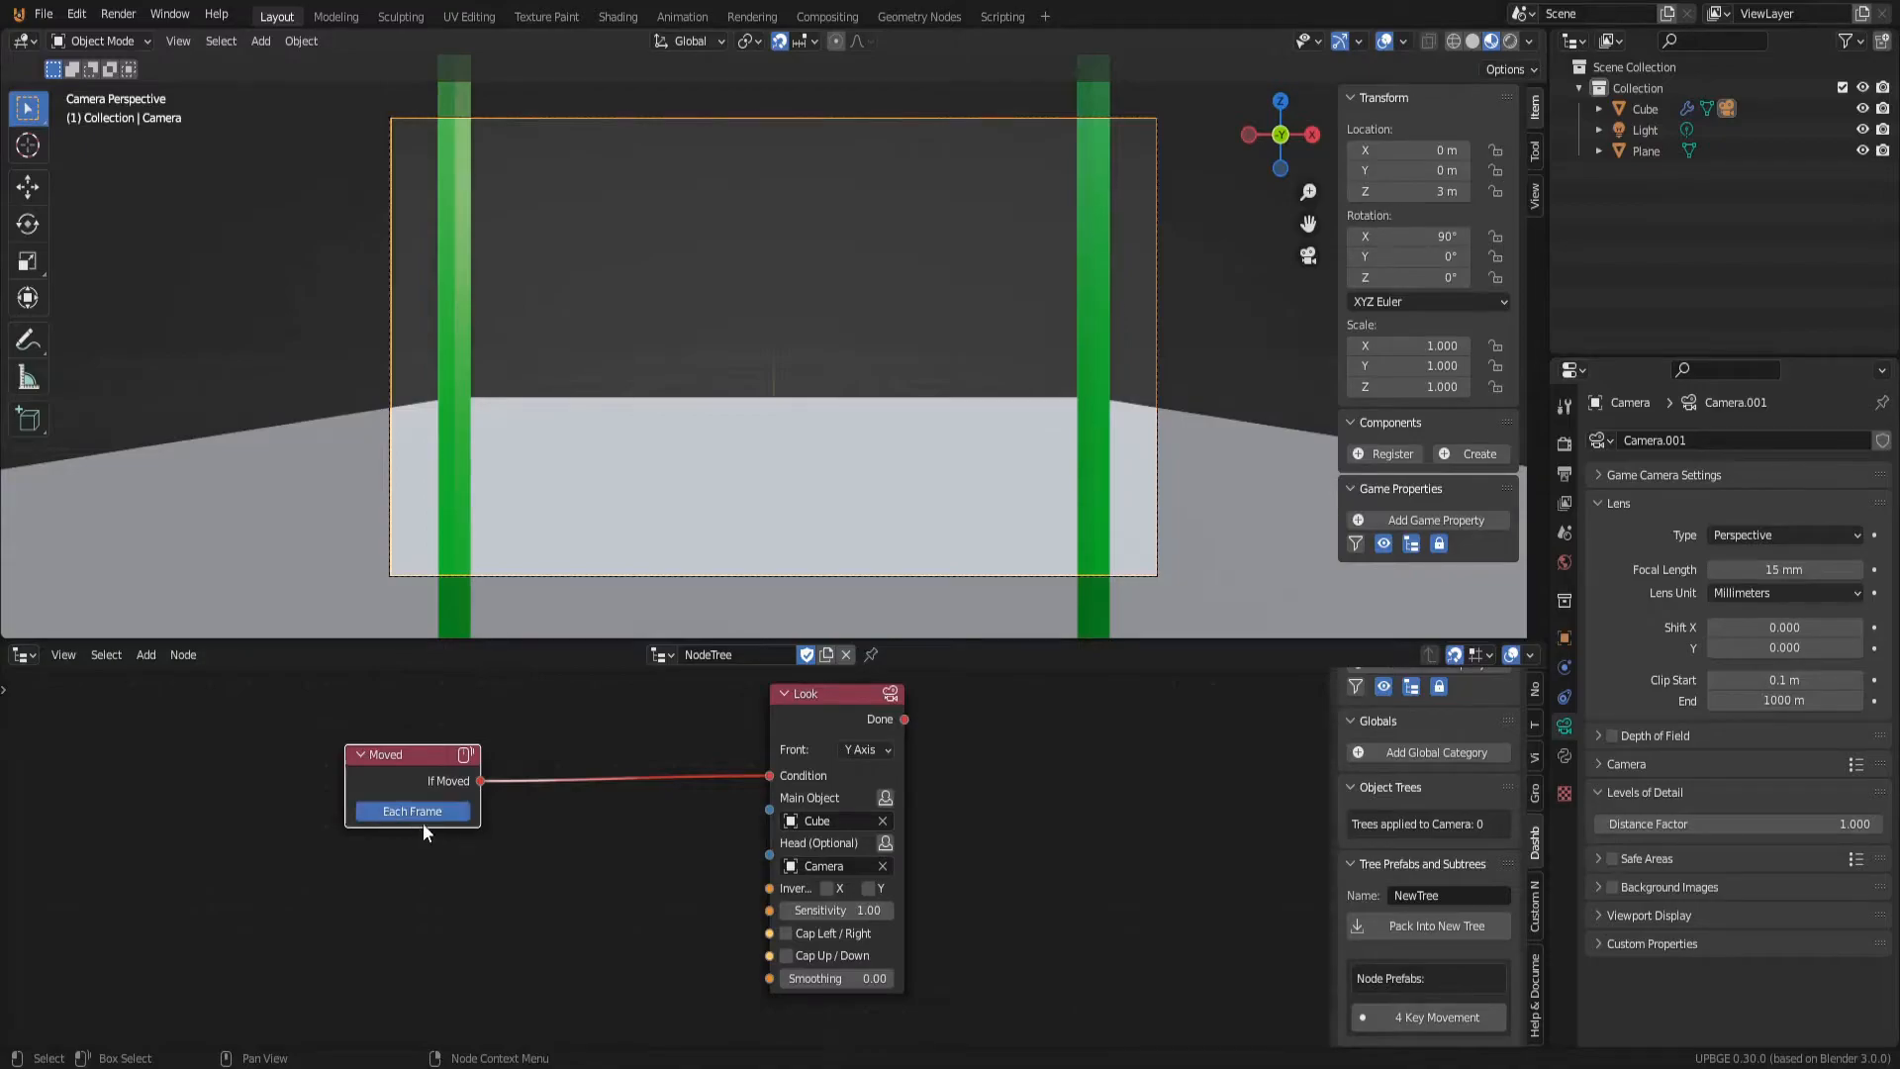
key("p")
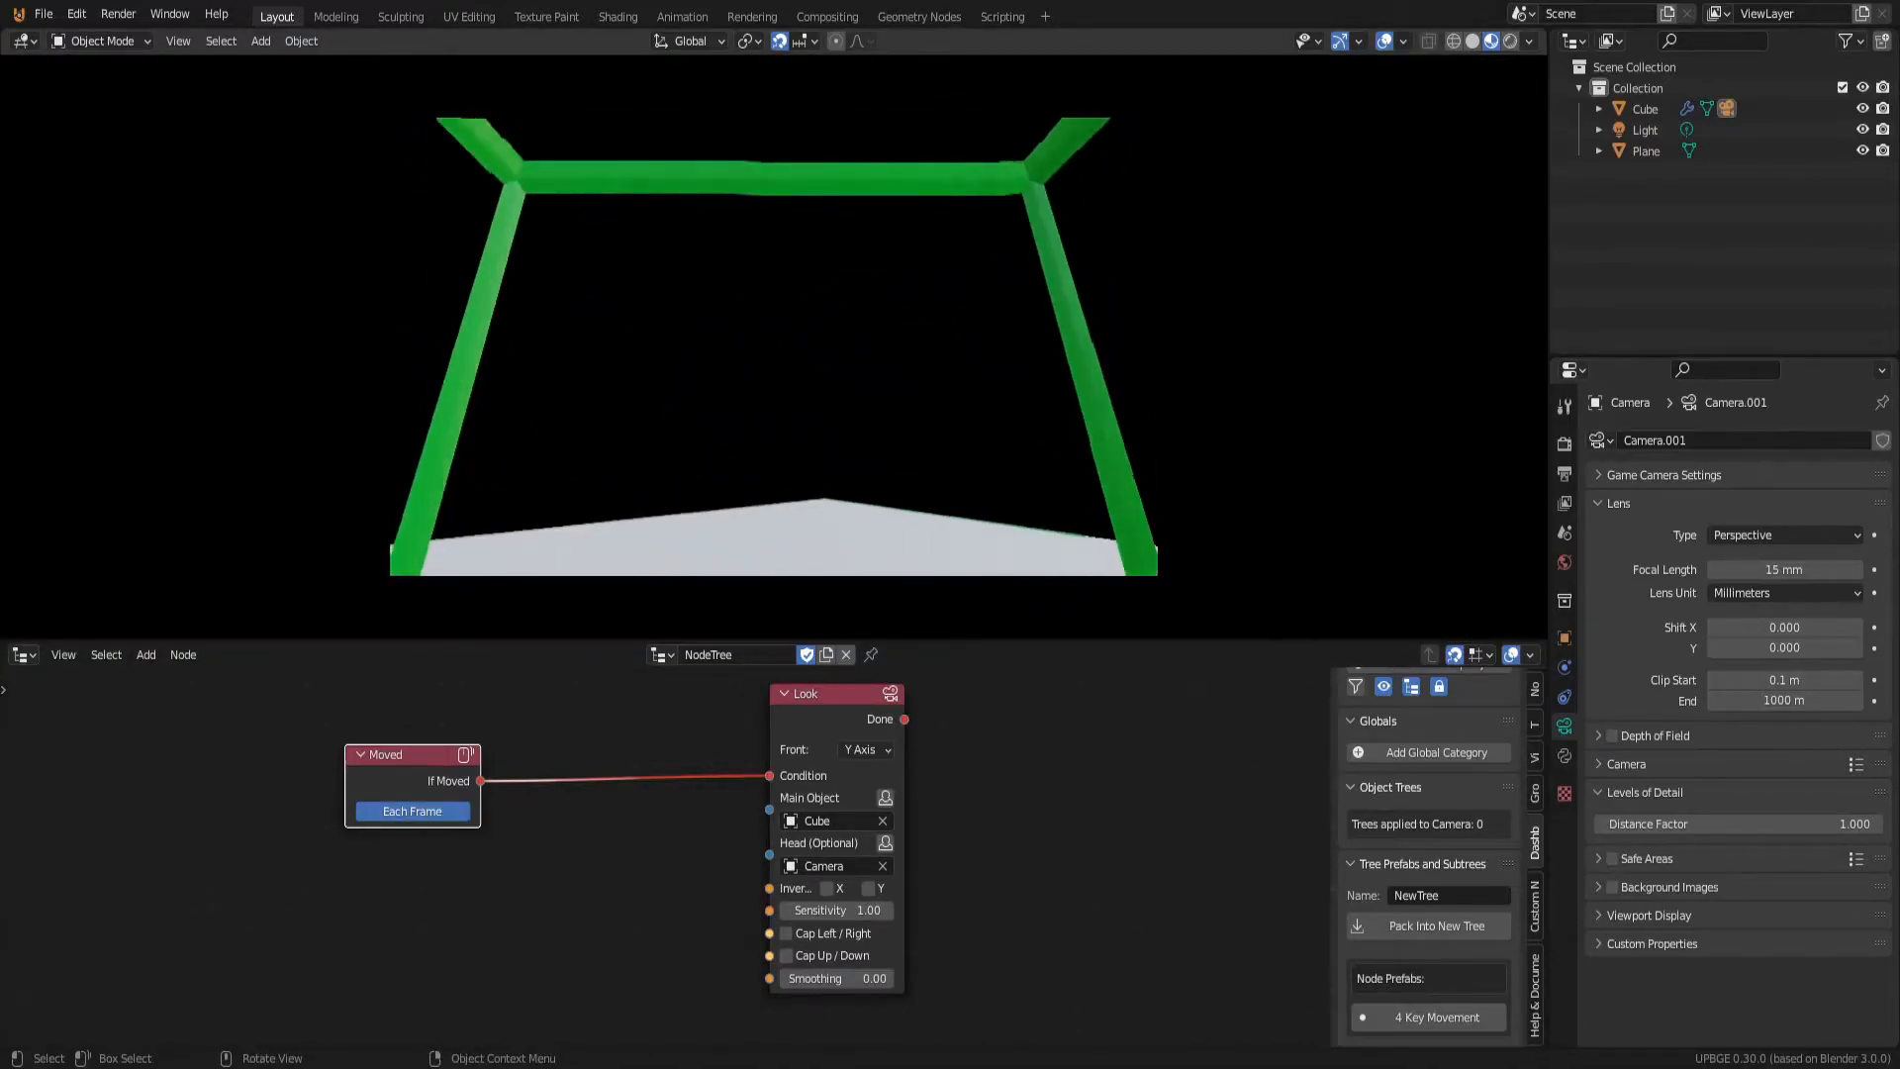
key("Escape")
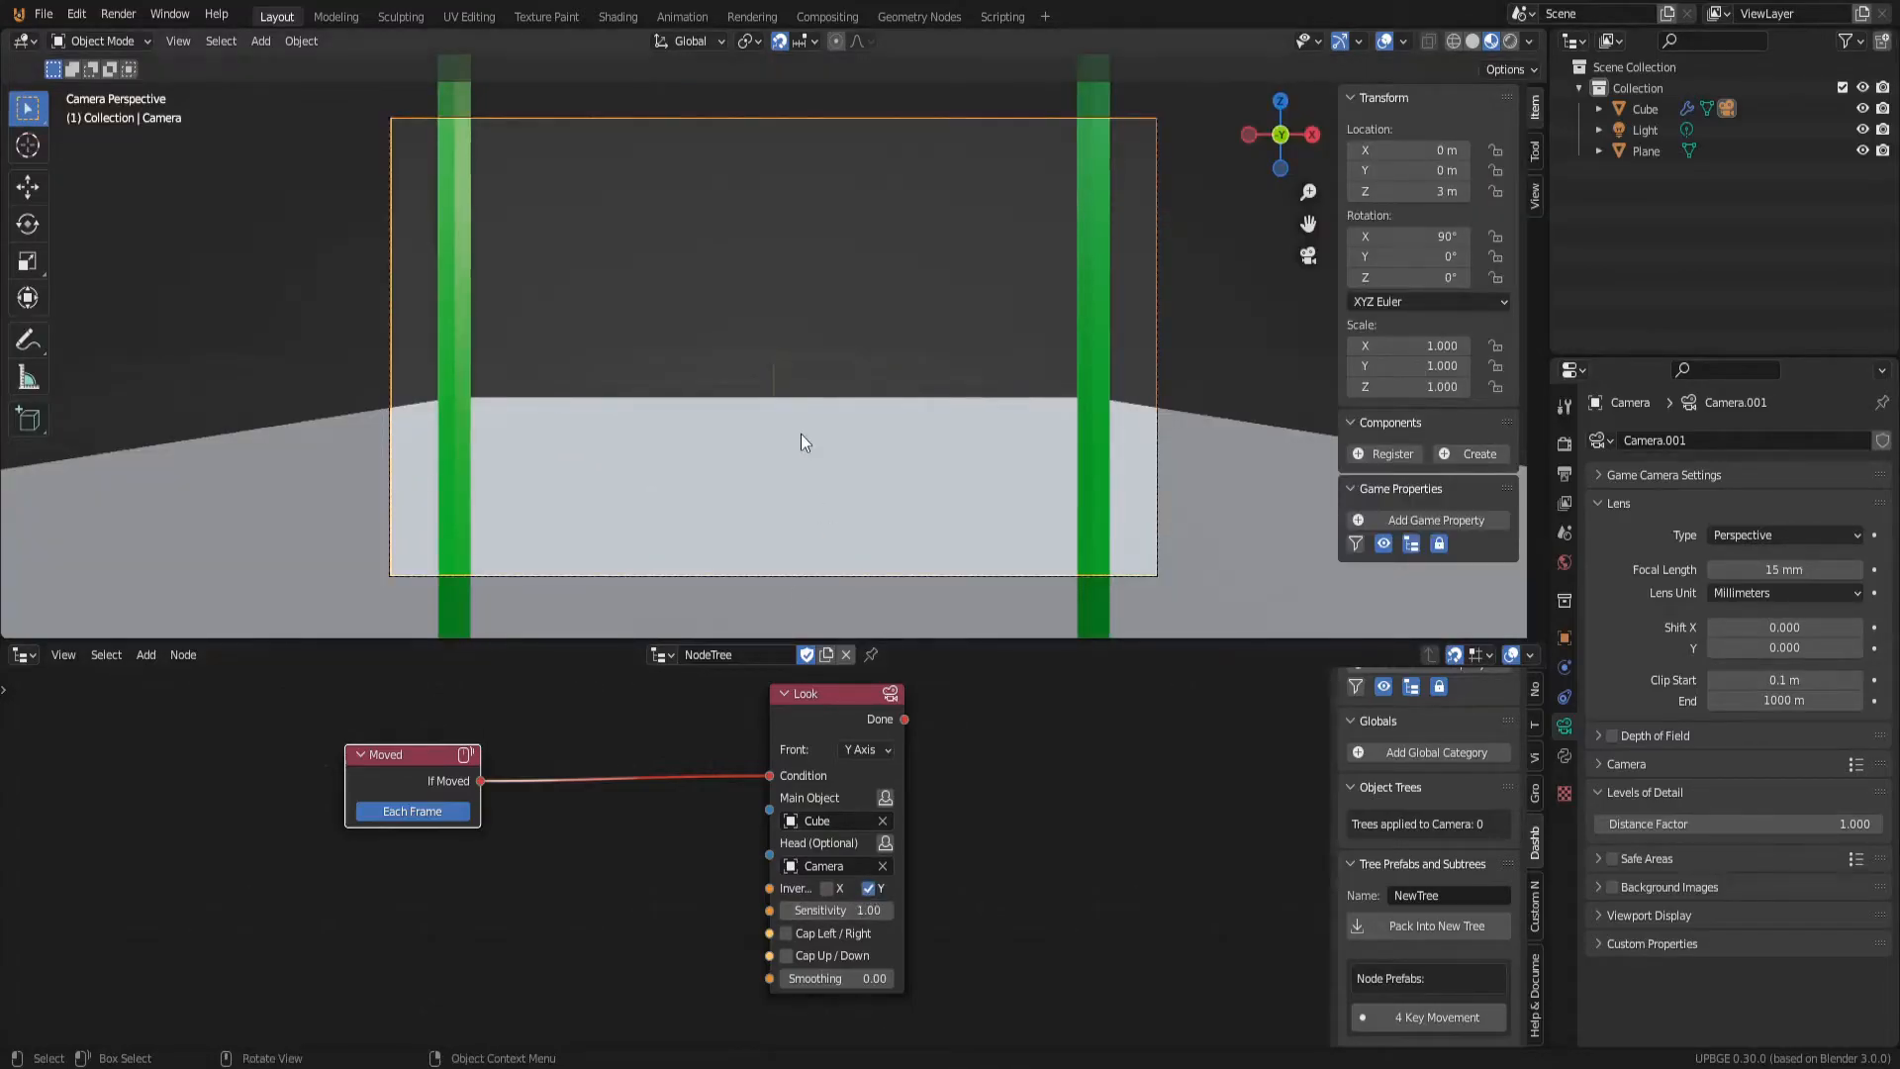
Step: Enable Y inversion on the Look node and run the game to test looking up and down
key("p")
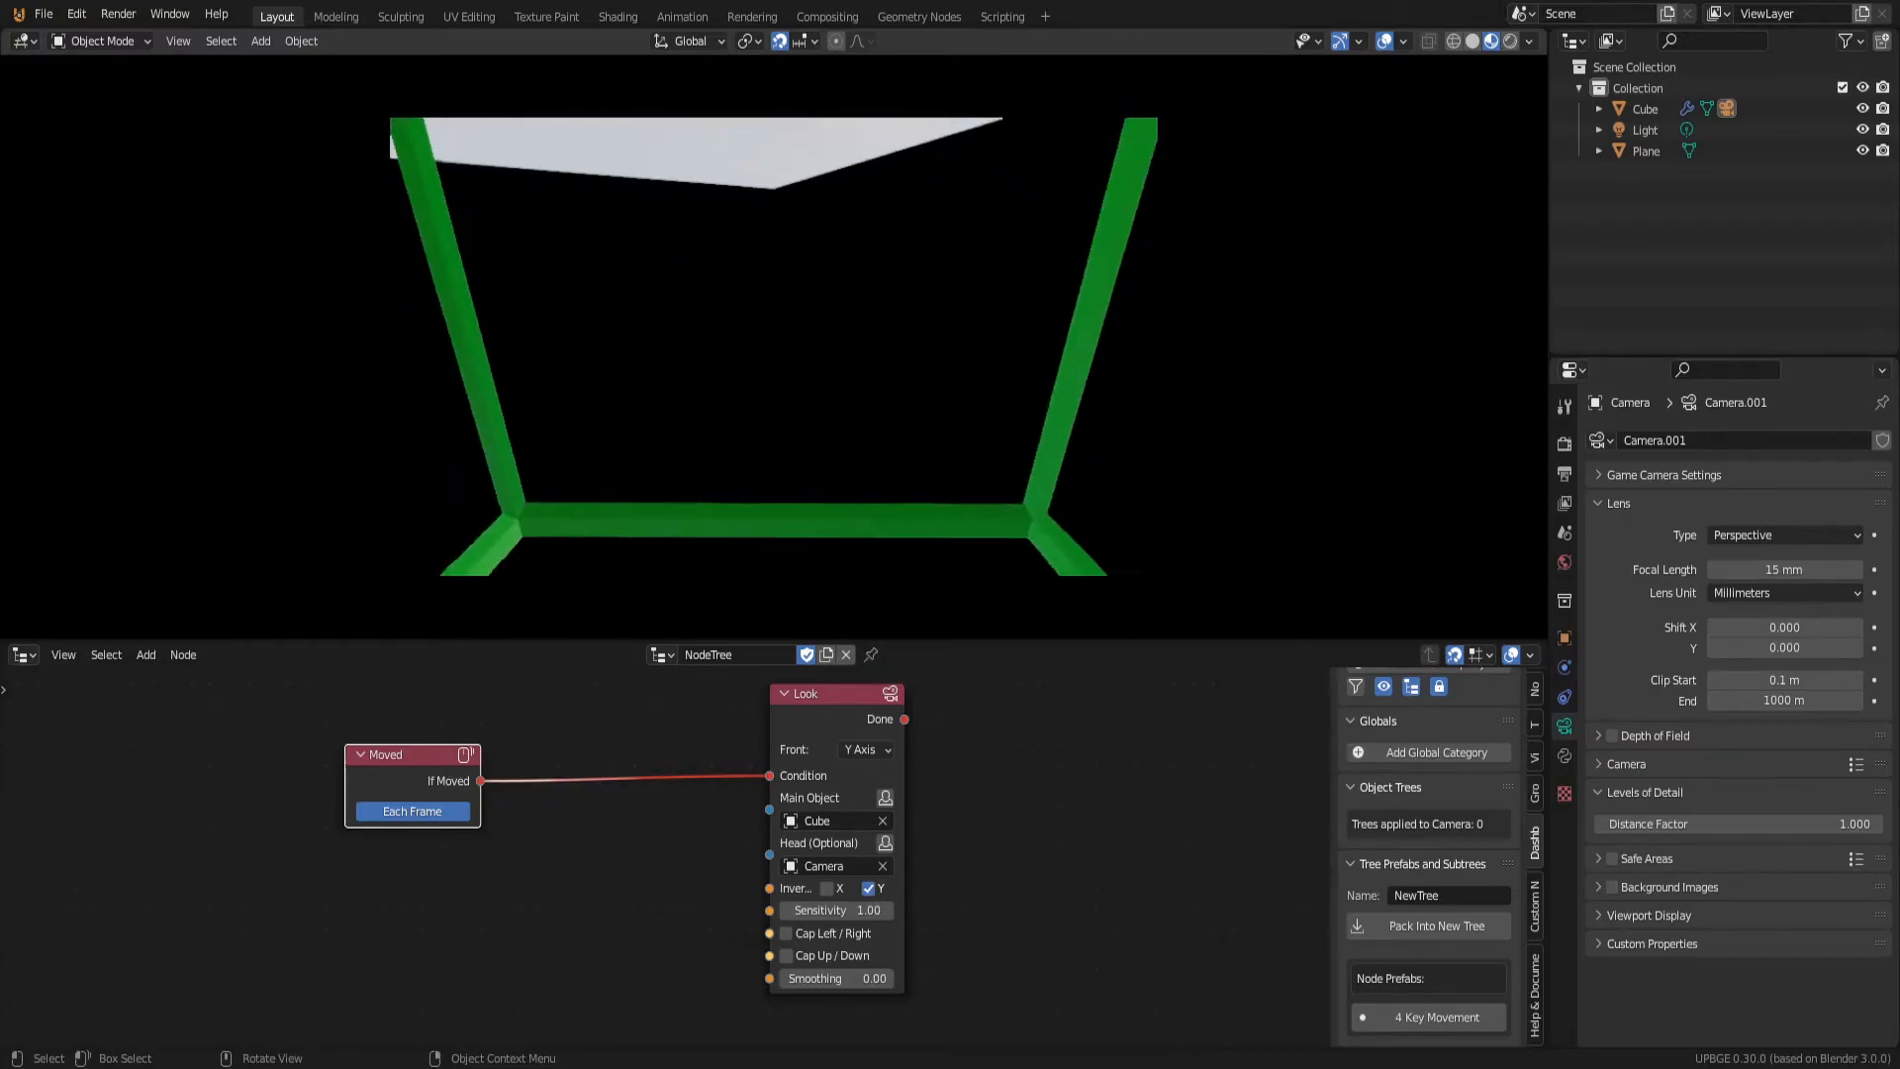
key("Escape")
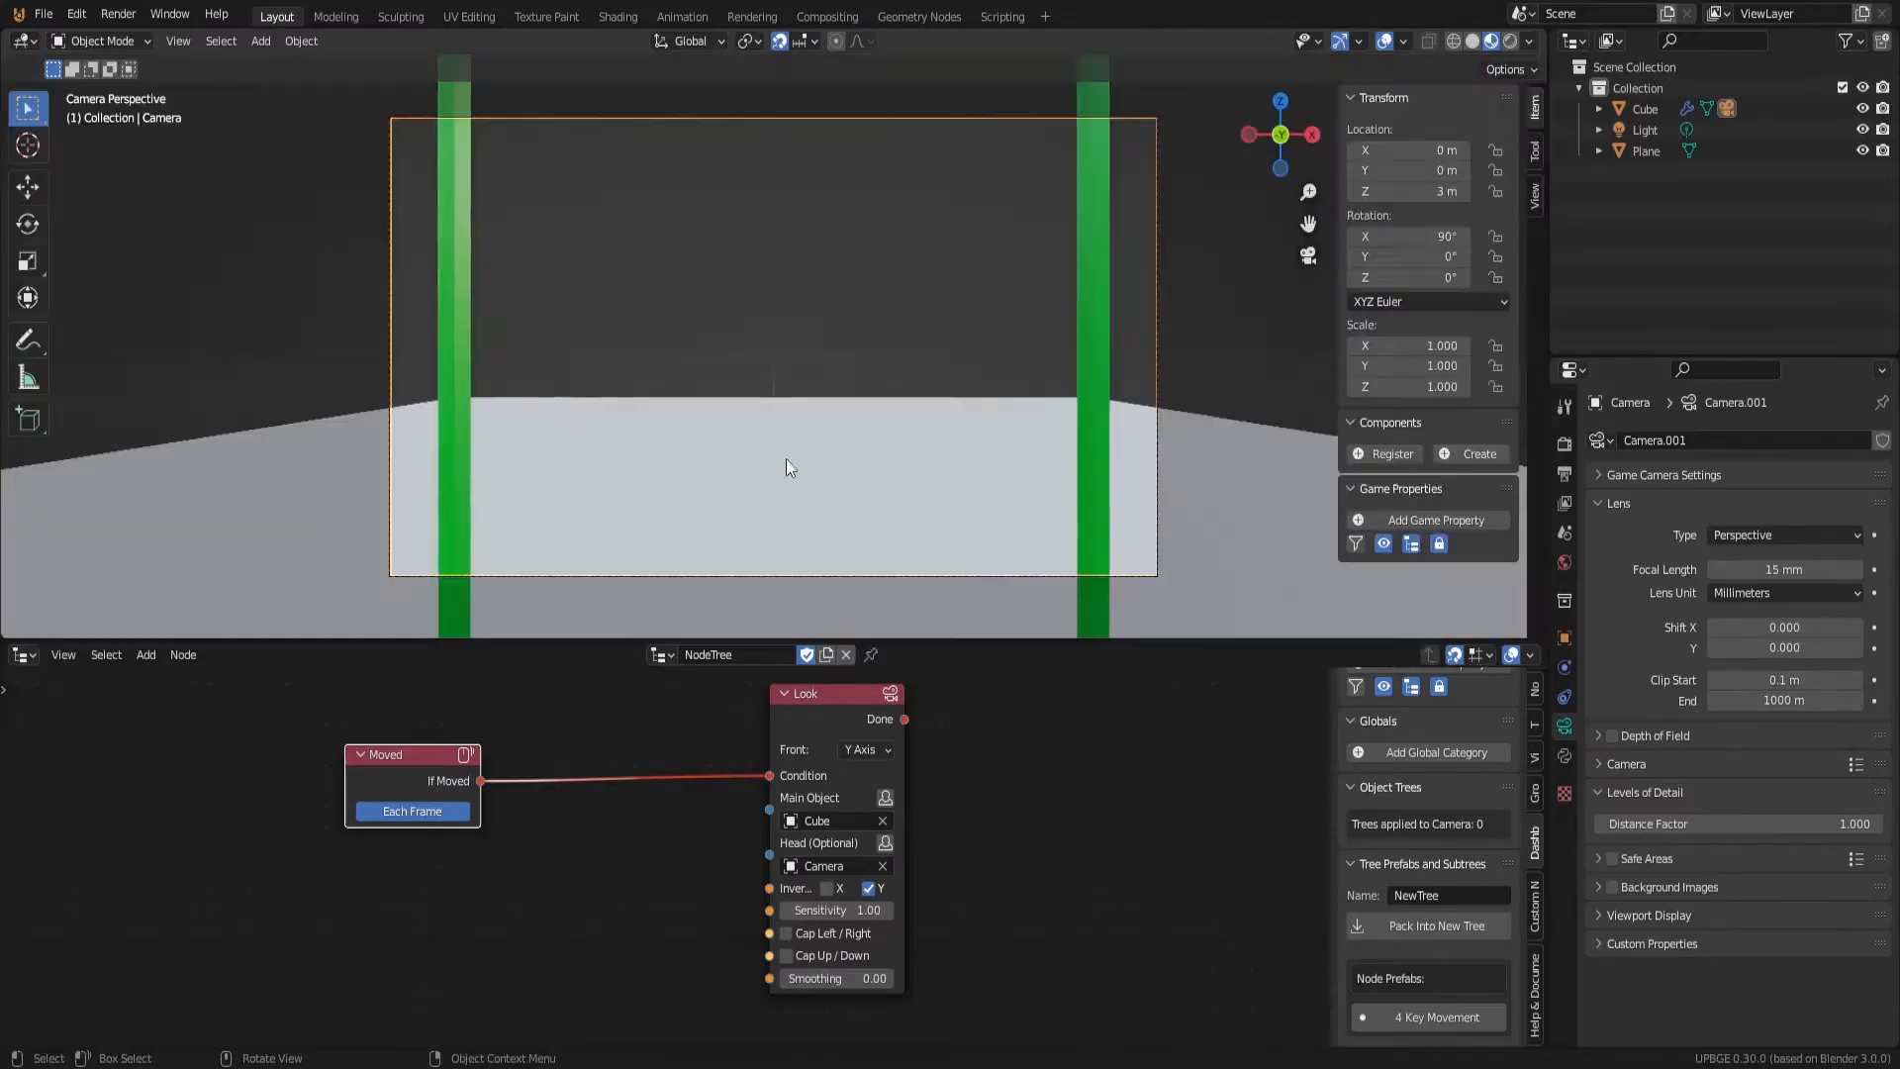
Step: Cap the Look node's up/down rotation between 1° and 179° and run the game to test the limits
scroll(797, 960, "up", 5)
left_click(689, 860)
left_click(739, 900)
type("1")
key("Return")
left_click(804, 895)
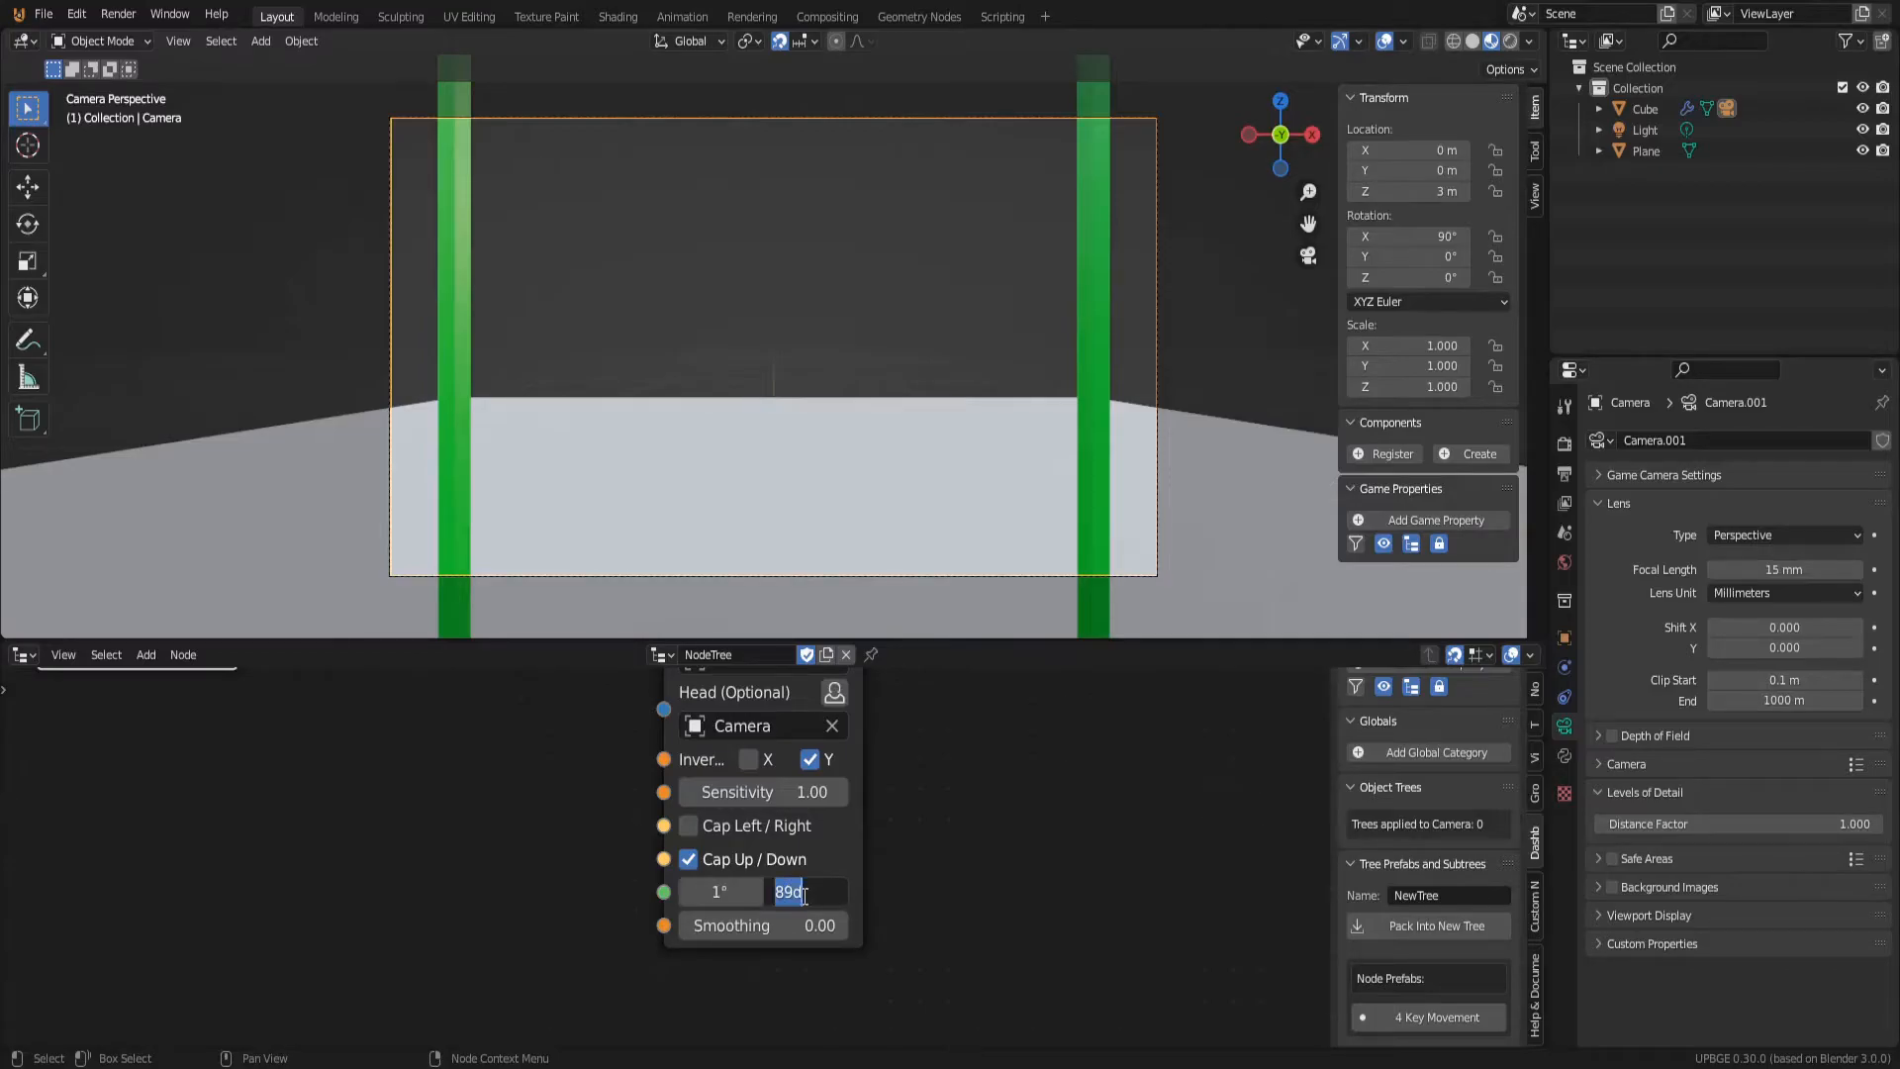
type("179")
key("Return")
key("p")
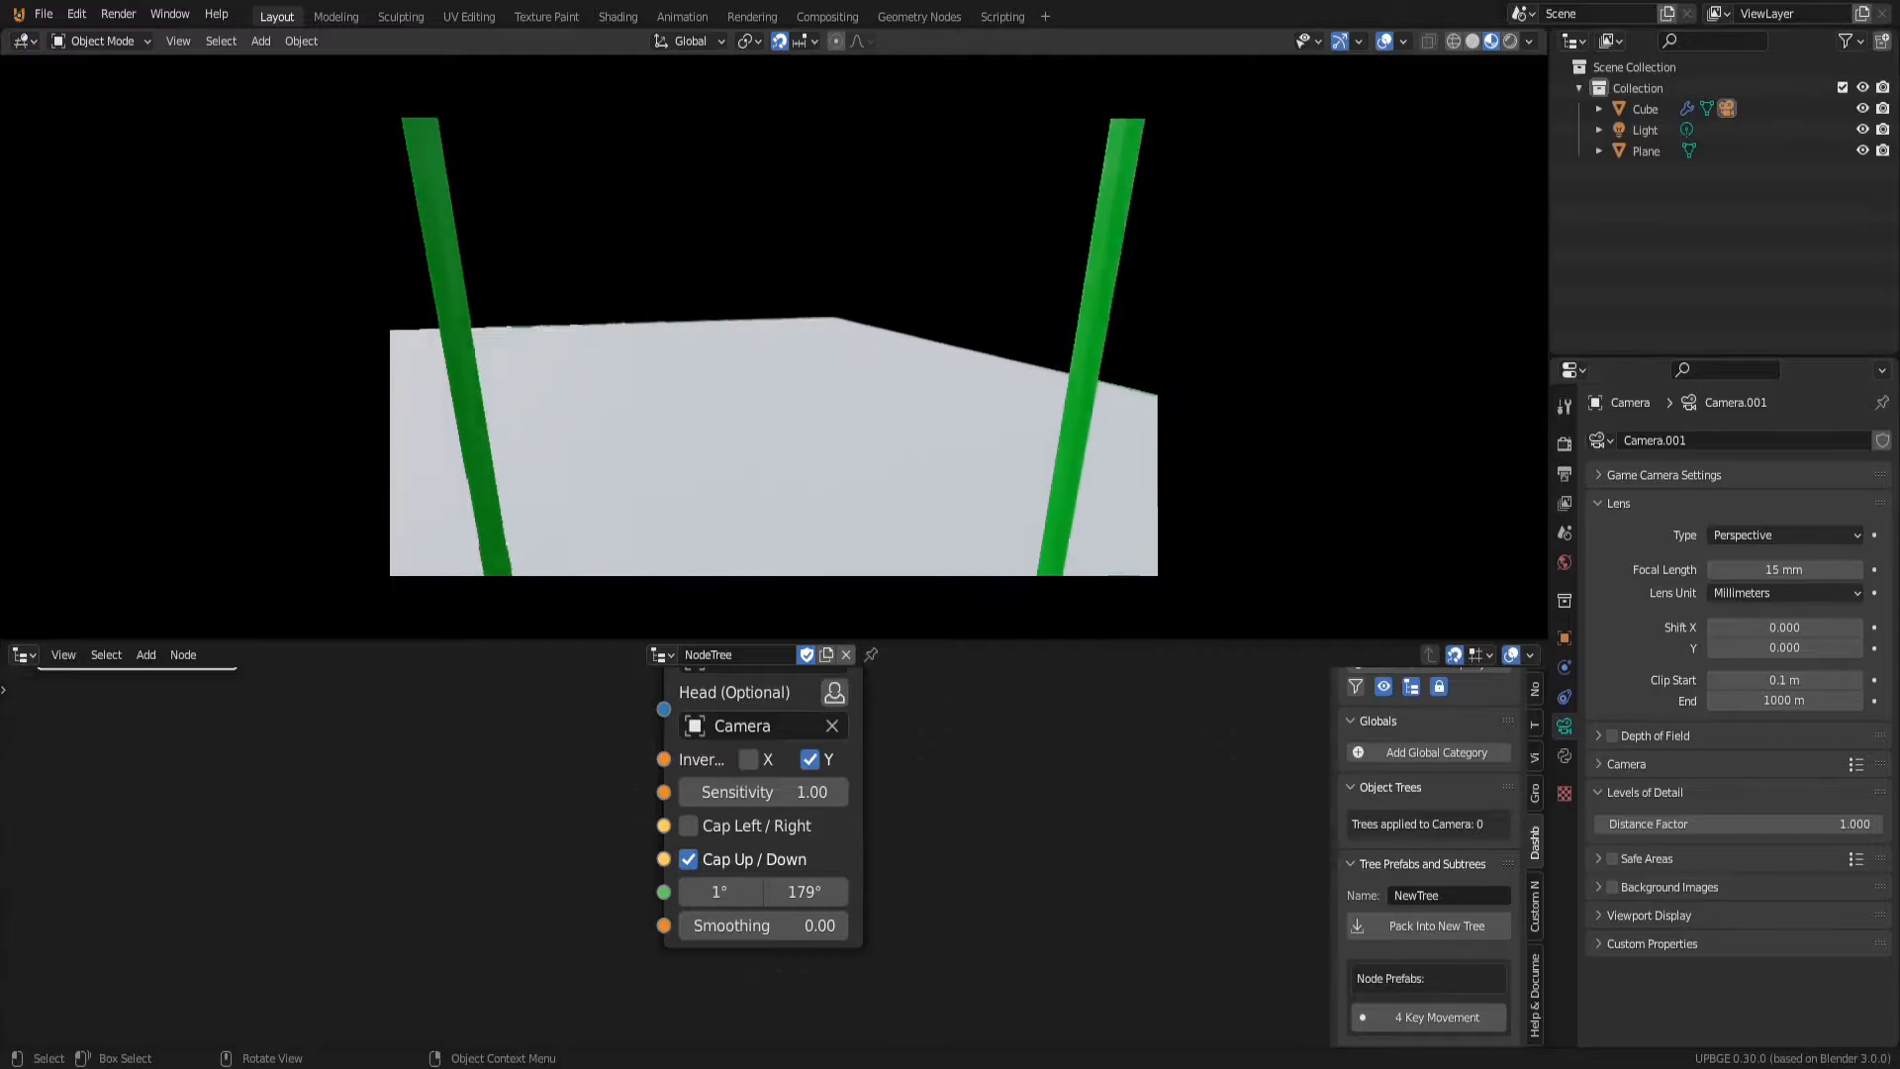
key("Escape")
Step: Join the Moved and Look nodes in a frame and label the frame "look"
scroll(791, 760, "down", 2)
scroll(929, 857, "down", 4)
scroll(769, 786, "up", 1)
left_click_drag(546, 805, 837, 952)
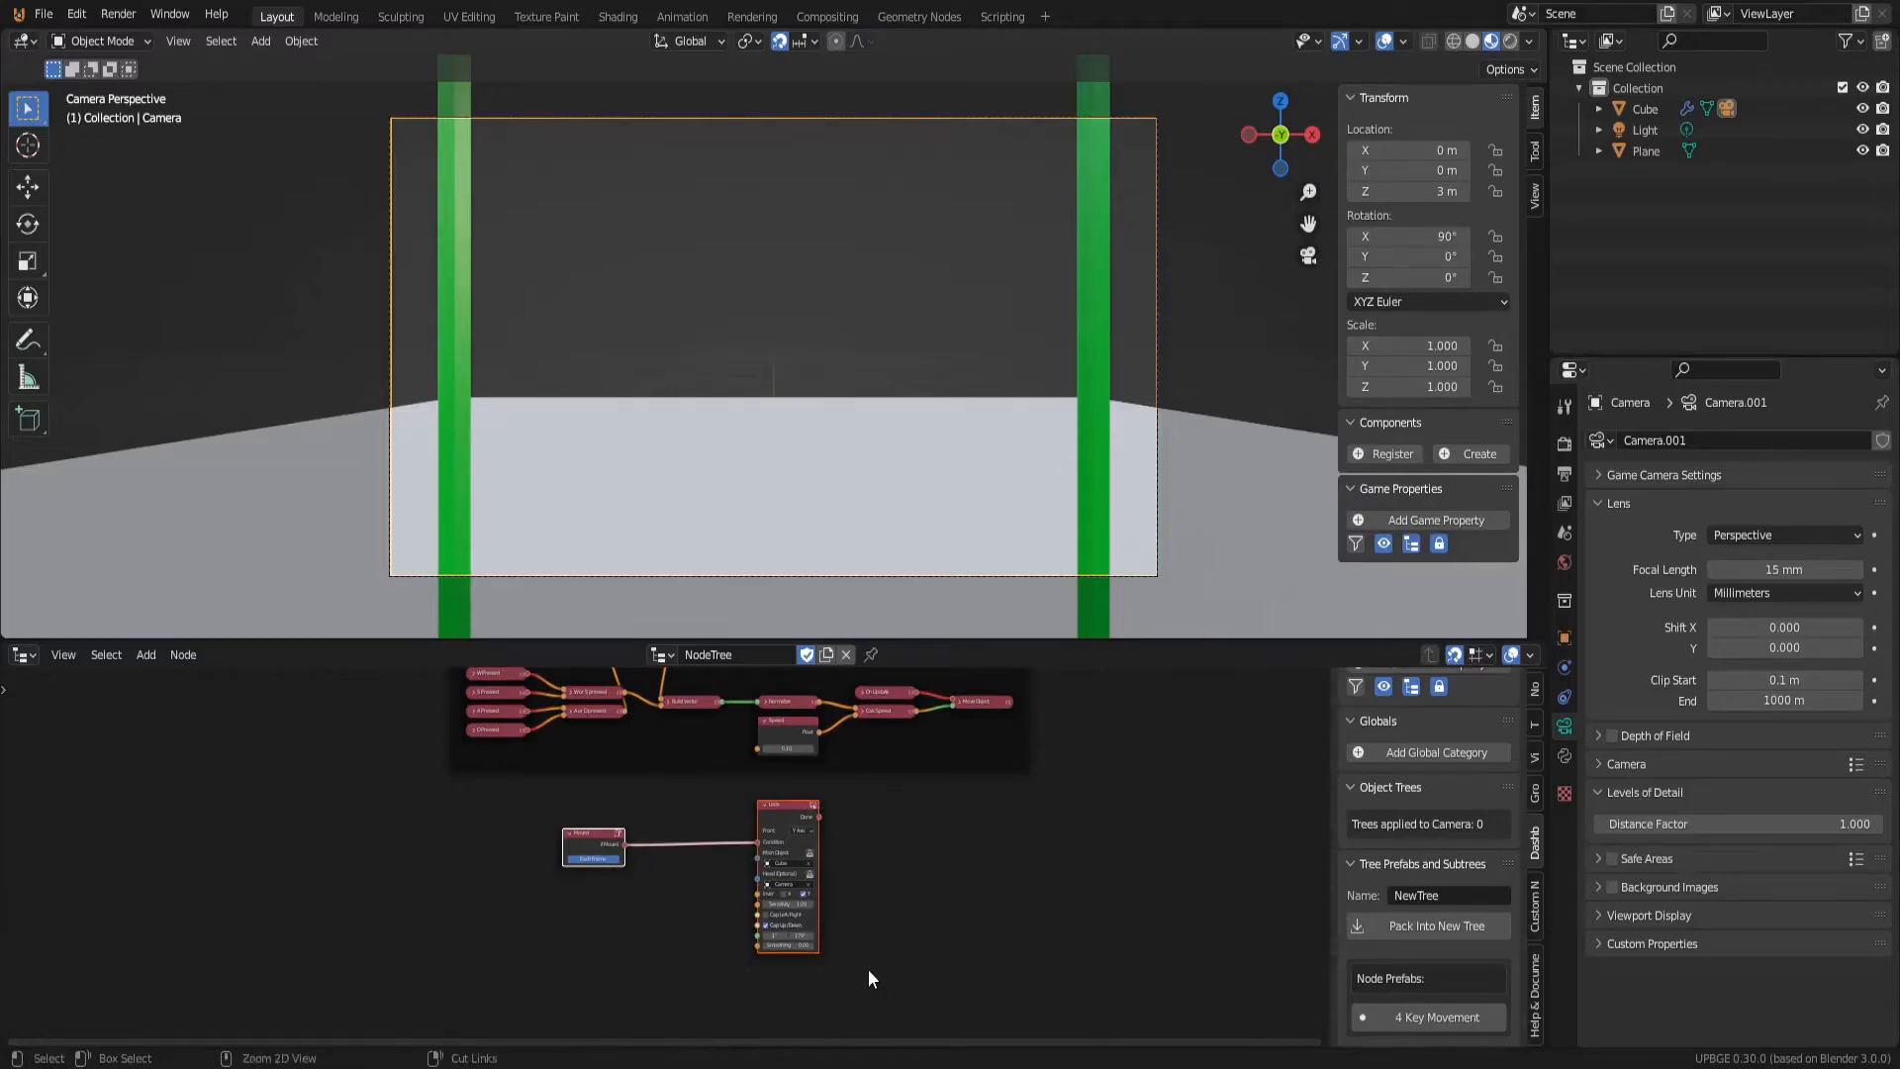
key("ctrl+j")
scroll(782, 836, "up", 2)
left_click(778, 839)
right_click(750, 769)
left_click(750, 769)
type("look")
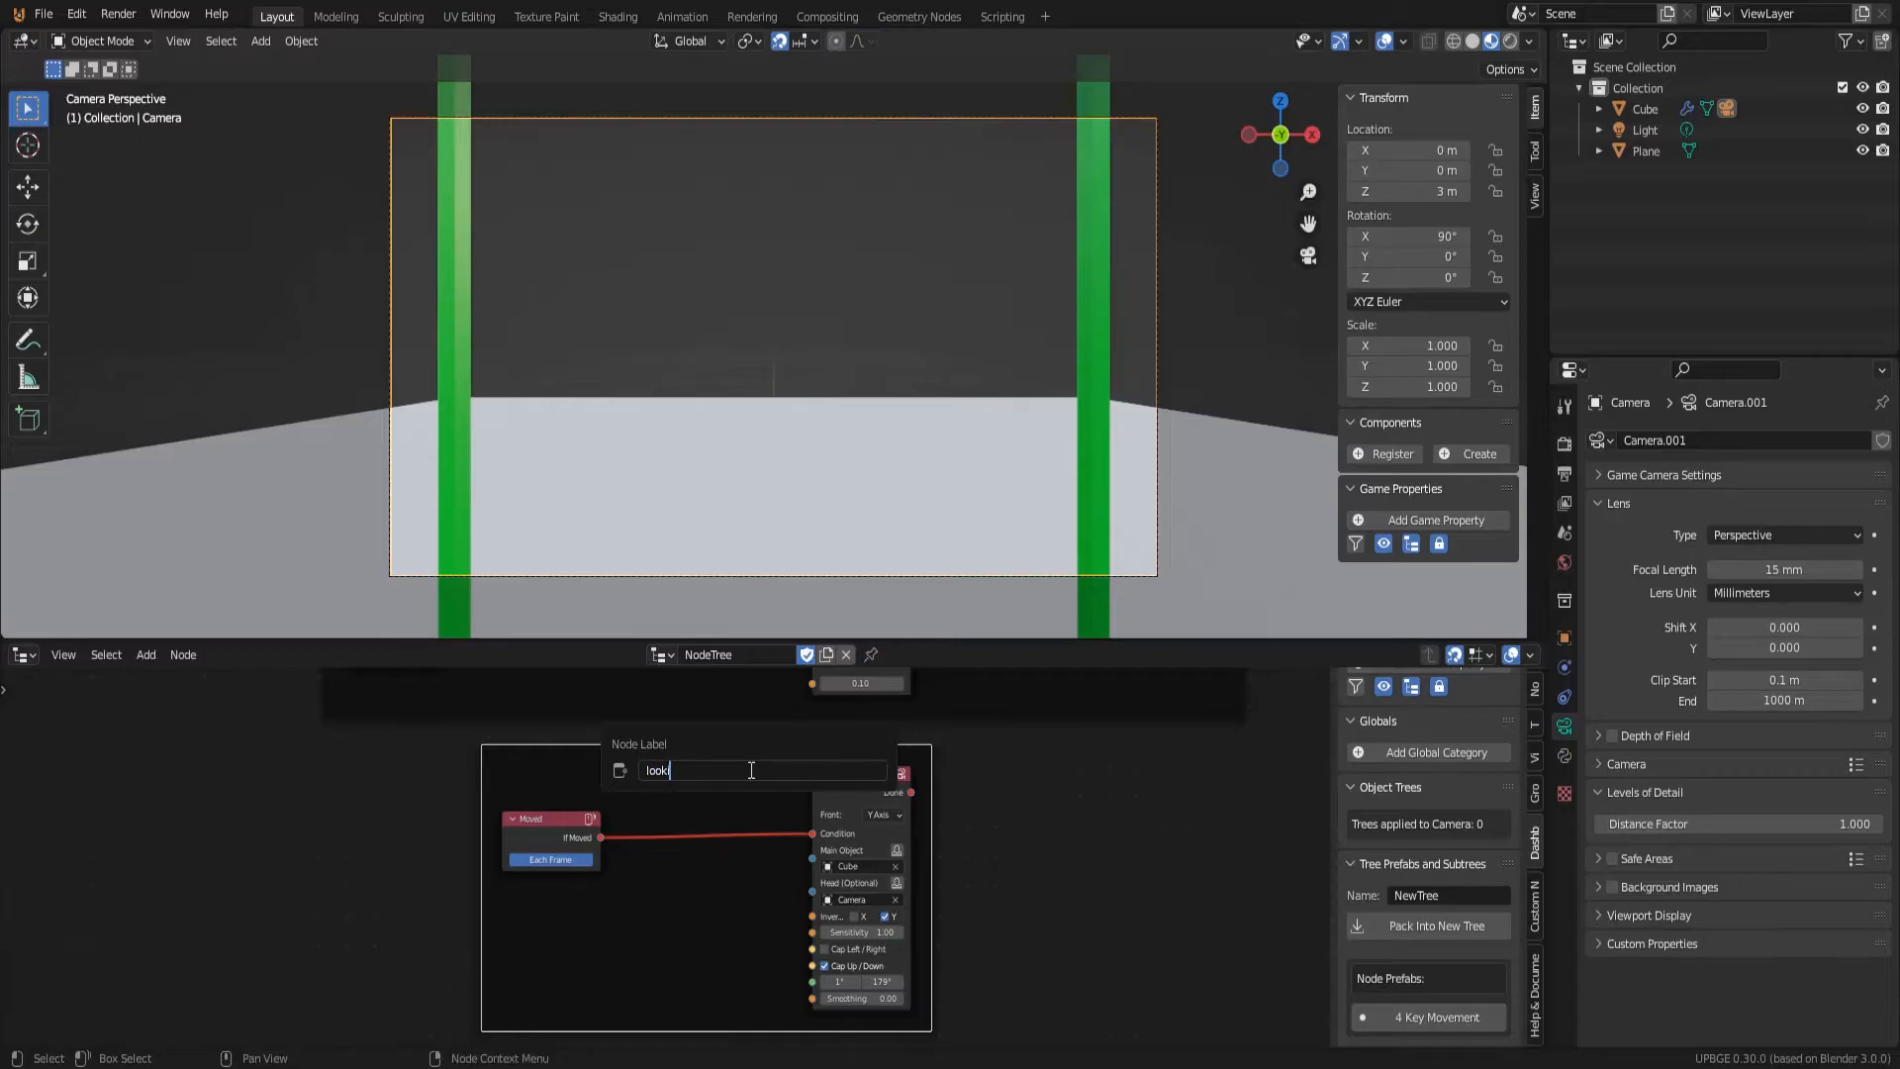
key("Return")
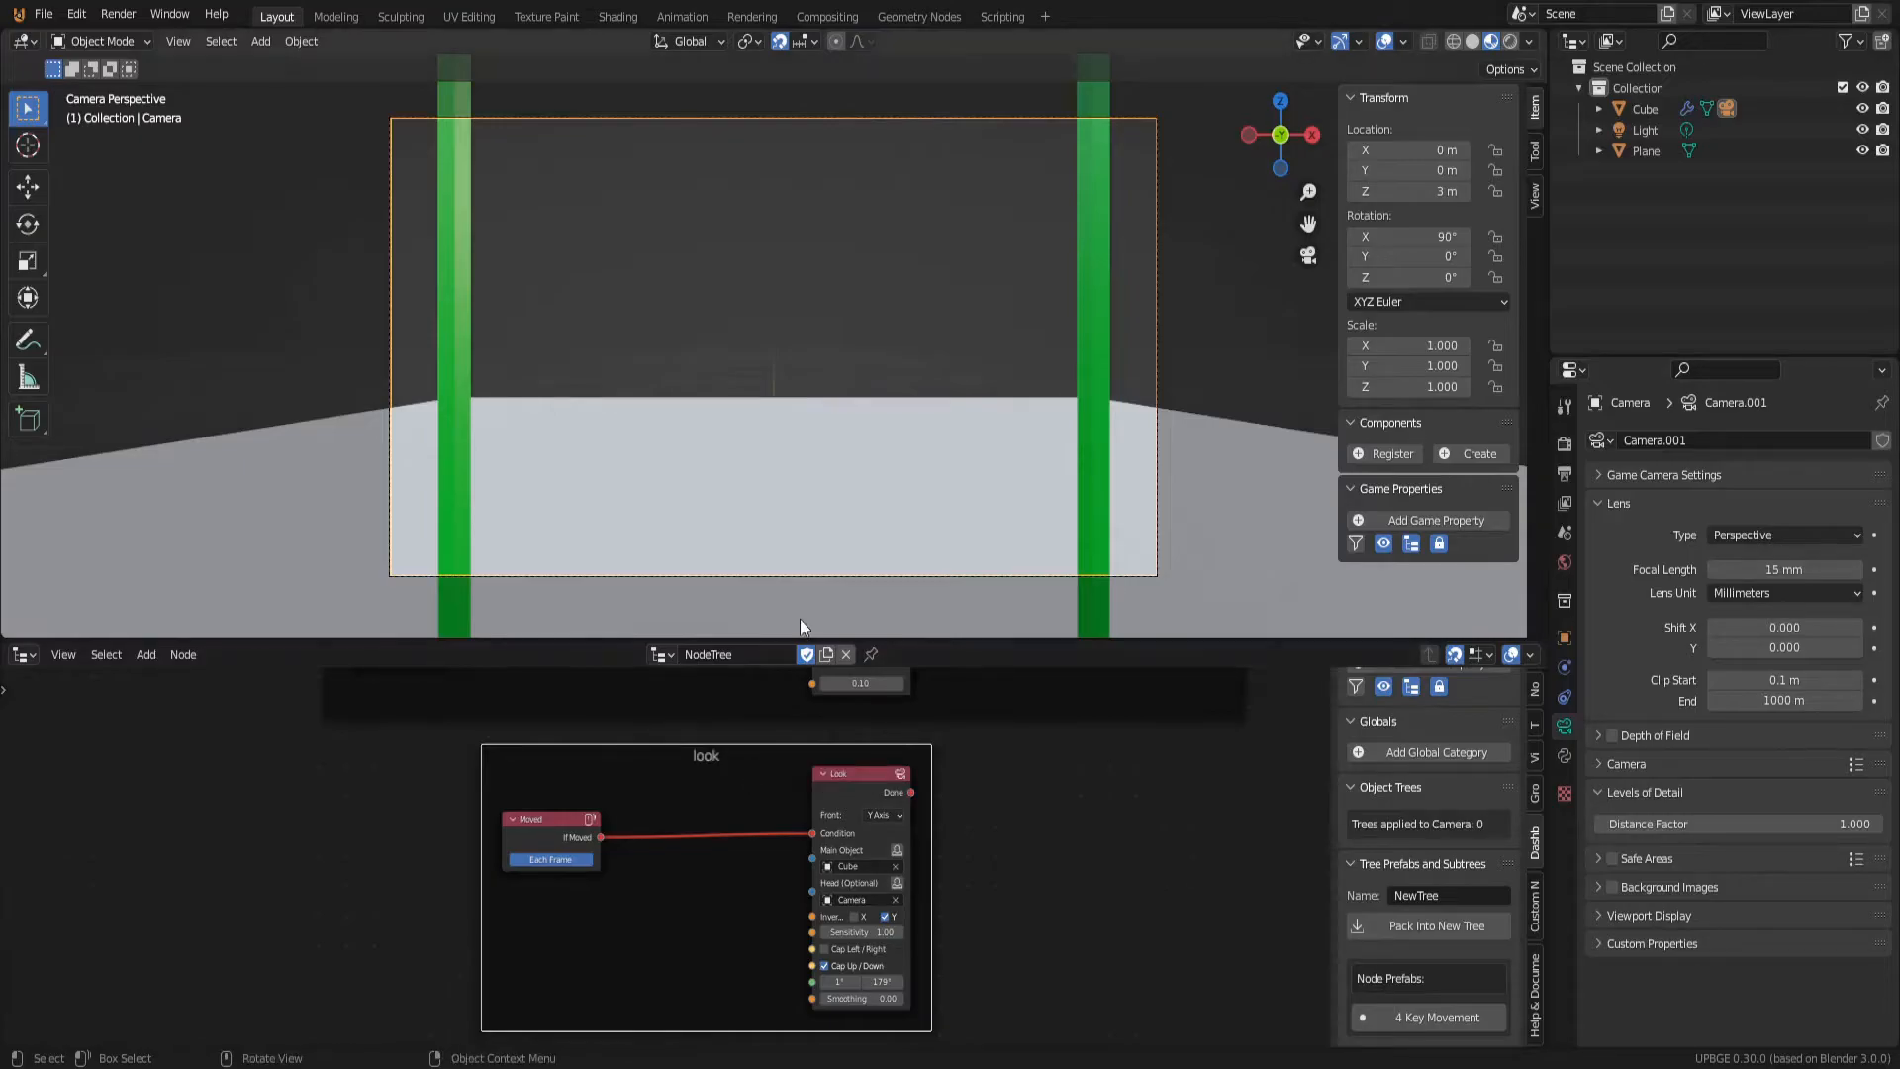
Step: Extend the frame's label to "look'e'ere'sir!" and align the frame with the left edge of the Movement frame above it
right_click(754, 776)
left_click(752, 776)
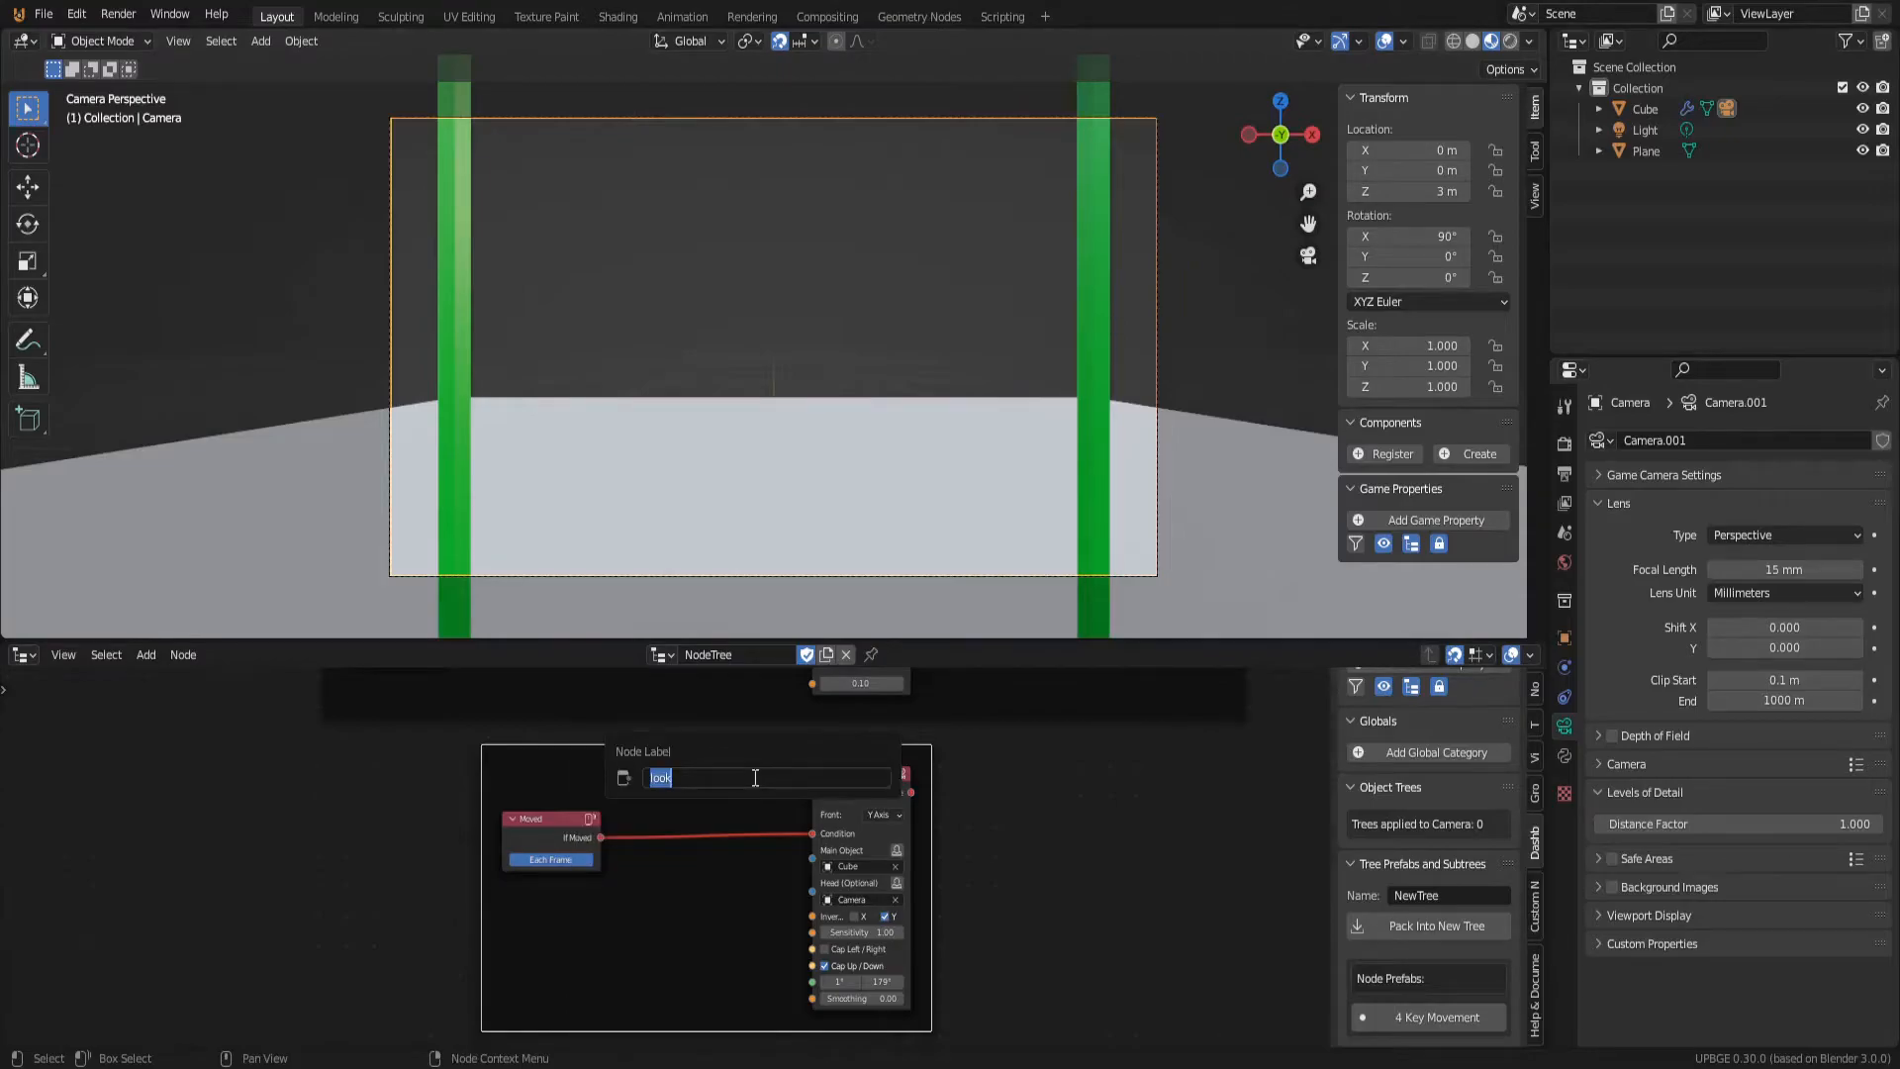
left_click(753, 779)
type("'e'ere'sir!")
key("Return")
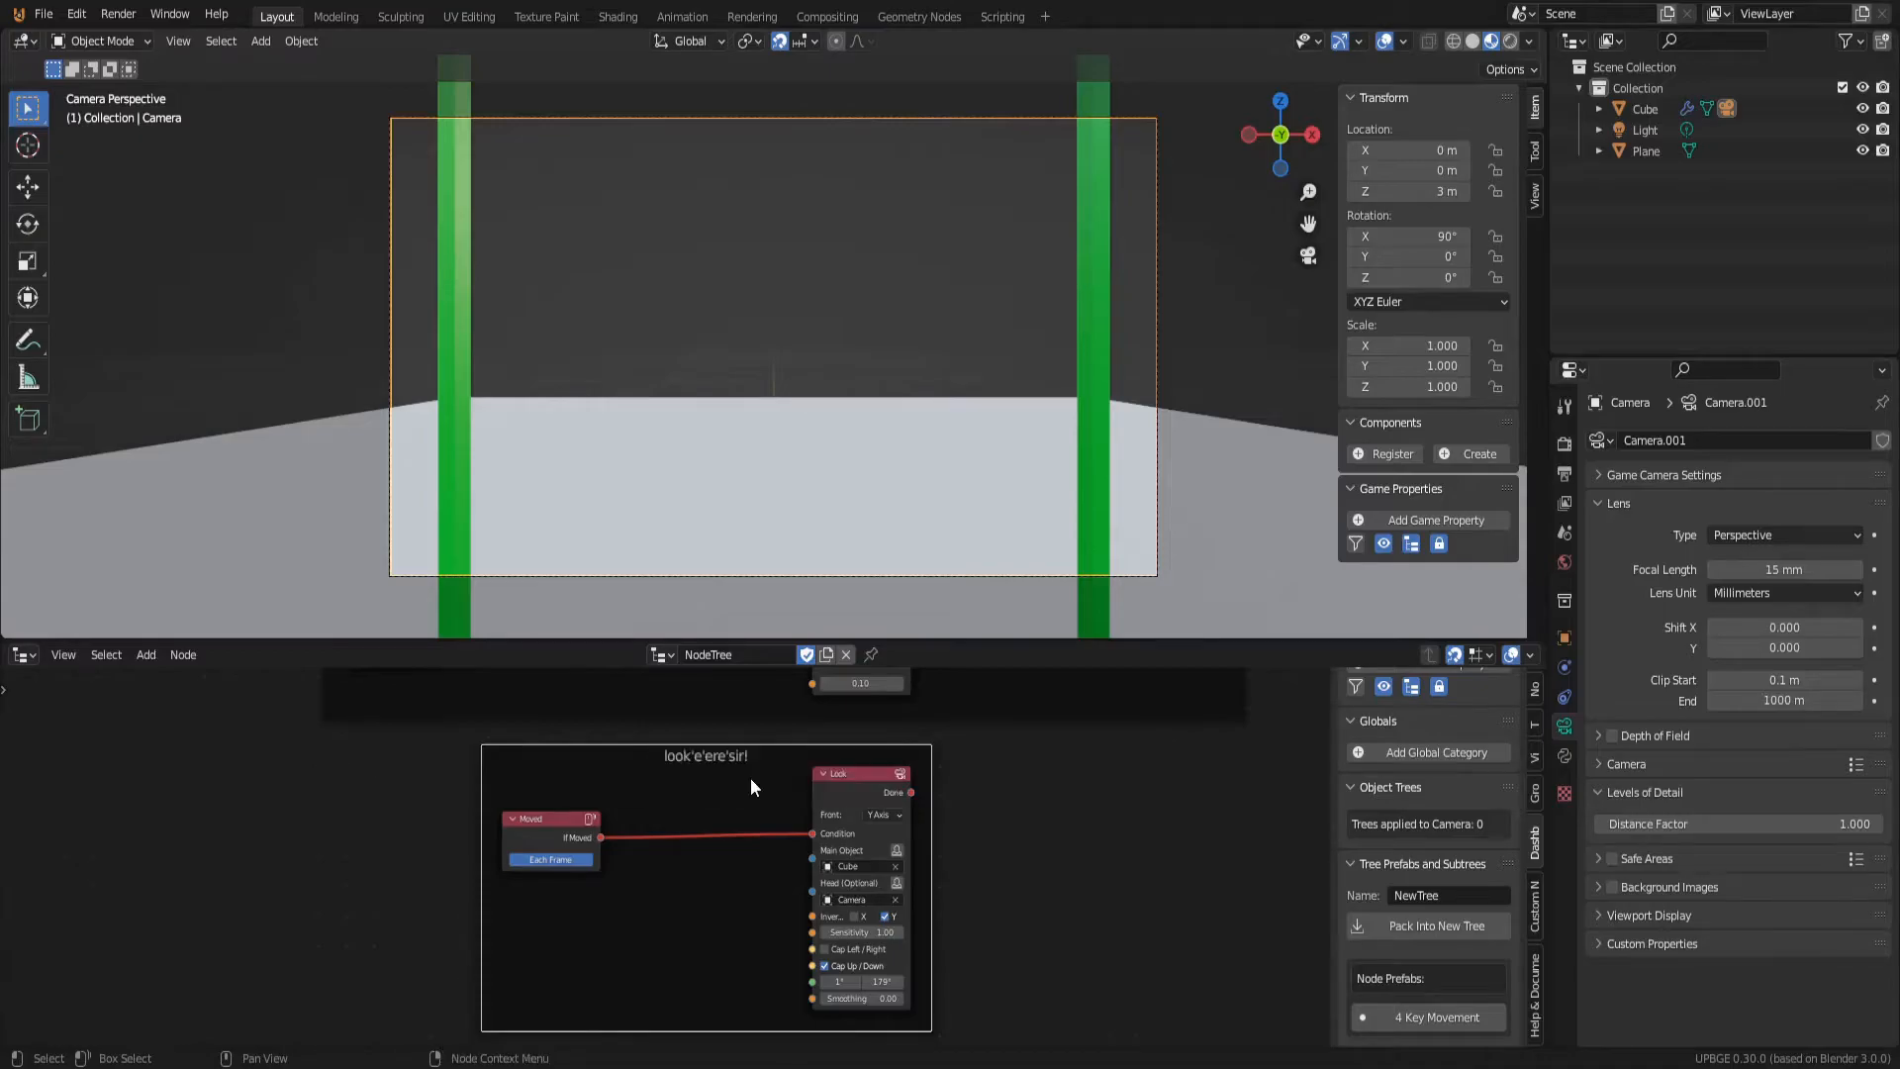
scroll(657, 805, "up", 2)
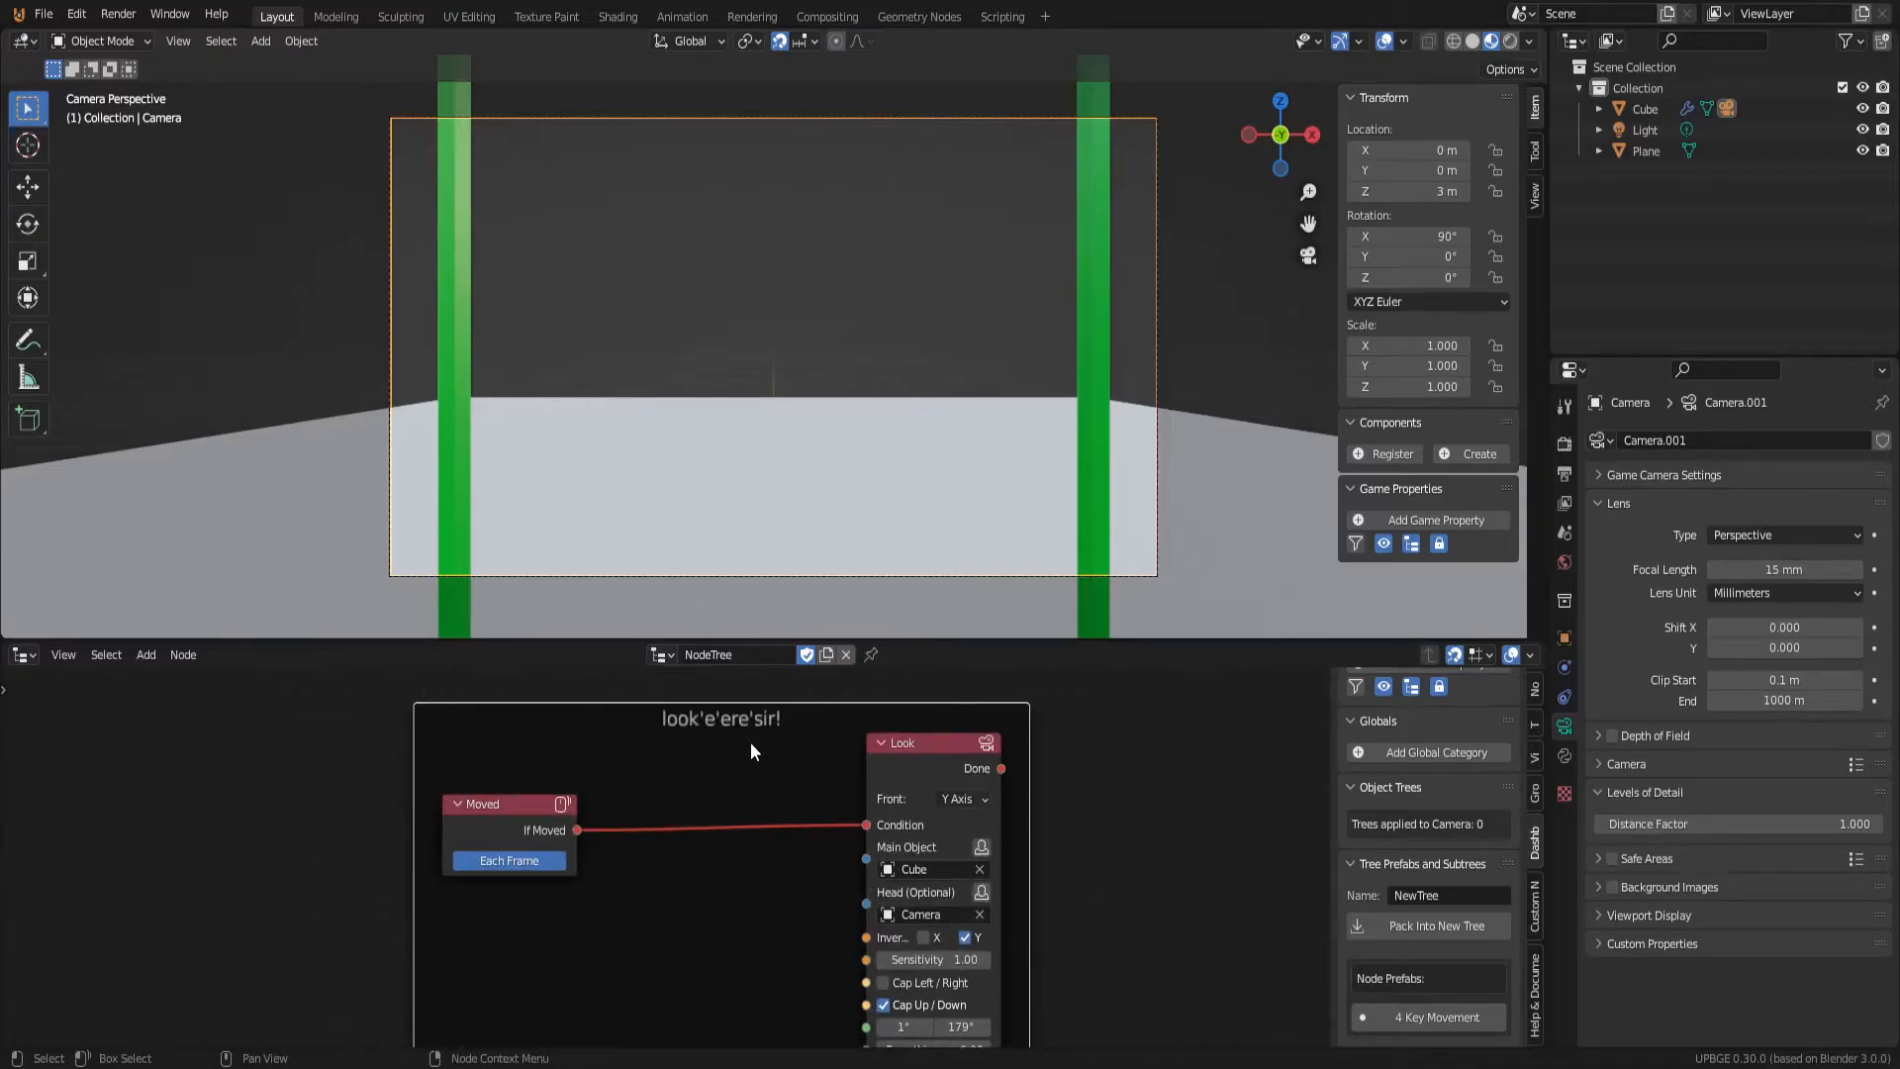
scroll(956, 802, "down", 5)
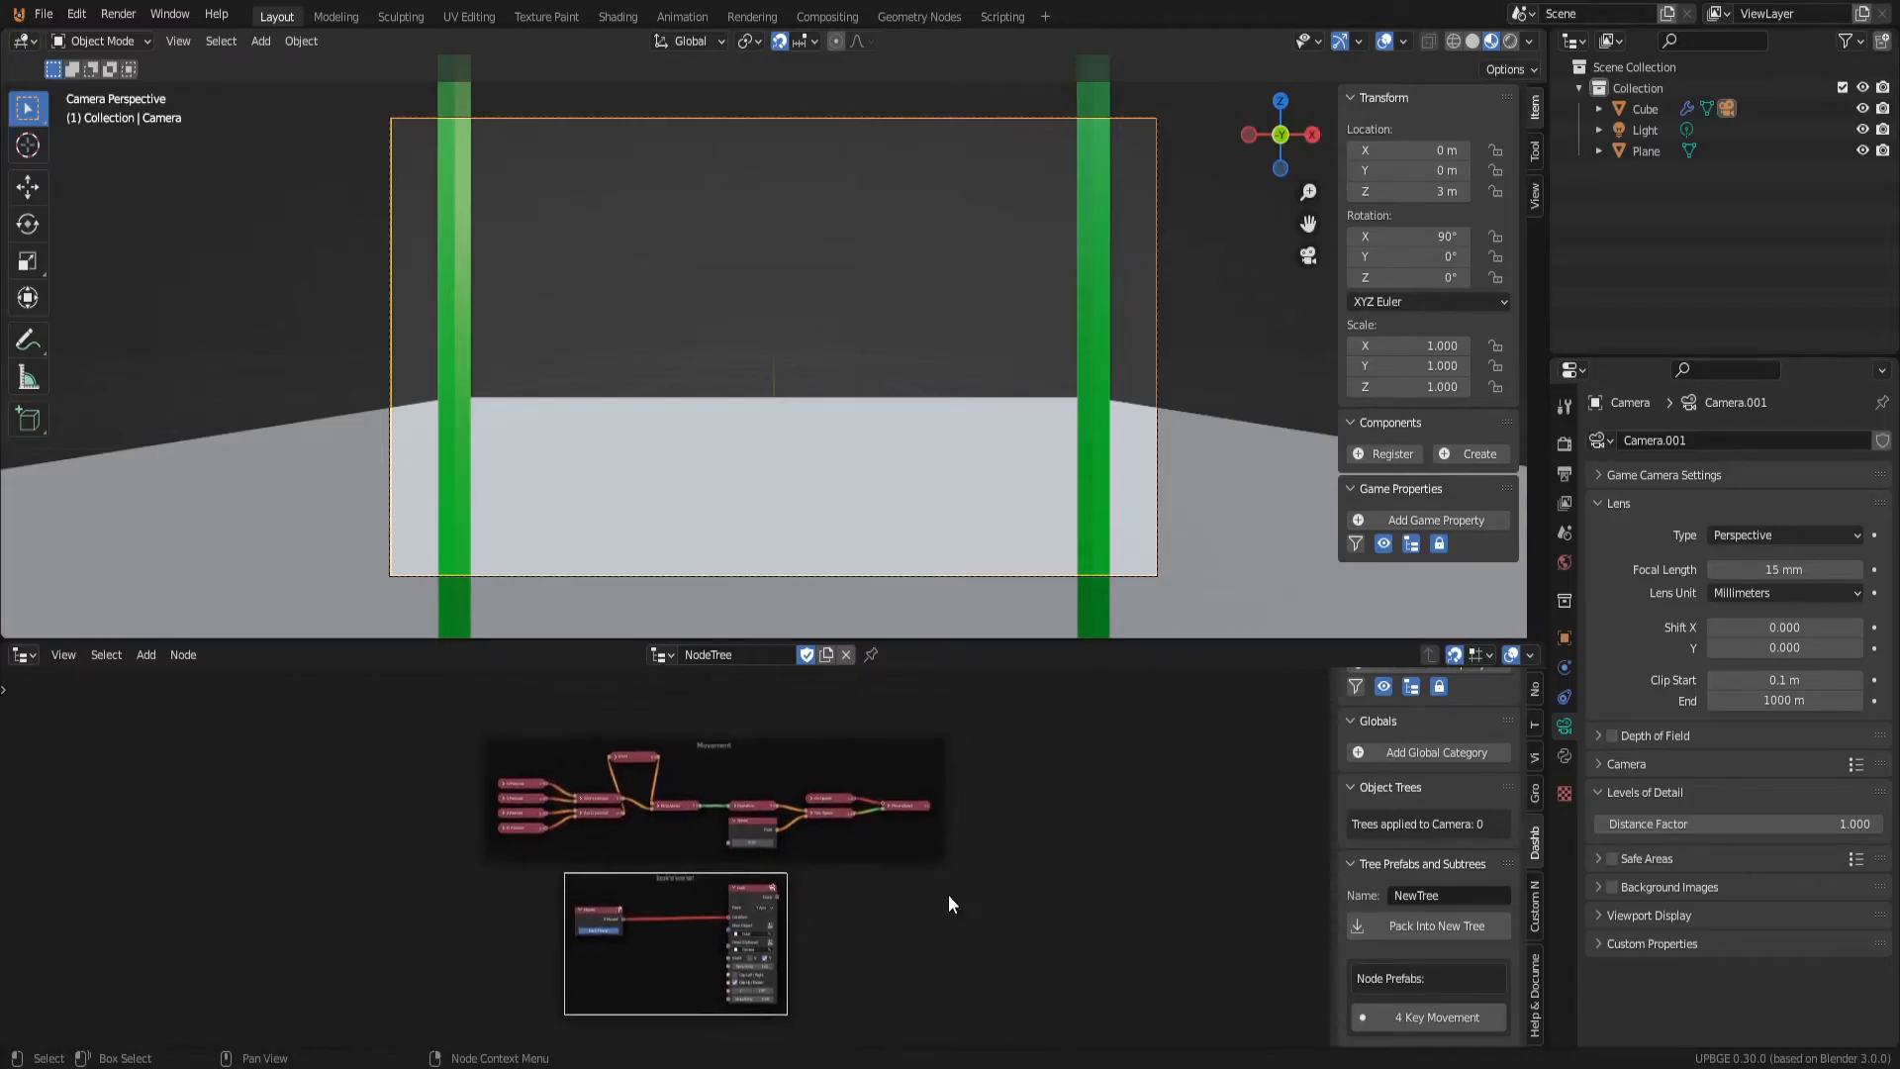
left_click_drag(694, 887, 613, 876)
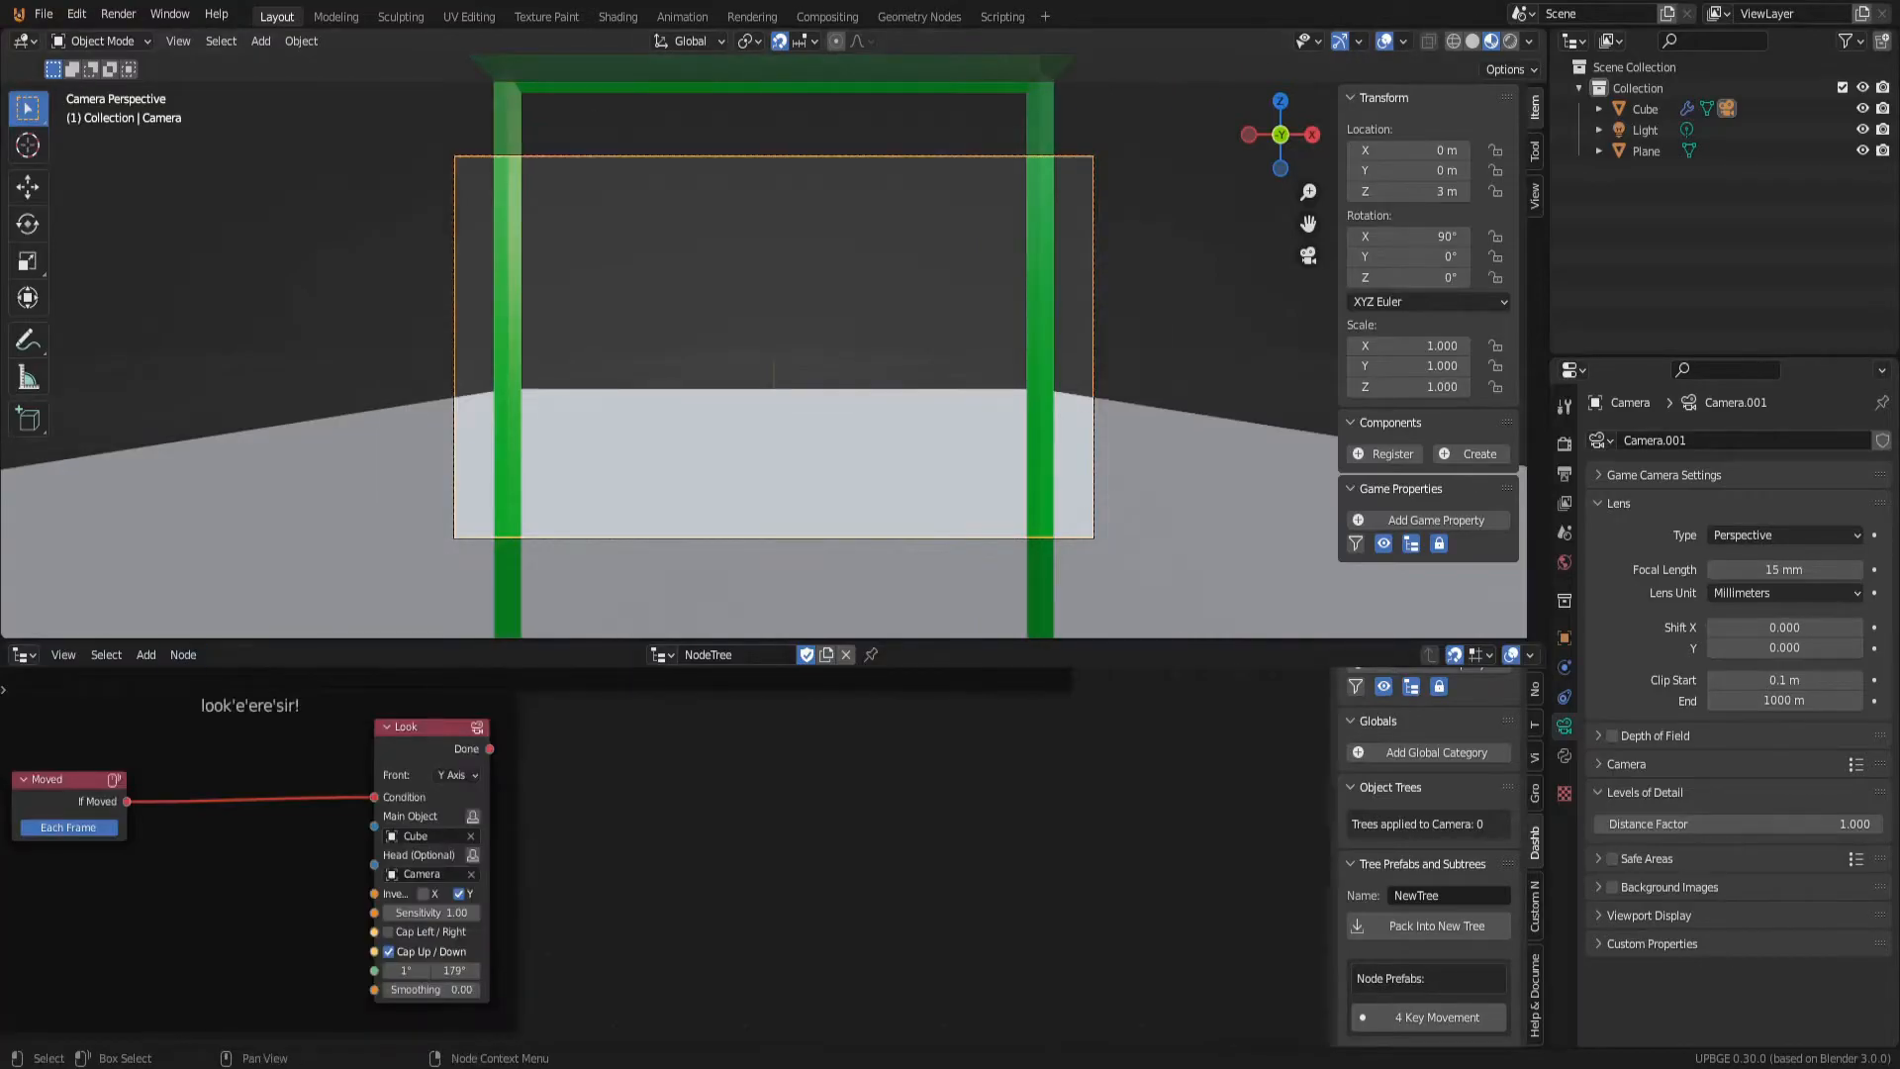
Step: Add a Key Down node beside the look frame and assign the SPACE key to it
left_click(218, 833)
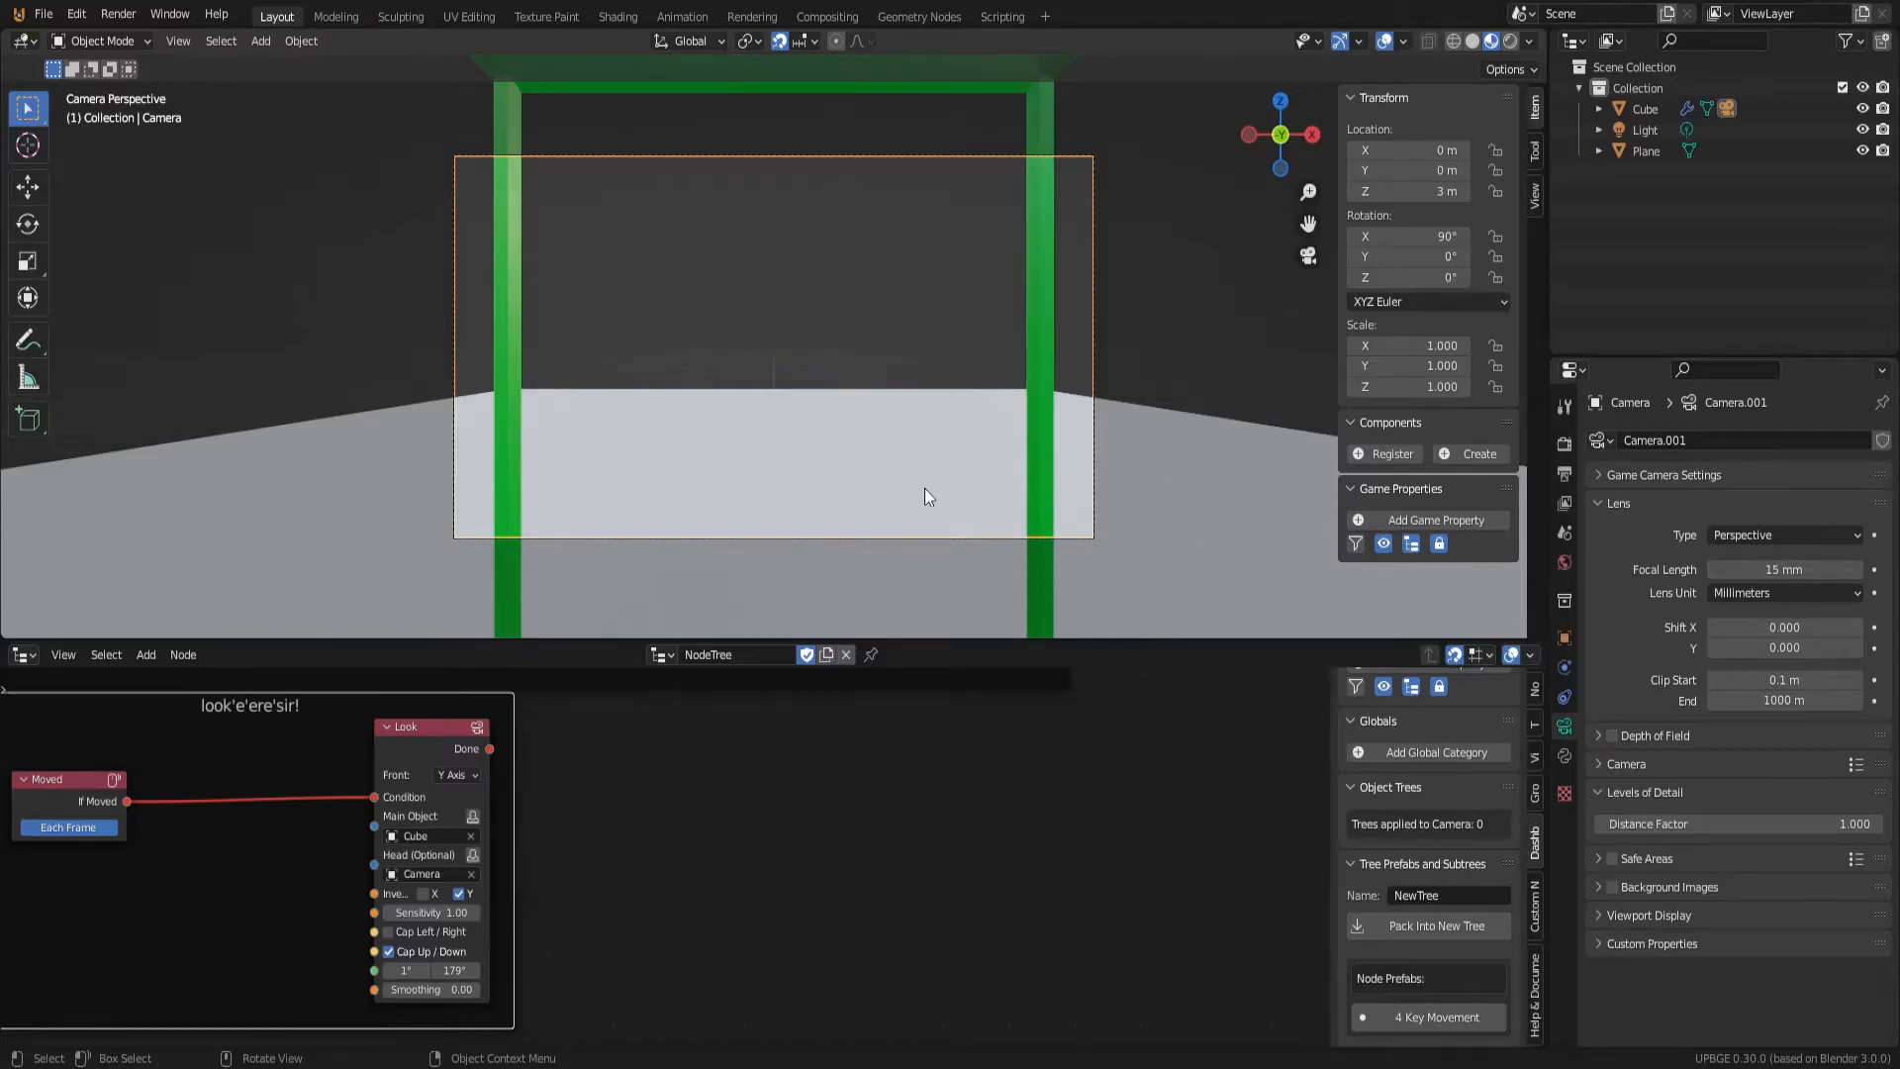
scroll(925, 891, "up", 5)
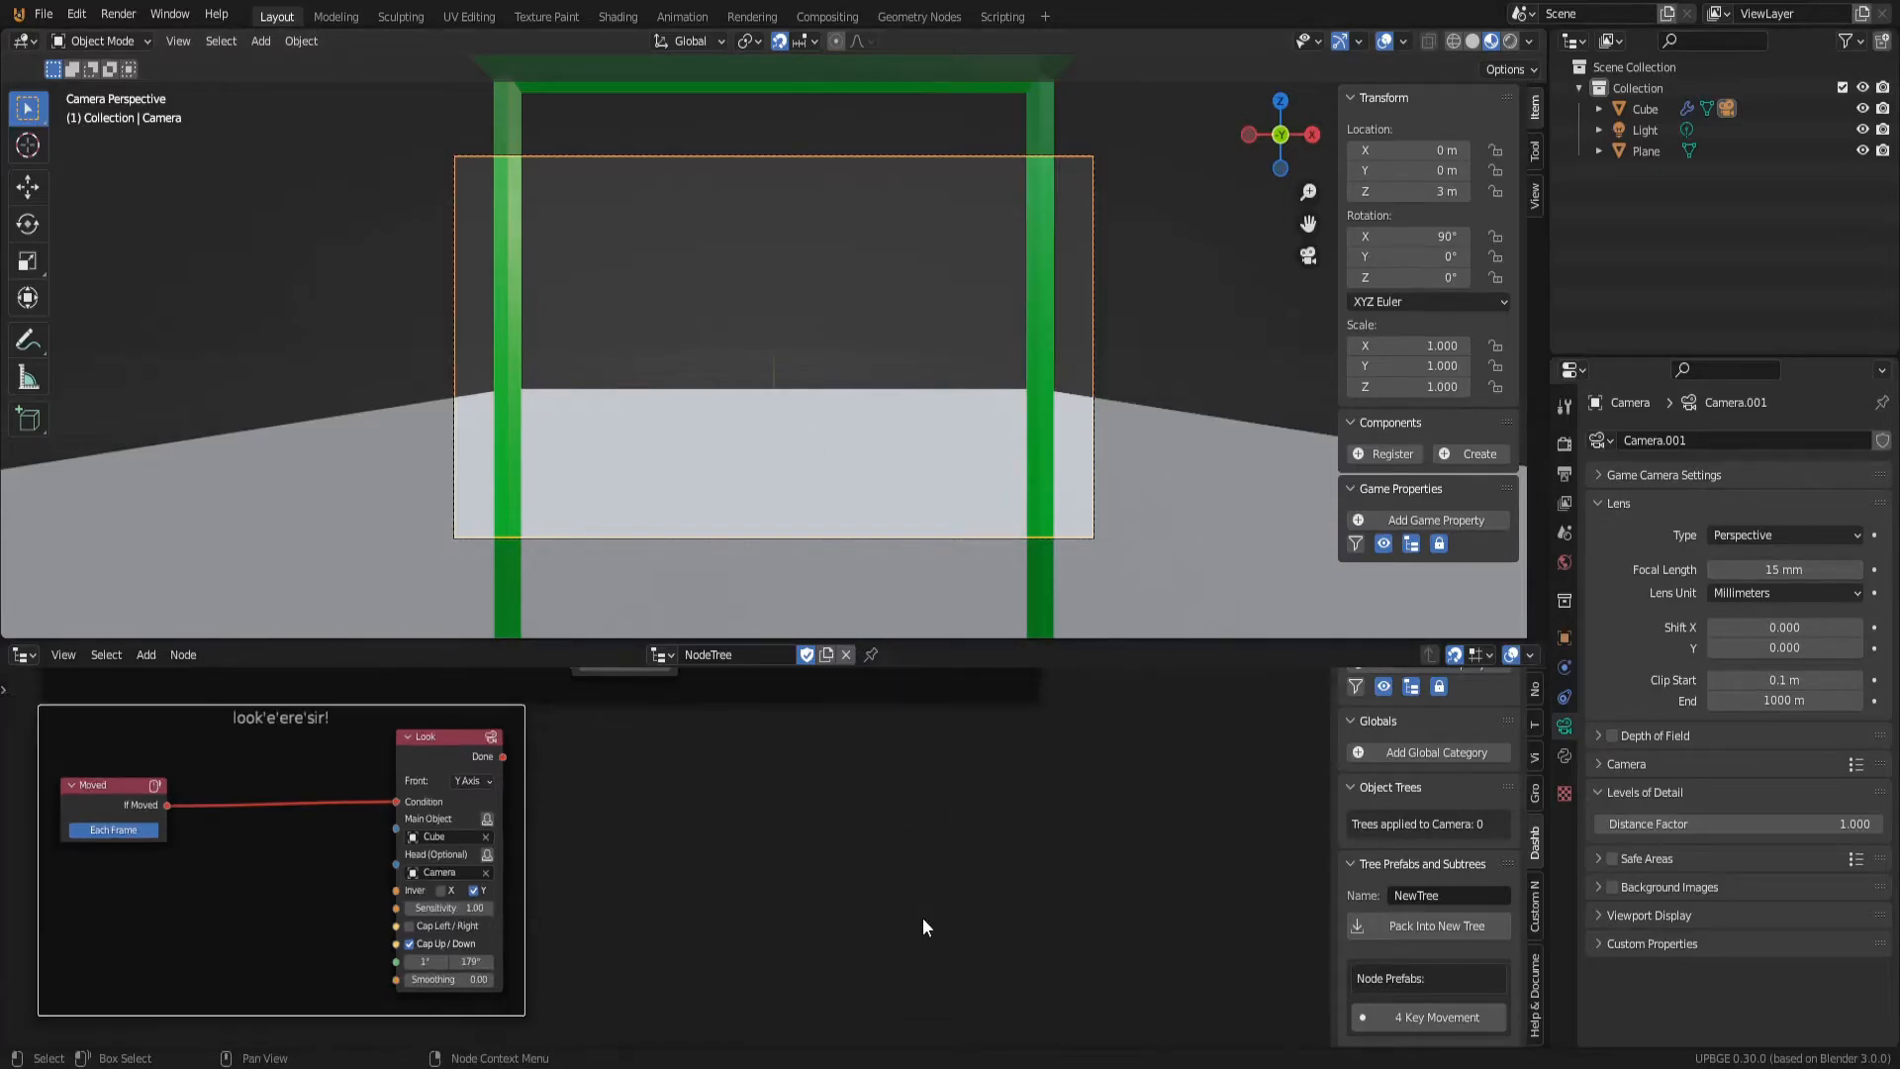
key("shift+a")
mouse_move(651, 627)
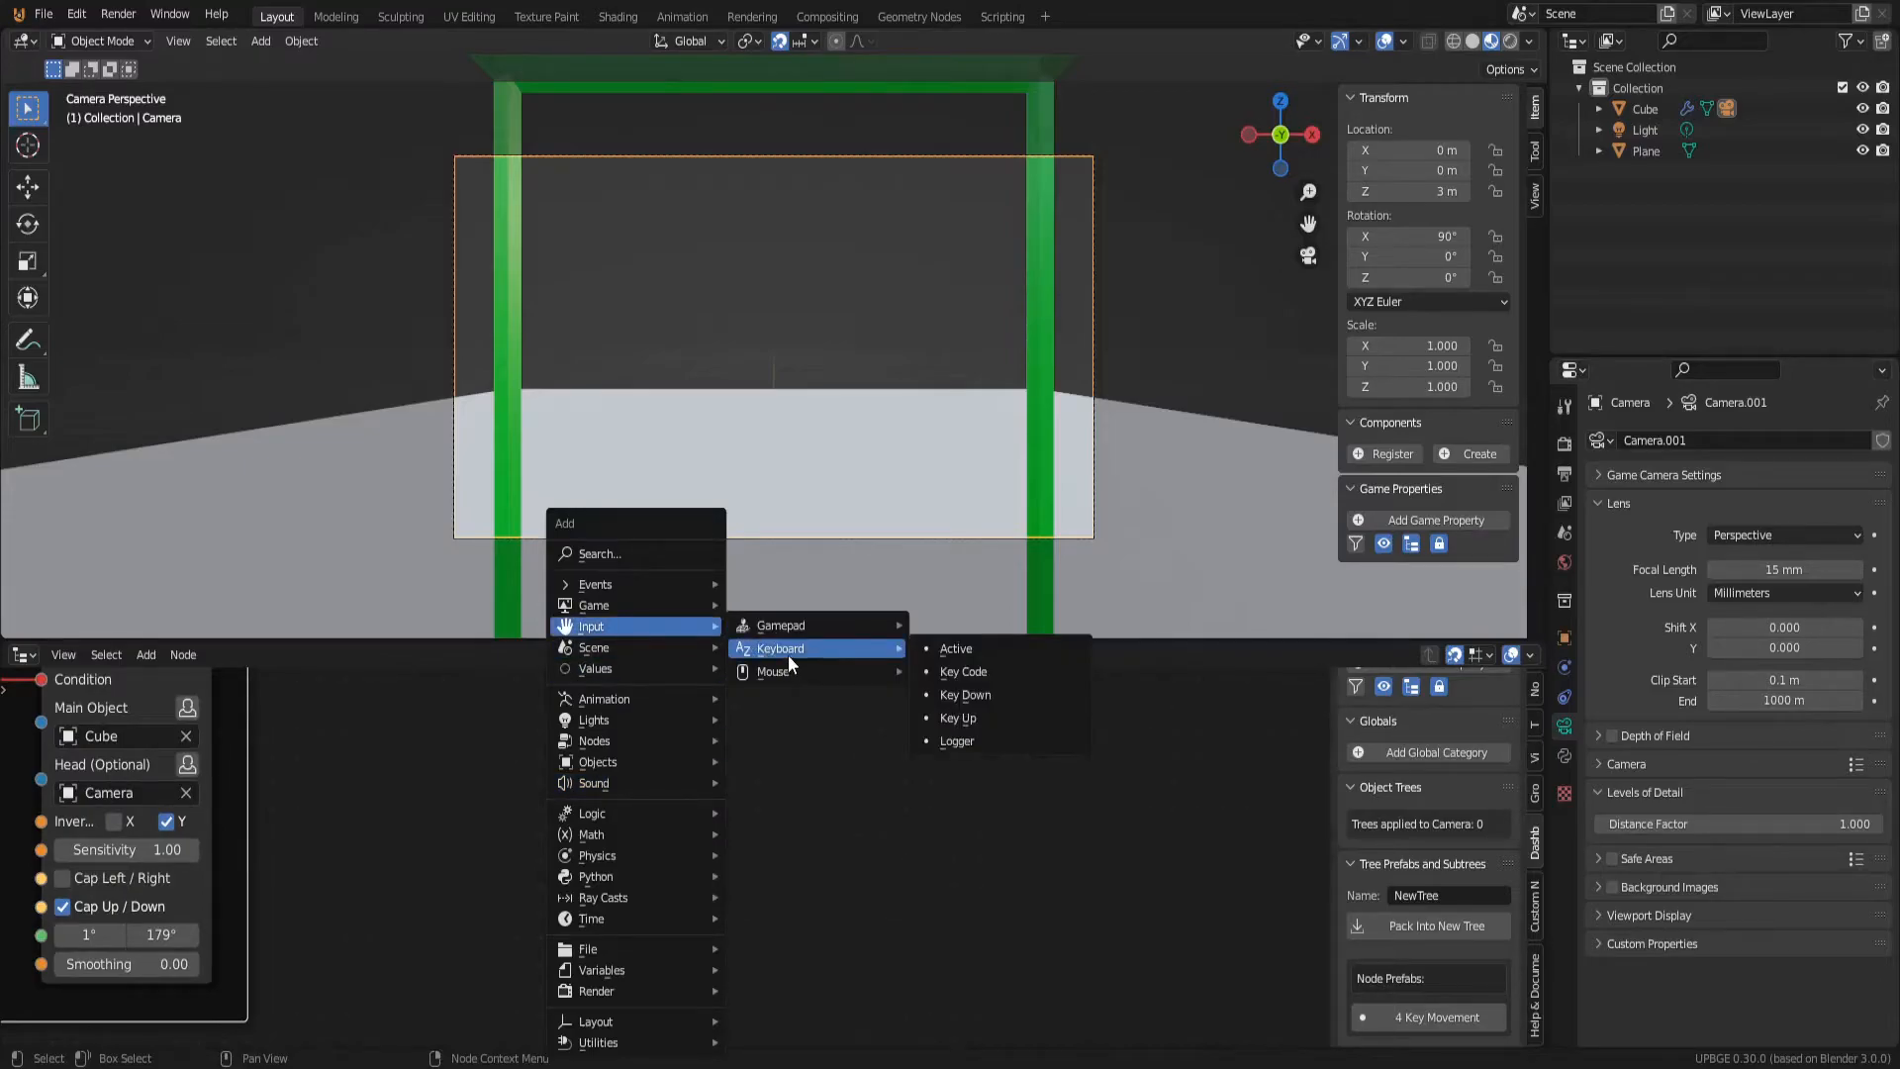
left_click(983, 697)
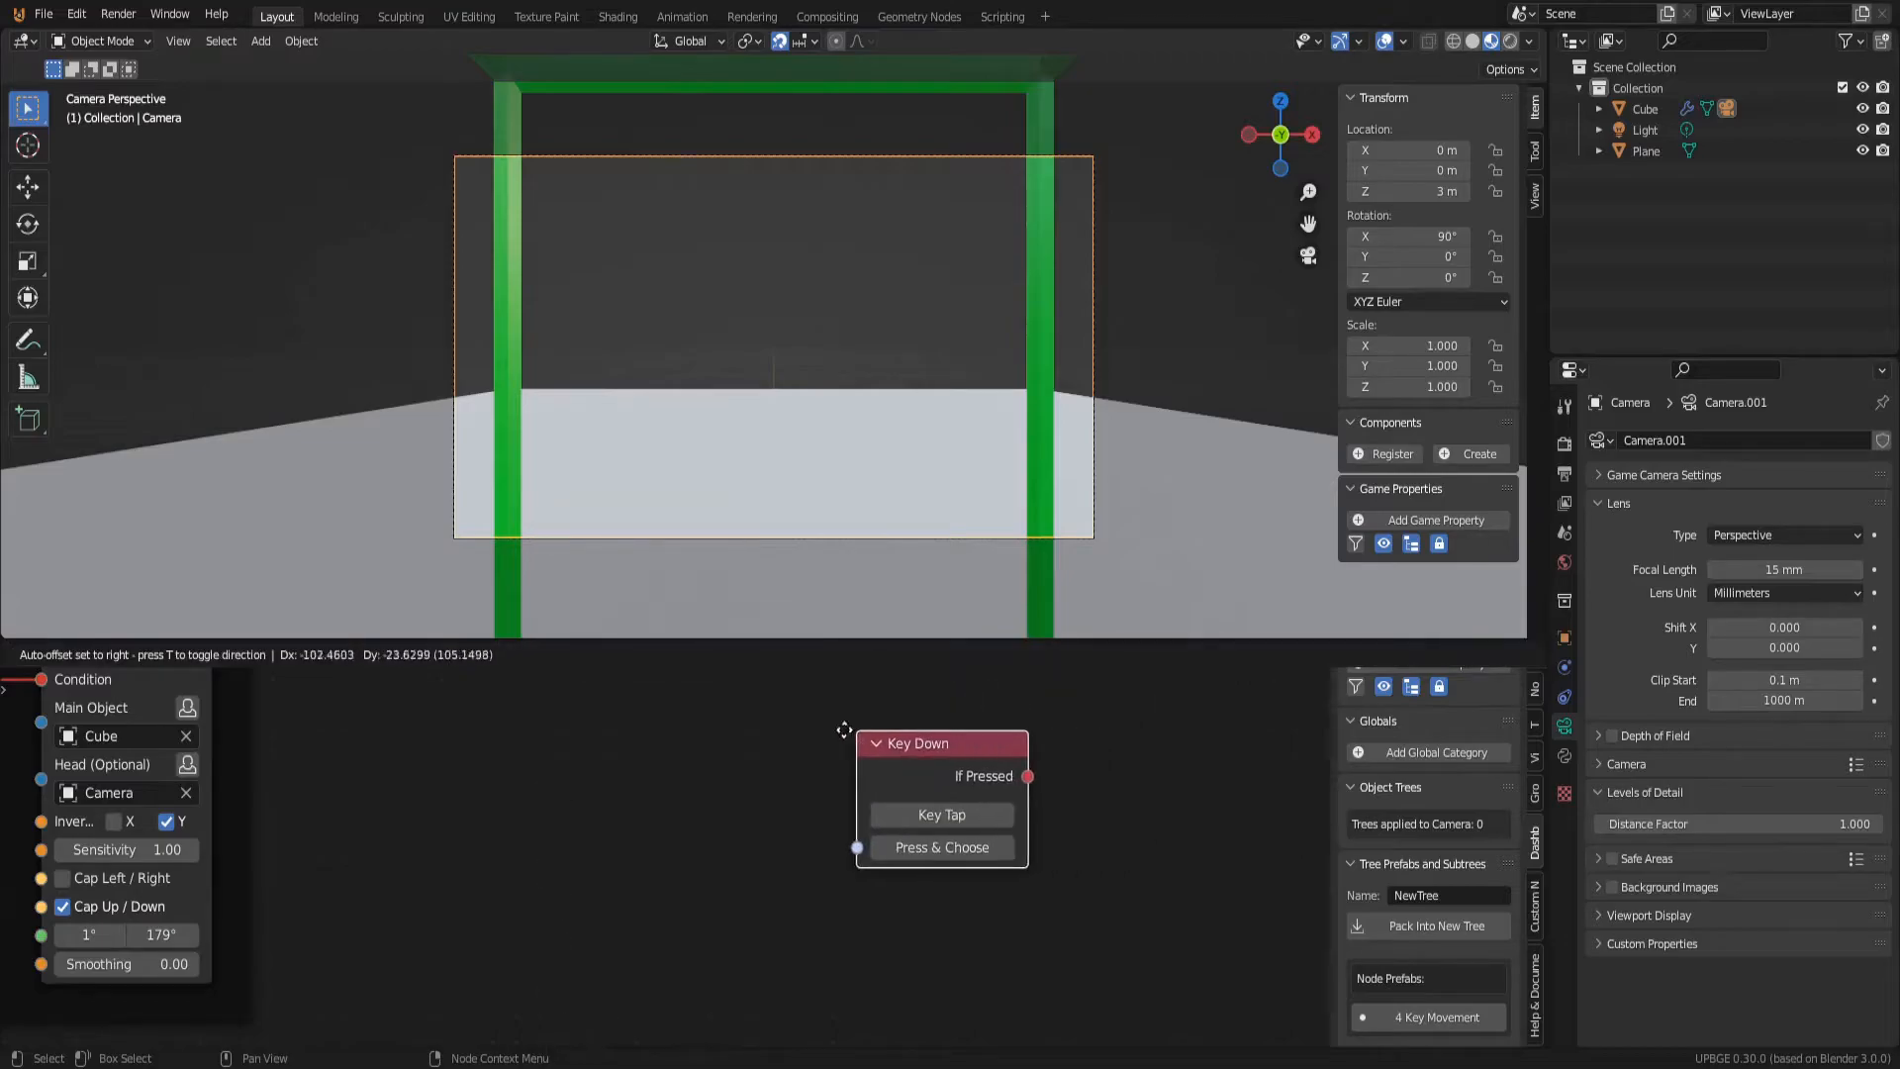
left_click(319, 748)
scroll(439, 781, "up", 2)
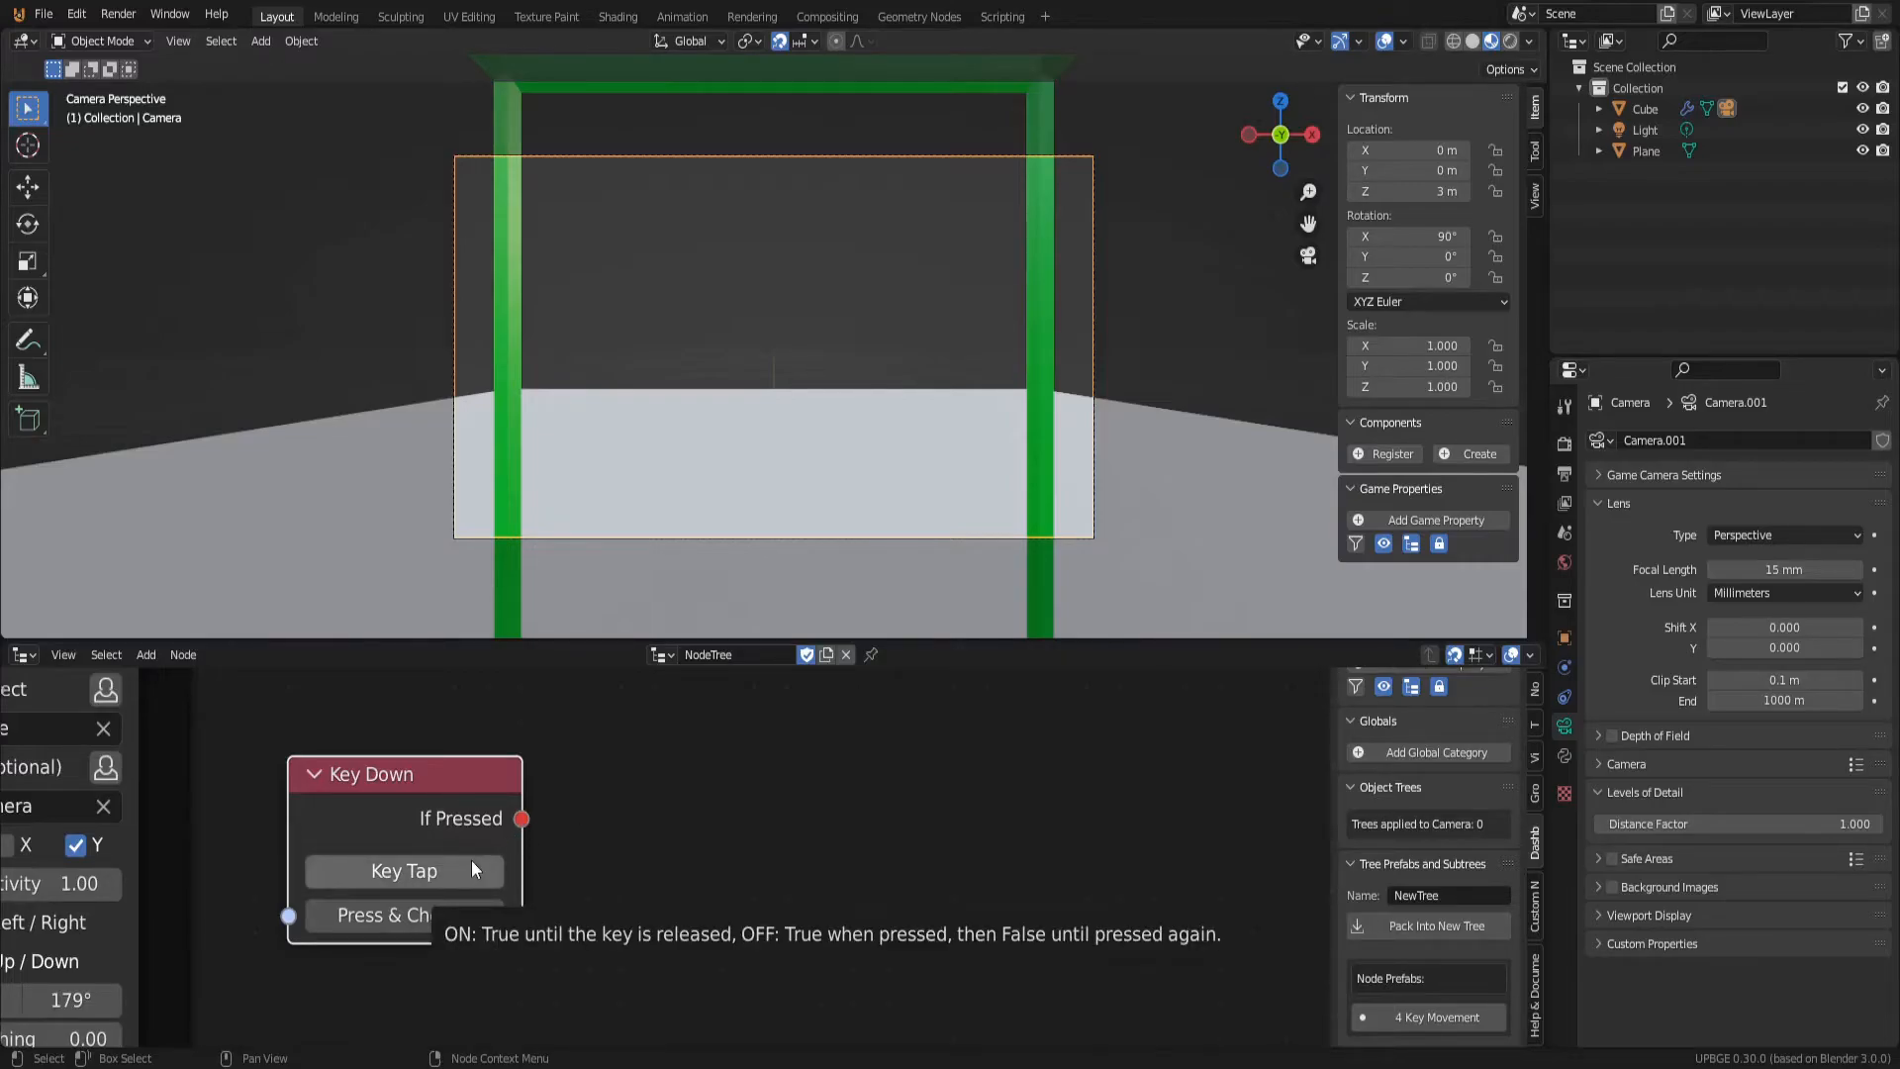
left_click(429, 913)
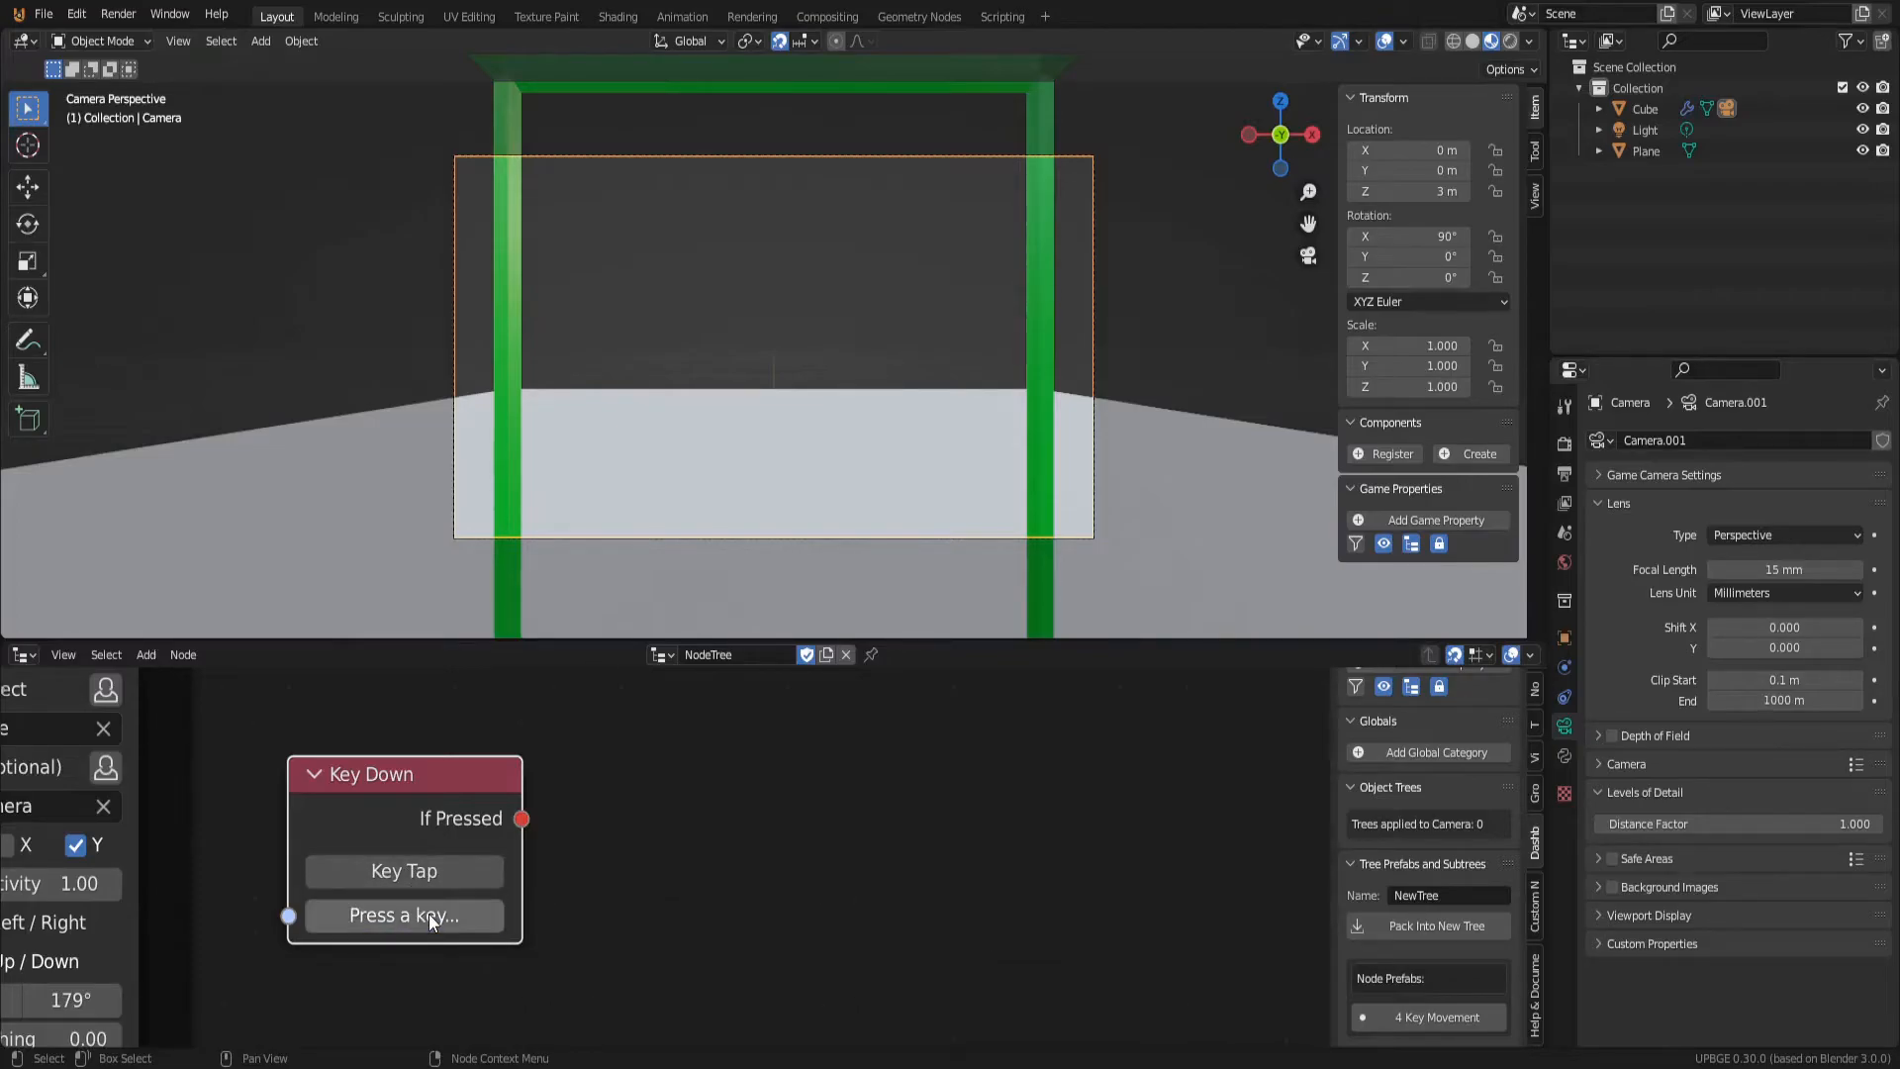
key("space")
middle_click_drag(753, 865, 651, 855)
key("shift+a")
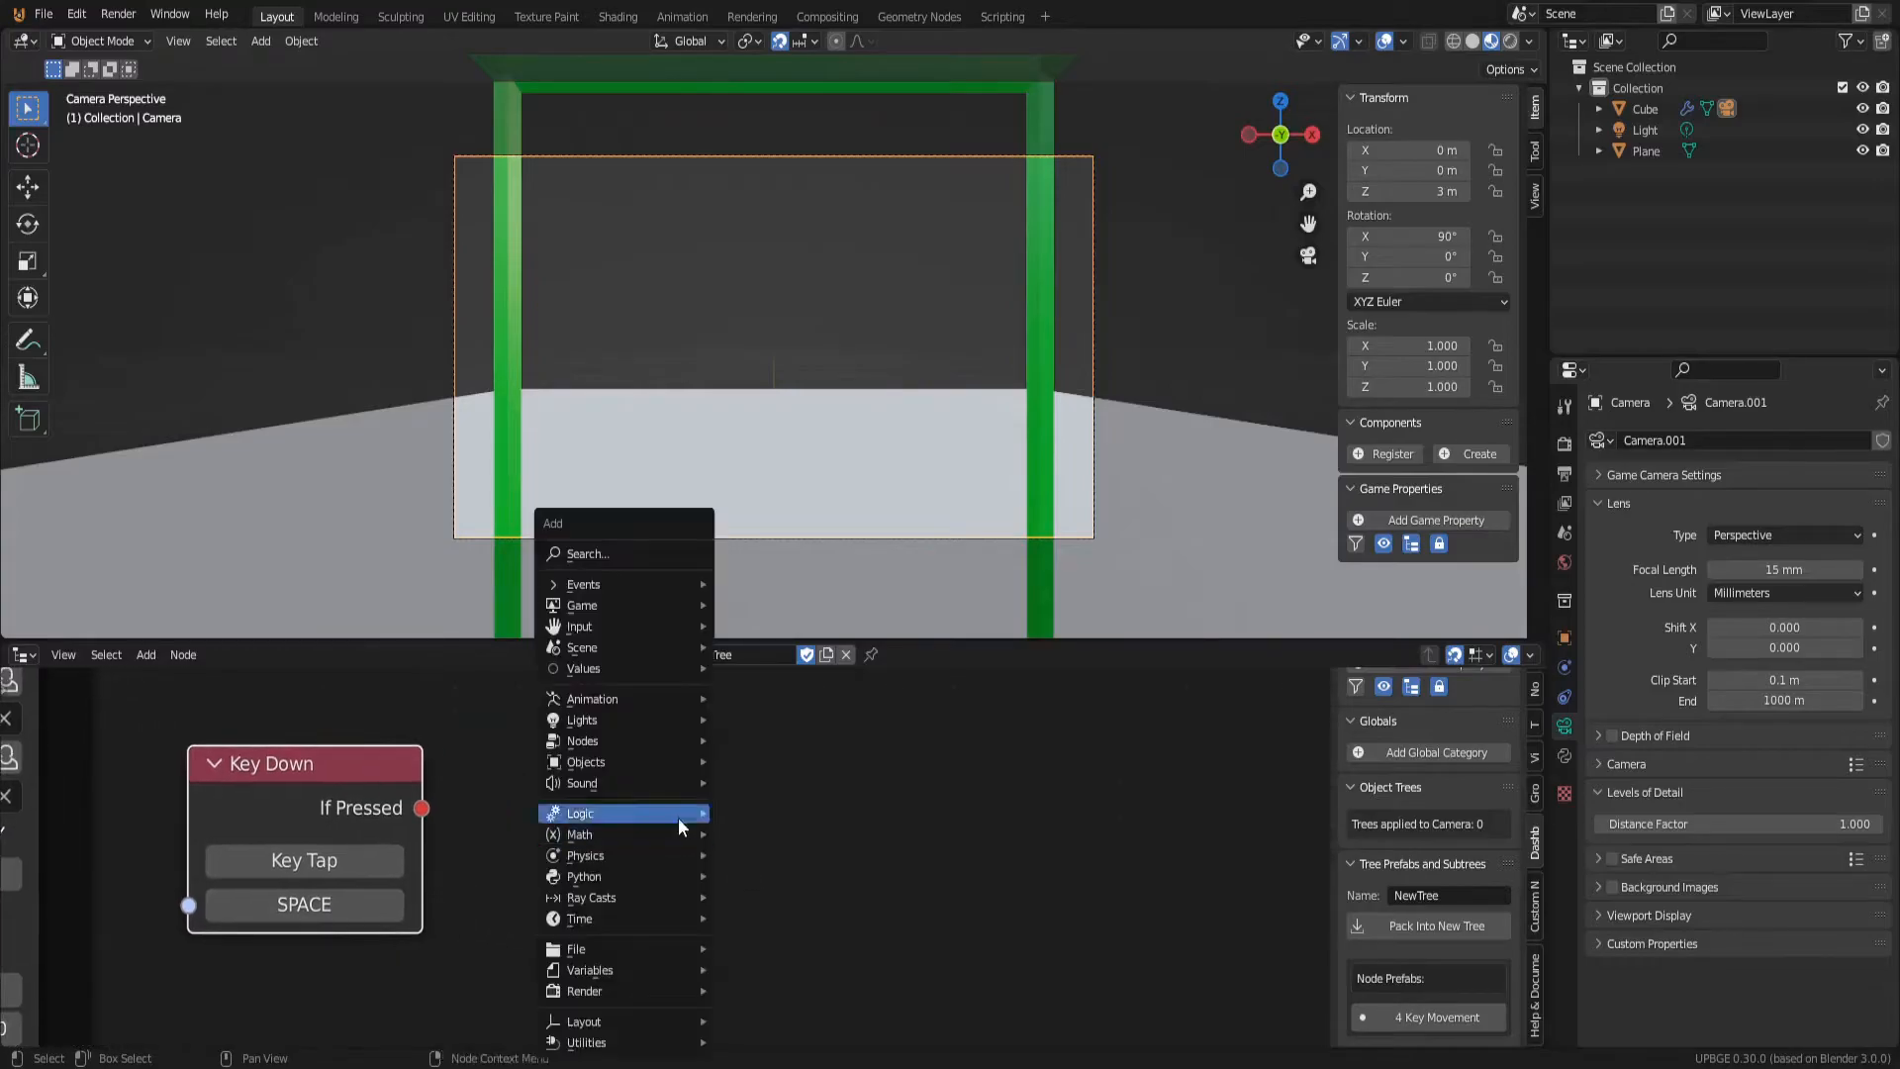
left_click(600, 556)
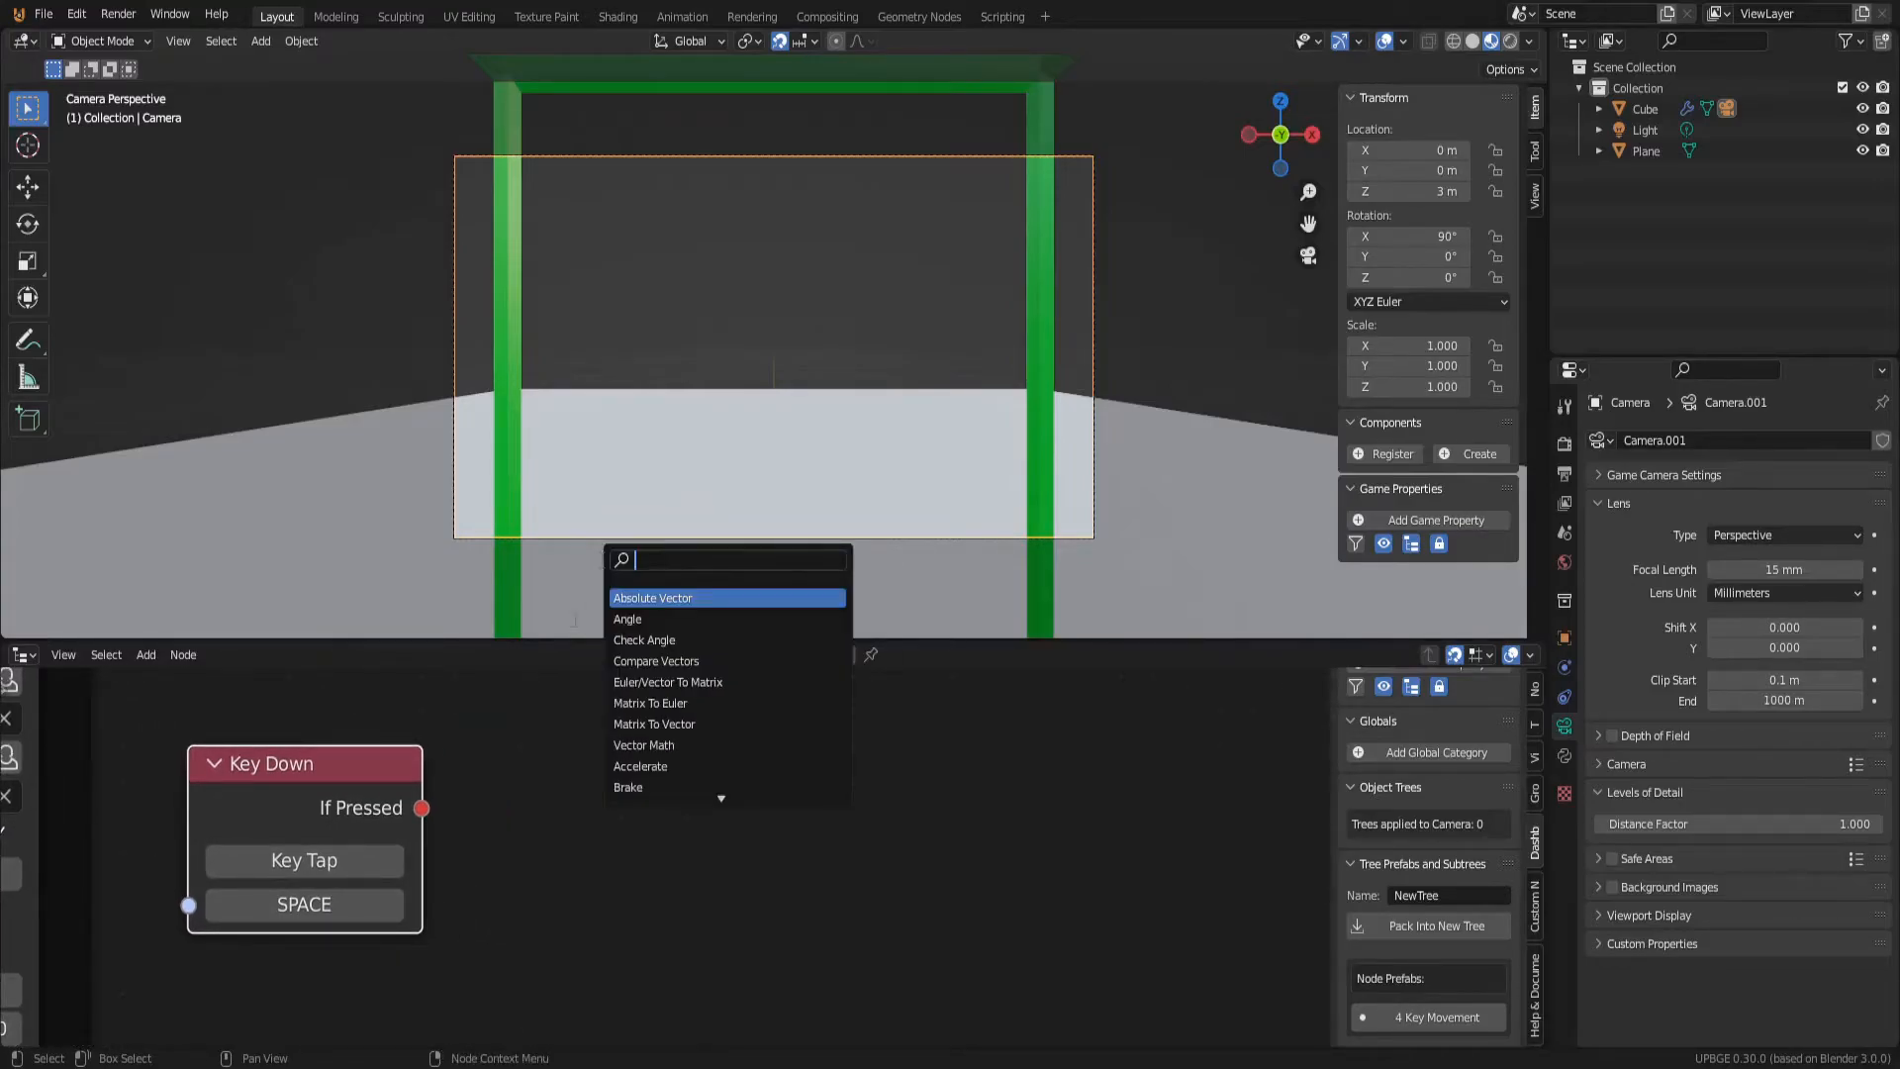
key("Escape")
Step: Add a Jump node with Cube as its Object and link Key Down's If Pressed output to its Condition
key("shift+a")
mouse_move(604, 621)
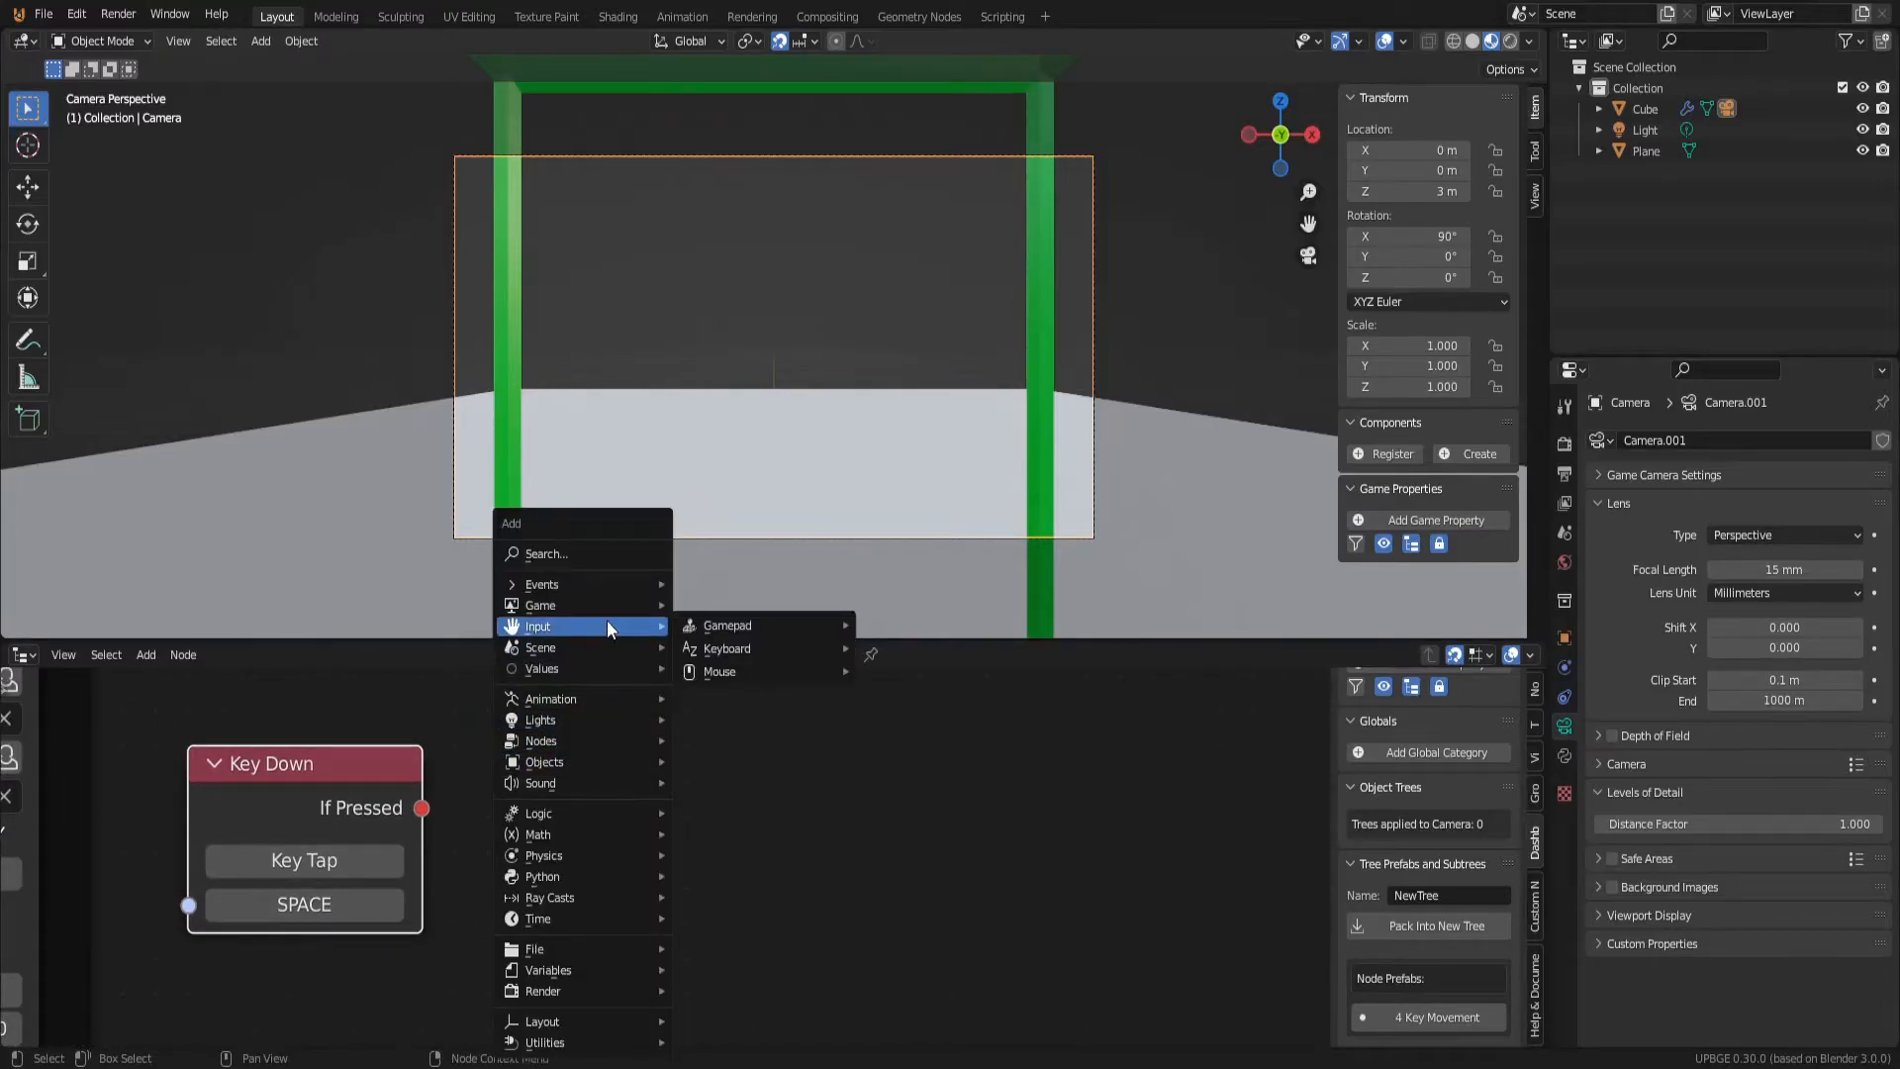
left_click(598, 551)
type("jump")
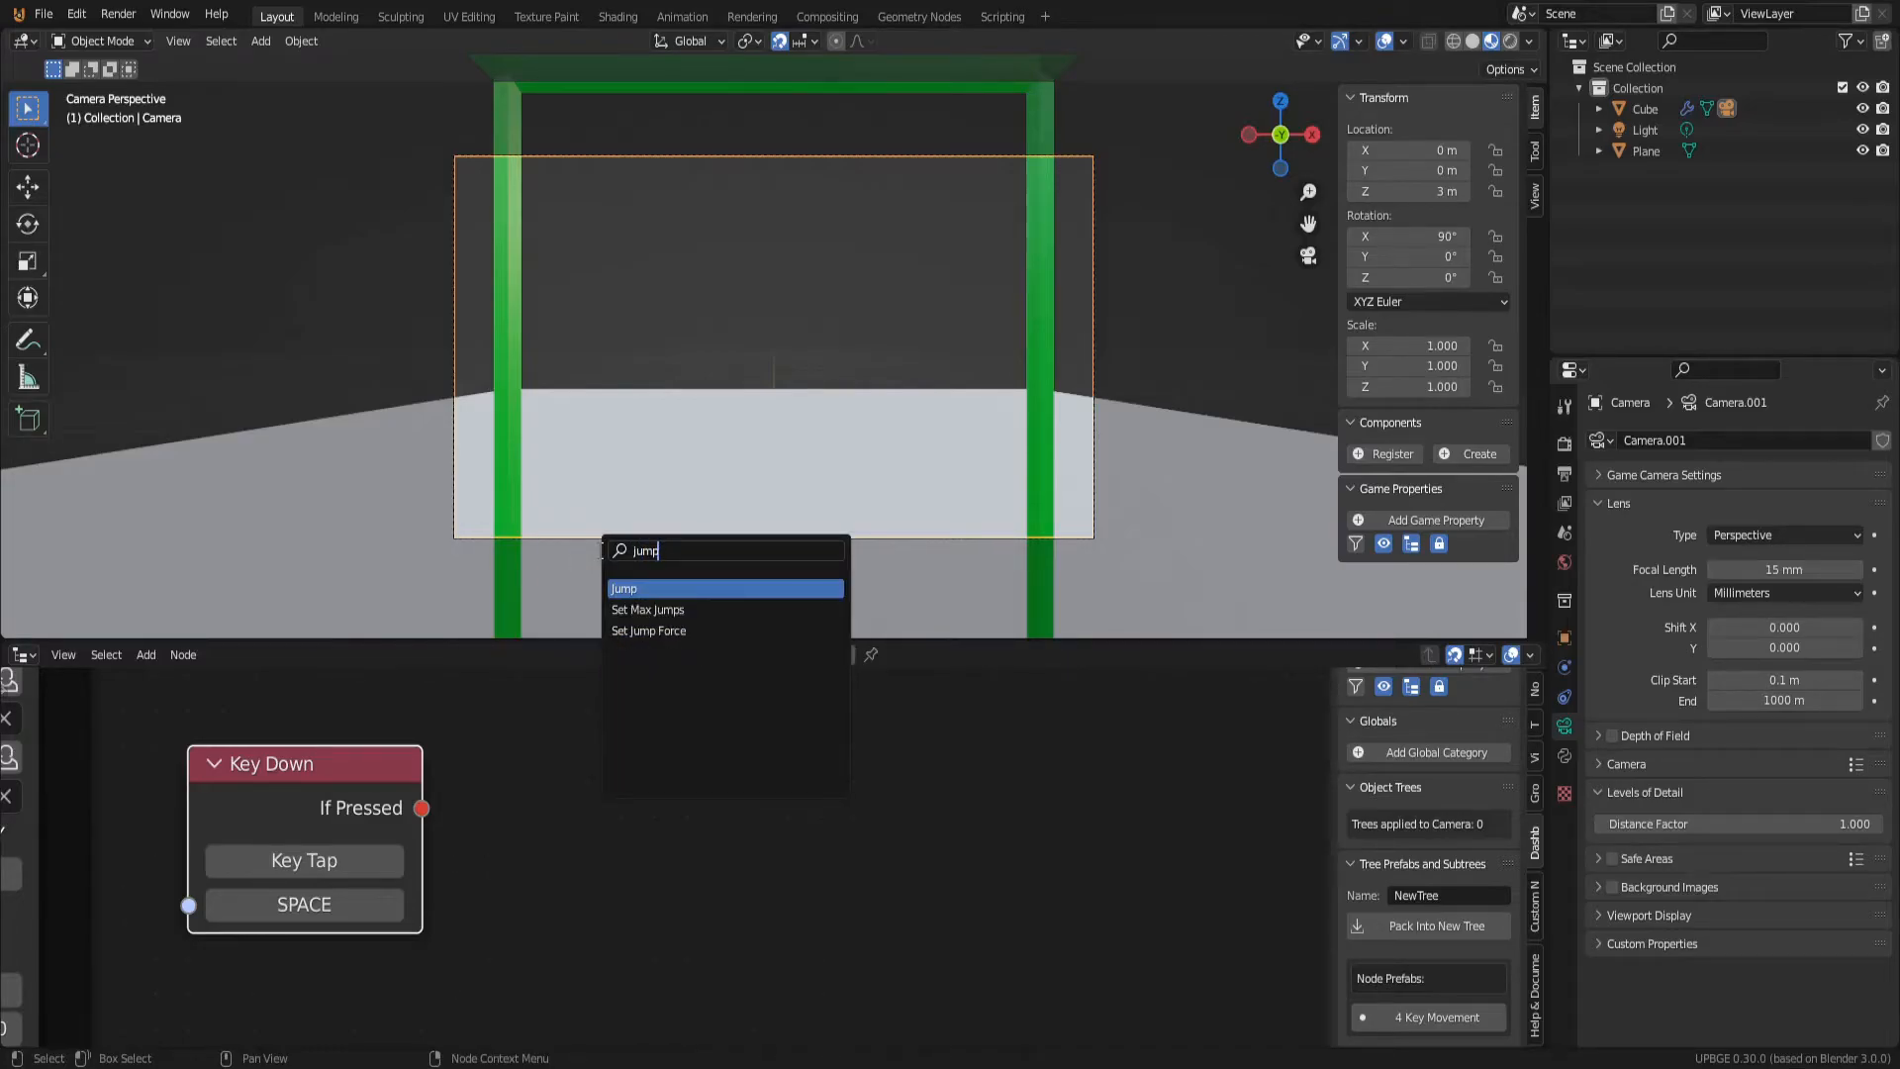
key("Return")
left_click(671, 774)
left_click_drag(431, 812, 654, 834)
left_click(745, 913)
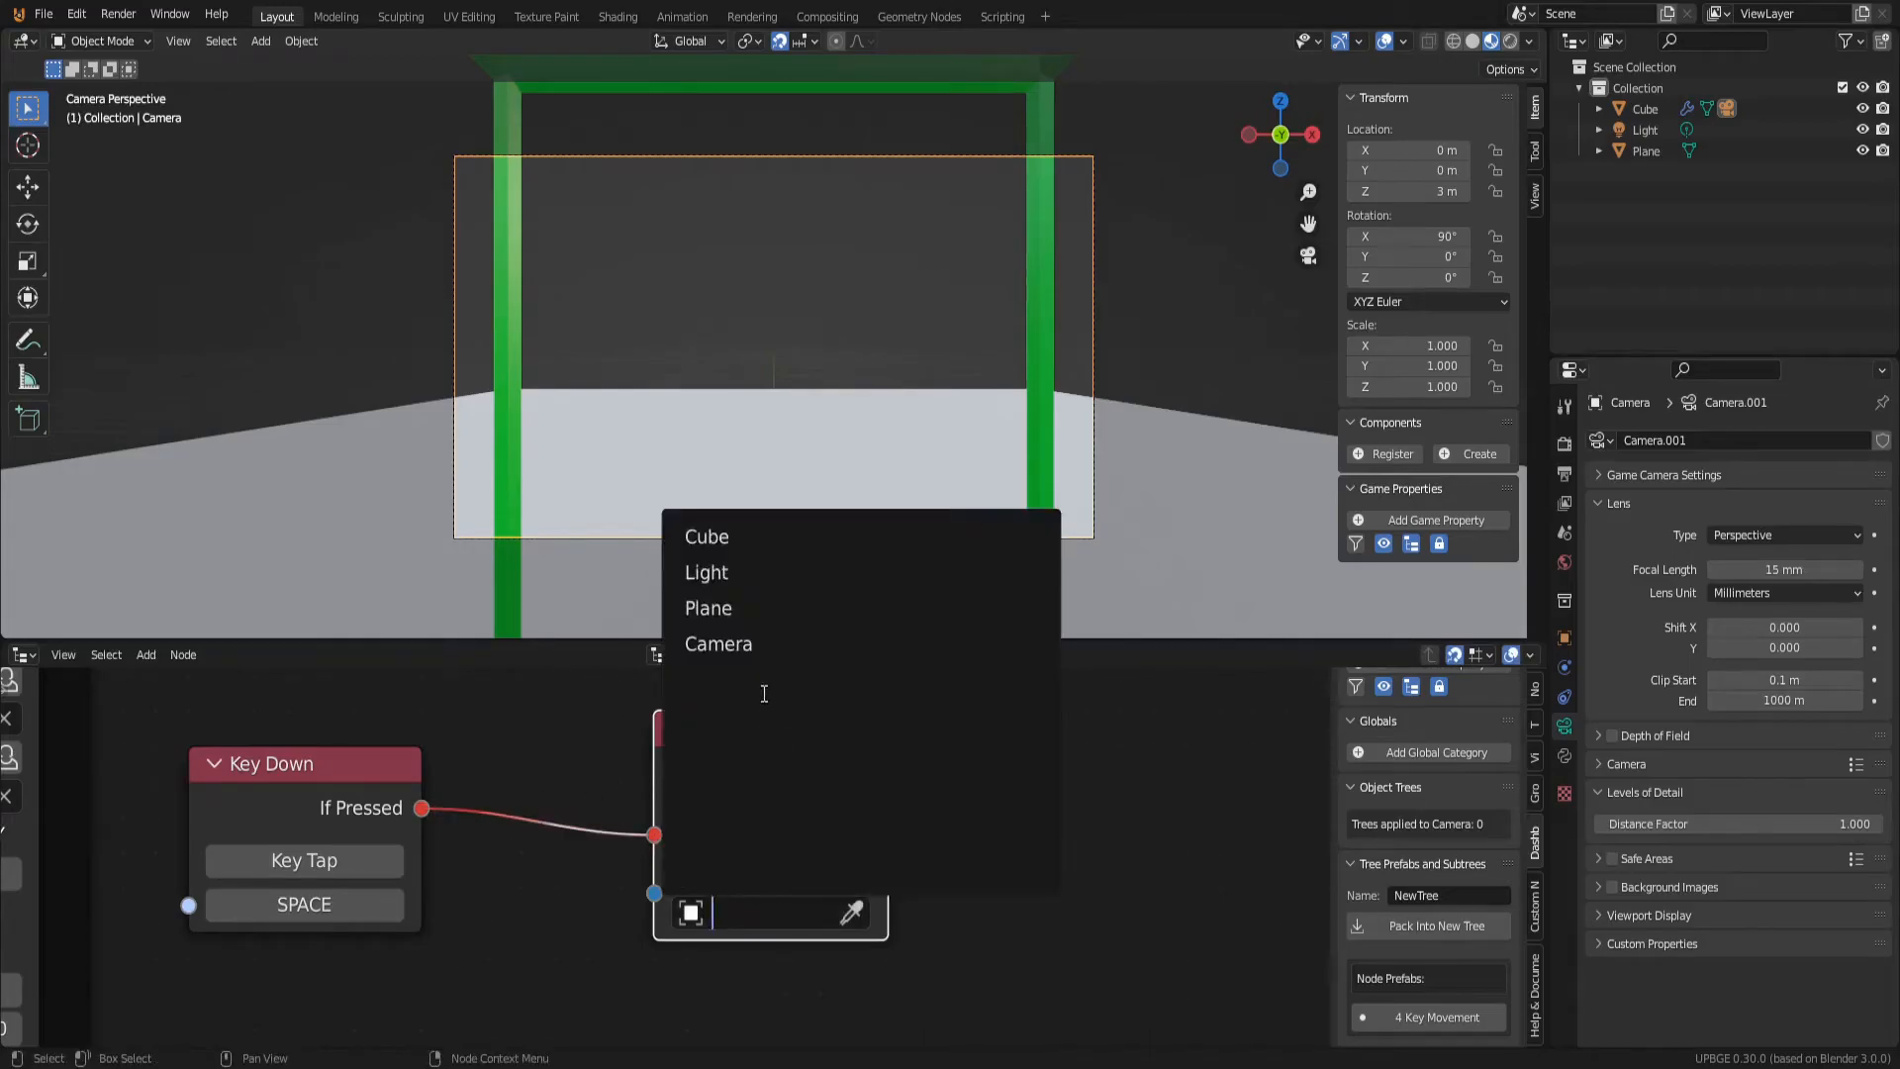
left_click(769, 555)
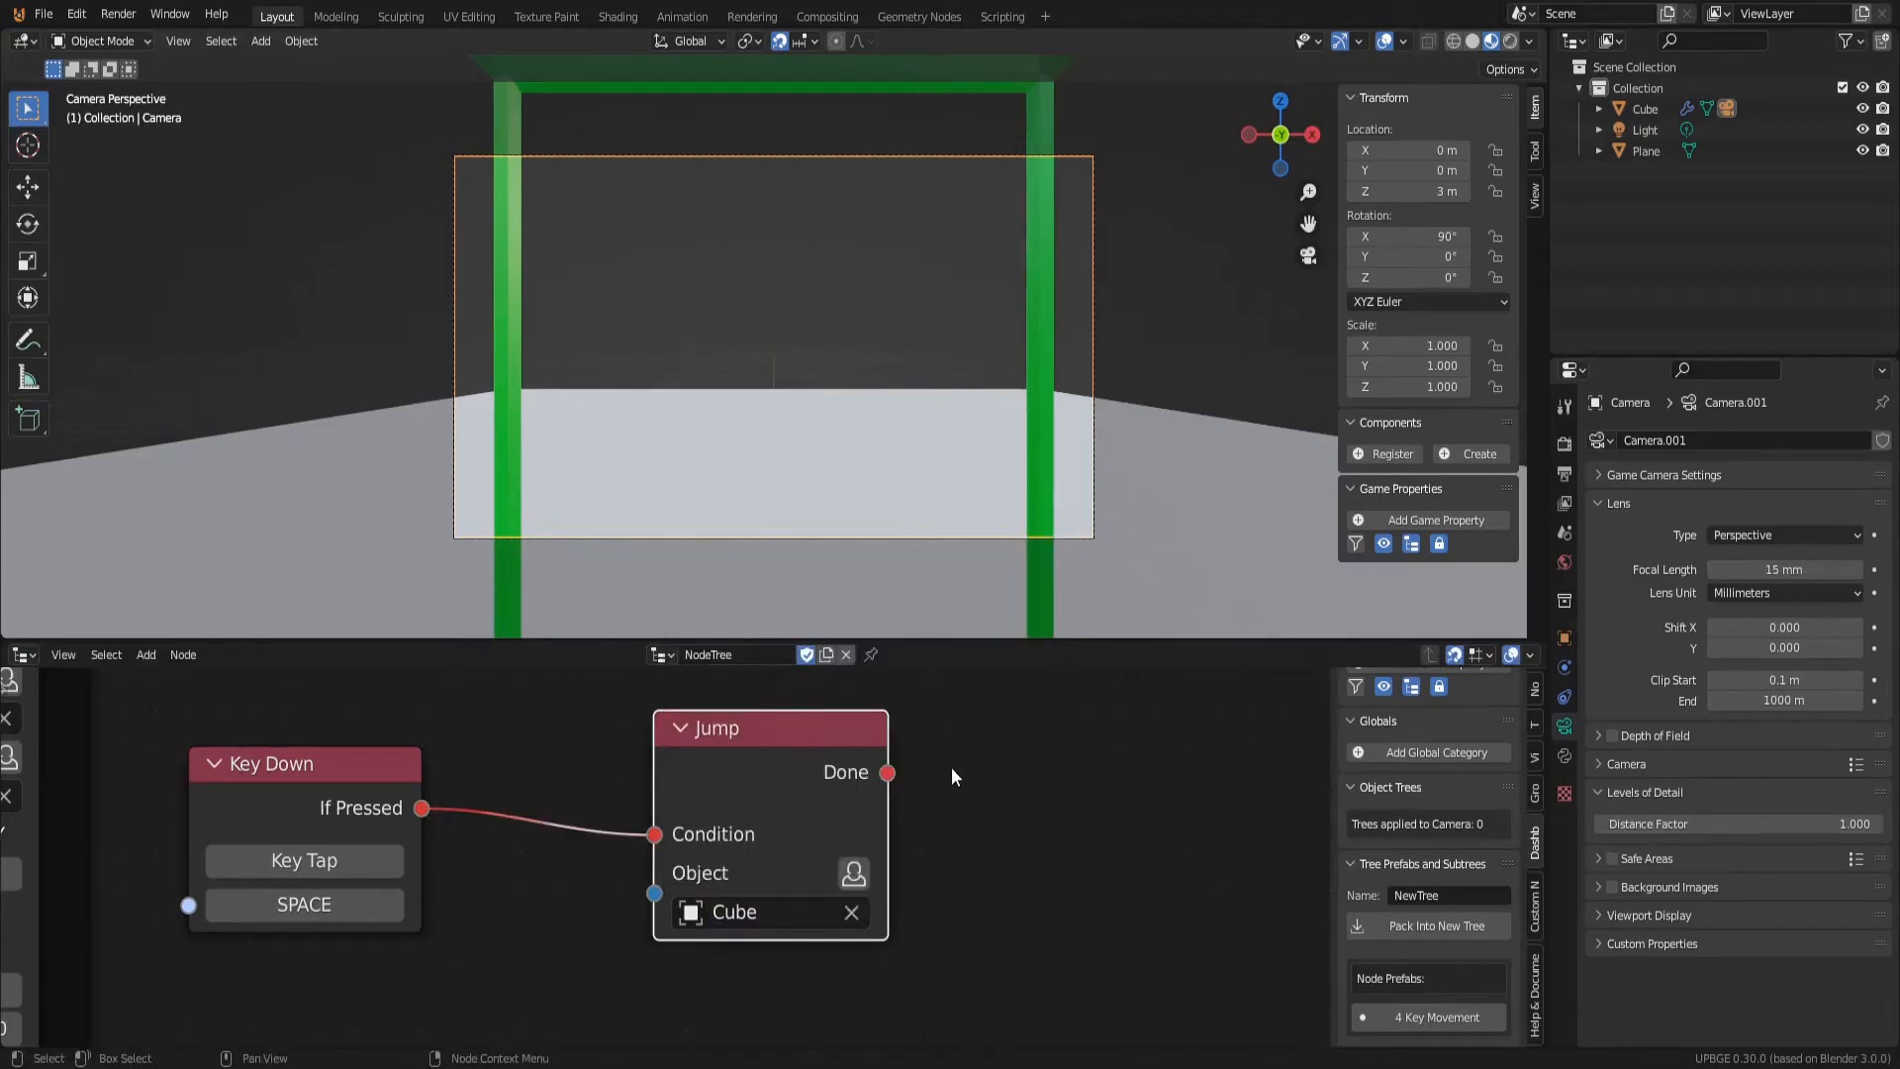
Step: Run the game to test jumping with the space key, and save the file
key("p")
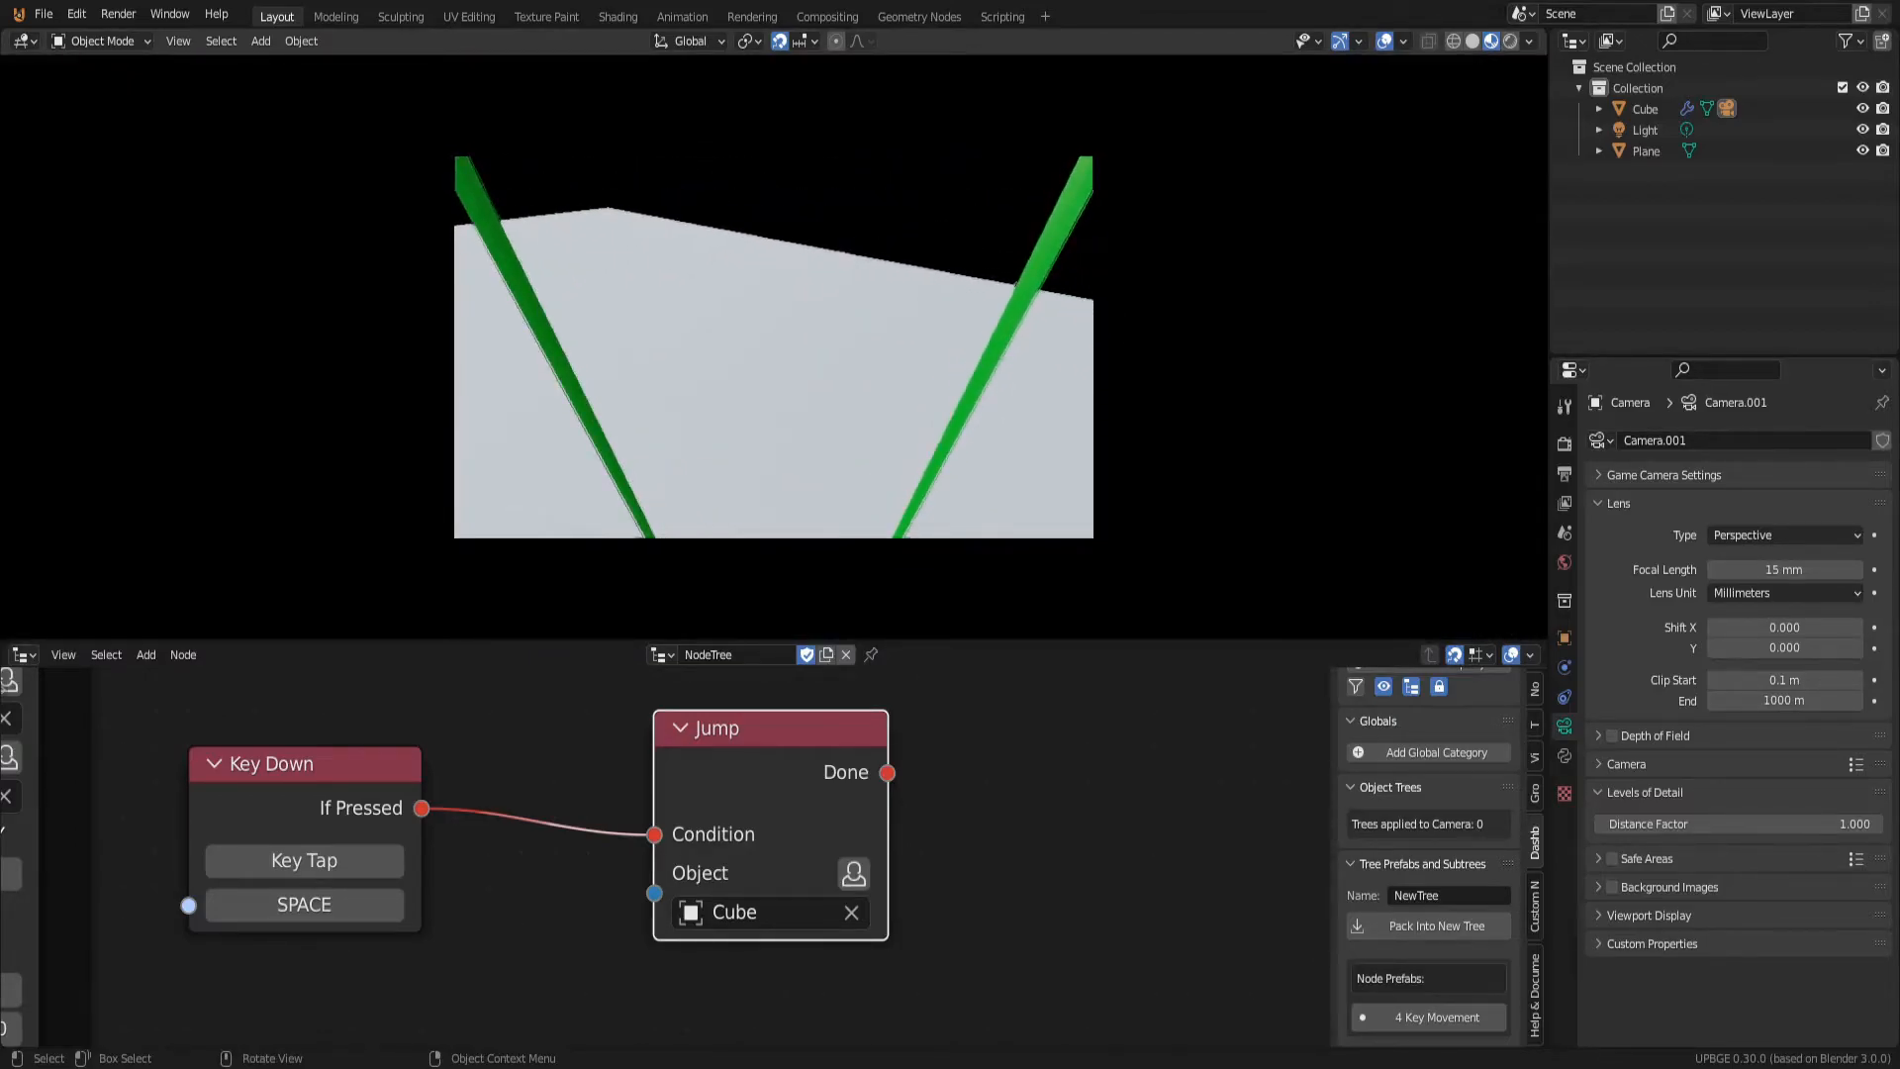
key("space")
key("space")
key("space")
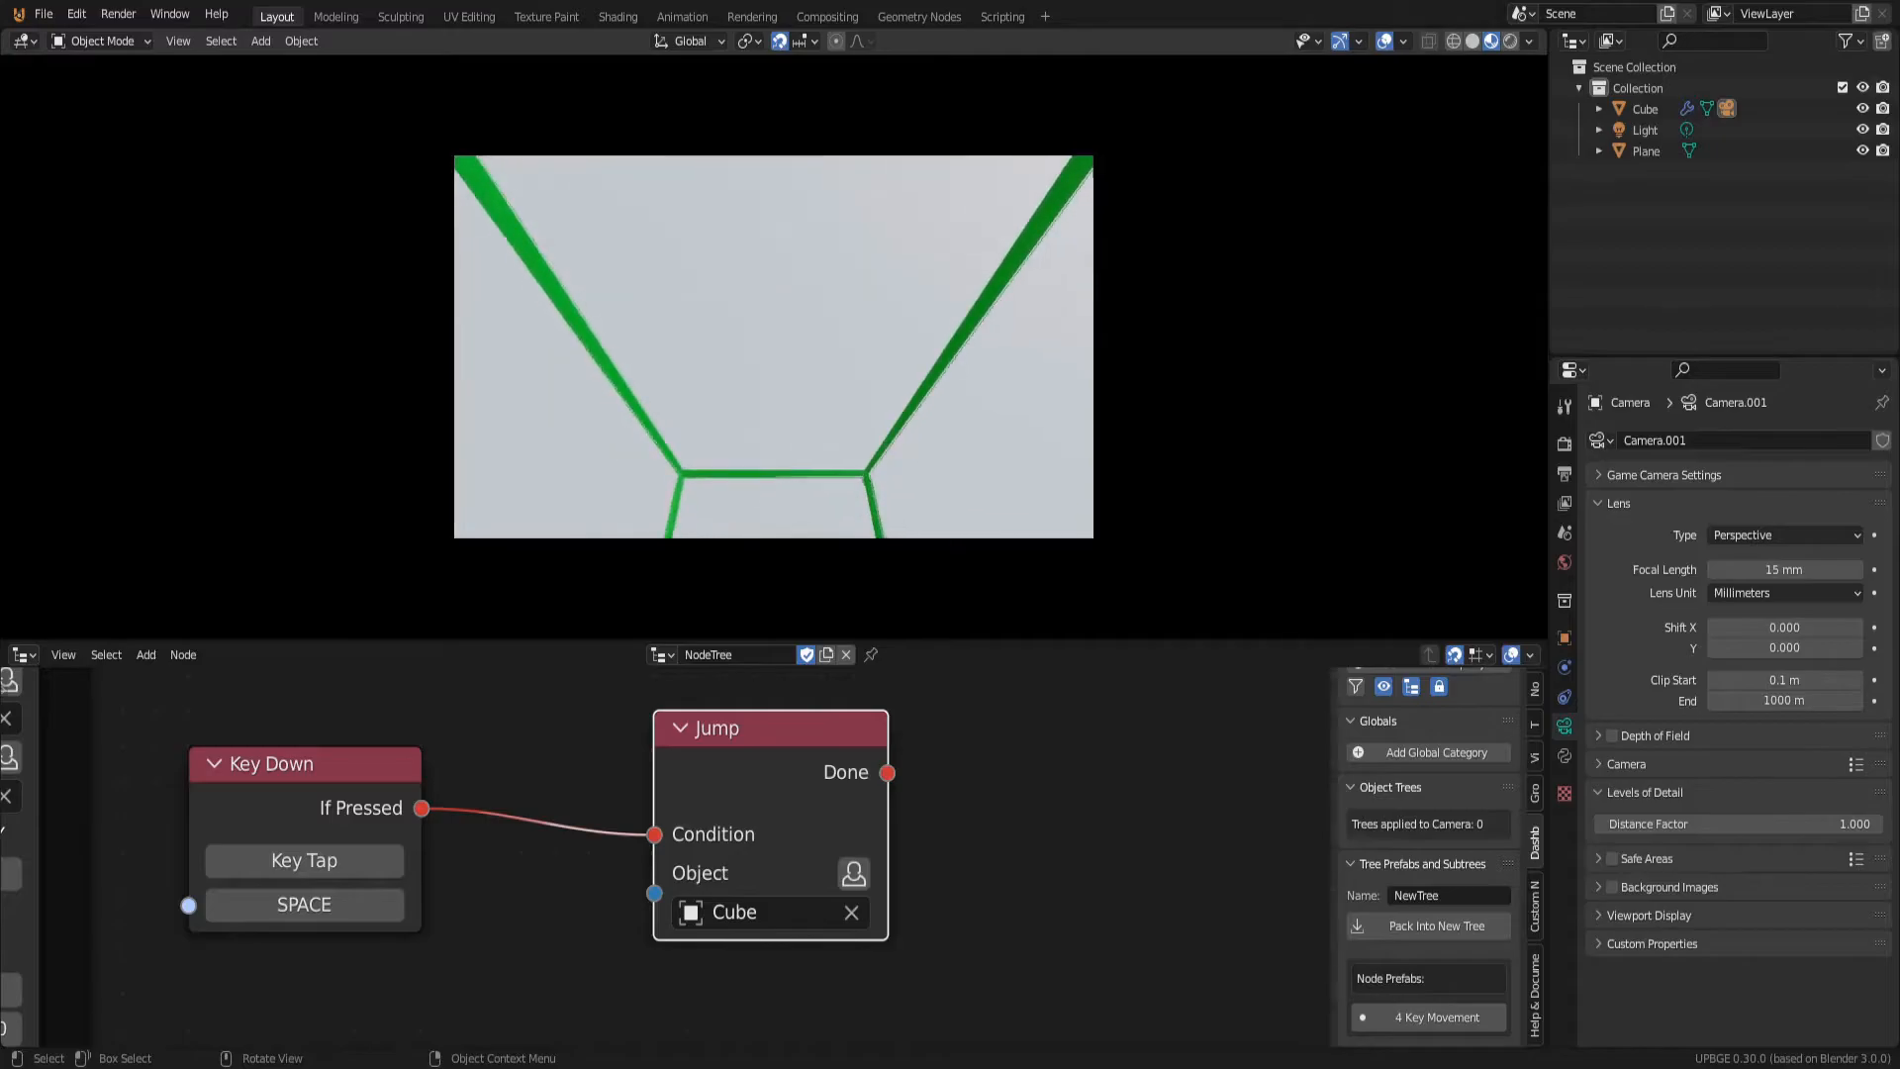
key("Escape")
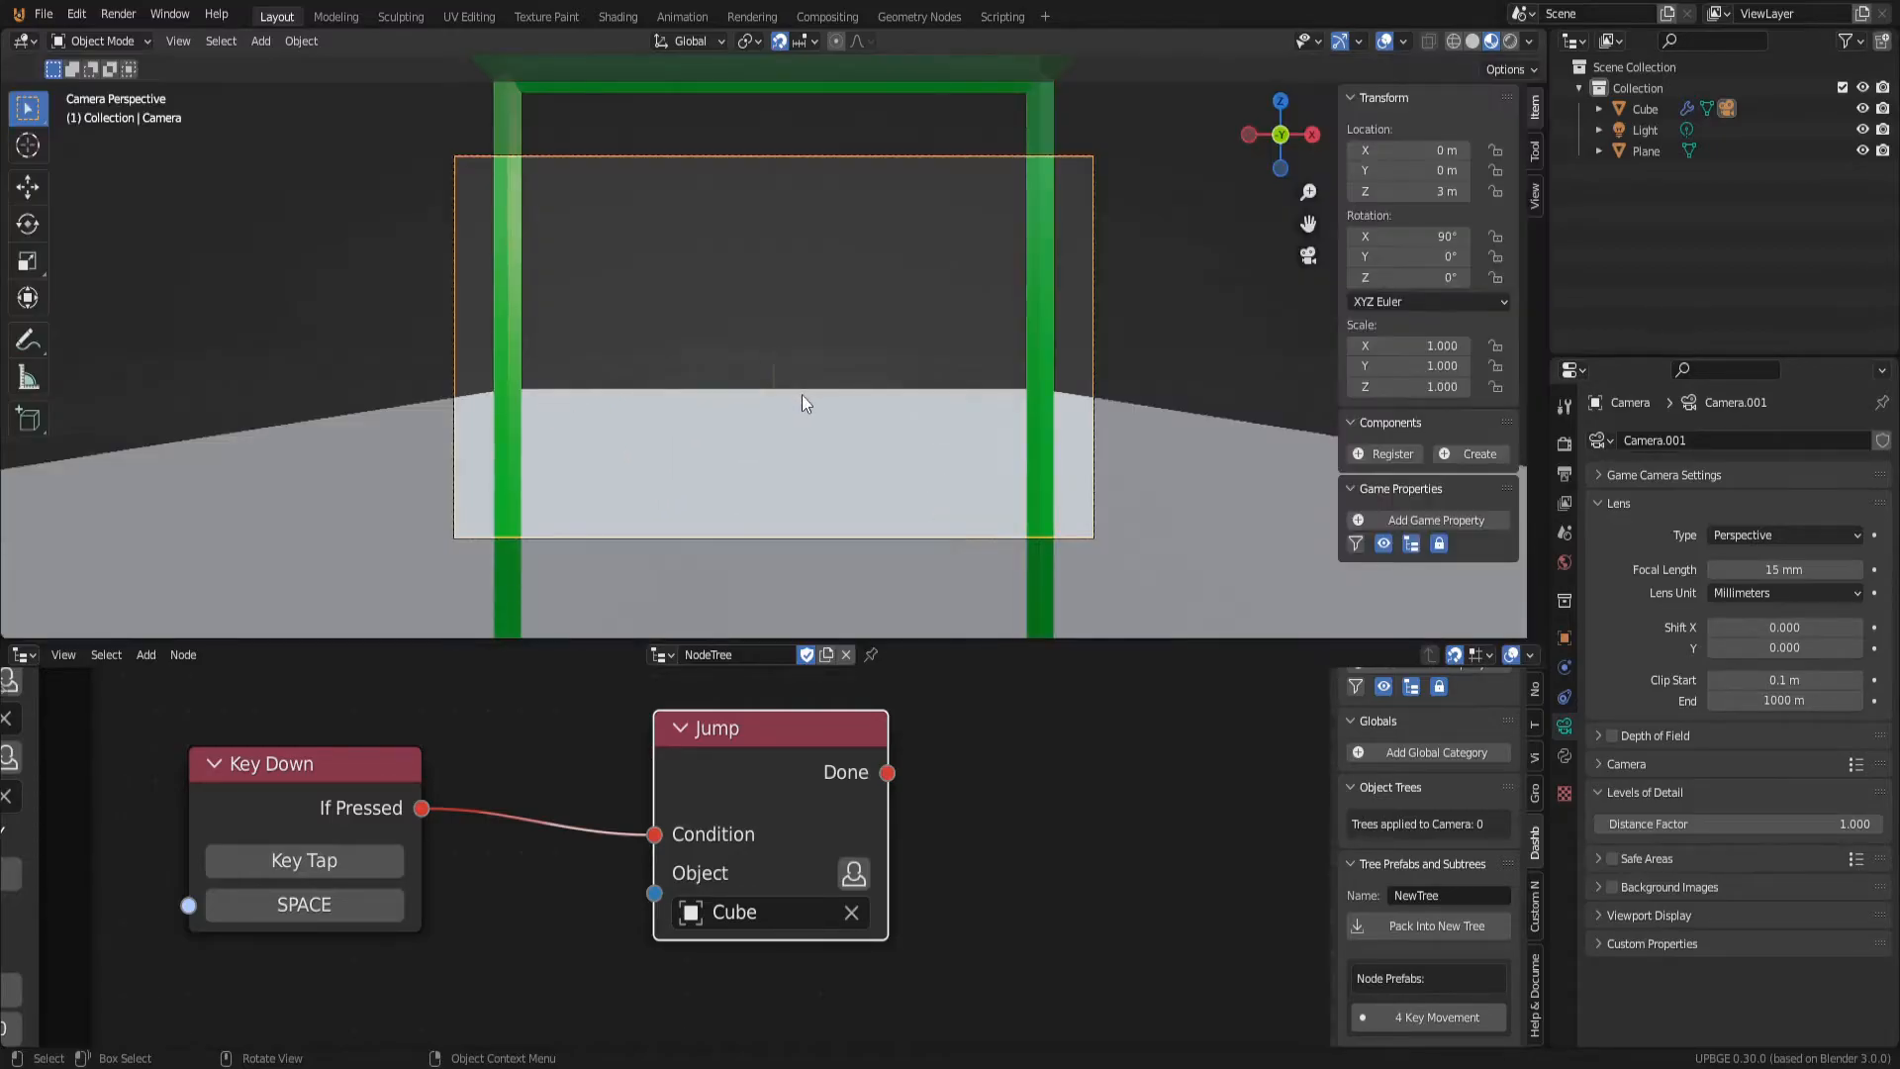
key("ctrl+s")
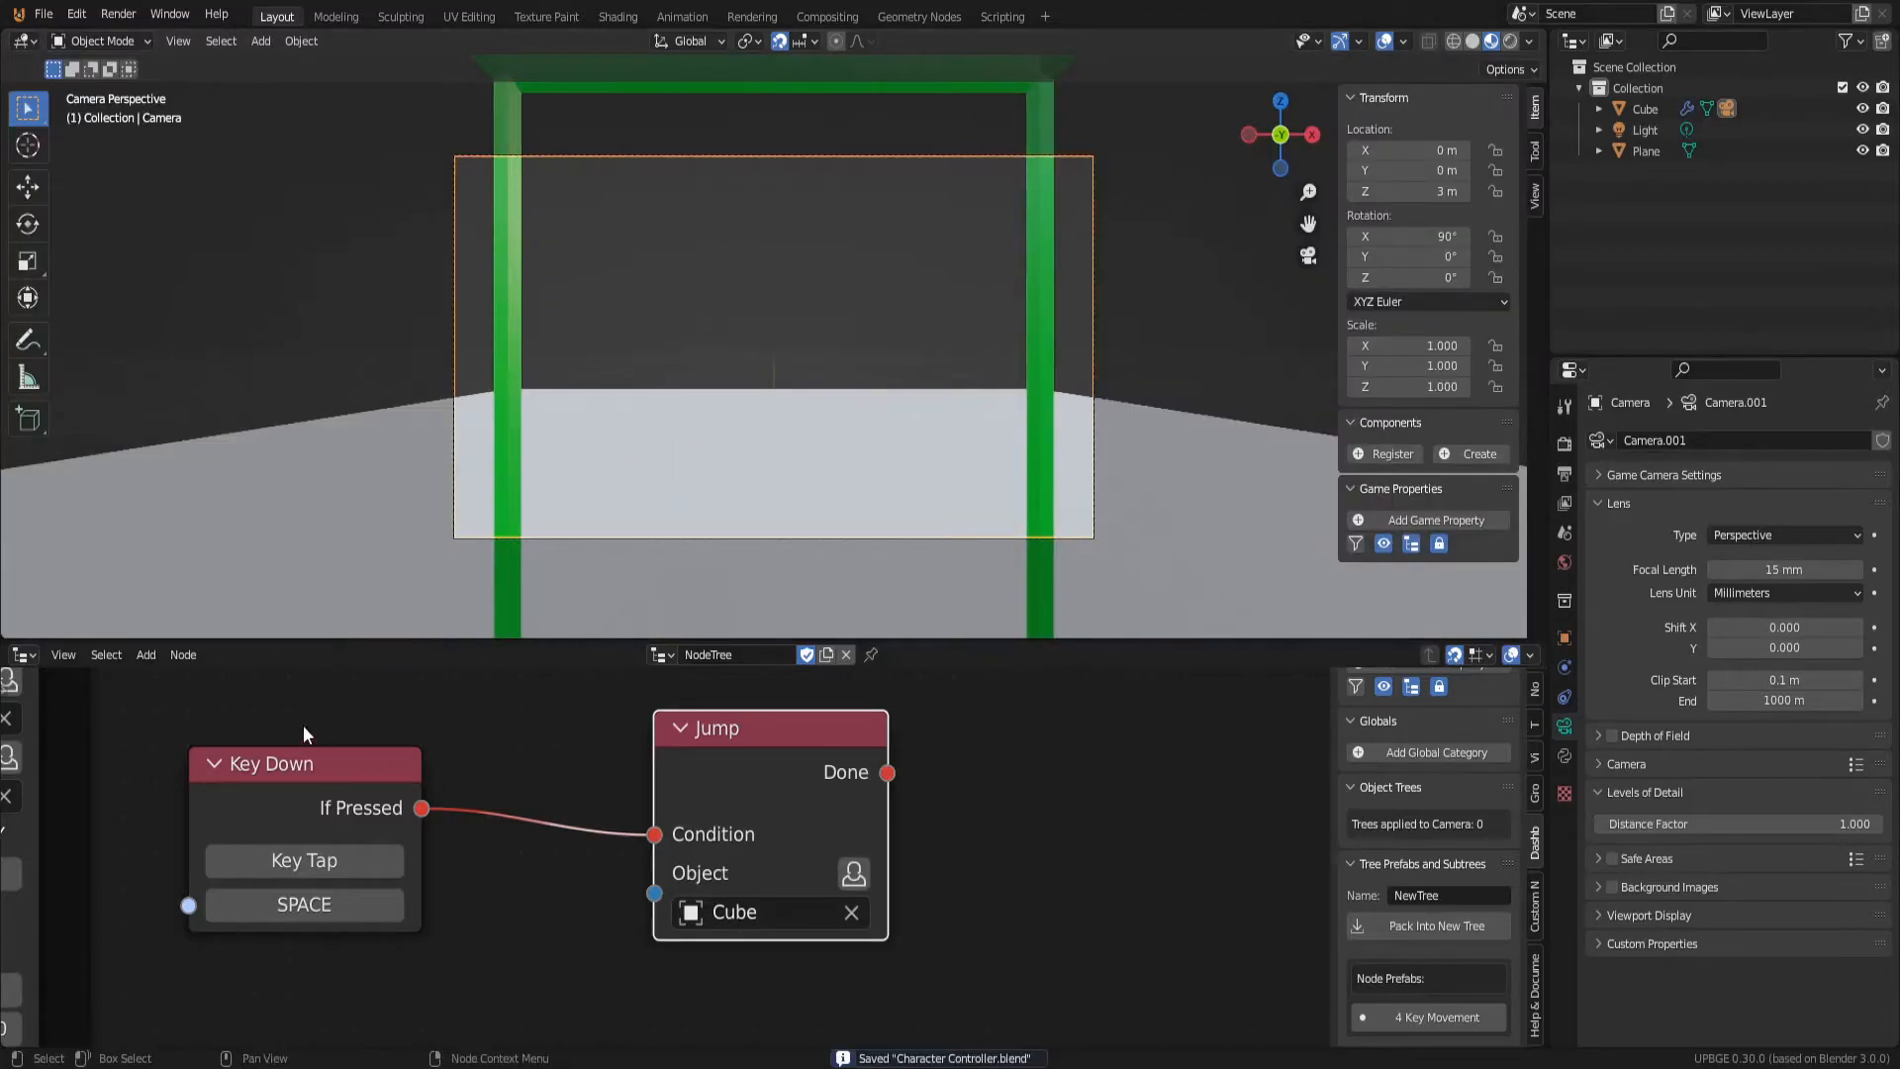
Step: Join the Key Down and Jump nodes in a frame labelled "Super mayro superstar"
scroll(380, 795, "down", 5)
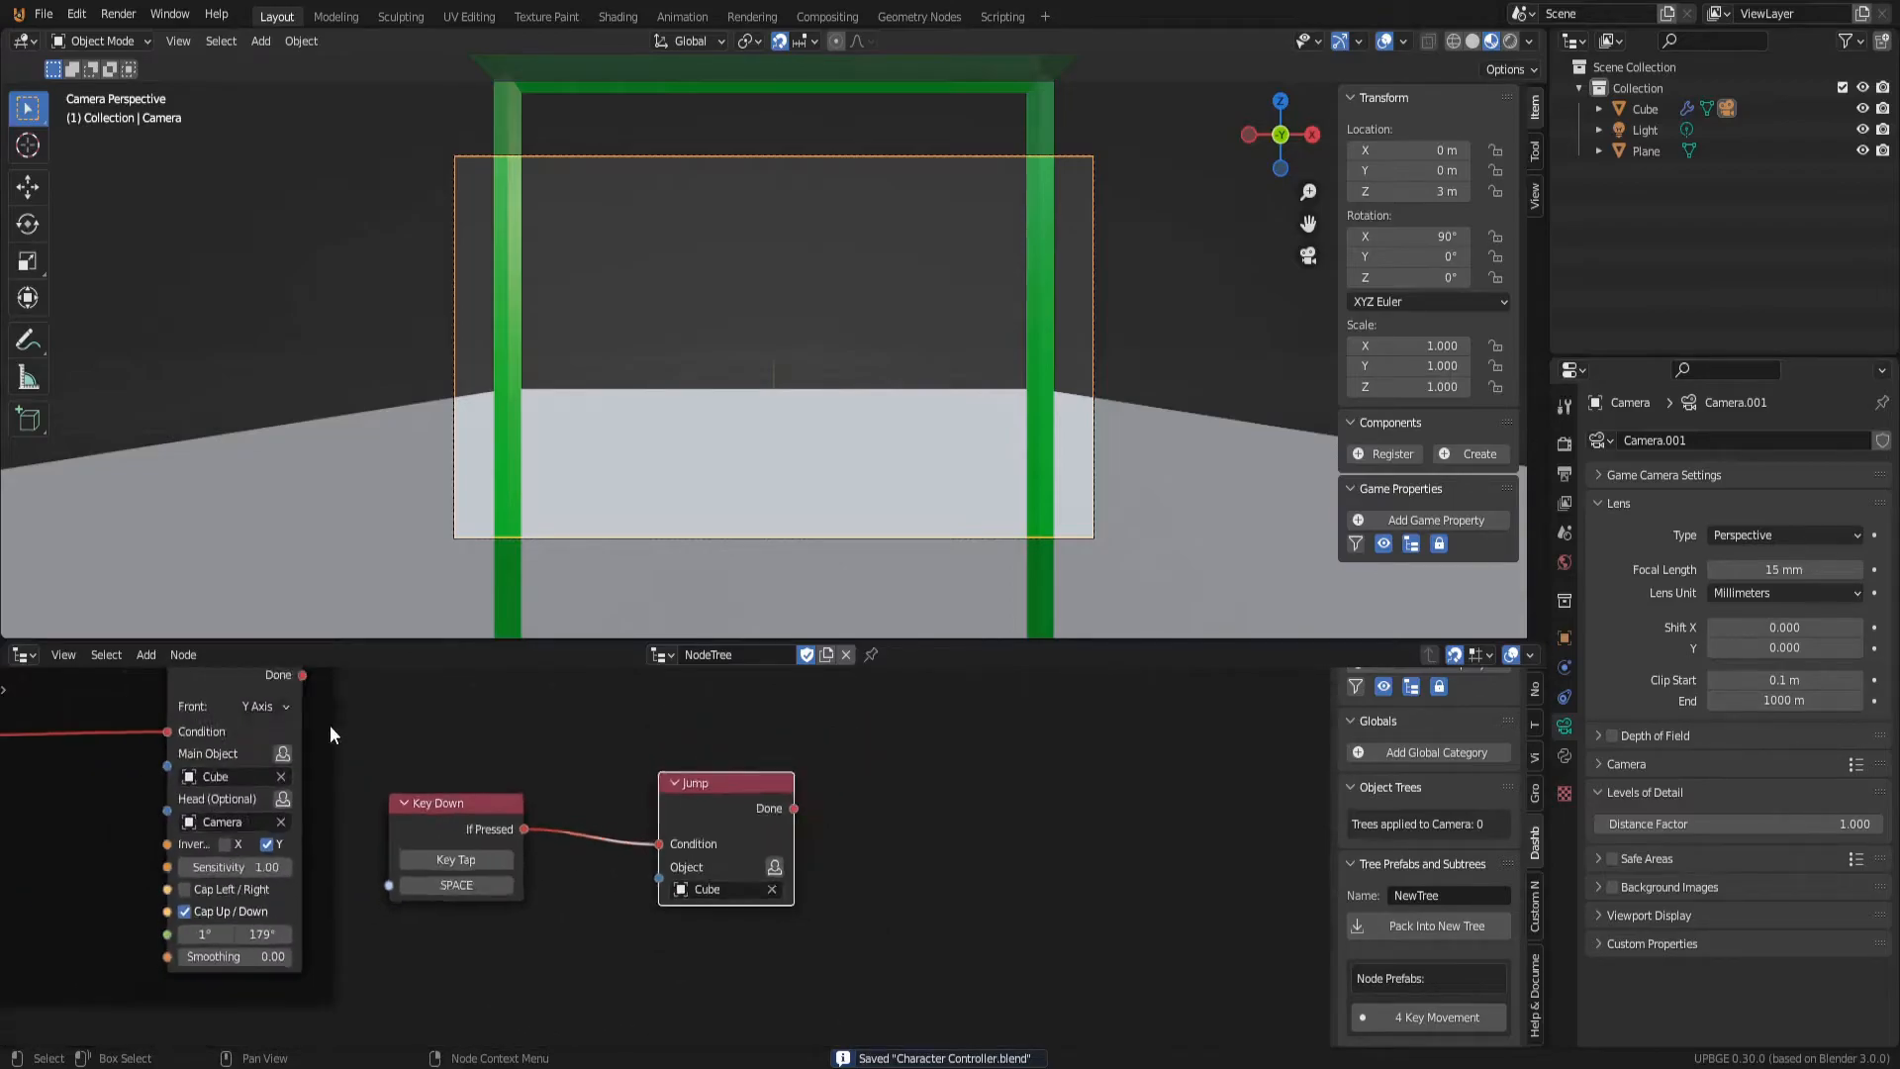
left_click_drag(420, 715, 805, 980)
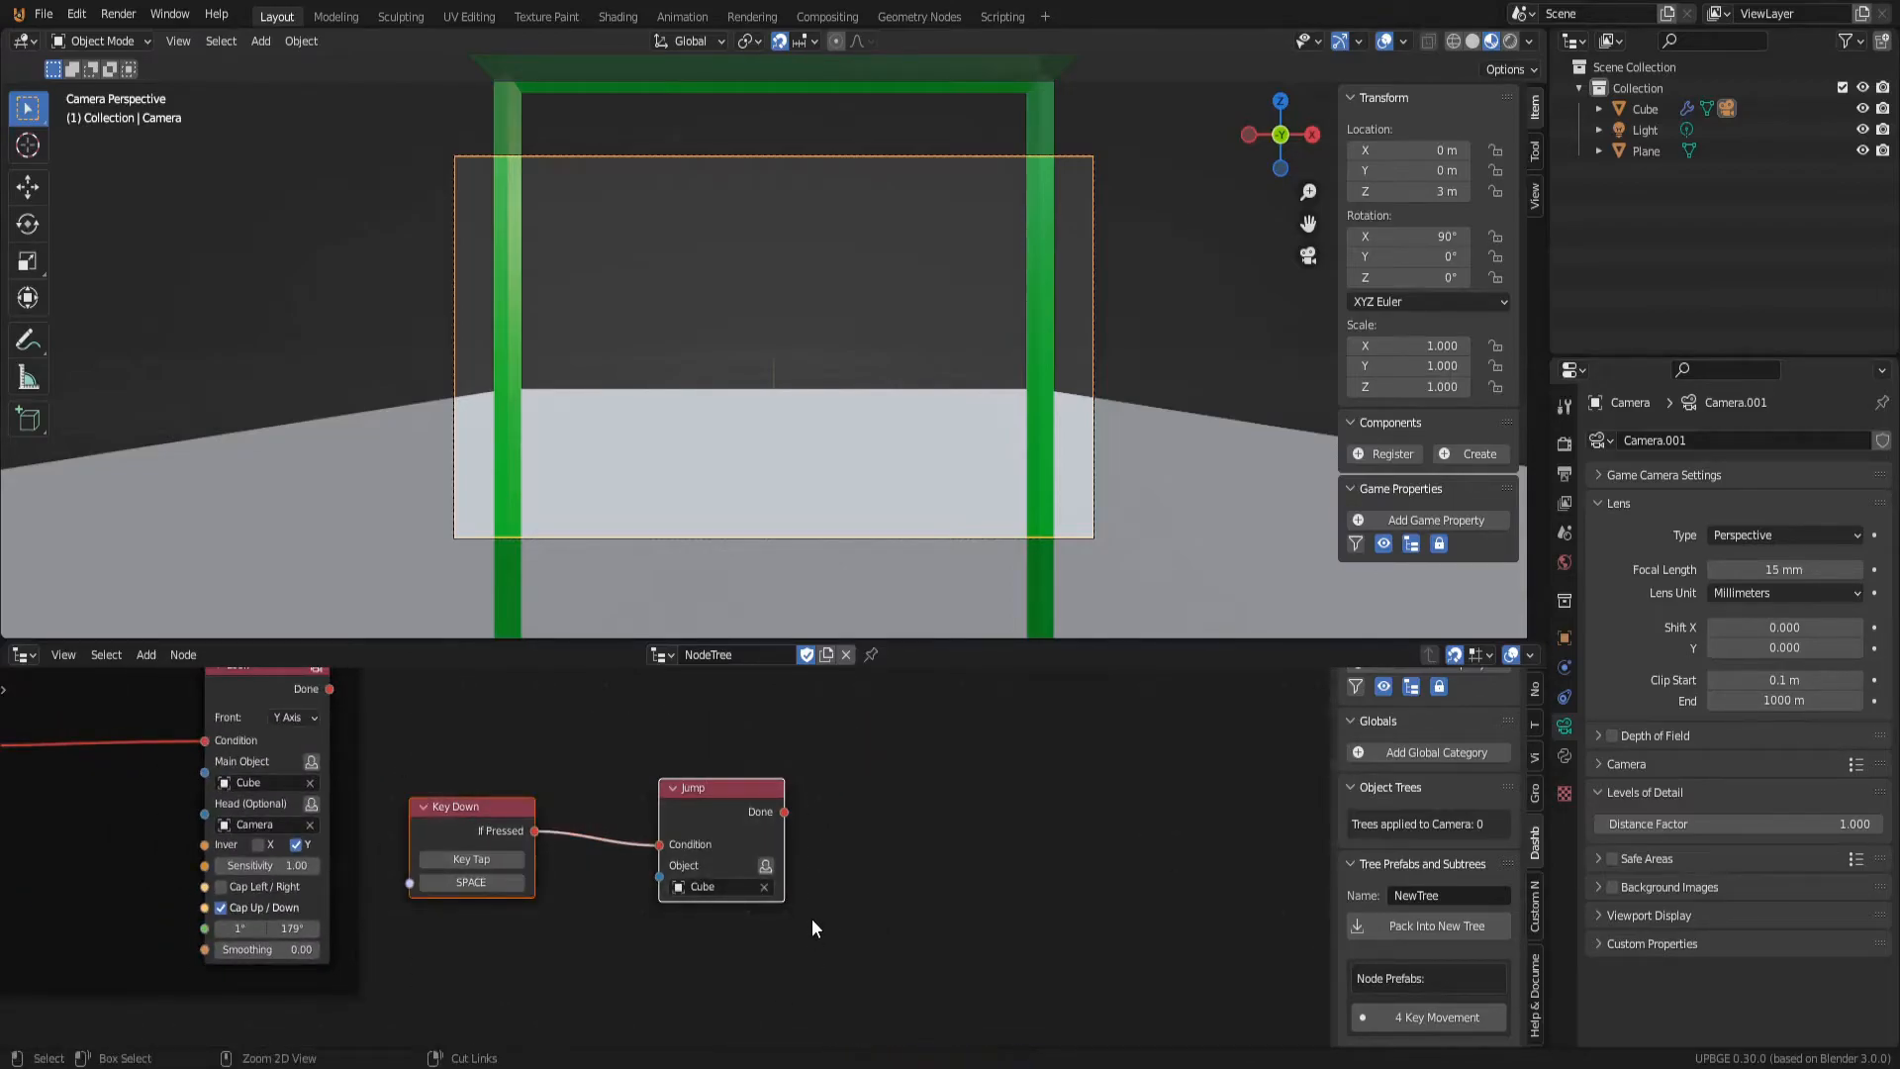
key("ctrl+j")
scroll(658, 839, "up", 2)
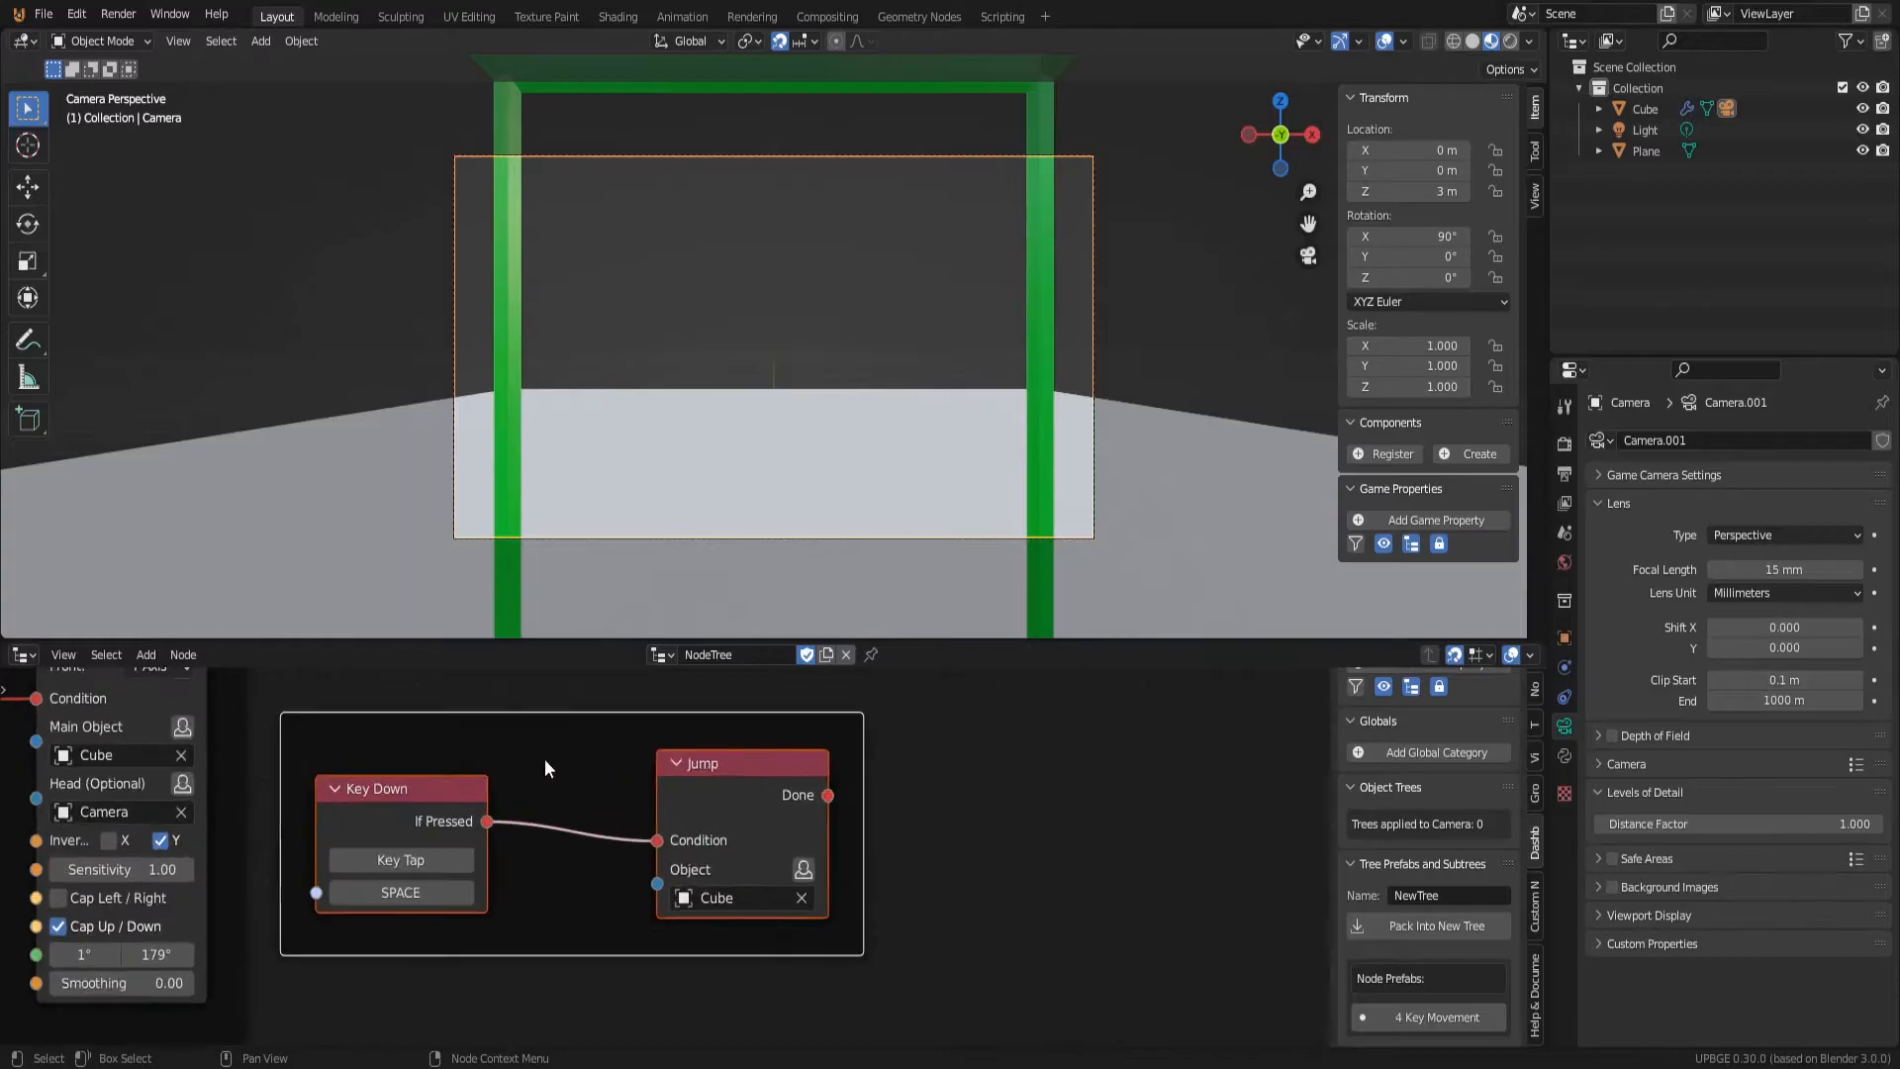
right_click(550, 758)
left_click(547, 758)
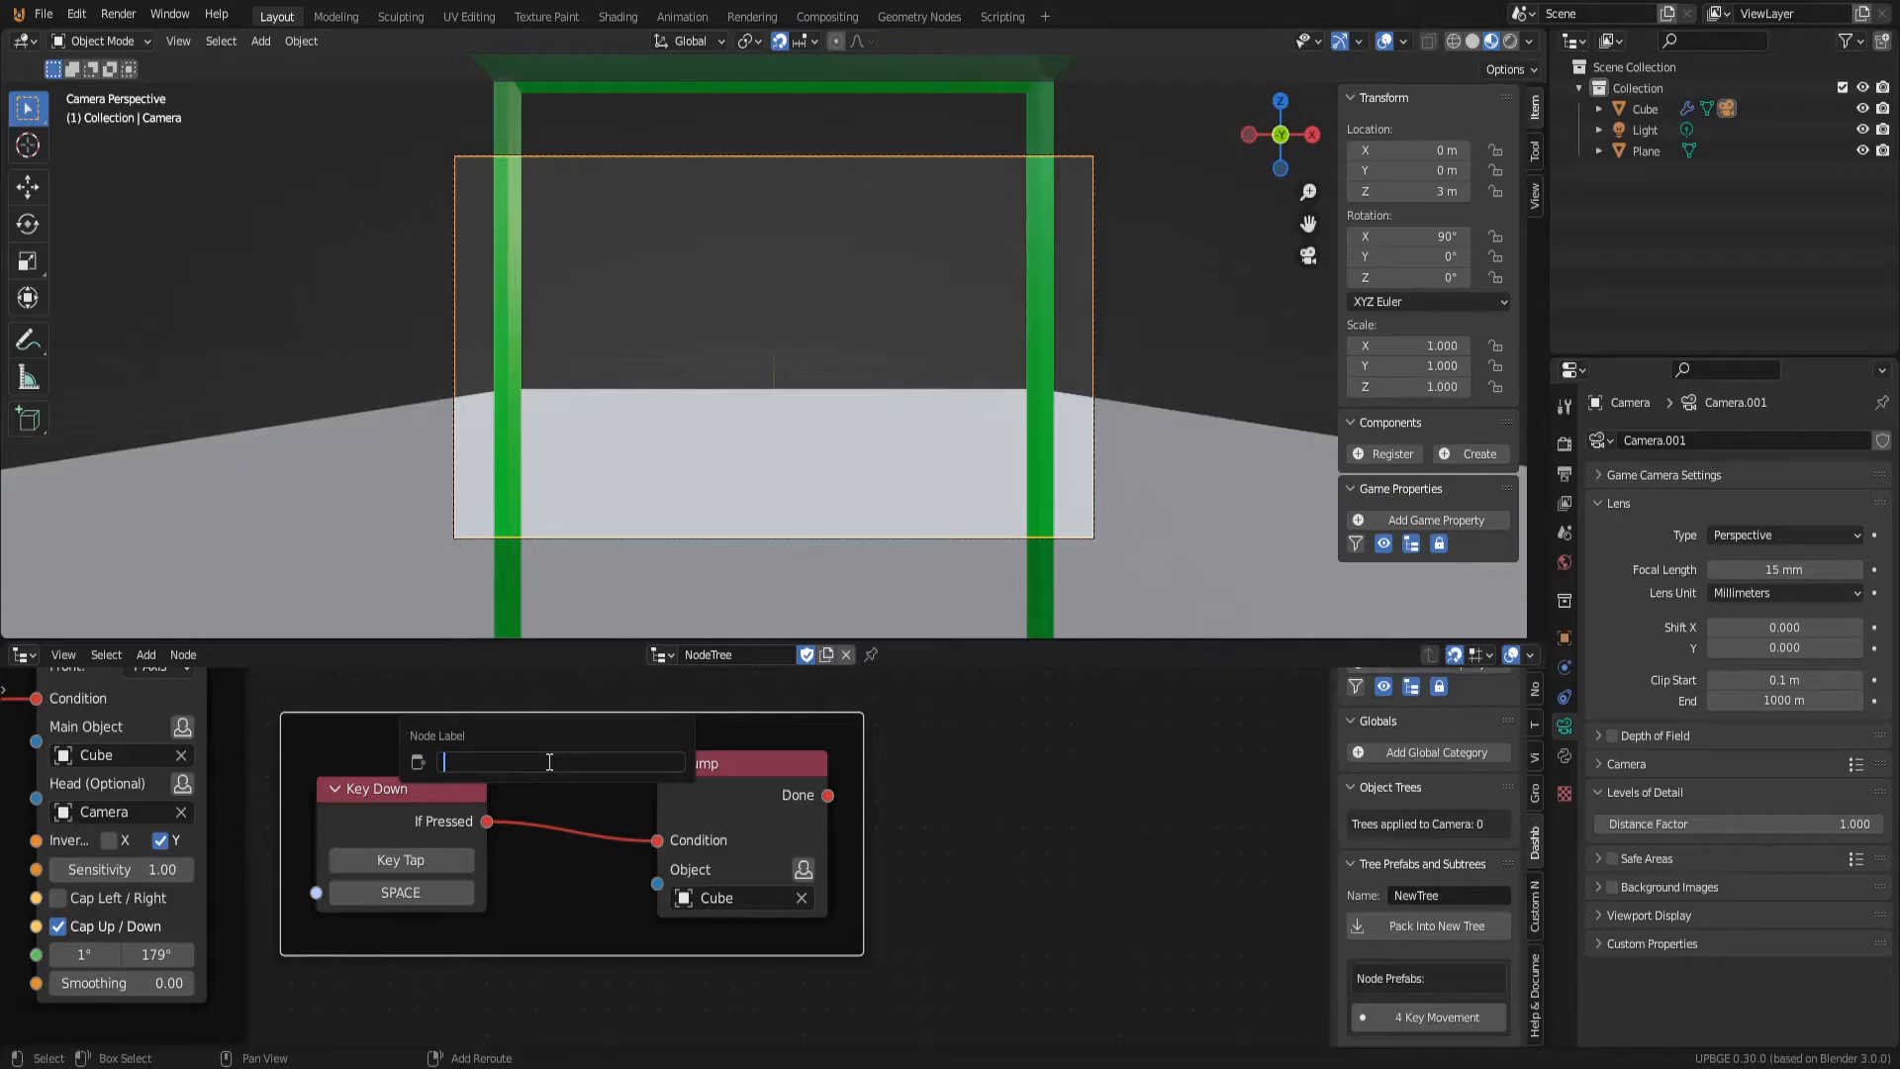
type("Super mayro superstar")
key("Return")
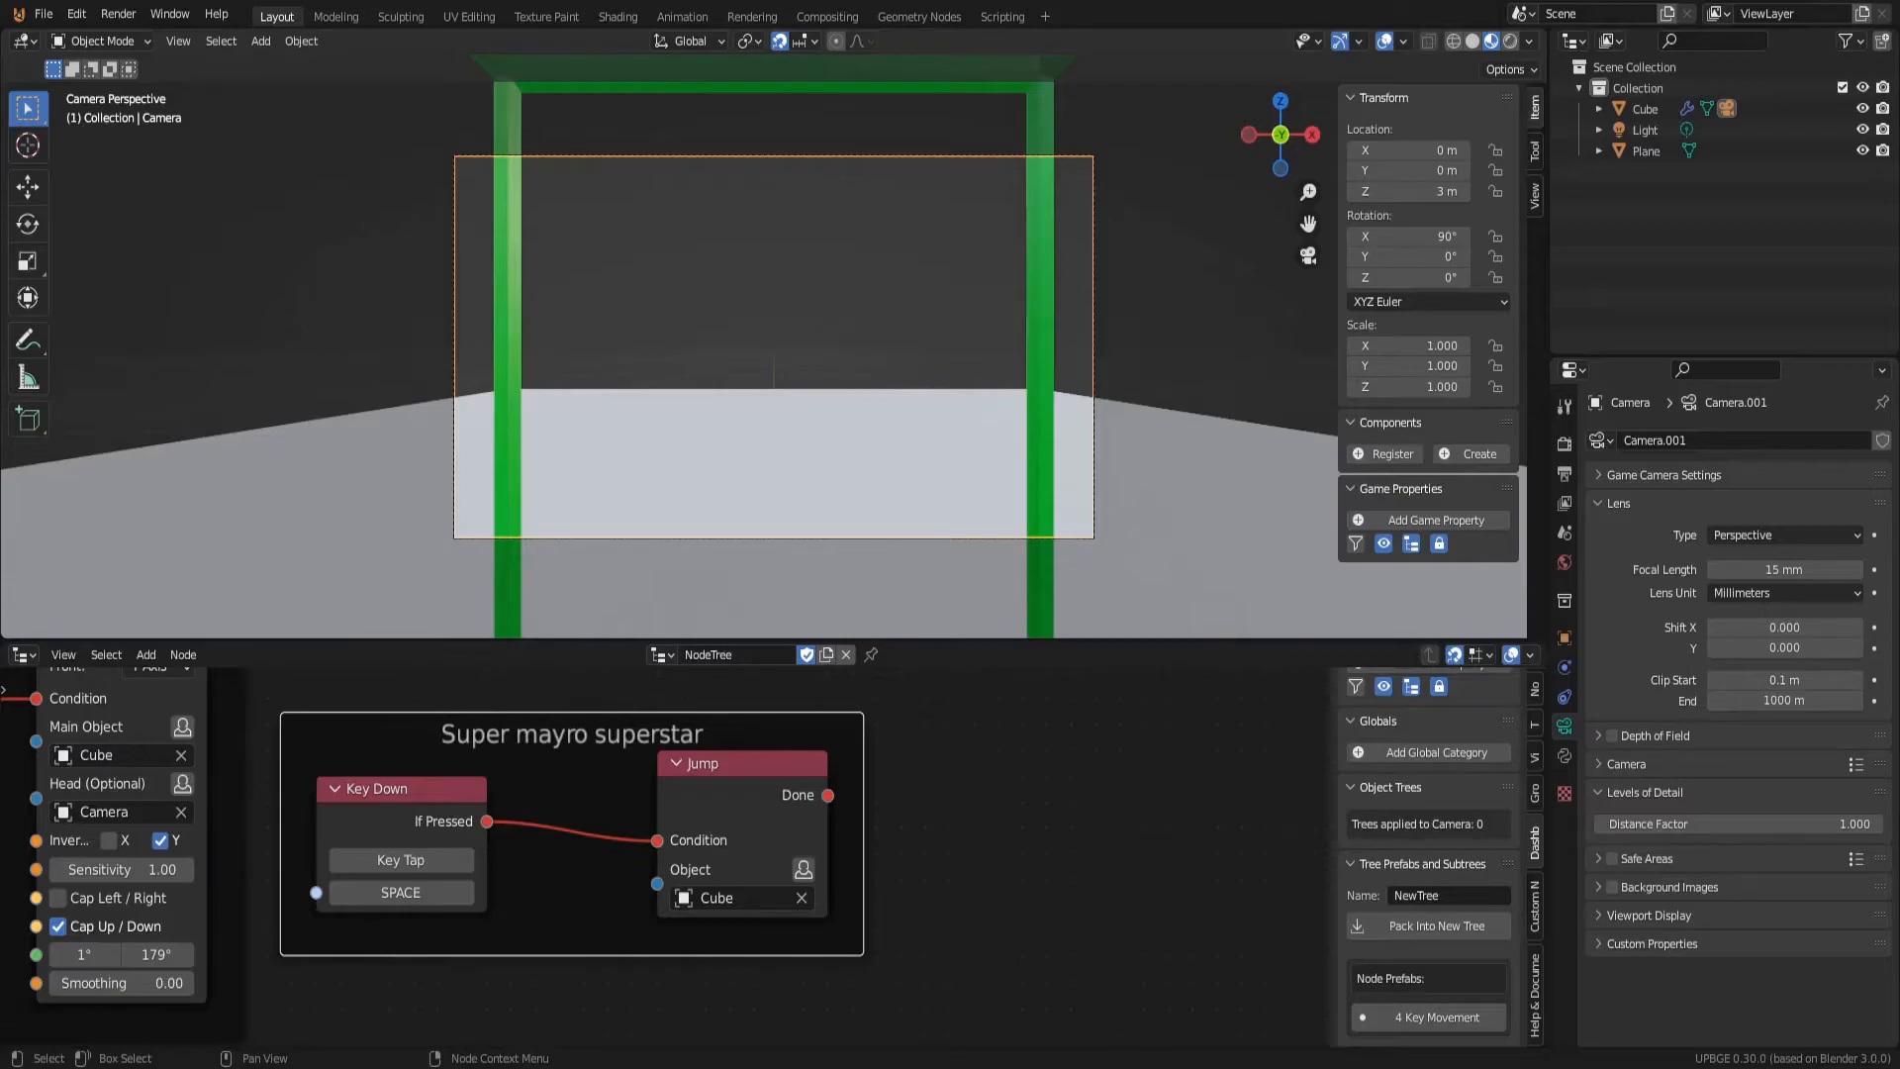
Step: Enlarge the node editor area and add a Key Down node below the mouse look frame
scroll(933, 720, "down", 5)
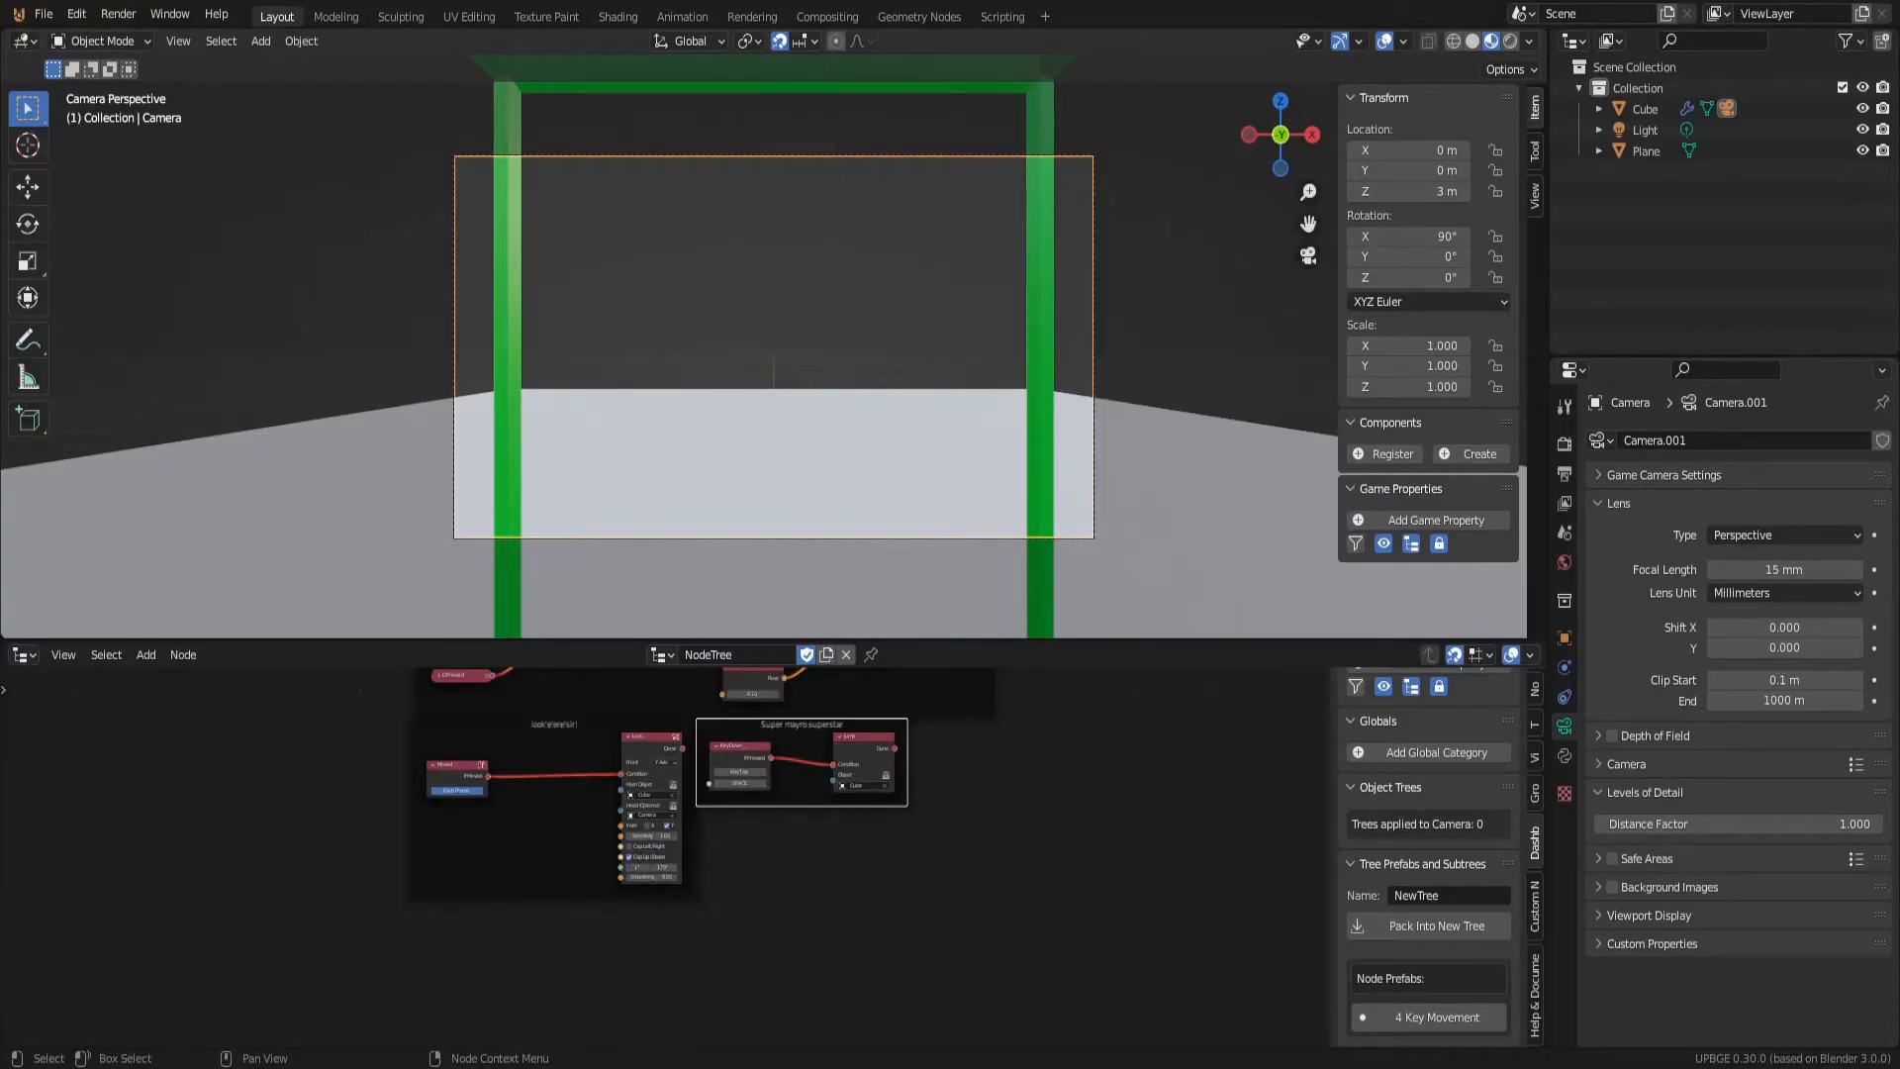
left_click(651, 914)
middle_click_drag(715, 932, 905, 849)
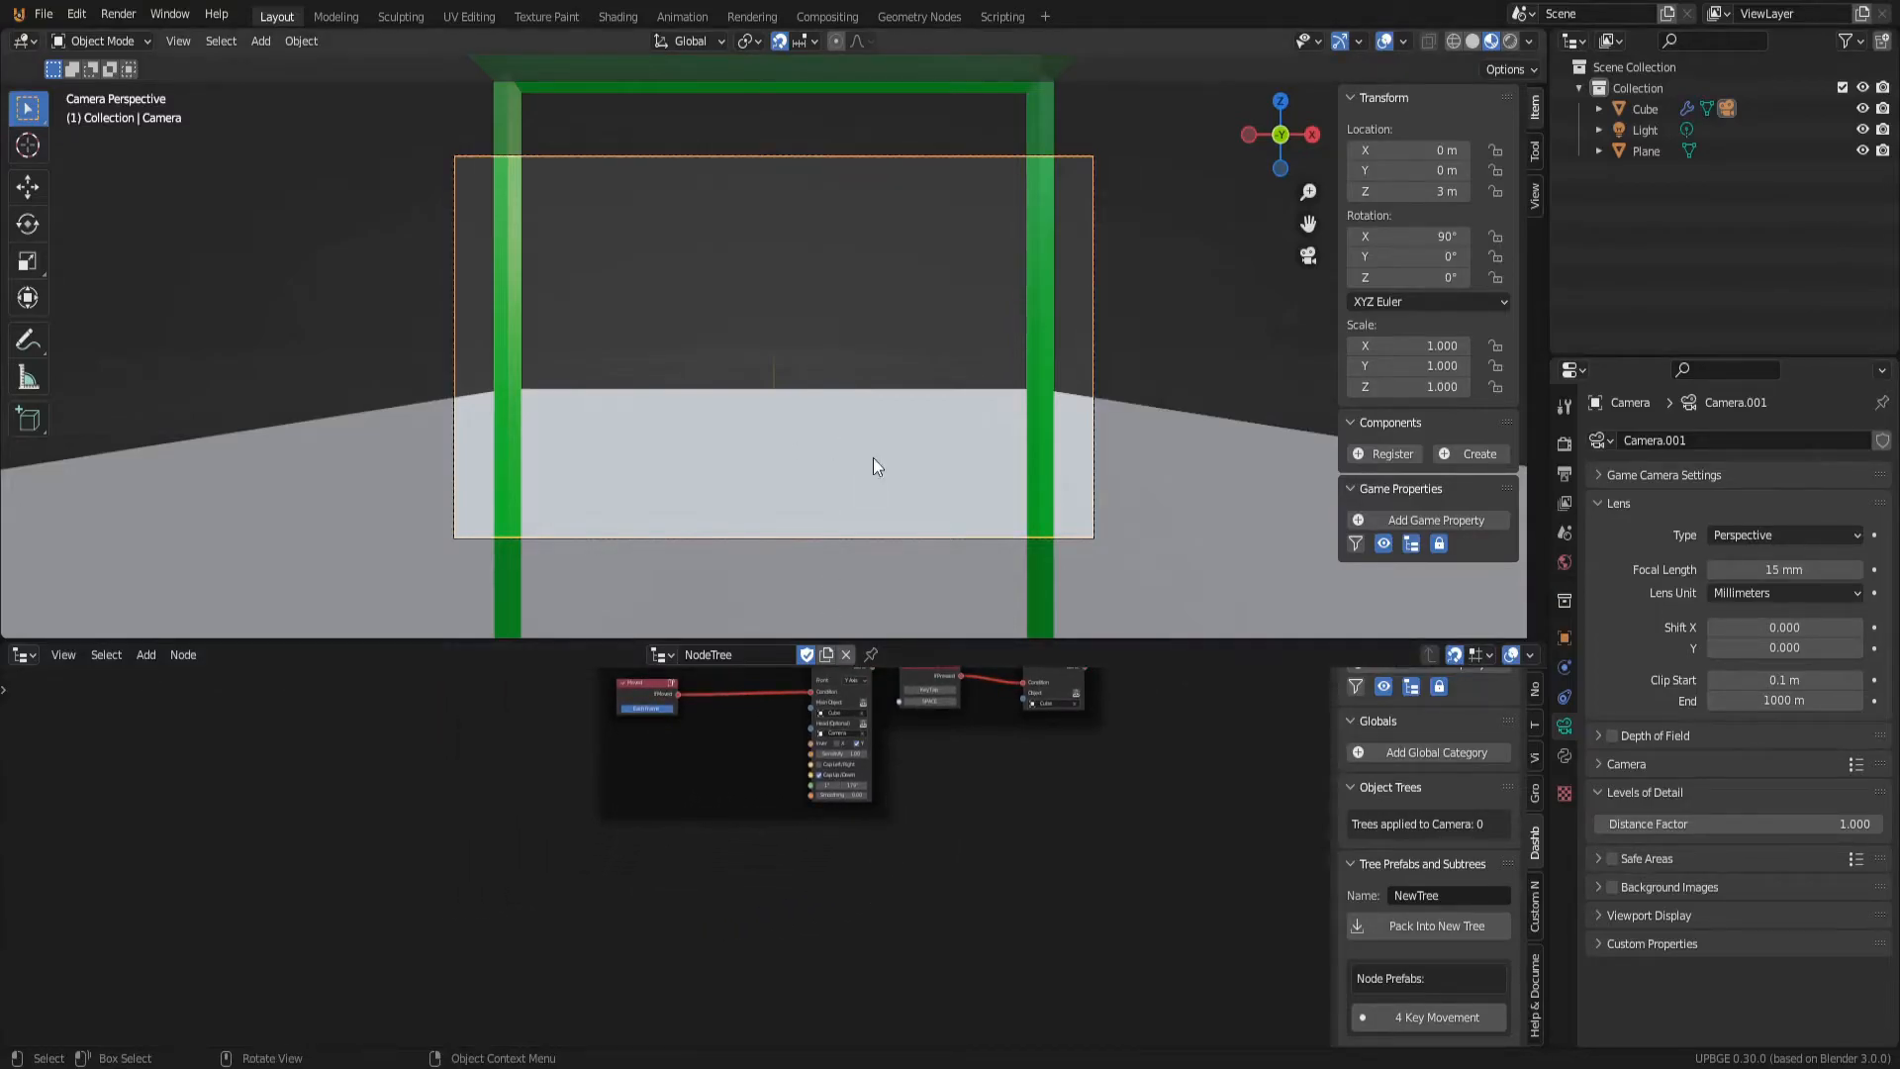
scroll(810, 861, "up", 5)
middle_click_drag(800, 883, 818, 842)
scroll(816, 834, "up", 5)
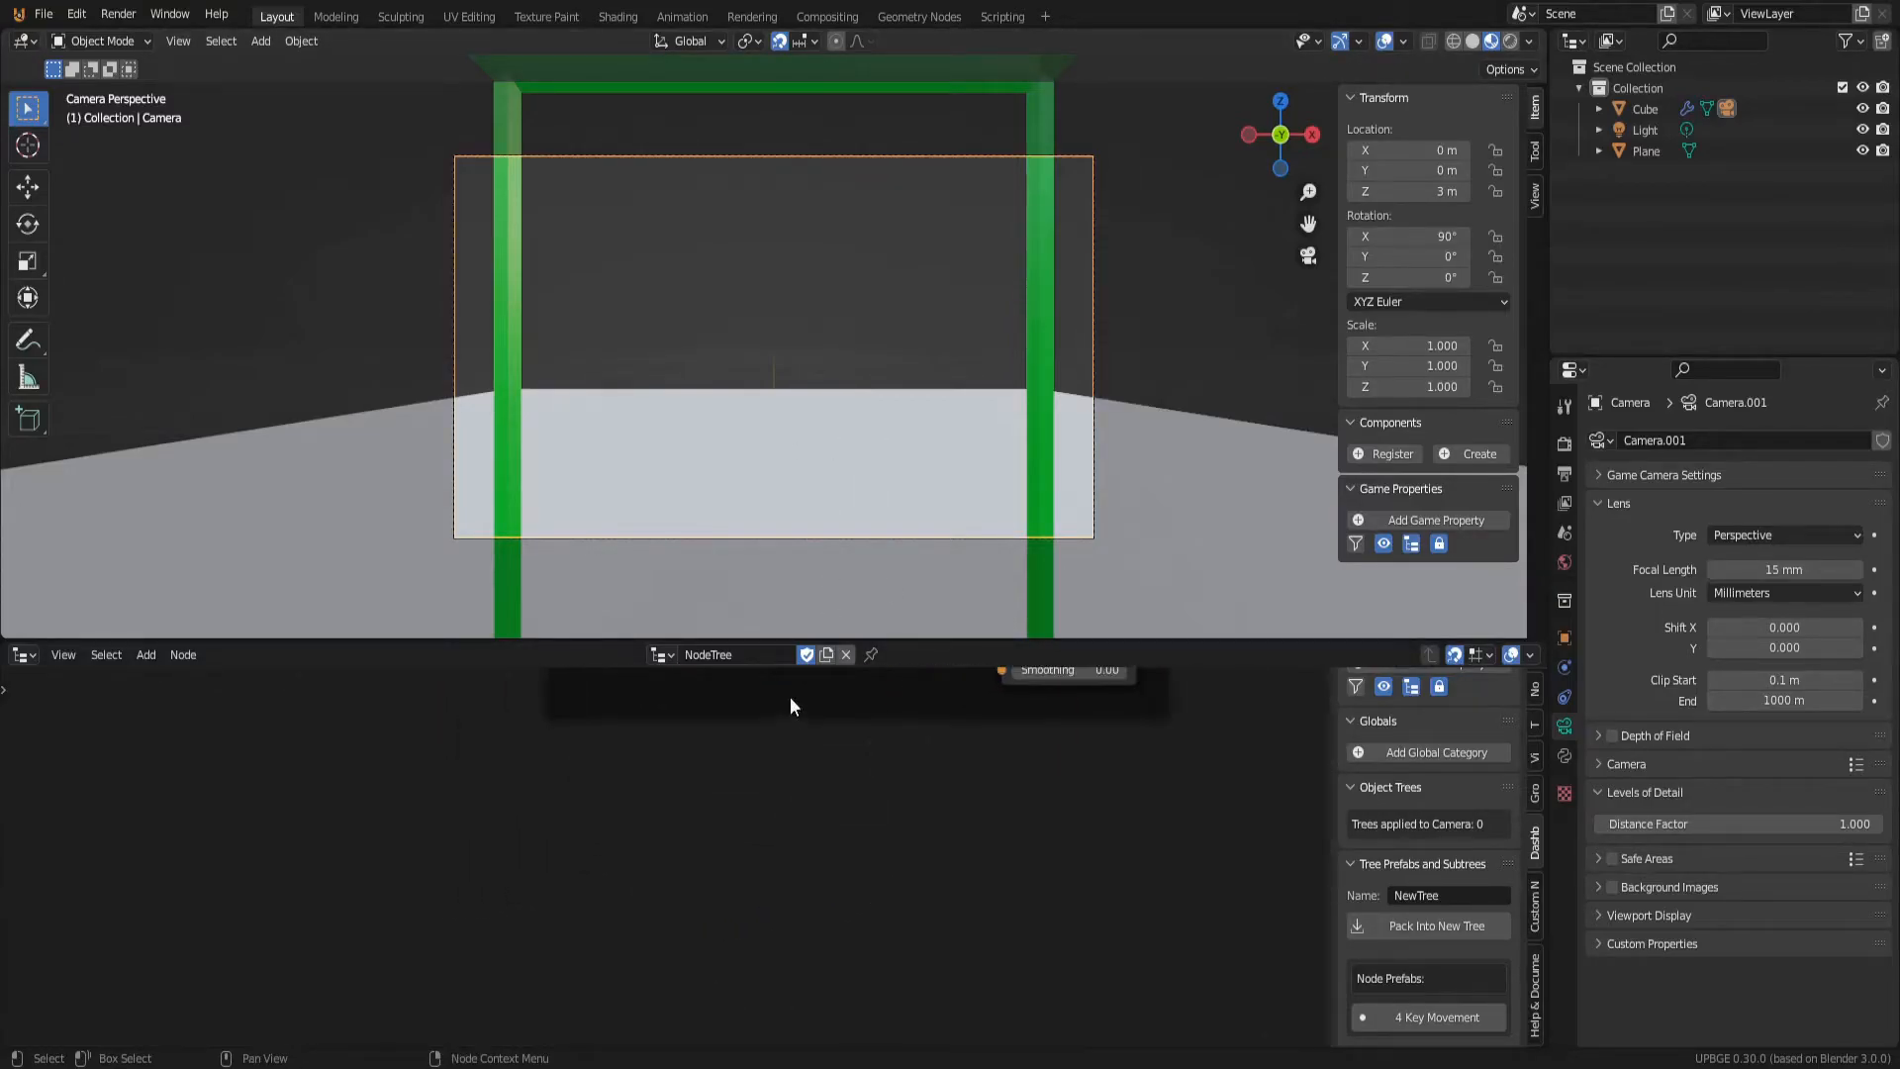
left_click_drag(793, 643, 803, 539)
key("shift+a")
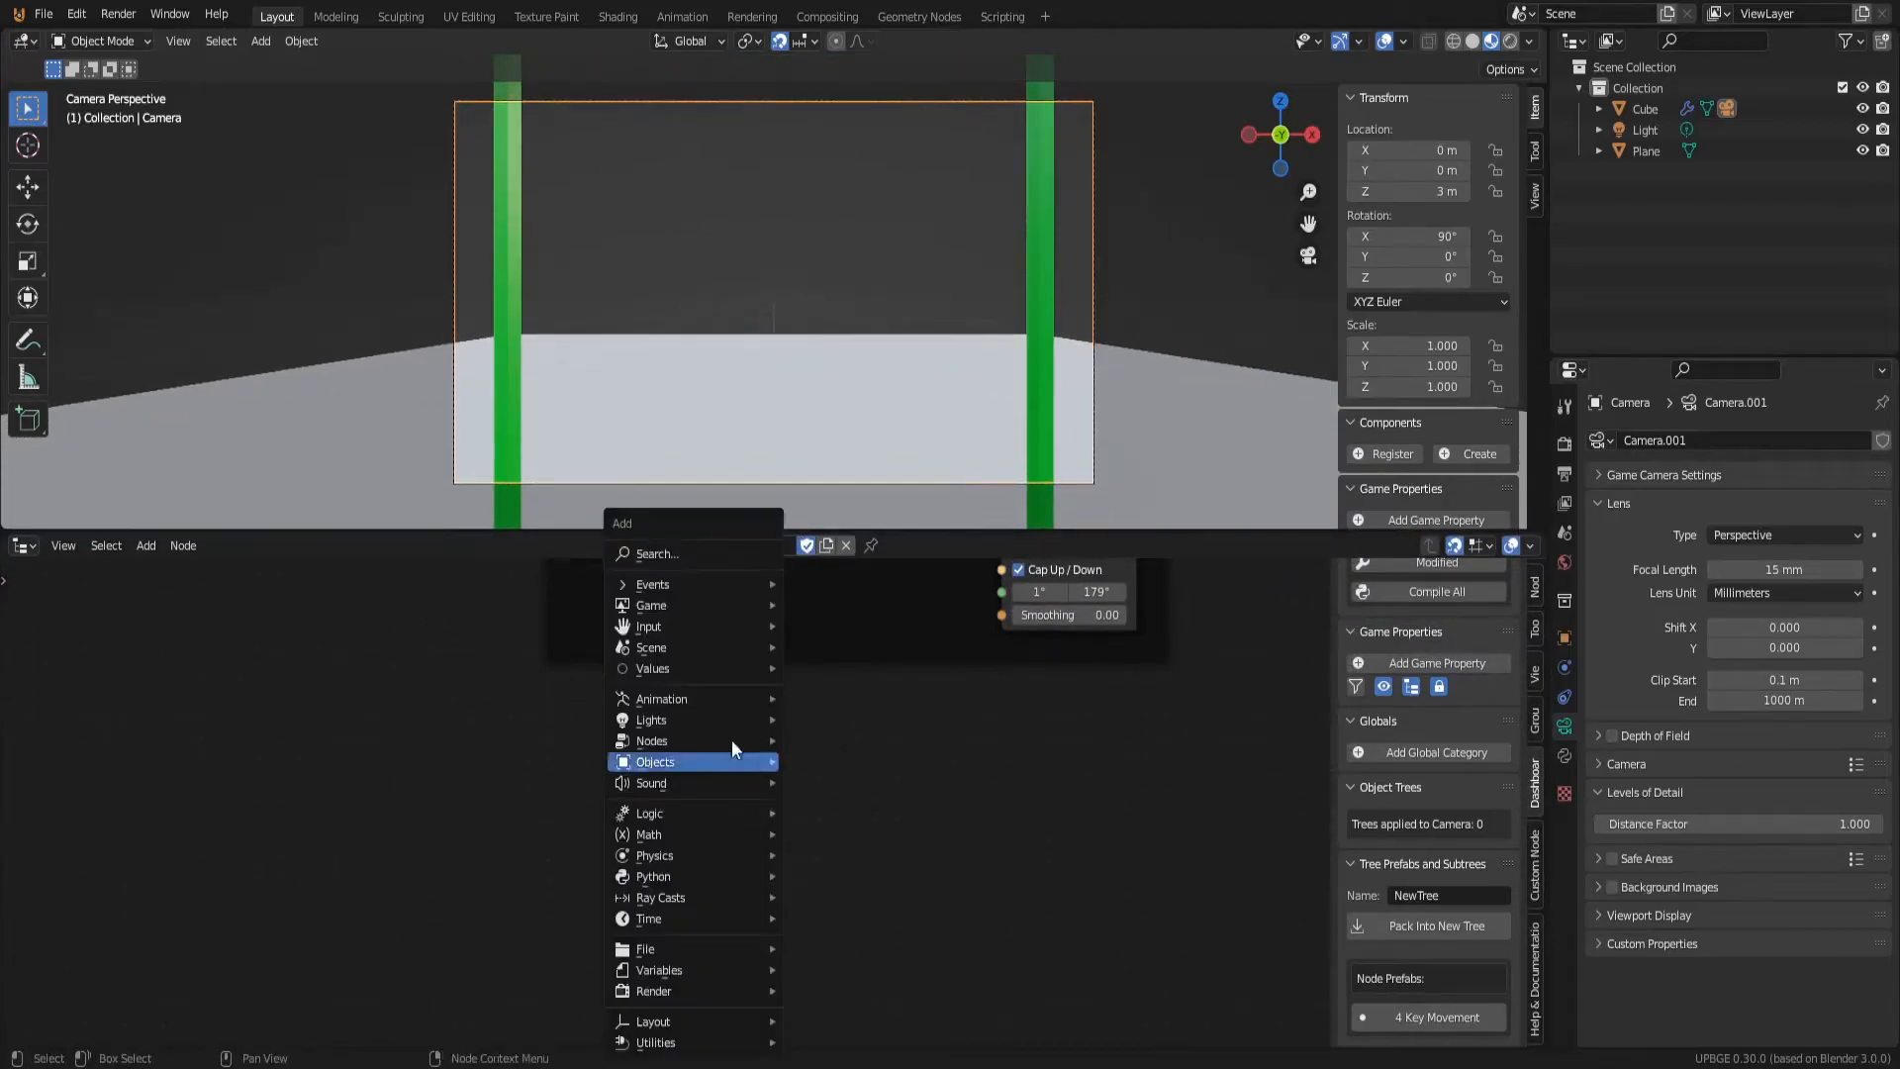
left_click(737, 548)
type("key down")
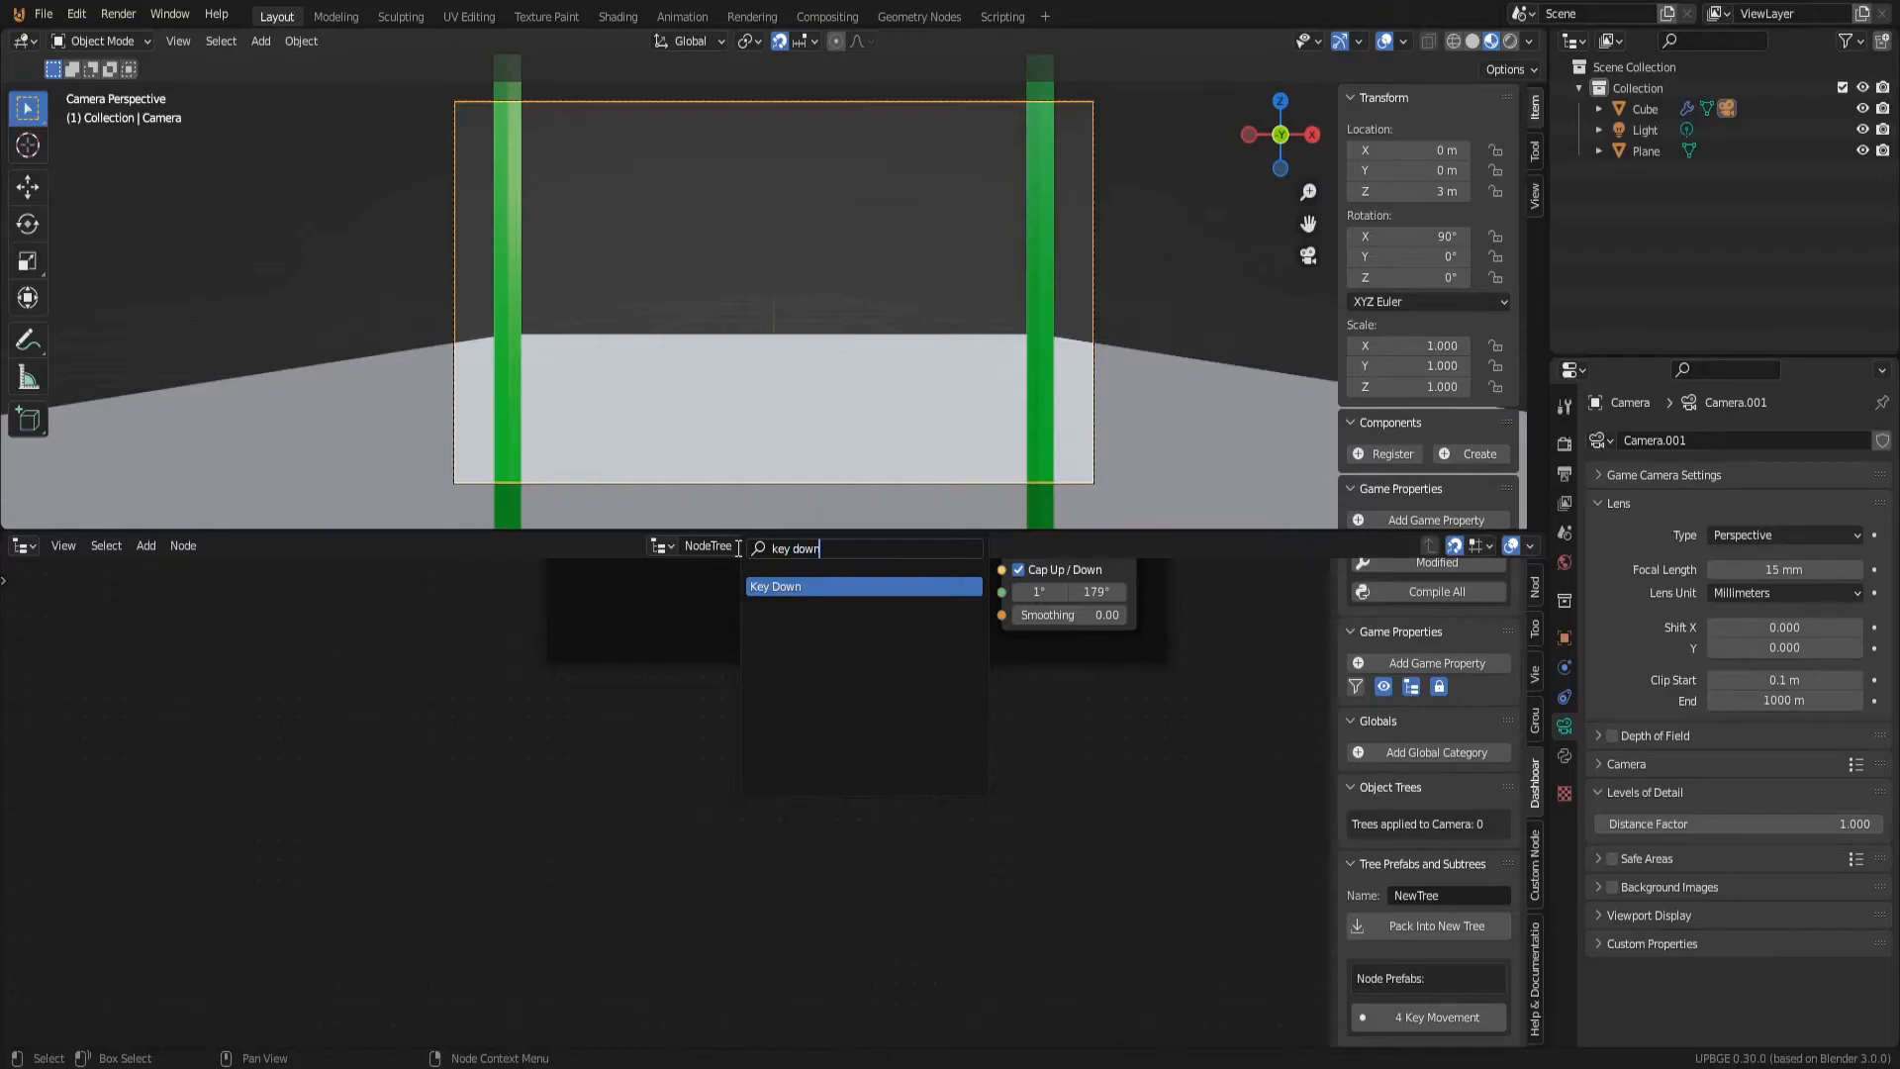
key("Return")
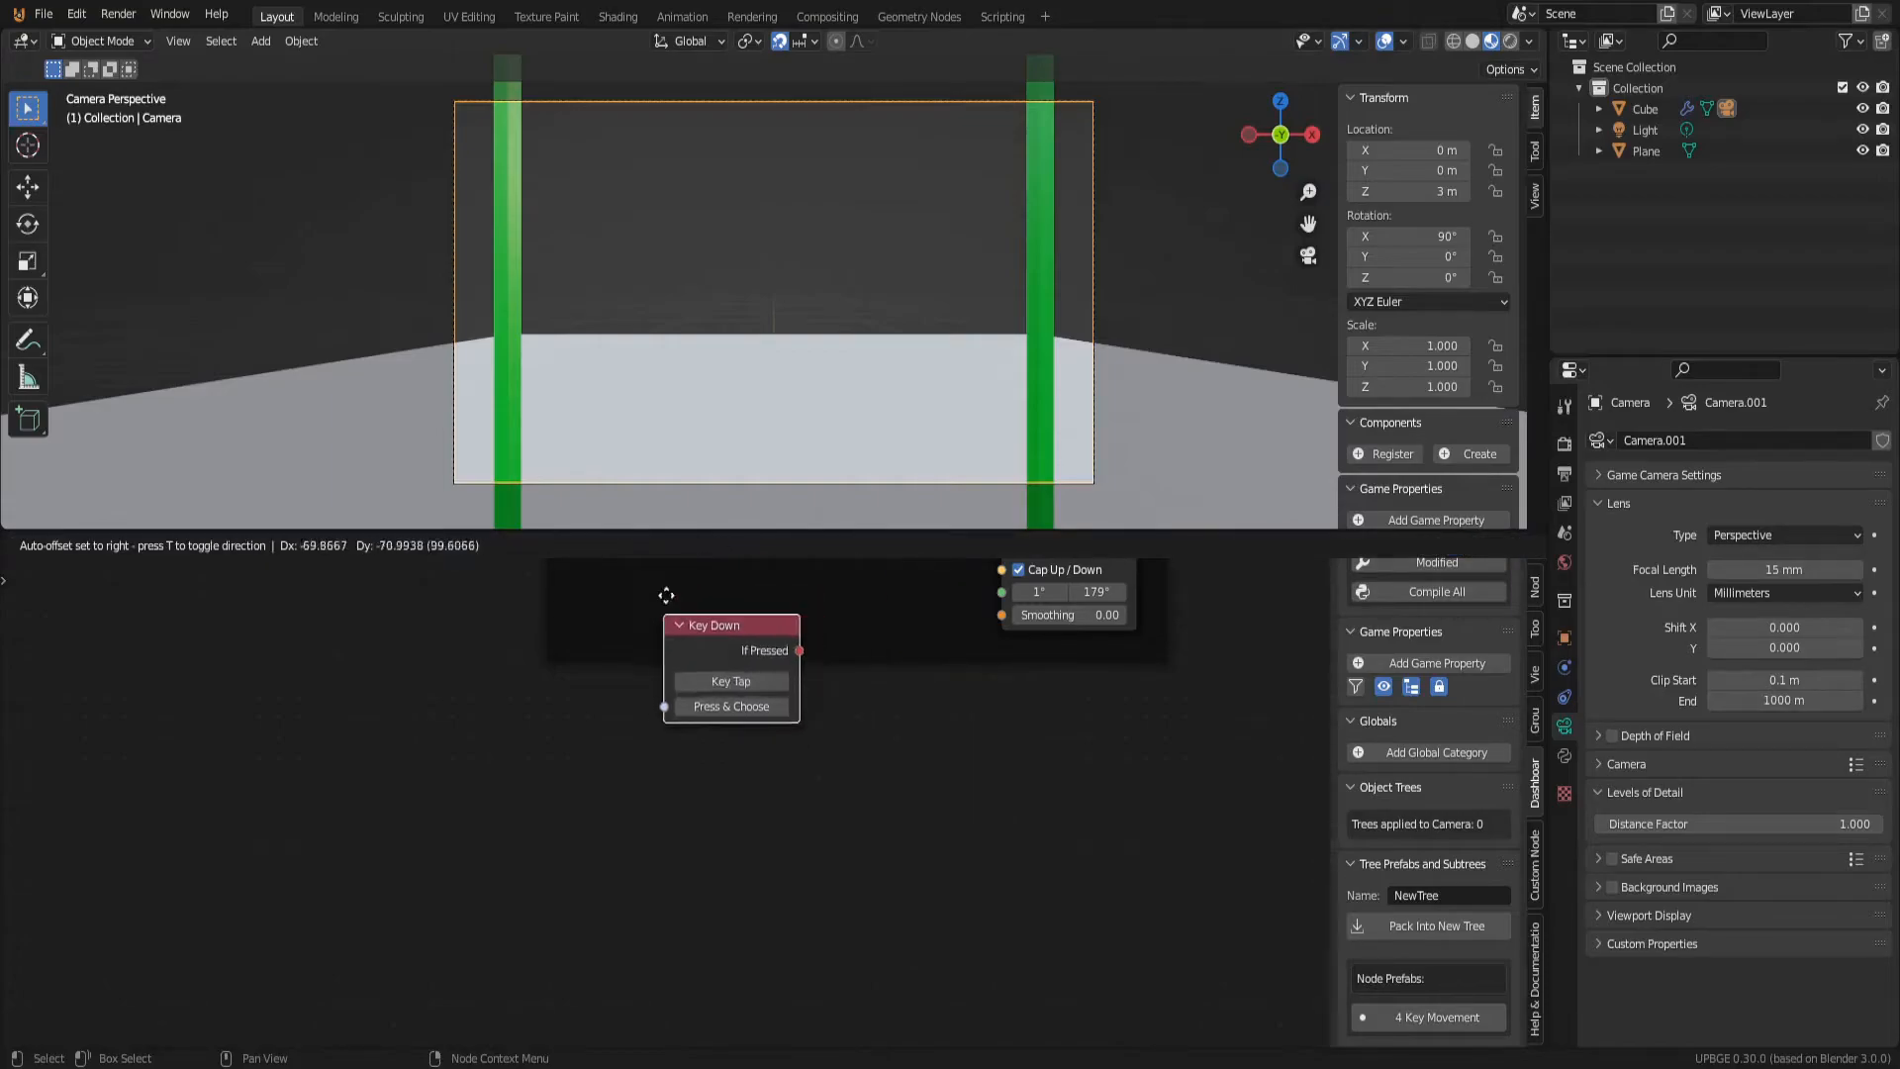
left_click(545, 688)
Step: Add a Key Up node directly below the new Key Down node
key("shift+a")
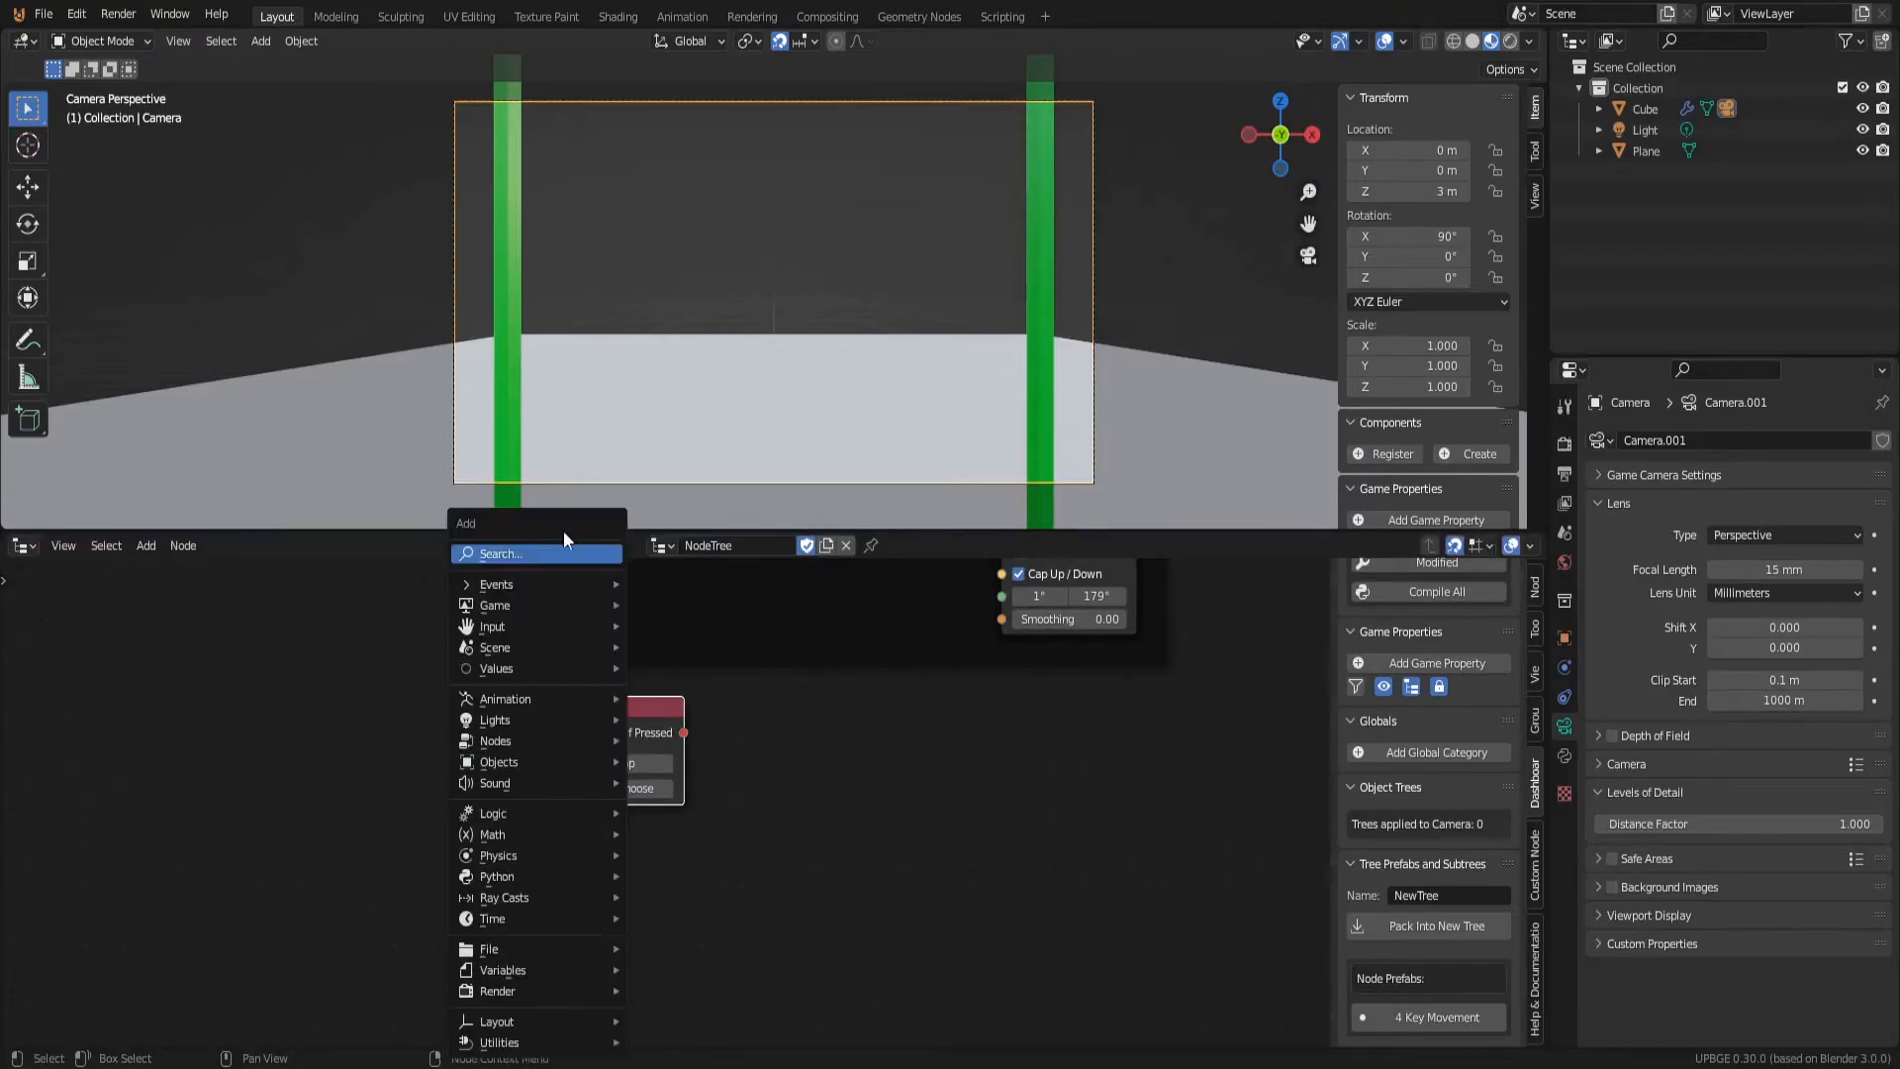
left_click(570, 546)
type("key")
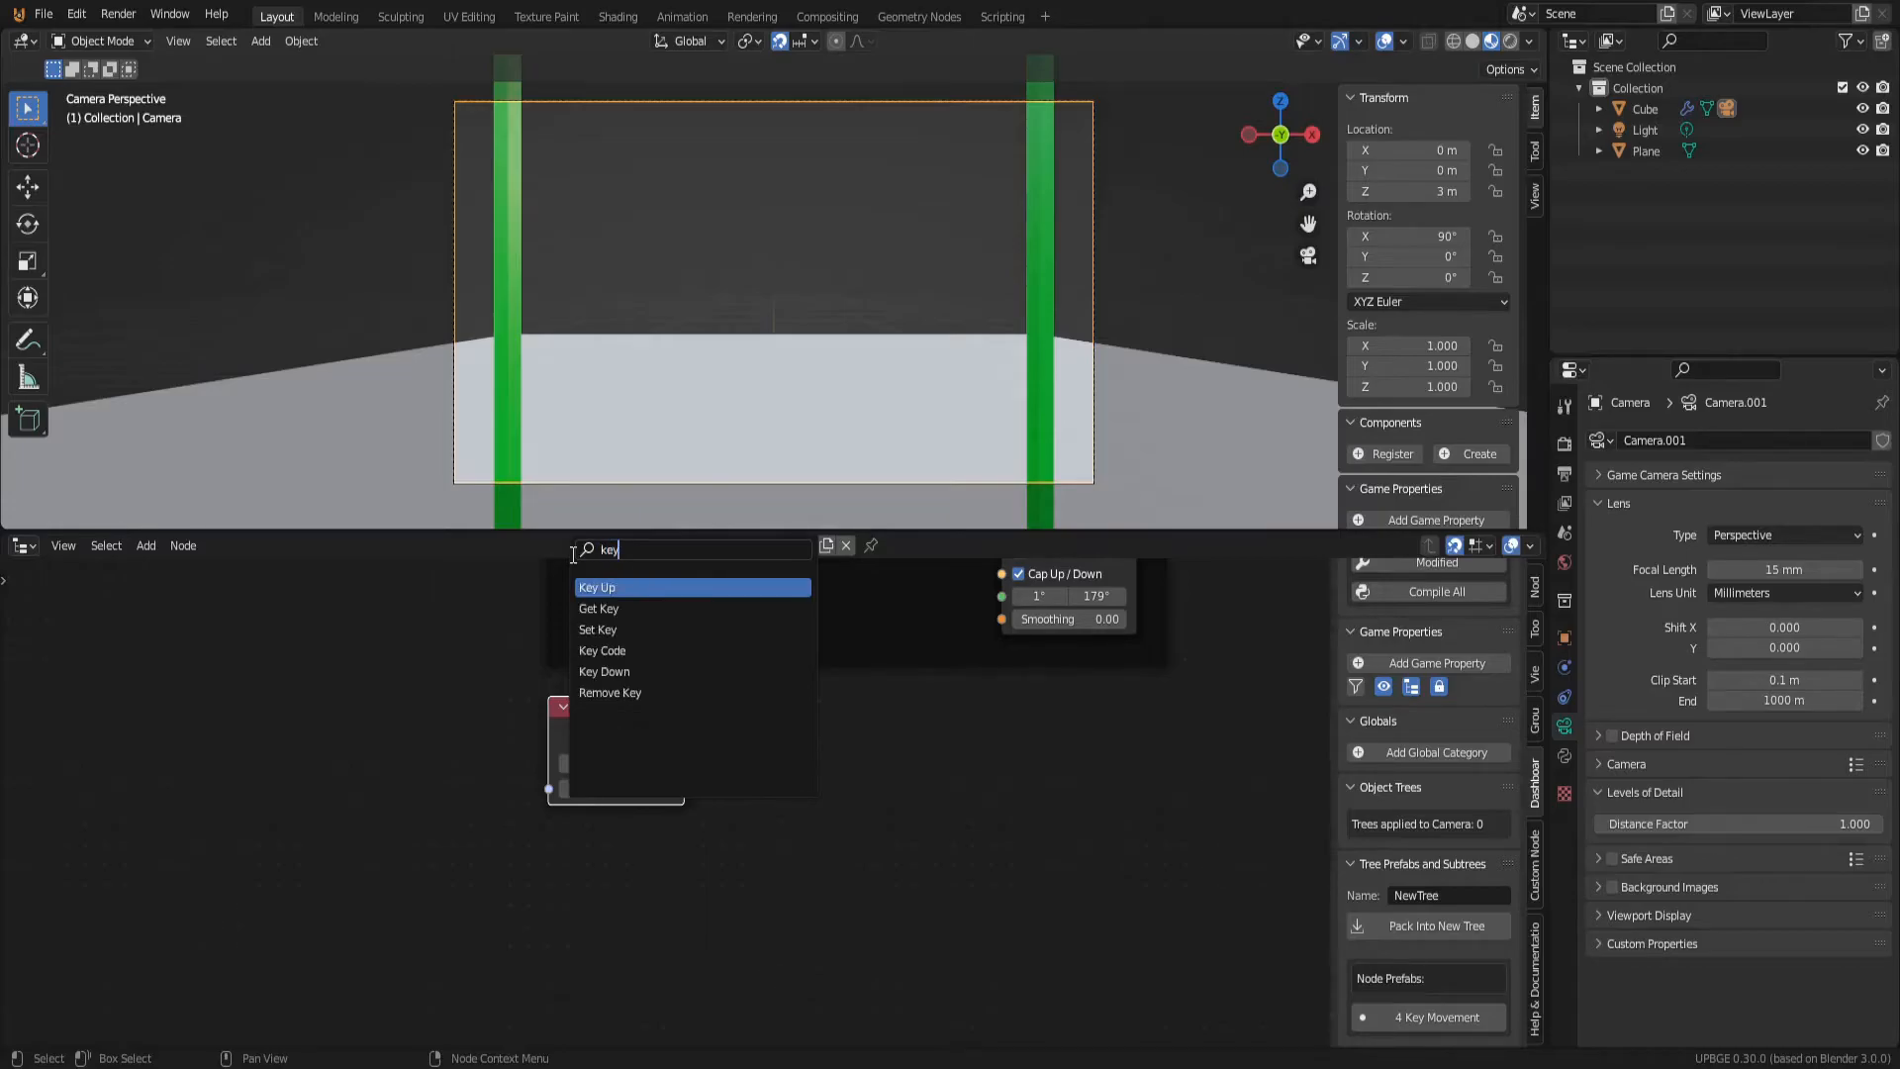
type(" up")
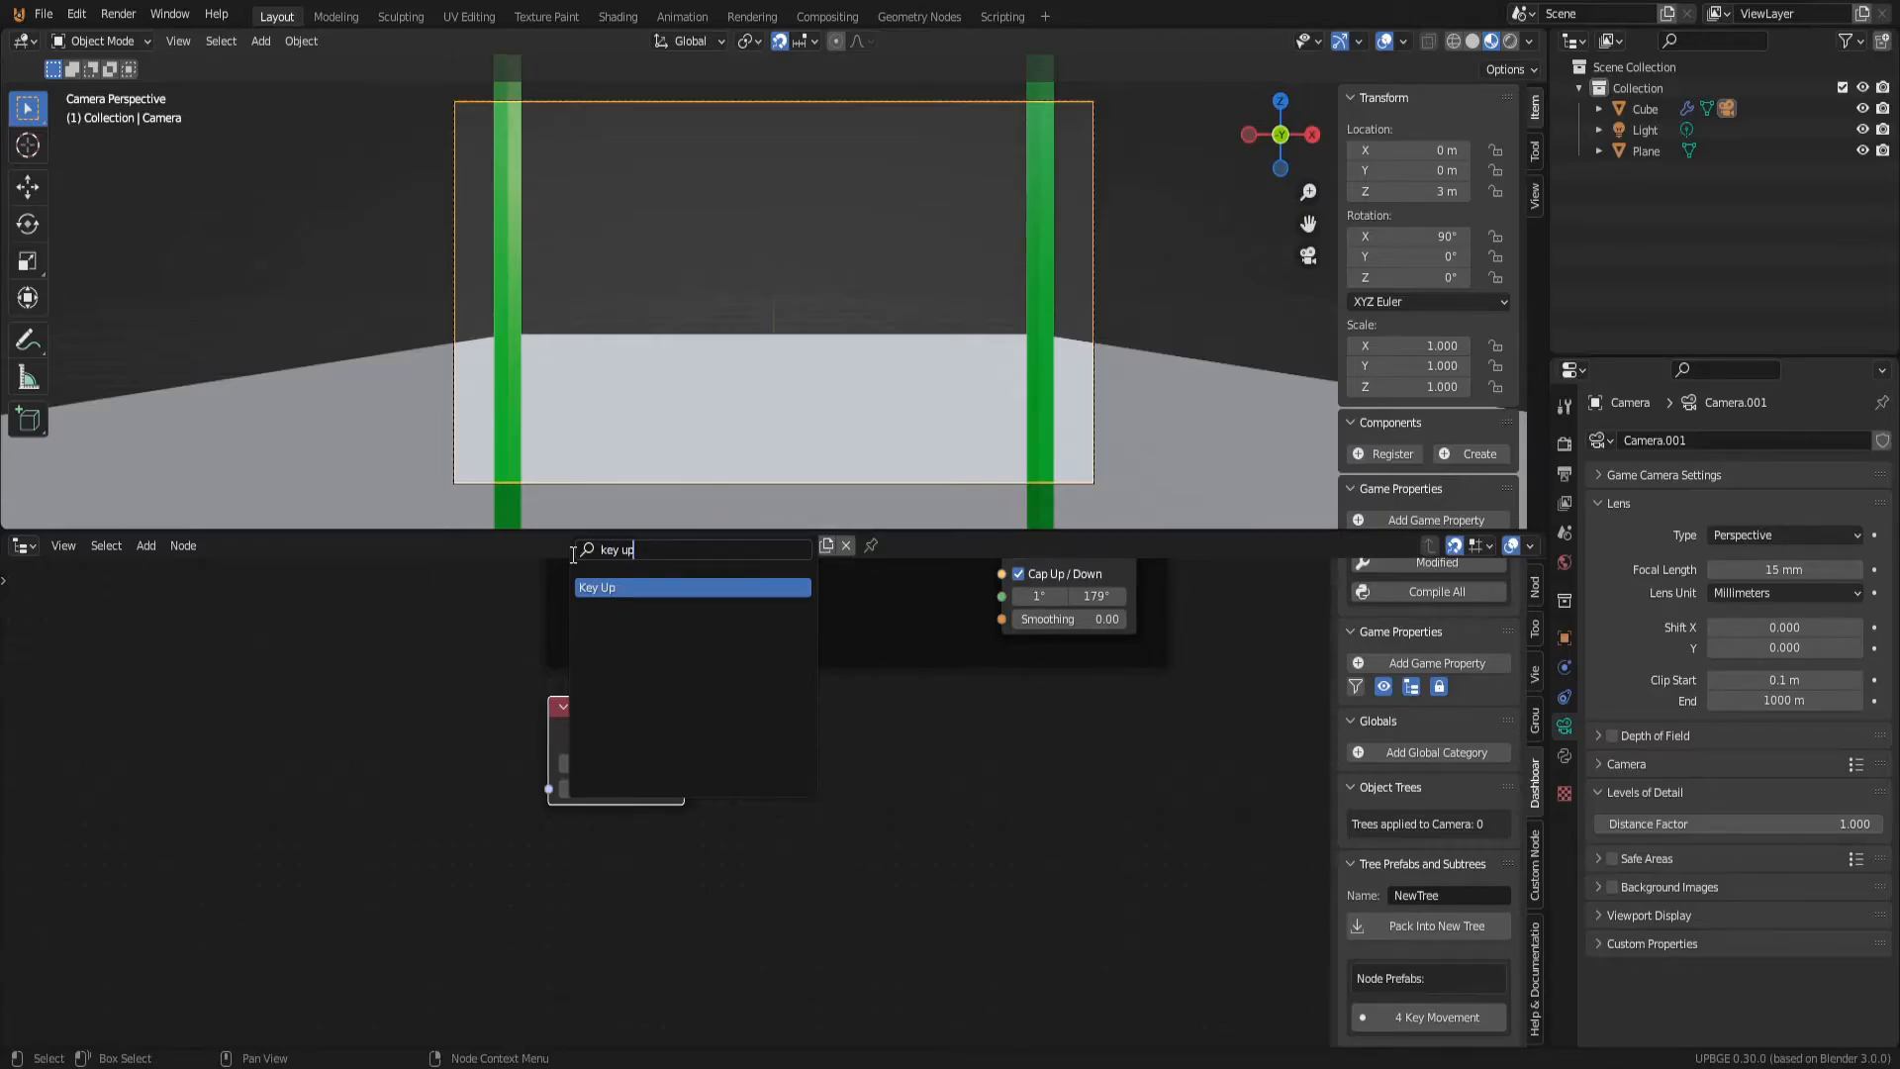
key("Return")
left_click(618, 798)
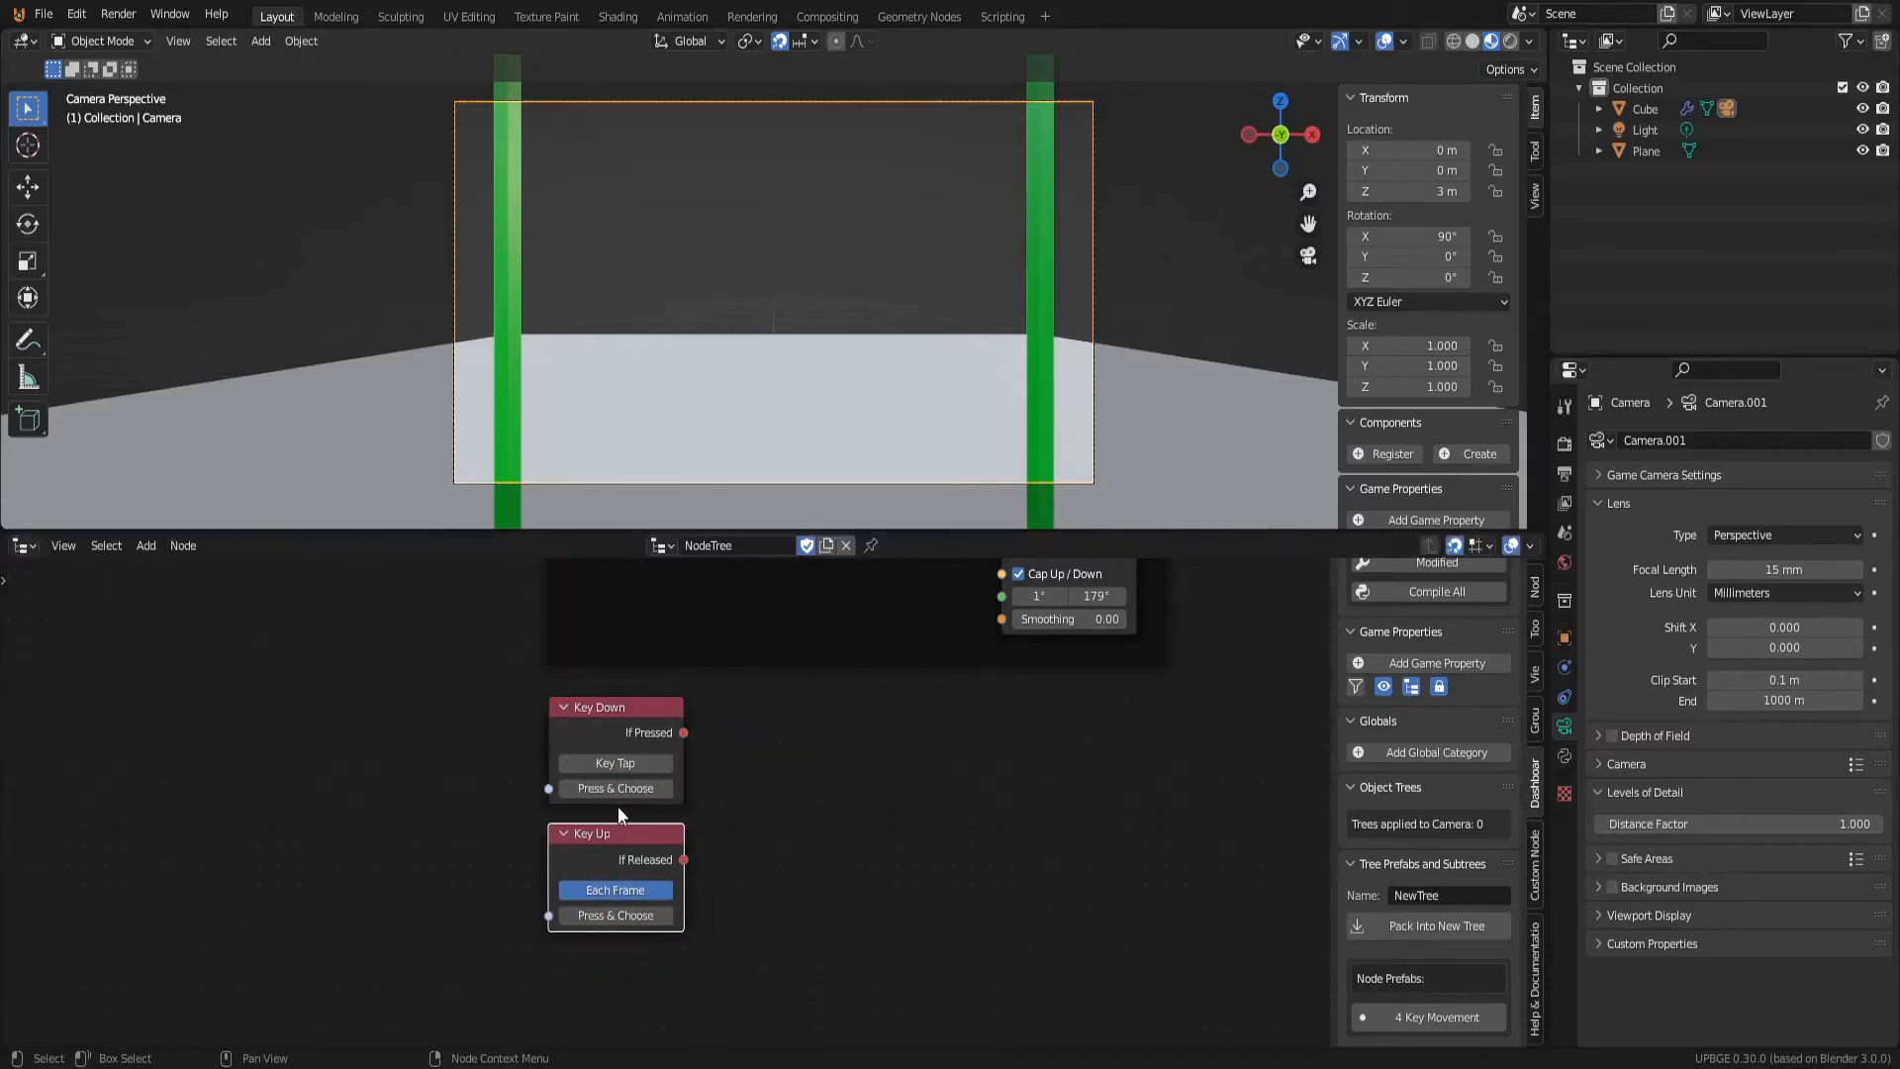
Step: Assign LEFT_CTRL to both the Key Down and Key Up nodes, and move Key Up further down
key("ctrl")
left_click(649, 908)
key("ctrl")
middle_click_drag(803, 856, 700, 863)
middle_click_drag(877, 847, 855, 850)
left_click_drag(539, 847, 536, 971)
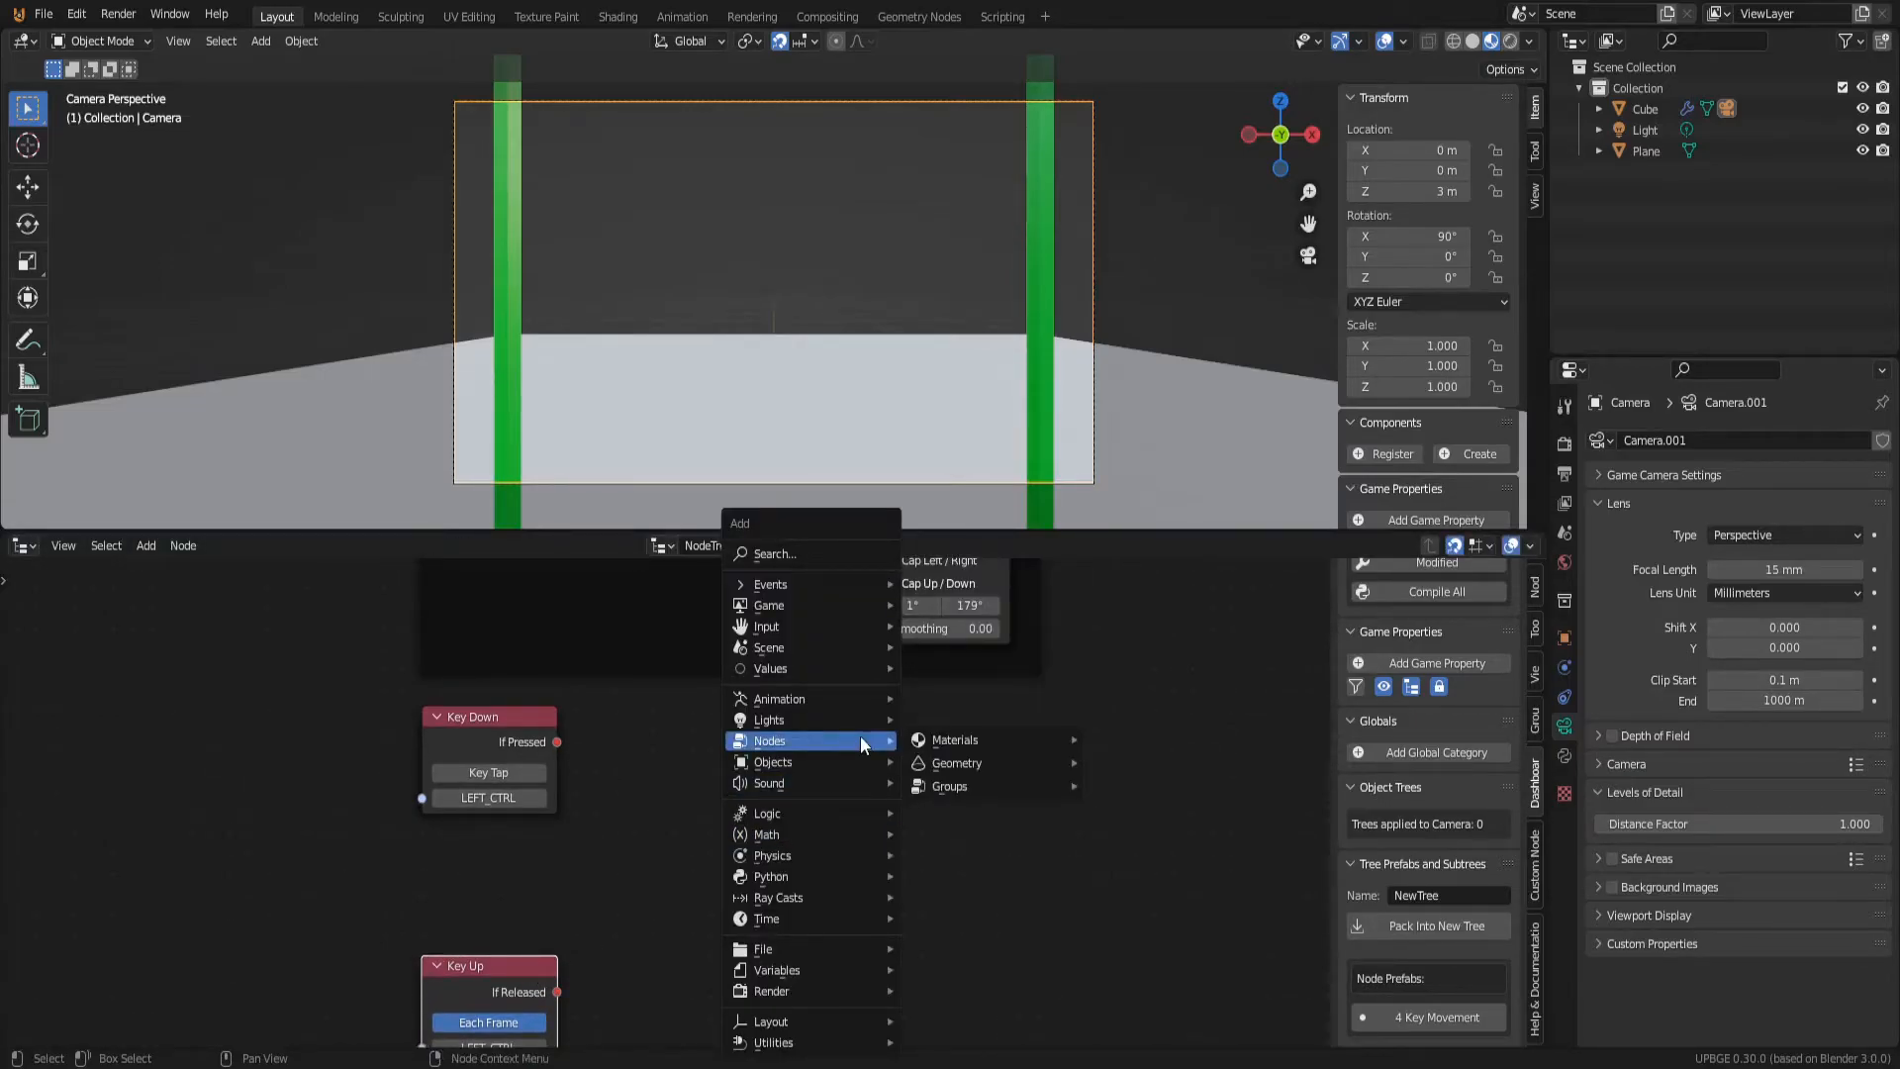
Step: Add a Set Position / Rotation / Scale etc. node beside Key Down and set its attribute to Scale
left_click(836, 554)
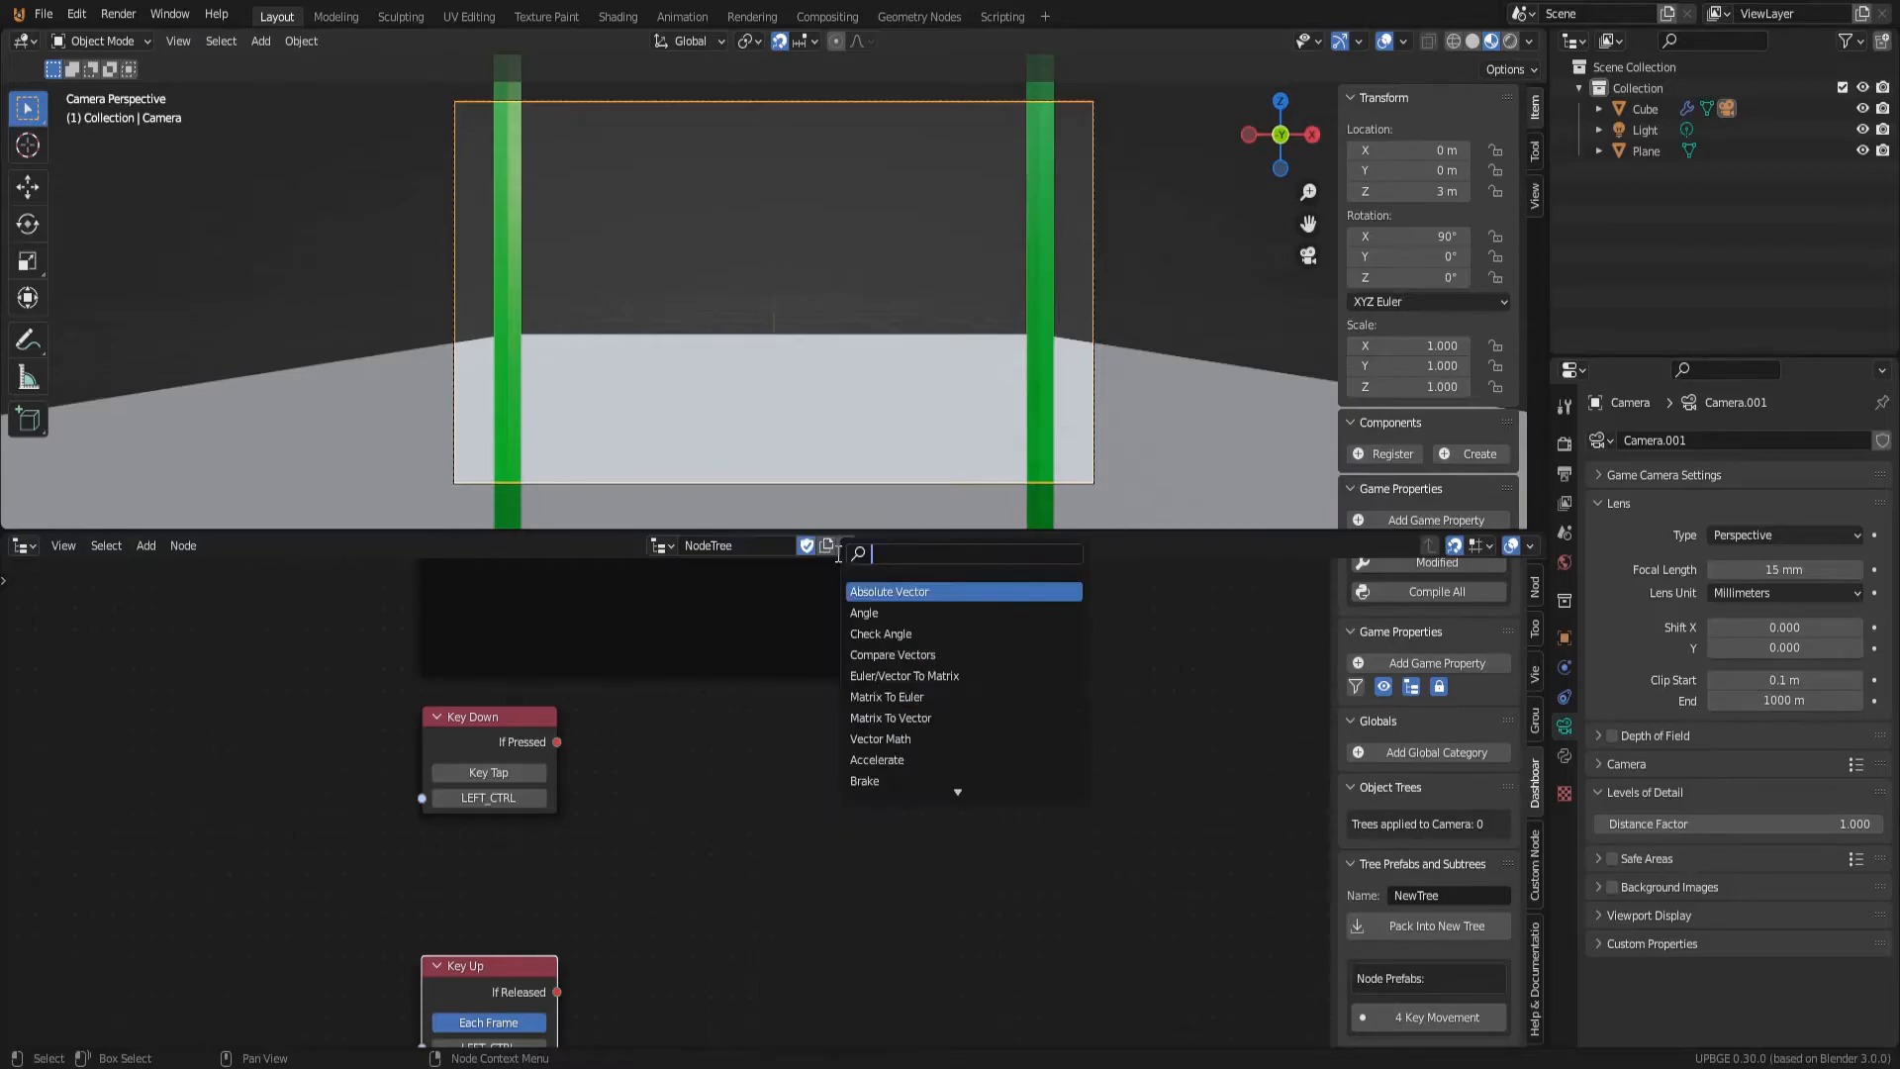
type("set scale")
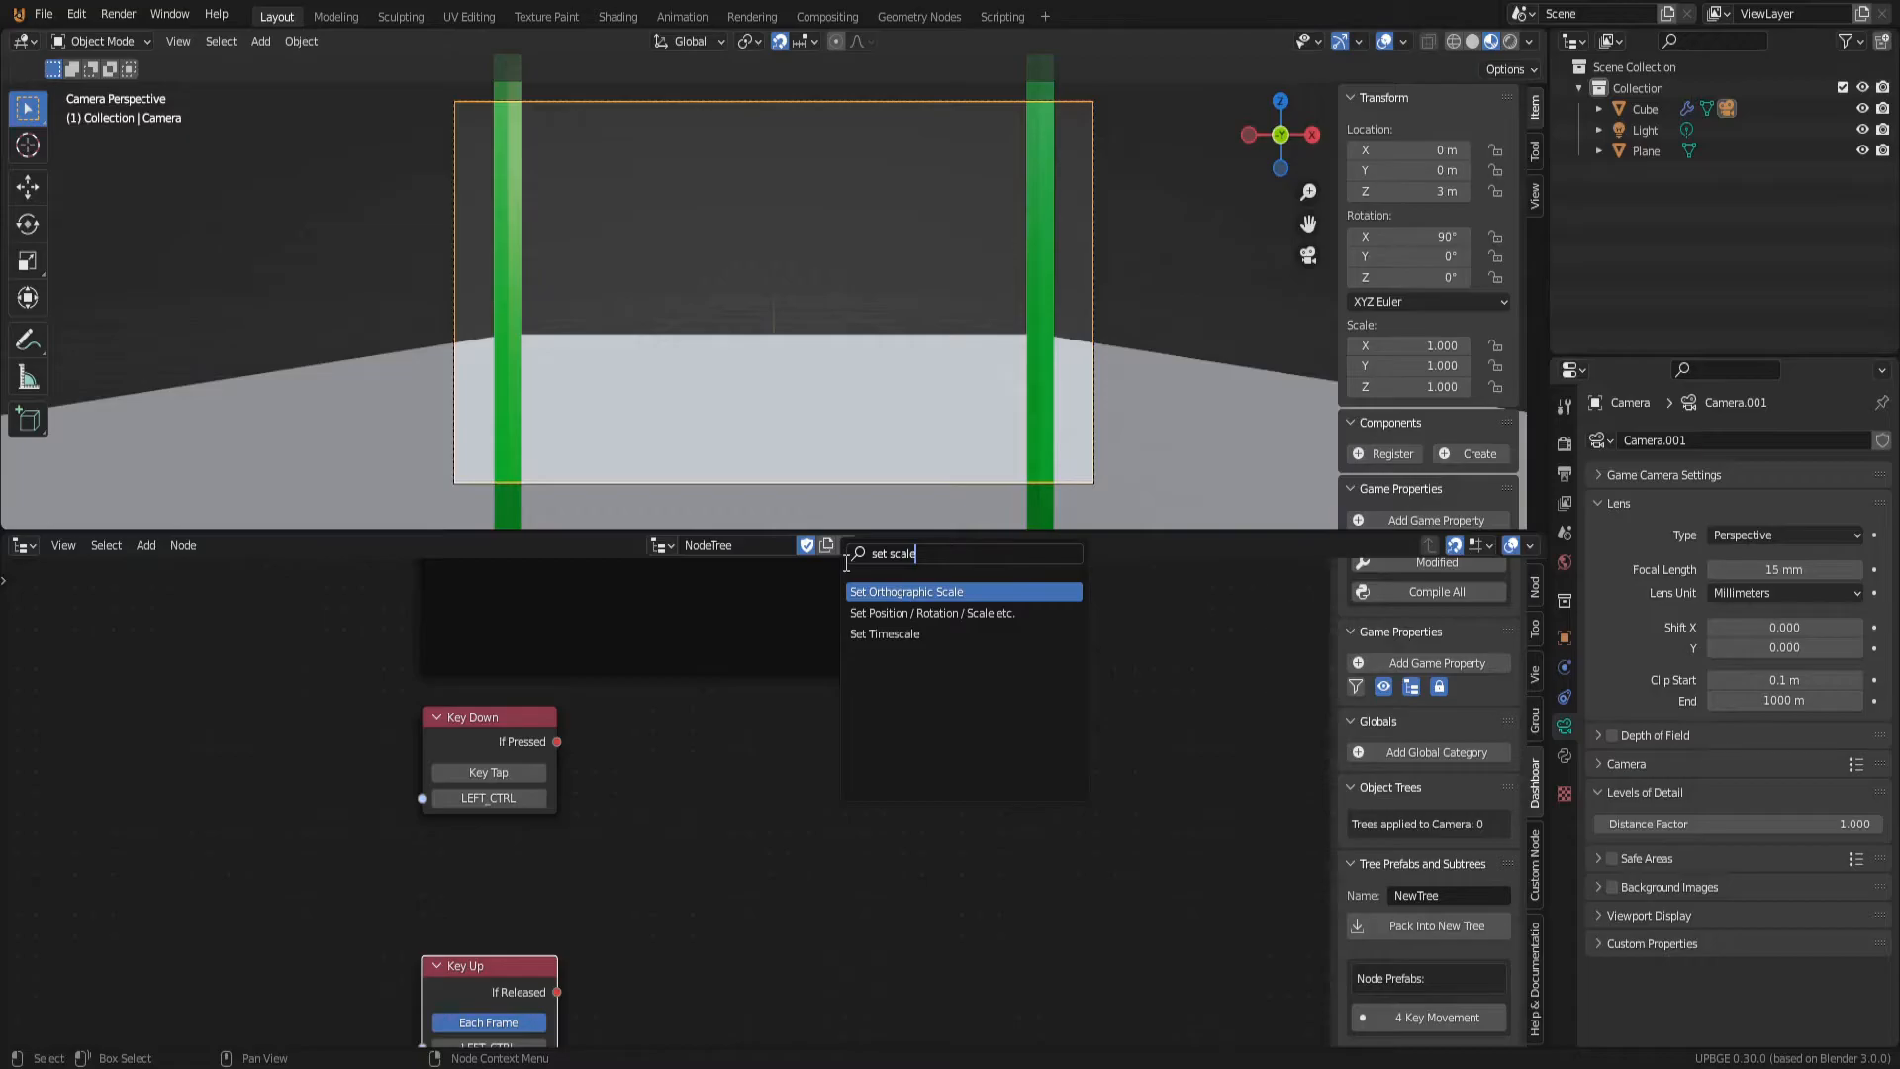
left_click(975, 615)
left_click(961, 768)
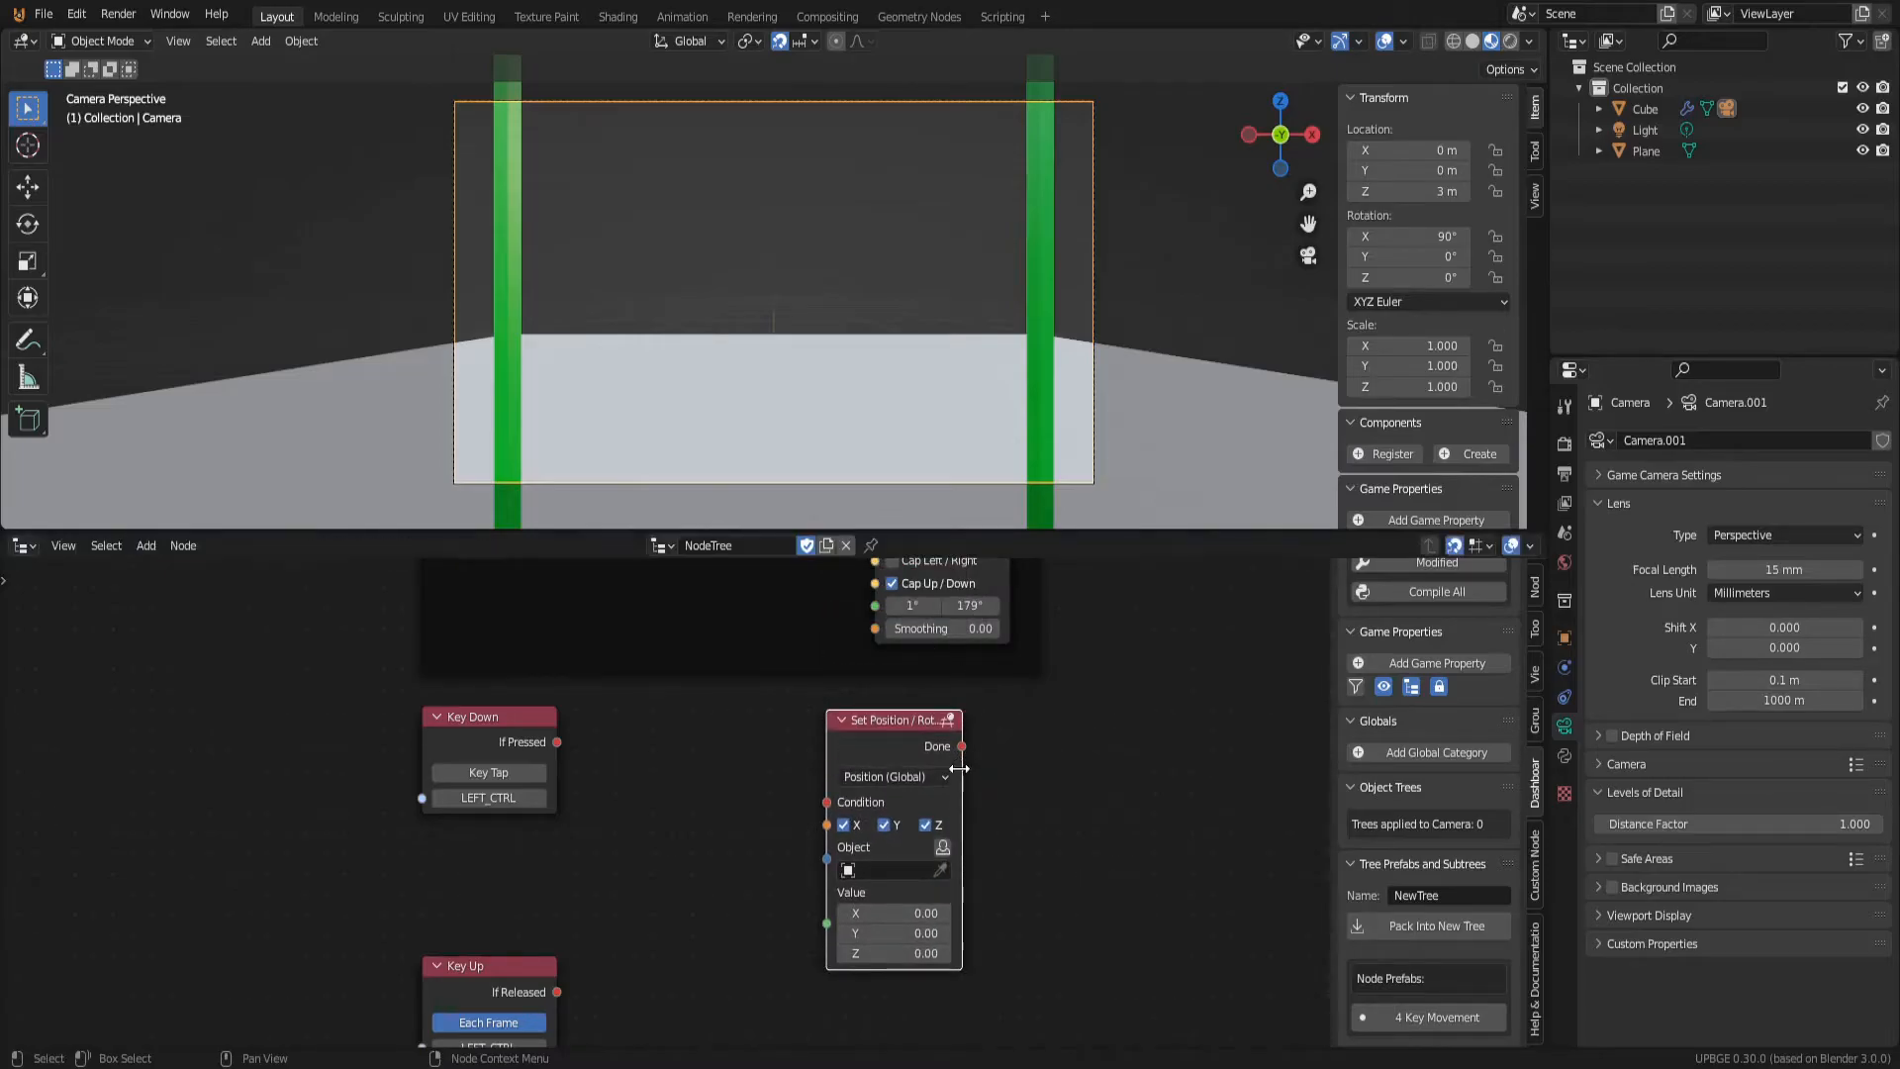
left_click(926, 780)
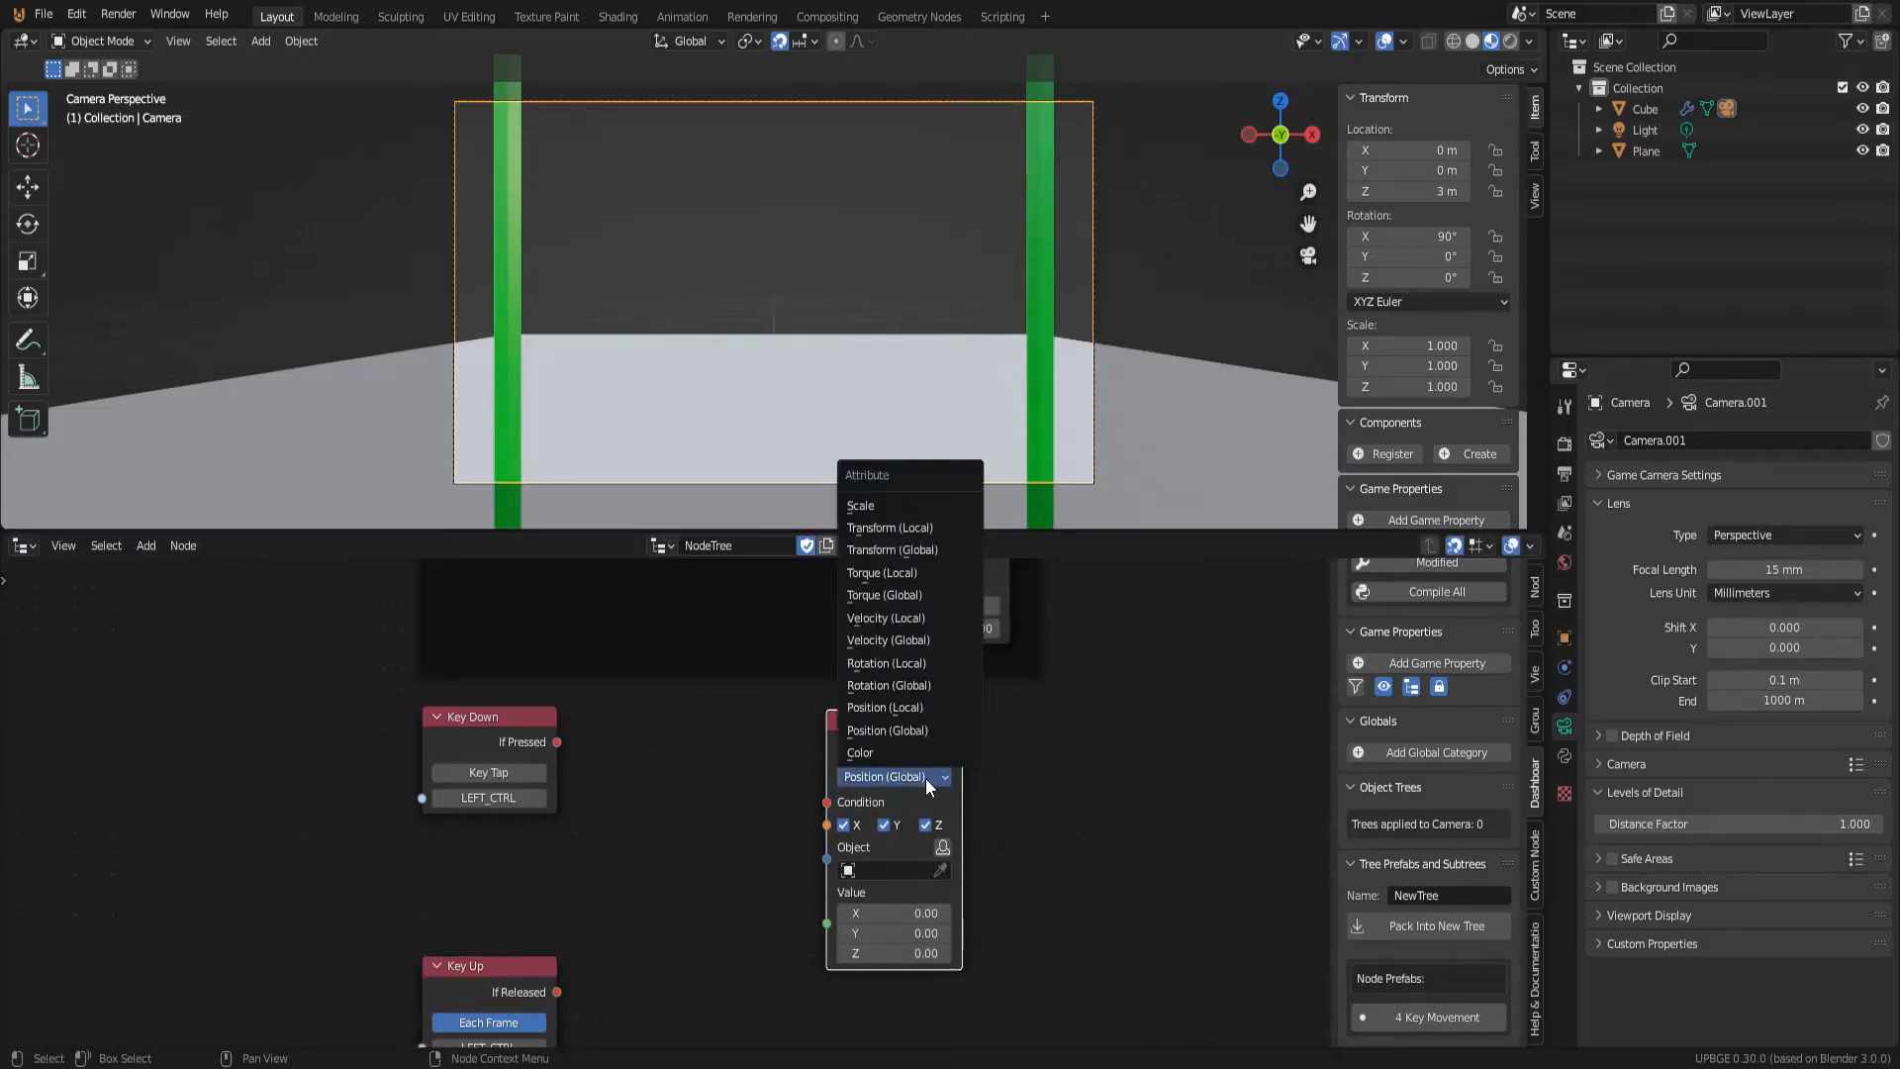
left_click(916, 495)
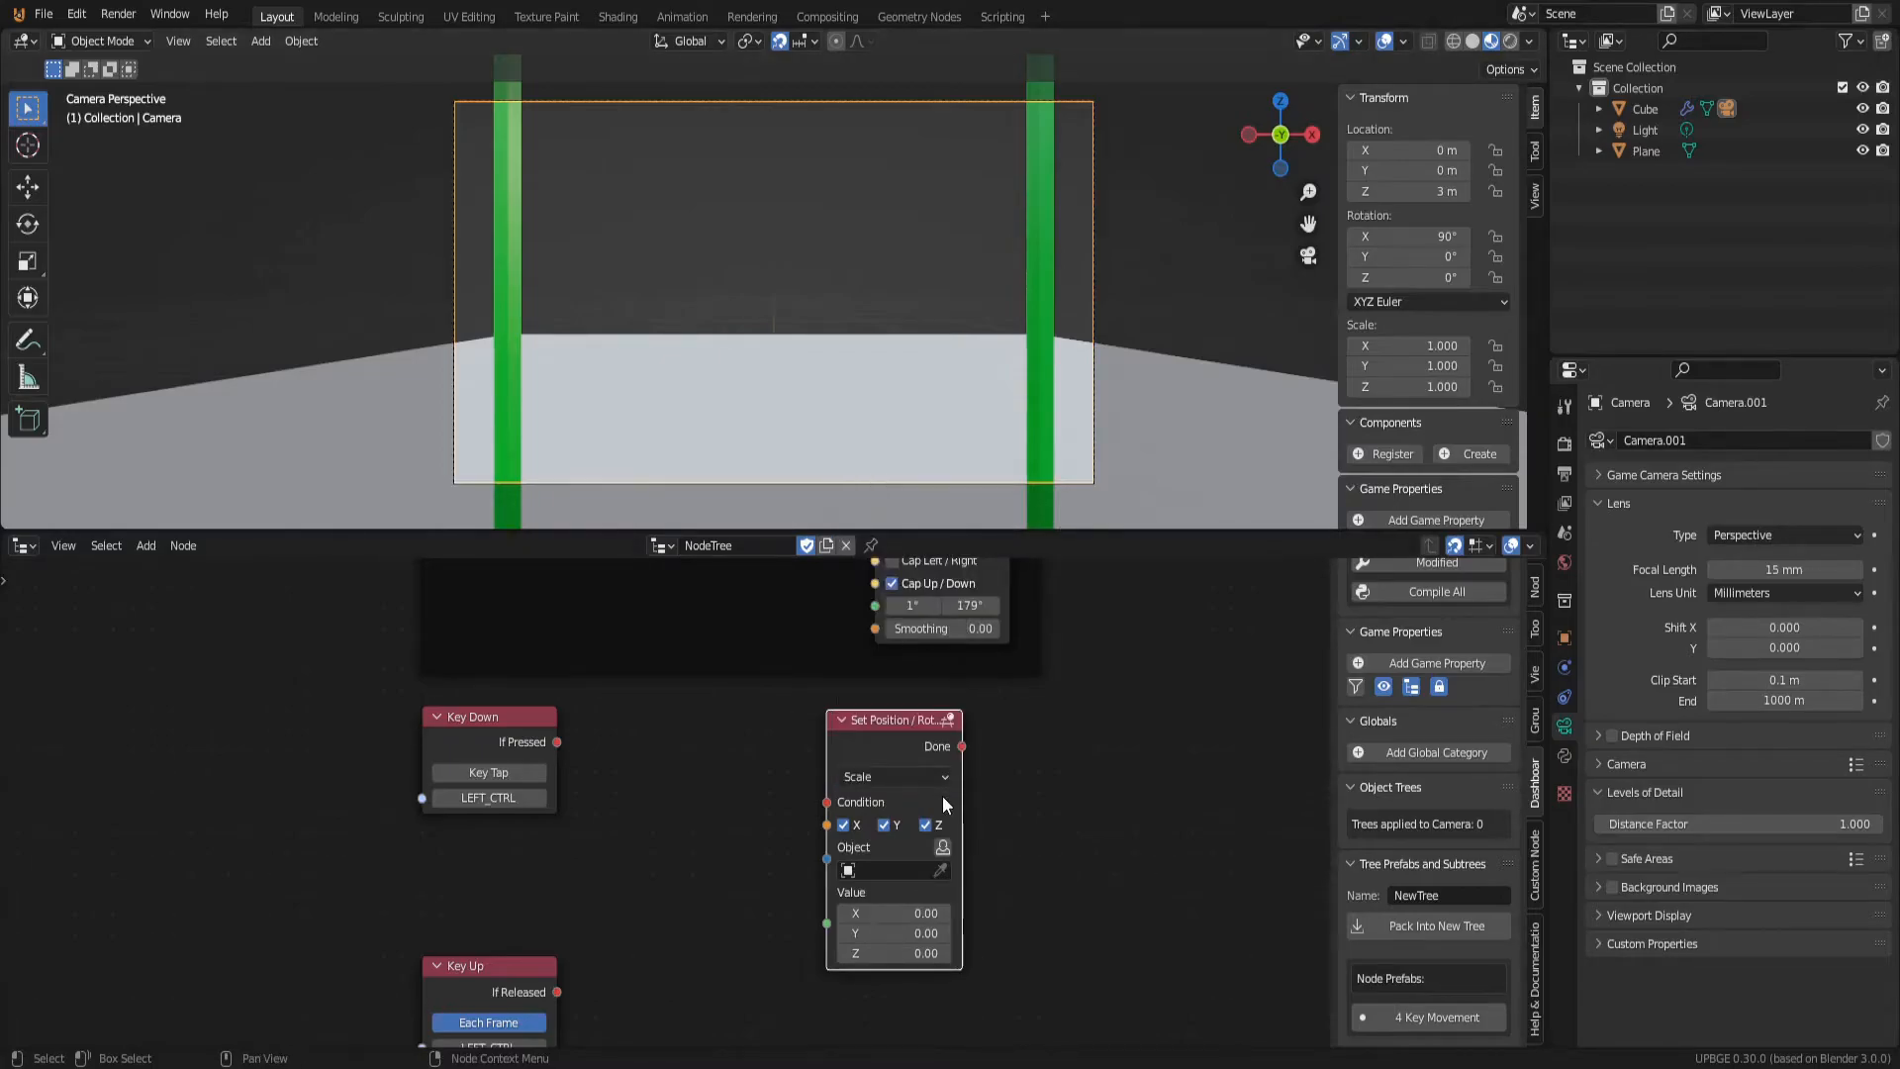
middle_click_drag(1000, 837, 981, 800)
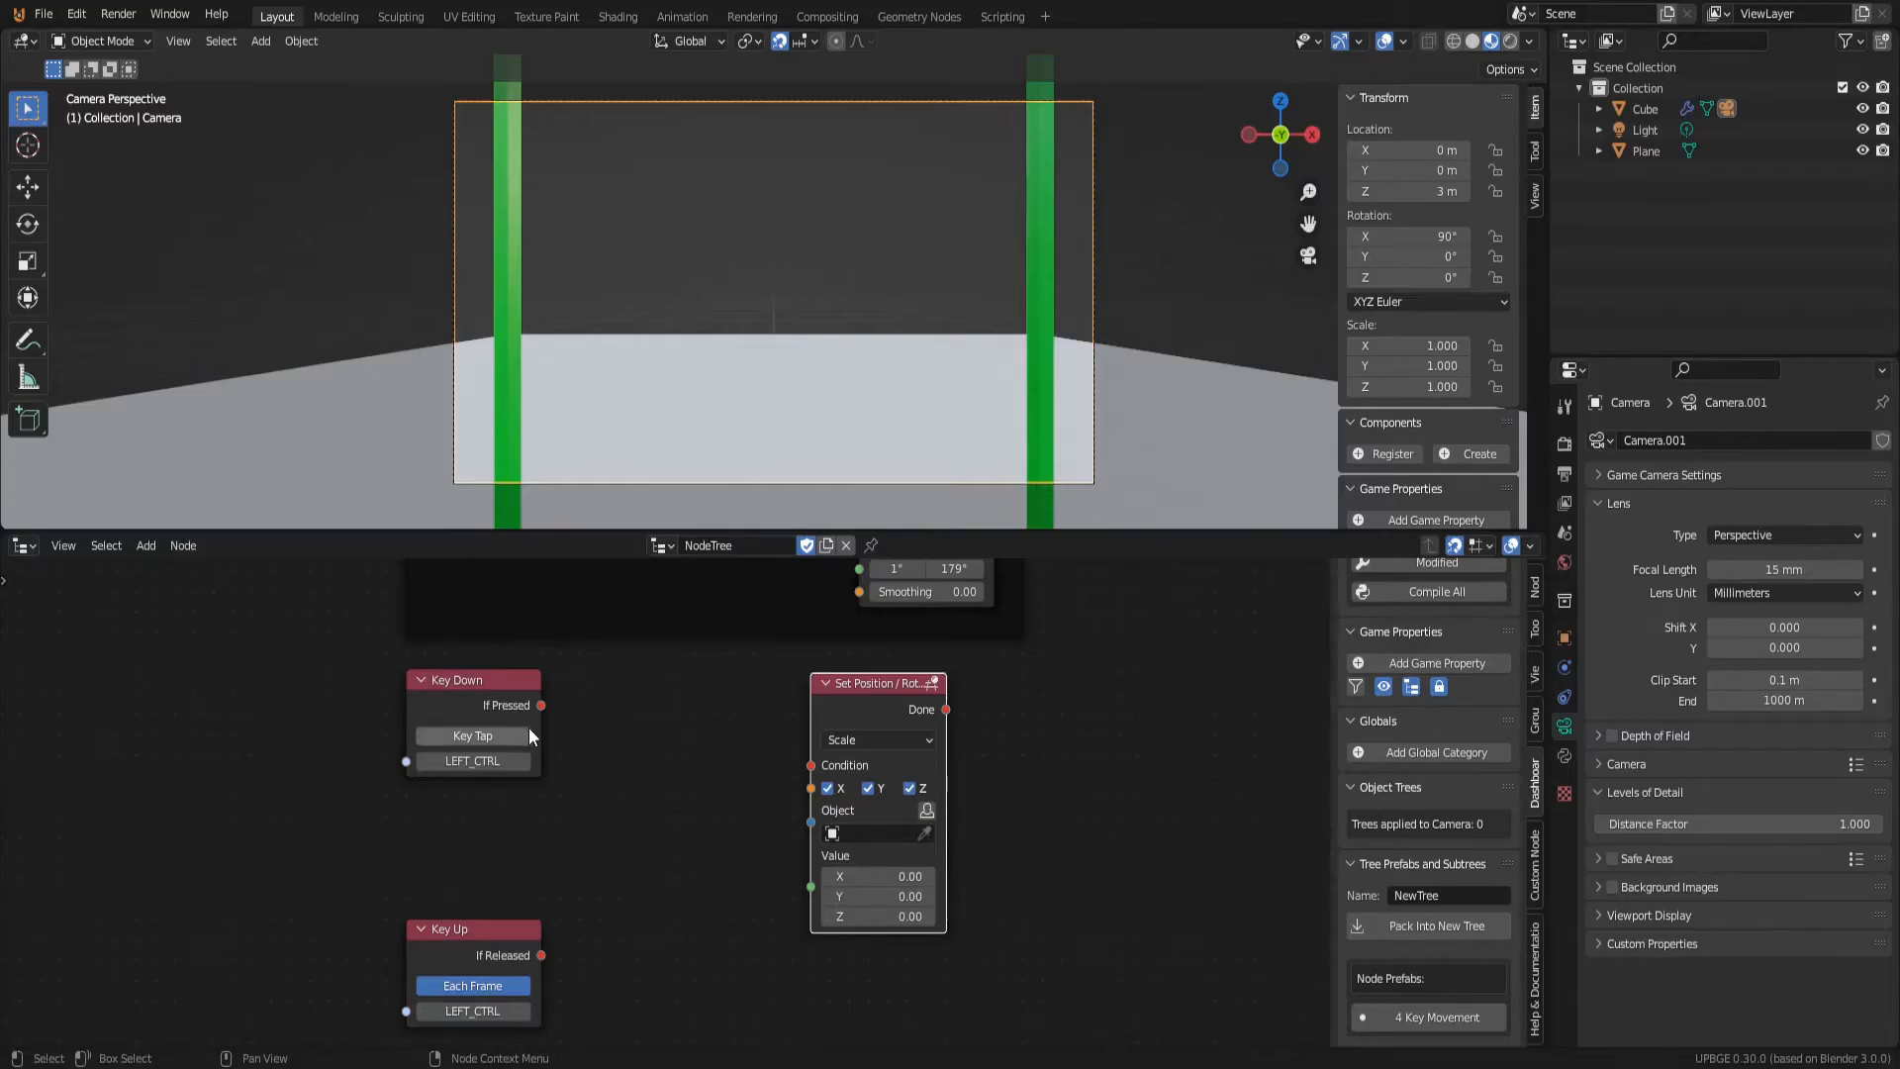
Step: Make the Scale node set only Cube's Z to 1.00, and link Key Down's If Pressed output to its Condition
left_click(834, 832)
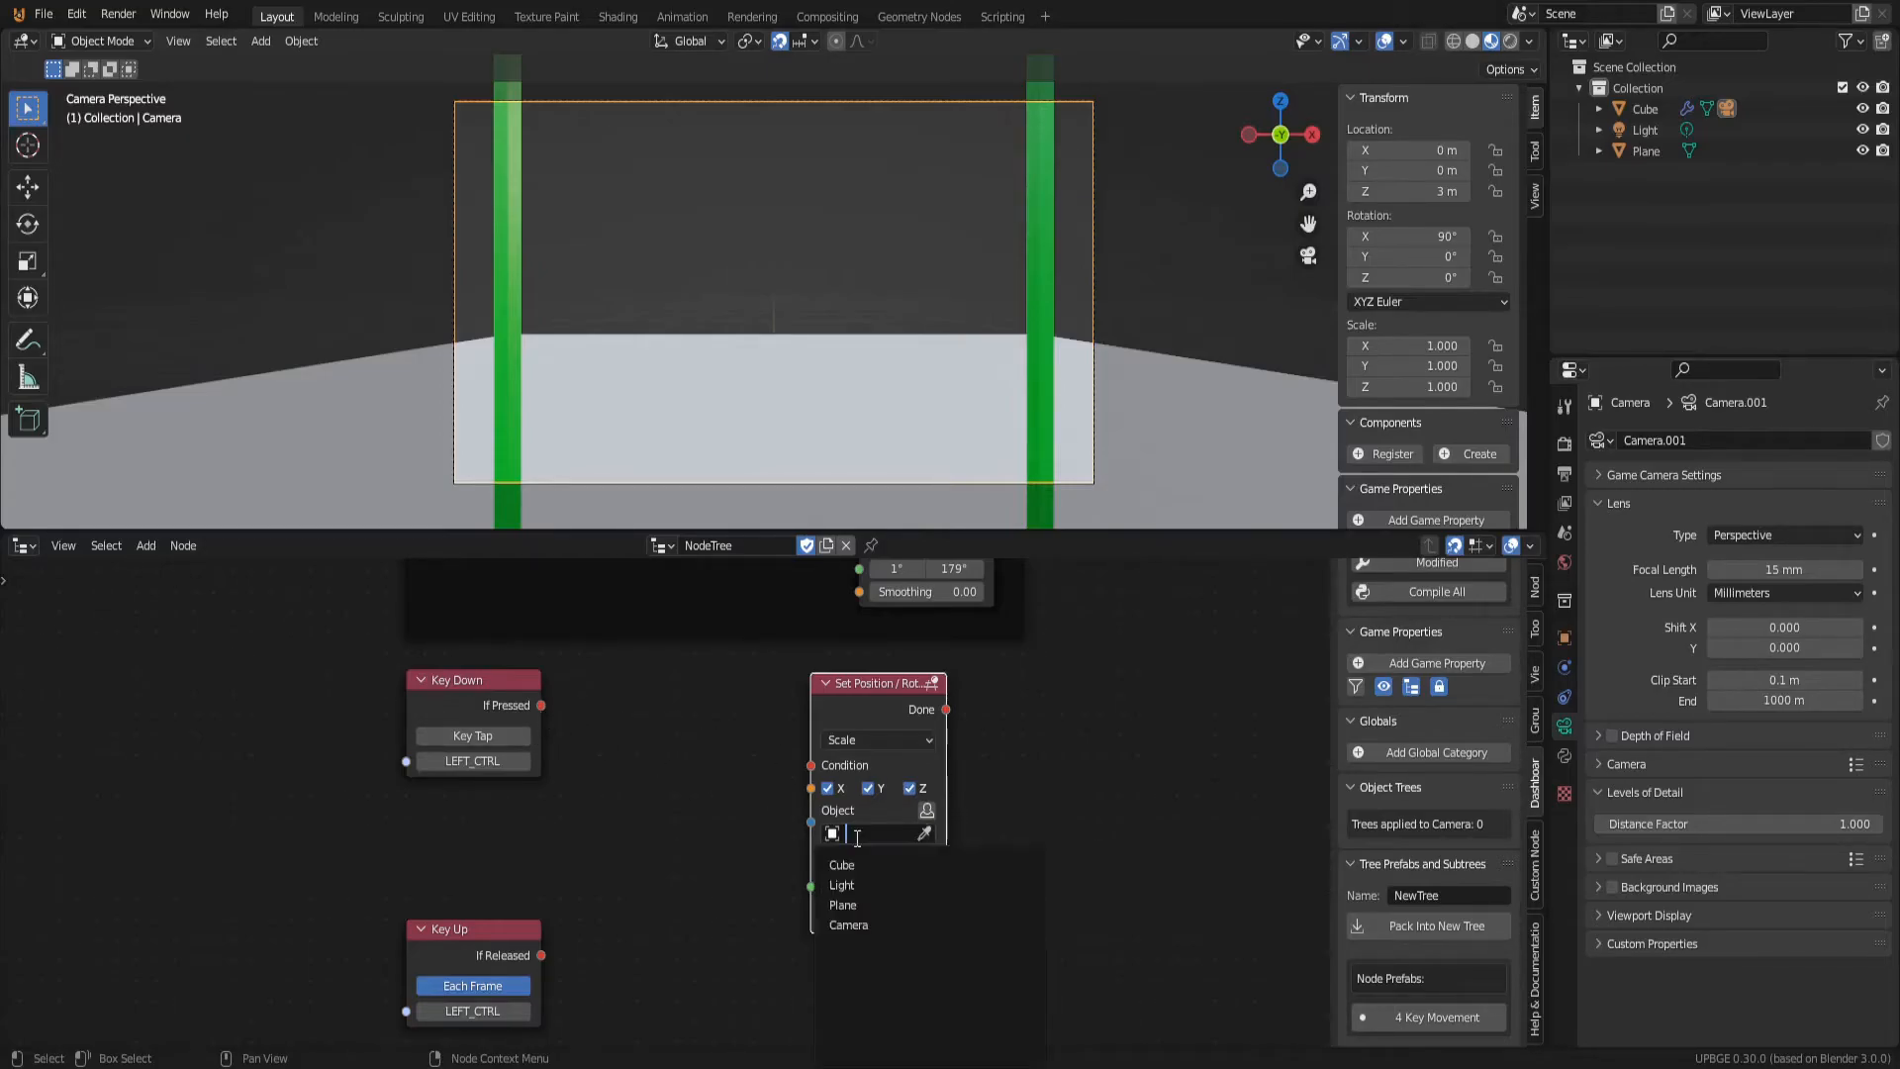
left_click(839, 863)
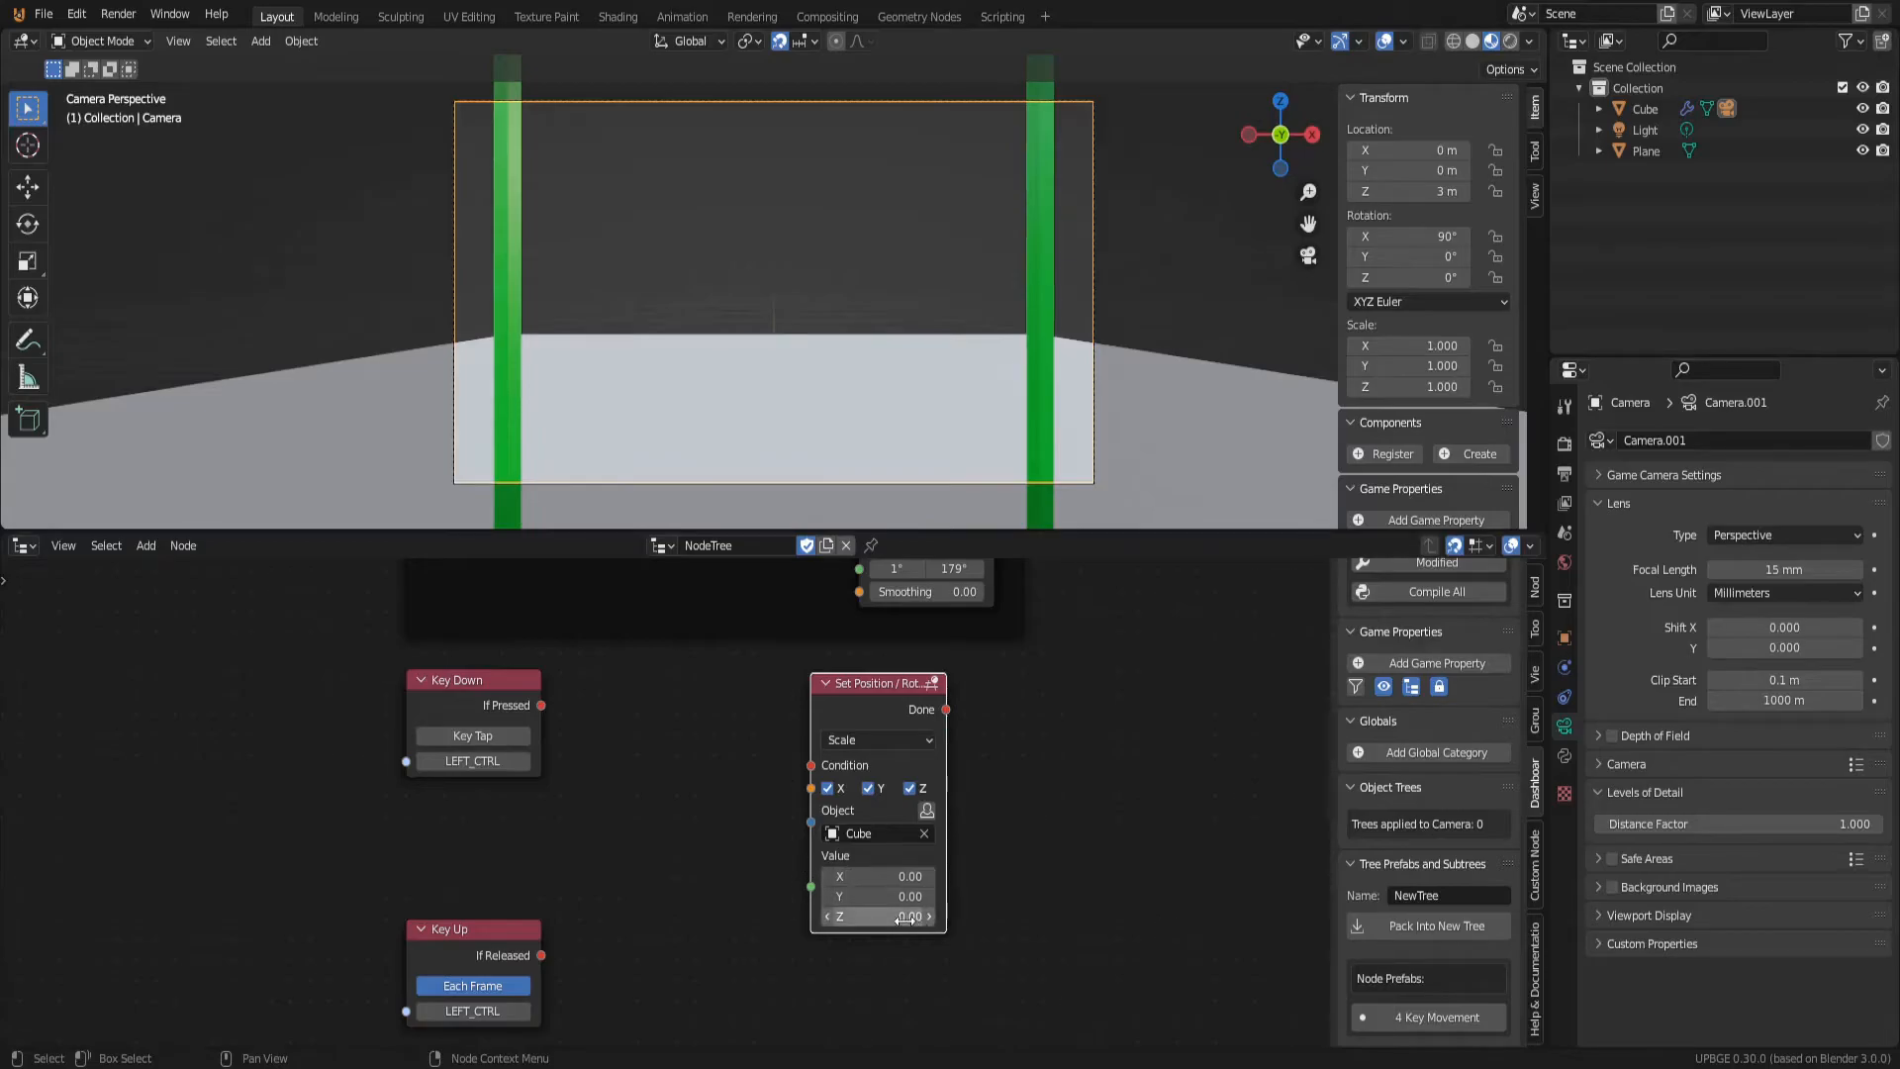
left_click(869, 787)
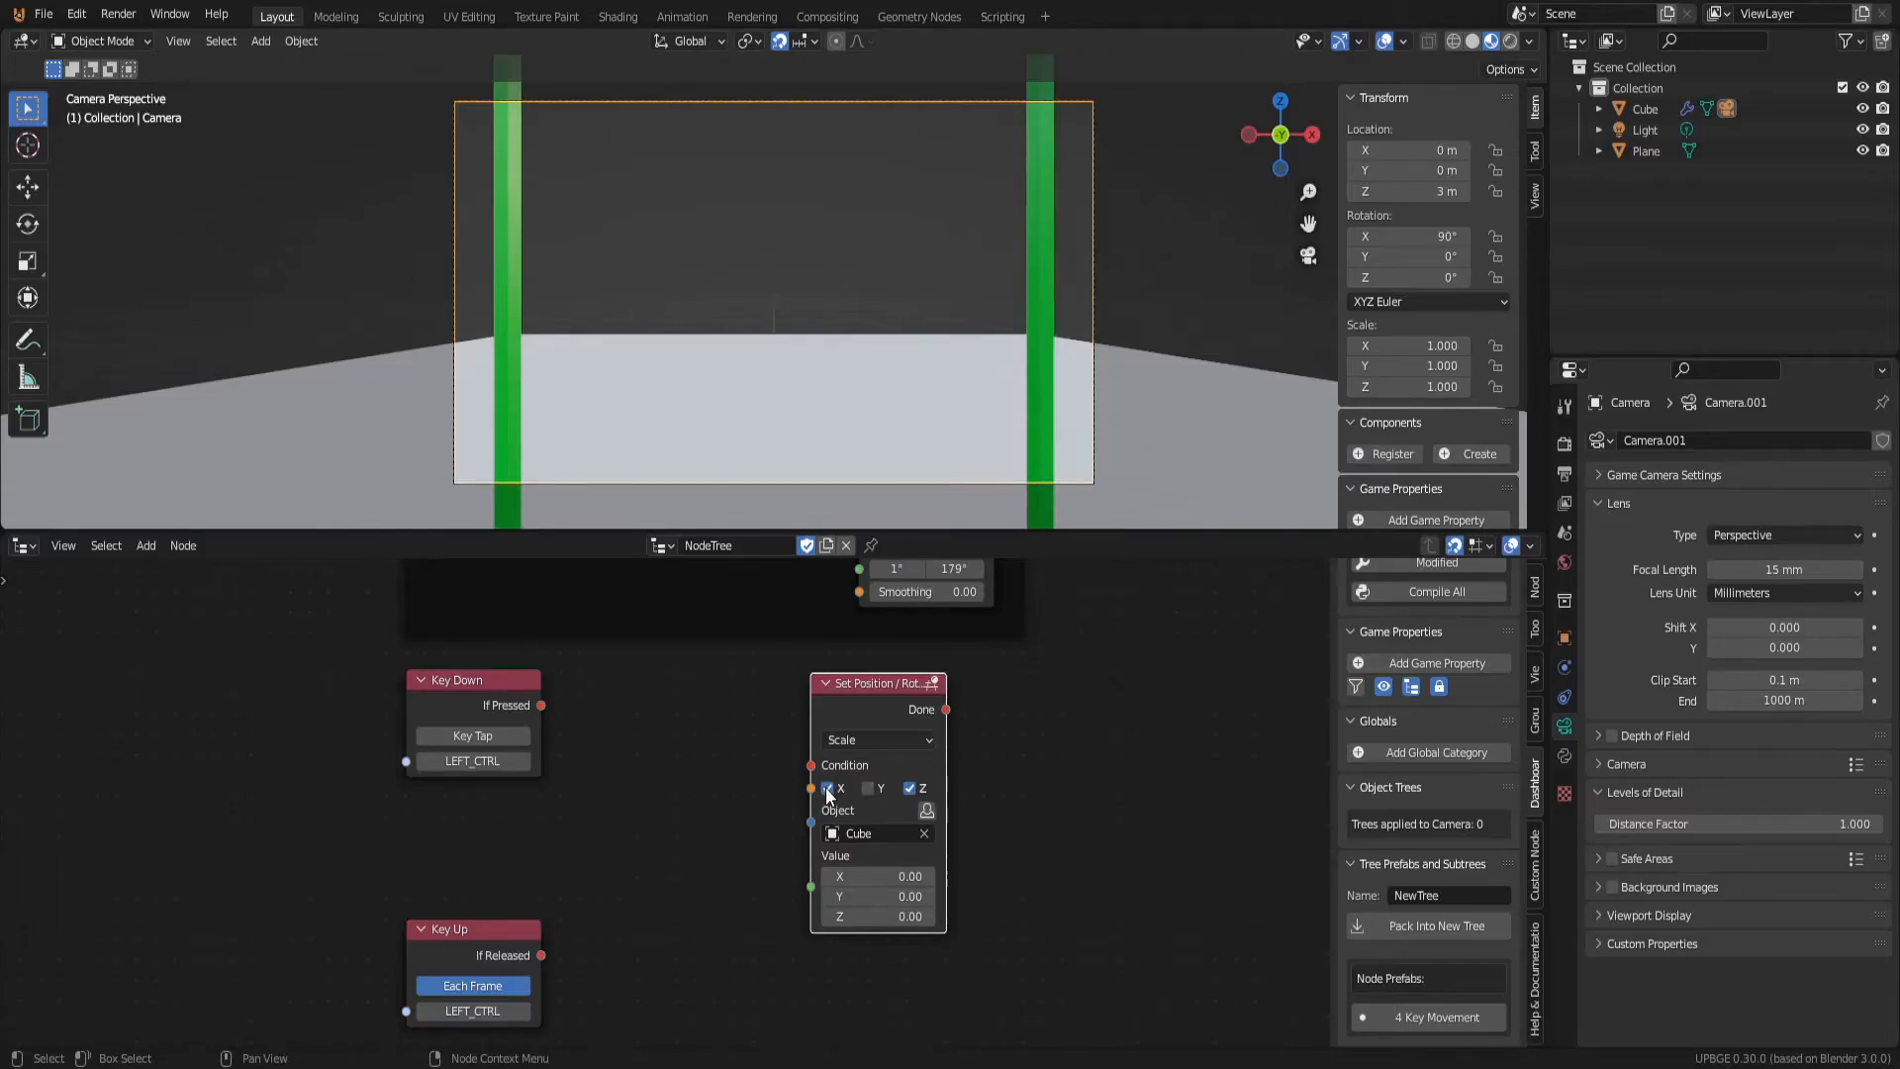
double_click(902, 921)
type("1")
key("Return")
left_click_drag(541, 705, 810, 765)
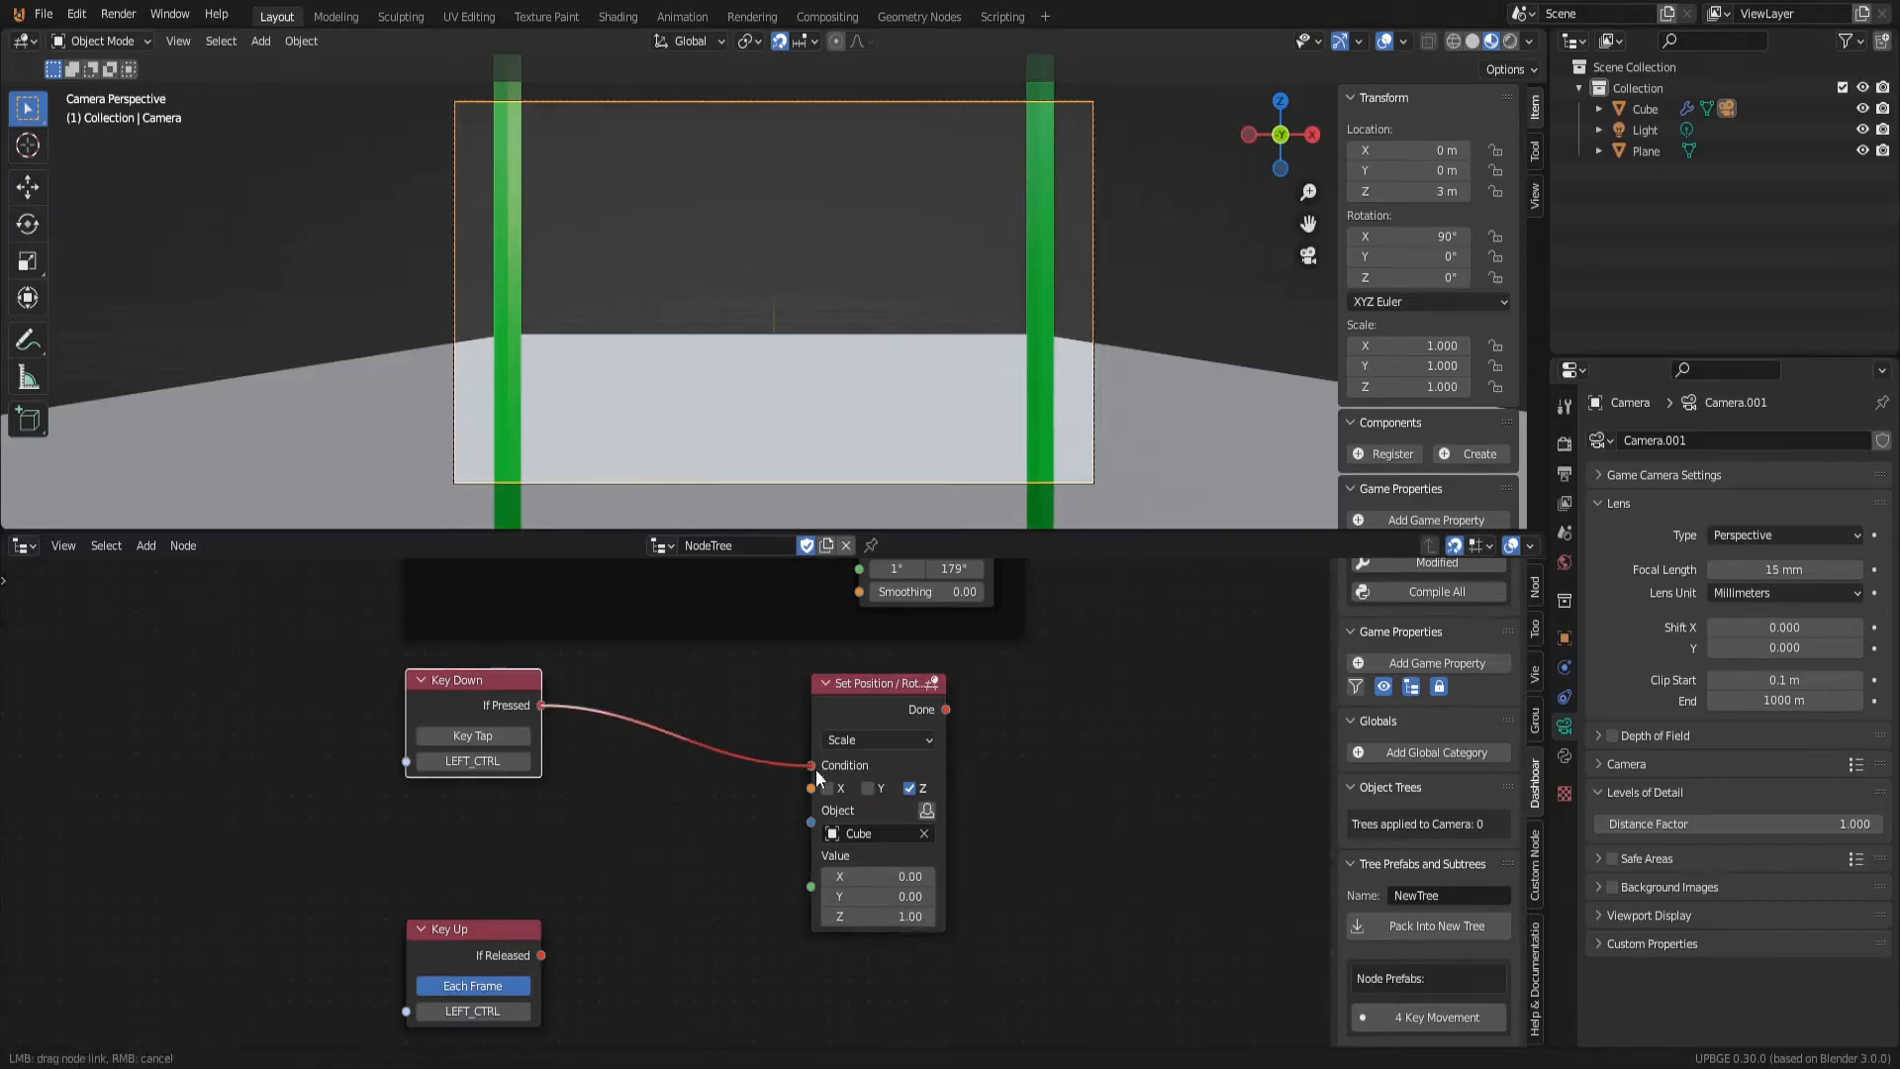
Step: Run the game from an outside view of the box to test crouching with left Ctrl while moving
middle_click_drag(896, 297, 859, 295)
scroll(861, 297, "down", 10)
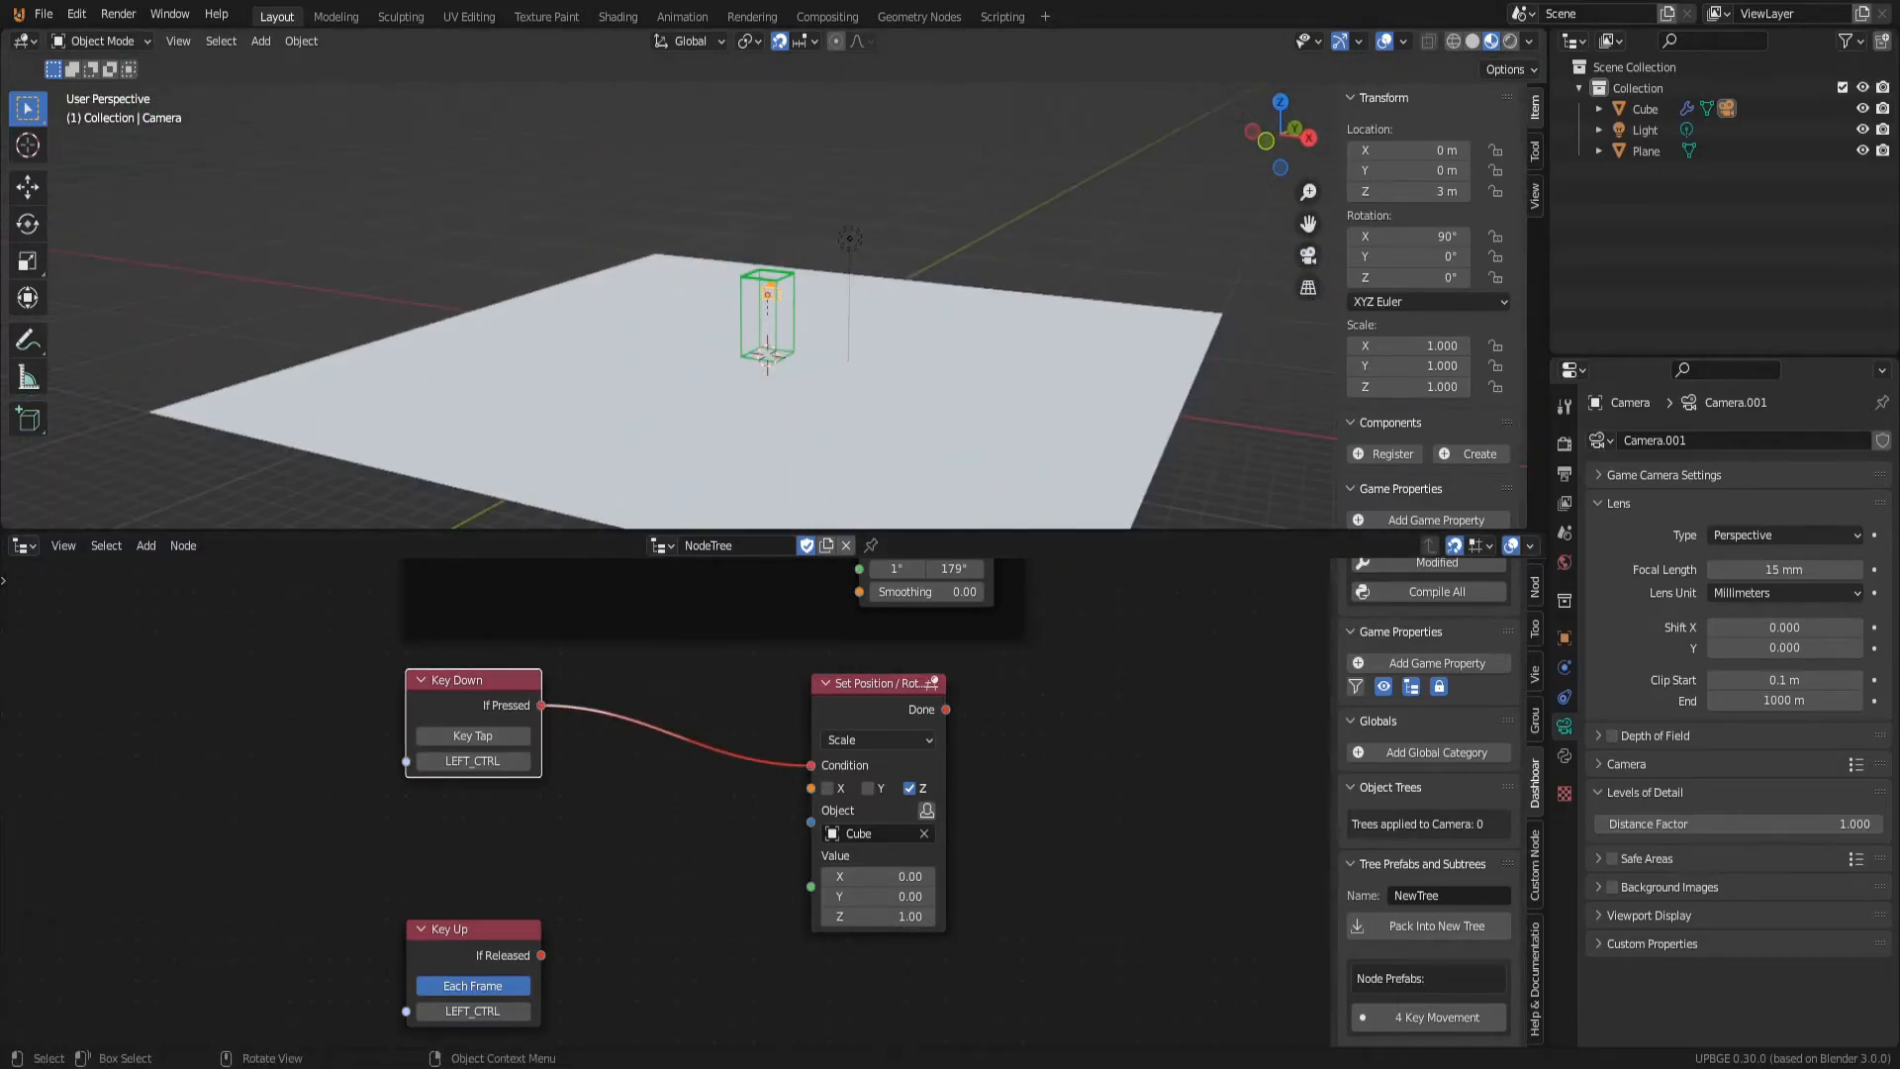
key("p")
key("Escape")
scroll(871, 287, "up", 5)
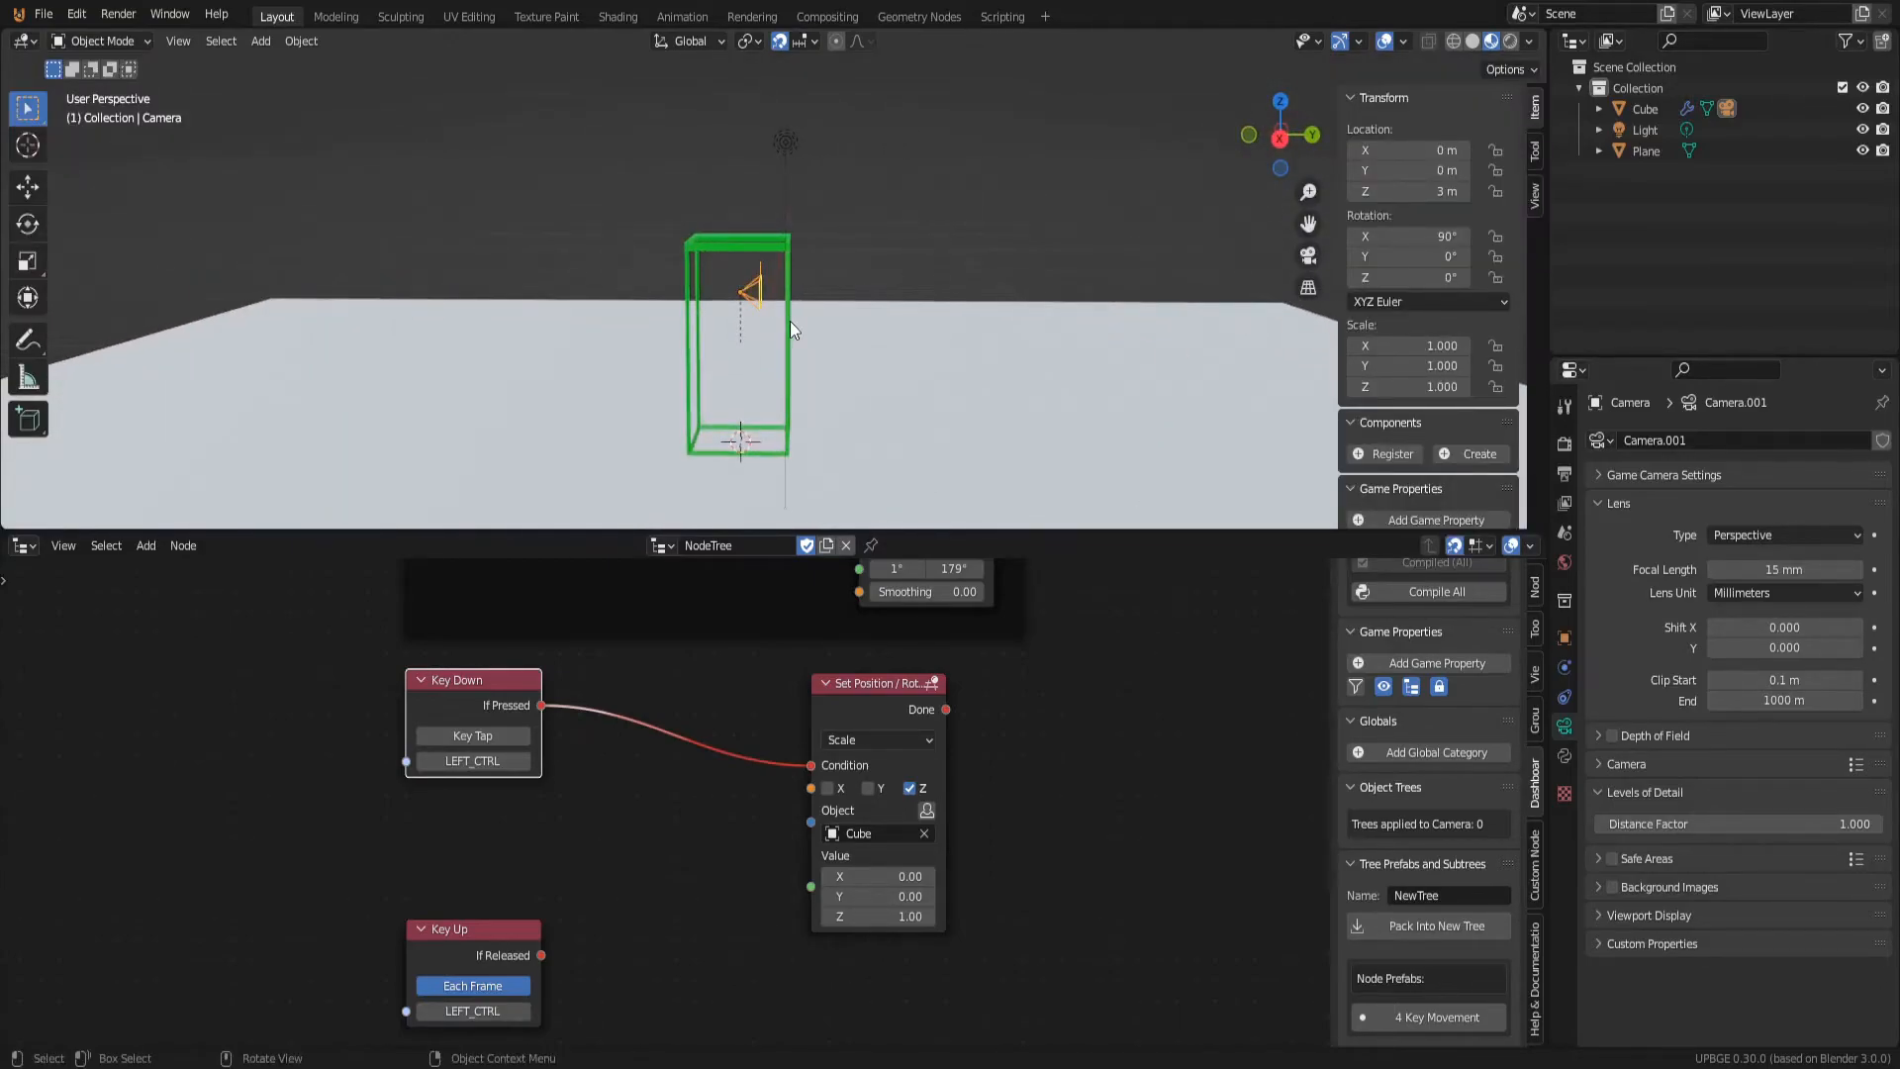
key("p")
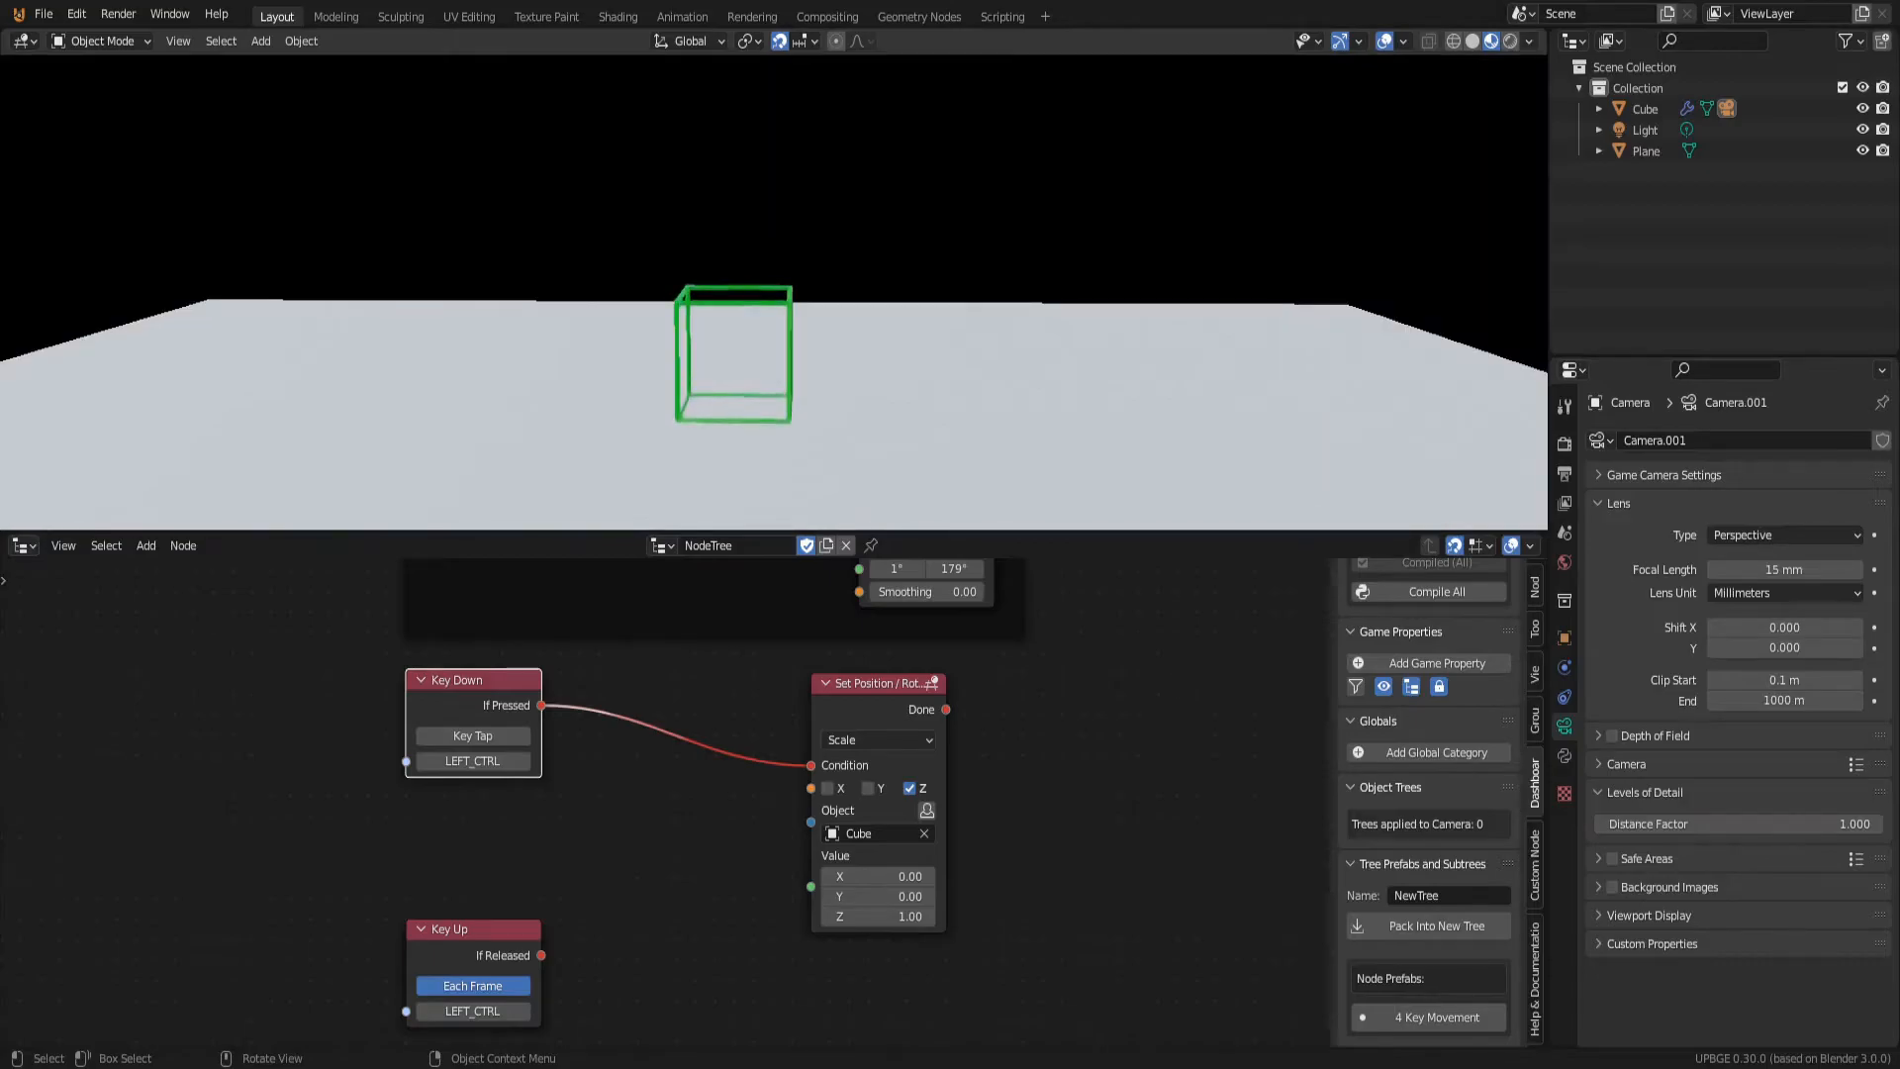
key("s")
key("d")
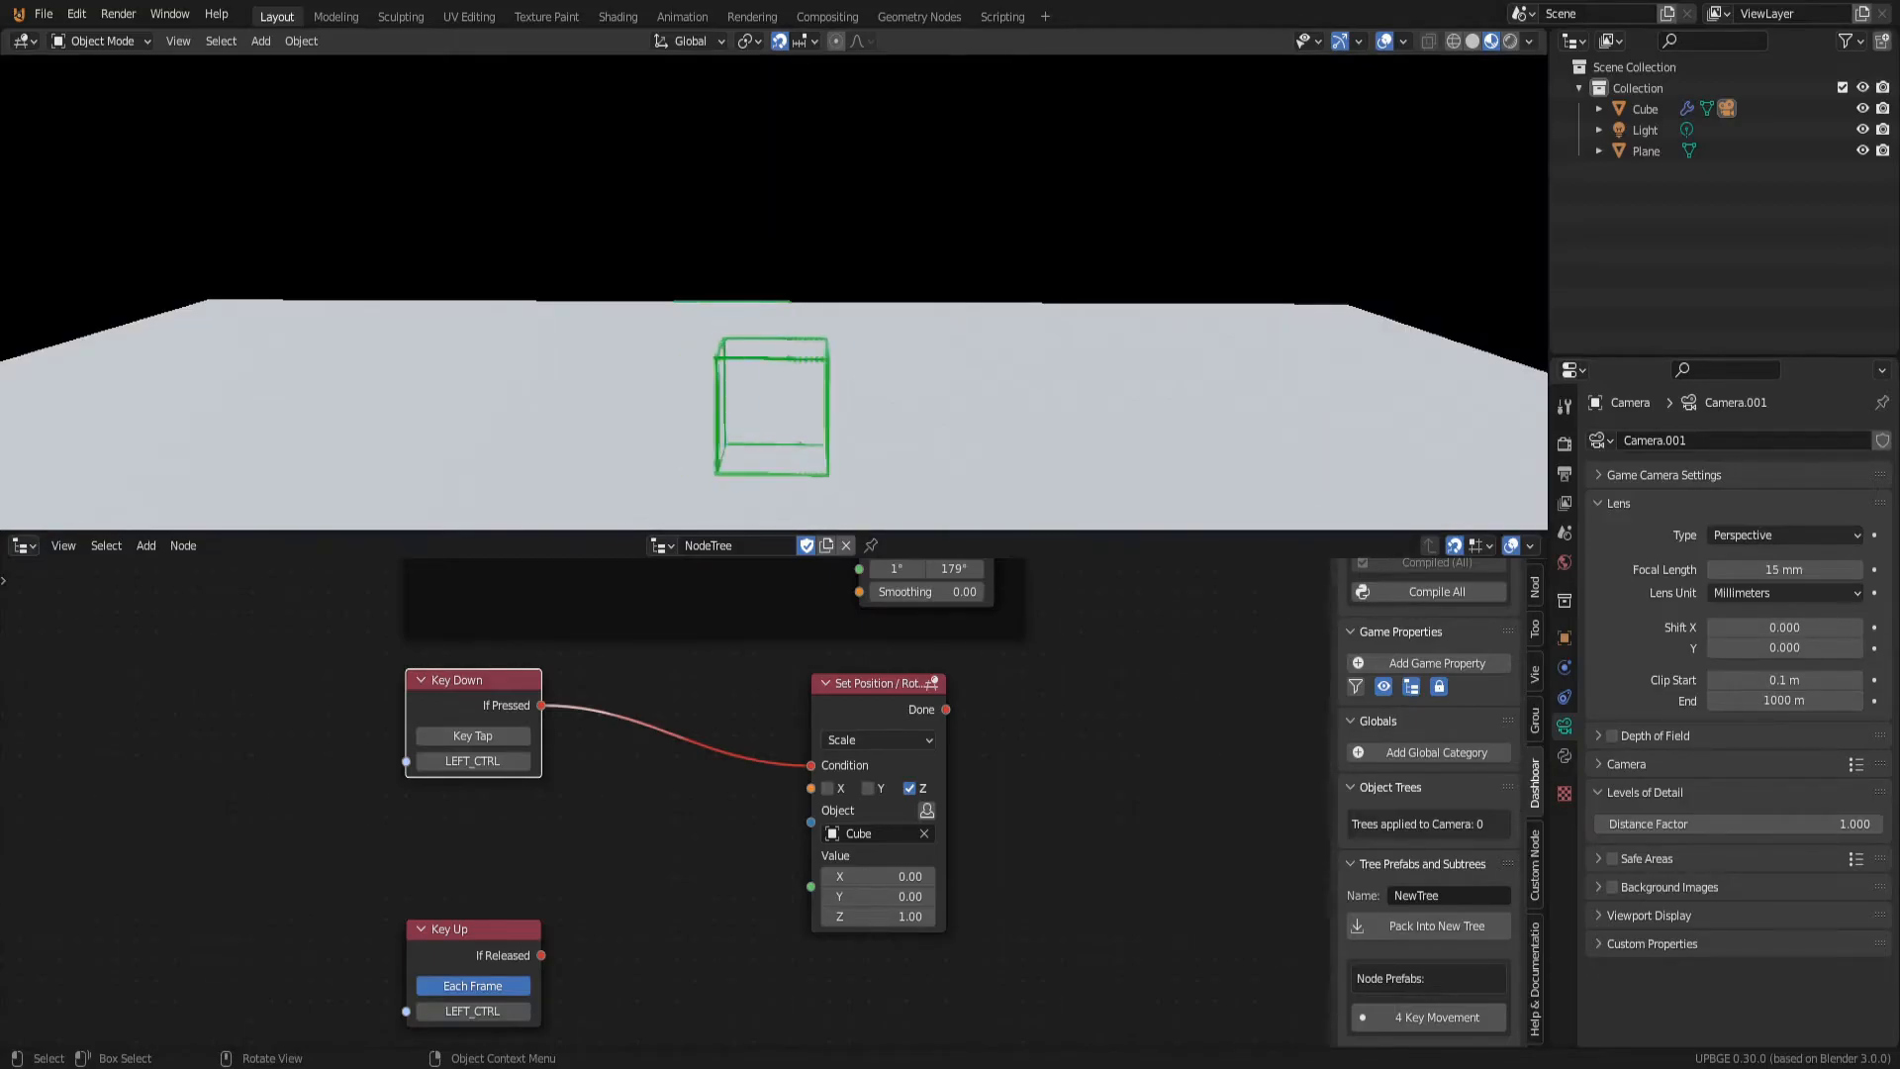
key("Escape")
Step: Move the Scale node lower to make room for another node above it
key("Home")
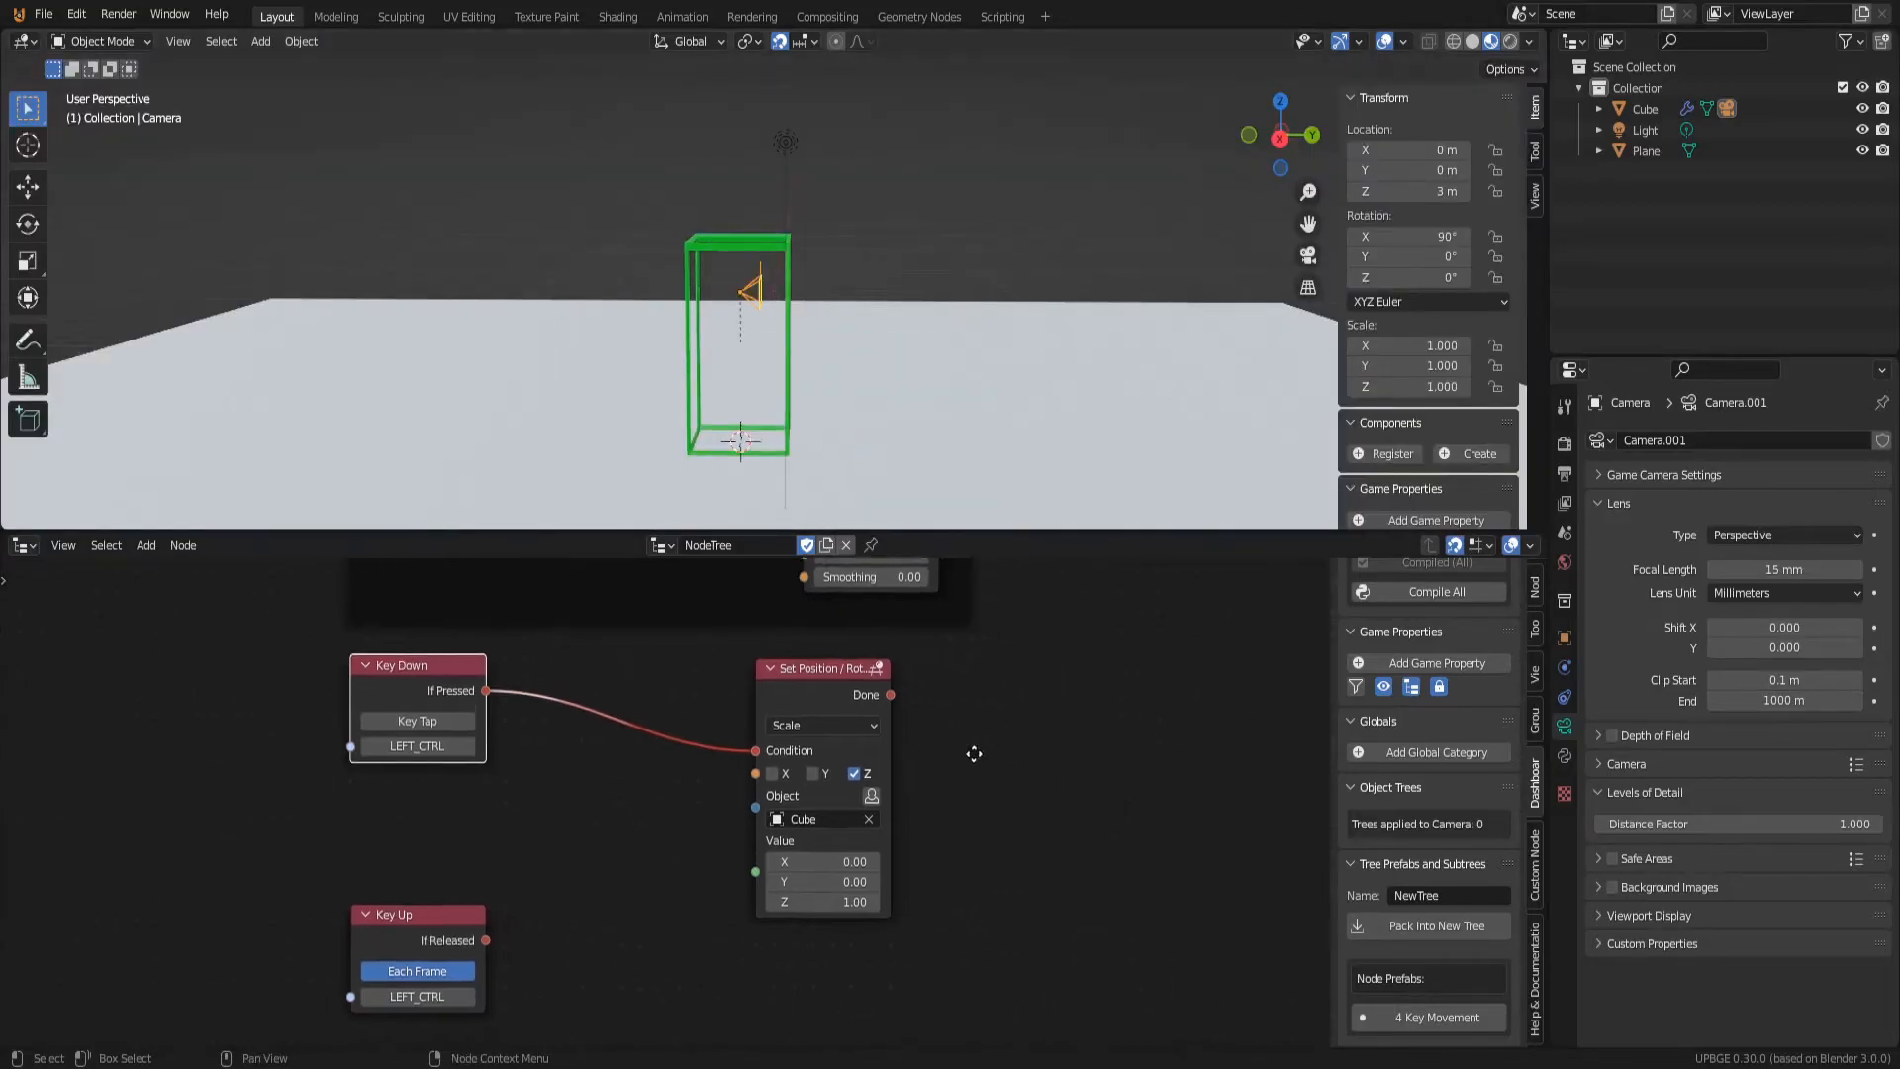
key("shift+a")
left_click(889, 554)
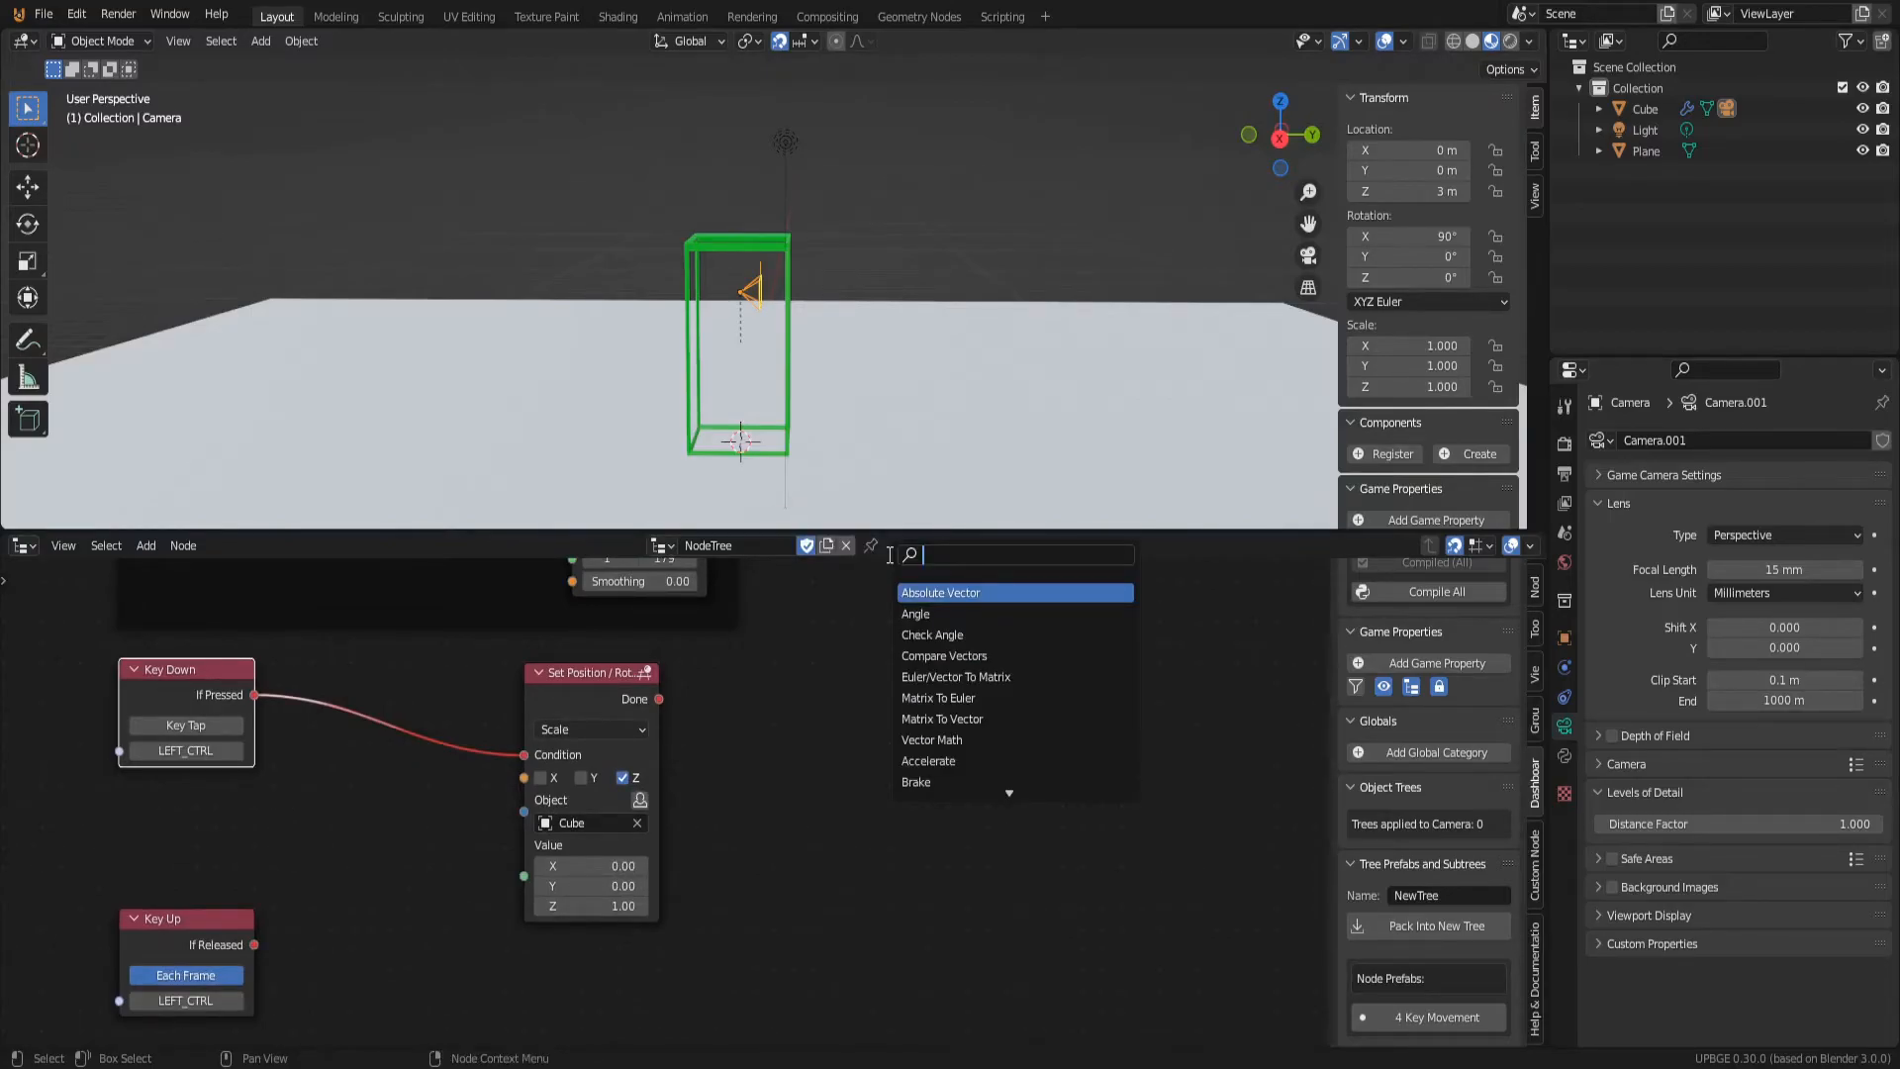
left_click_drag(613, 688, 612, 854)
middle_click_drag(210, 715, 392, 657)
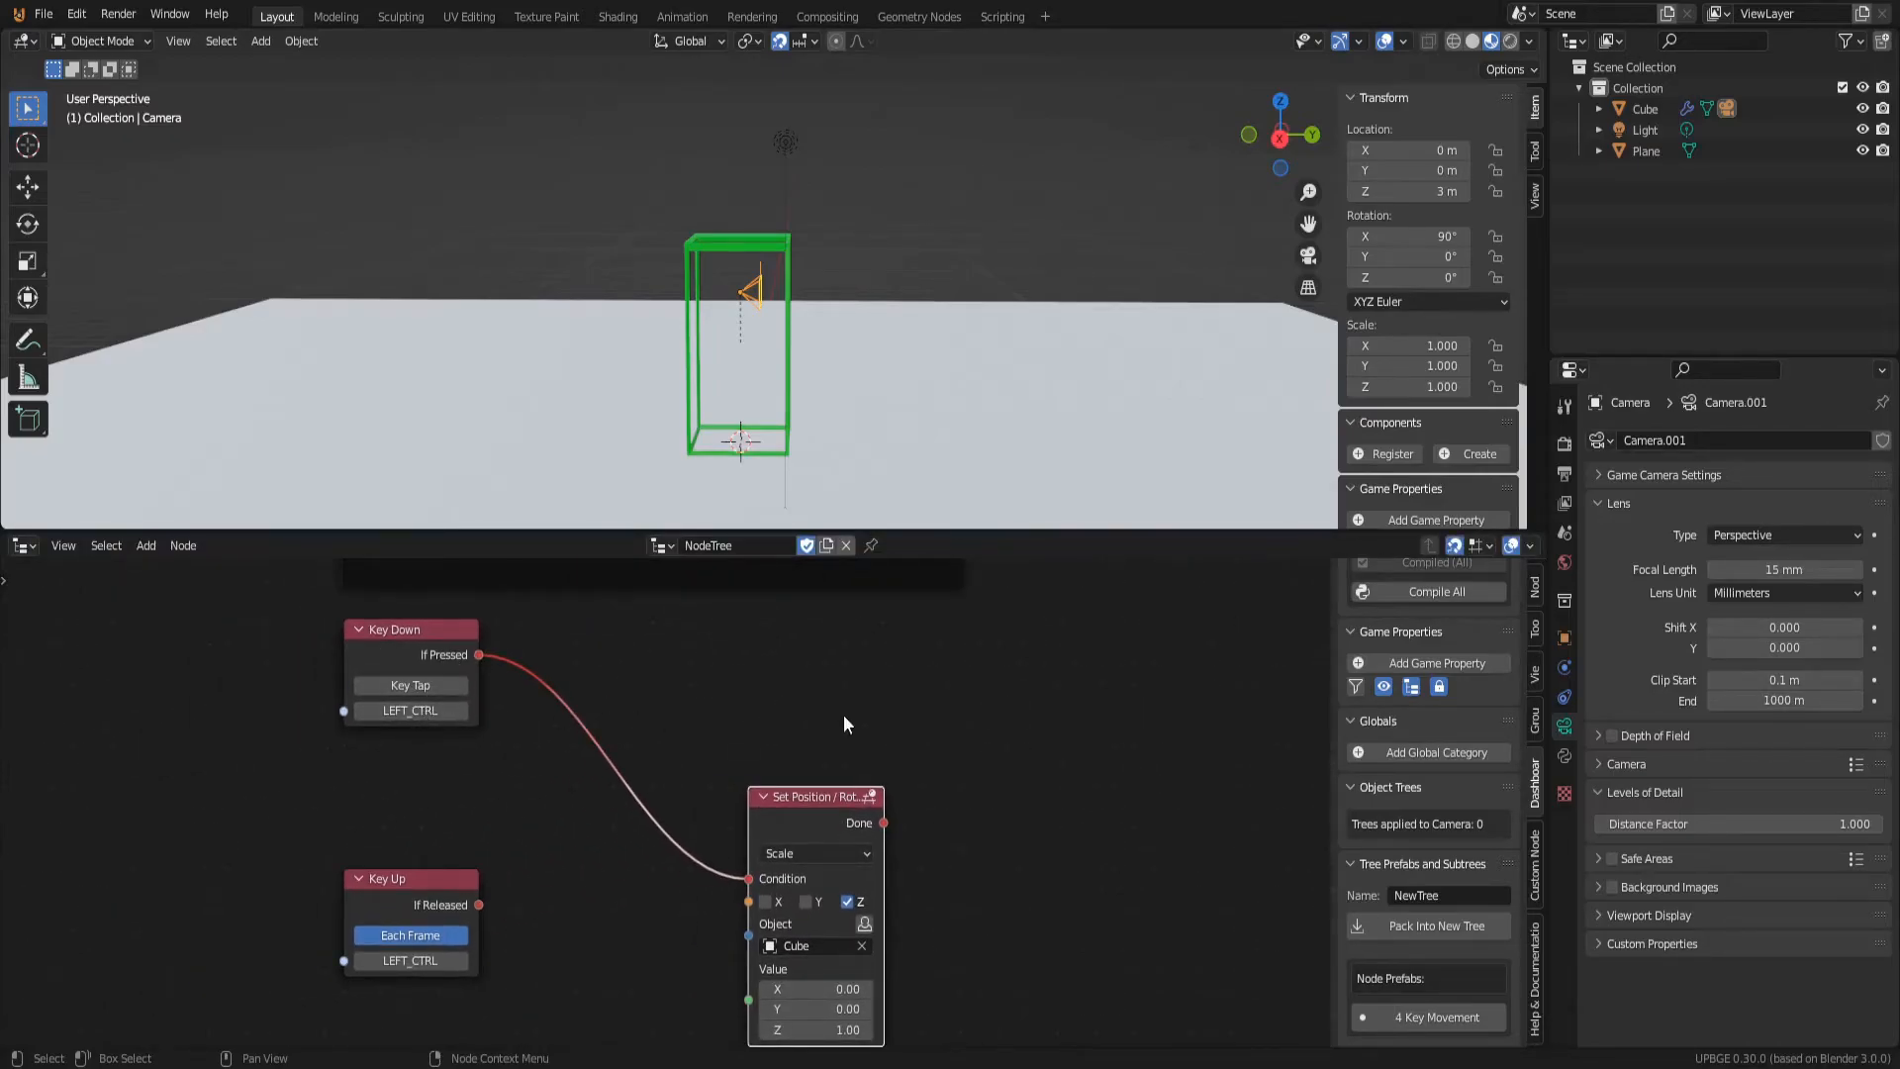
Step: Add a Walk node above the Scale node and link Key Down's If Pressed output to its Condition
key("shift+a")
left_click(845, 556)
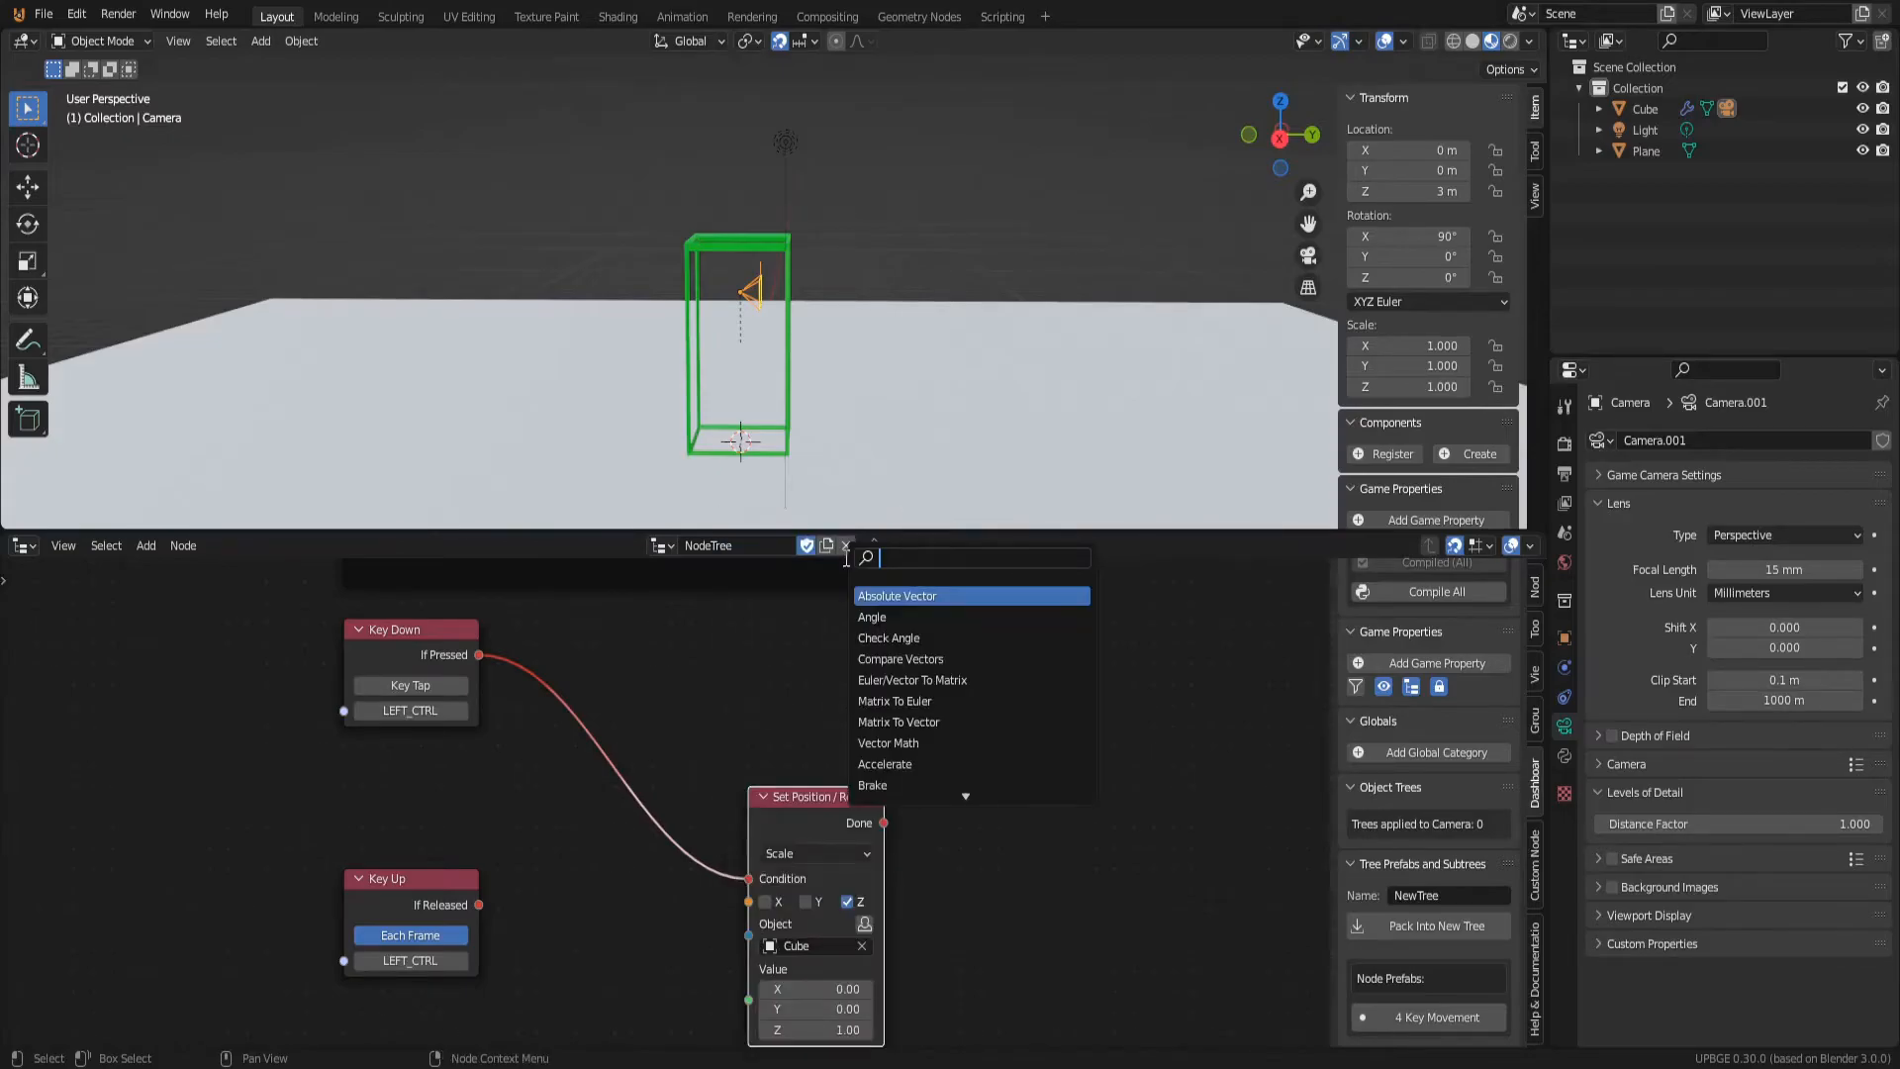
type("walk")
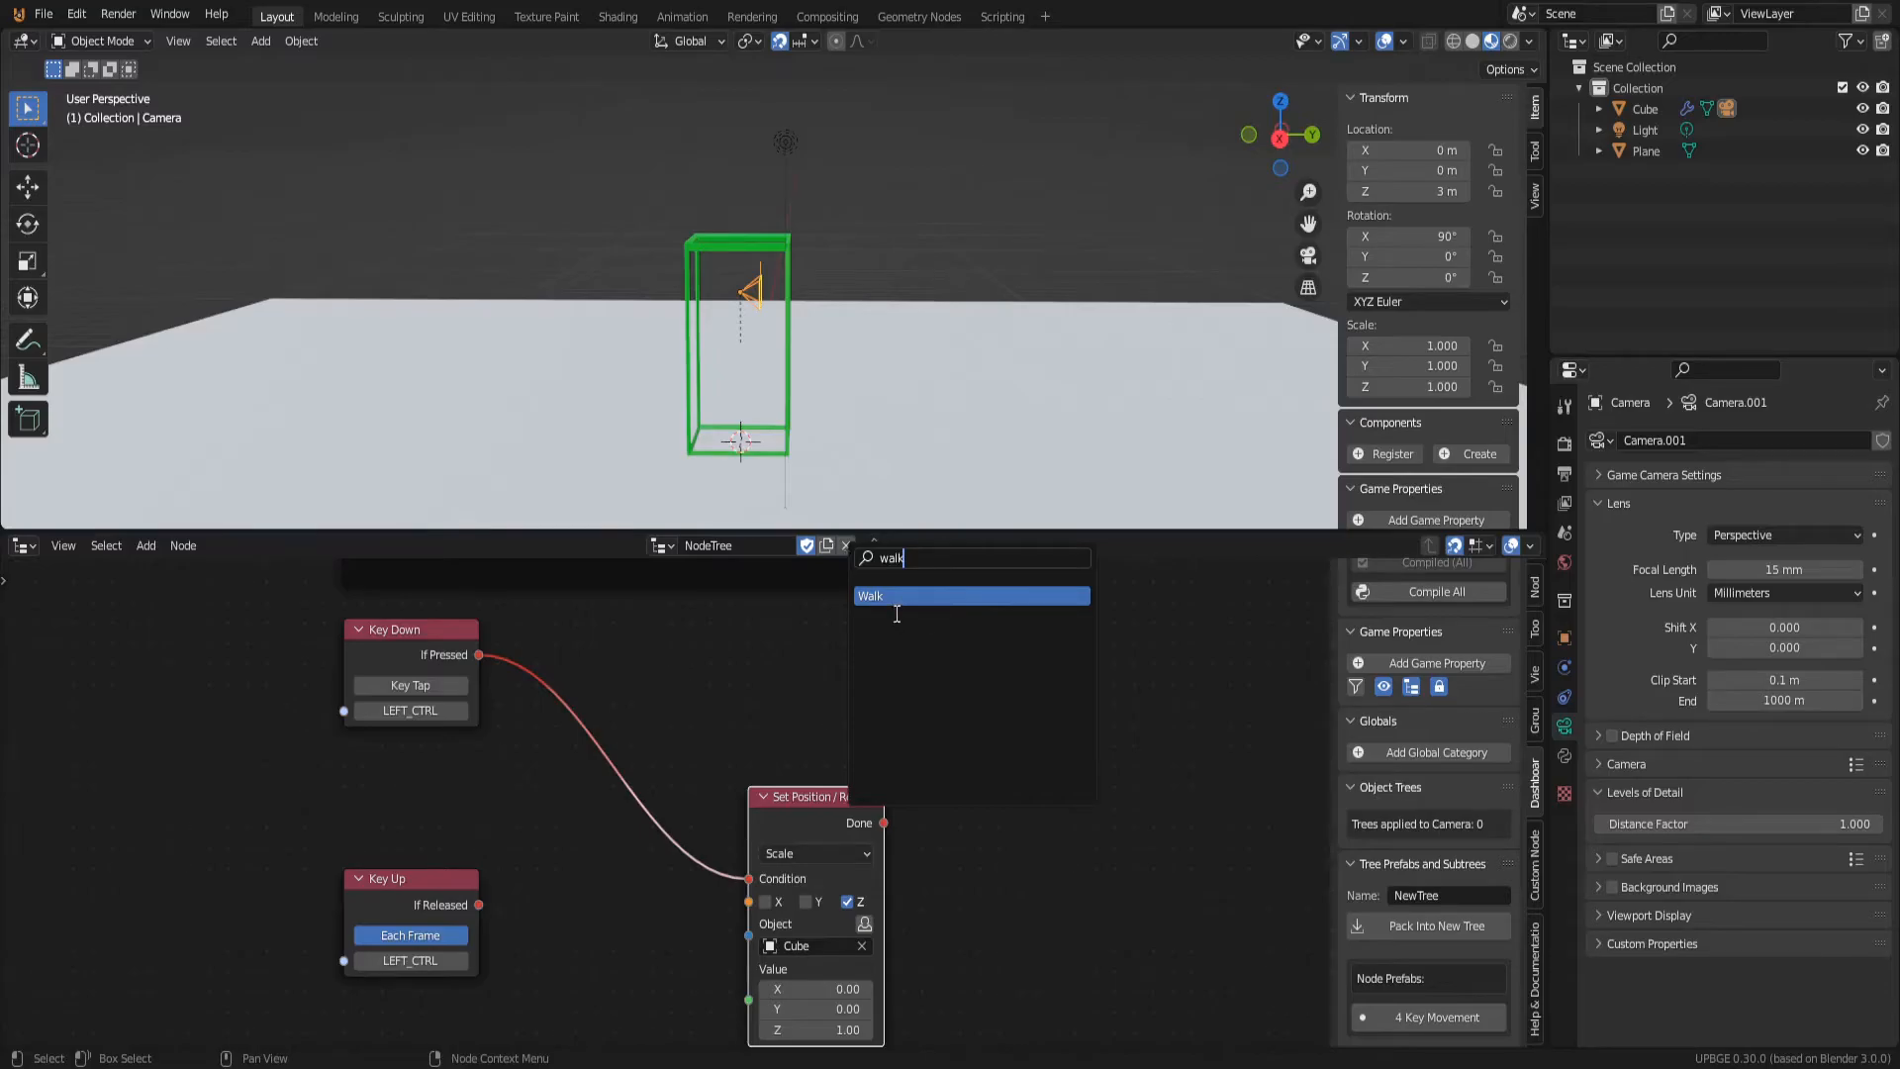
left_click(897, 614)
left_click(891, 616)
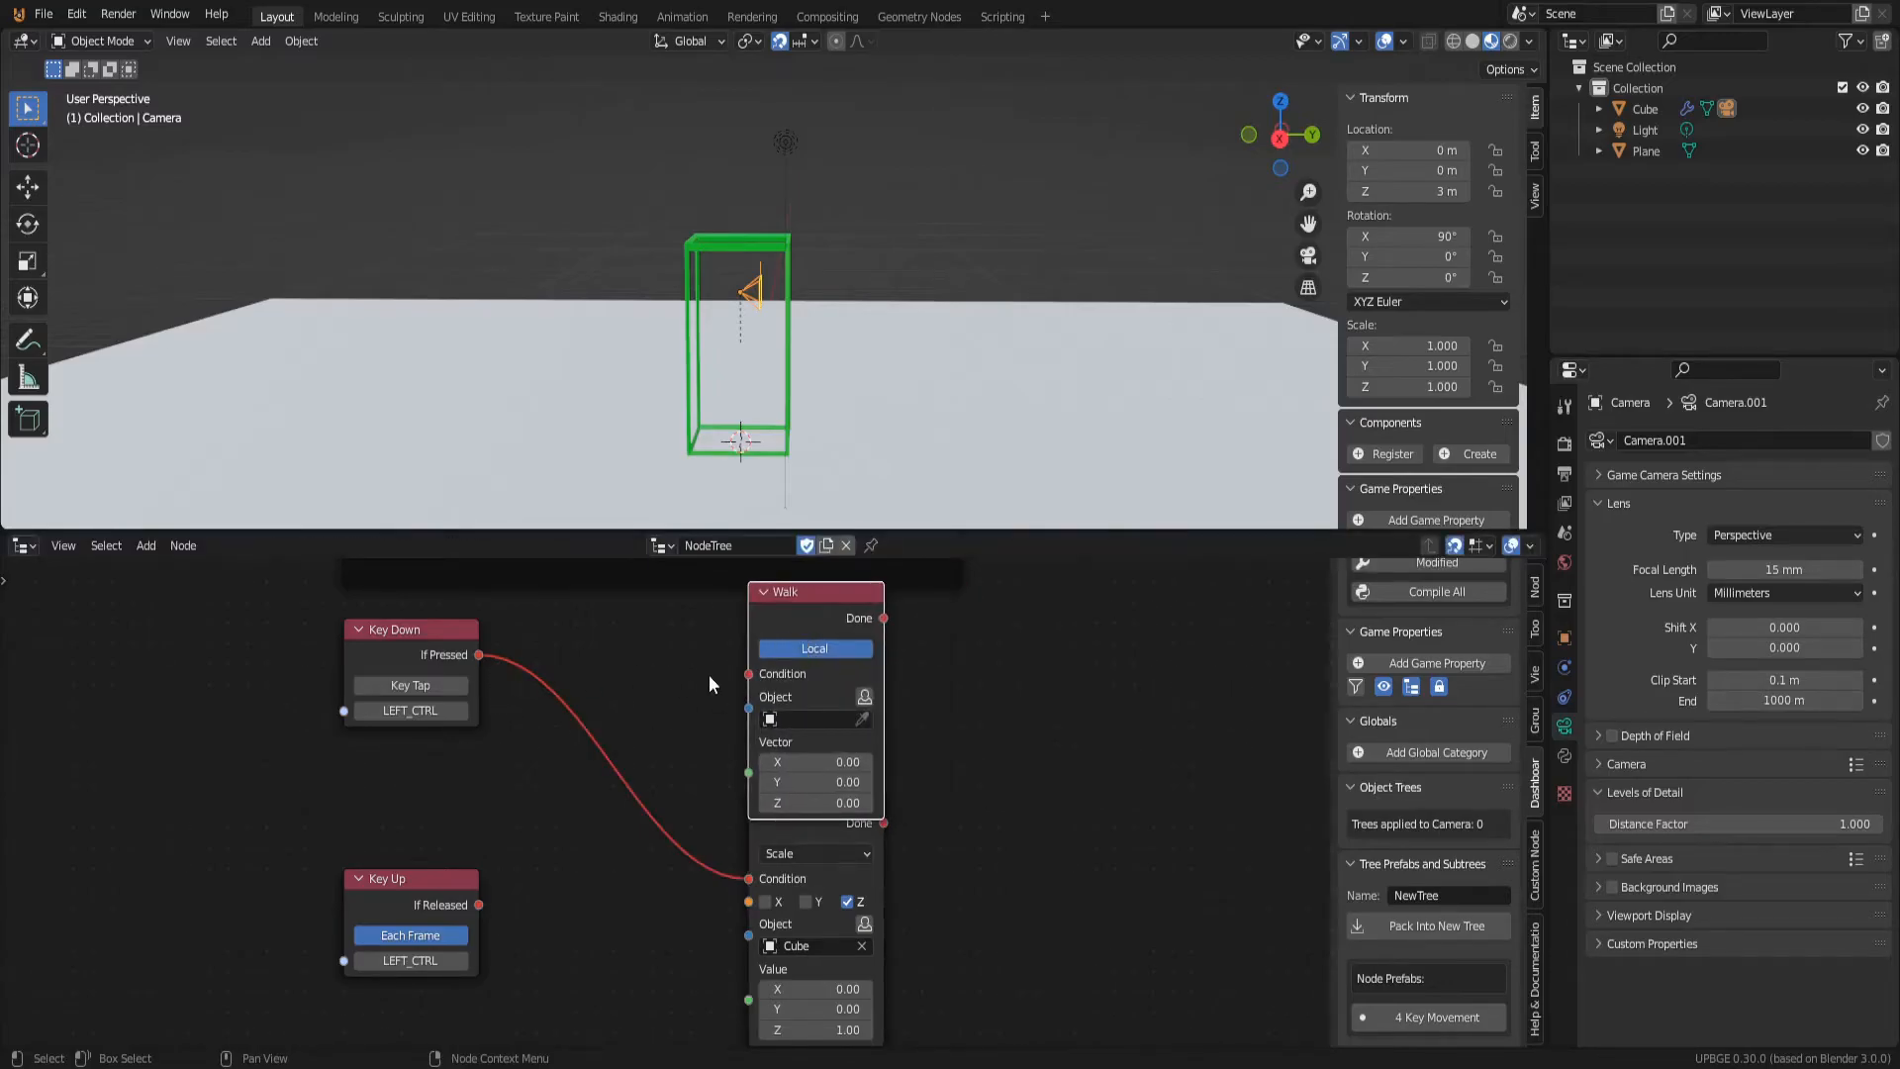
left_click_drag(480, 655, 744, 679)
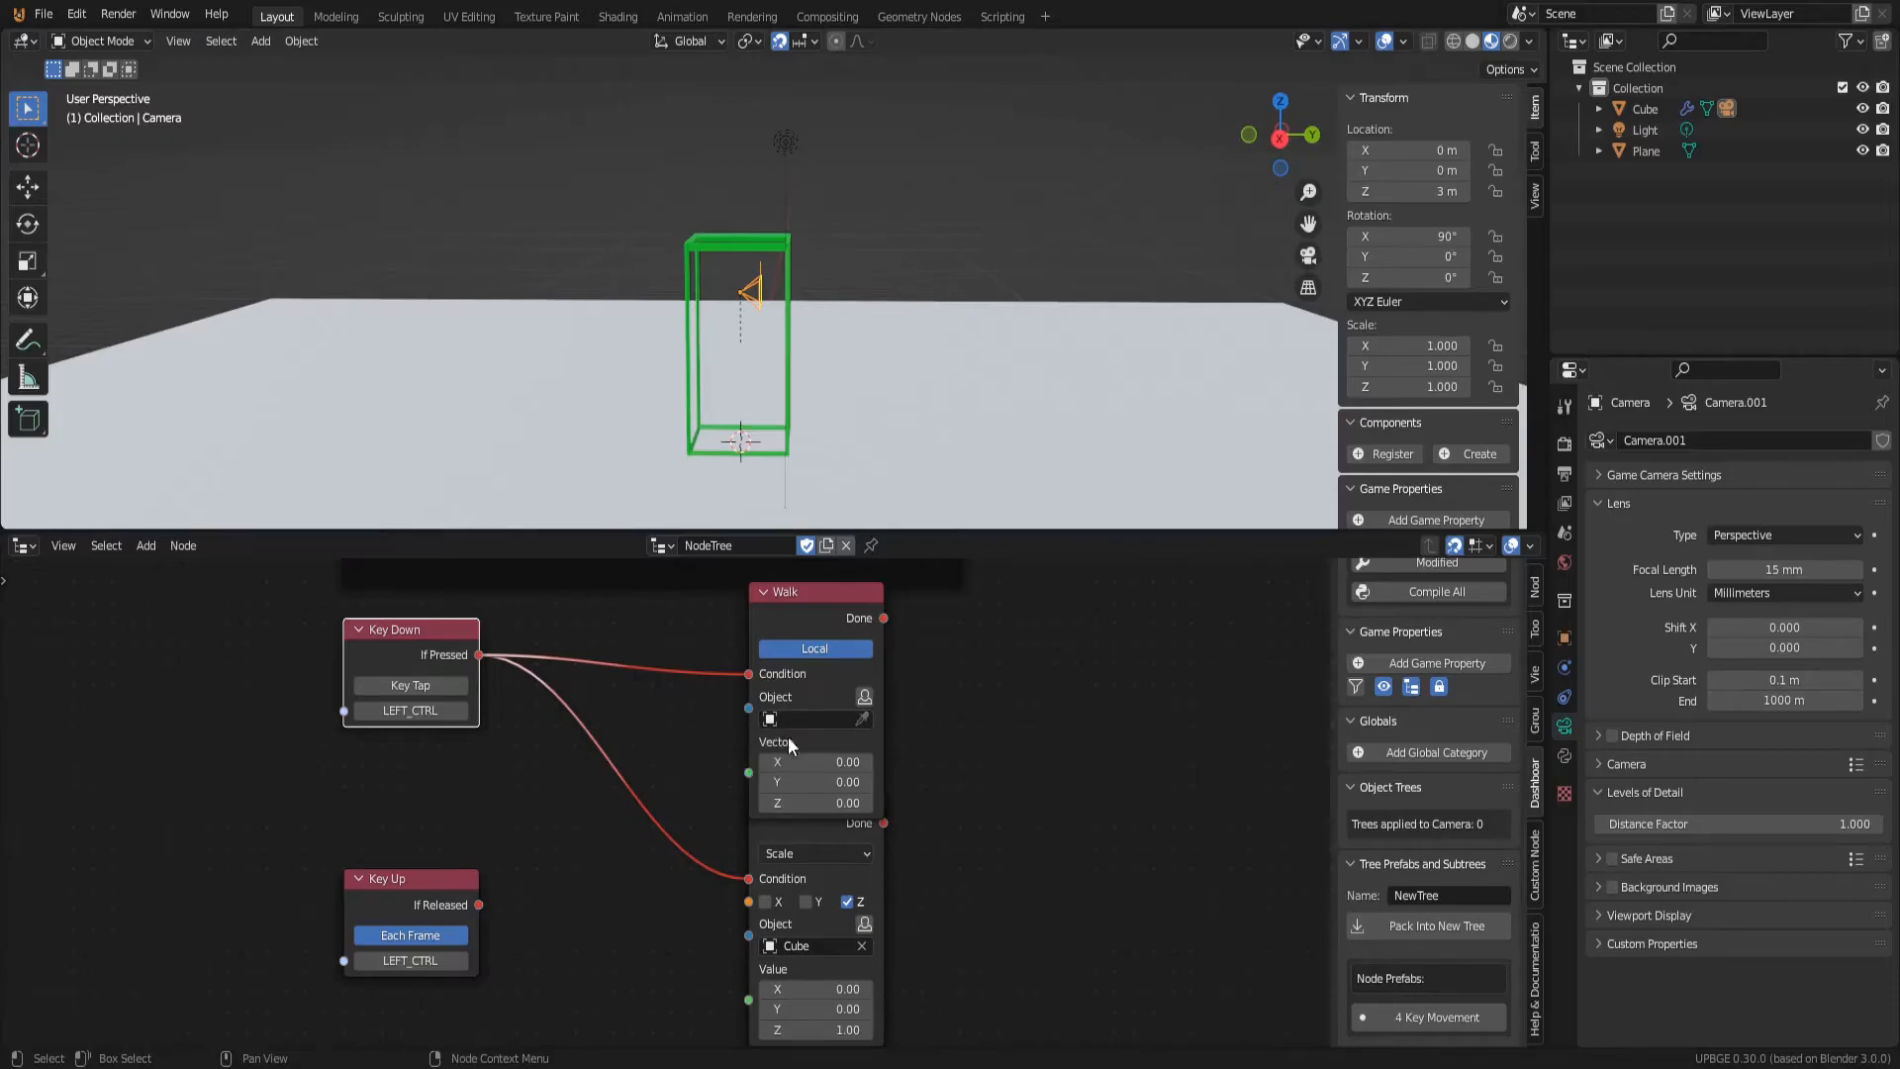
Step: Set the Walk node's Z vector to 0.33 and choose Cube as its Object
left_click(866, 808)
left_click(866, 807)
left_click(866, 808)
left_click(866, 808)
left_click(866, 807)
left_click(866, 807)
left_click(866, 808)
left_click(866, 808)
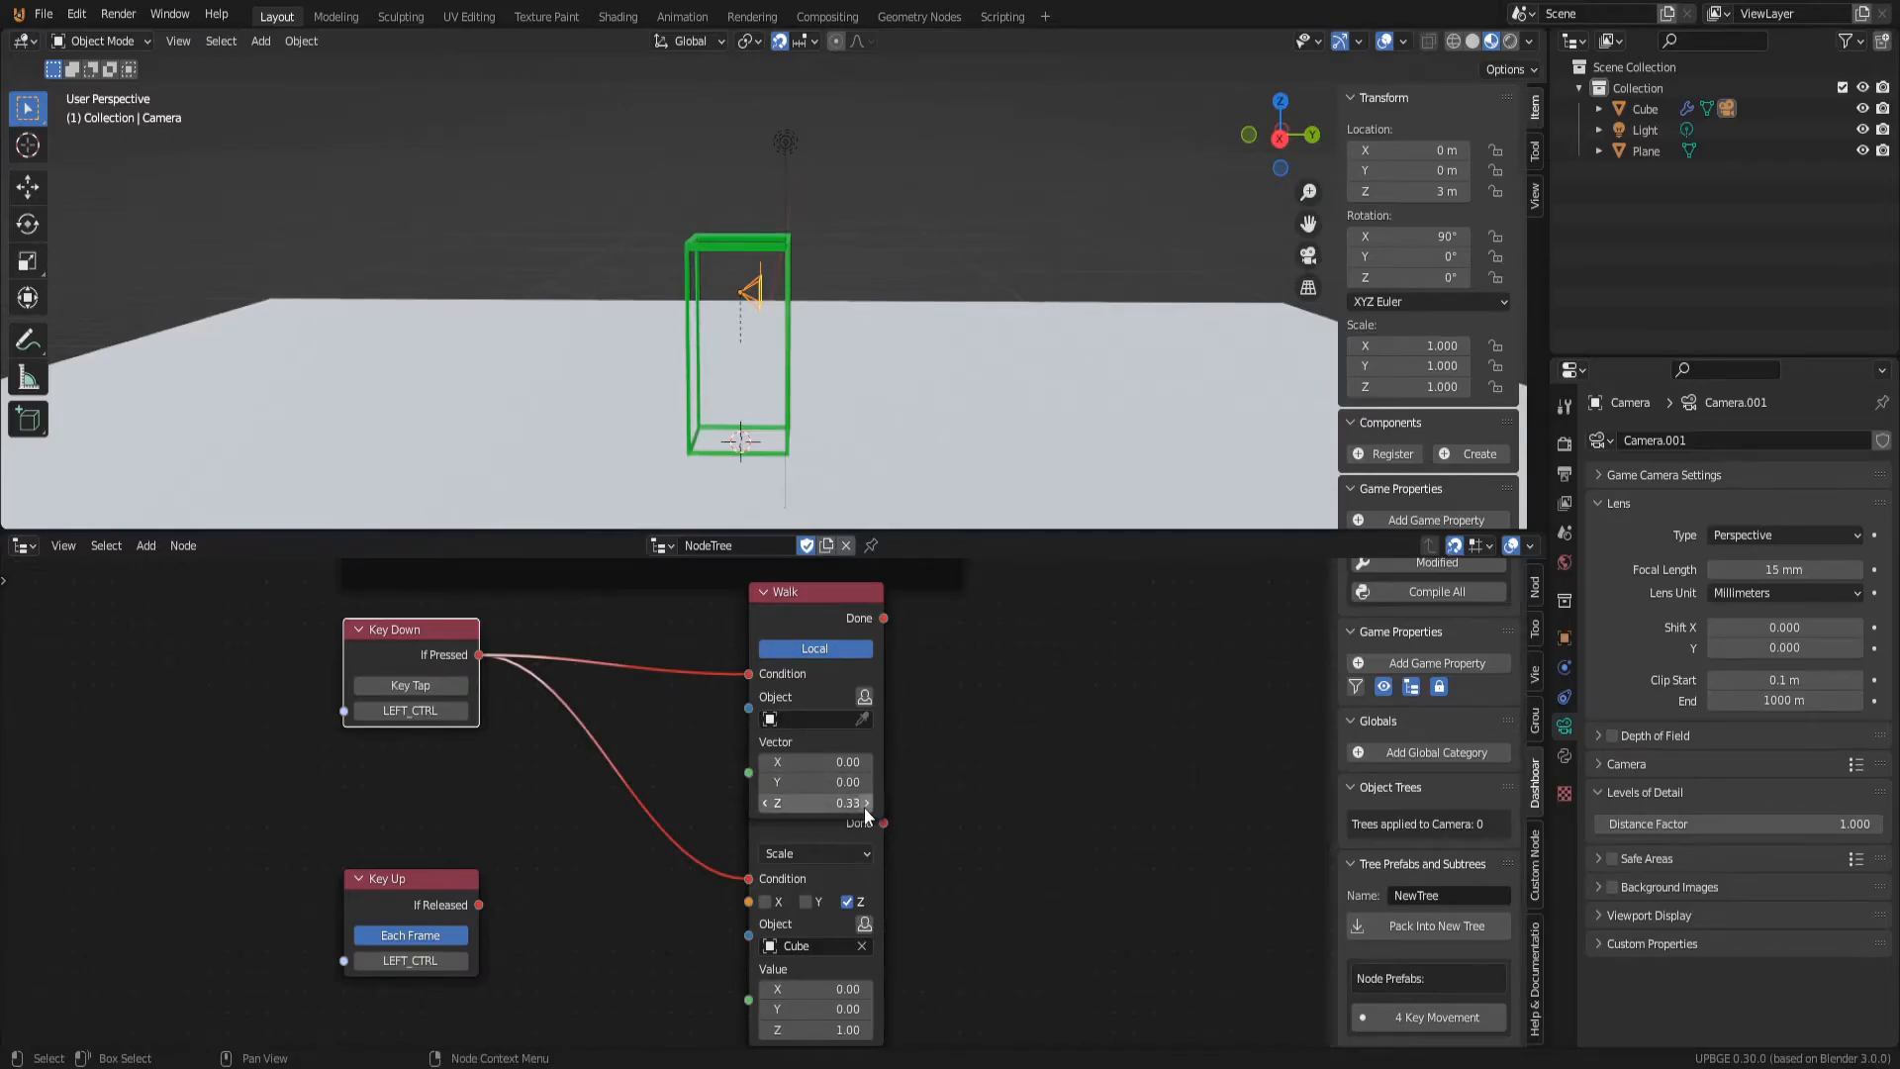
left_click(824, 718)
left_click(821, 754)
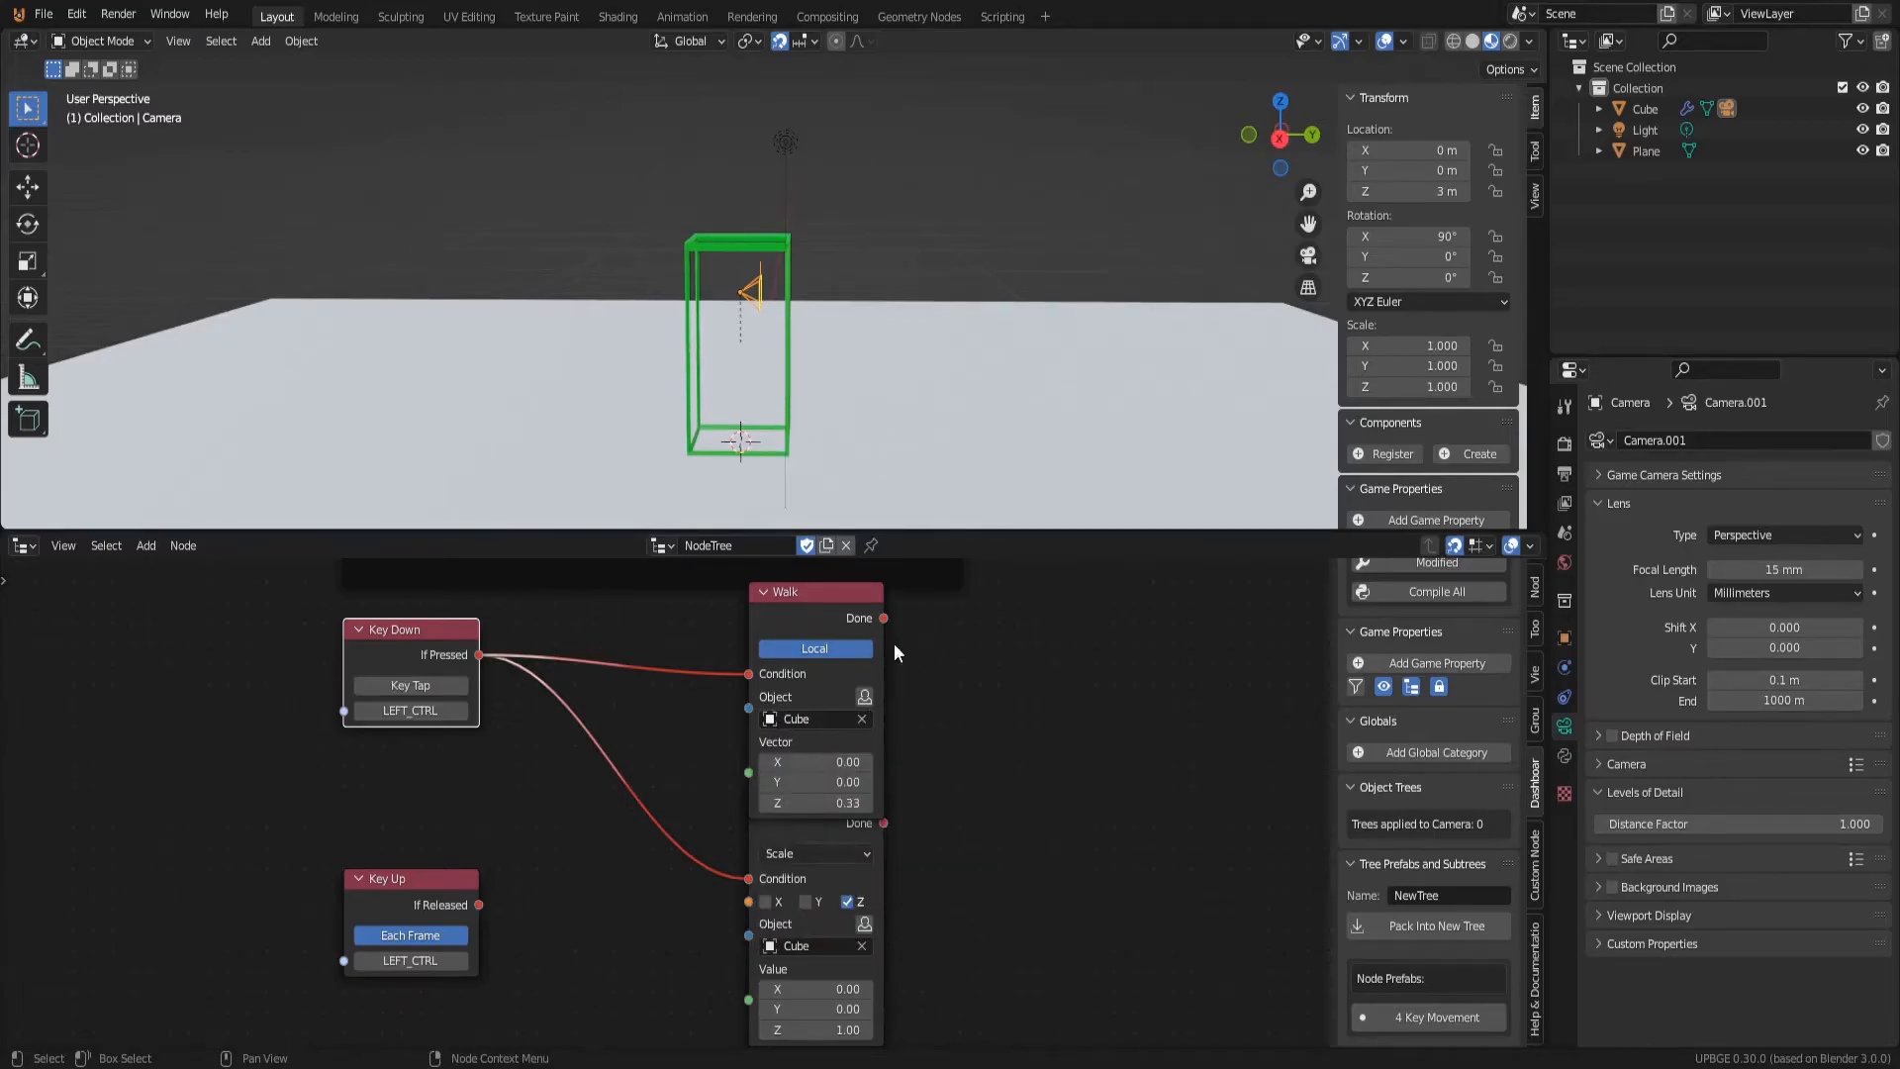
Step: Run the game to test crouching with left Ctrl and walking forward while crouched
key("p")
key("ctrl")
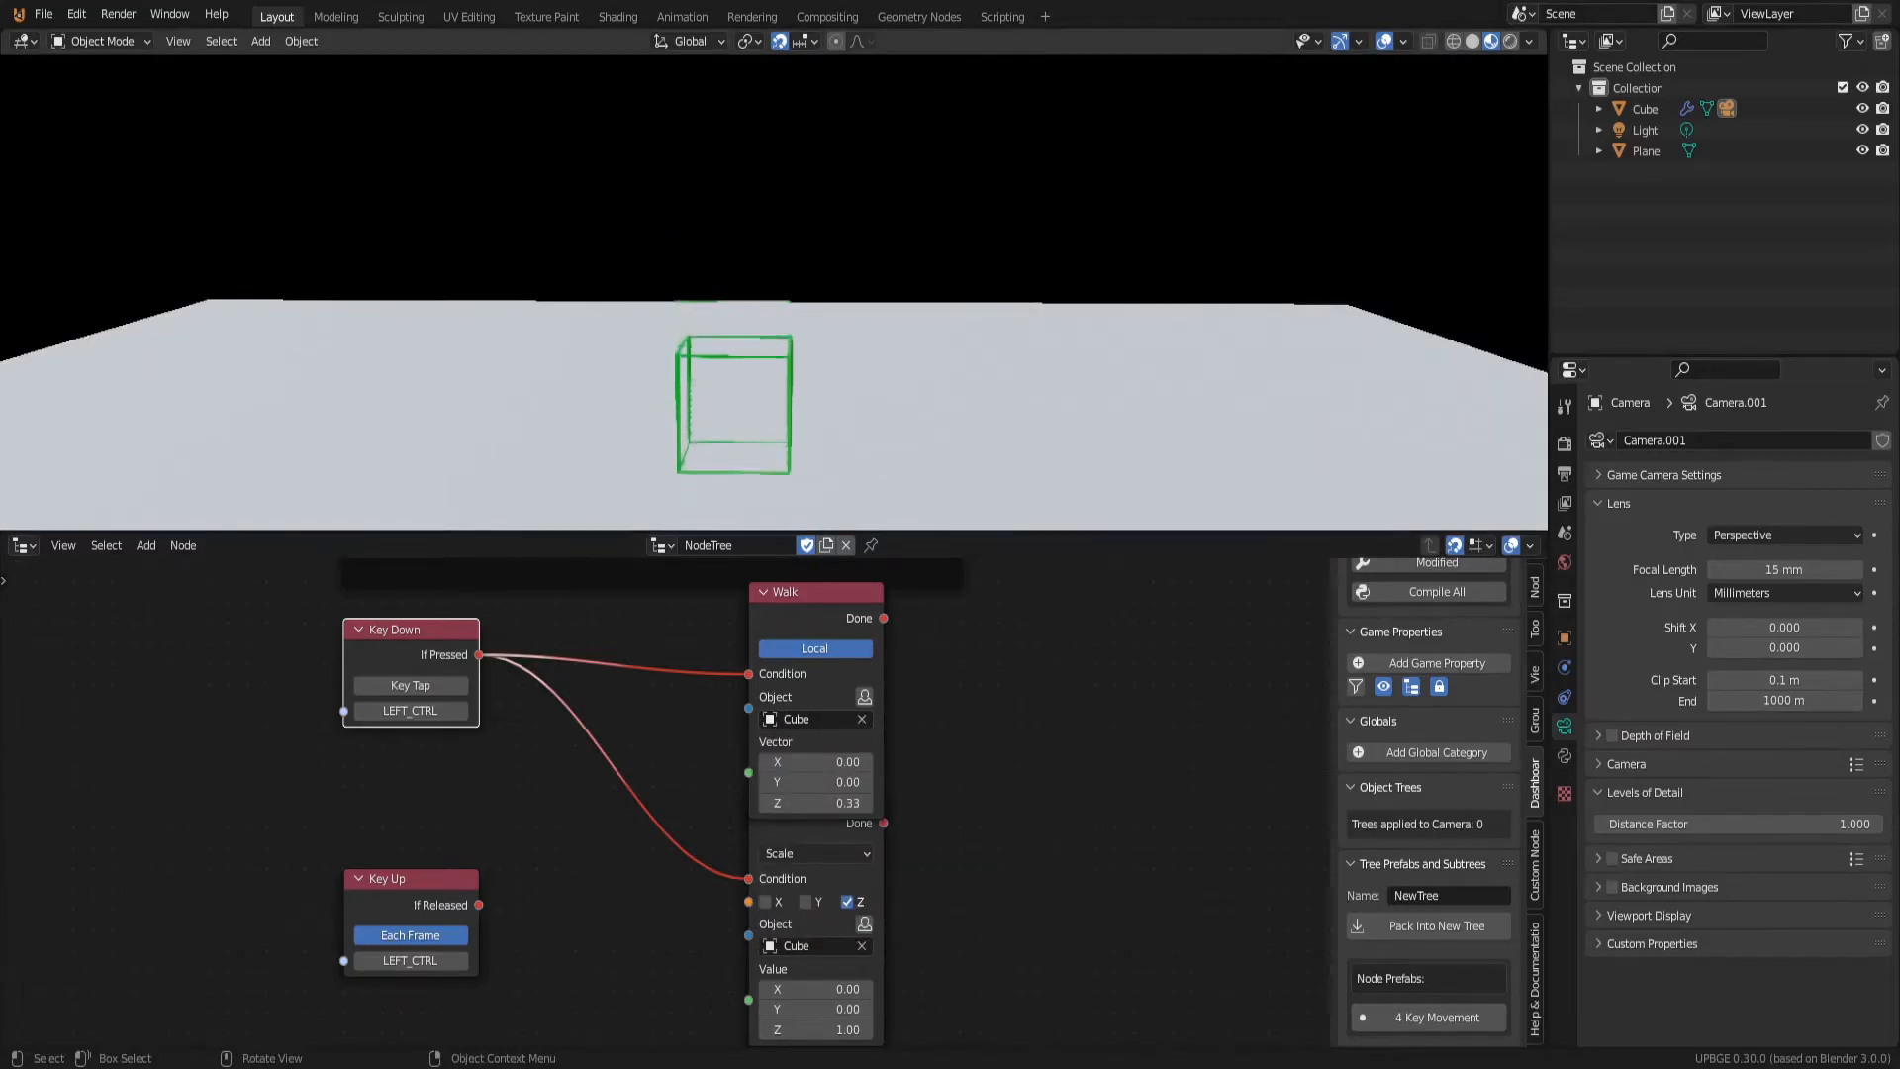
key("w")
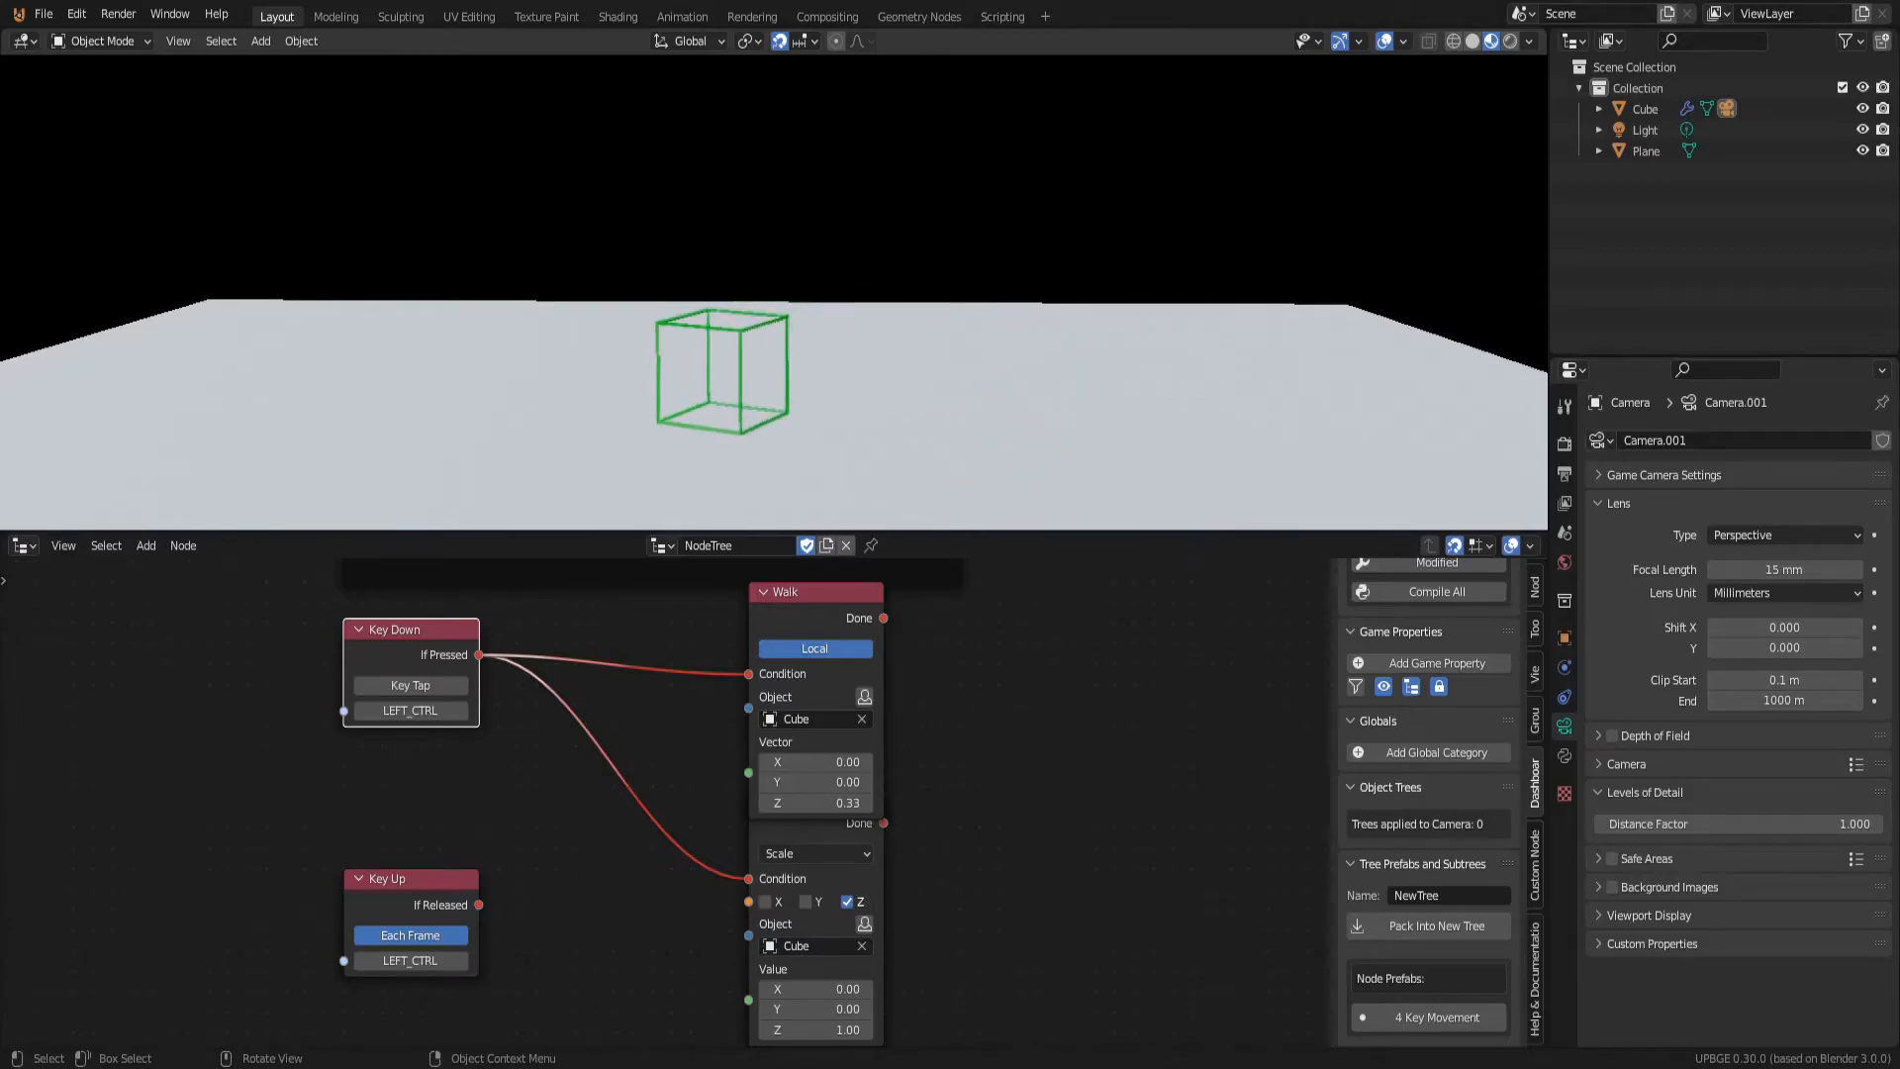
key("Escape")
middle_click_drag(970, 782, 1001, 690)
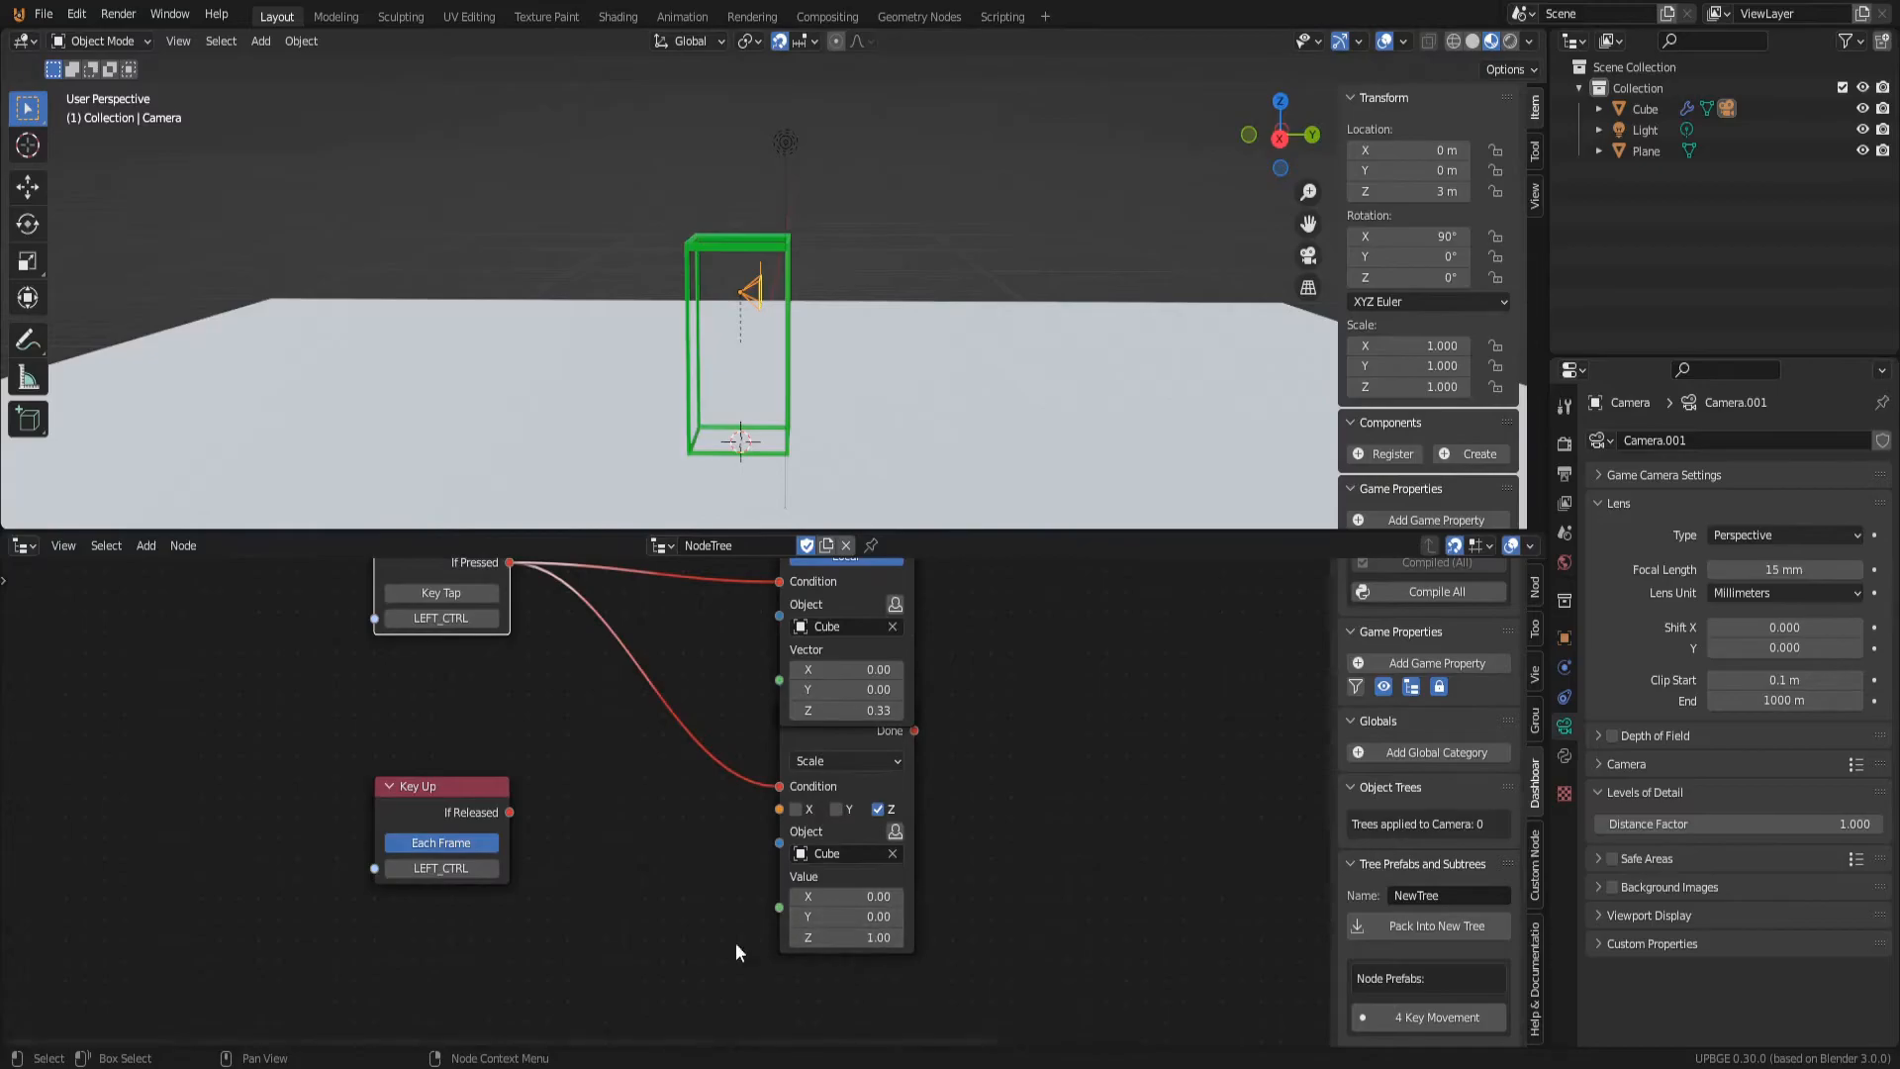
left_click_drag(508, 812, 699, 821)
scroll(698, 822, "down", 3)
left_click(763, 644)
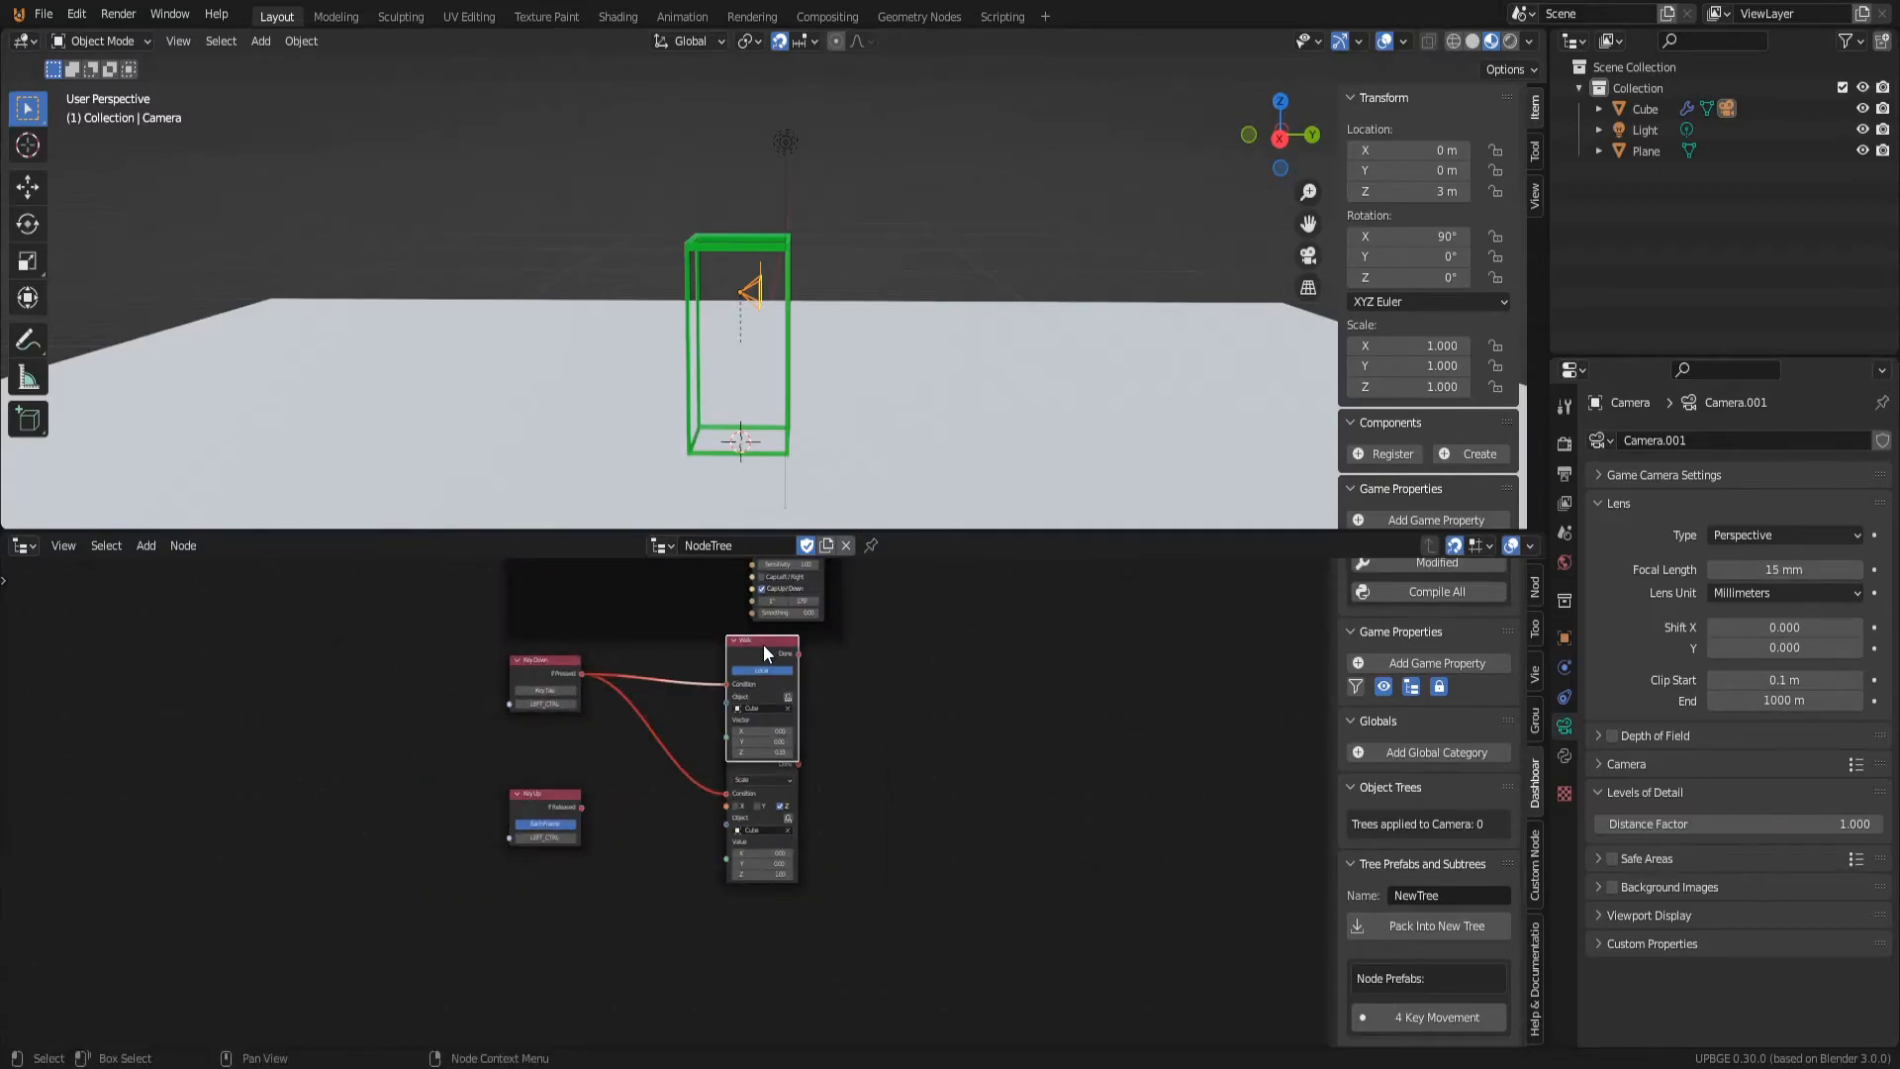
key("shift+d")
scroll(697, 698, "up", 2)
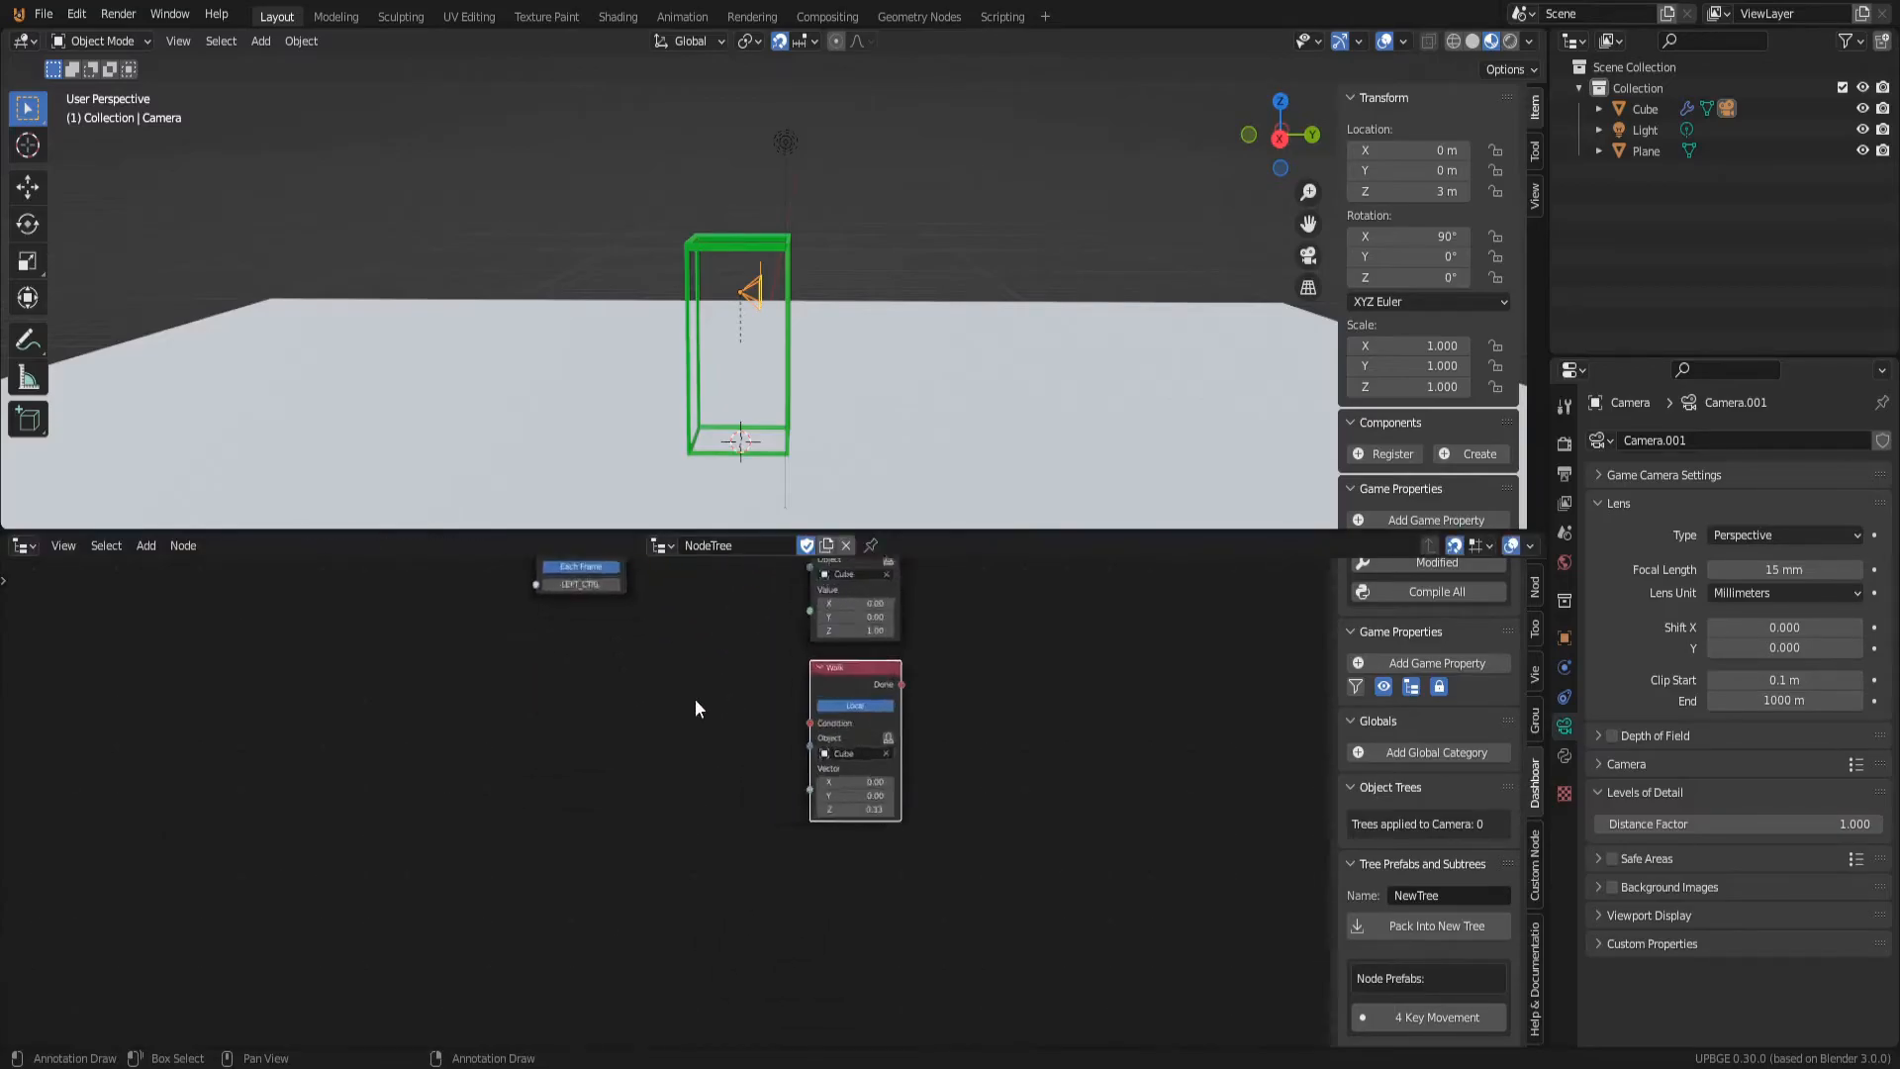
left_click(512, 866)
left_click_drag(550, 849, 795, 894)
middle_click_drag(848, 939, 810, 853)
scroll(803, 905, "up", 4)
left_click(807, 771)
key("x")
Step: Duplicate the Set Position/Scale node and place the copy directly below the original
scroll(809, 758, "down", 7)
middle_click_drag(809, 756, 789, 669)
scroll(806, 853, "up", 5)
left_click(805, 804)
key("shift+d")
left_click(794, 1042)
Step: Set the copied Scale node's Z value to 2 and link Key Up's If Released output to its Condition
scroll(755, 861, "up", 2)
left_click(829, 975)
type("2")
key("Return")
left_click_drag(397, 773, 731, 813)
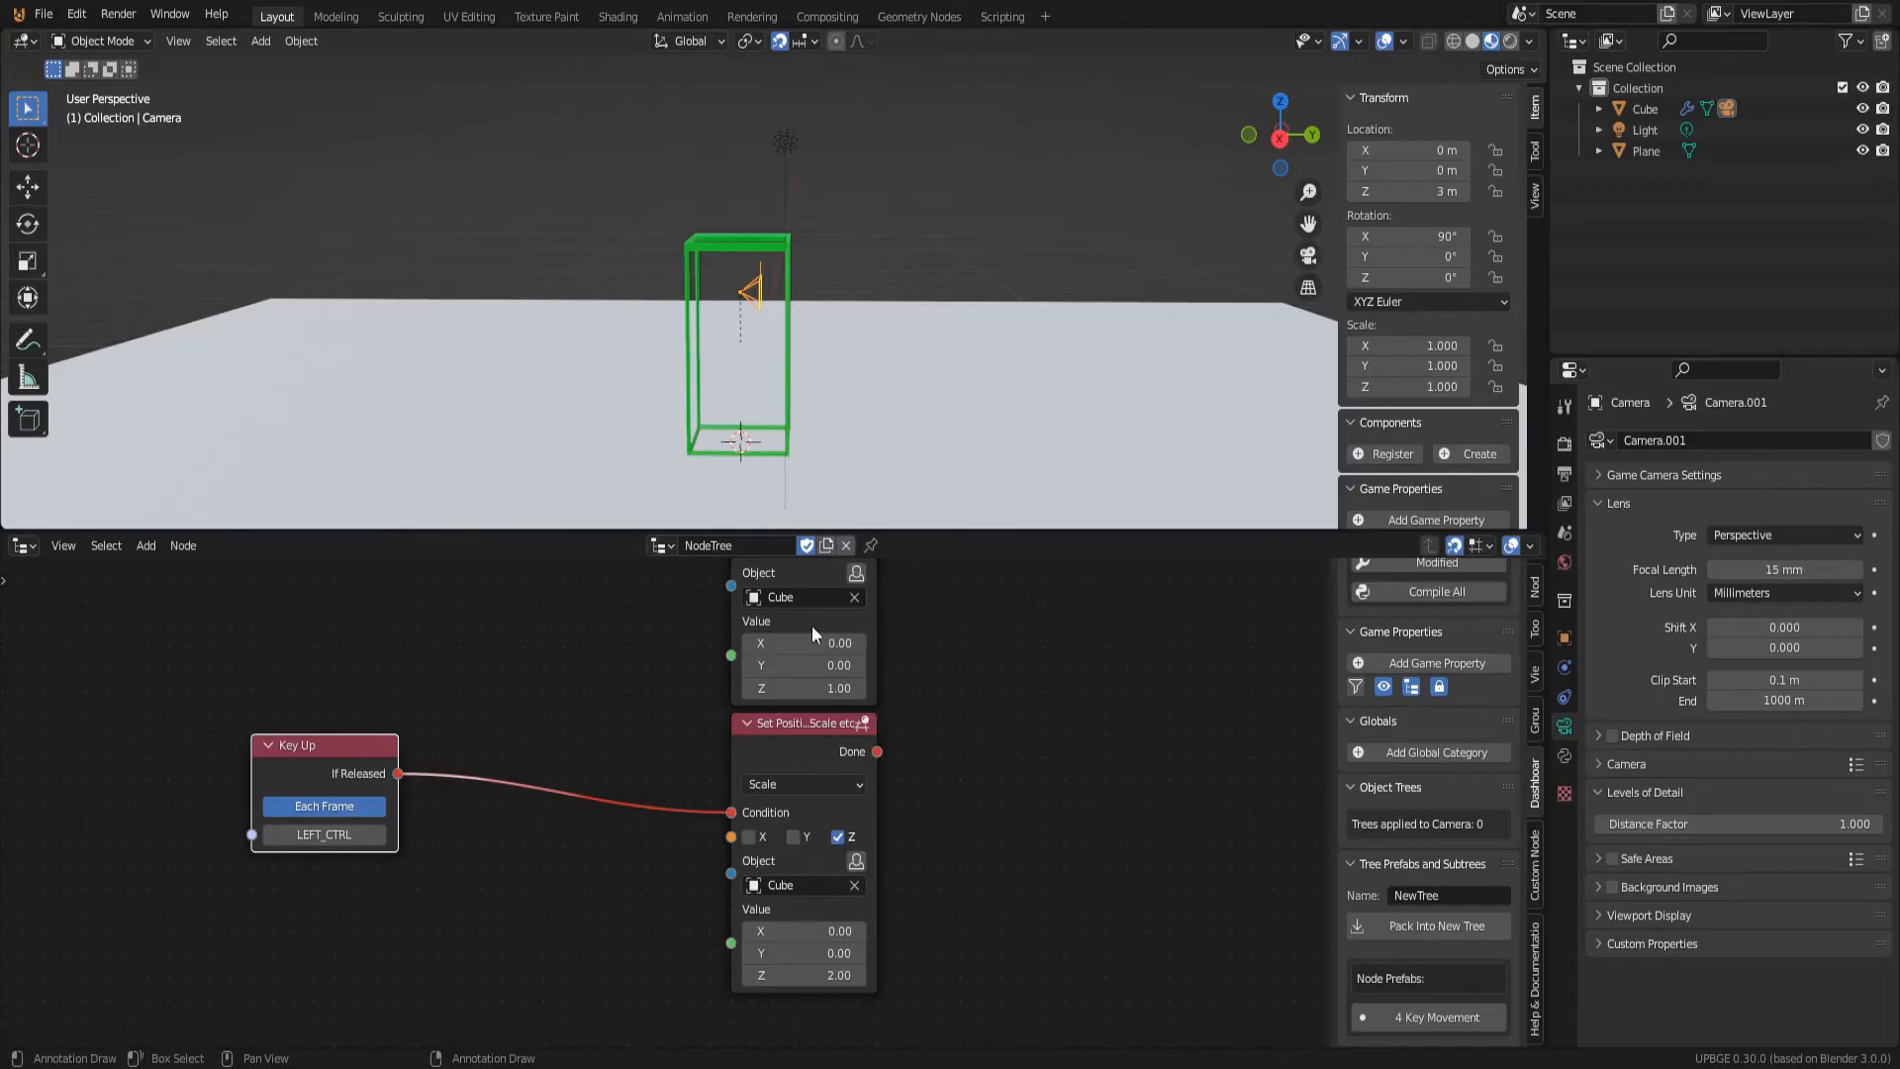
Step: Test-run the game and set the Key Up node to fire Once
key("p")
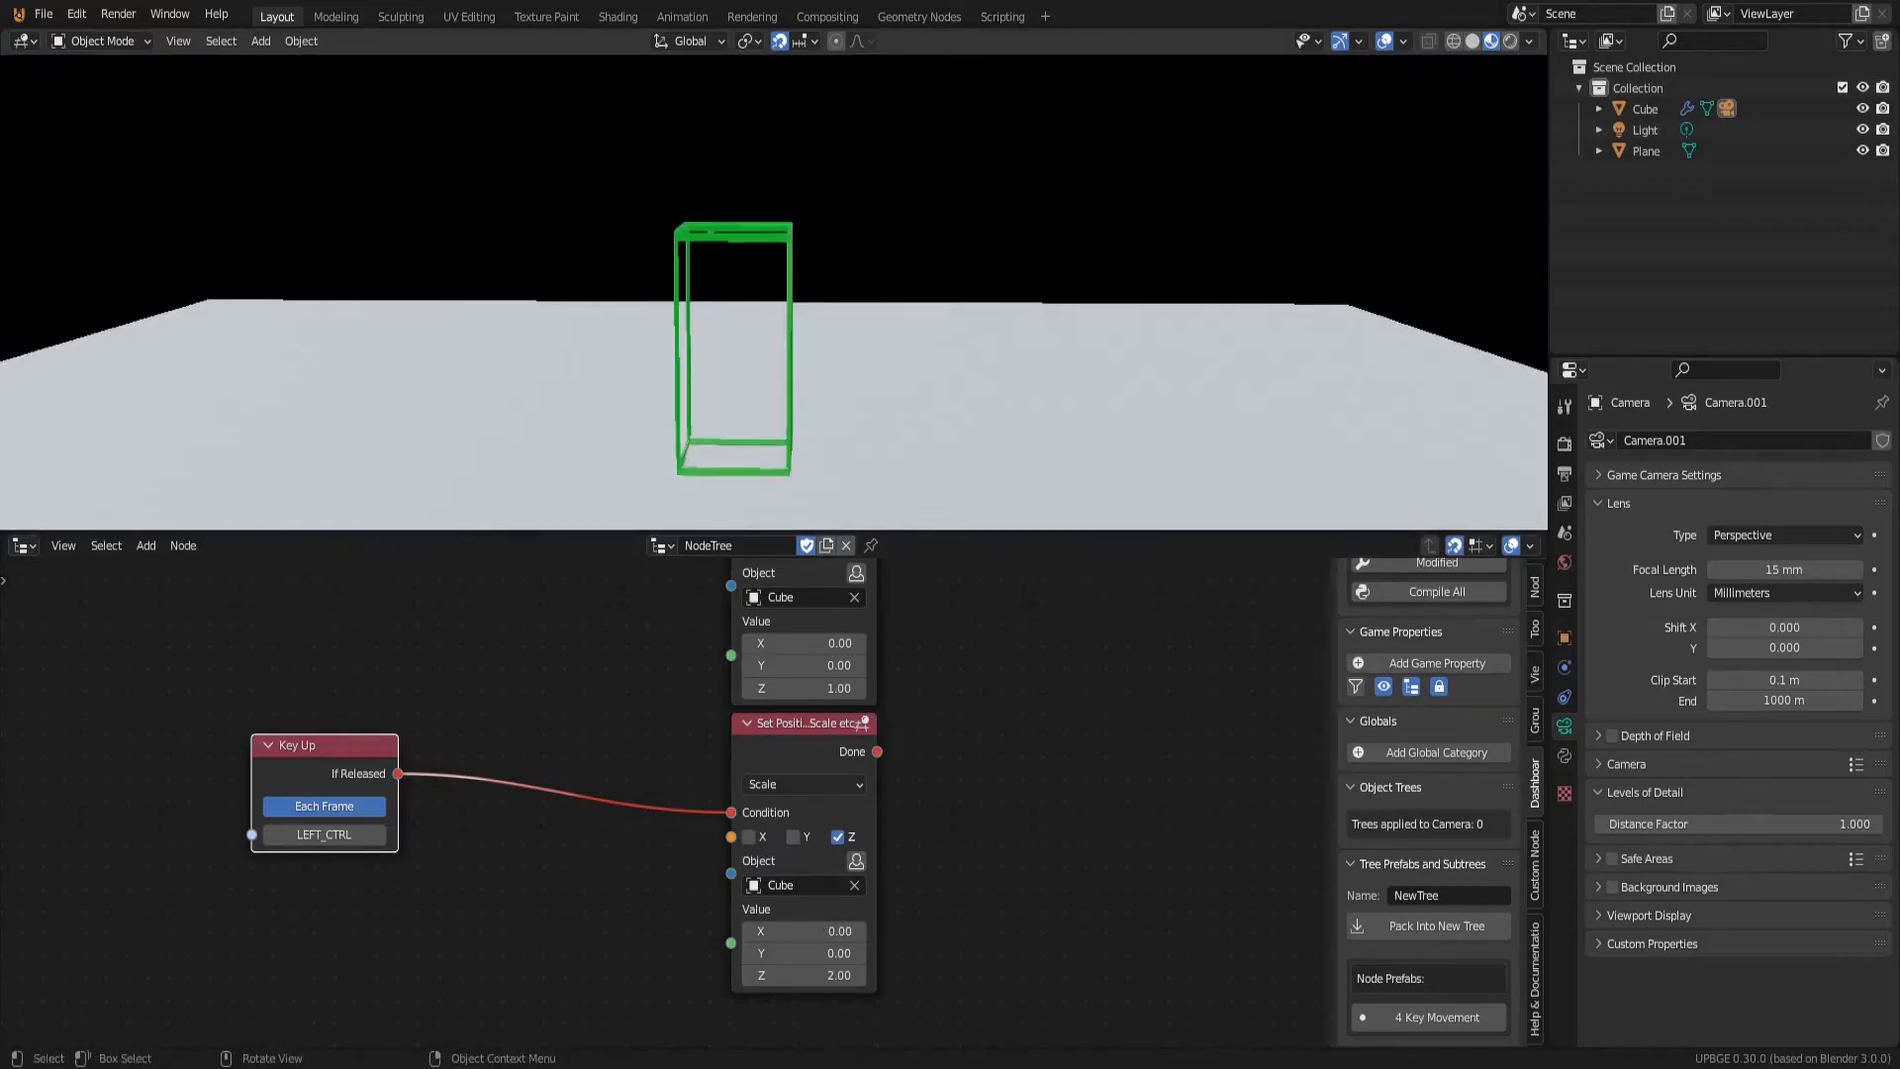
key("Escape")
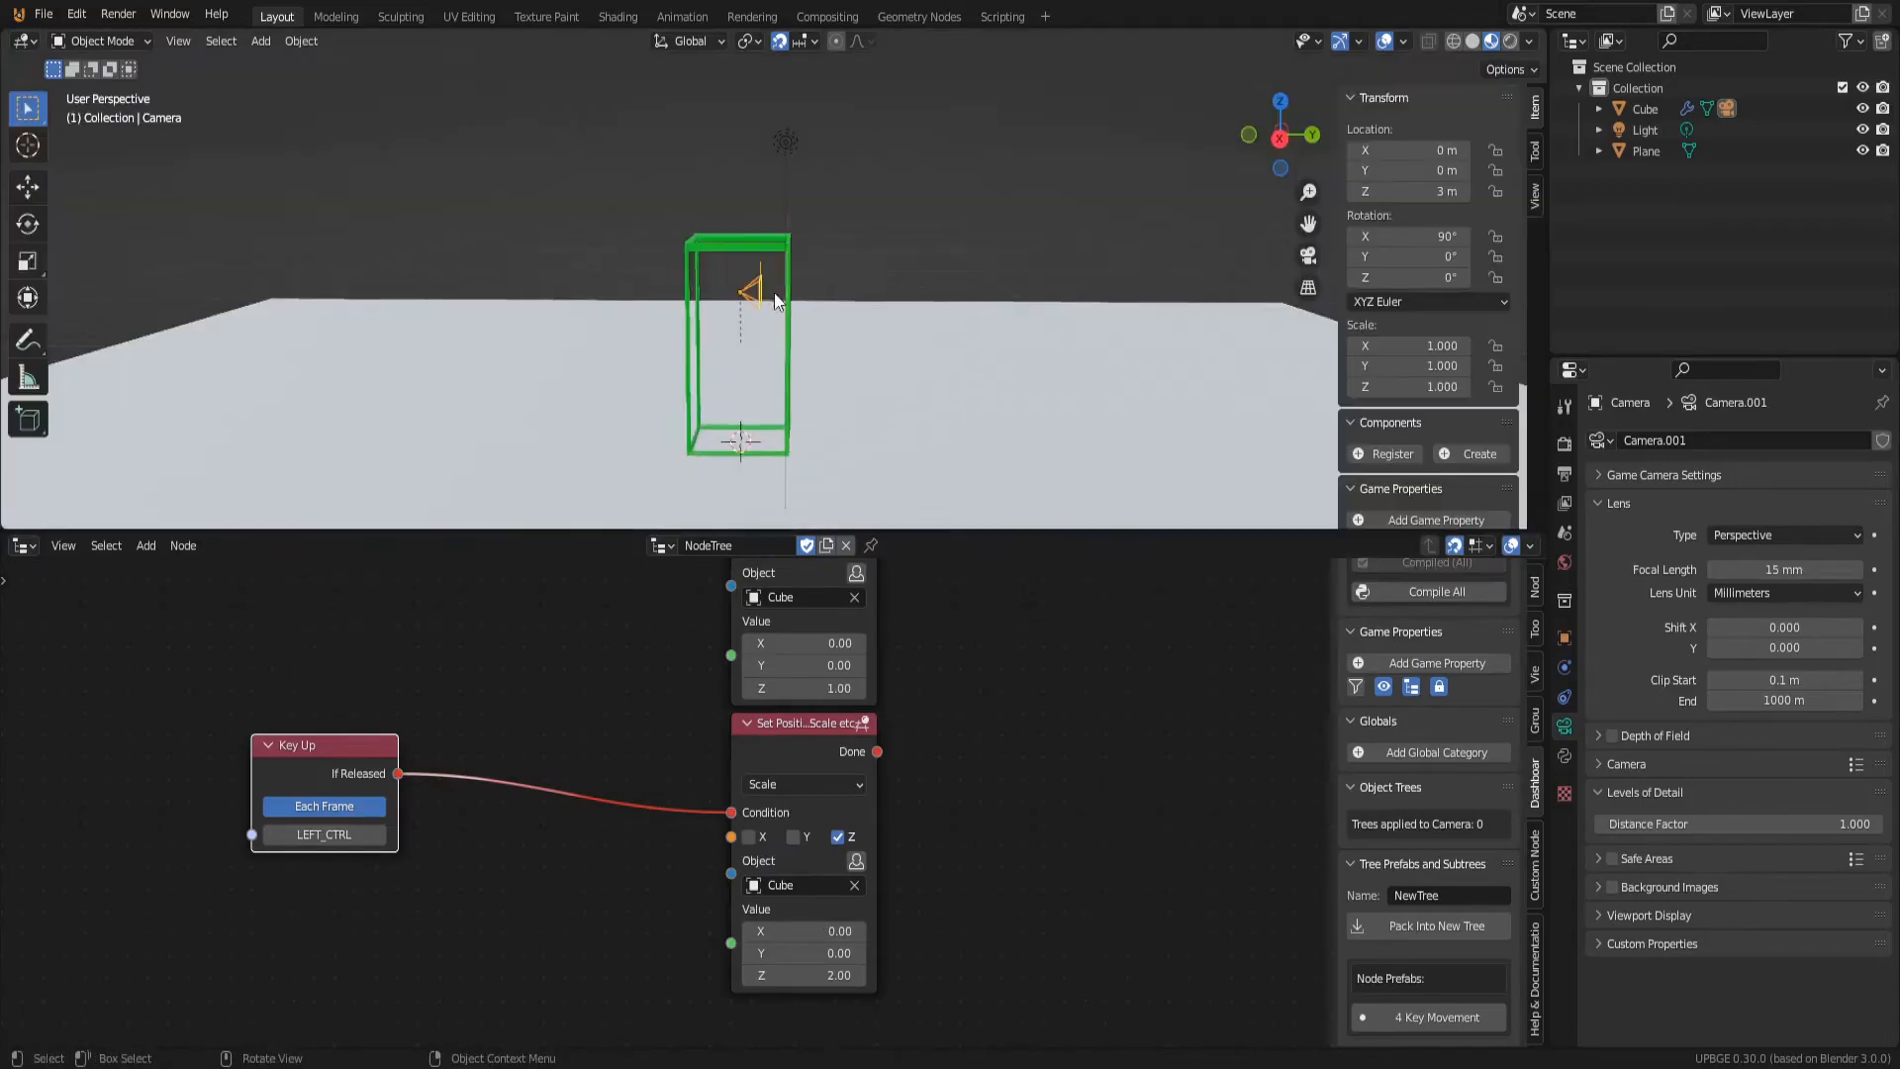
left_click(321, 807)
Step: Run the game from outside the box to test crouching and standing up with left Ctrl
key("p")
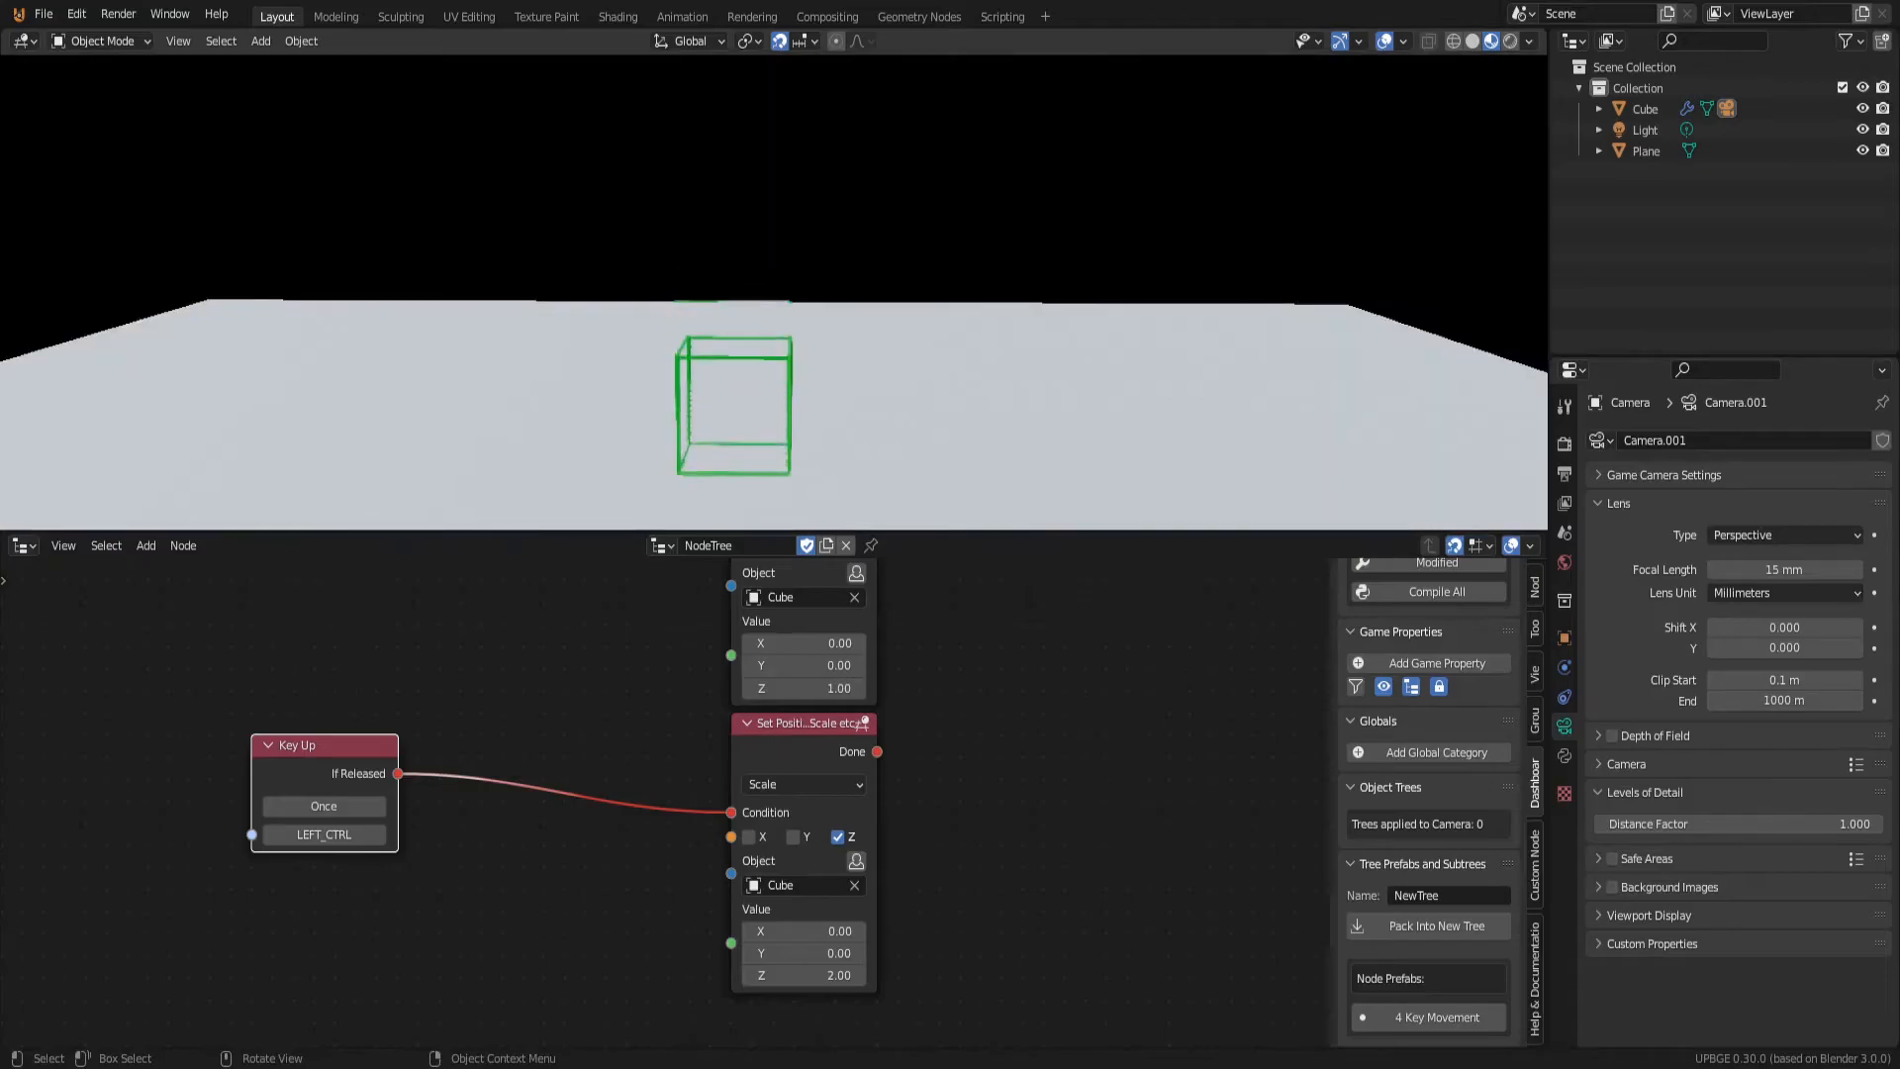
key("ctrl")
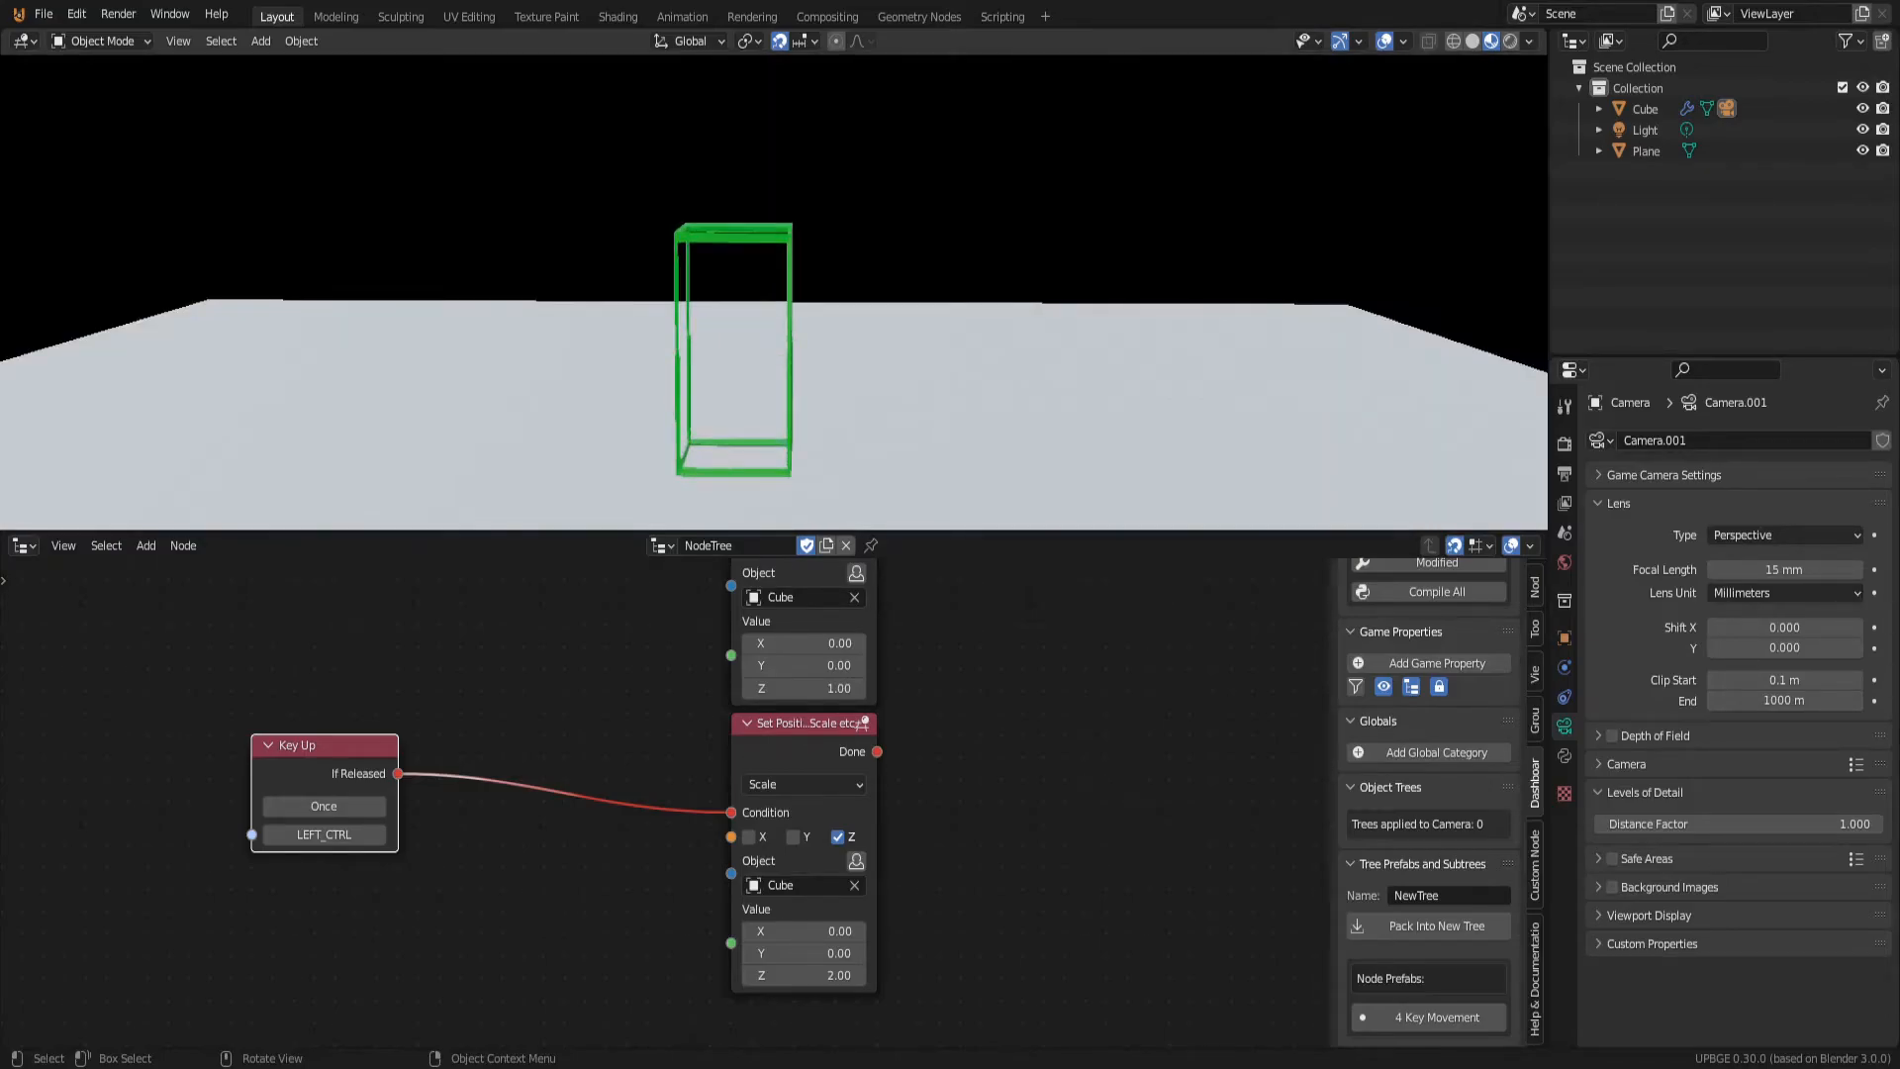
key("Escape")
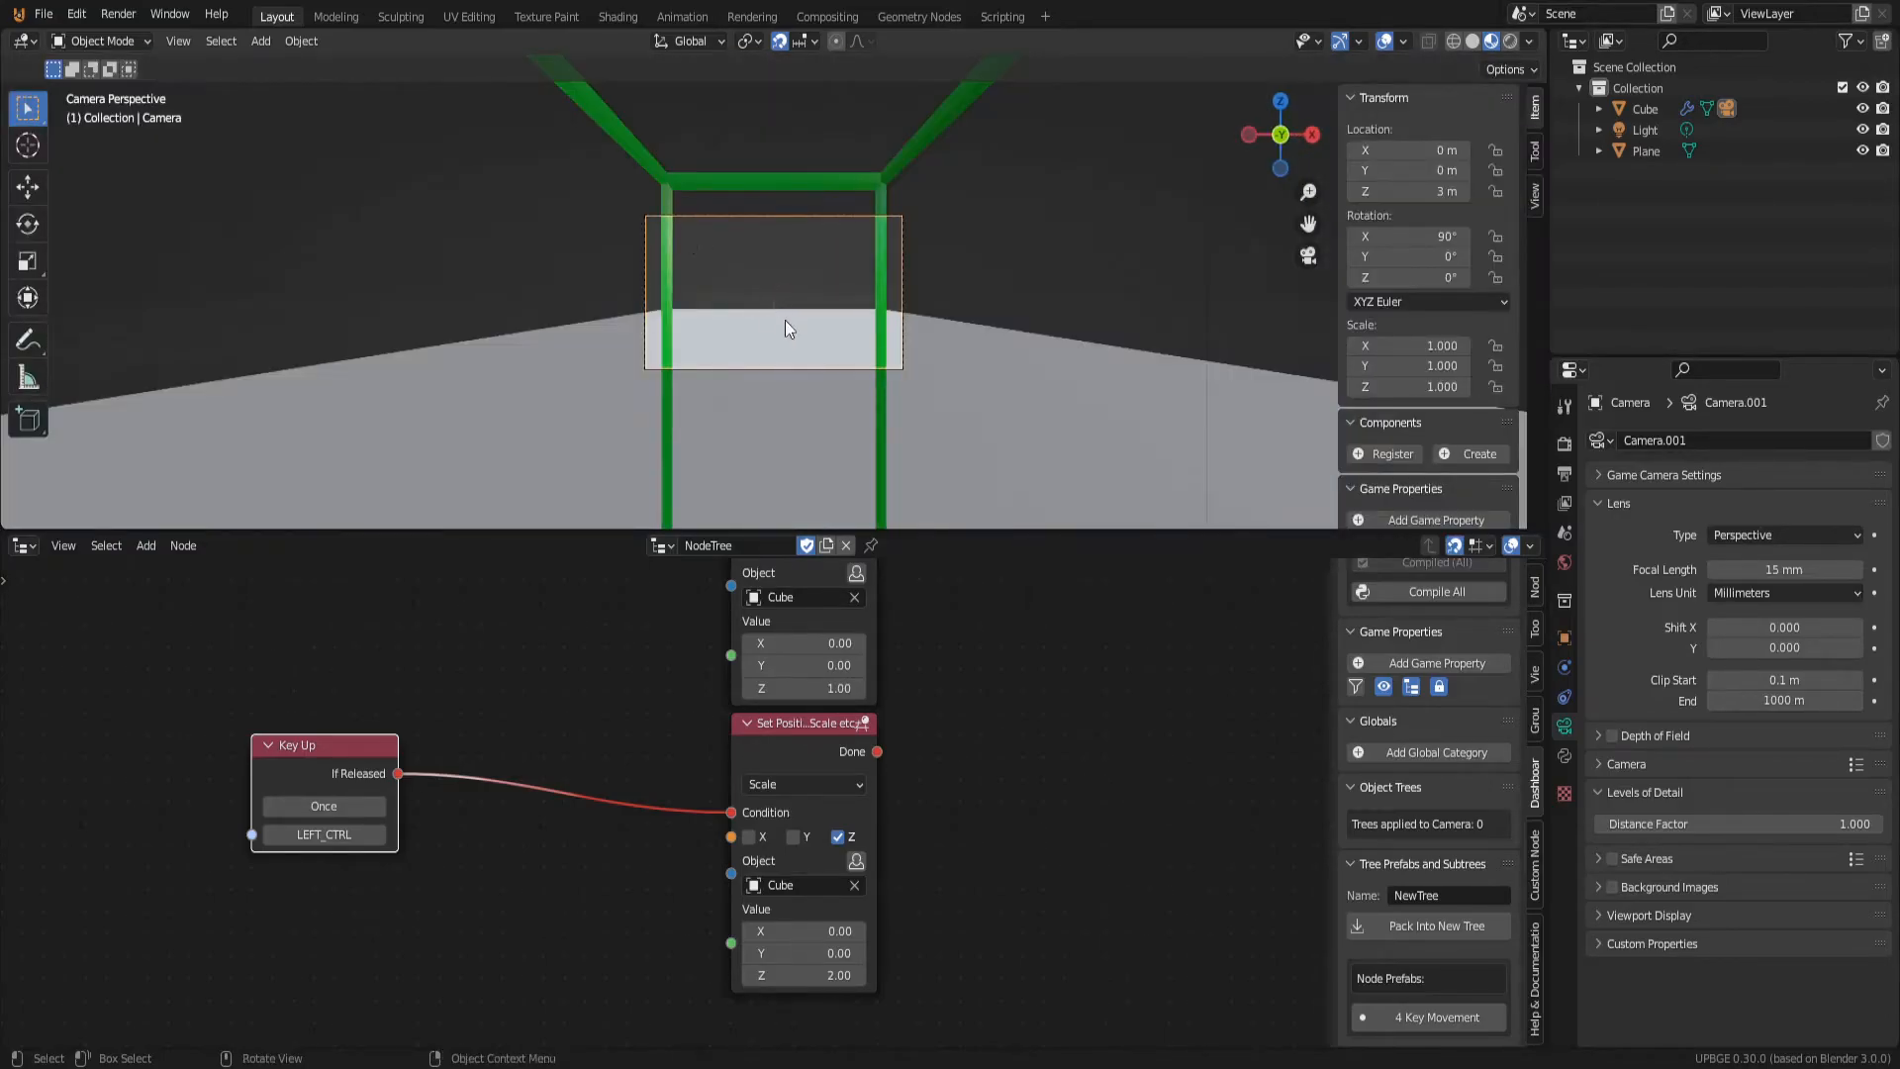
Step: Run the game from the camera view to test the character in first person
key("p")
key("Escape")
scroll(774, 293, "up", 3)
scroll(774, 301, "up", 2)
key("p")
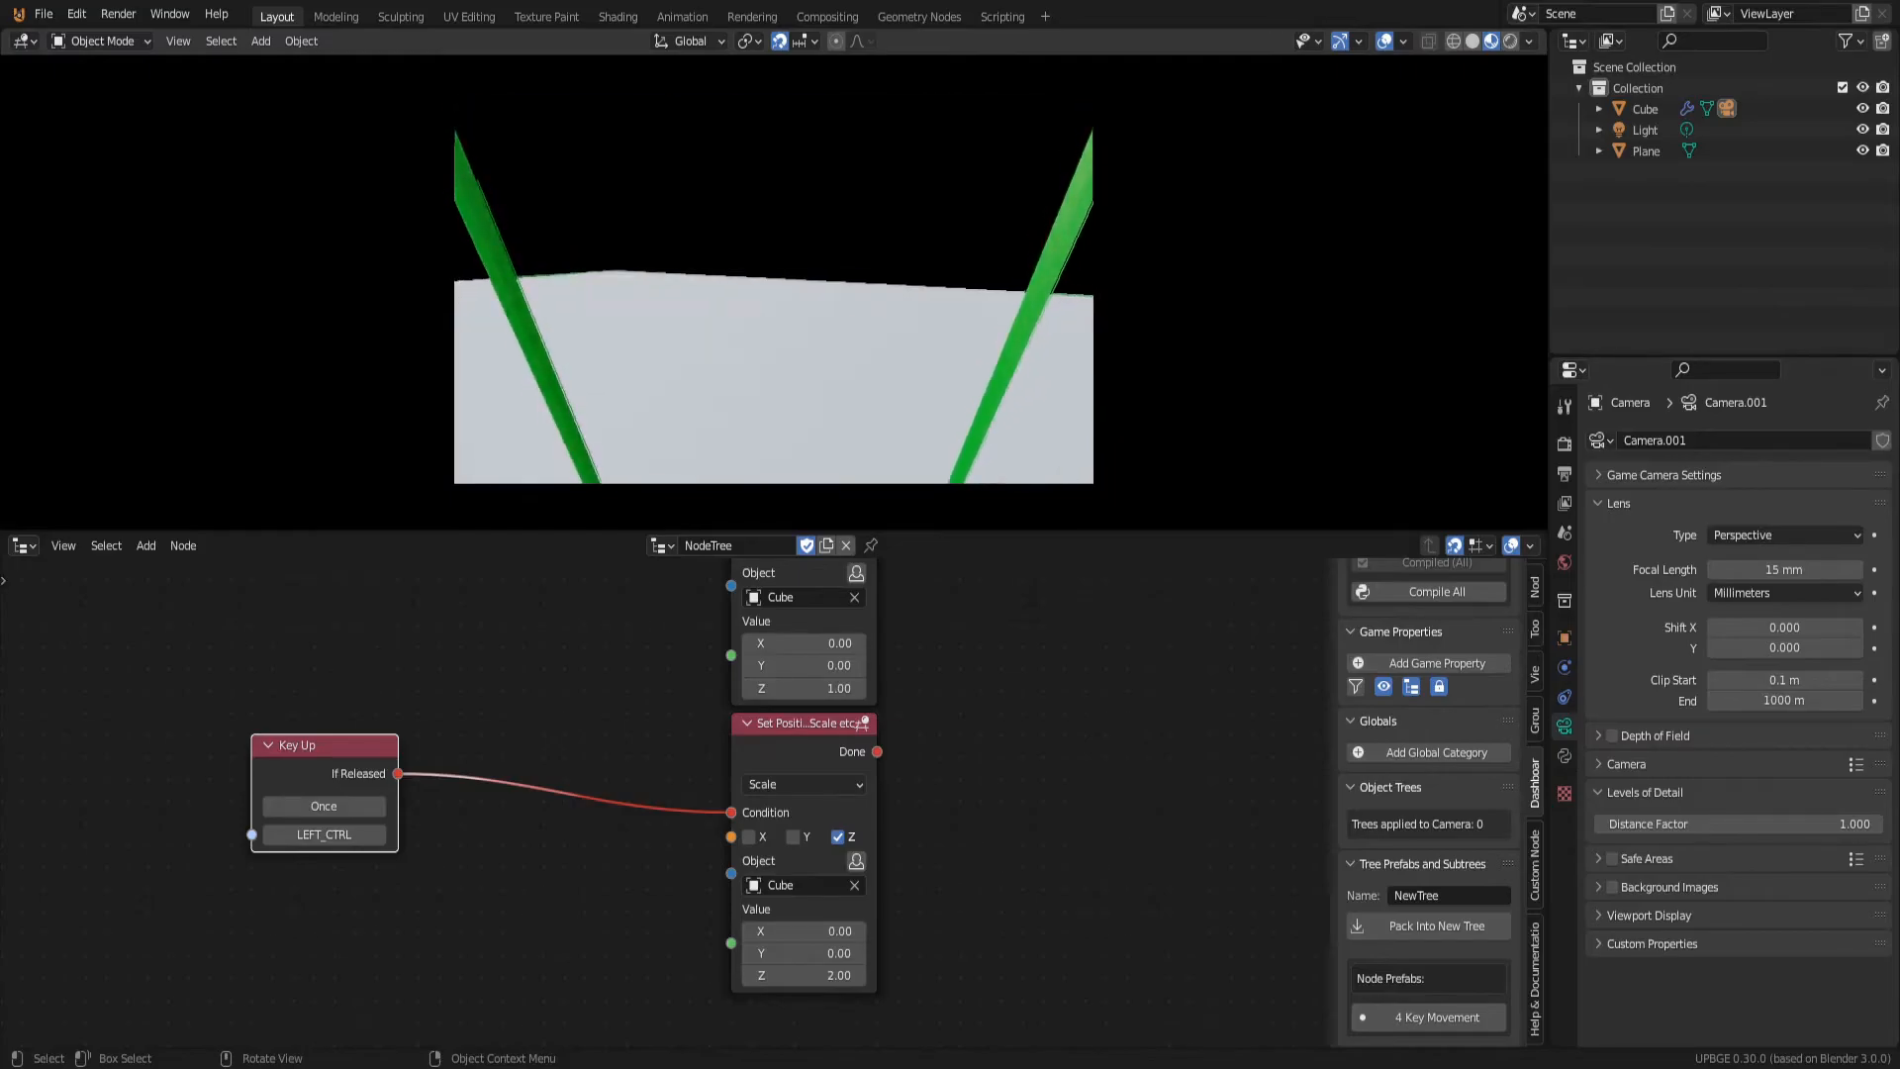
key("Escape")
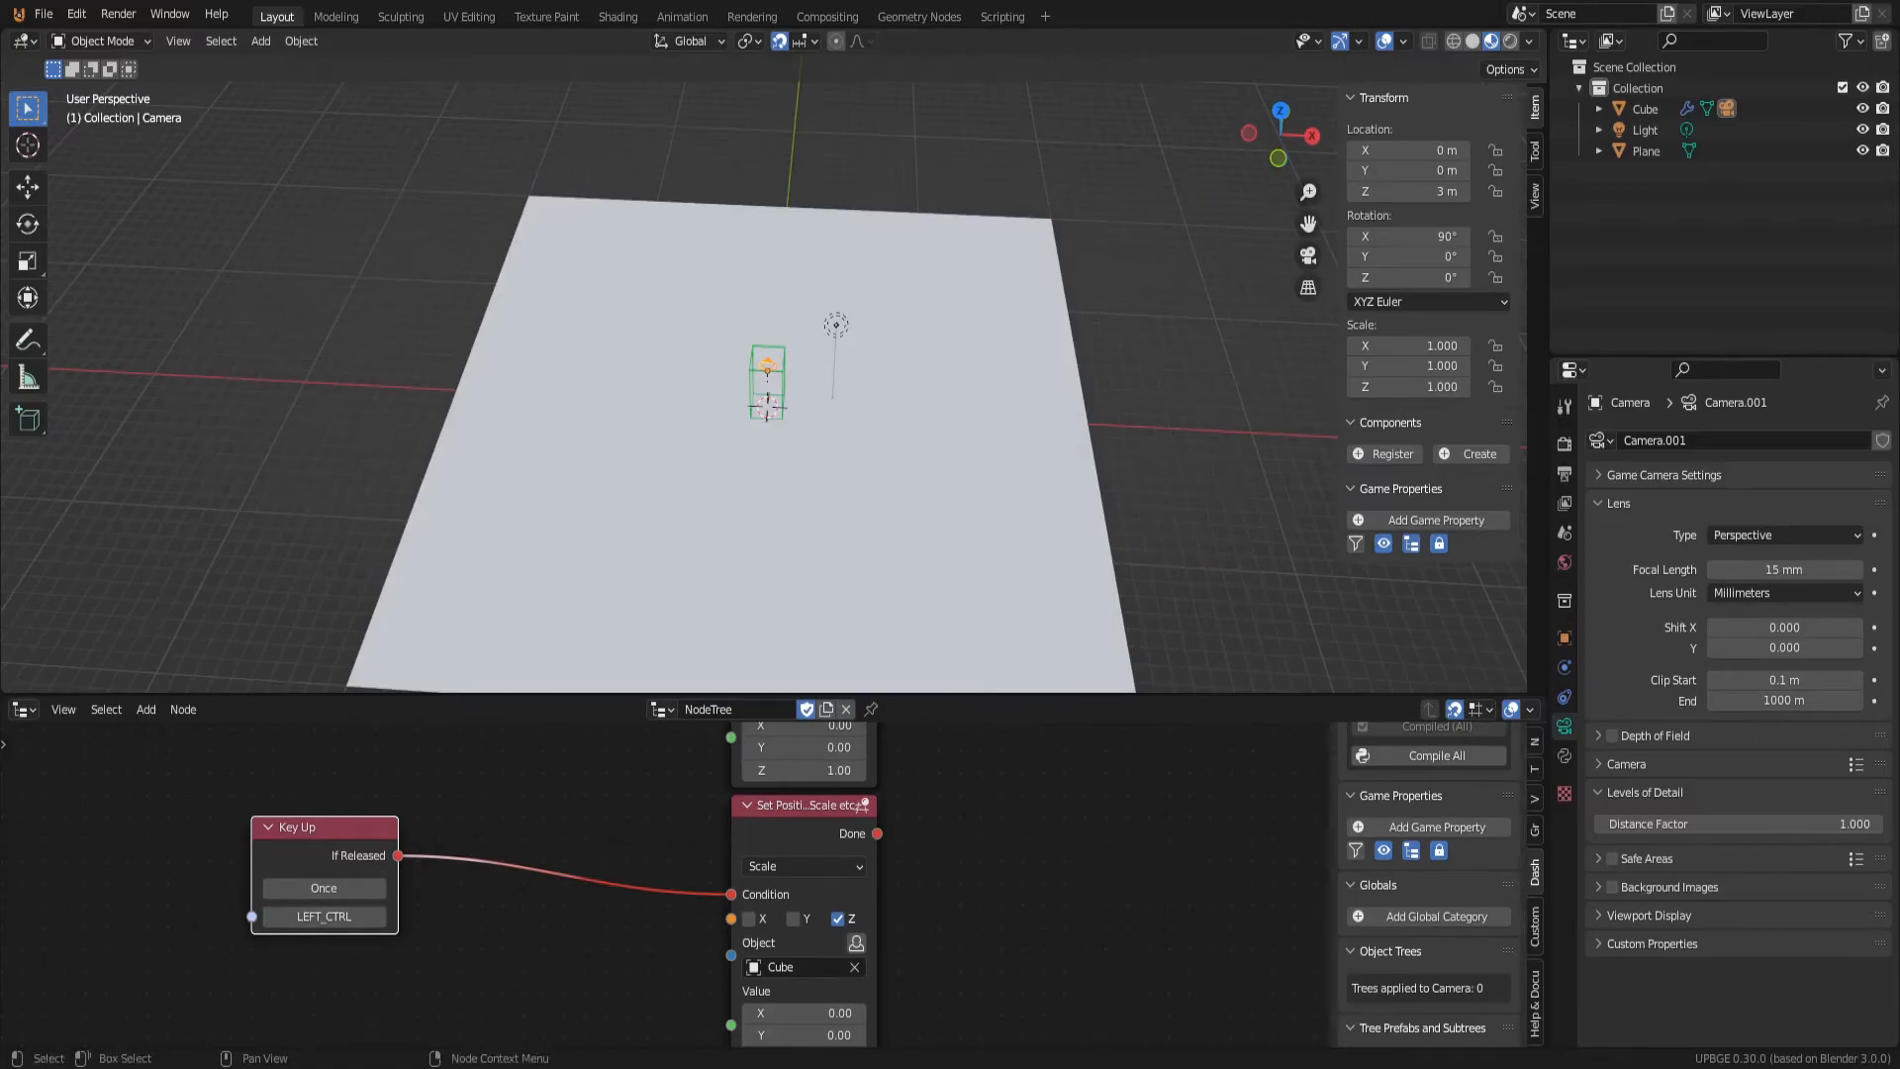
Step: Select the floor plane and create a new material for it in the Shading workspace
middle_click_drag(891, 479, 787, 455)
left_click(791, 462)
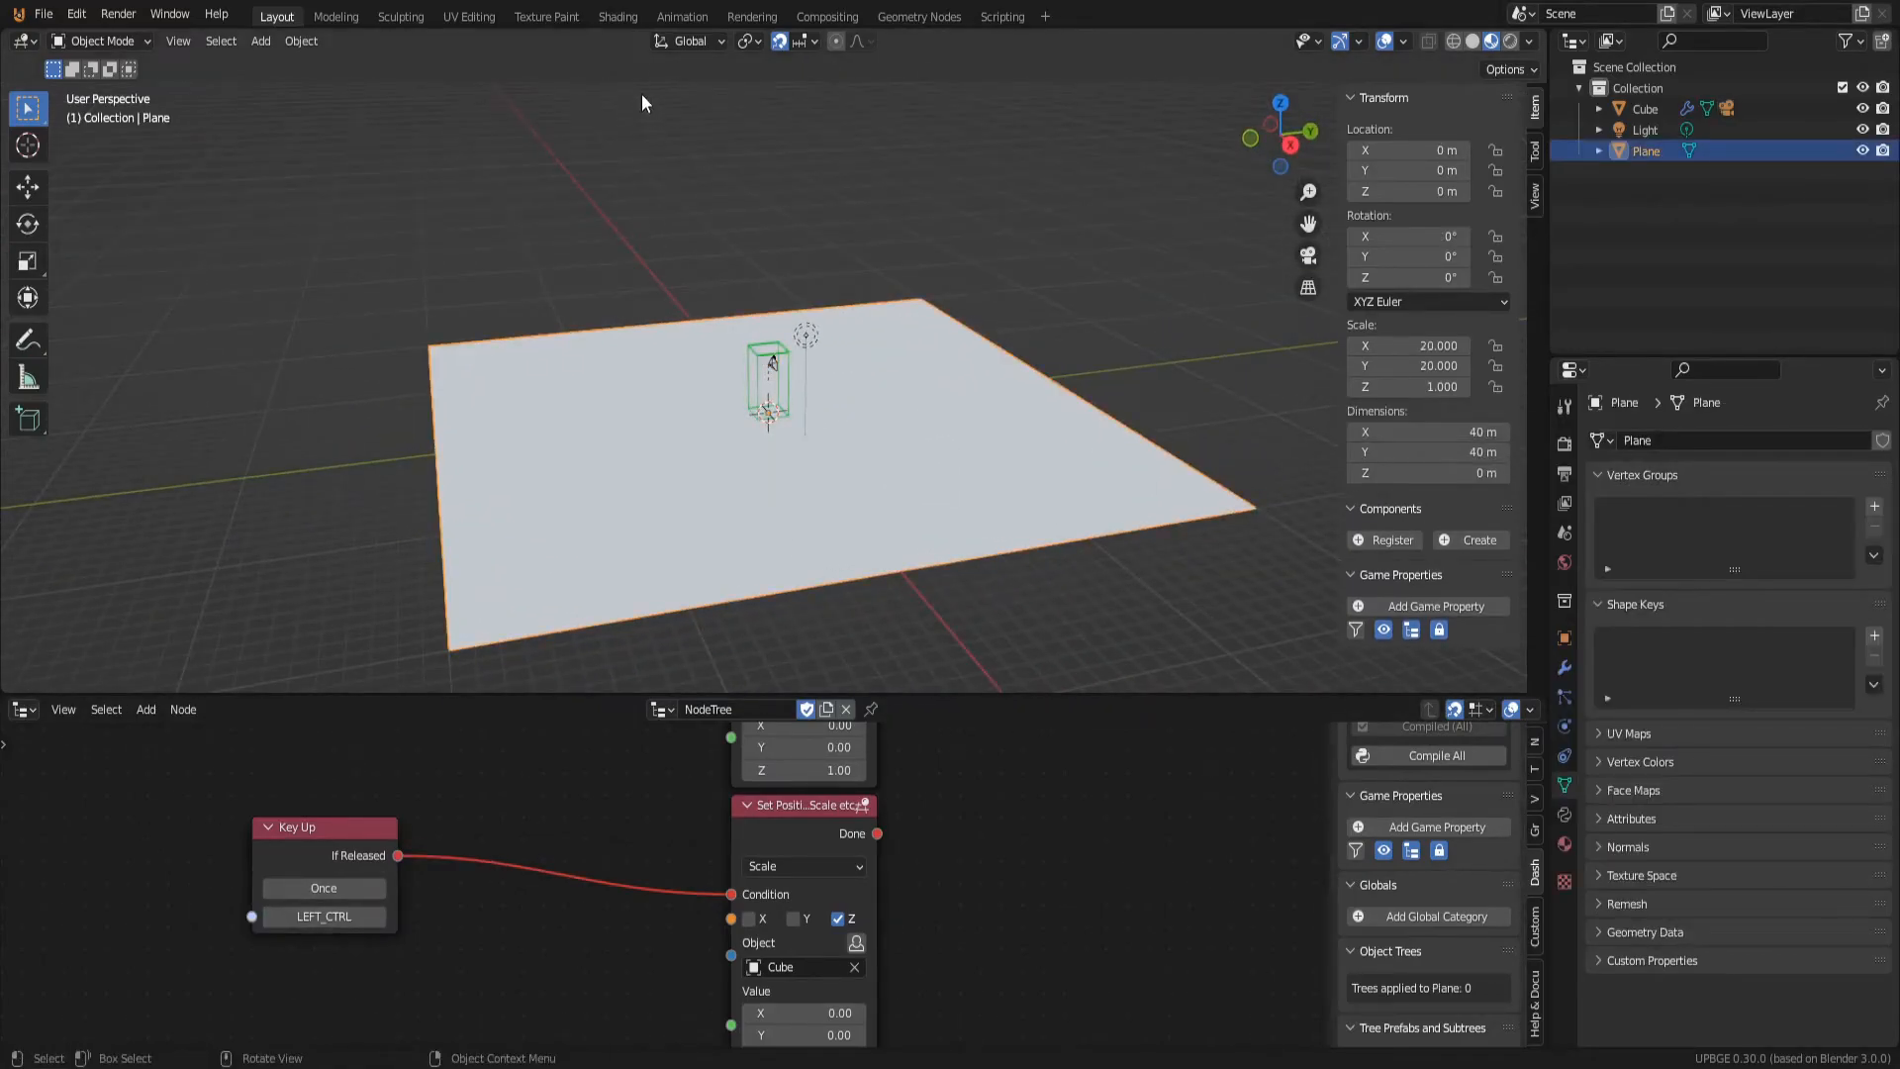
left_click(618, 17)
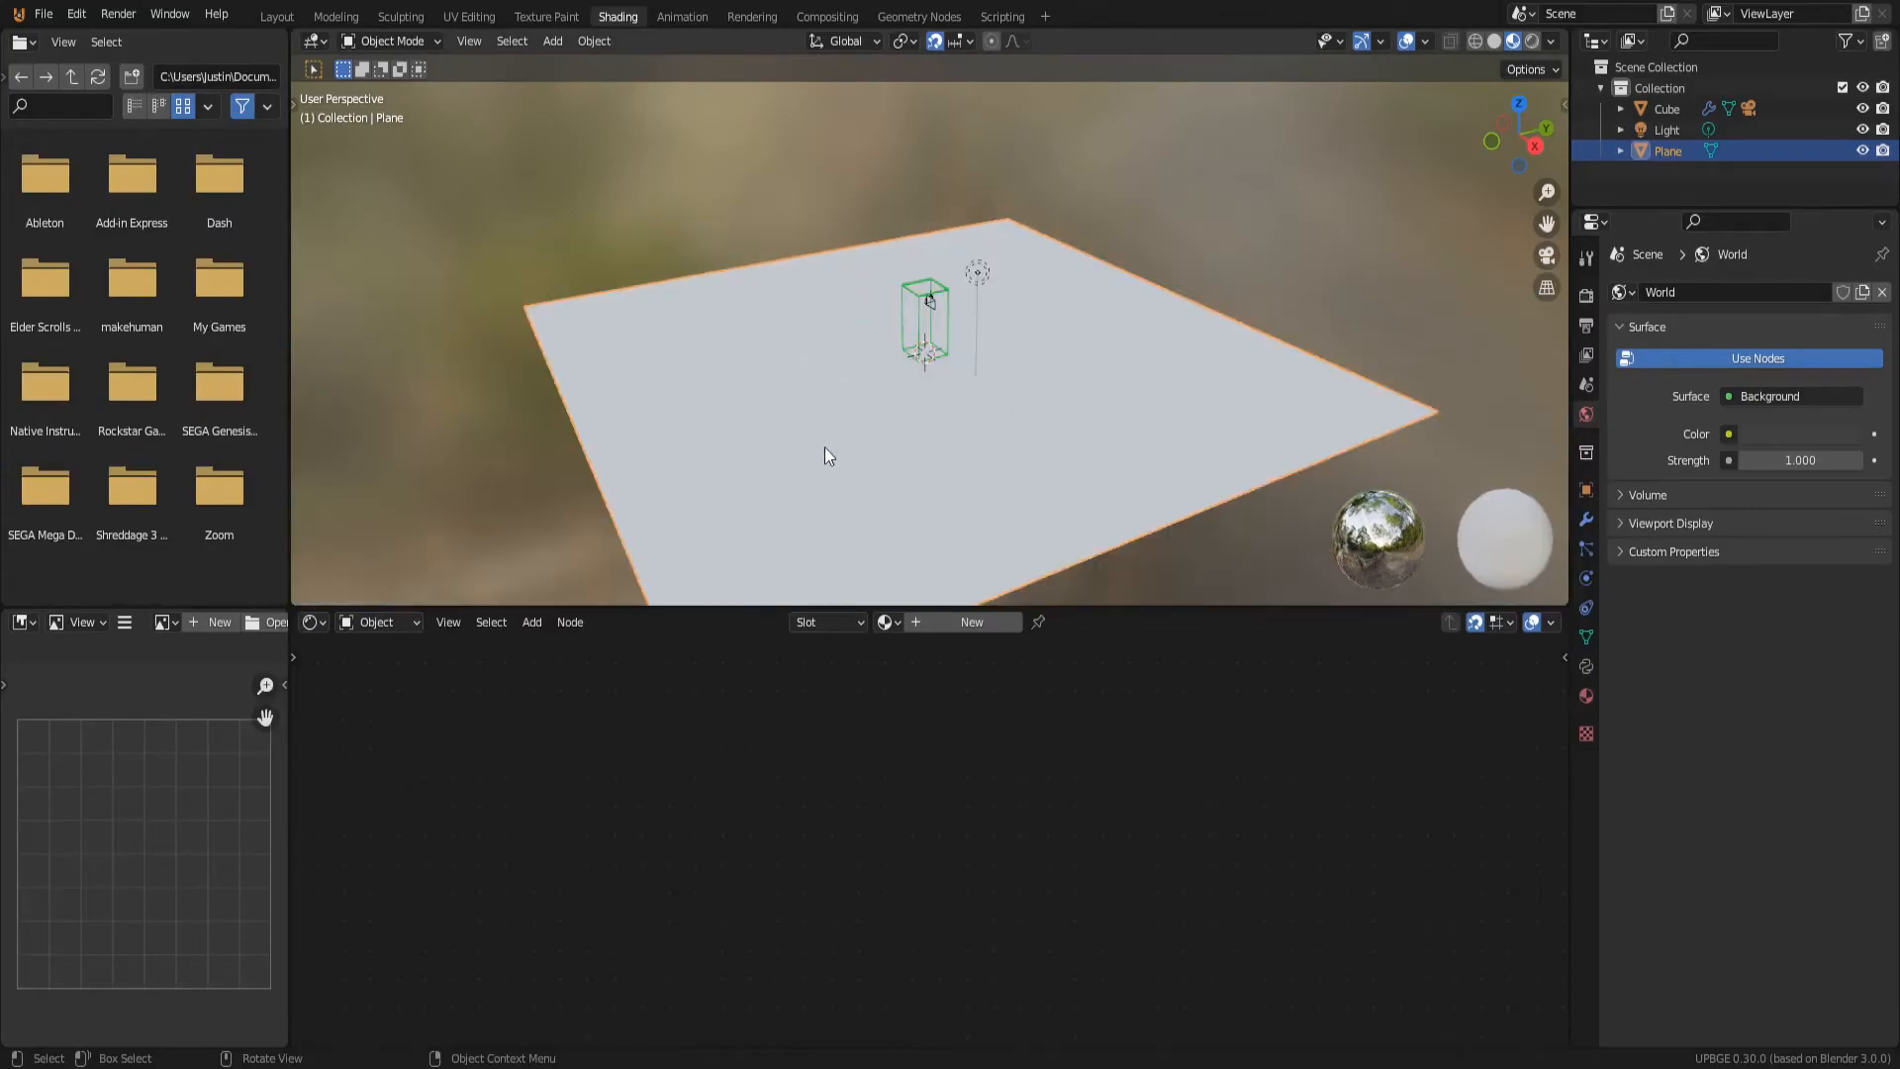
left_click(966, 623)
key("g")
left_click(986, 757)
Step: Add an Image Texture node beside the Principled BSDF node
key("shift+a")
left_click(845, 717)
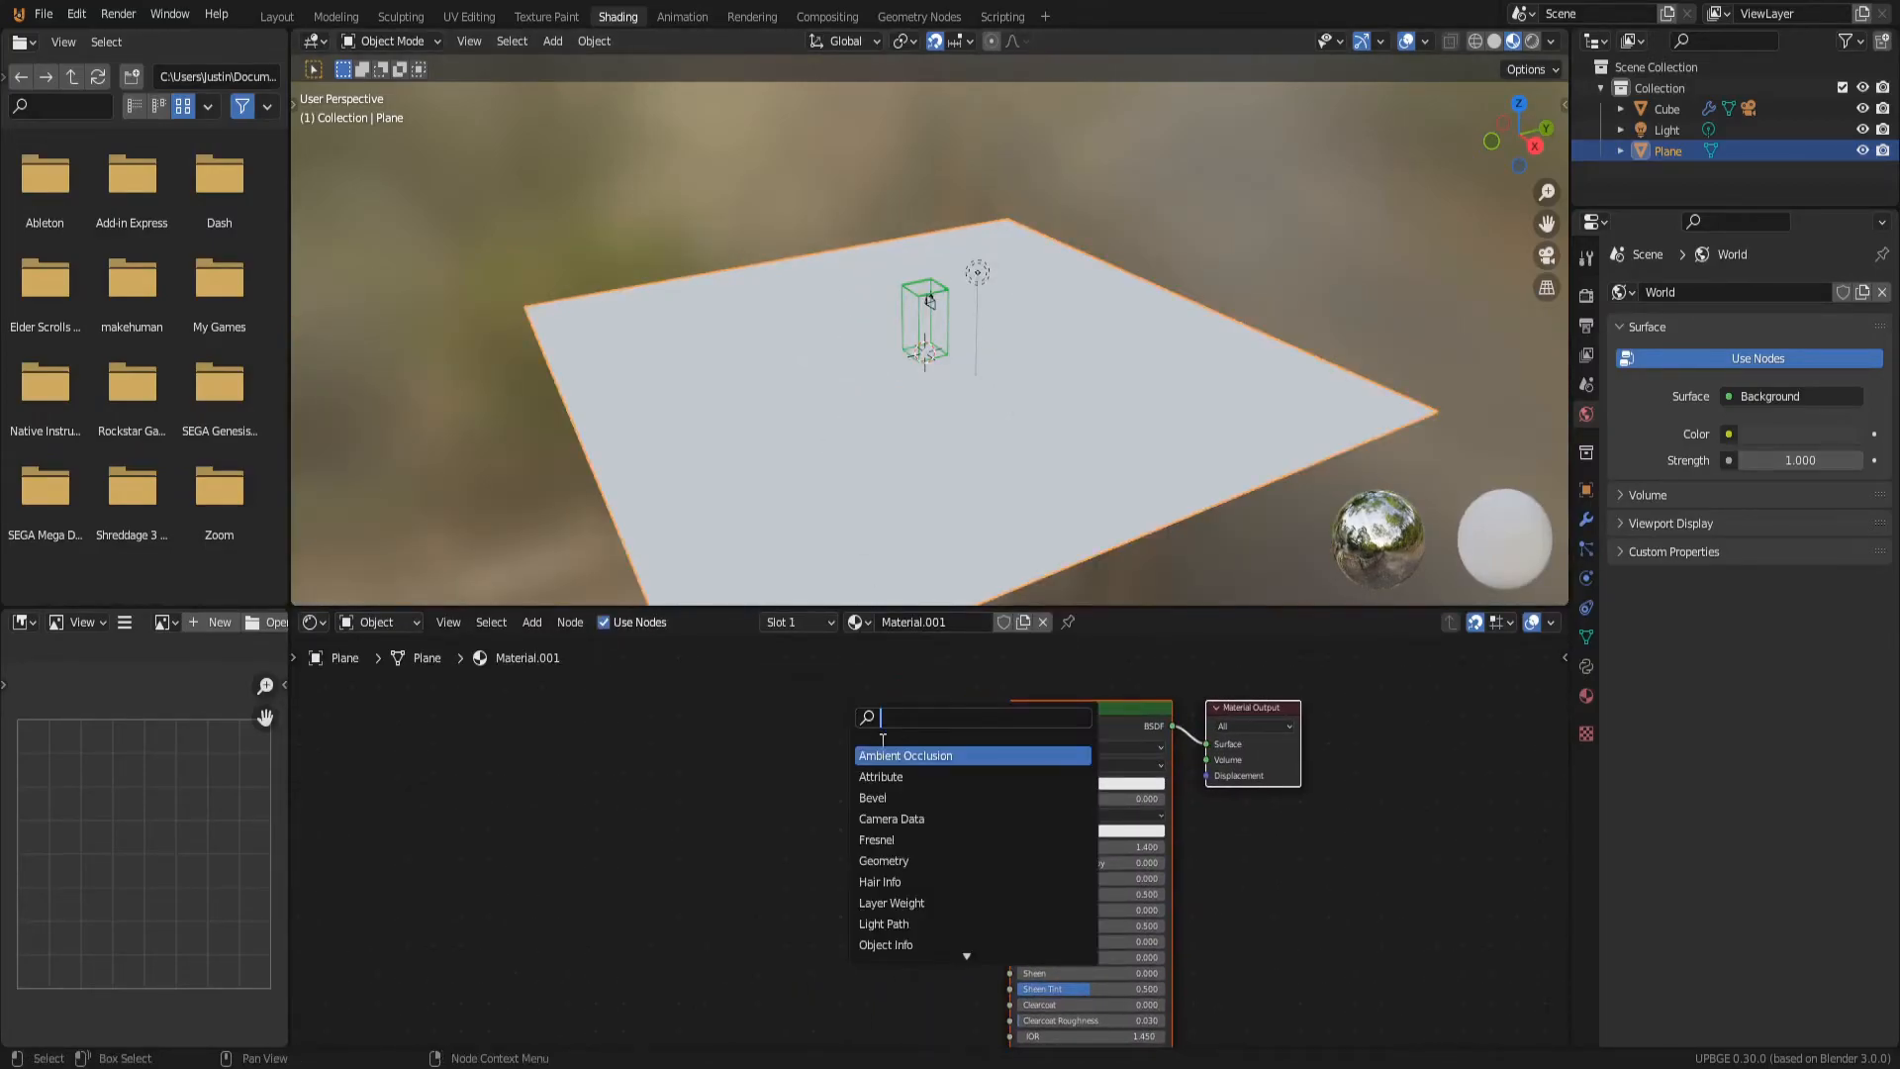
type("im")
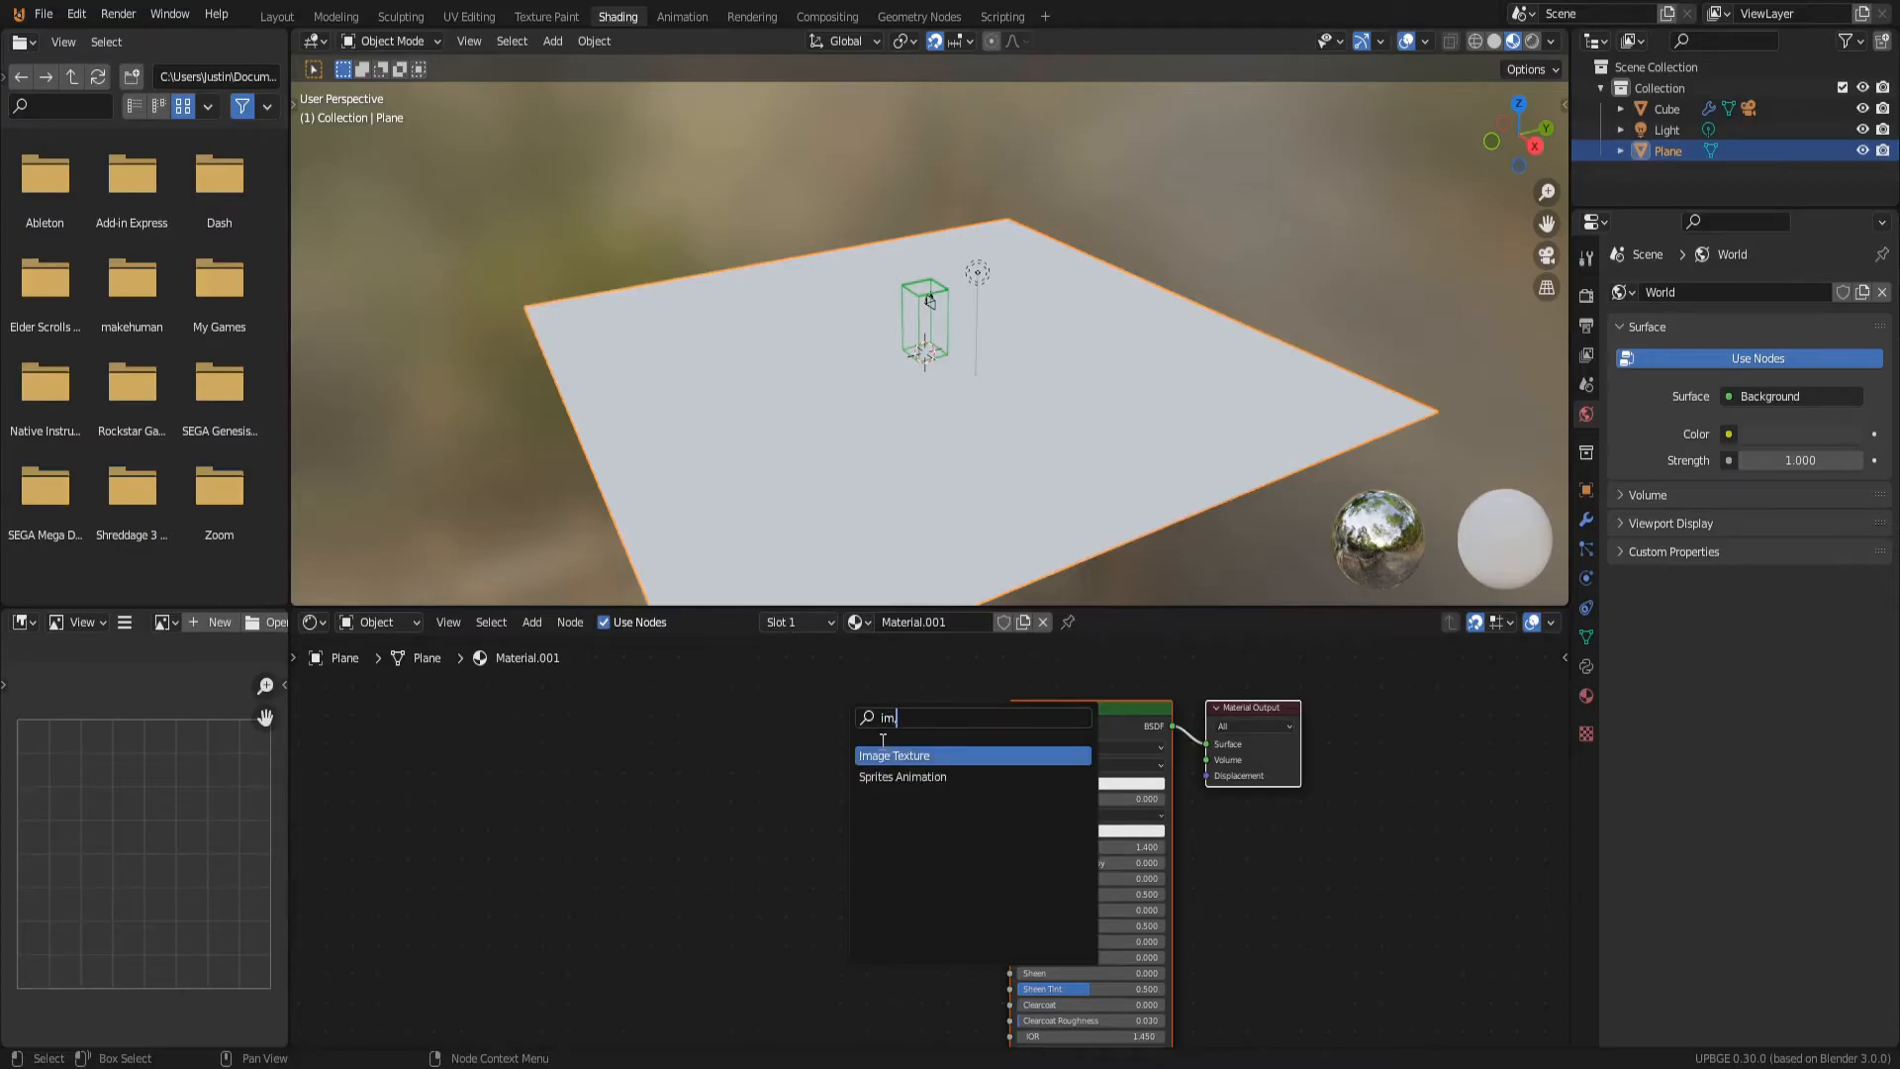
key("Return")
scroll(859, 839, "up", 3)
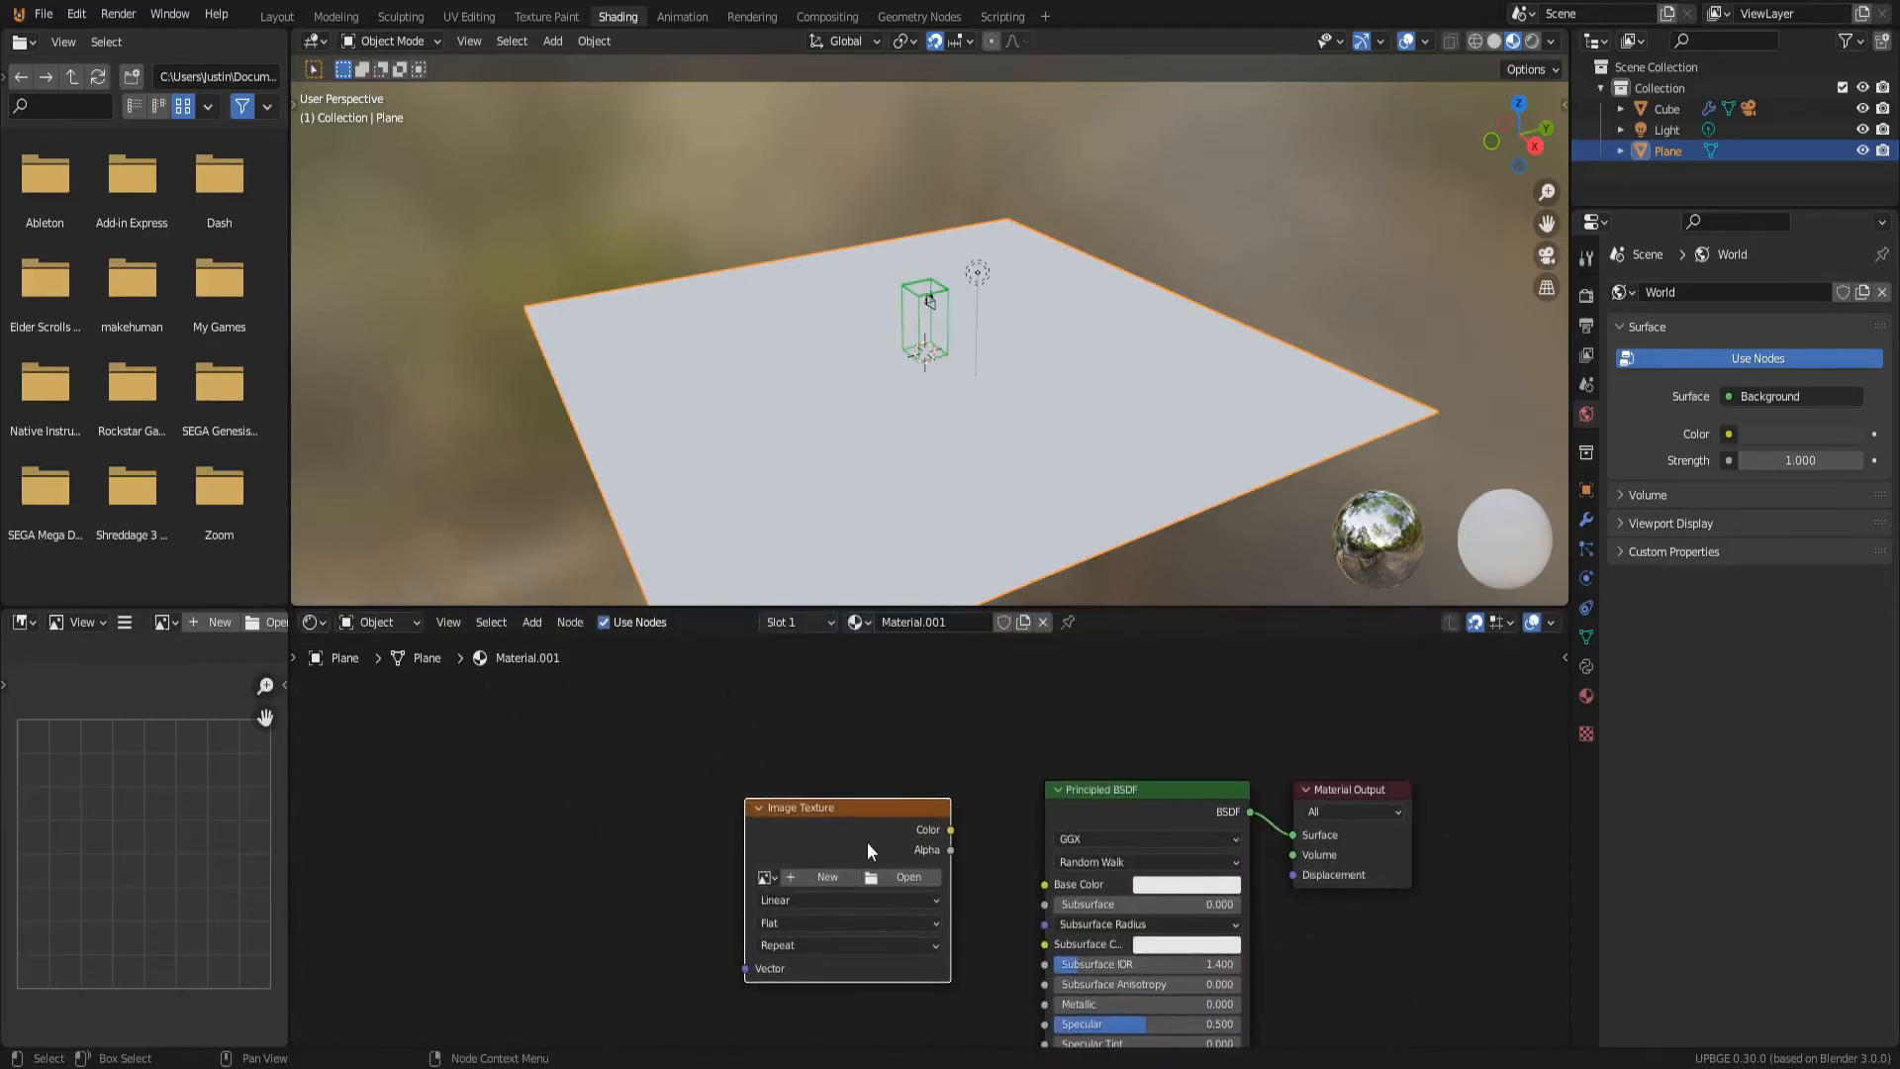
middle_click_drag(859, 839, 932, 790)
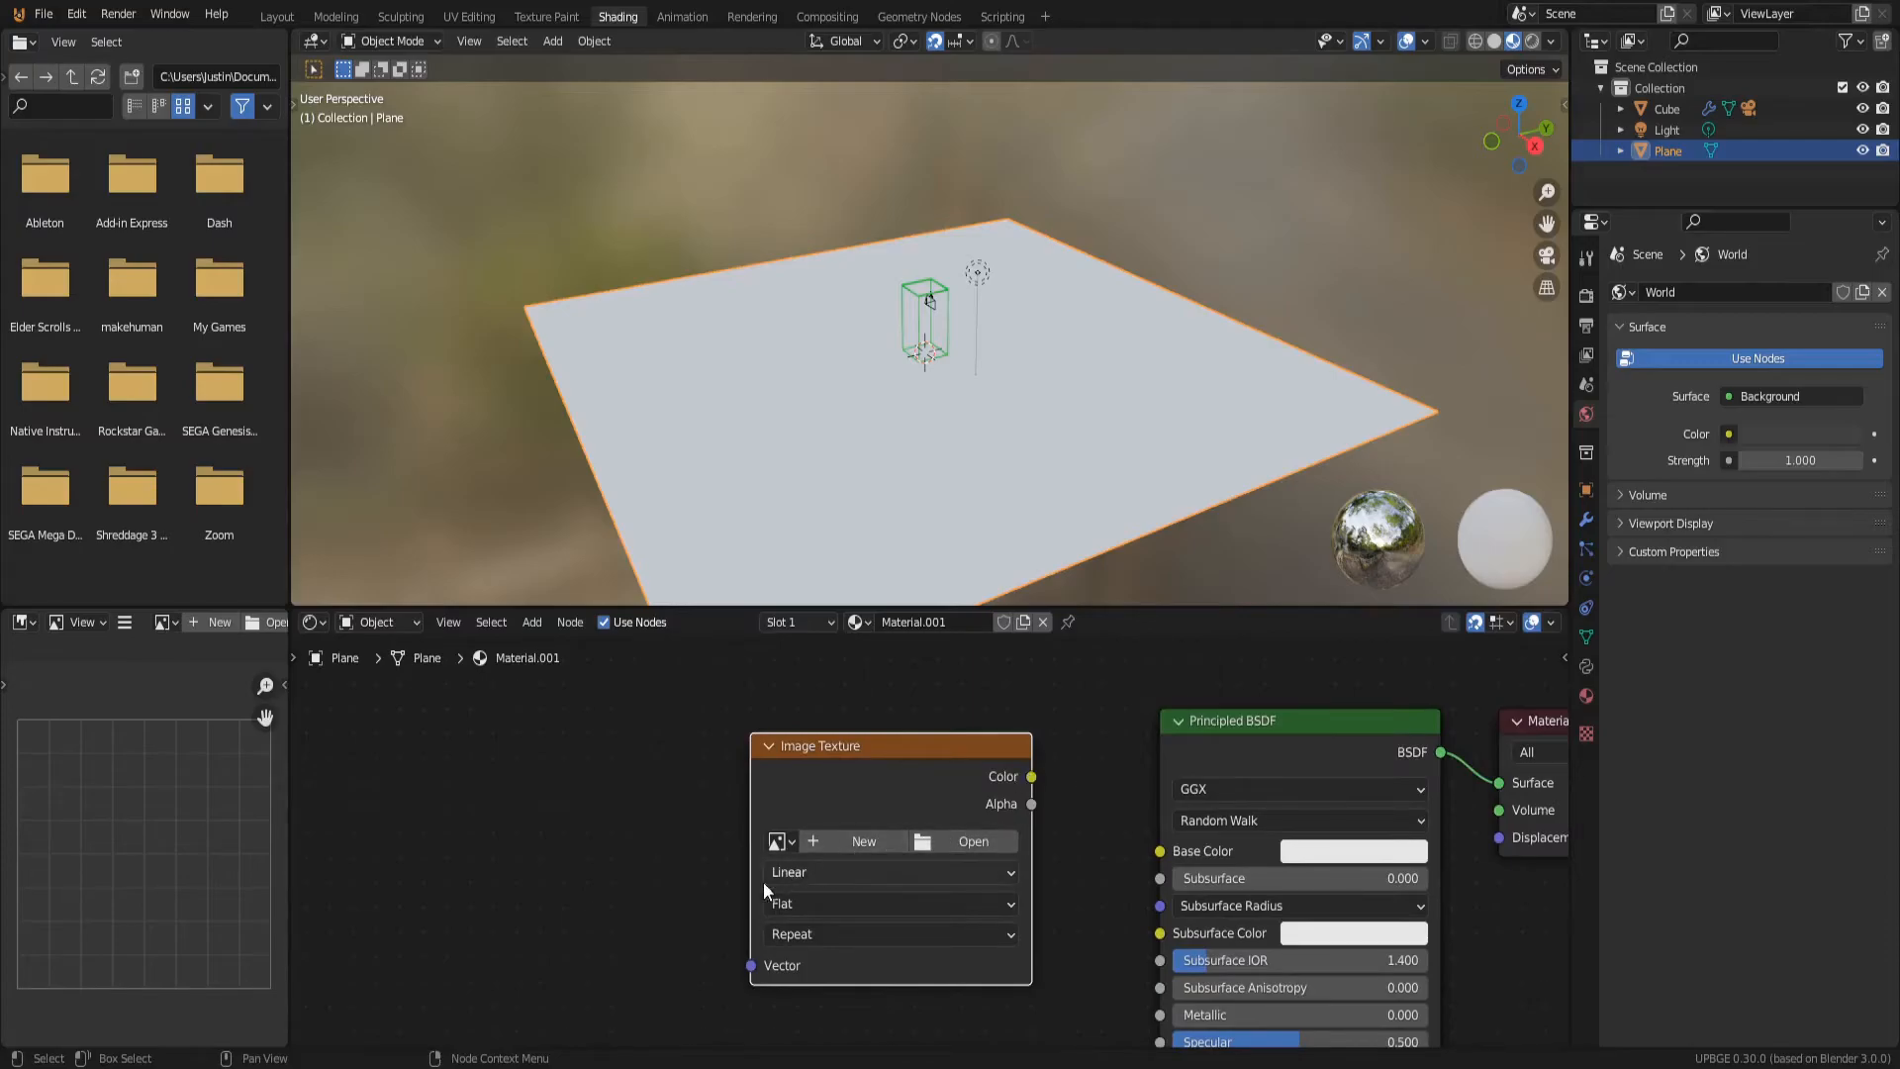
Step: Create a new Color Grid image in the texture node and link its Color output to the shader's Base Color
left_click(873, 841)
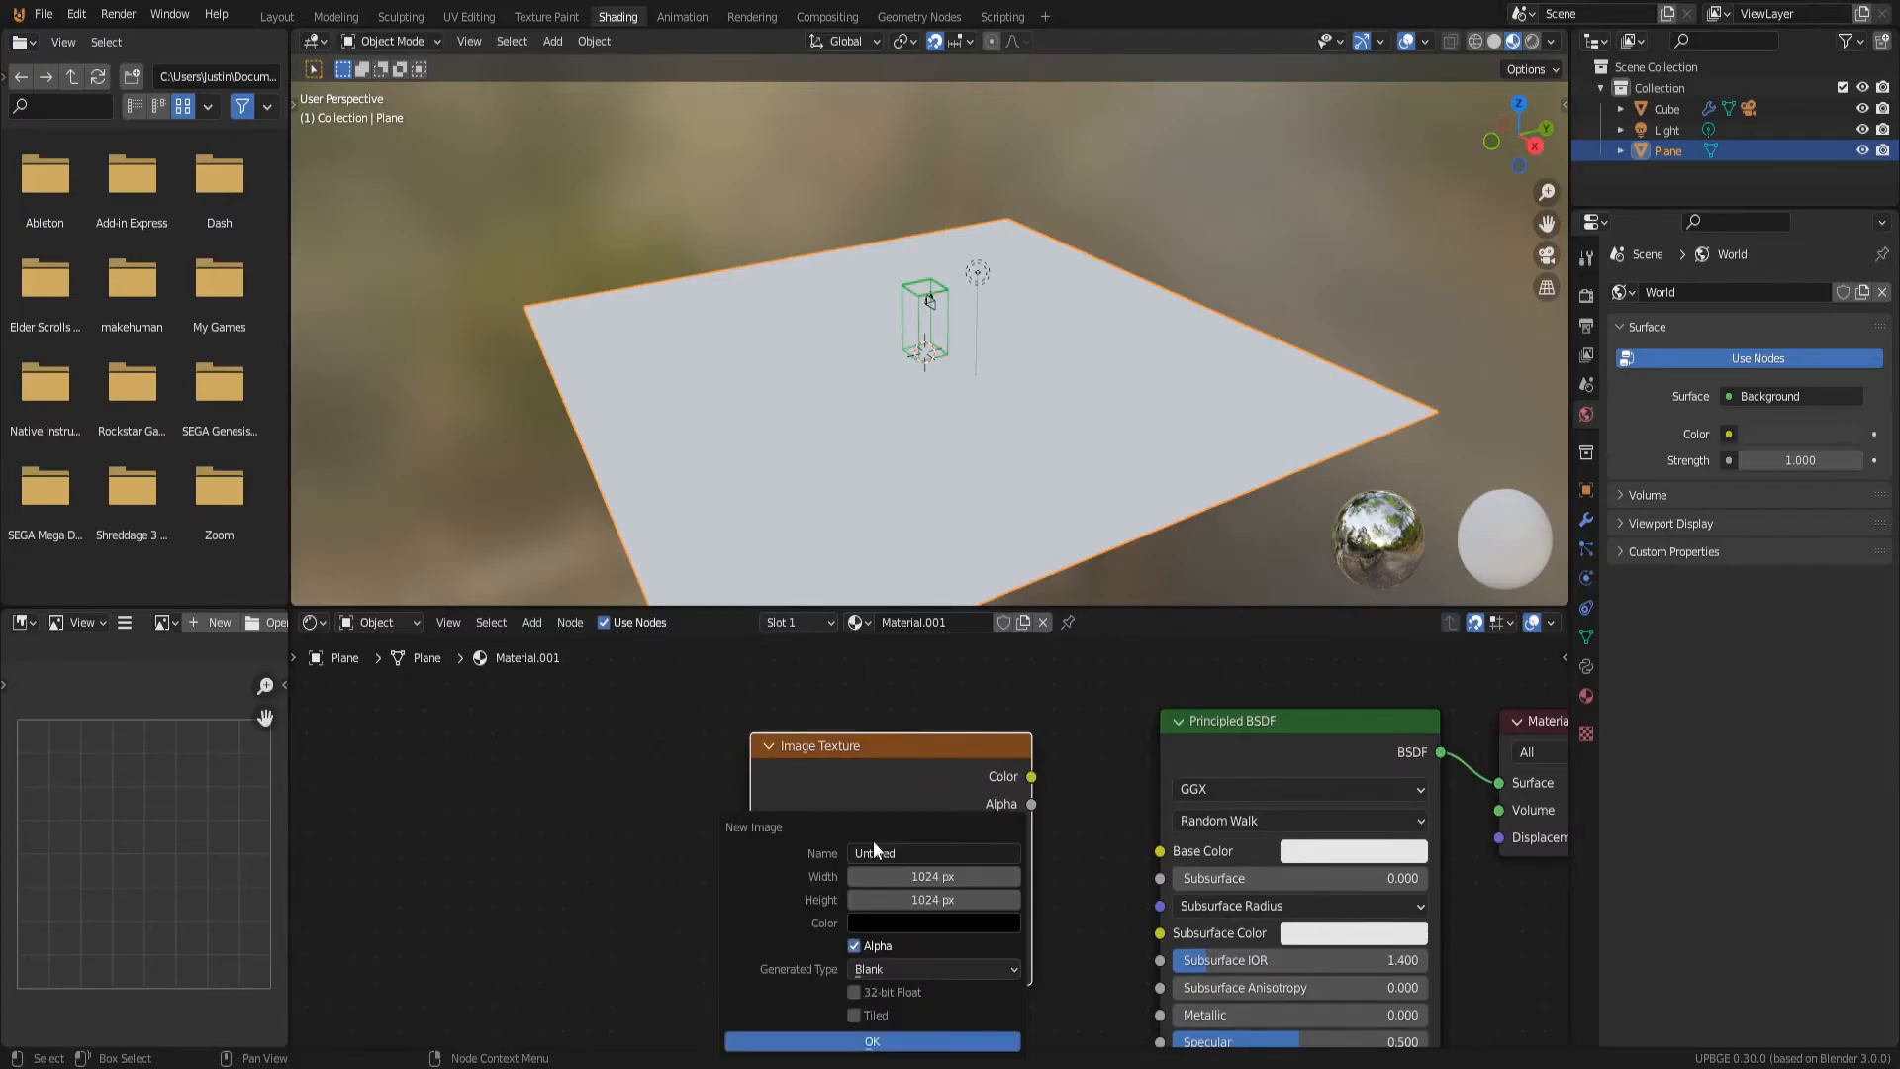
left_click(878, 971)
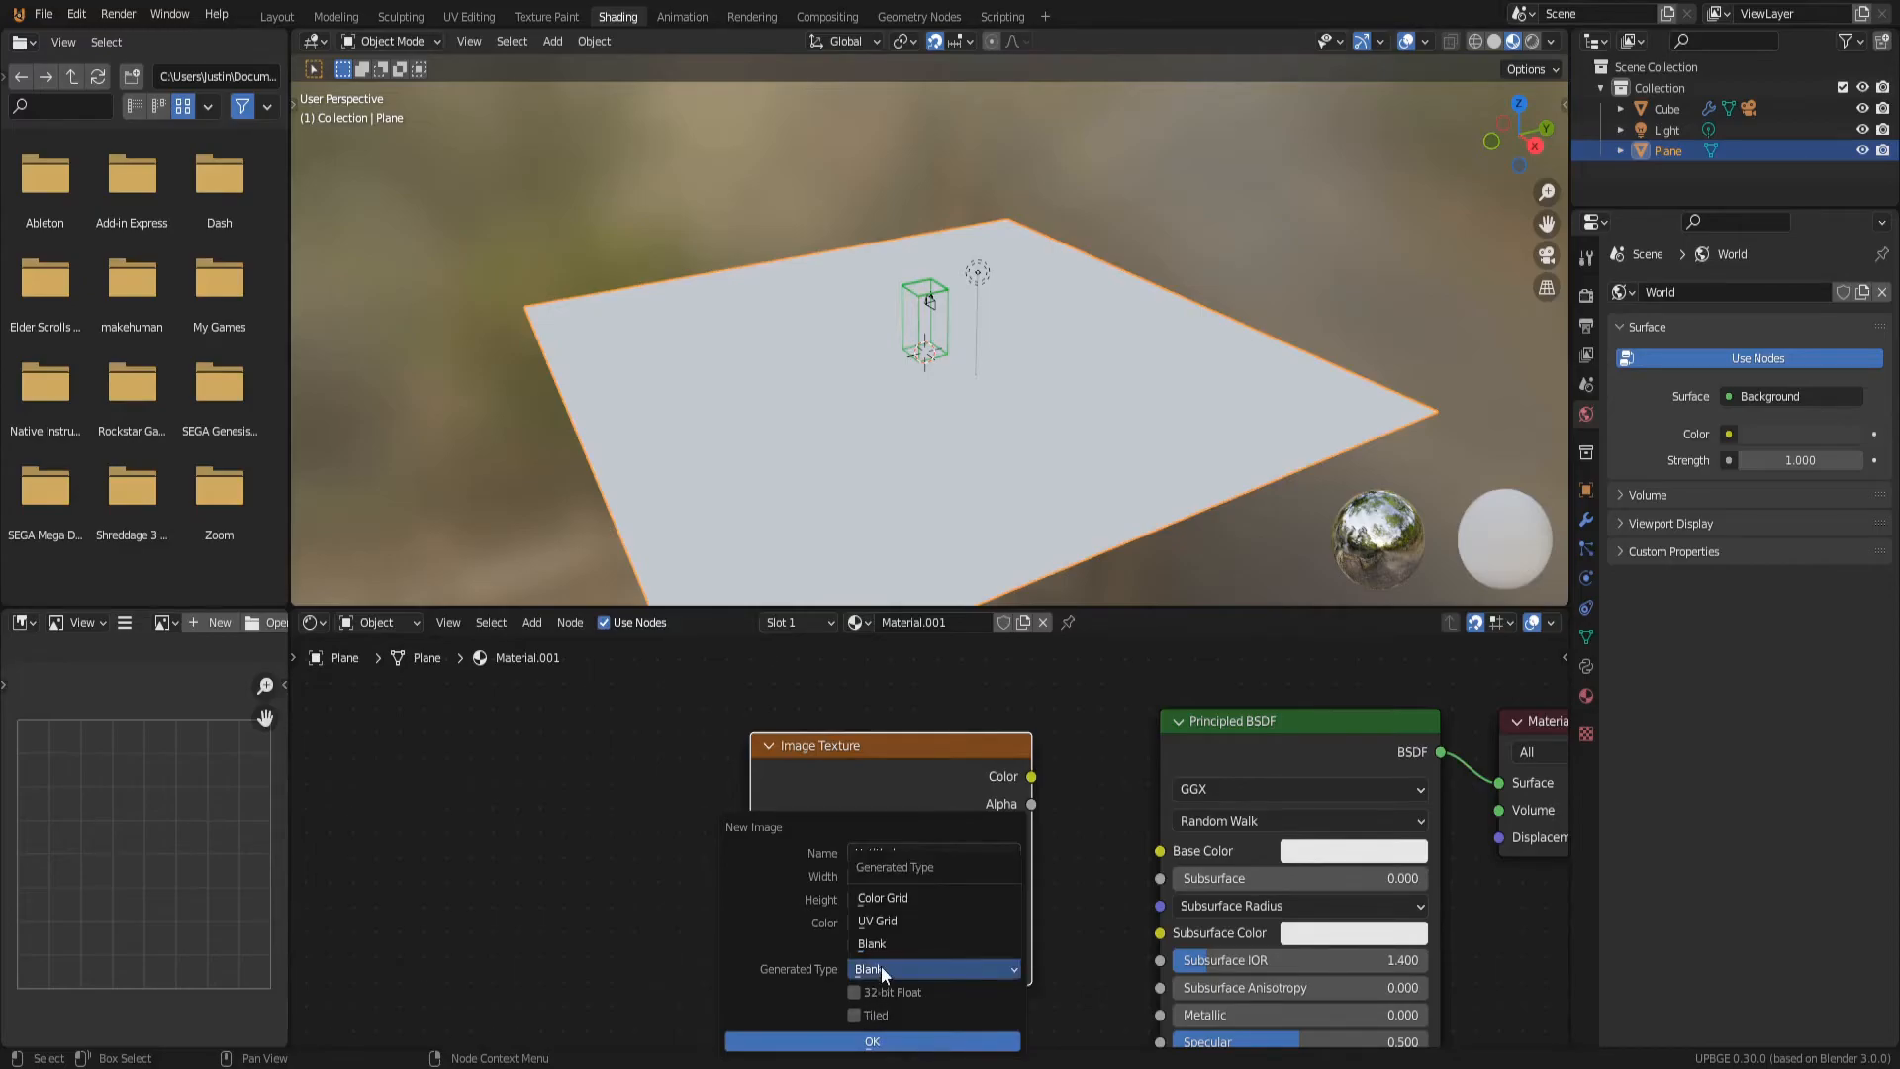
left_click(898, 898)
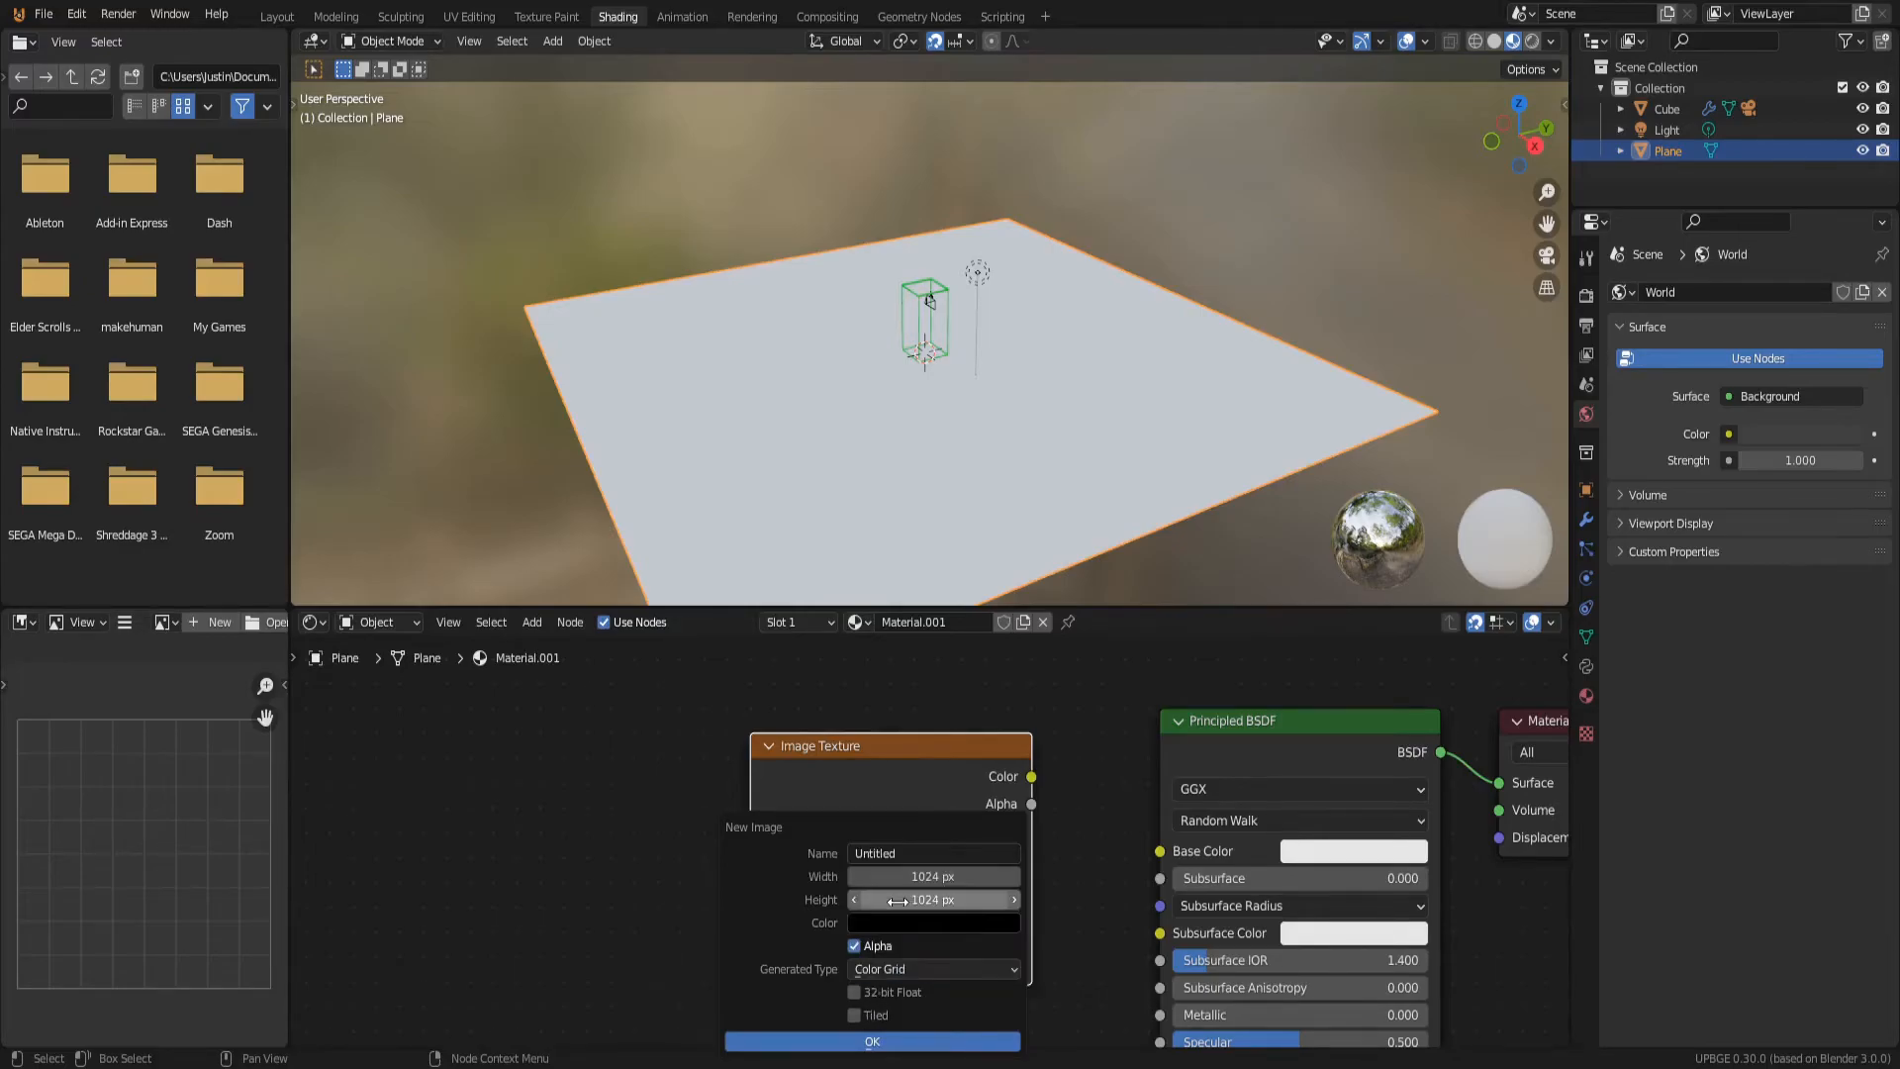
left_click(865, 1041)
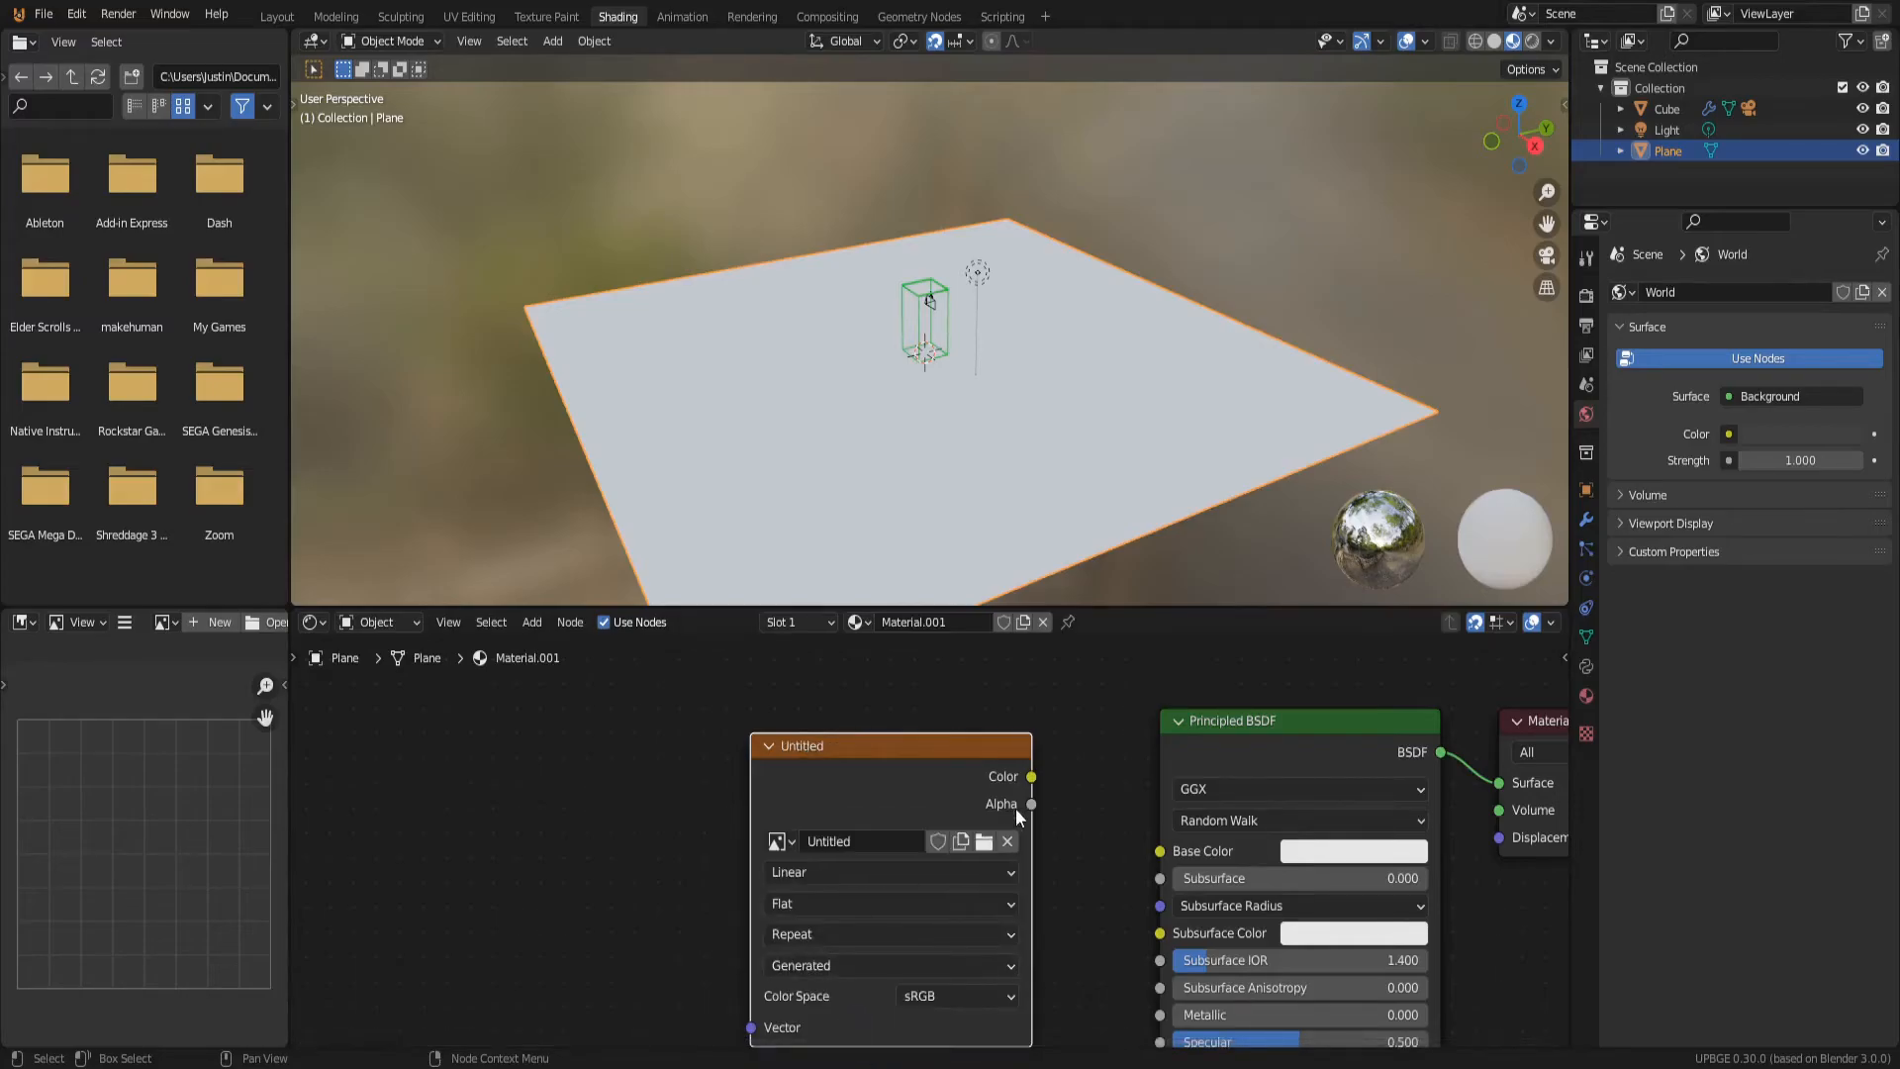
left_click_drag(1032, 779, 1153, 844)
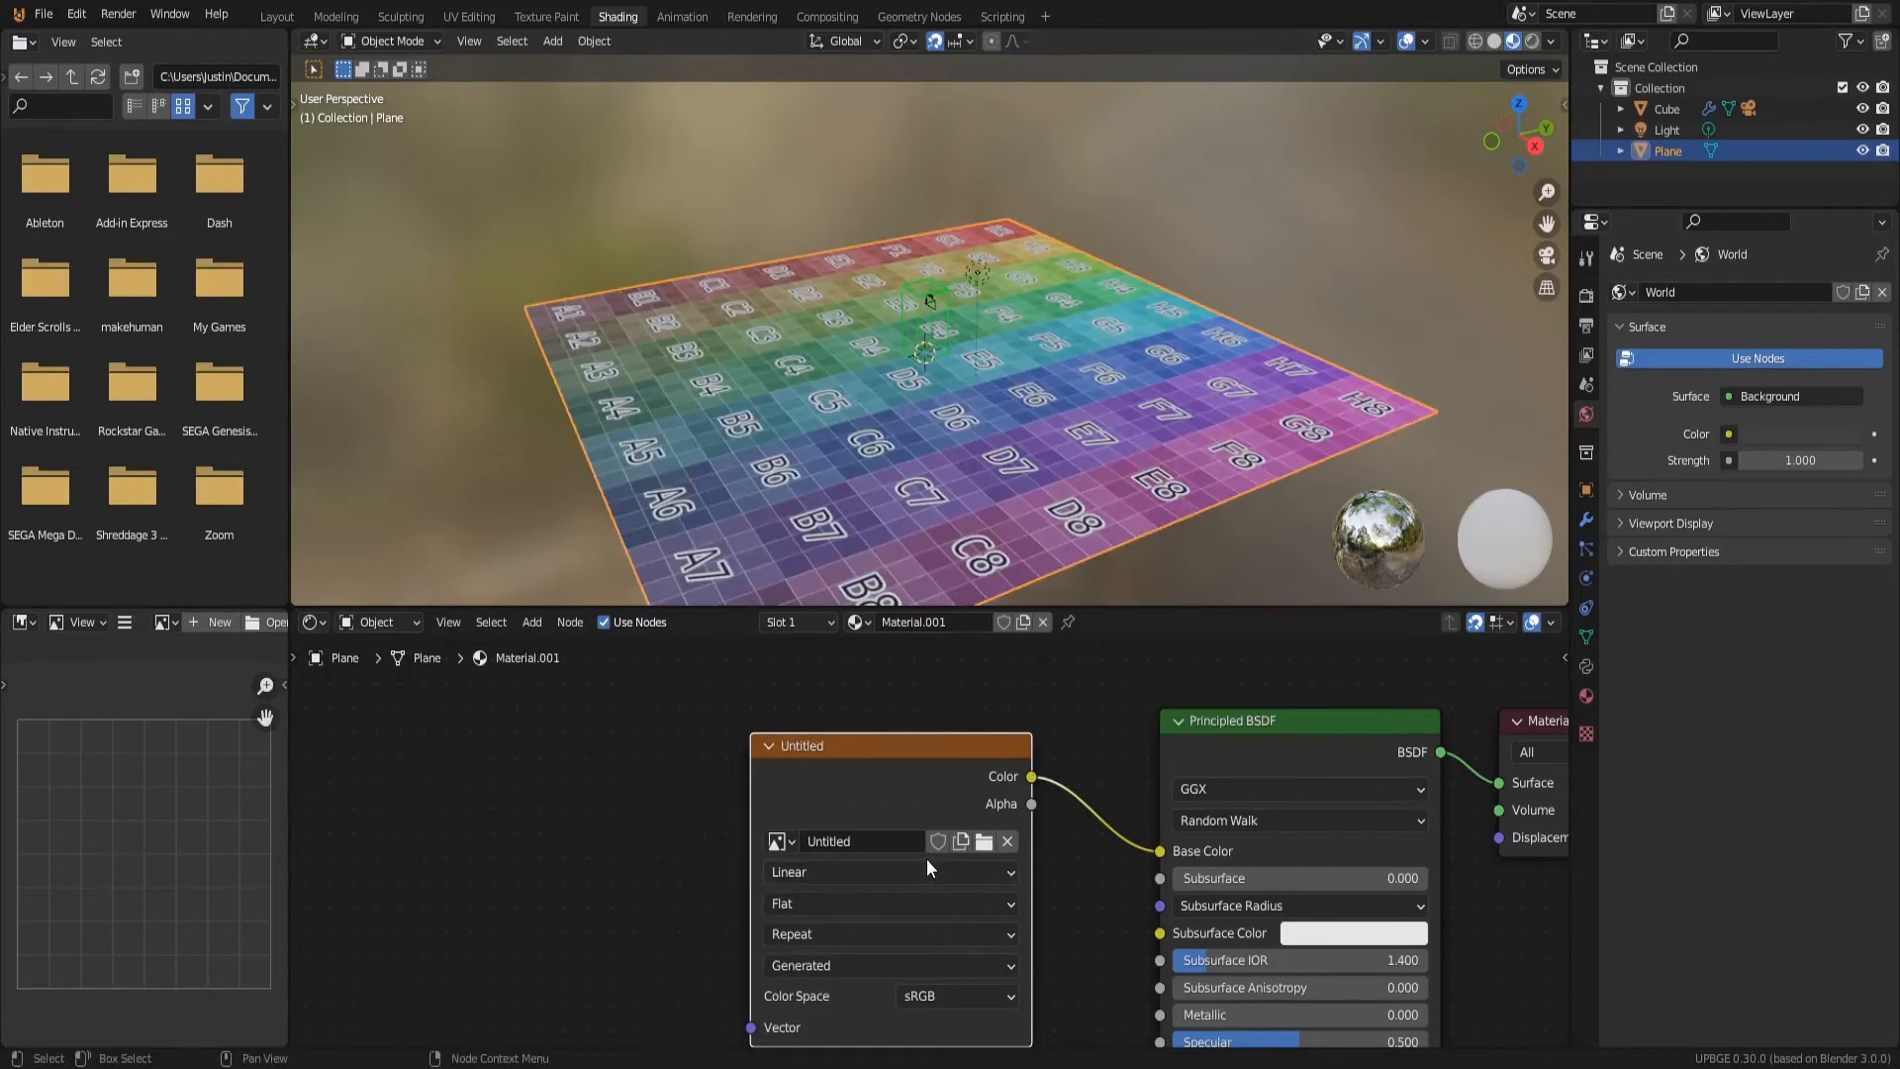
Step: Change the small image area to the UV Editor and display the Untitled grid image in it
middle_click_drag(697, 849, 862, 841)
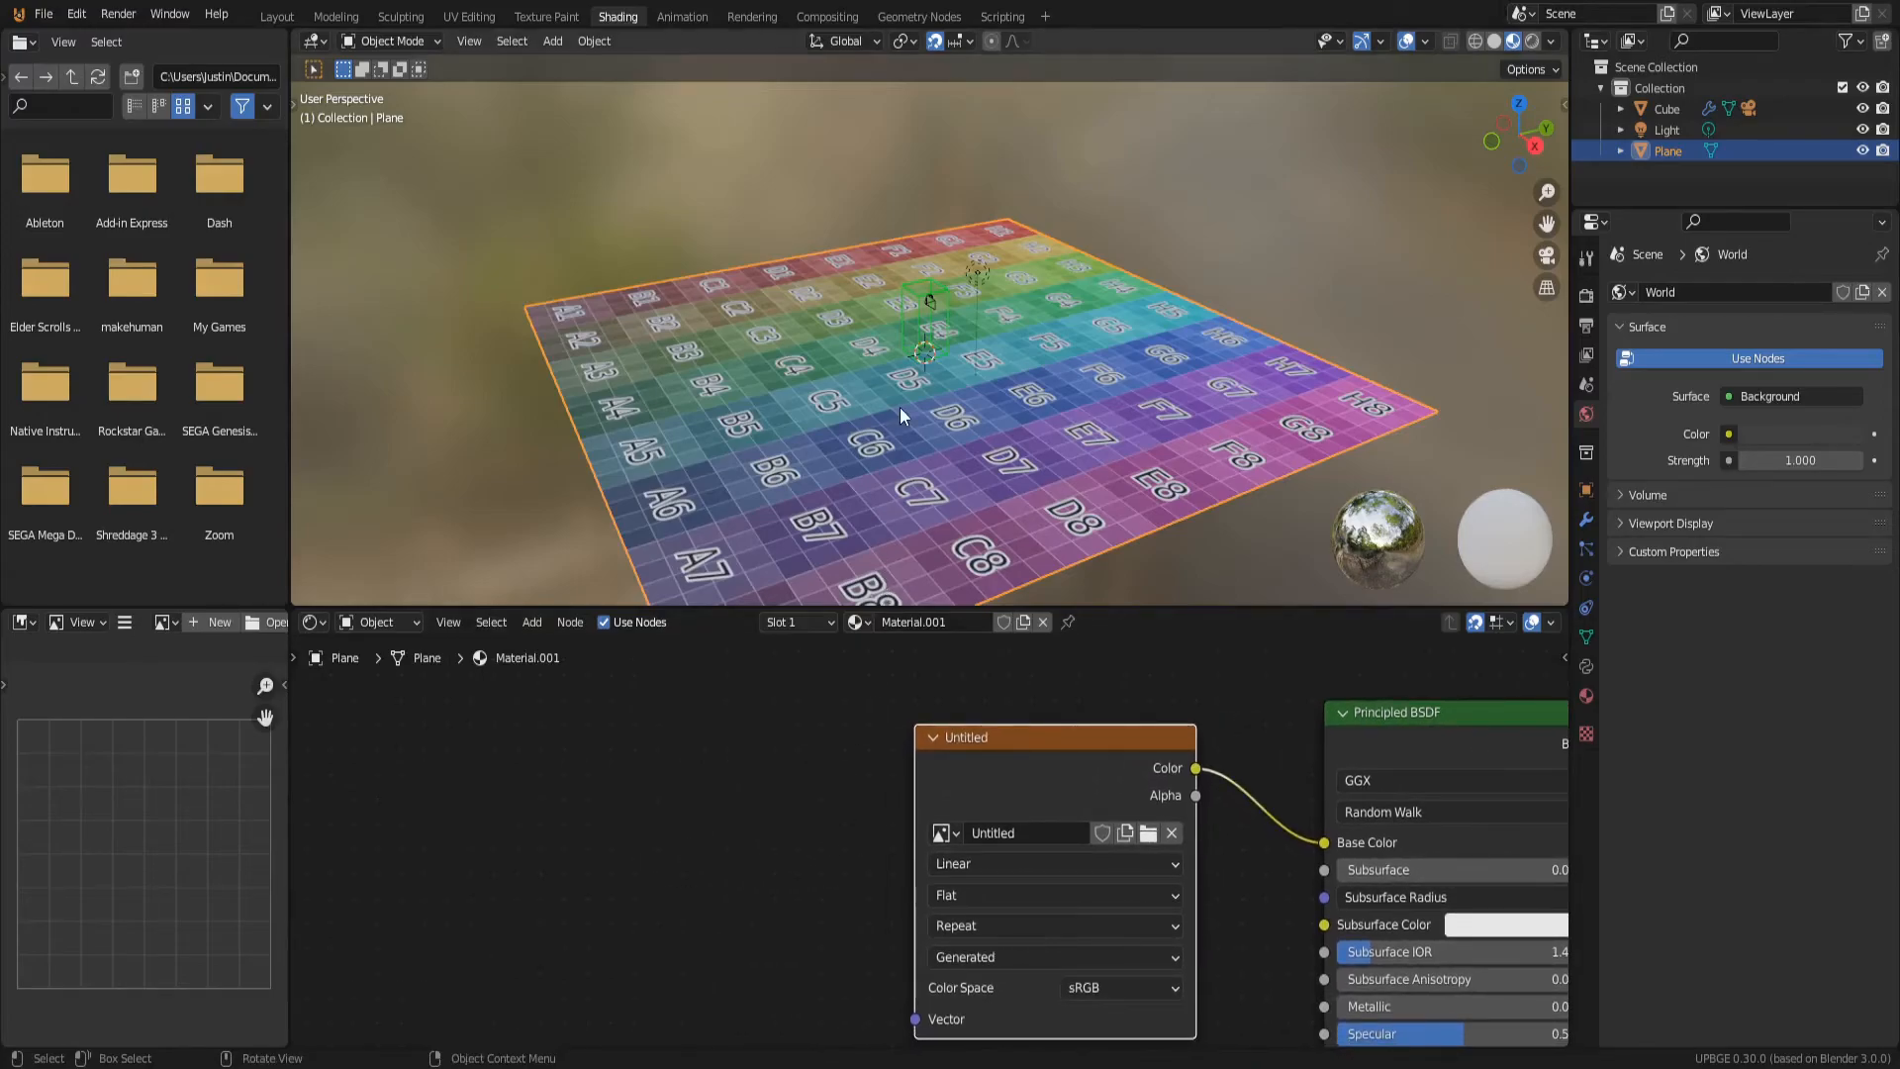
left_click(127, 624)
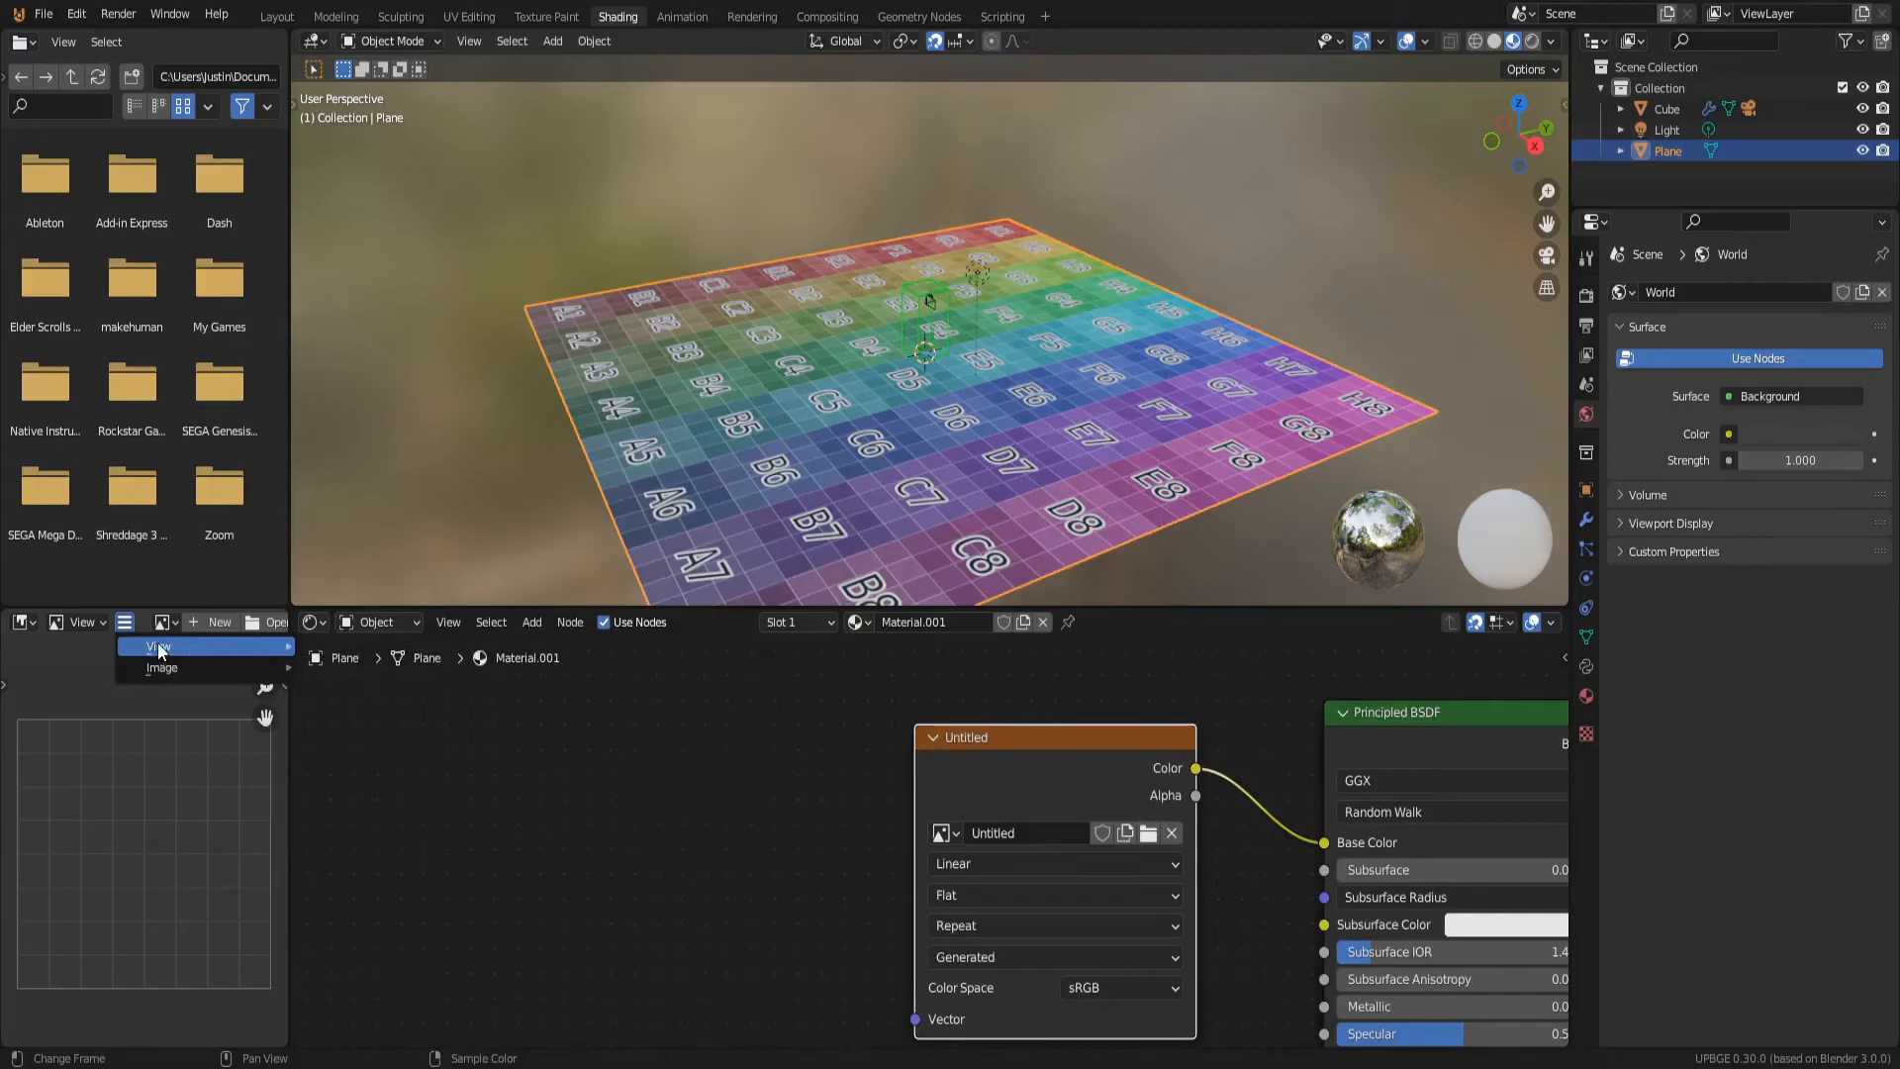
mouse_move(75, 628)
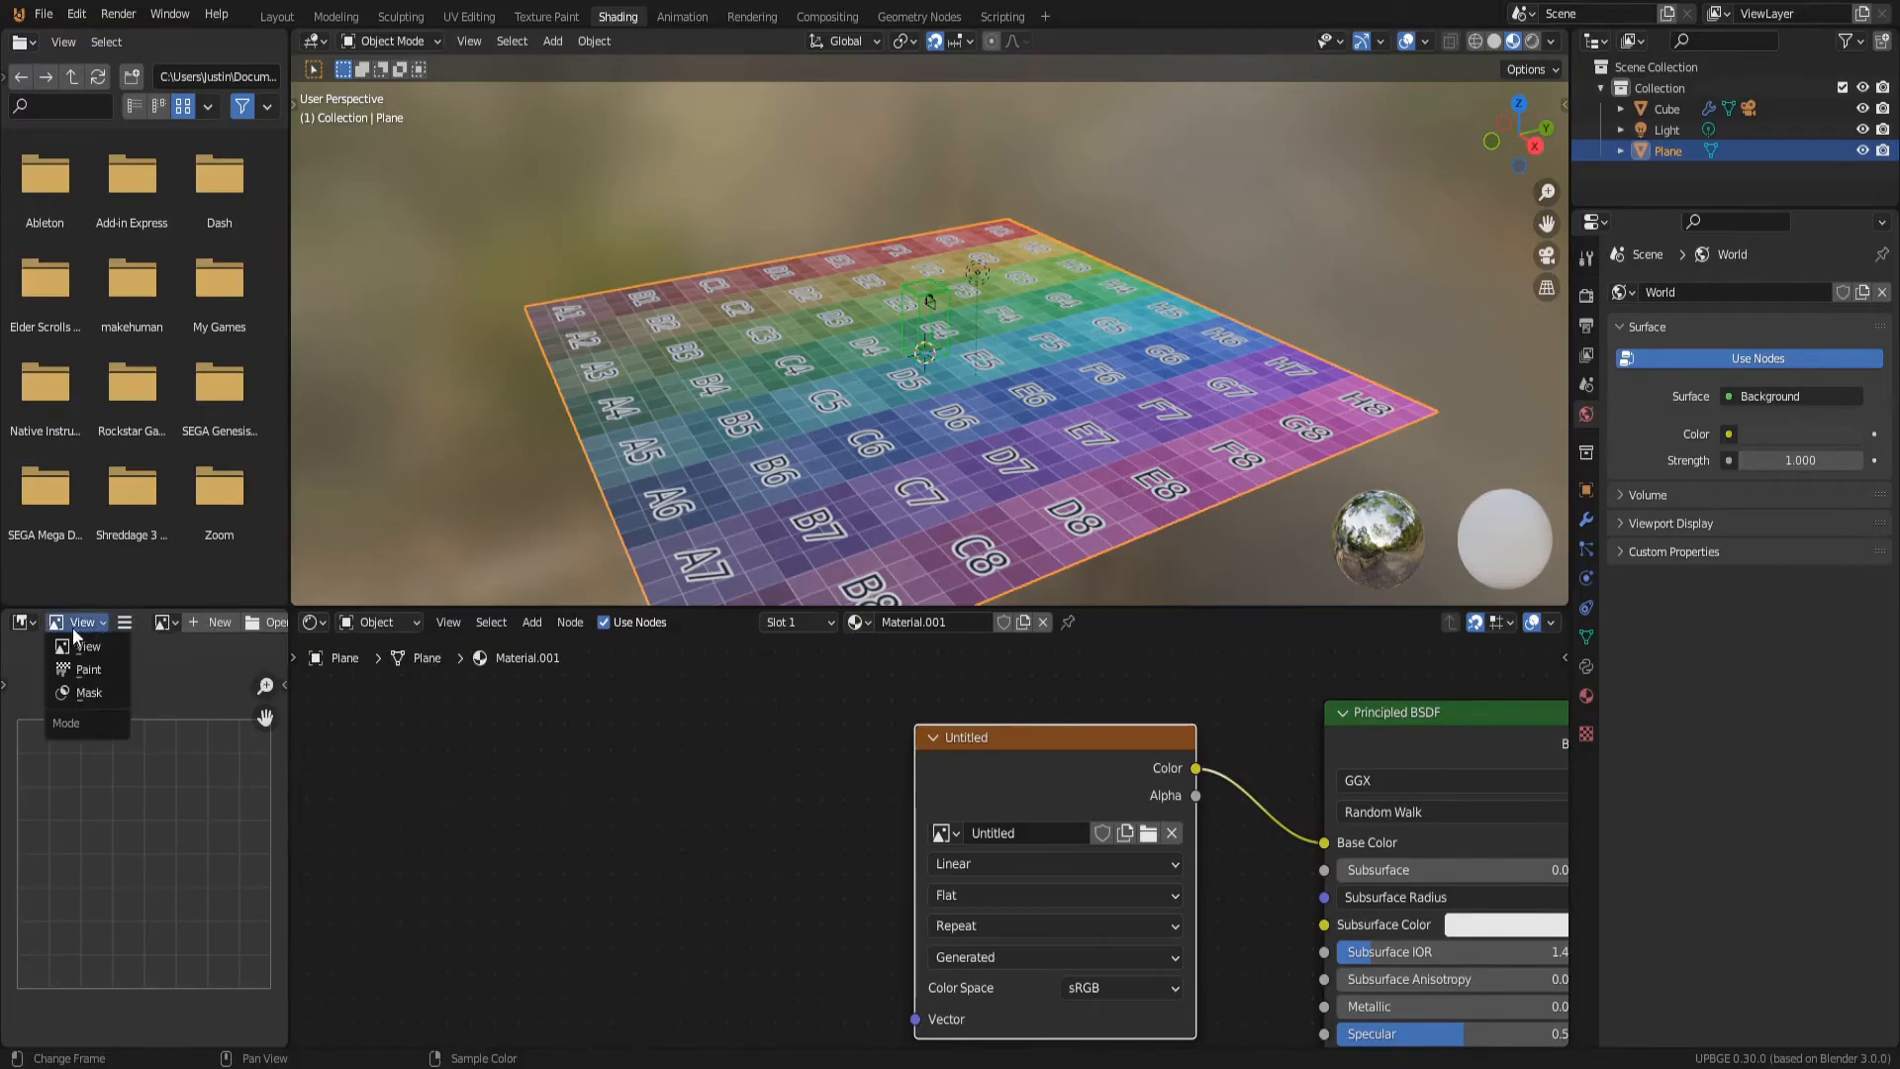
mouse_move(143, 668)
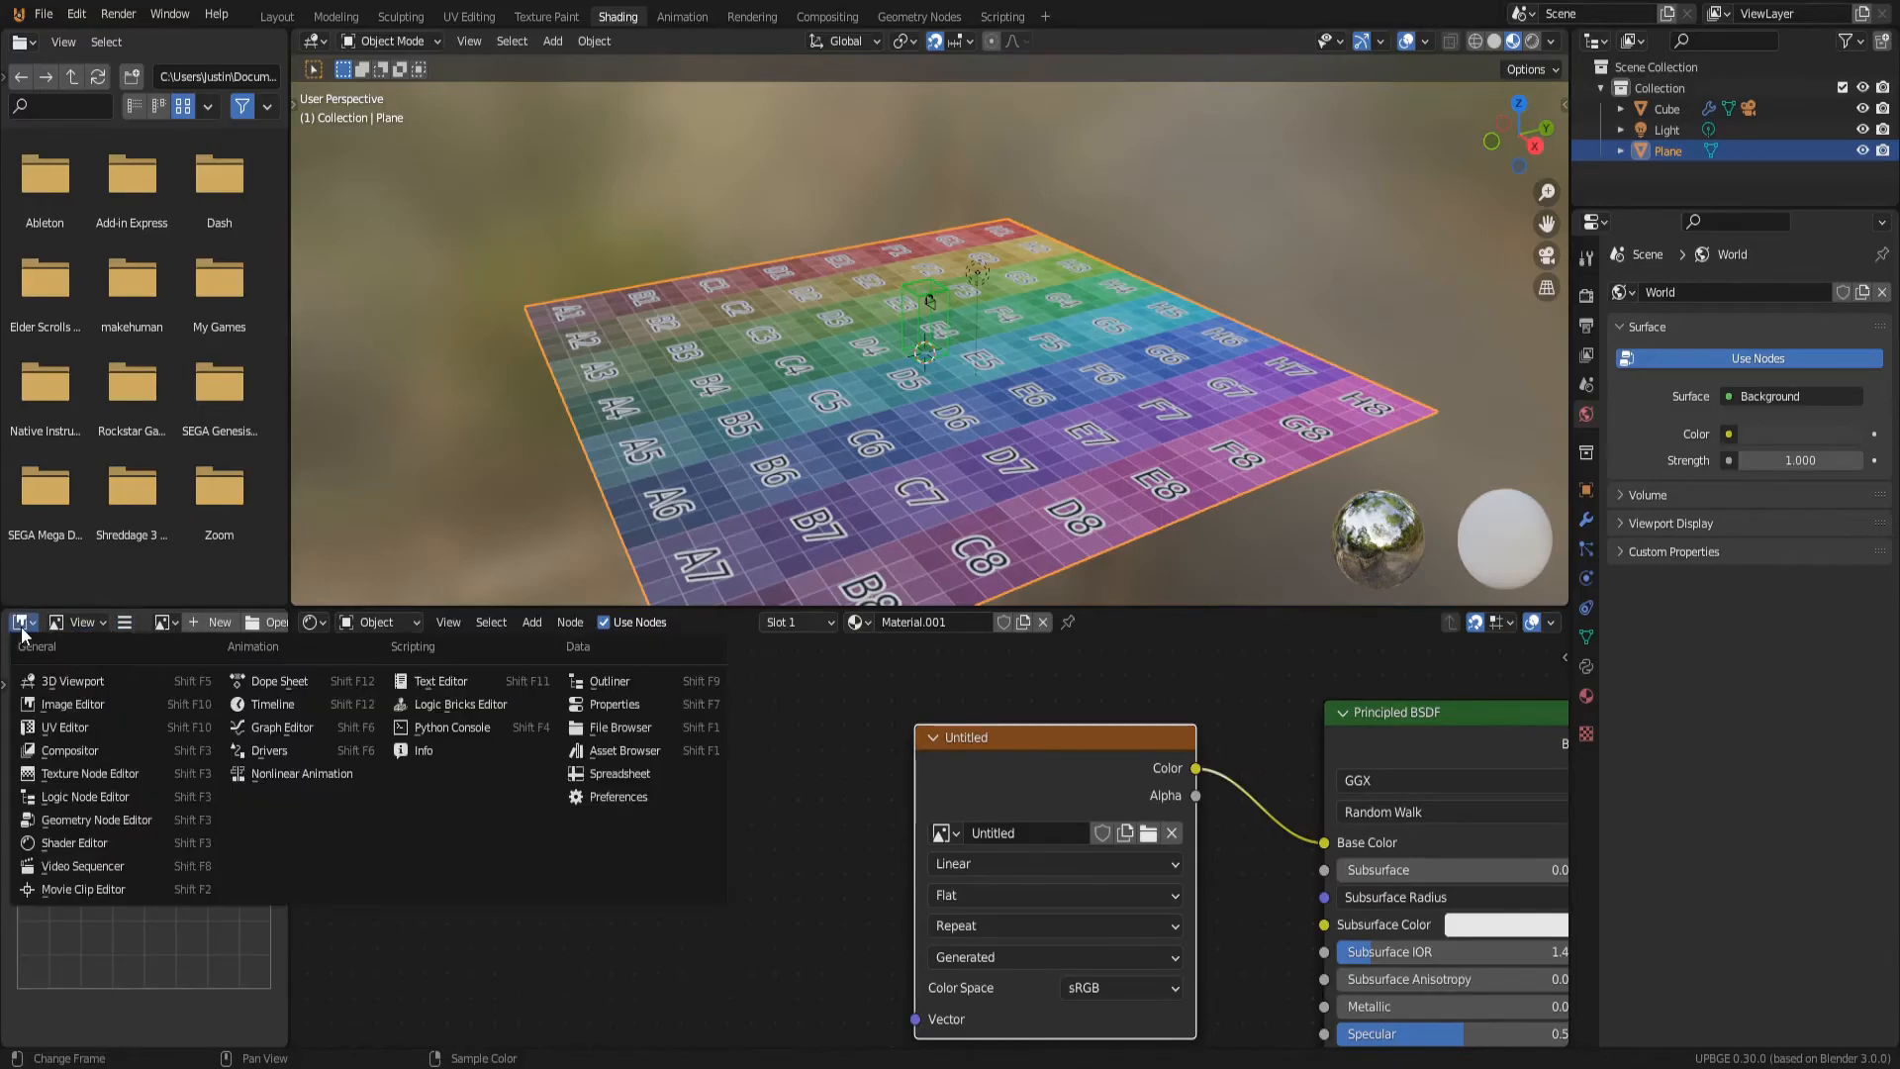
left_click(91, 733)
left_click(93, 620)
left_click(136, 673)
Step: Save the Untitled color grid image to a file
left_click(59, 623)
mouse_move(92, 673)
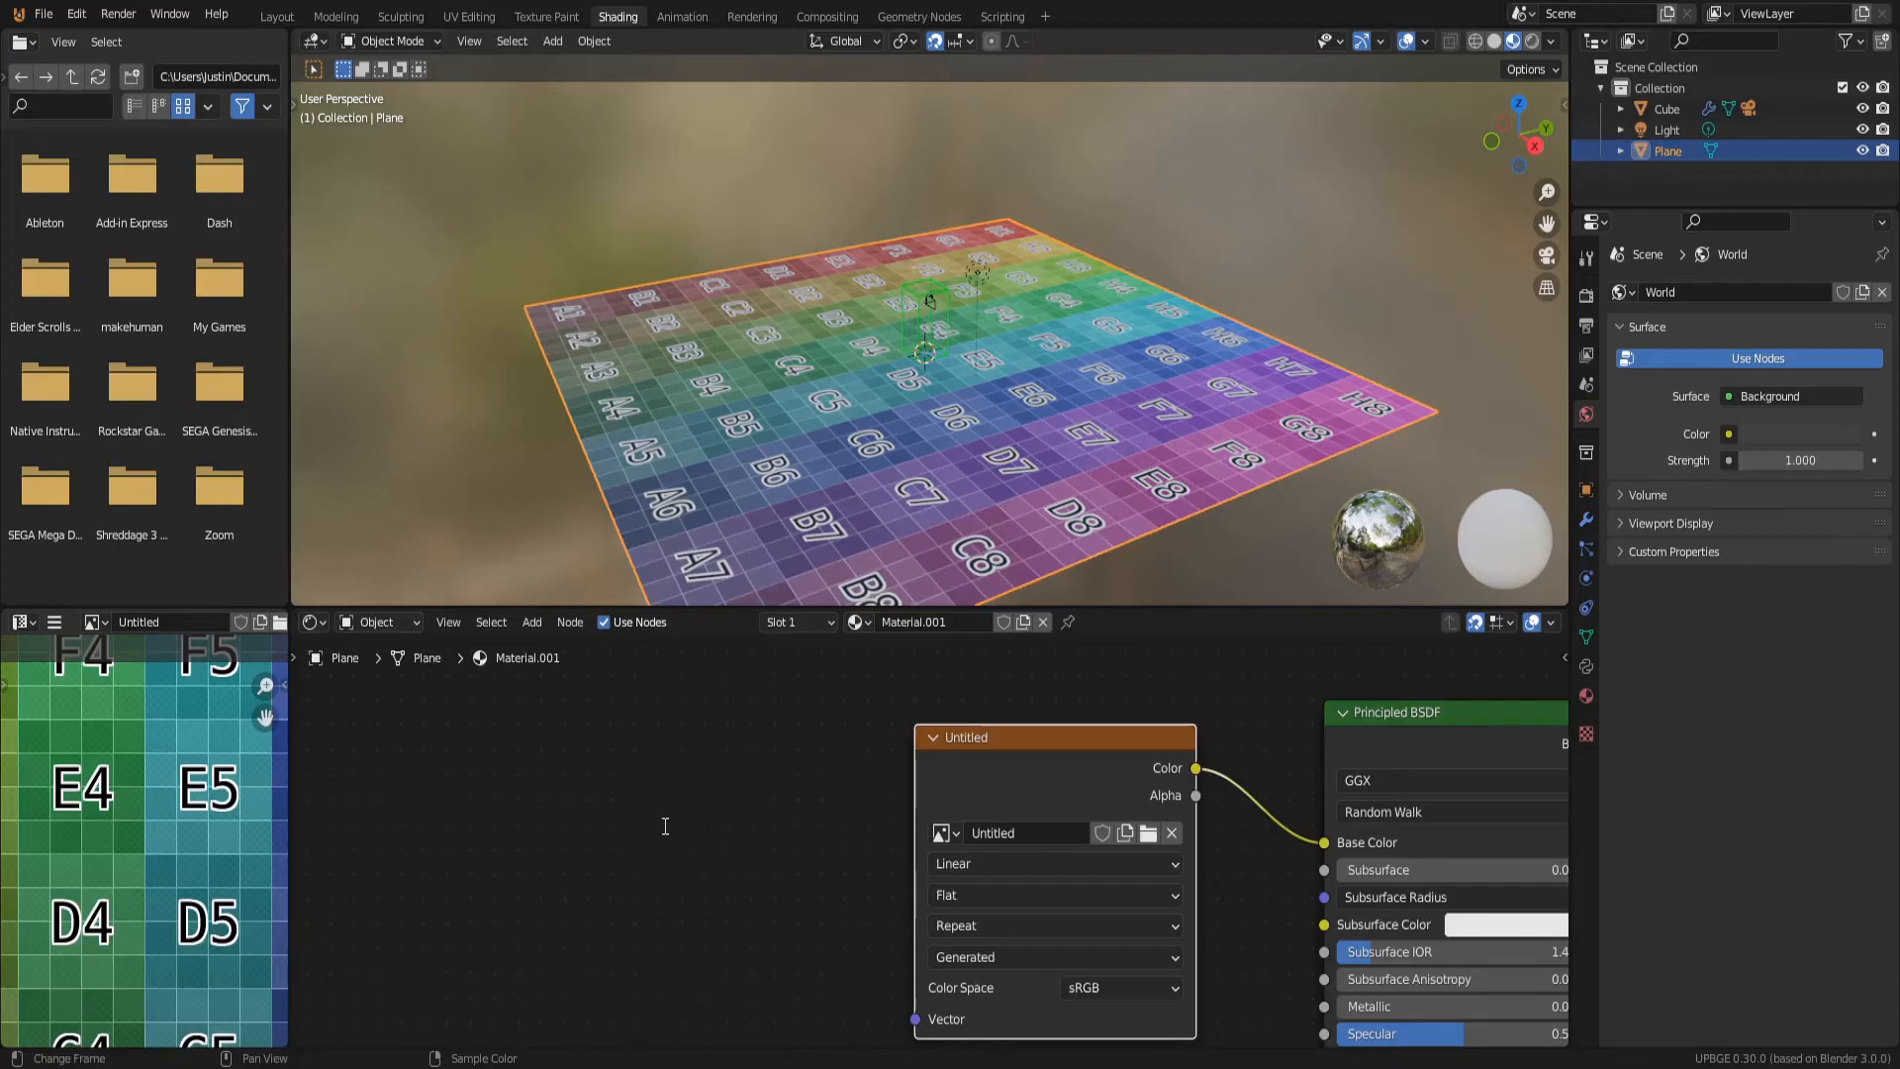
double_click(1029, 832)
left_click(1077, 773)
Step: Run the game from the camera view and walk the character around the color-grid floor while looking in different directions, ending the test
middle_click_drag(1011, 436, 1072, 474)
key("KP_0")
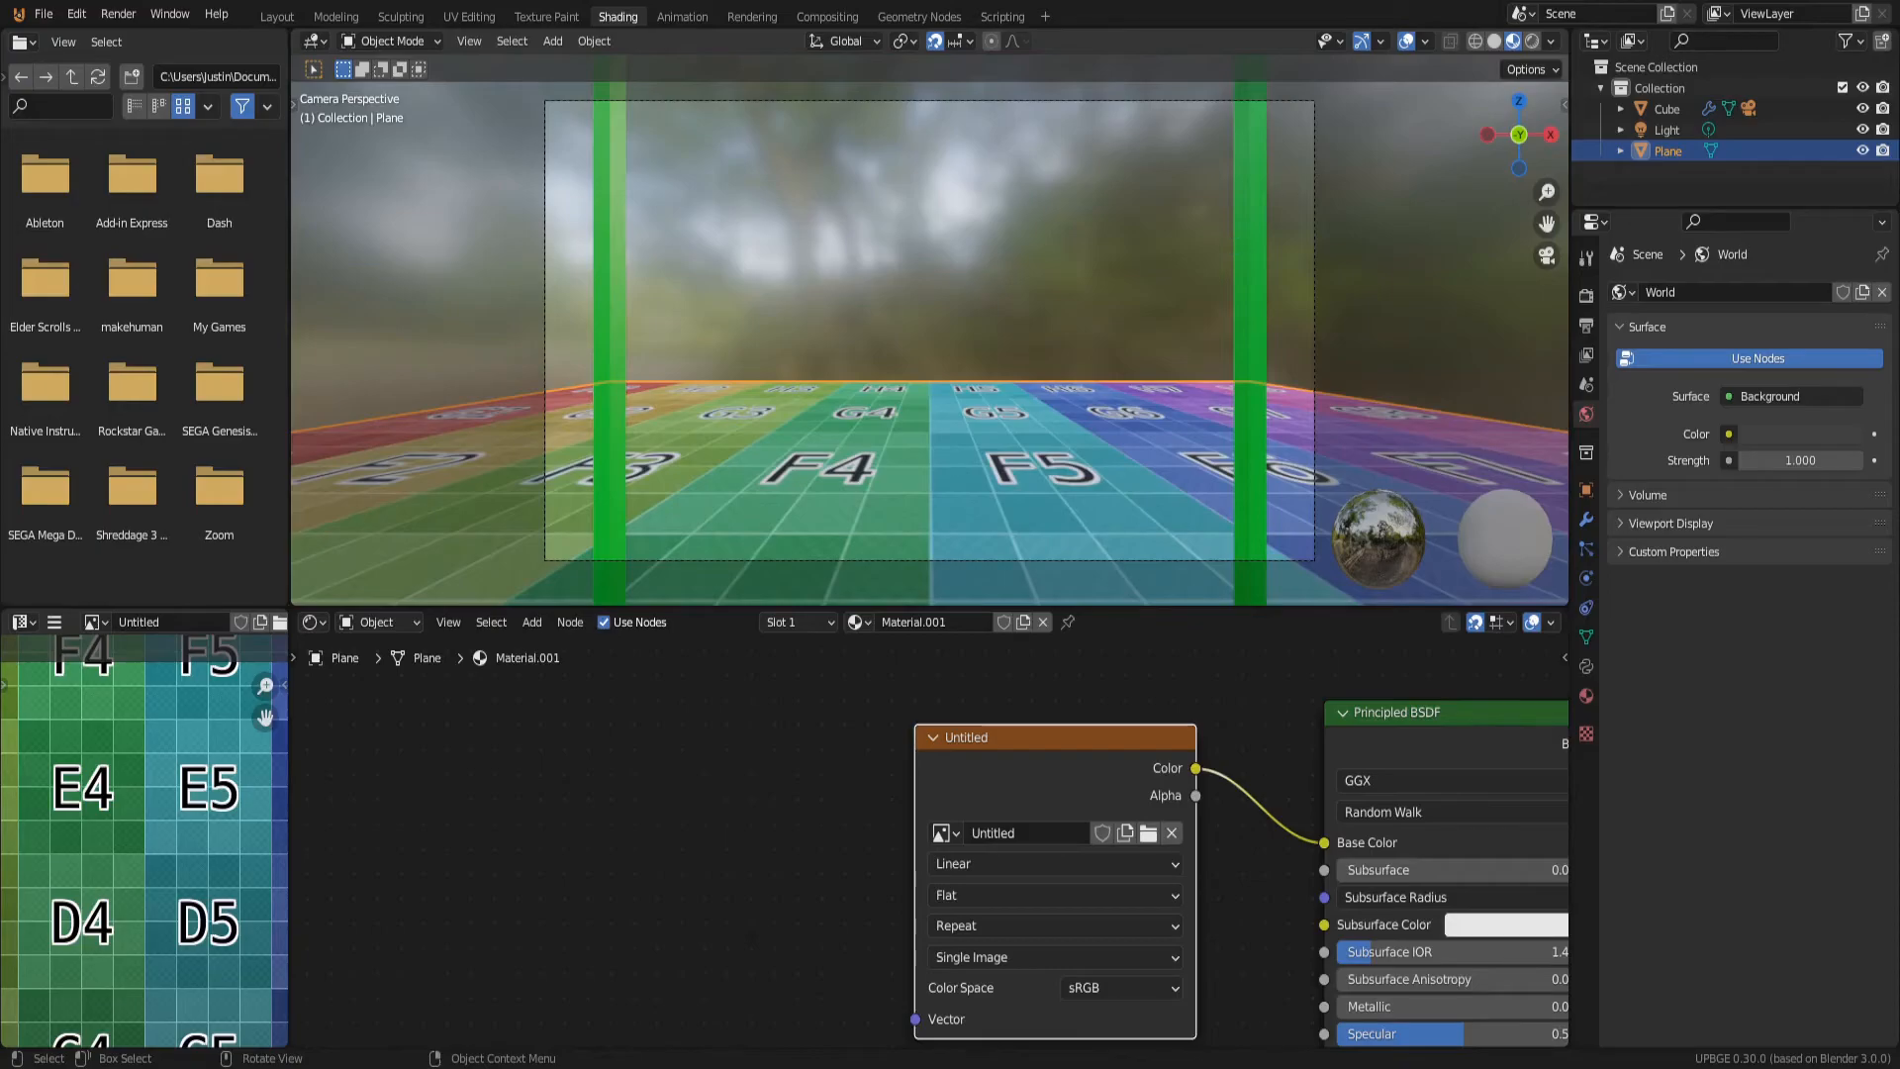
key("p")
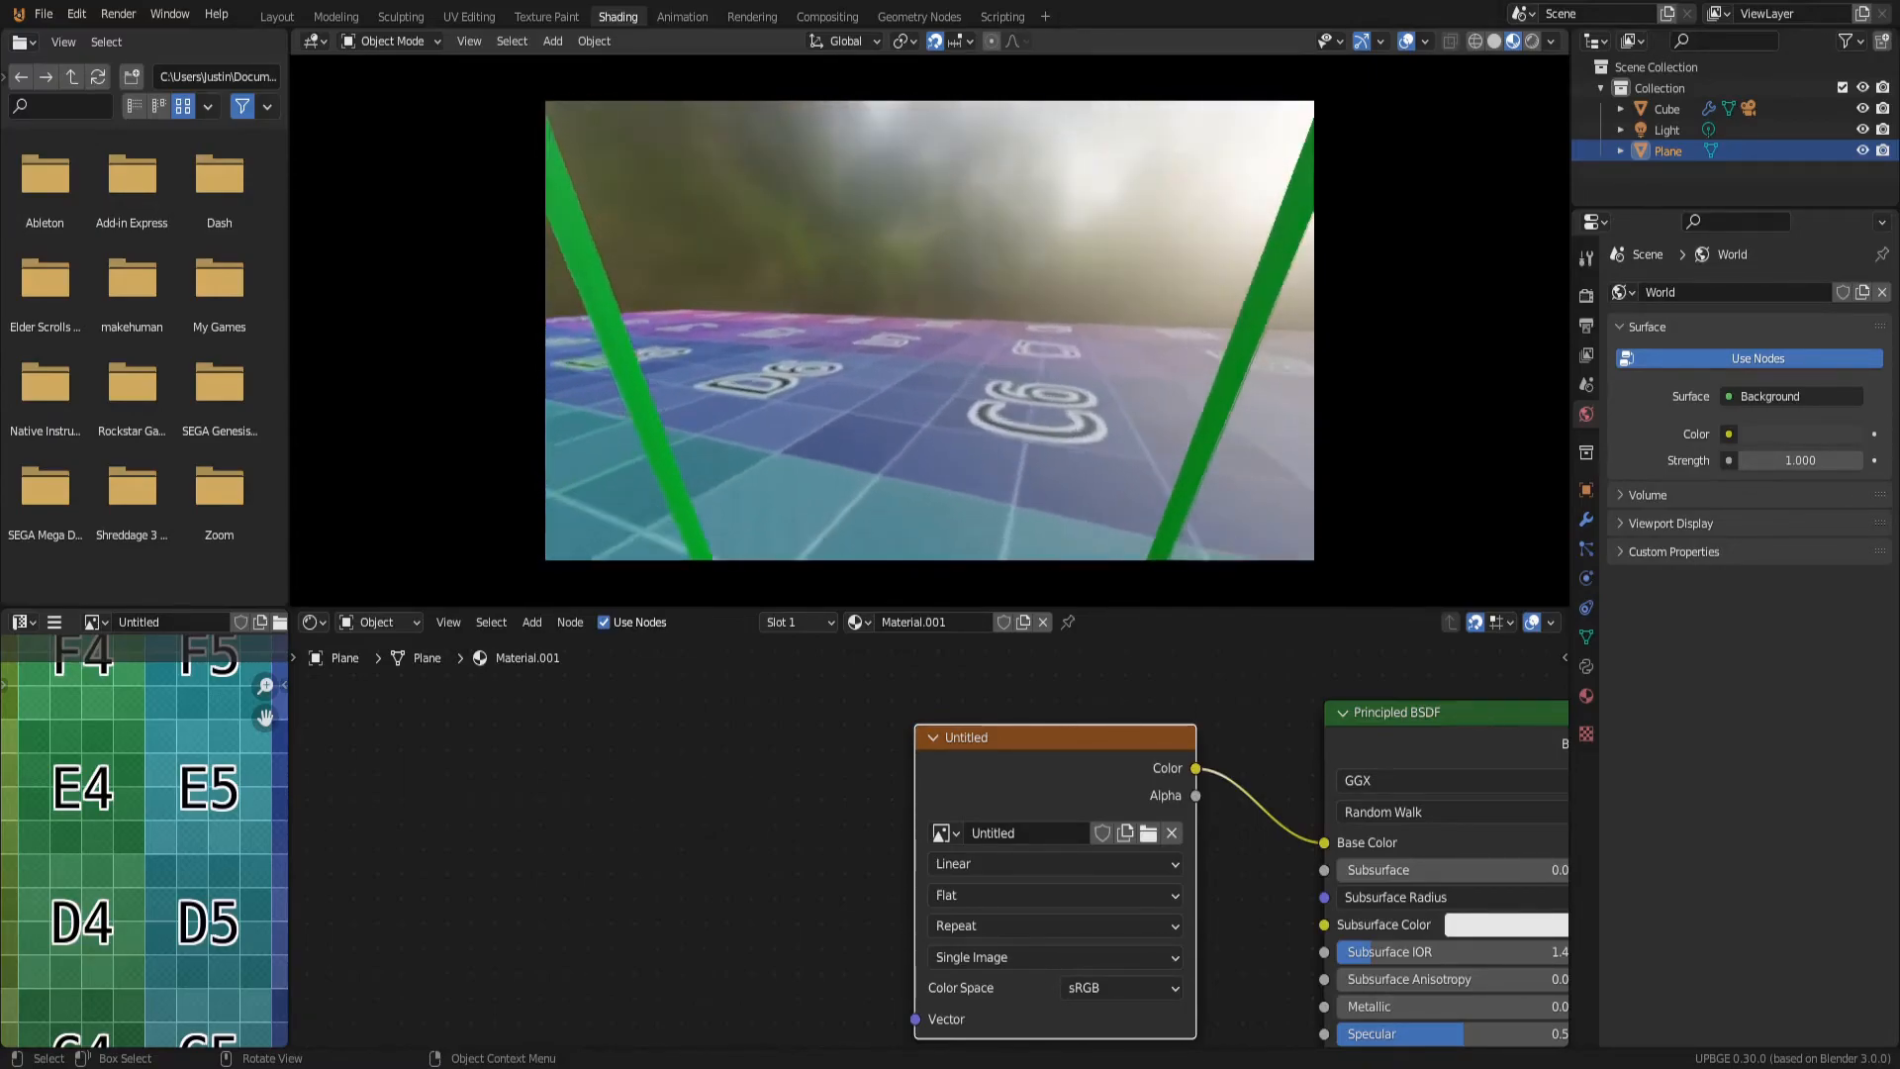
key("w")
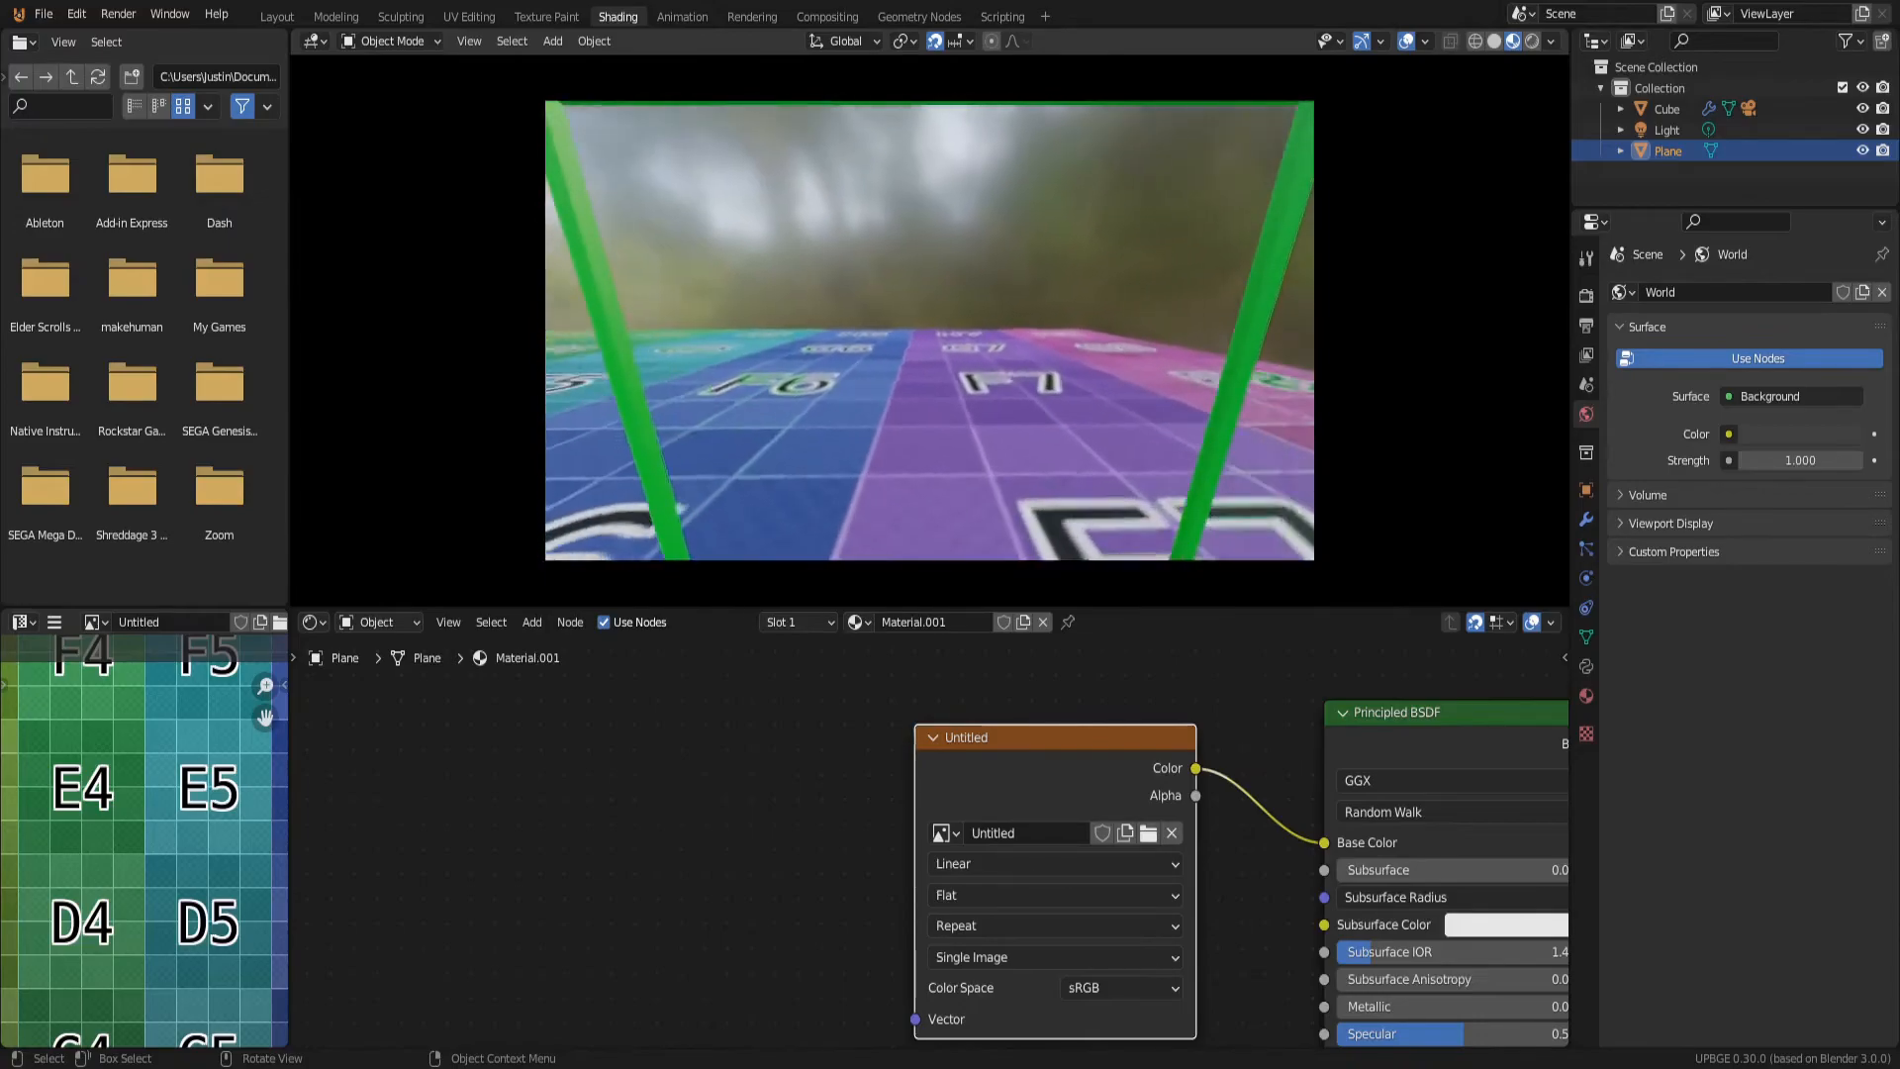
key("w")
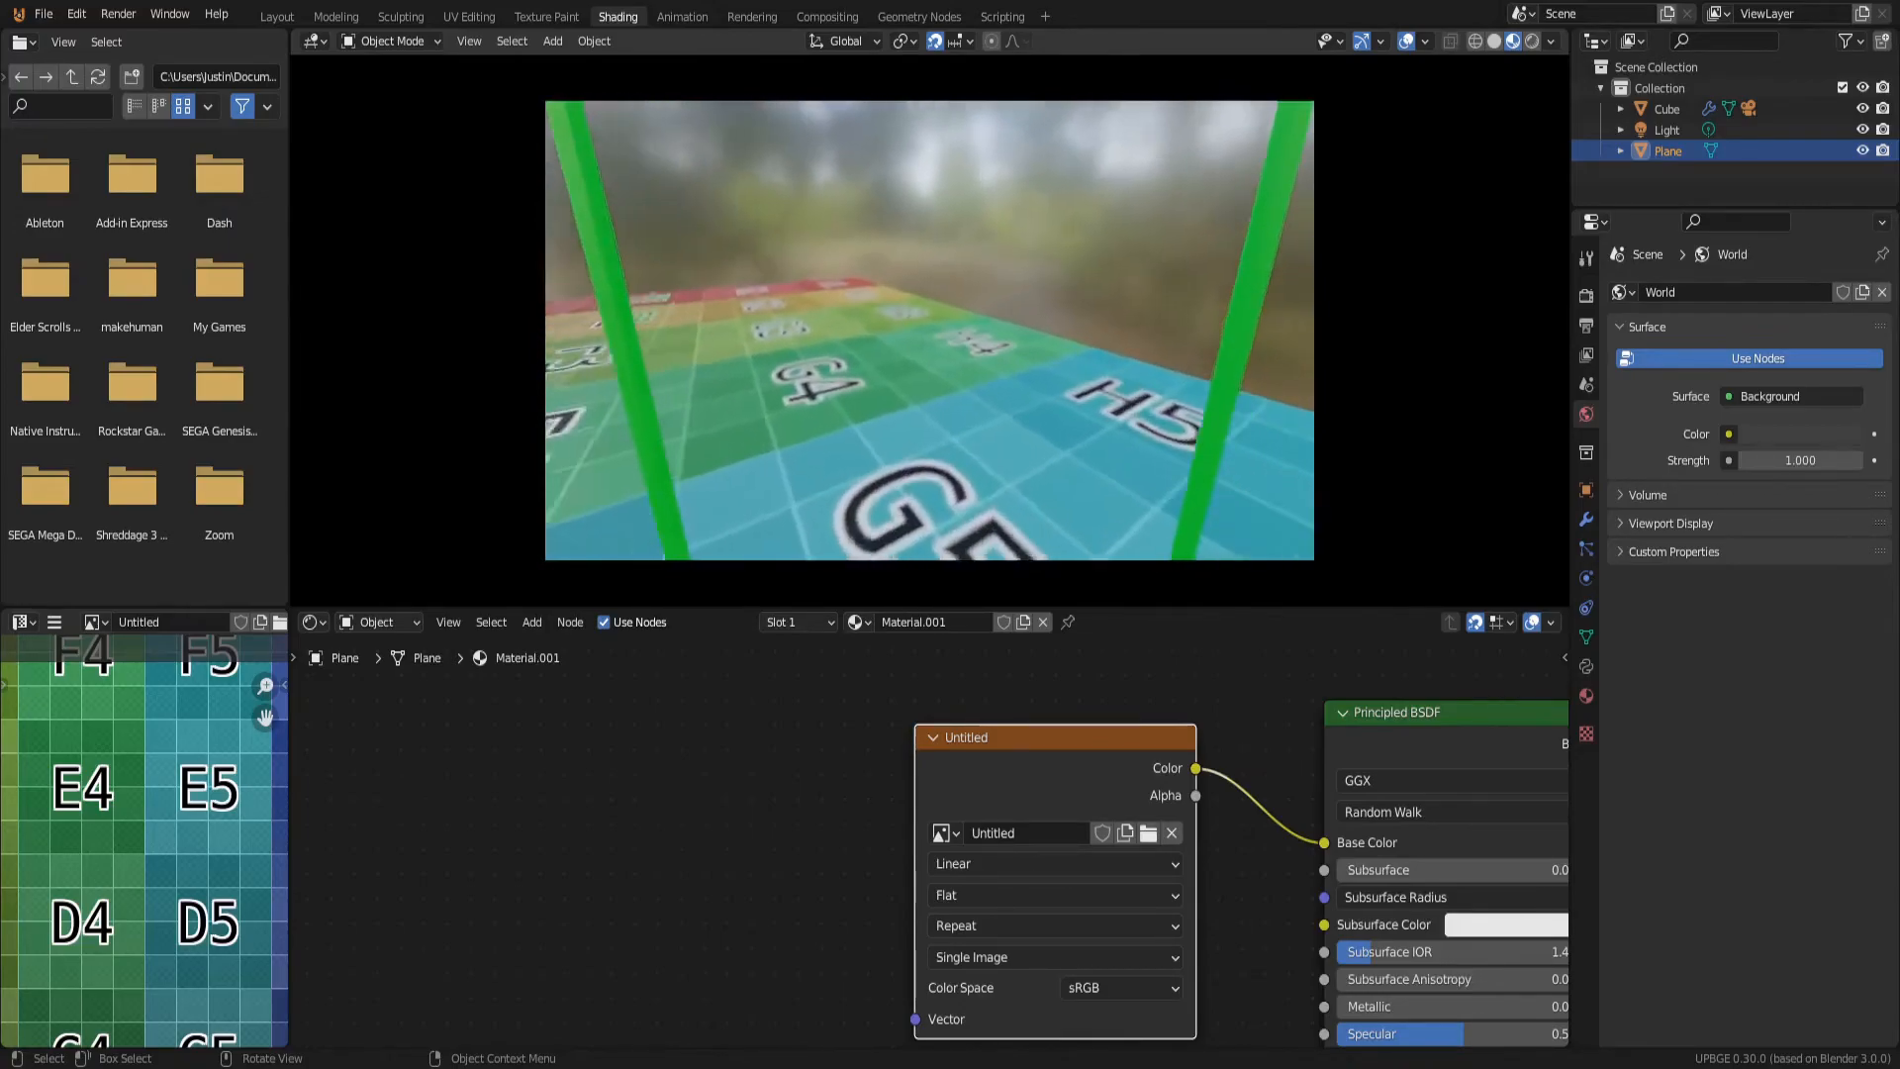
key("w")
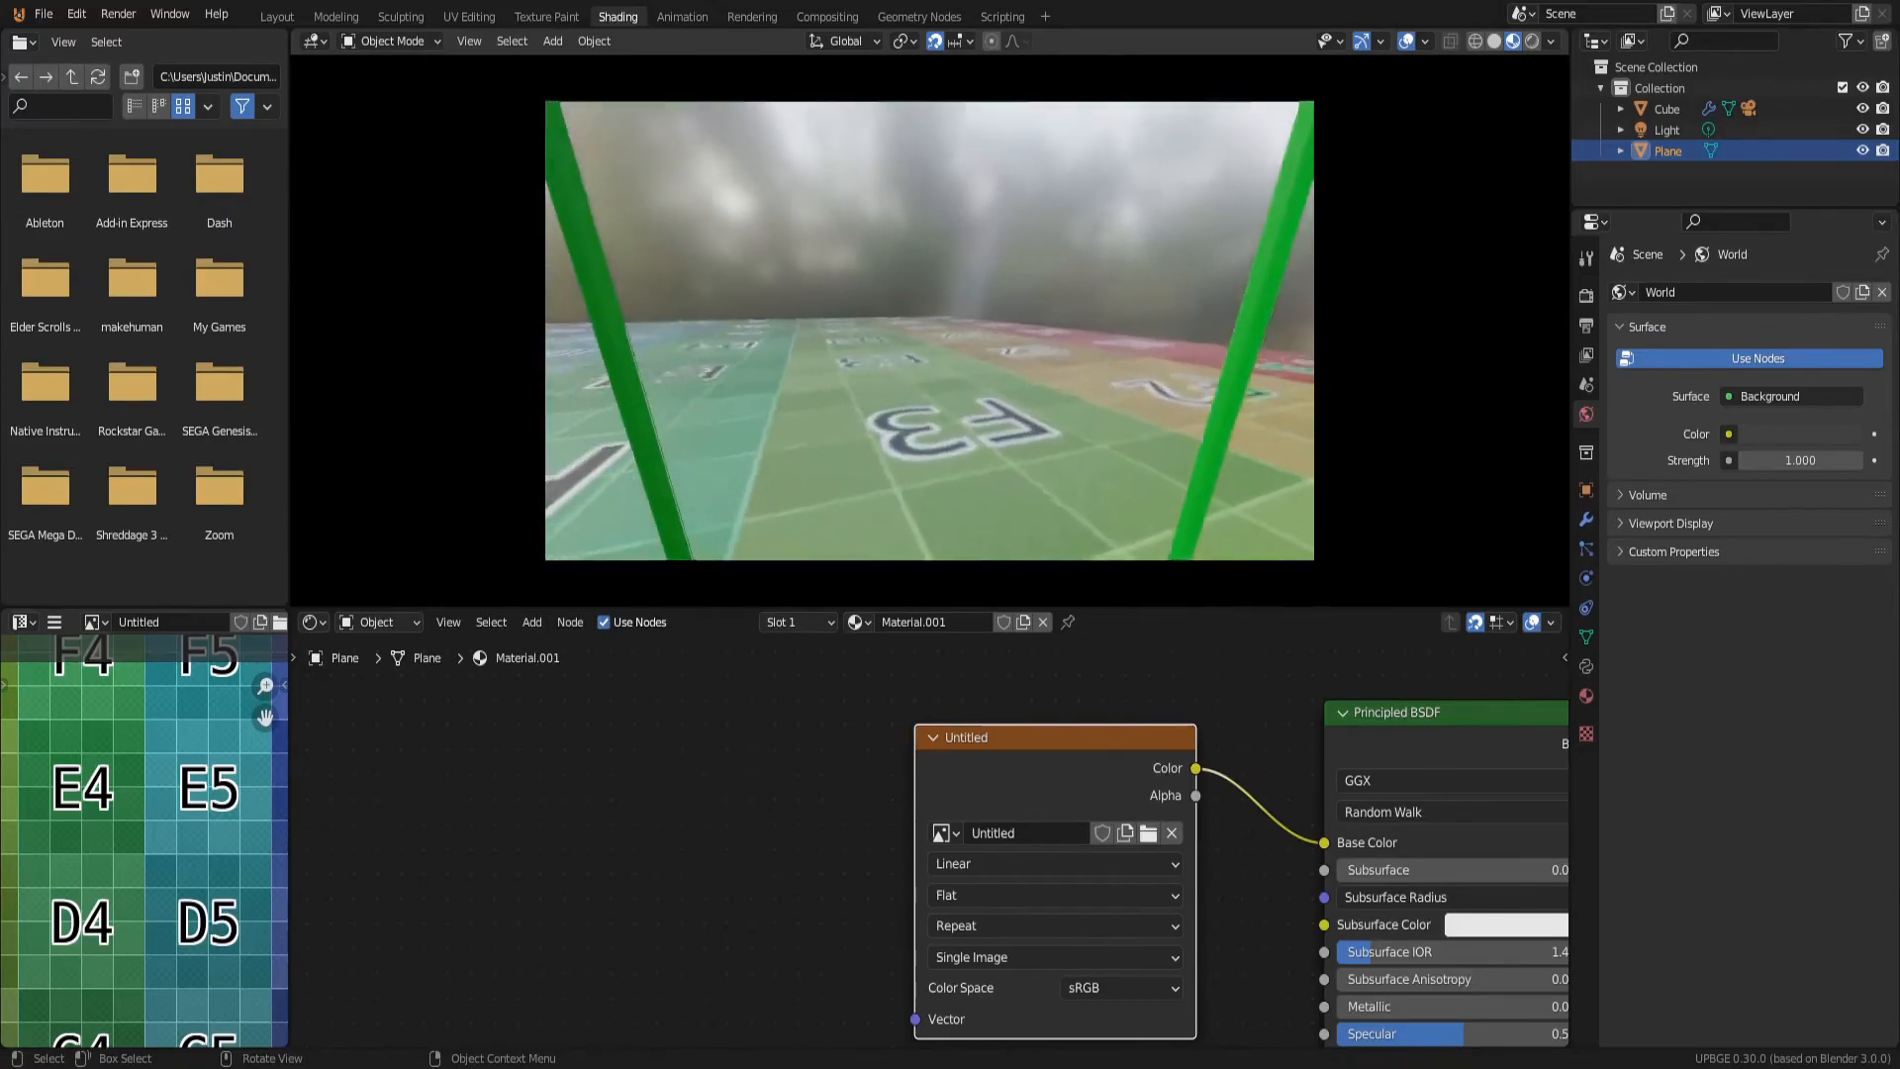
key("w")
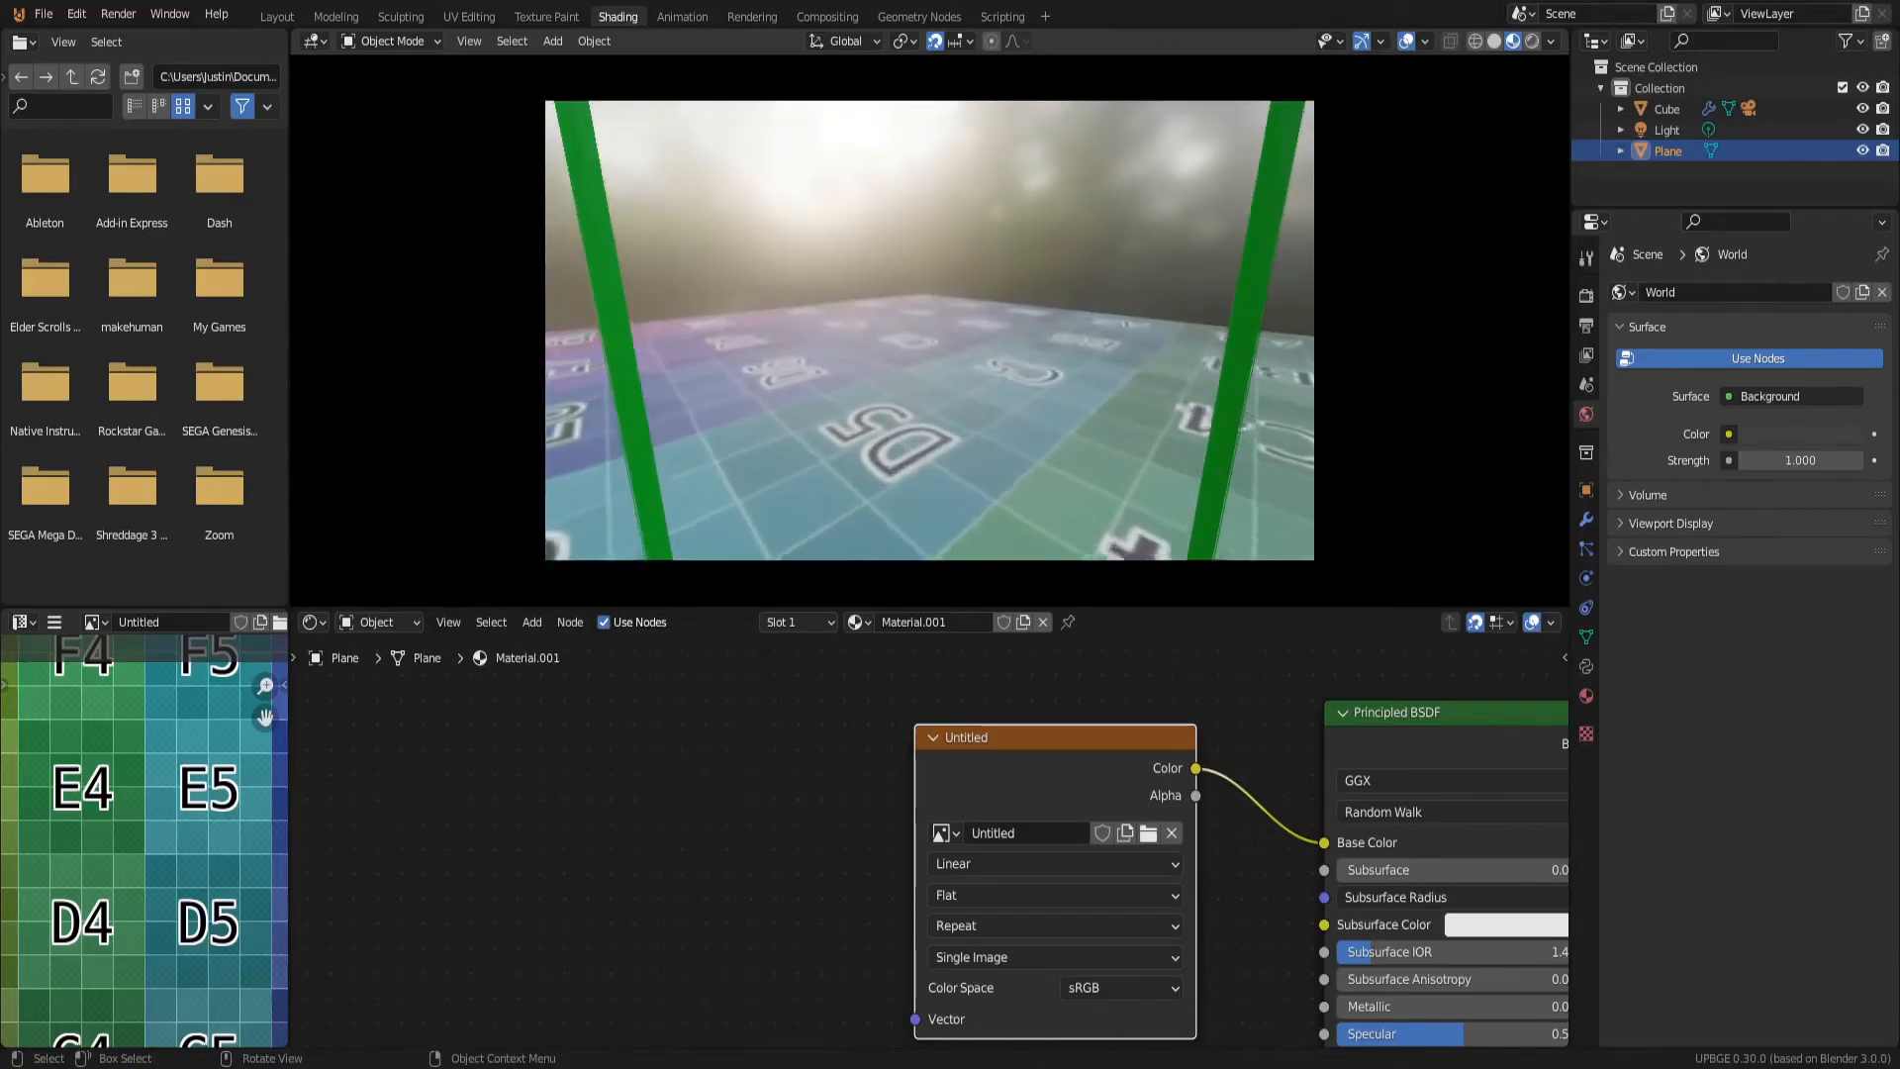
key("w")
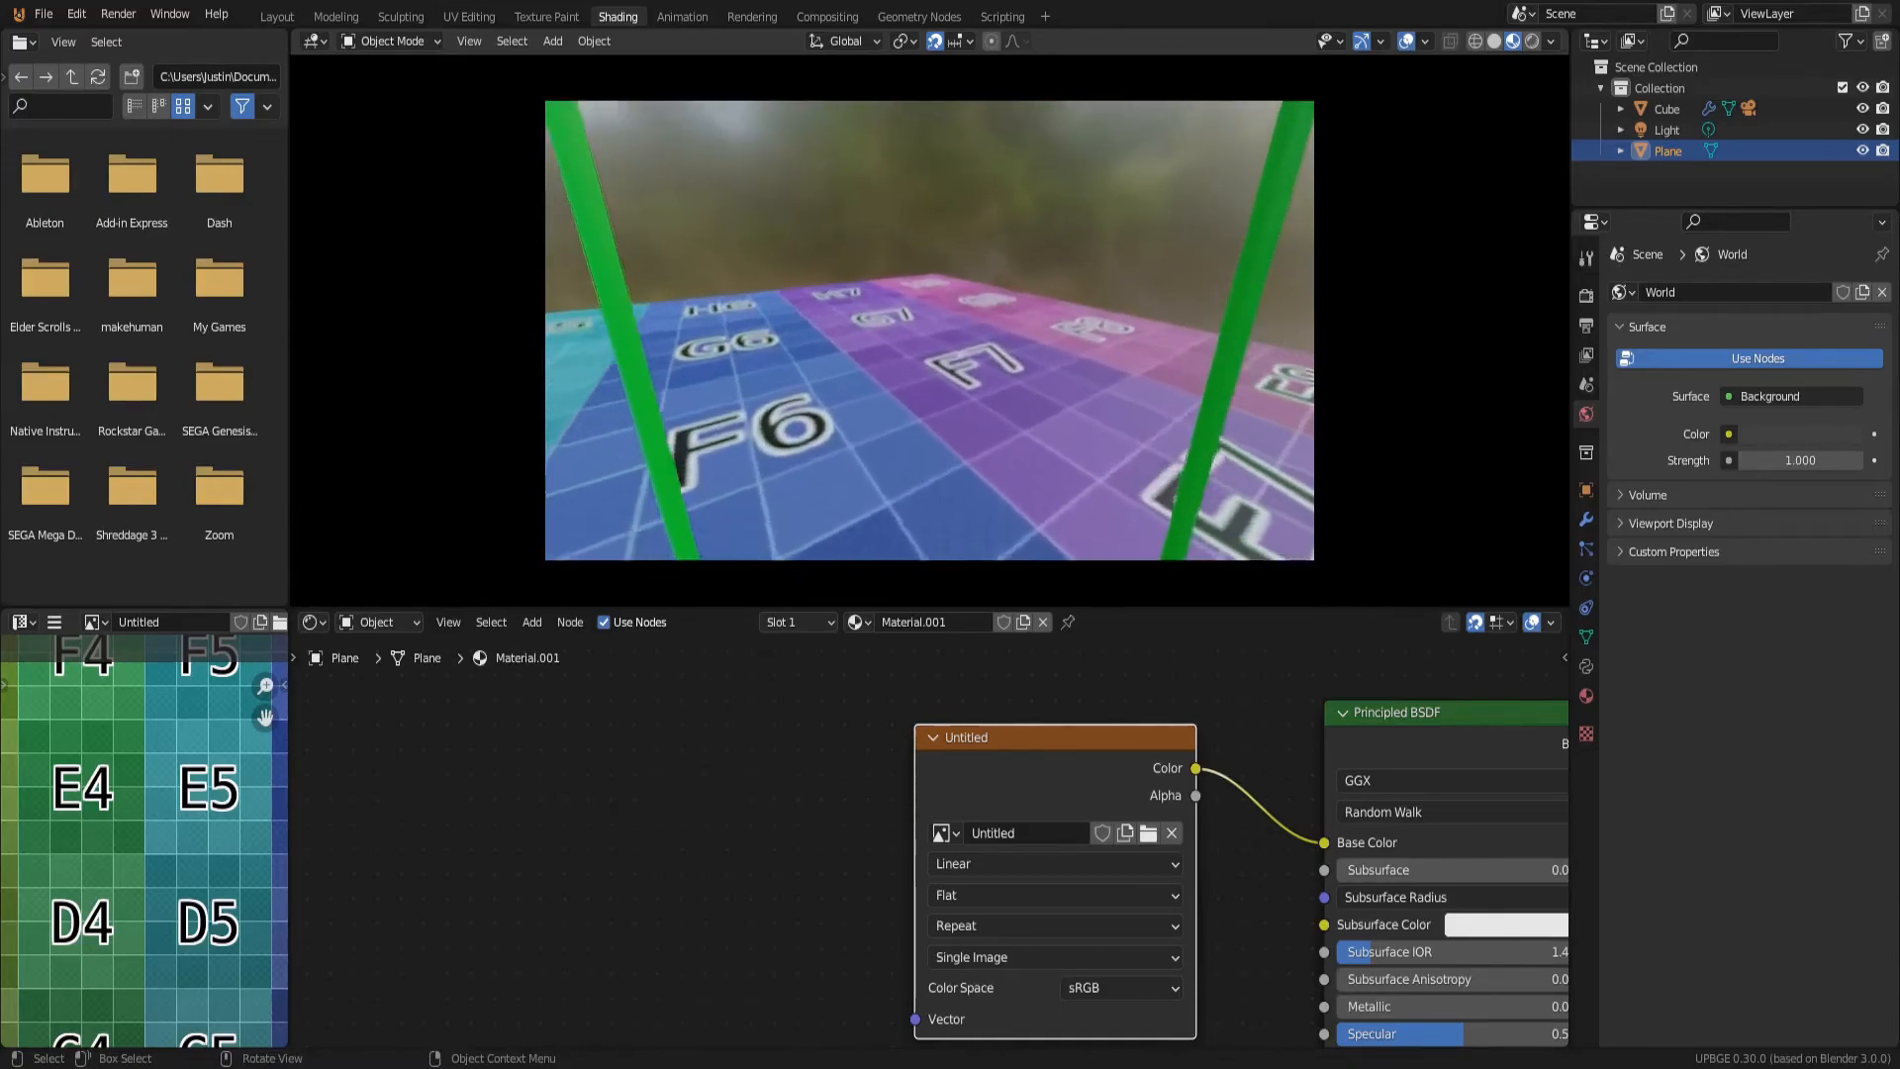
key("w")
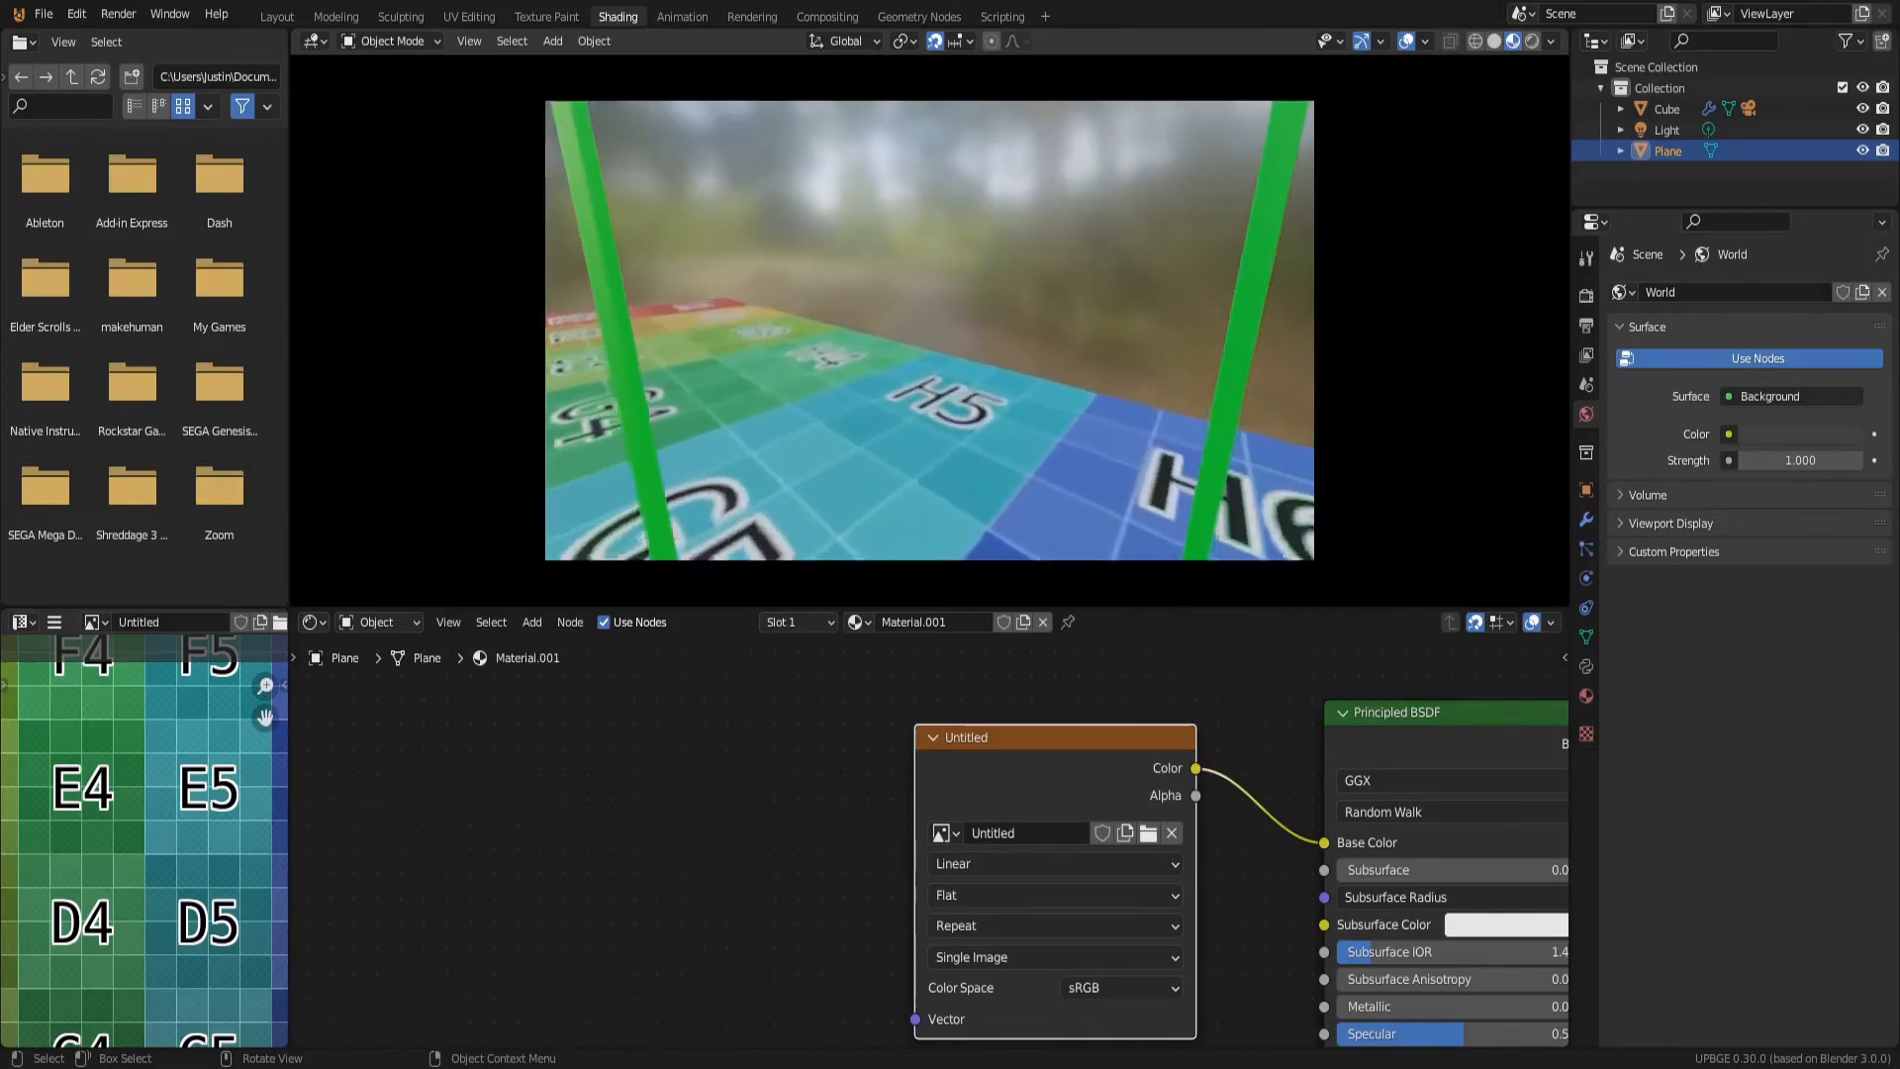
key("w")
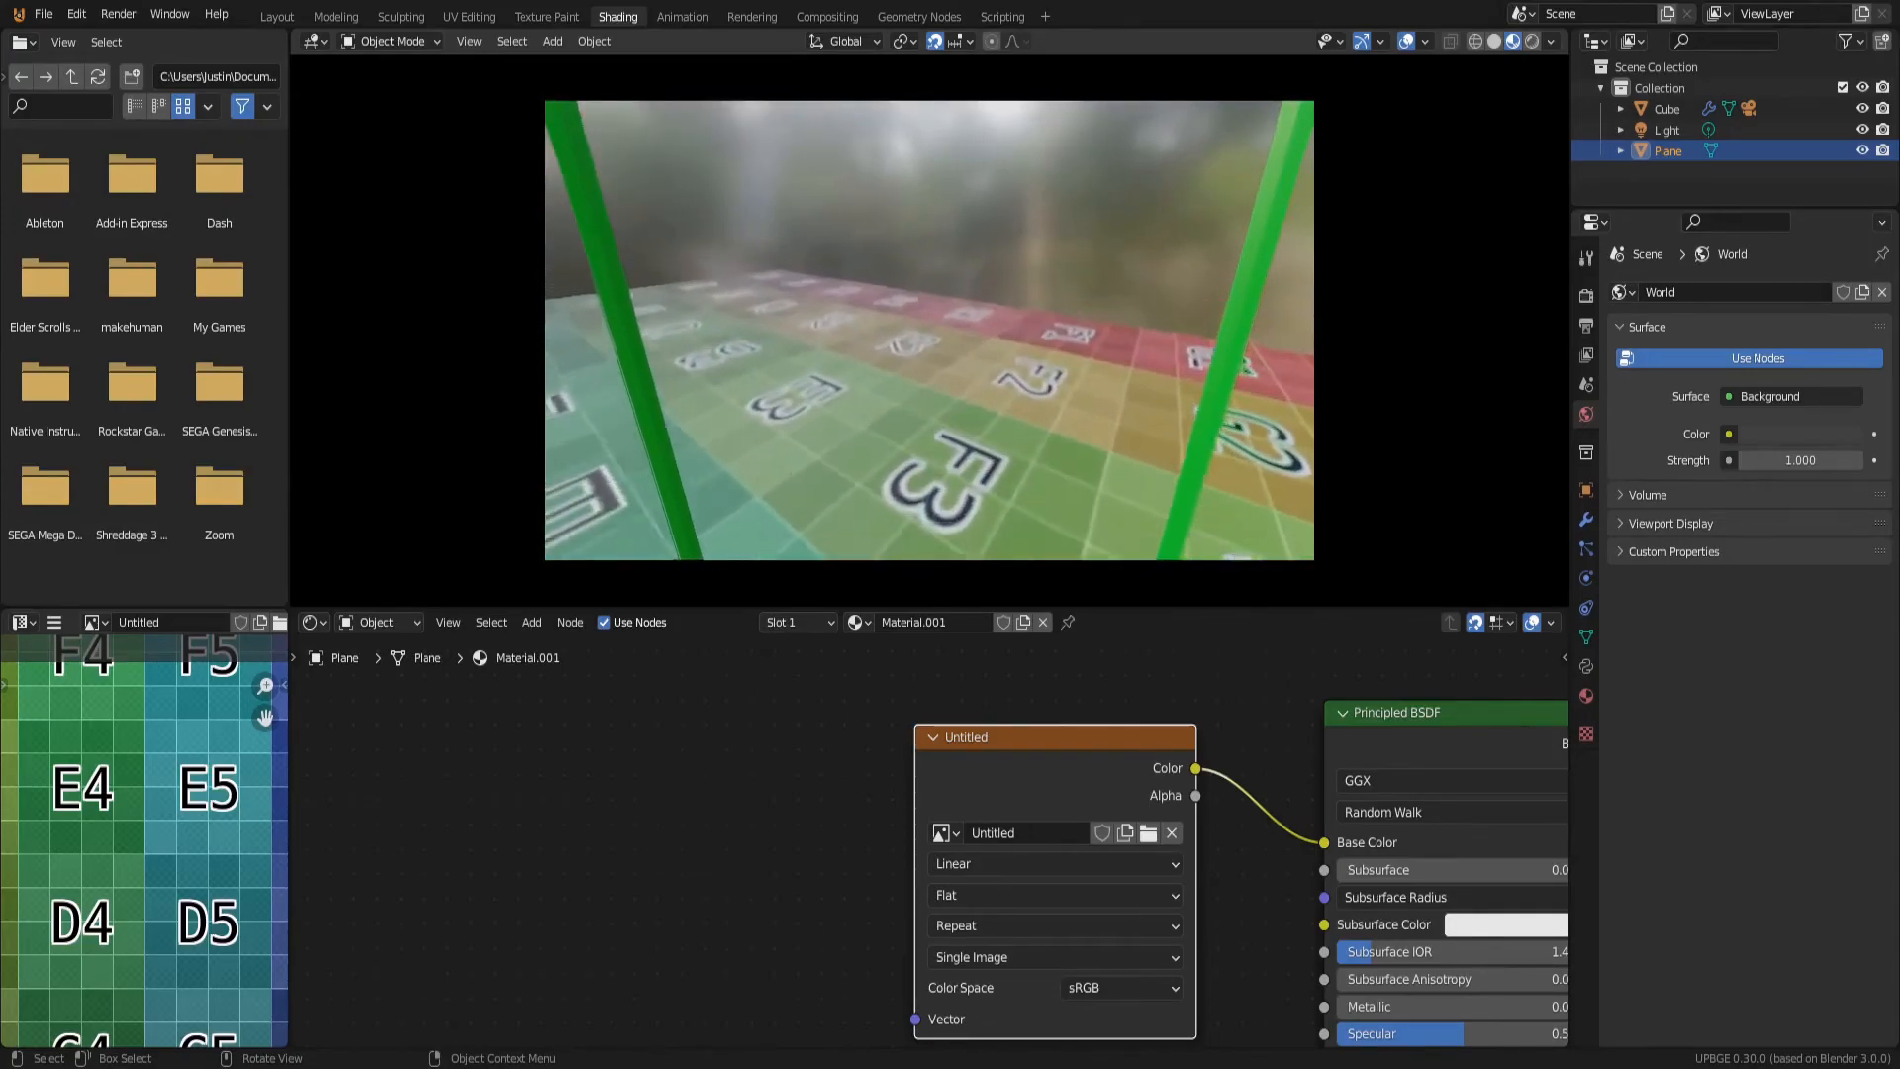
key("w")
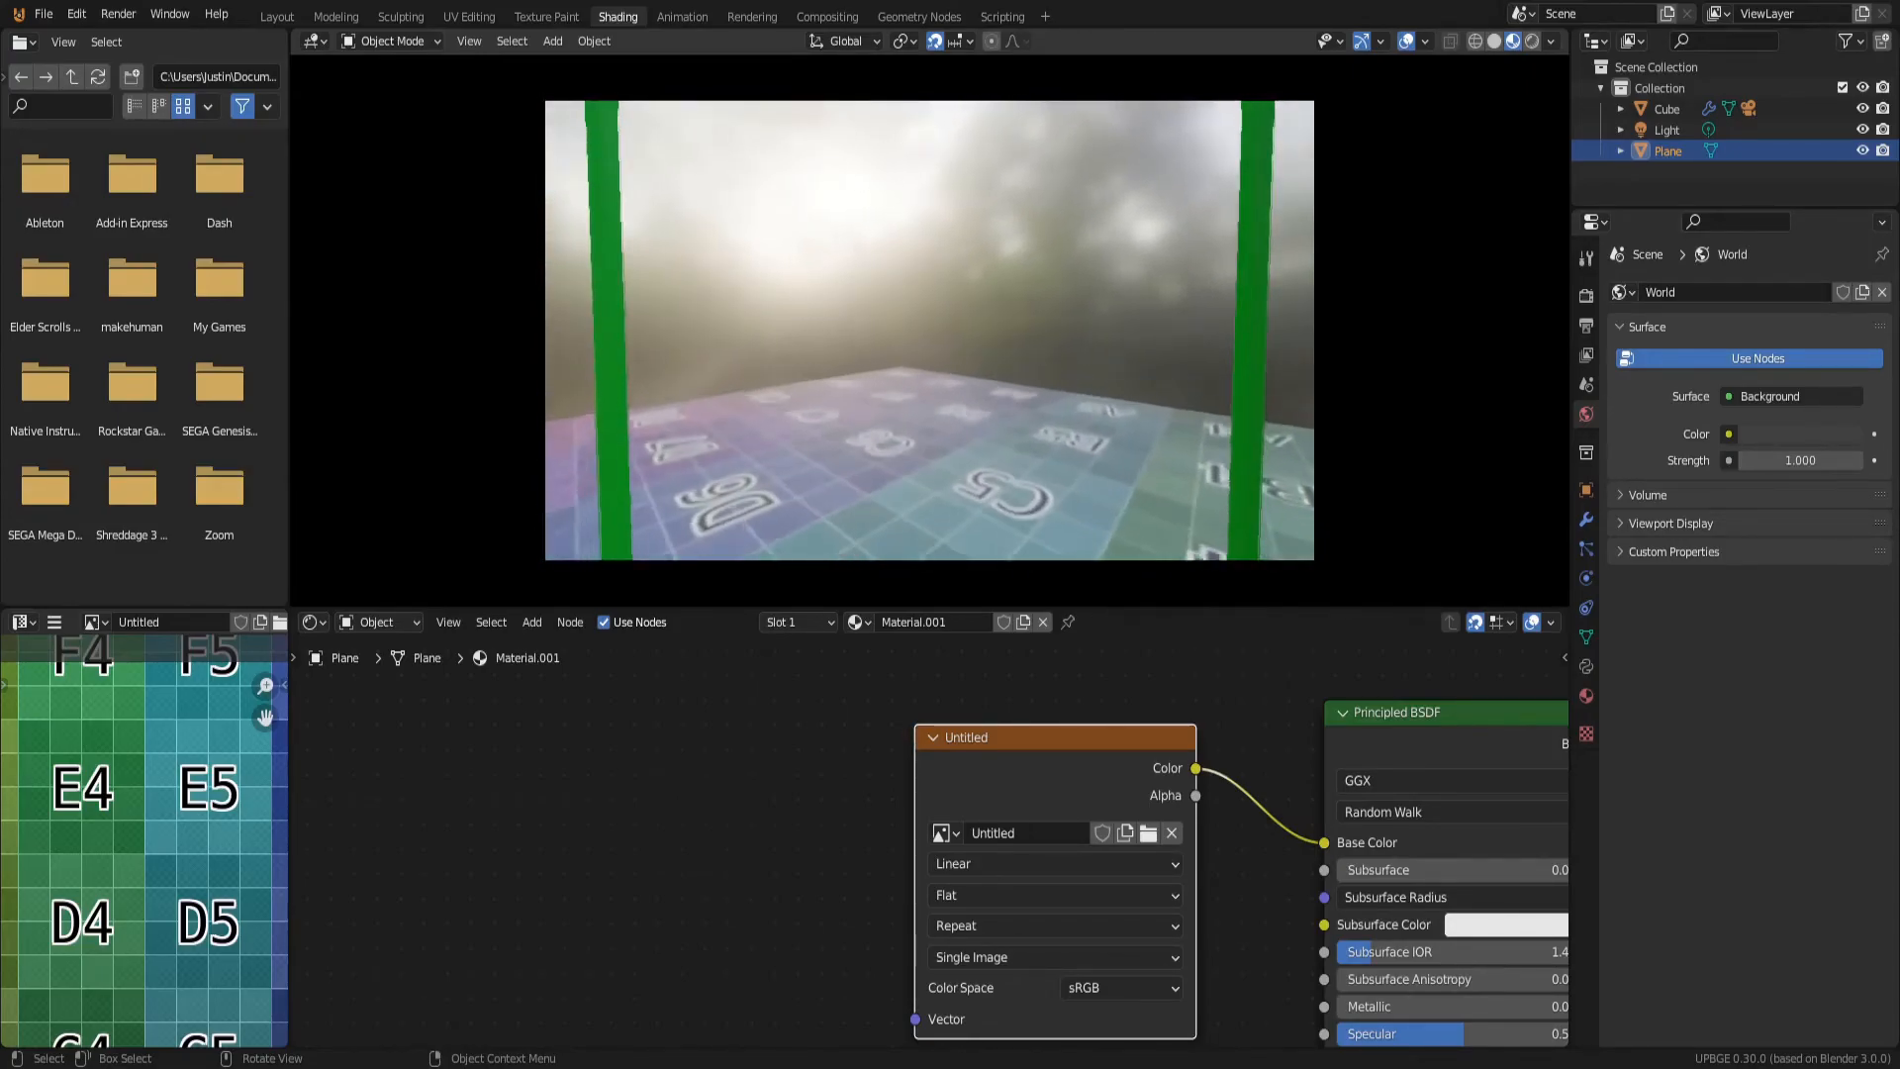
key("Escape")
Step: Examine the character box and the white archway on the grid floor from outside the camera
middle_click_drag(1097, 289, 1052, 335)
scroll(1072, 359, "down", 10)
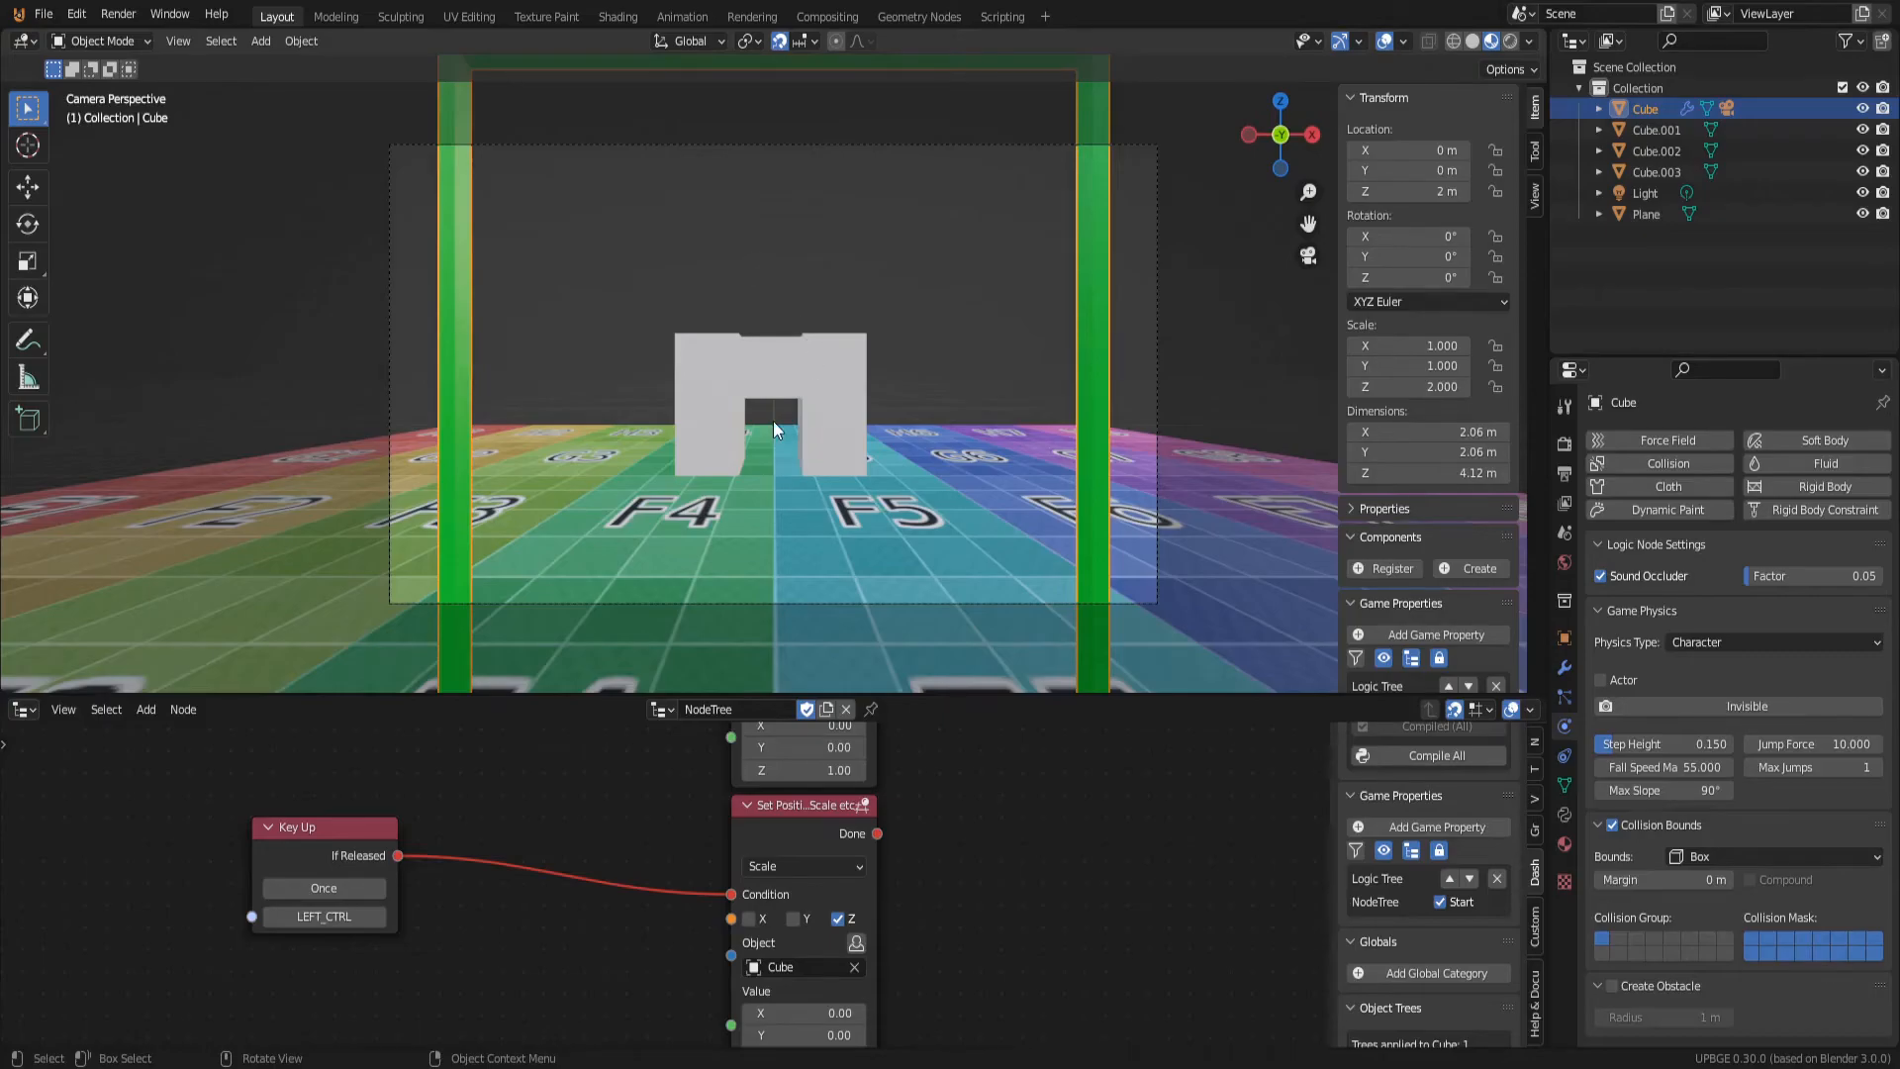
middle_click_drag(875, 383, 883, 273)
scroll(883, 273, "down", 6)
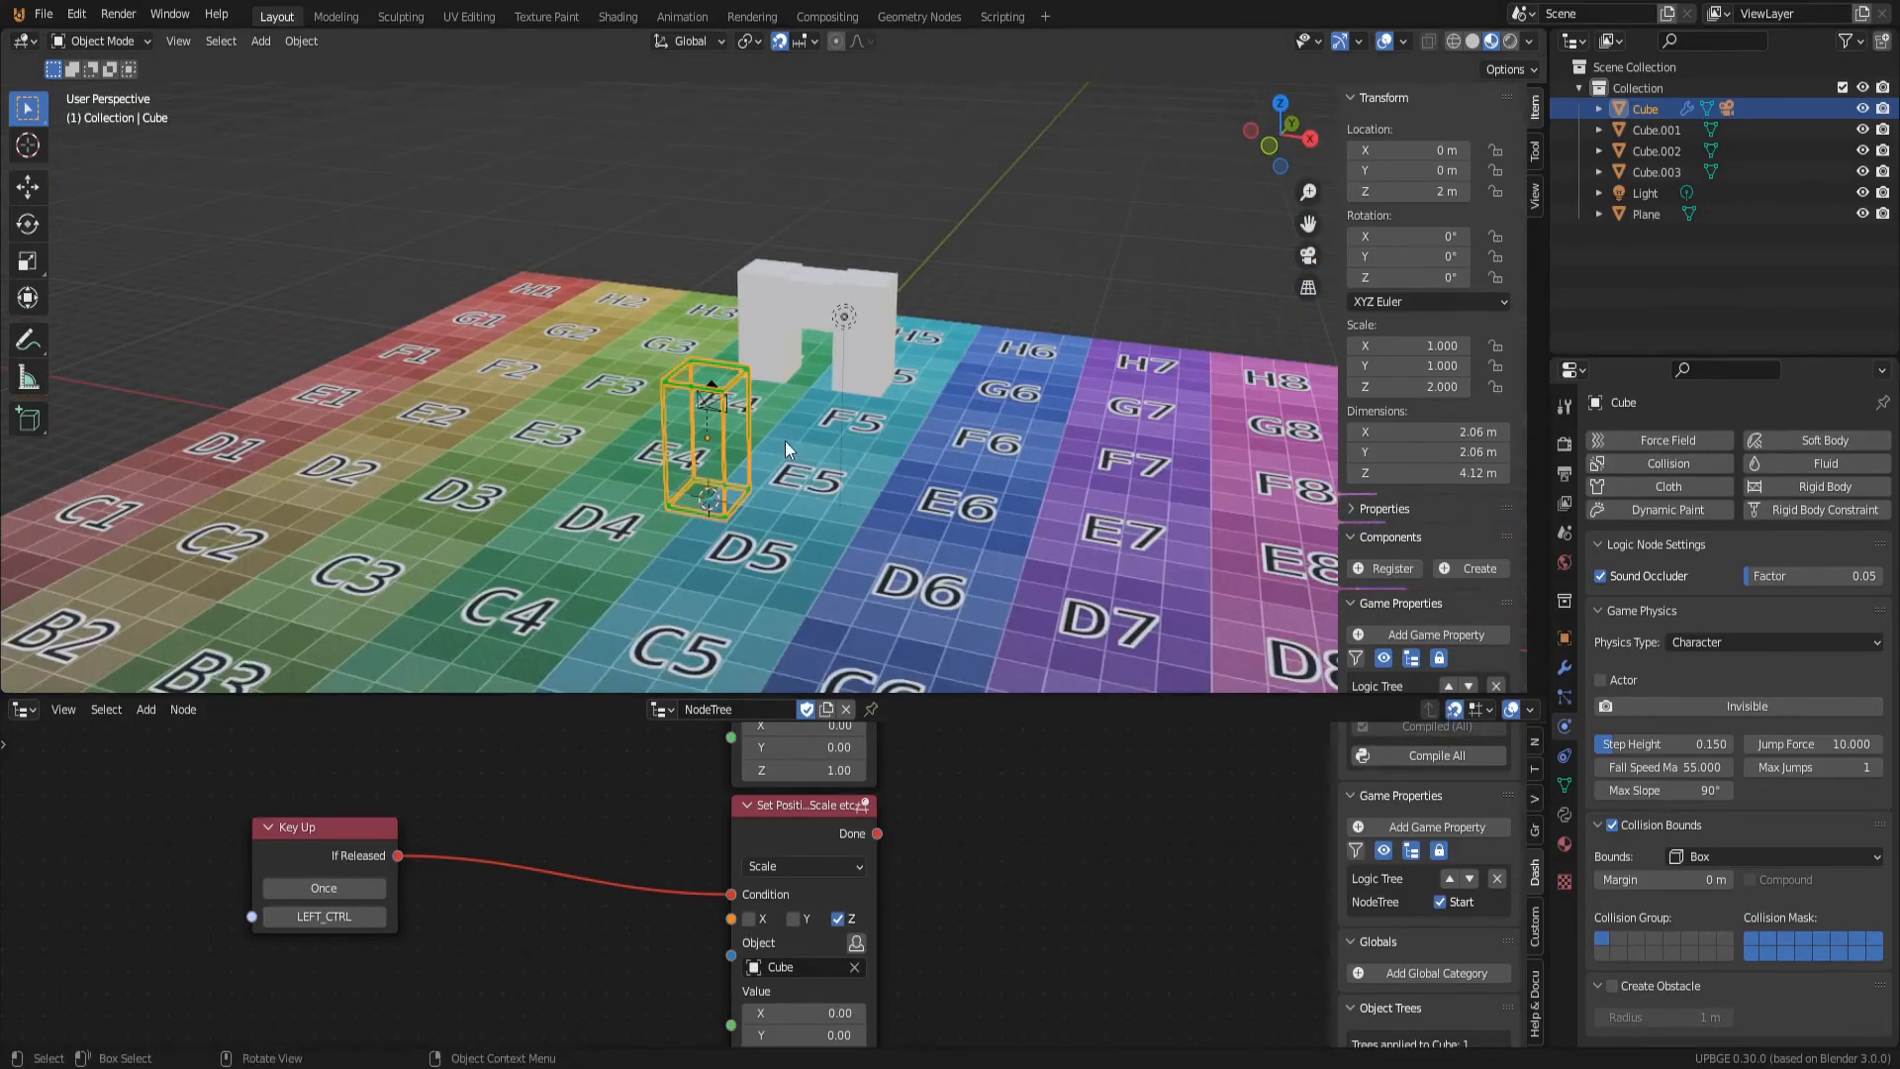
scroll(786, 441, "up", 3)
middle_click_drag(776, 441, 722, 436)
left_click(545, 326)
left_click(544, 327)
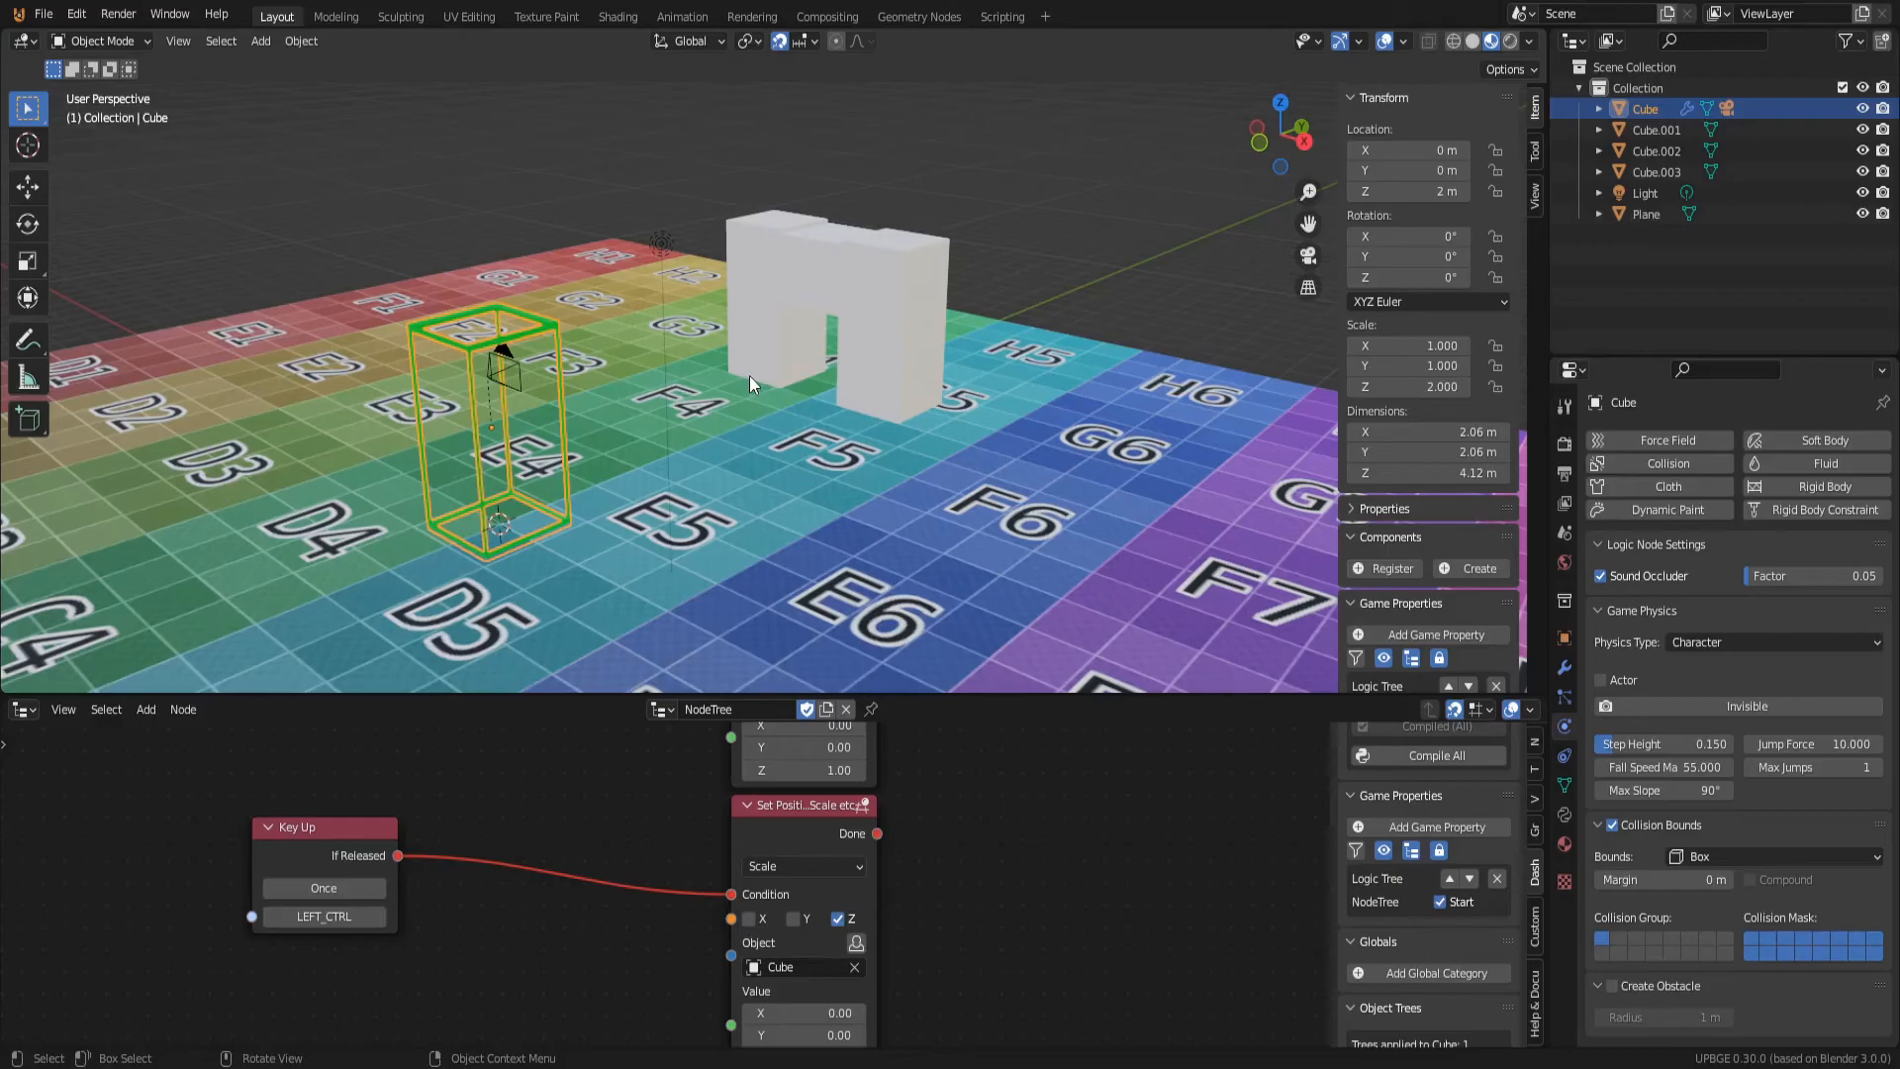
Step: Run the game from the camera view and test moving forward, backward and sideways at the white archway, passing through its opening
key("KP_0")
key("p")
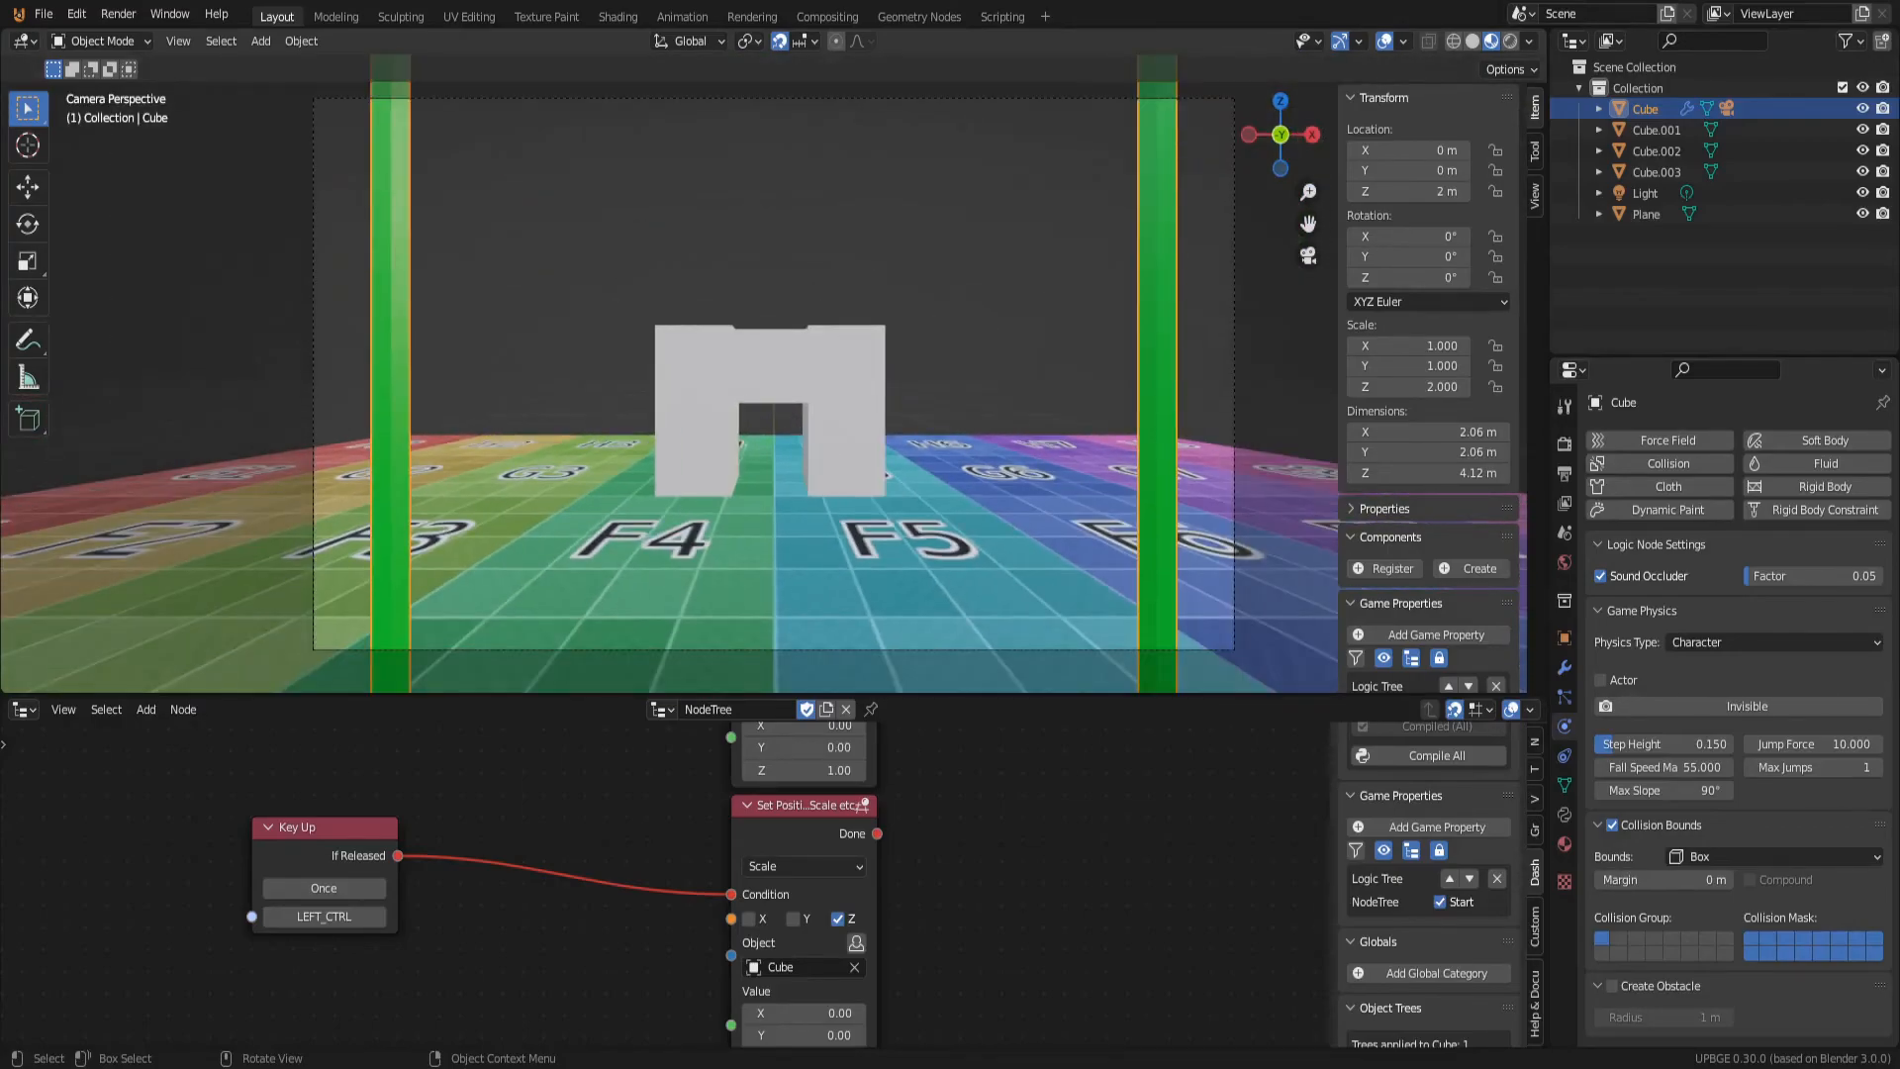
key("w")
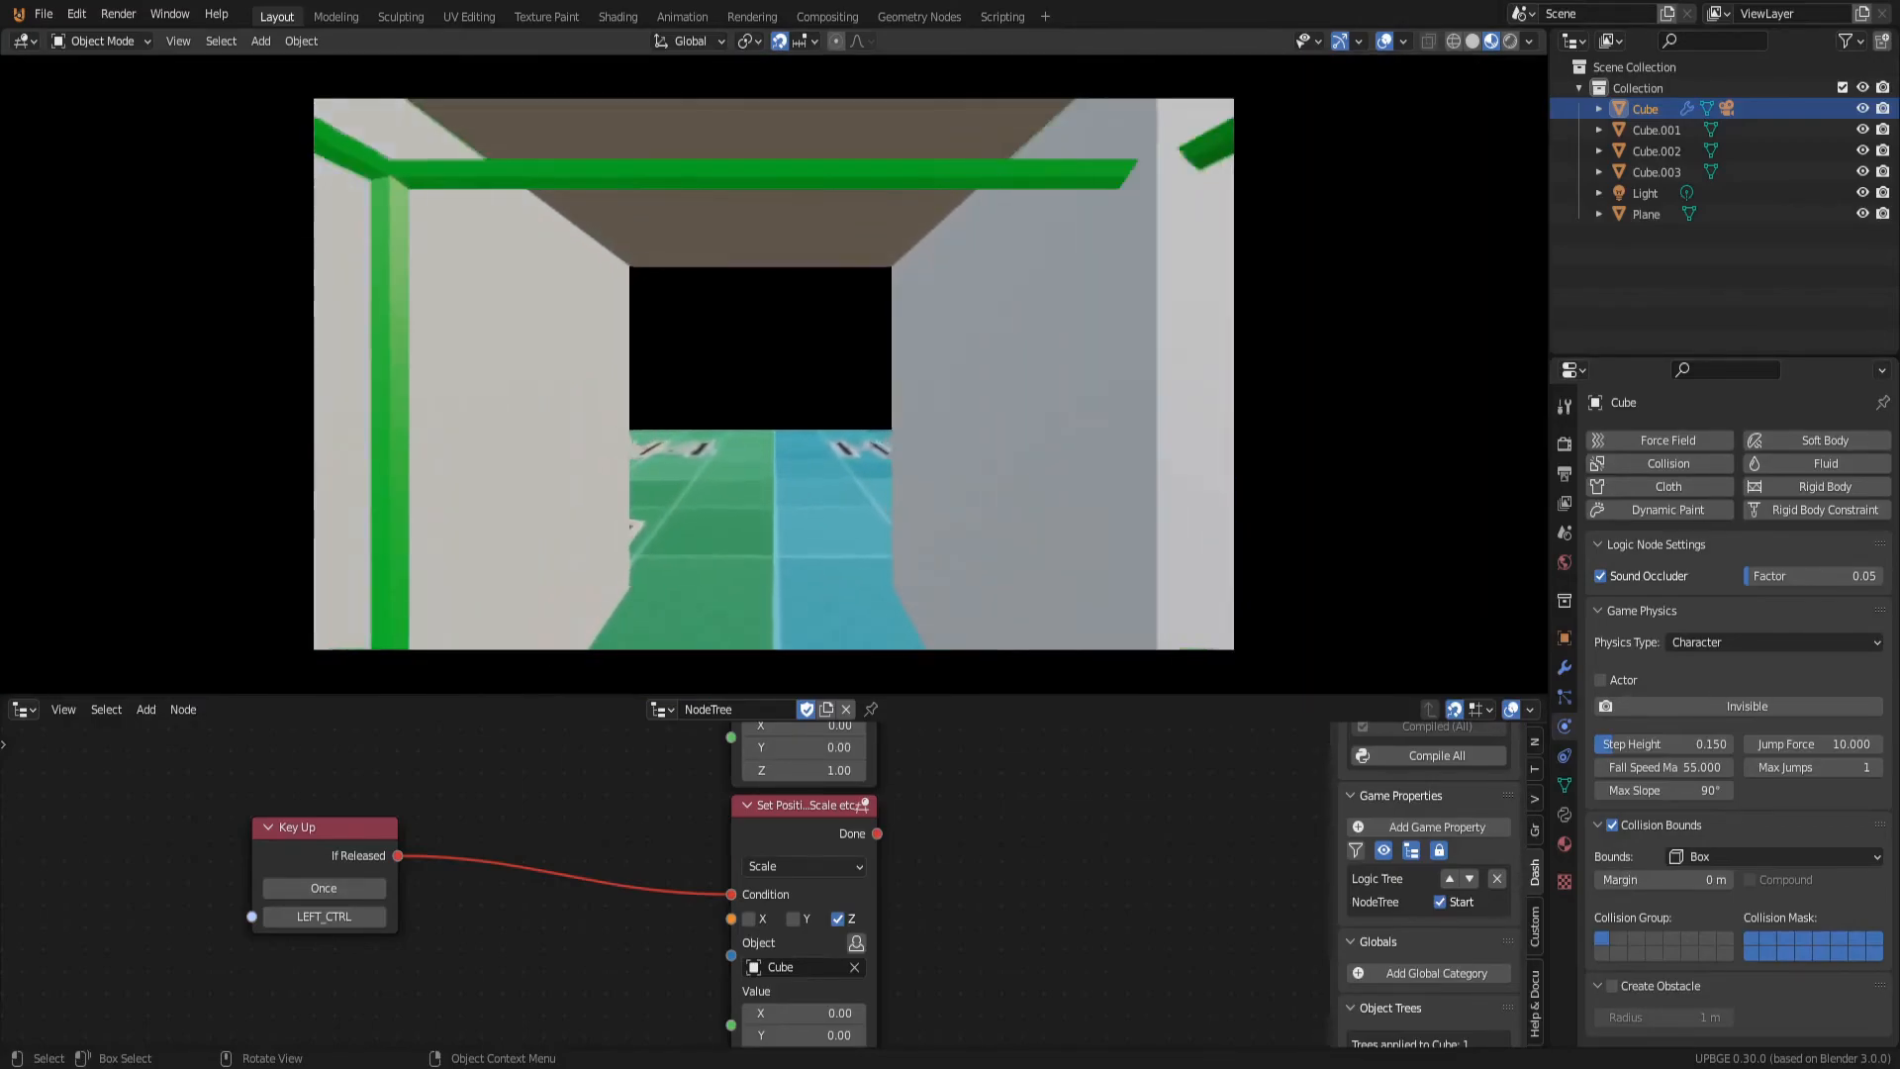
key("s")
key("s")
key("a")
key("d")
key("a")
key("d")
key("a")
key("d")
key("w")
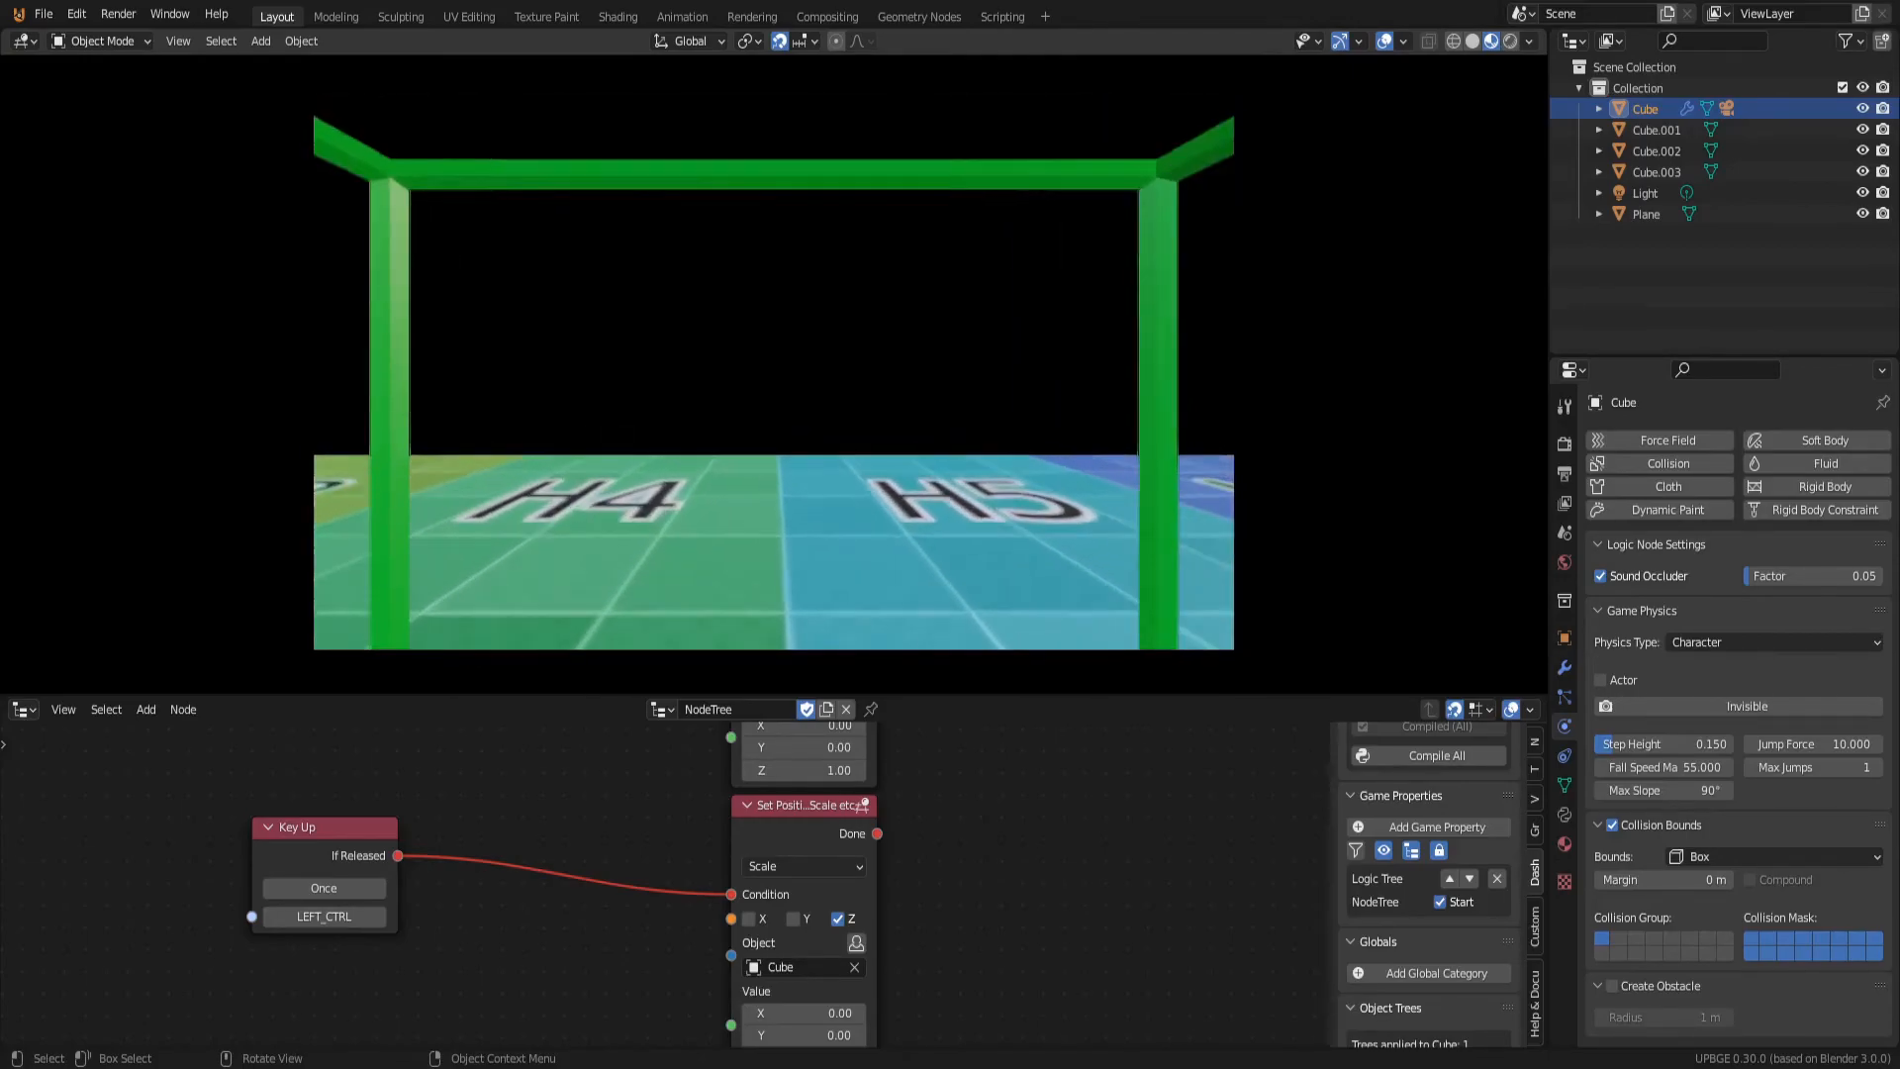
Step: Circle the archway and approach and pass its opening from both sides in first person, ending the game test
key("s")
key("w")
key("a")
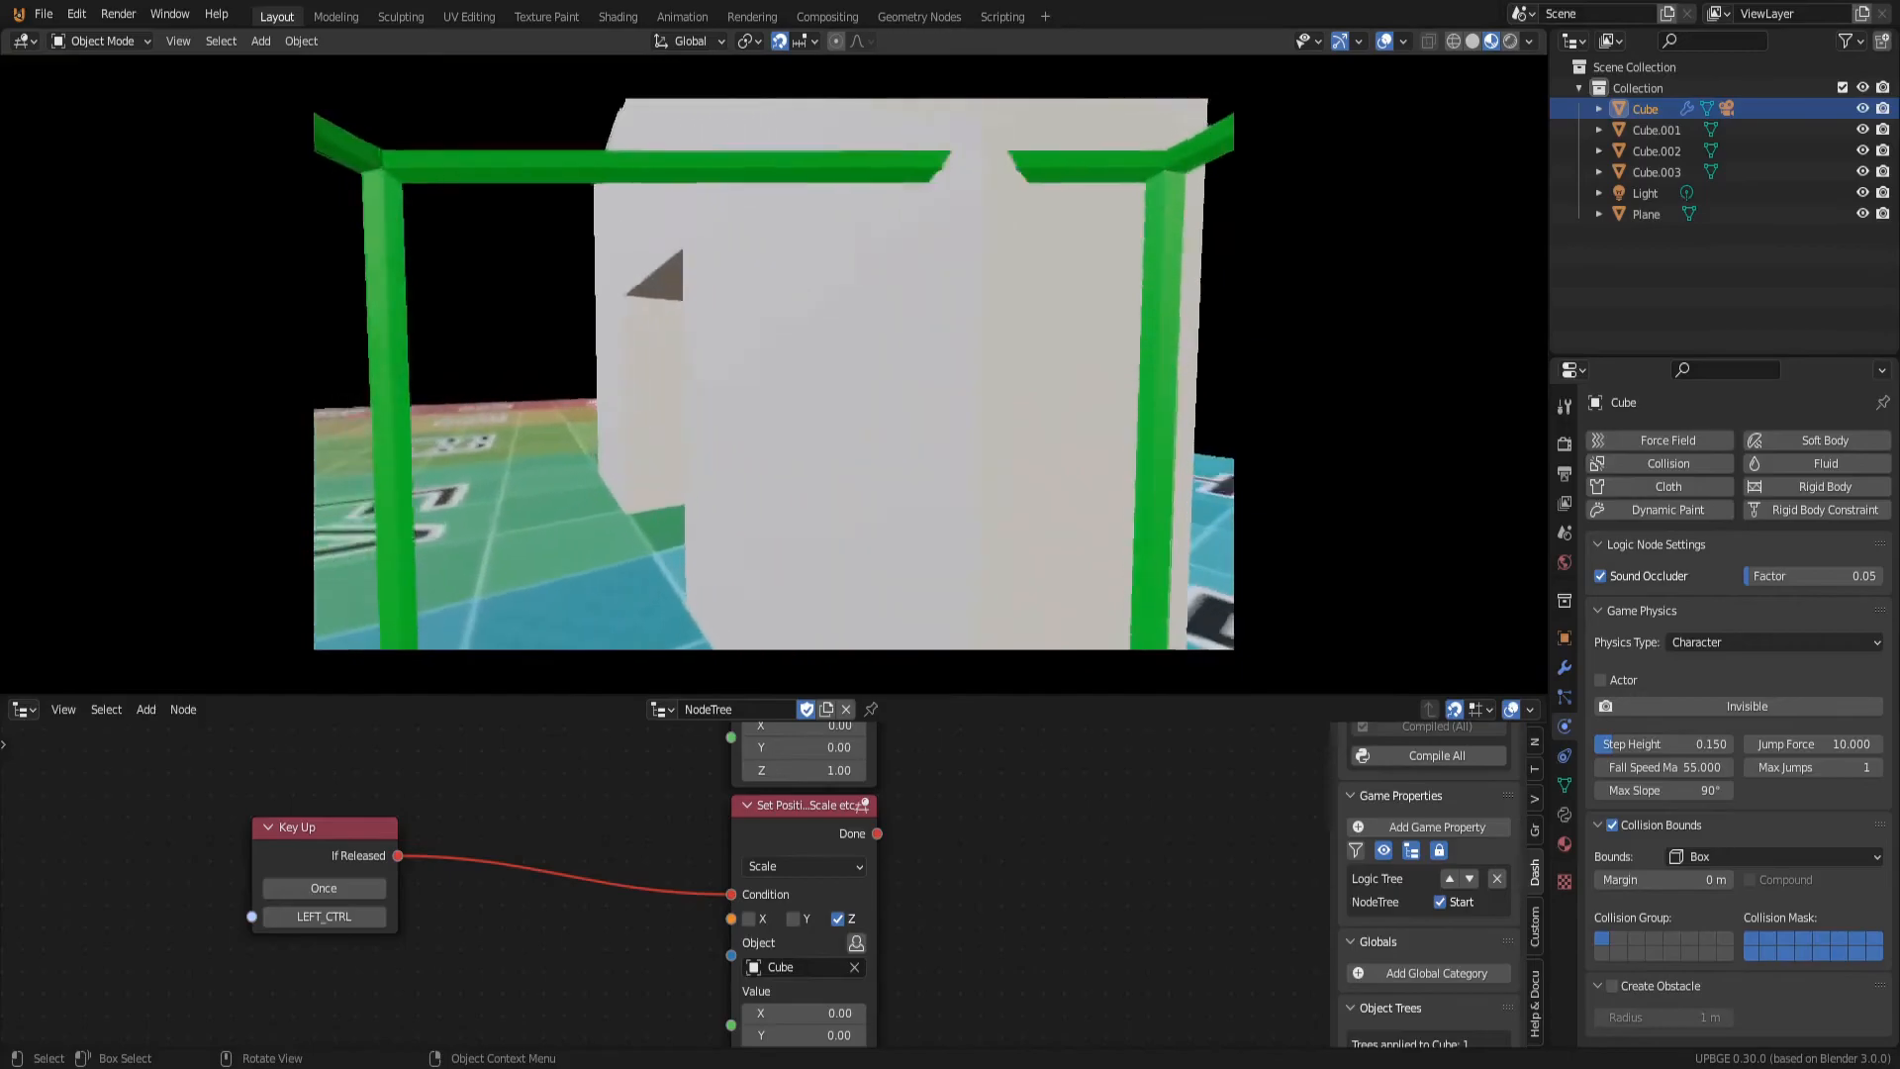
key("d")
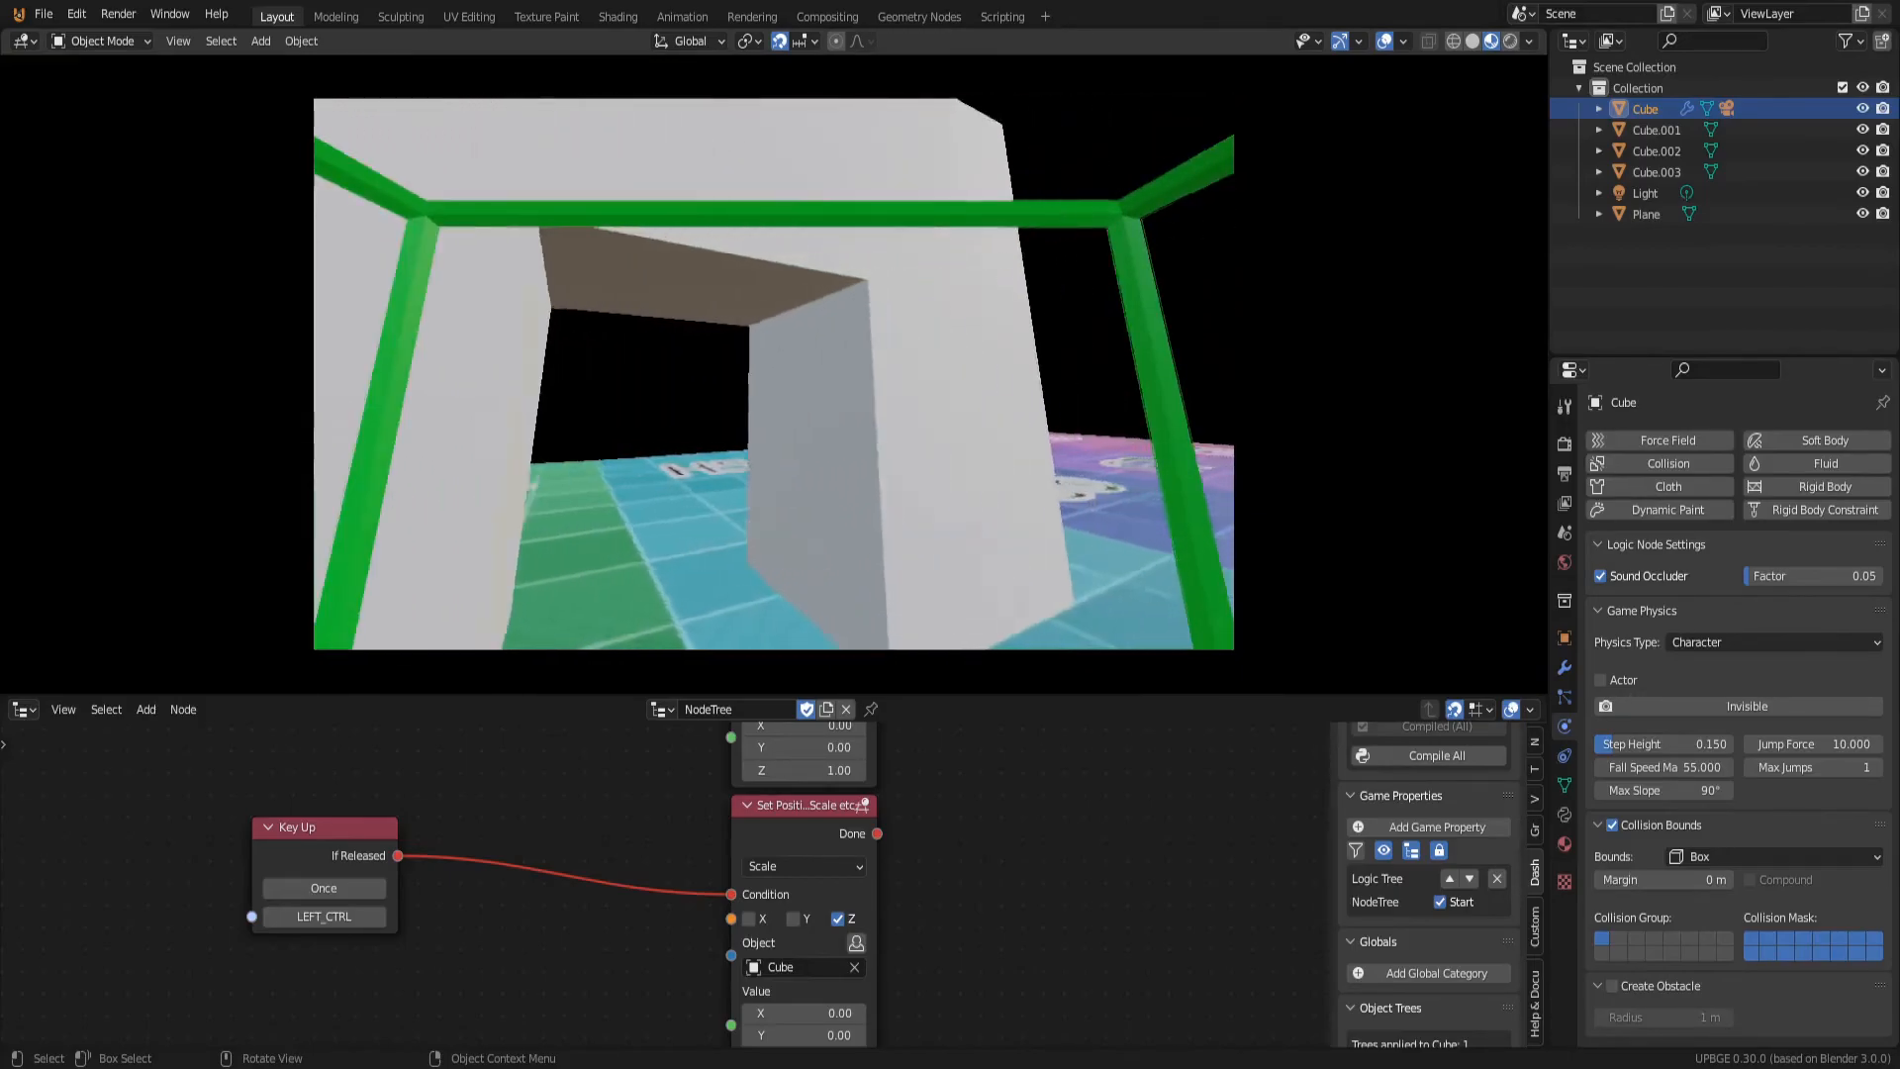
key("w")
key("w")
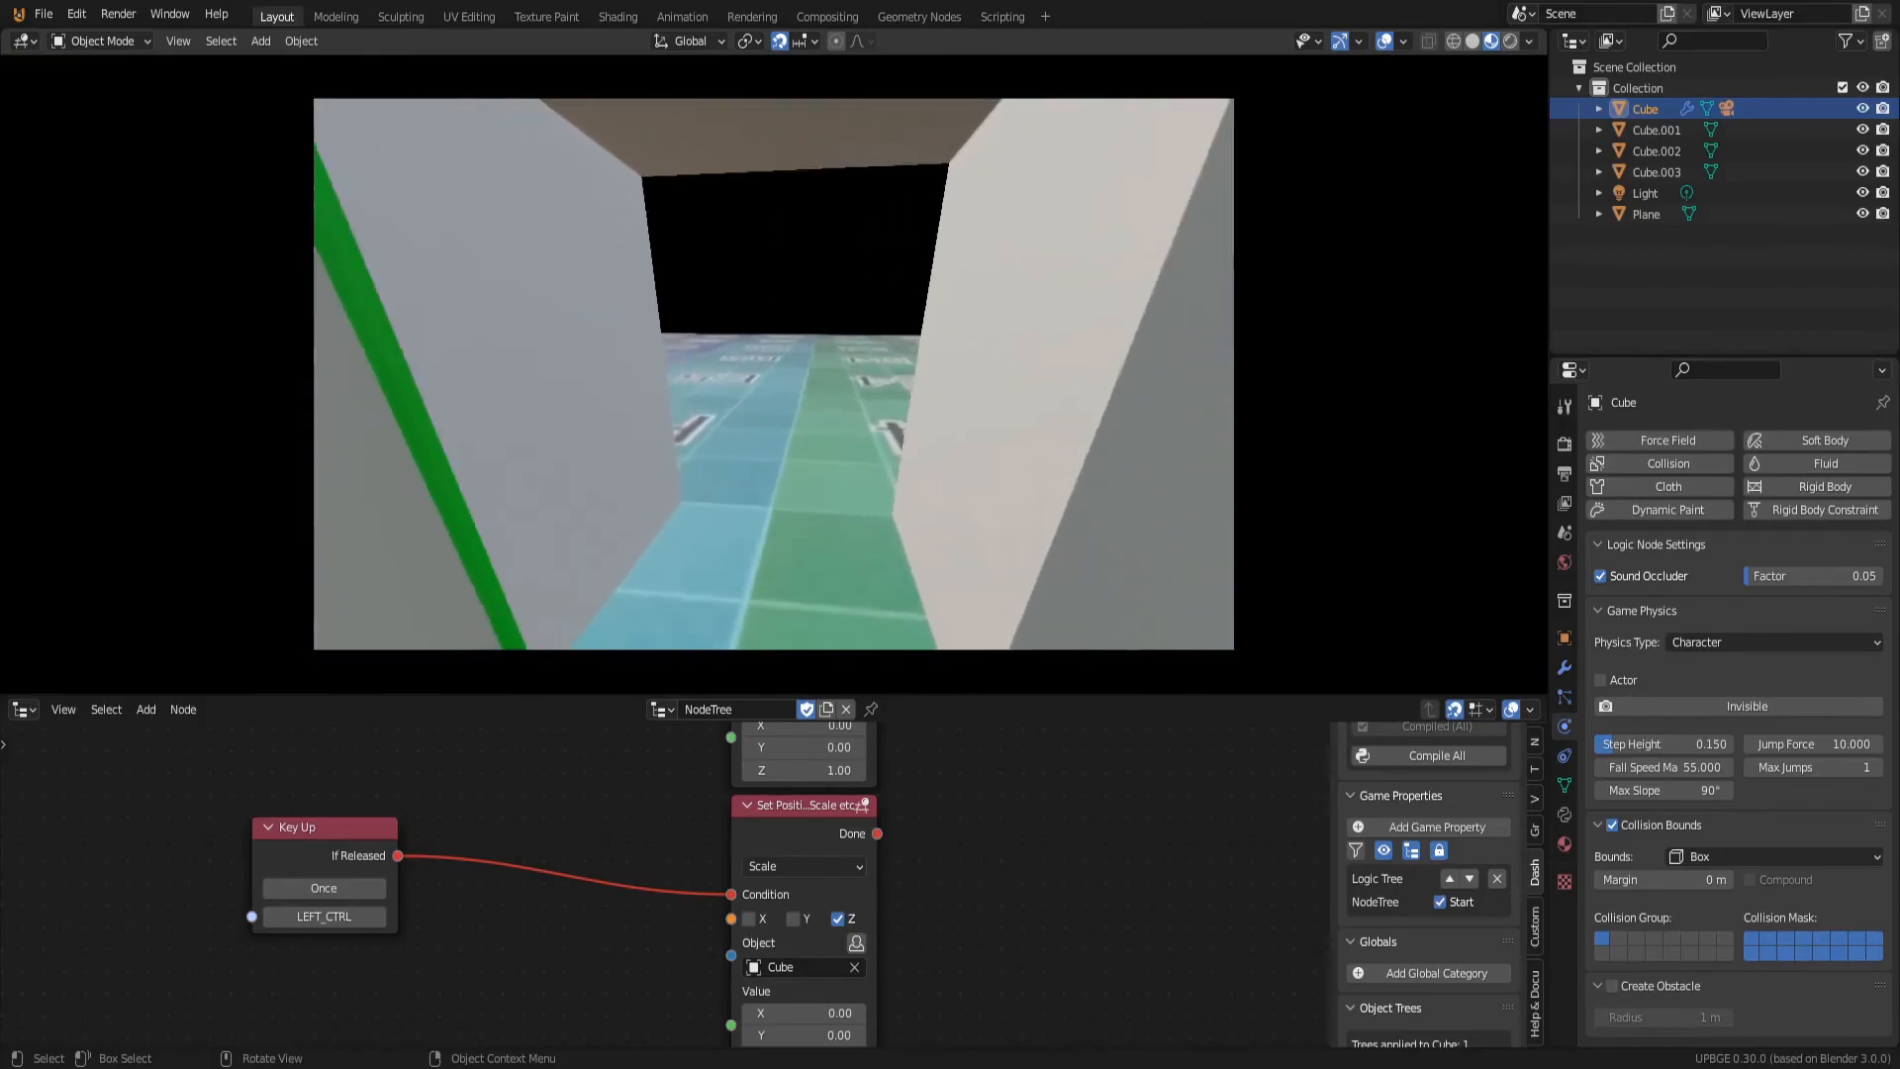
key("a")
key("w")
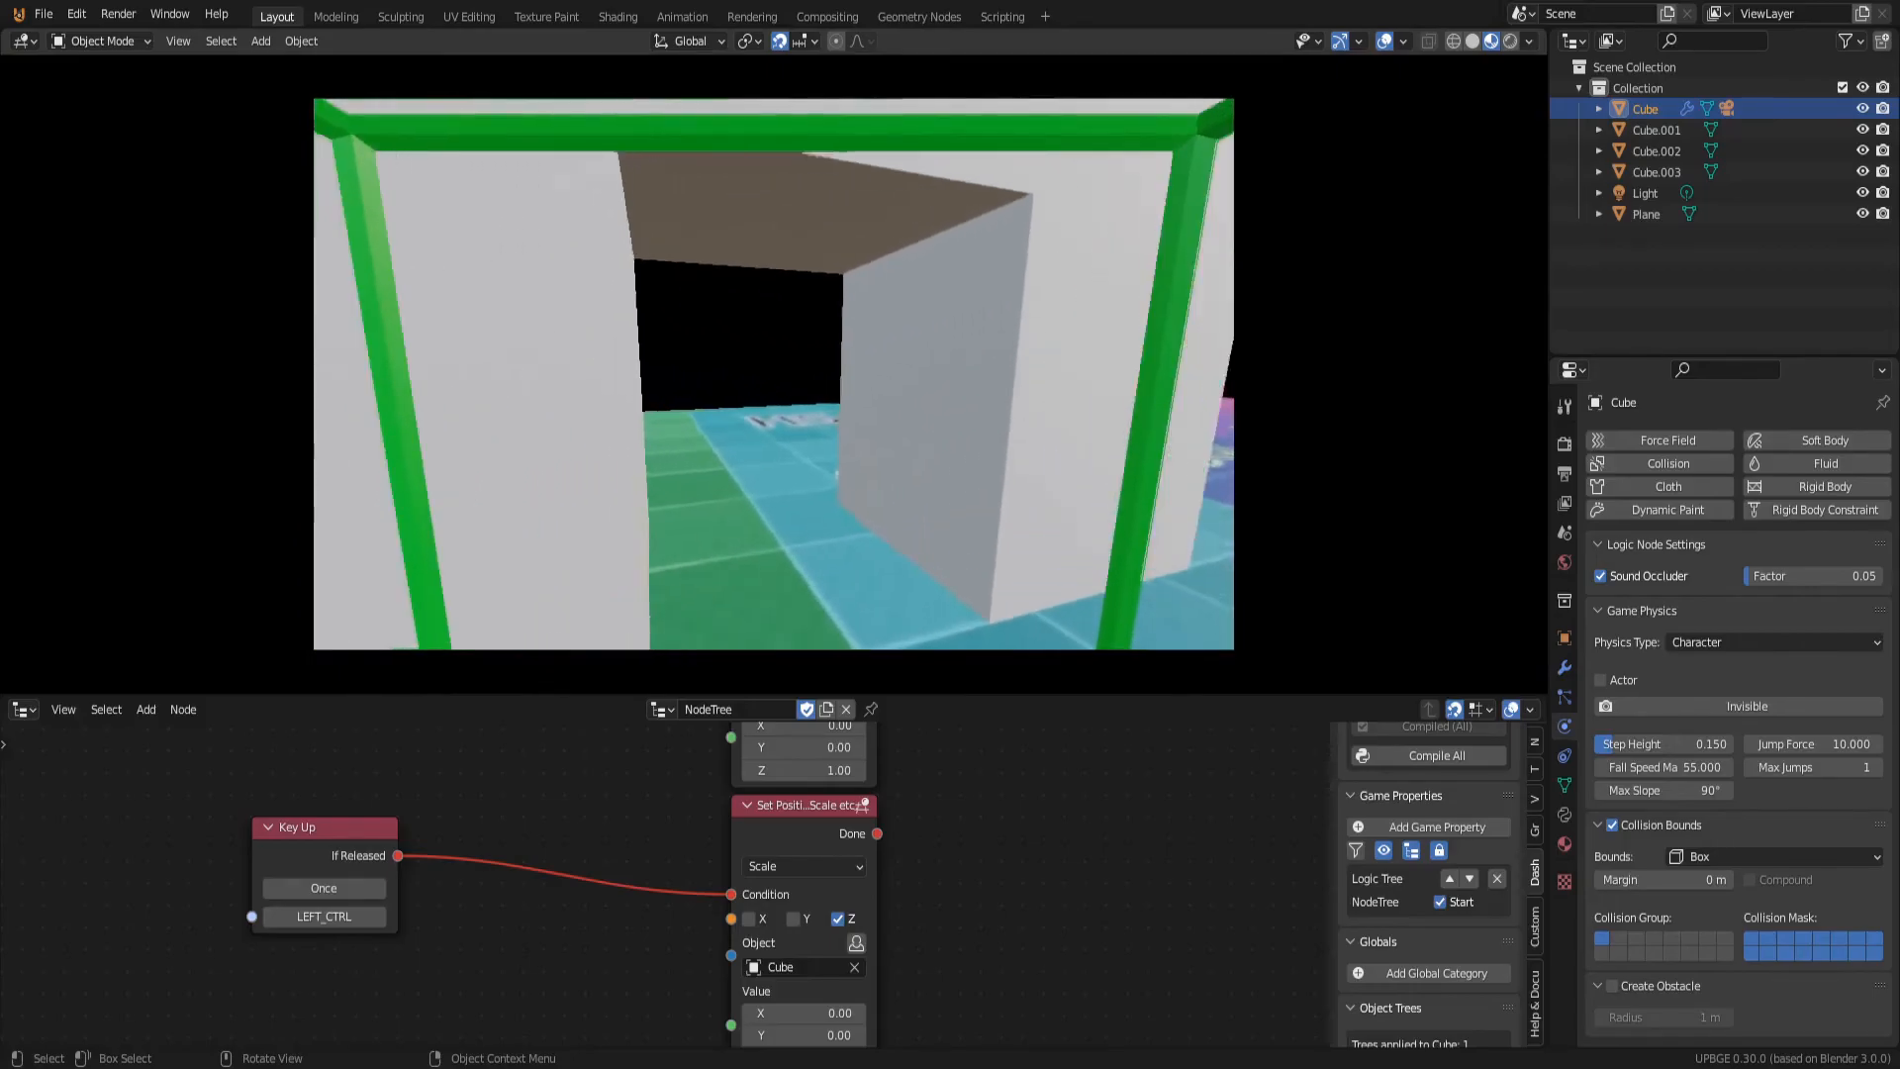
key("w")
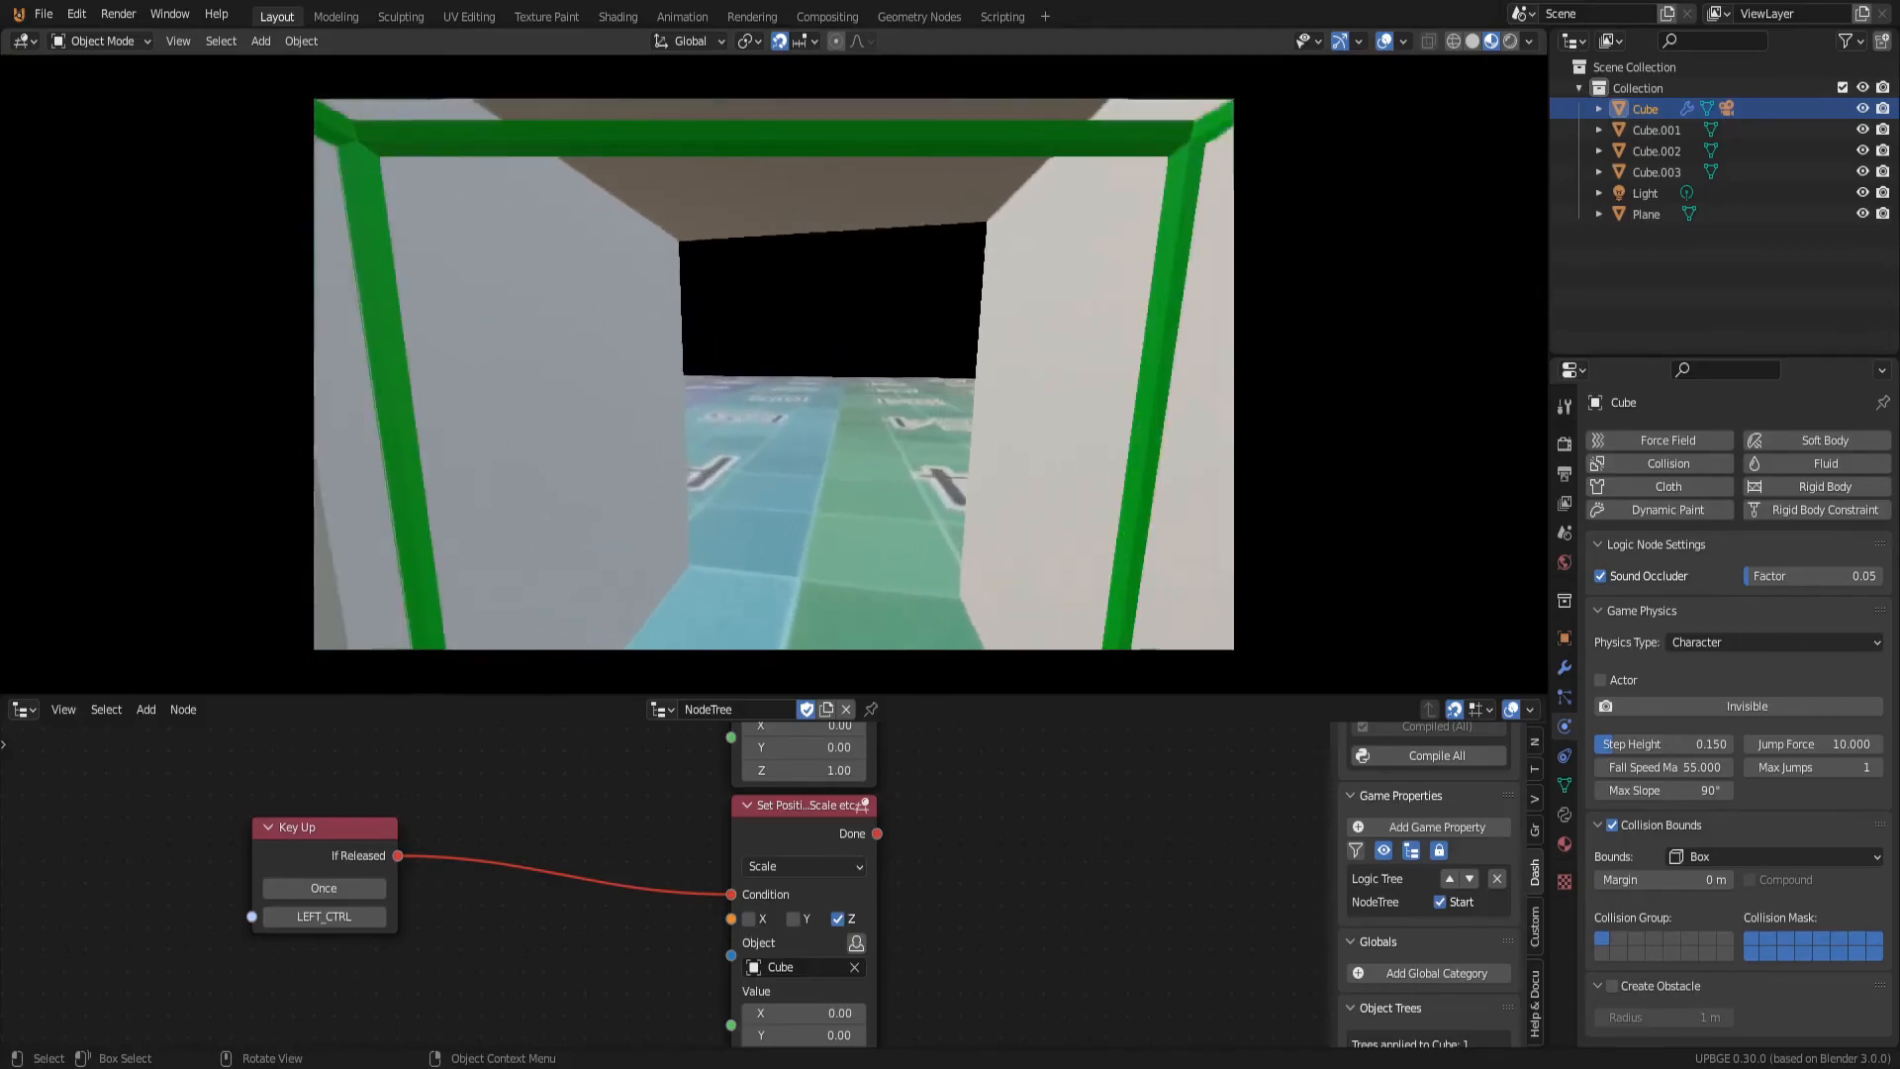
key("s")
key("w")
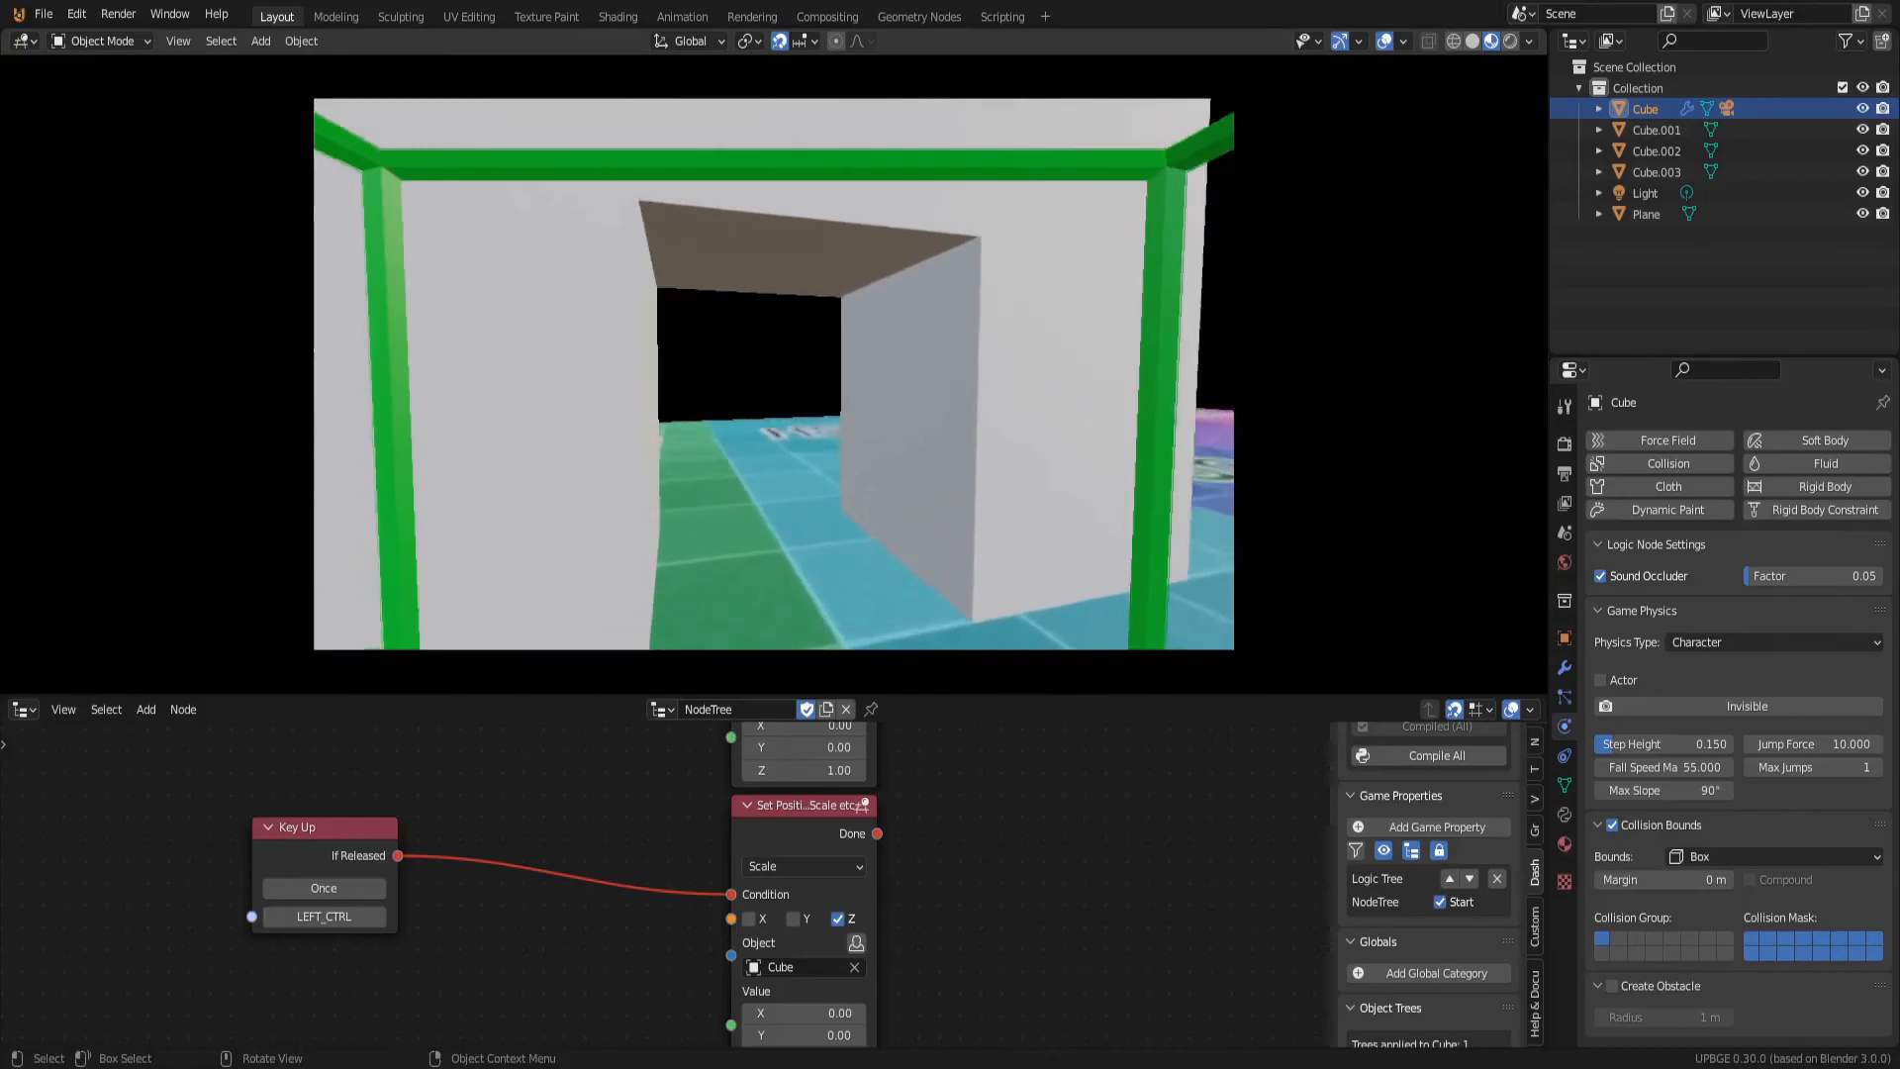
key("s")
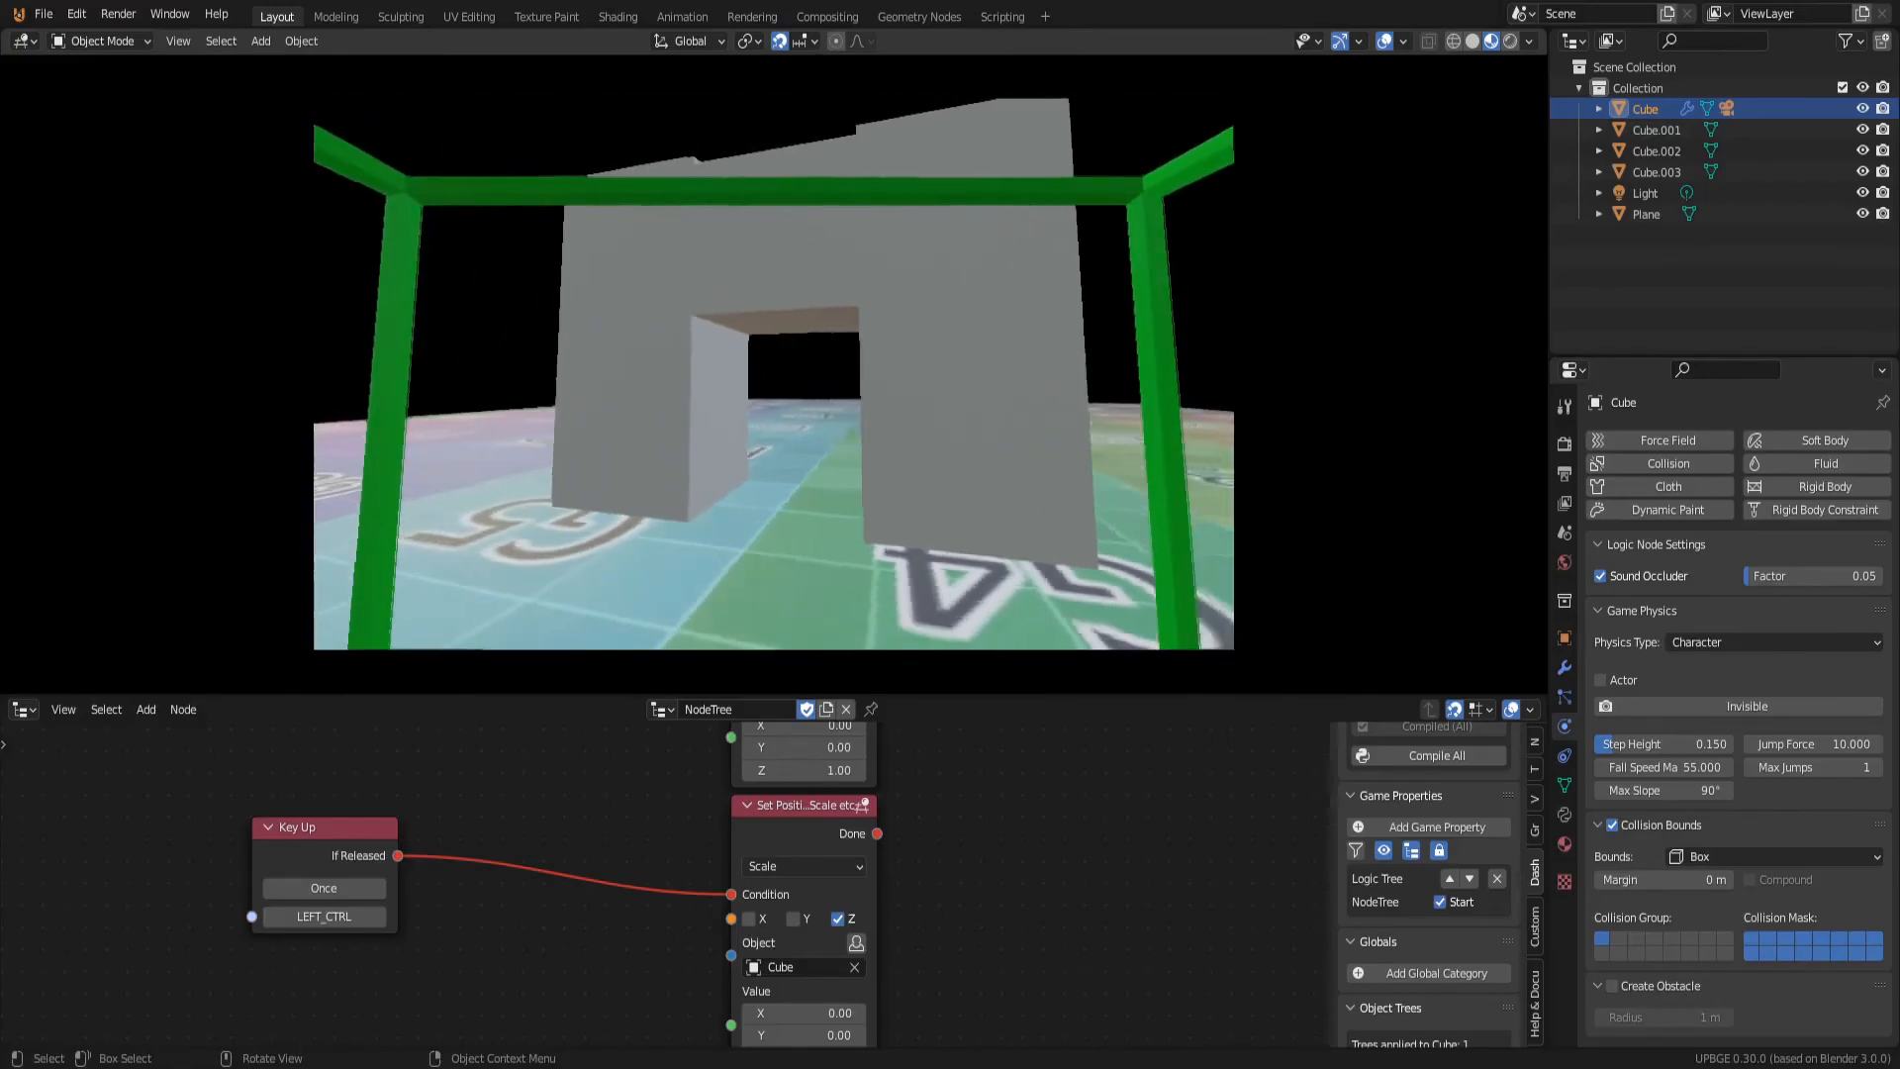
key("w")
key("s")
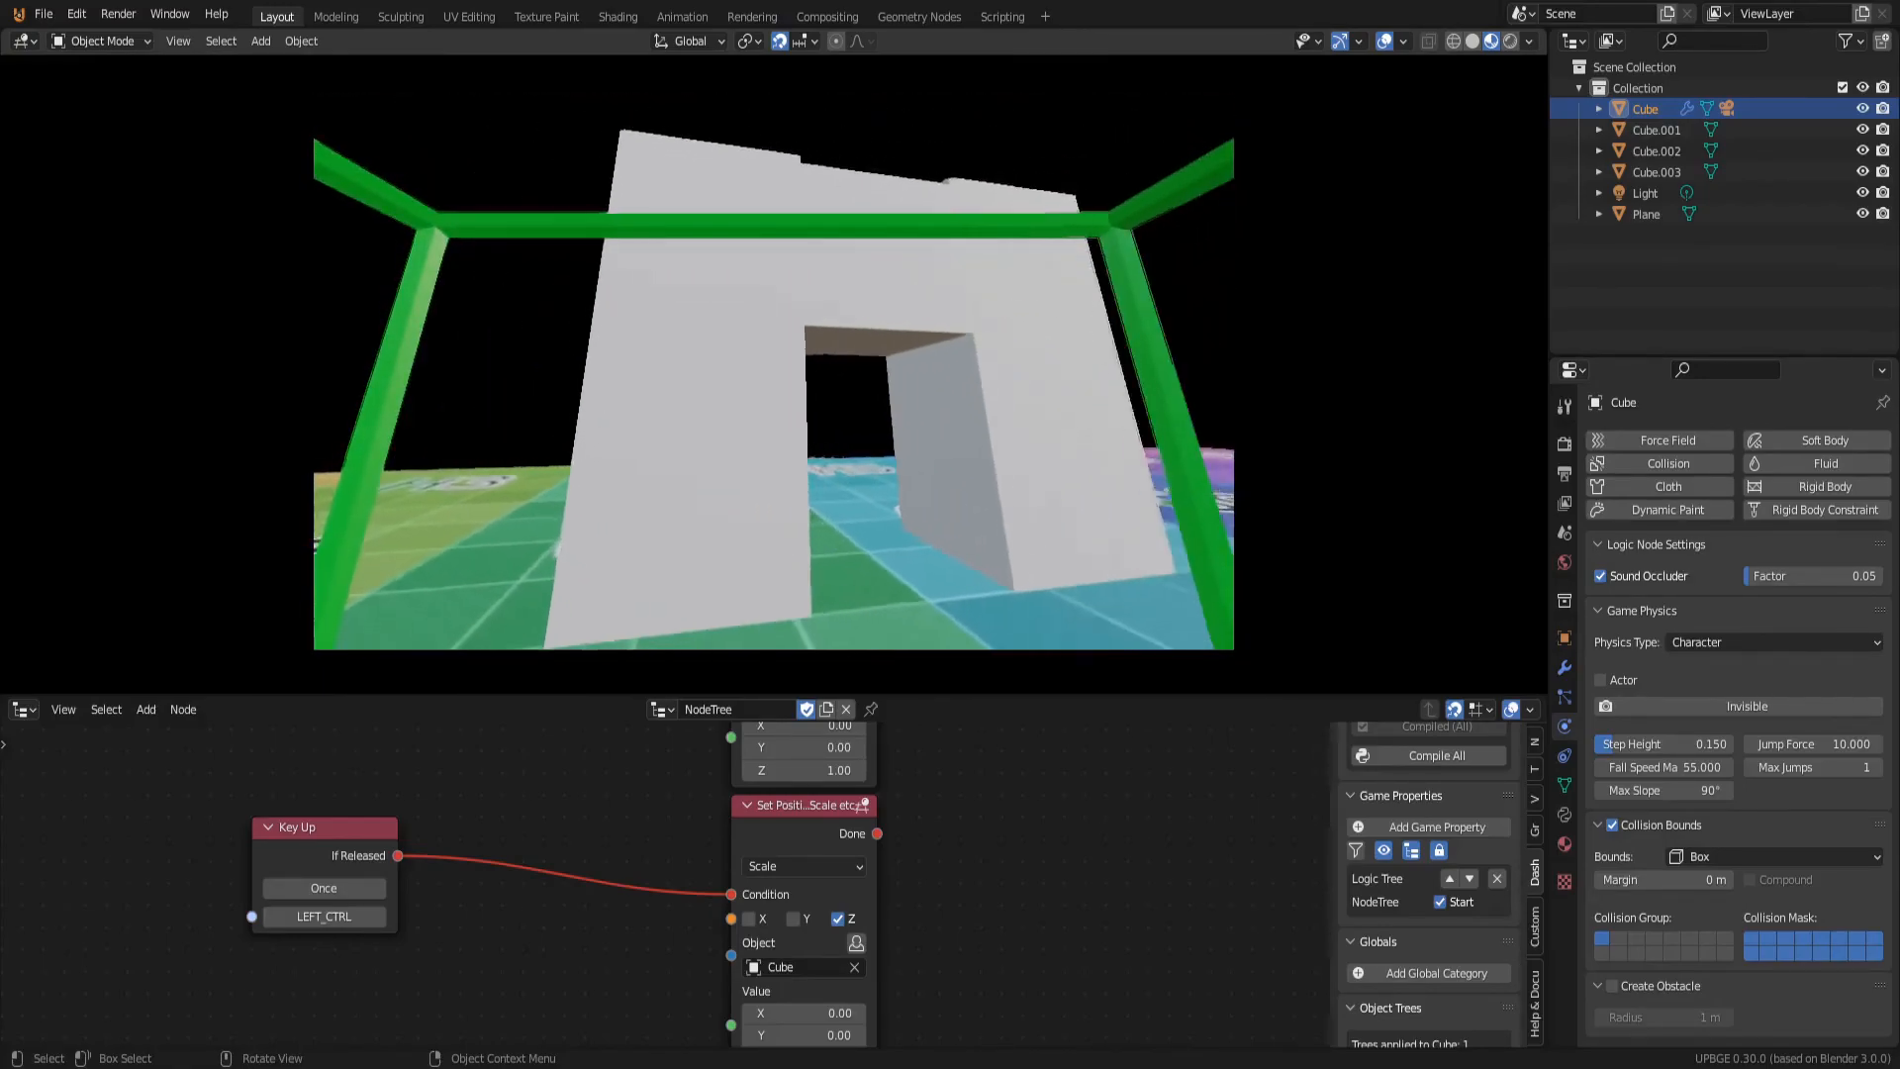
key("w")
key("w")
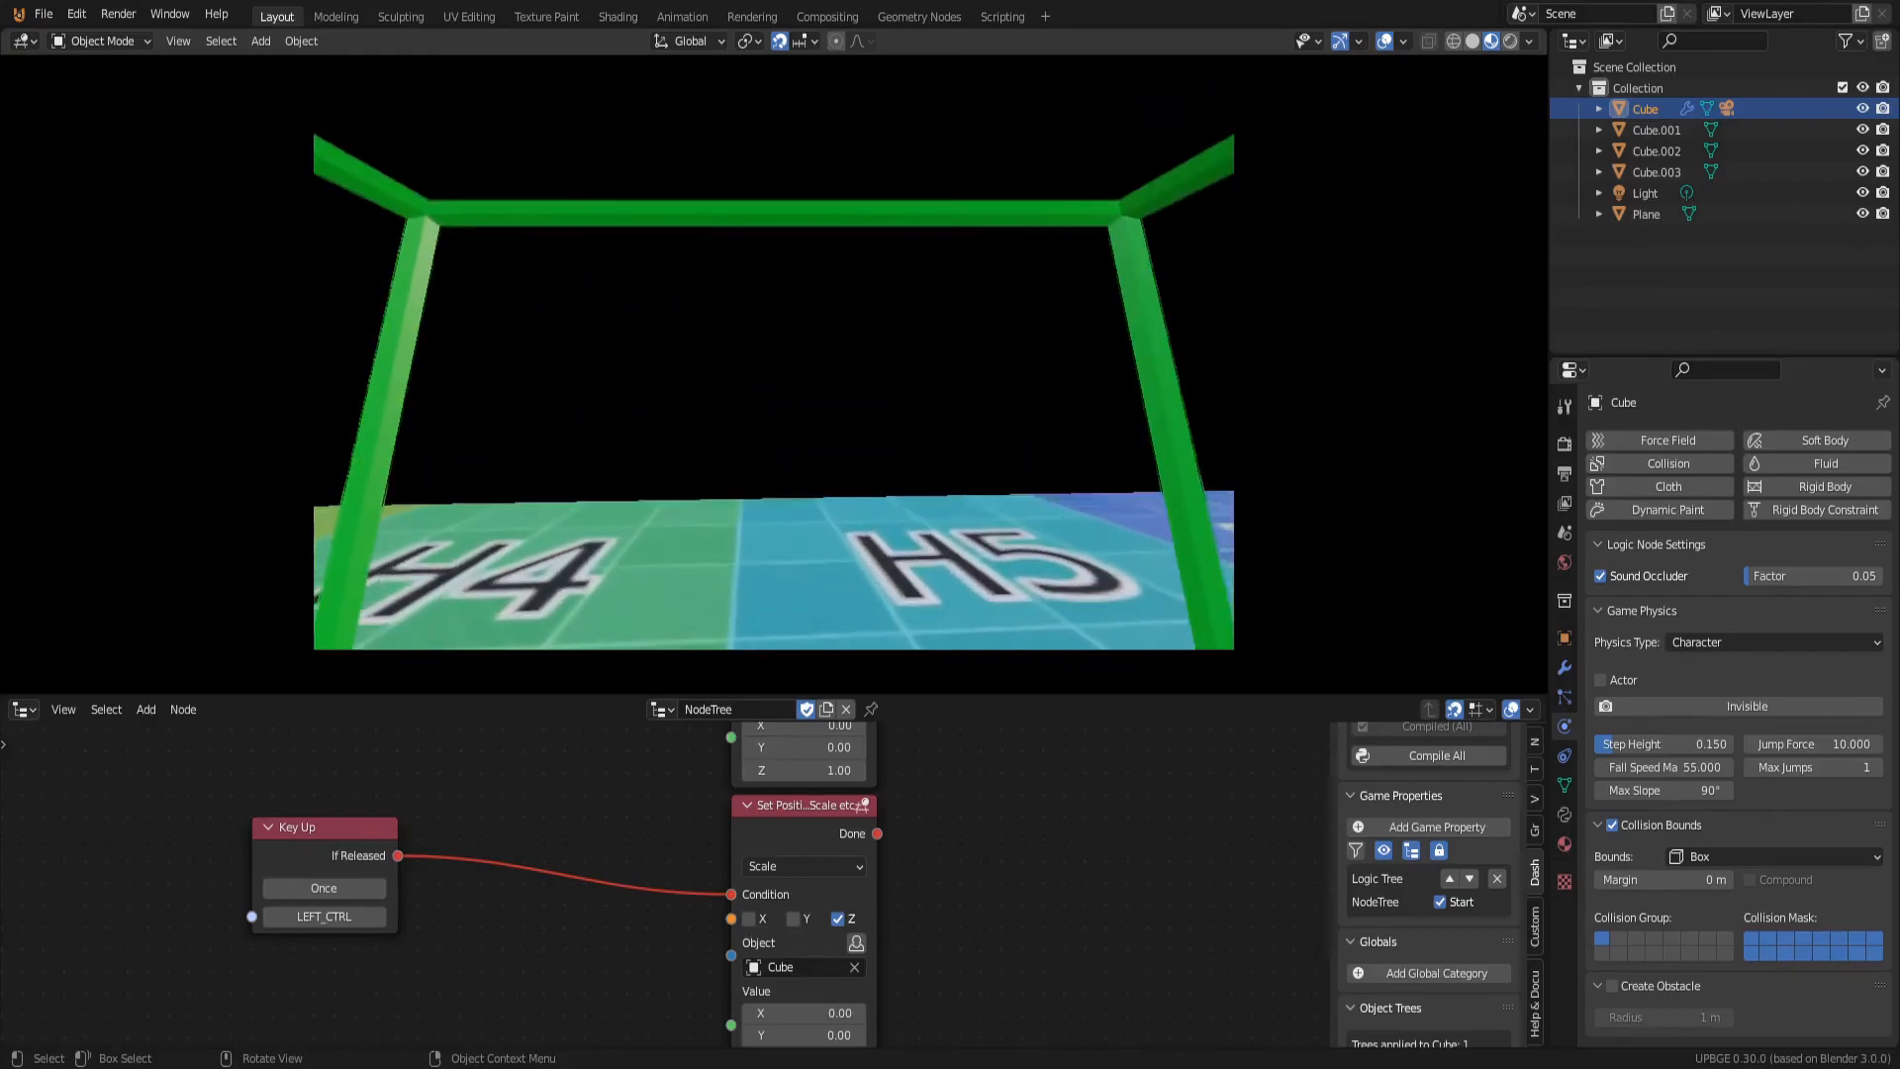
key("w")
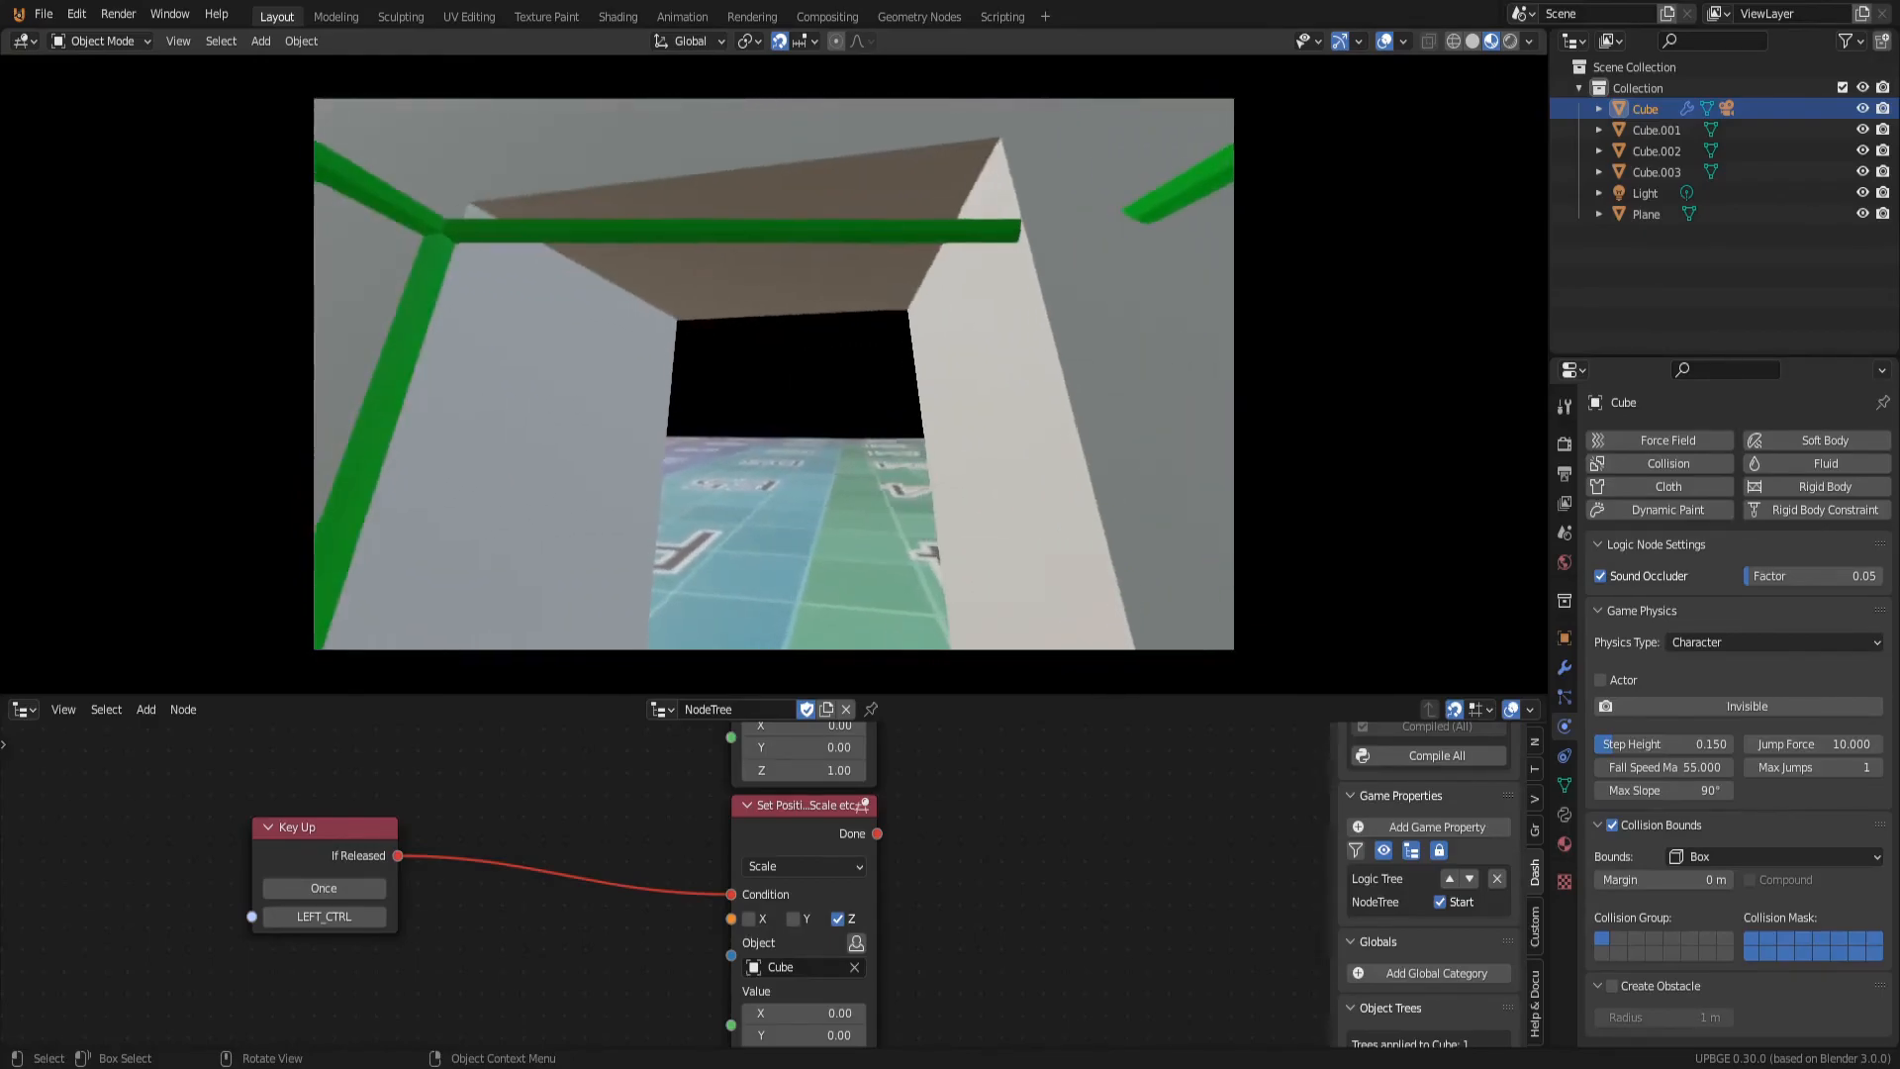
key("Escape")
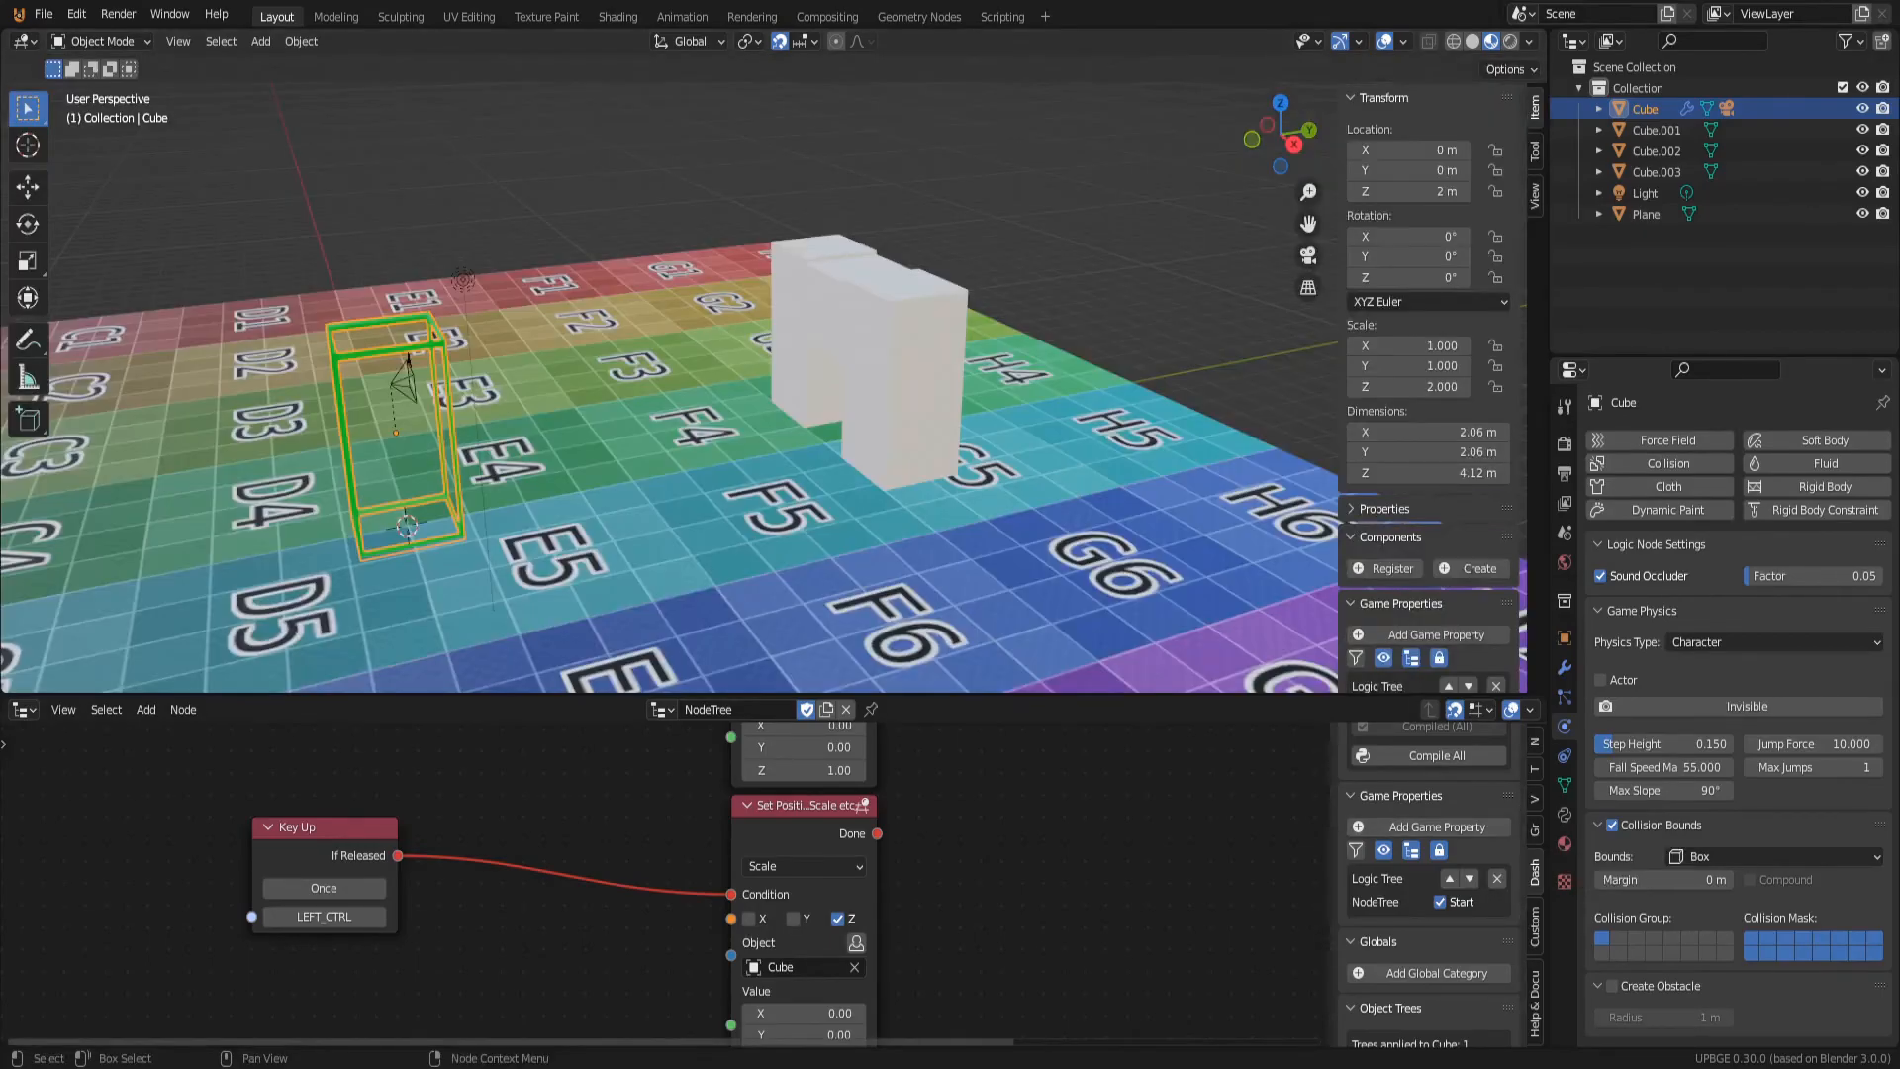
Step: Run the game from the outside perspective view and crouch the character to pass through the archway to its far side
key("p")
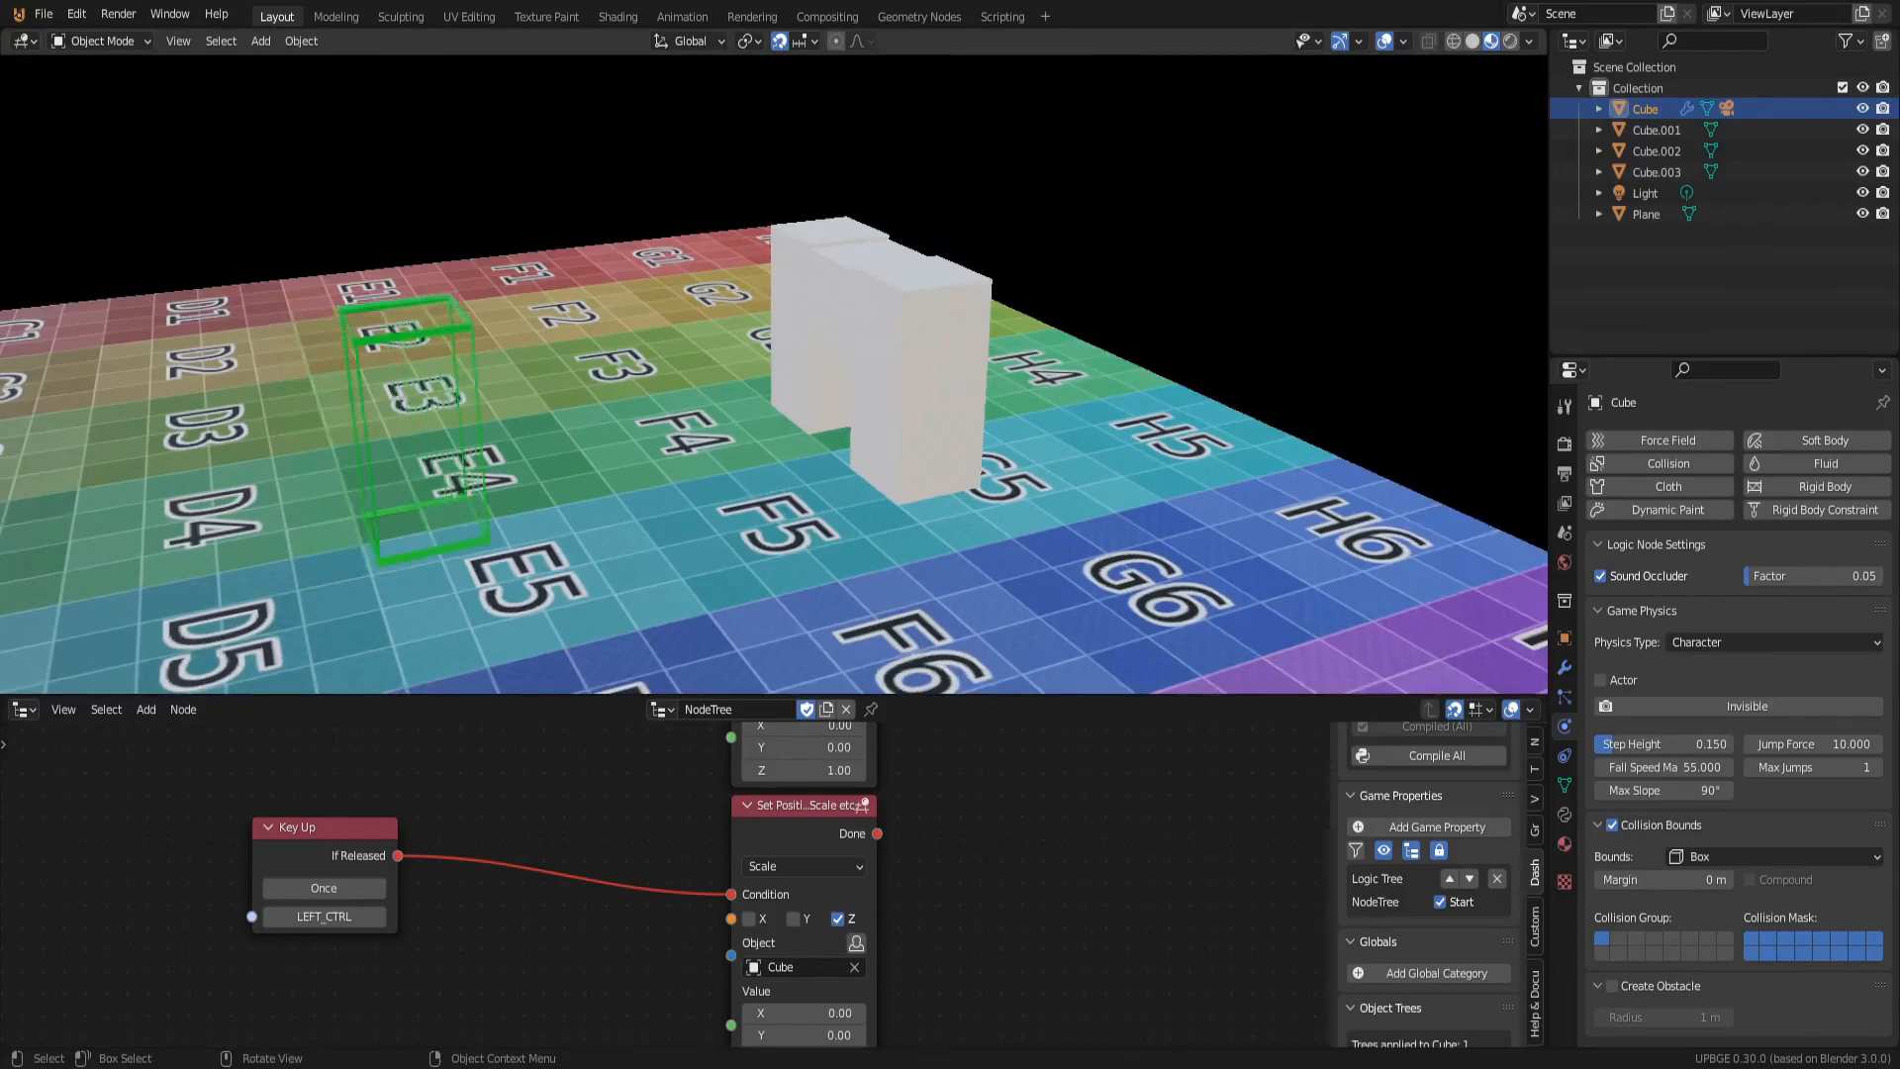
key("w")
key("ctrl")
key("space")
key("s")
key("w")
key("ctrl")
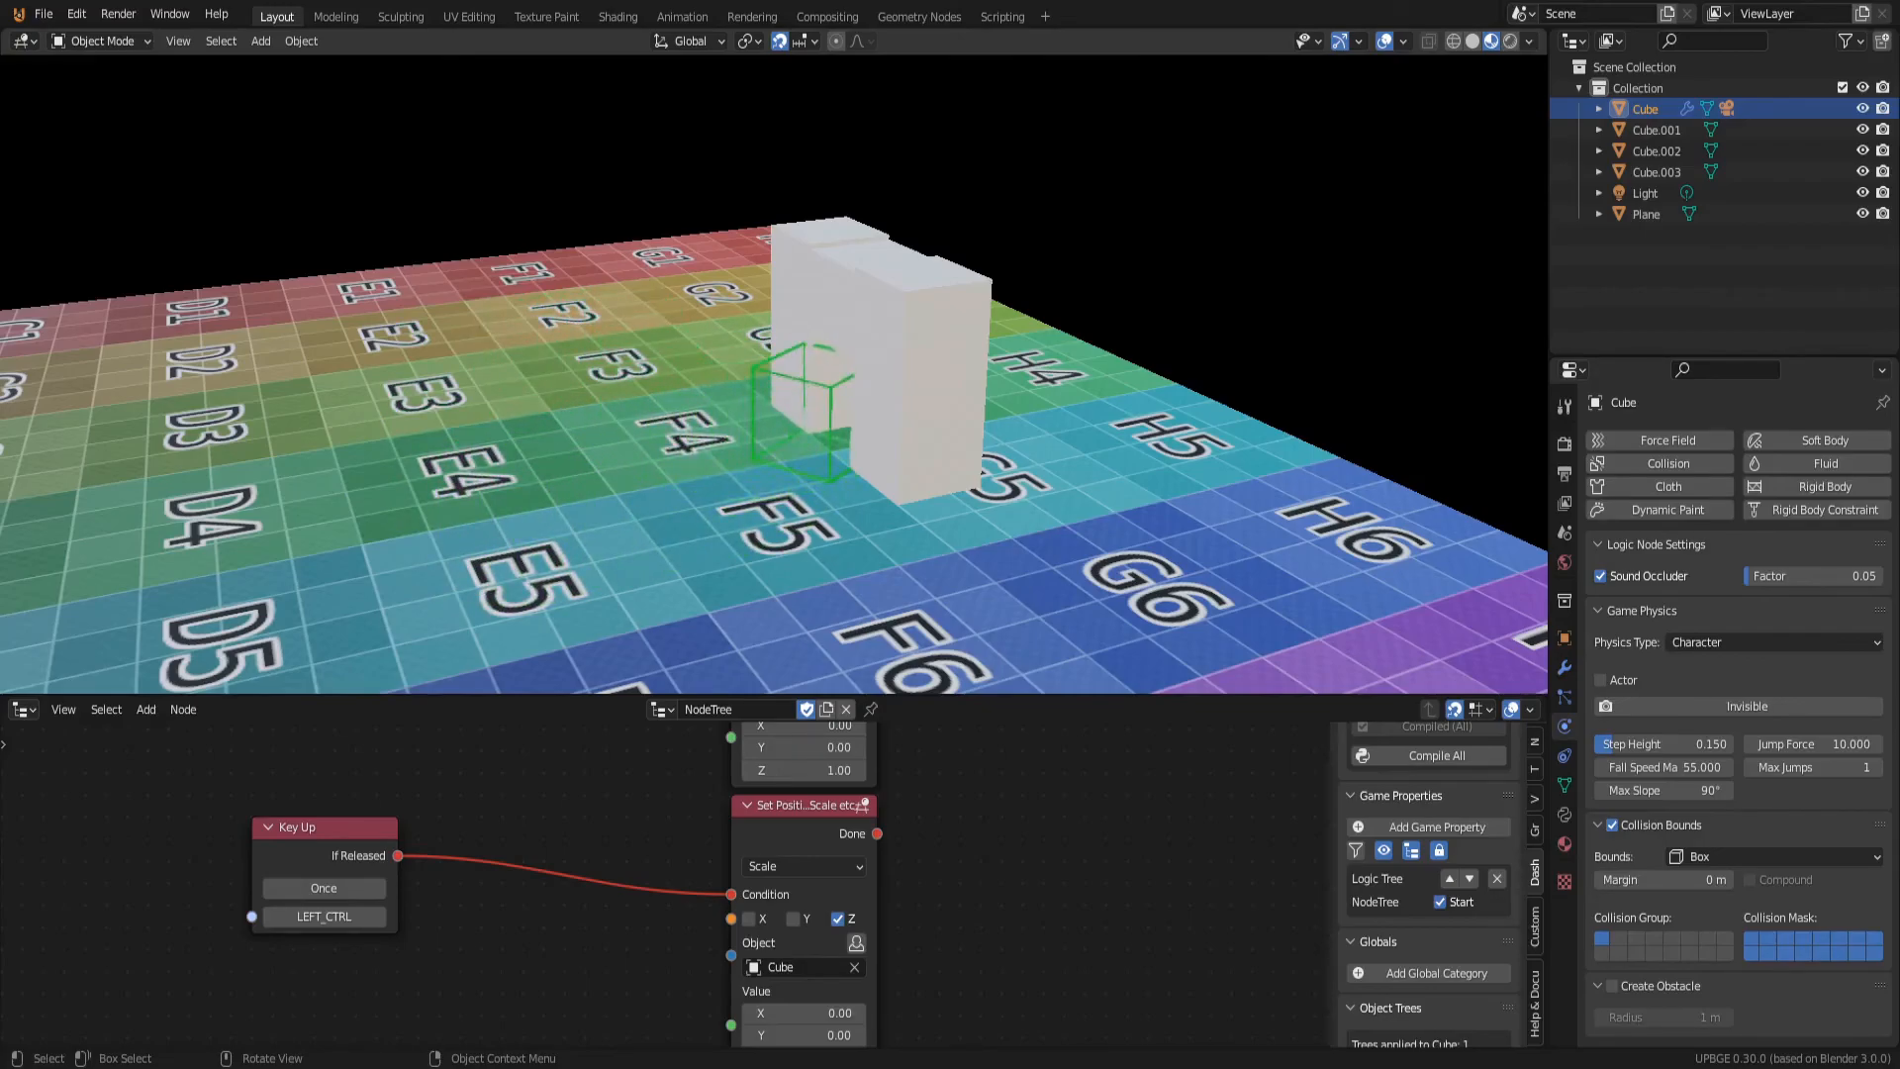
key("w")
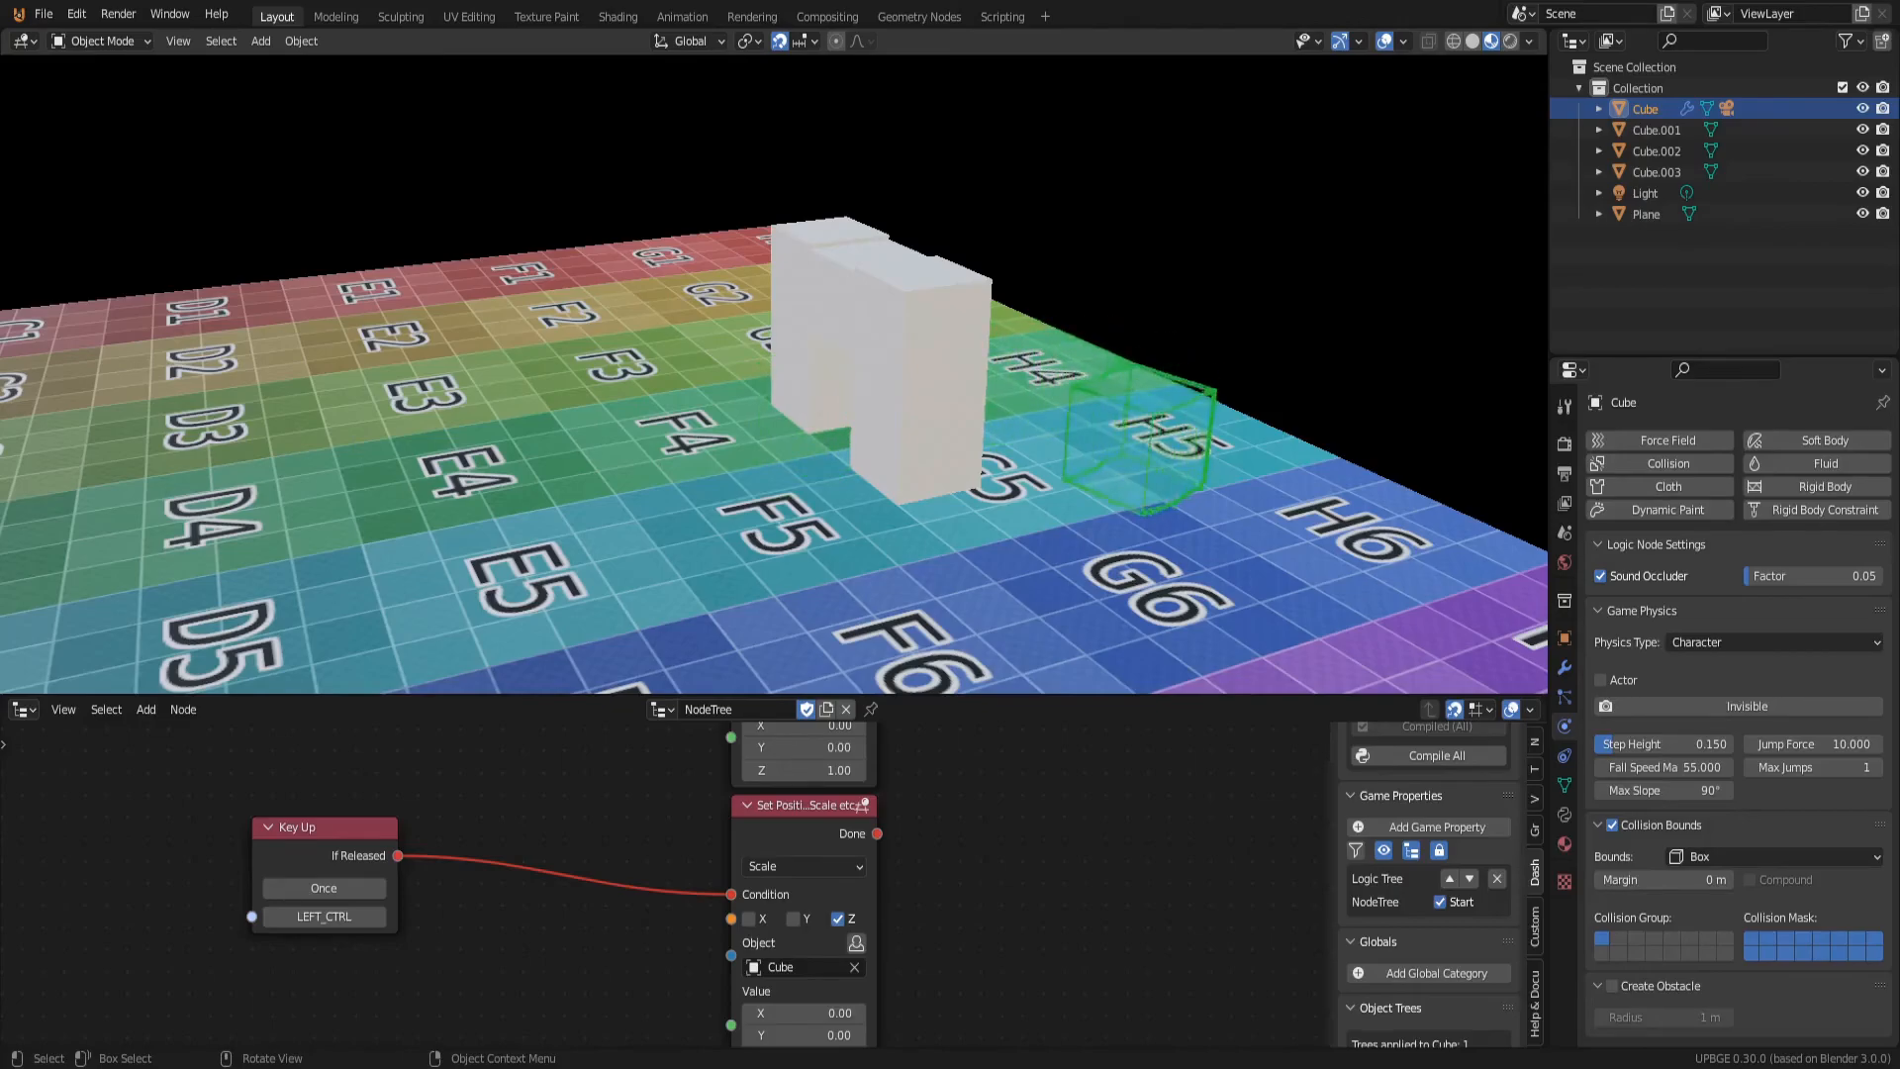
Step: Bring the crouched character back through the archway, stand it up and test jumping while moving forward beside the arch
key("w")
key("ctrl")
key("space")
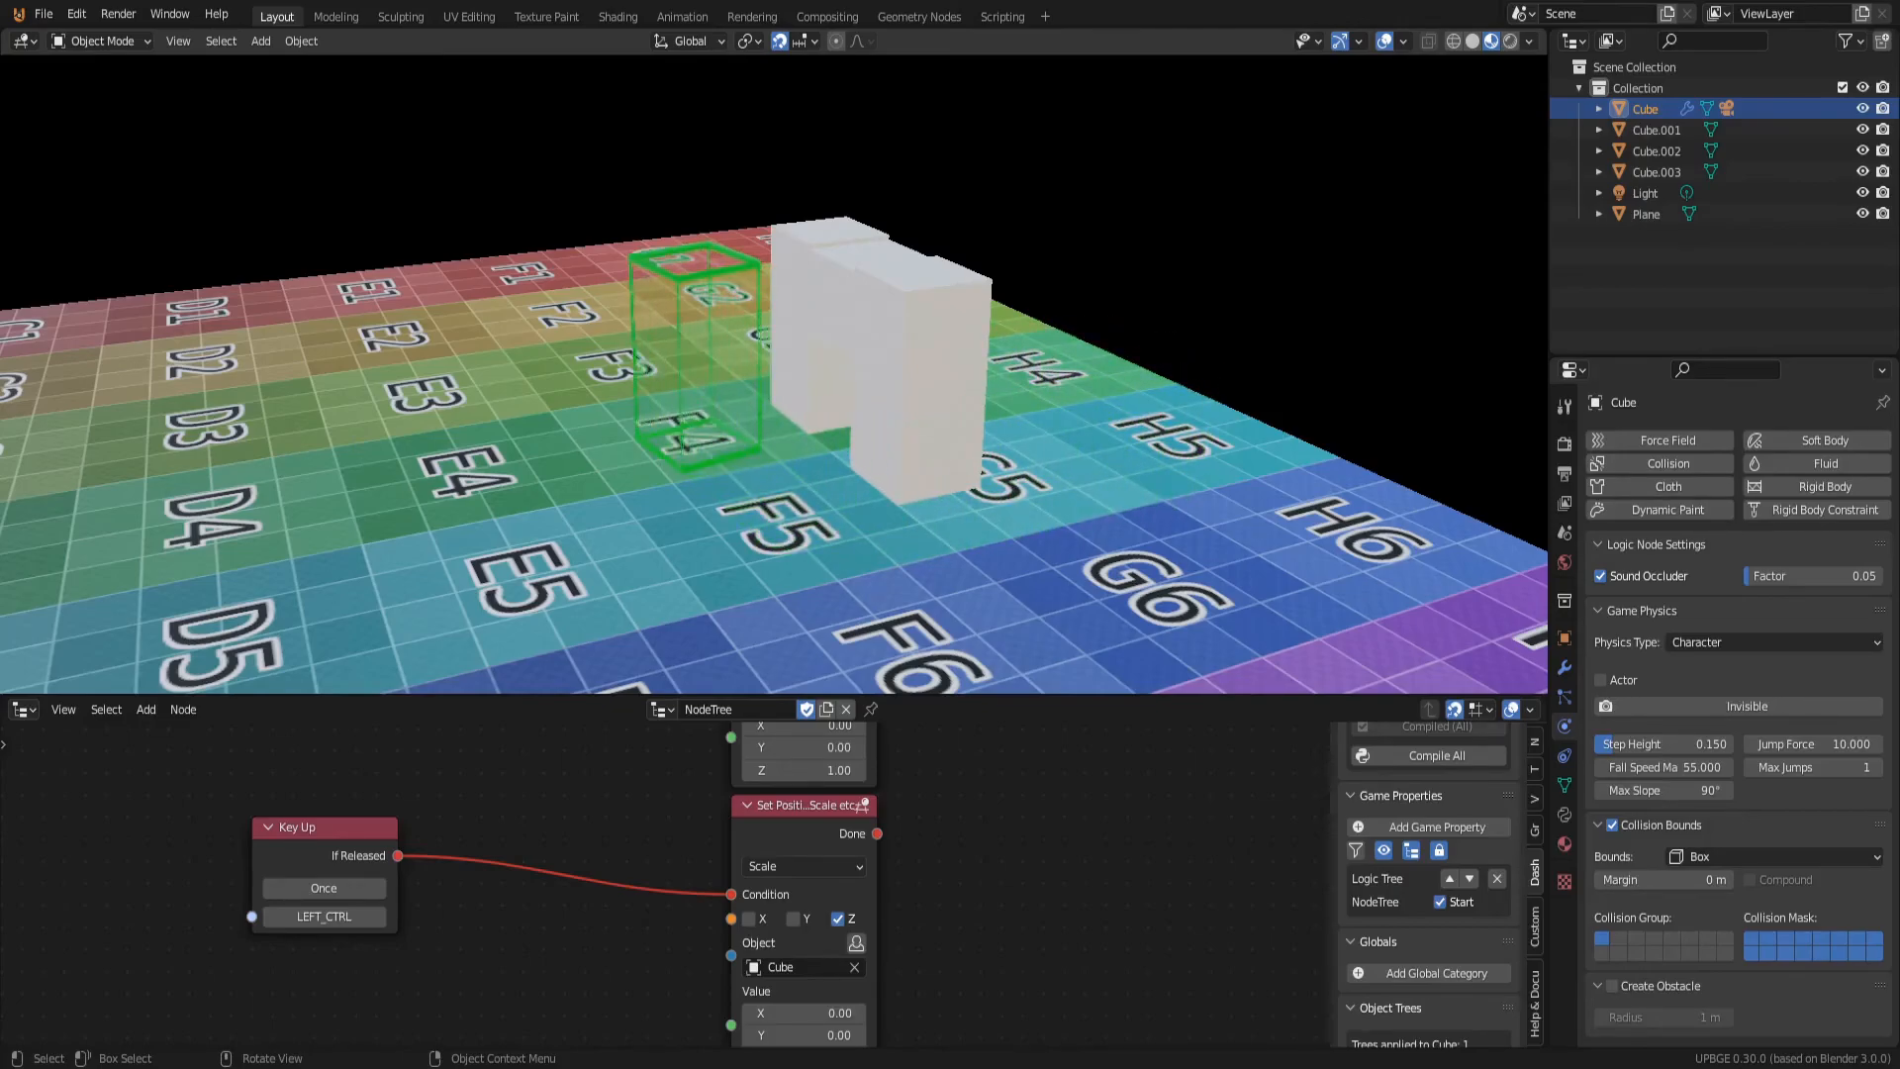
key("w")
key("space")
key("space")
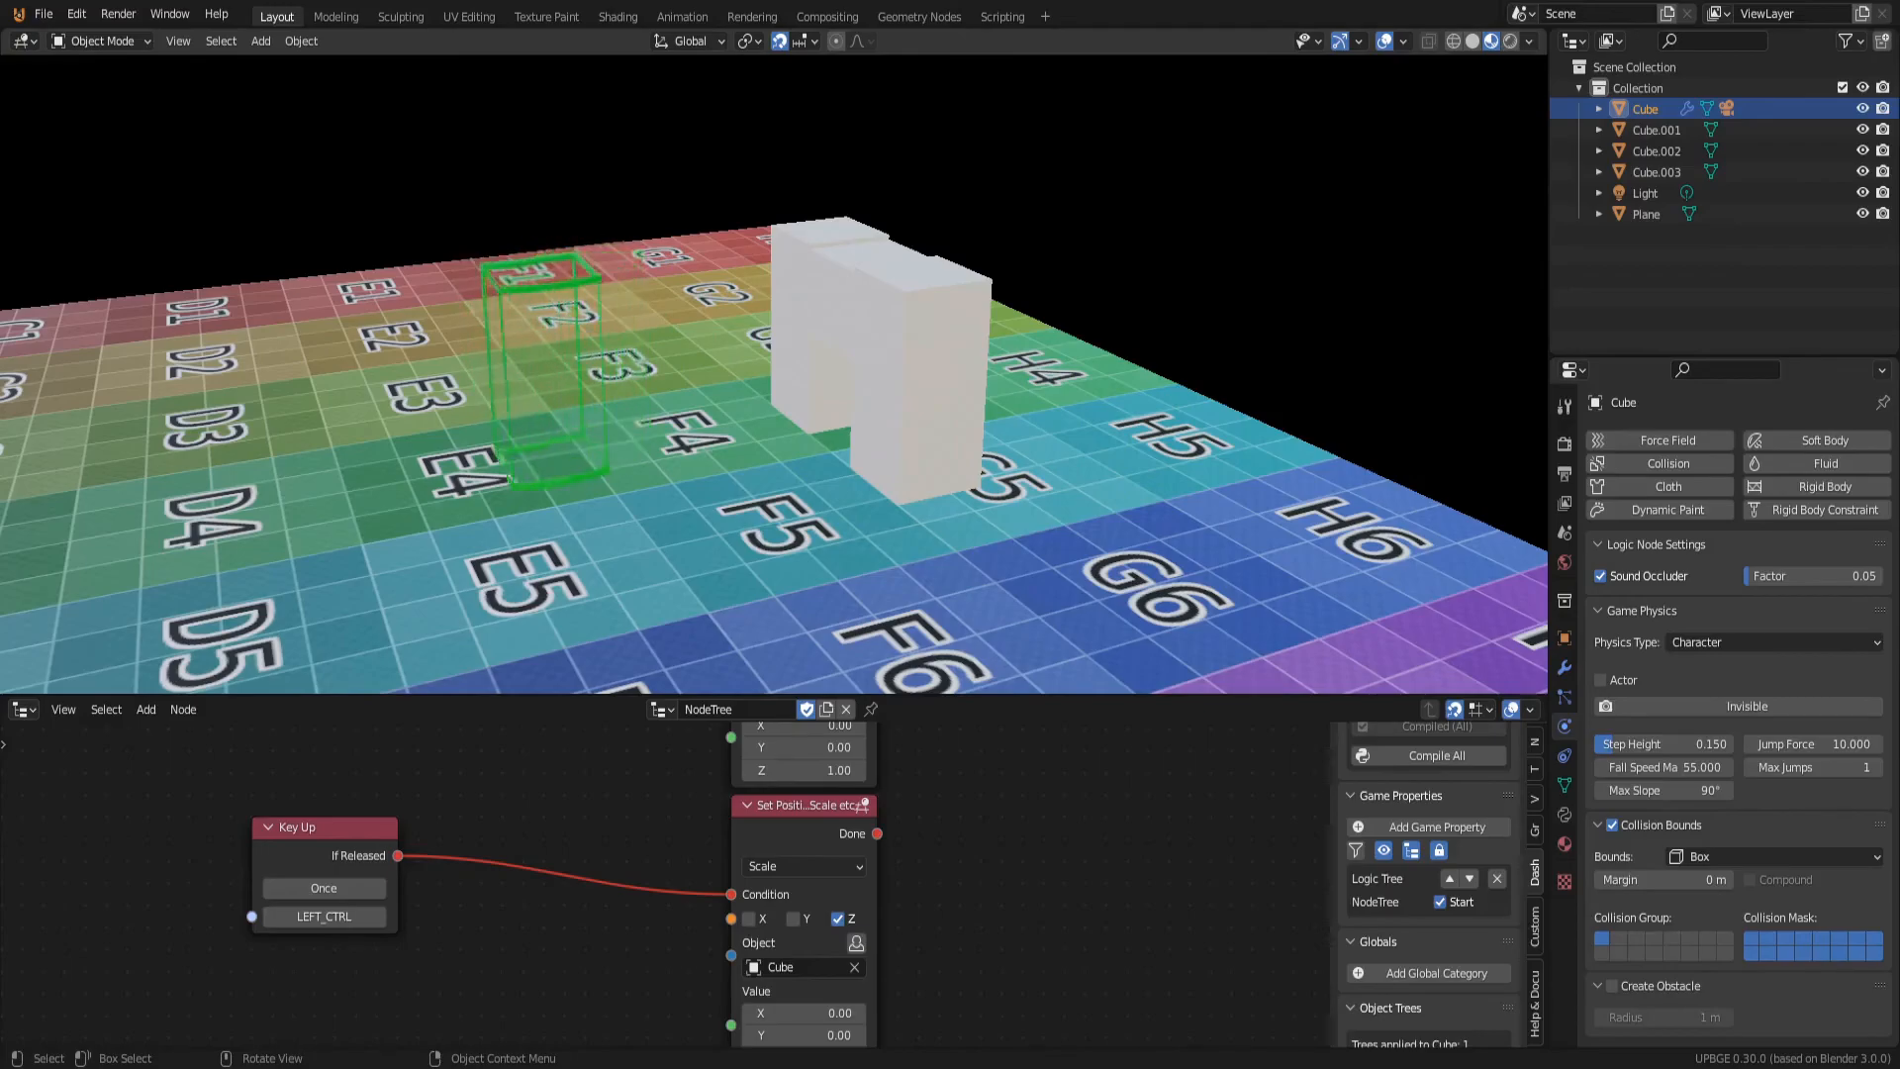
key("w")
key("space")
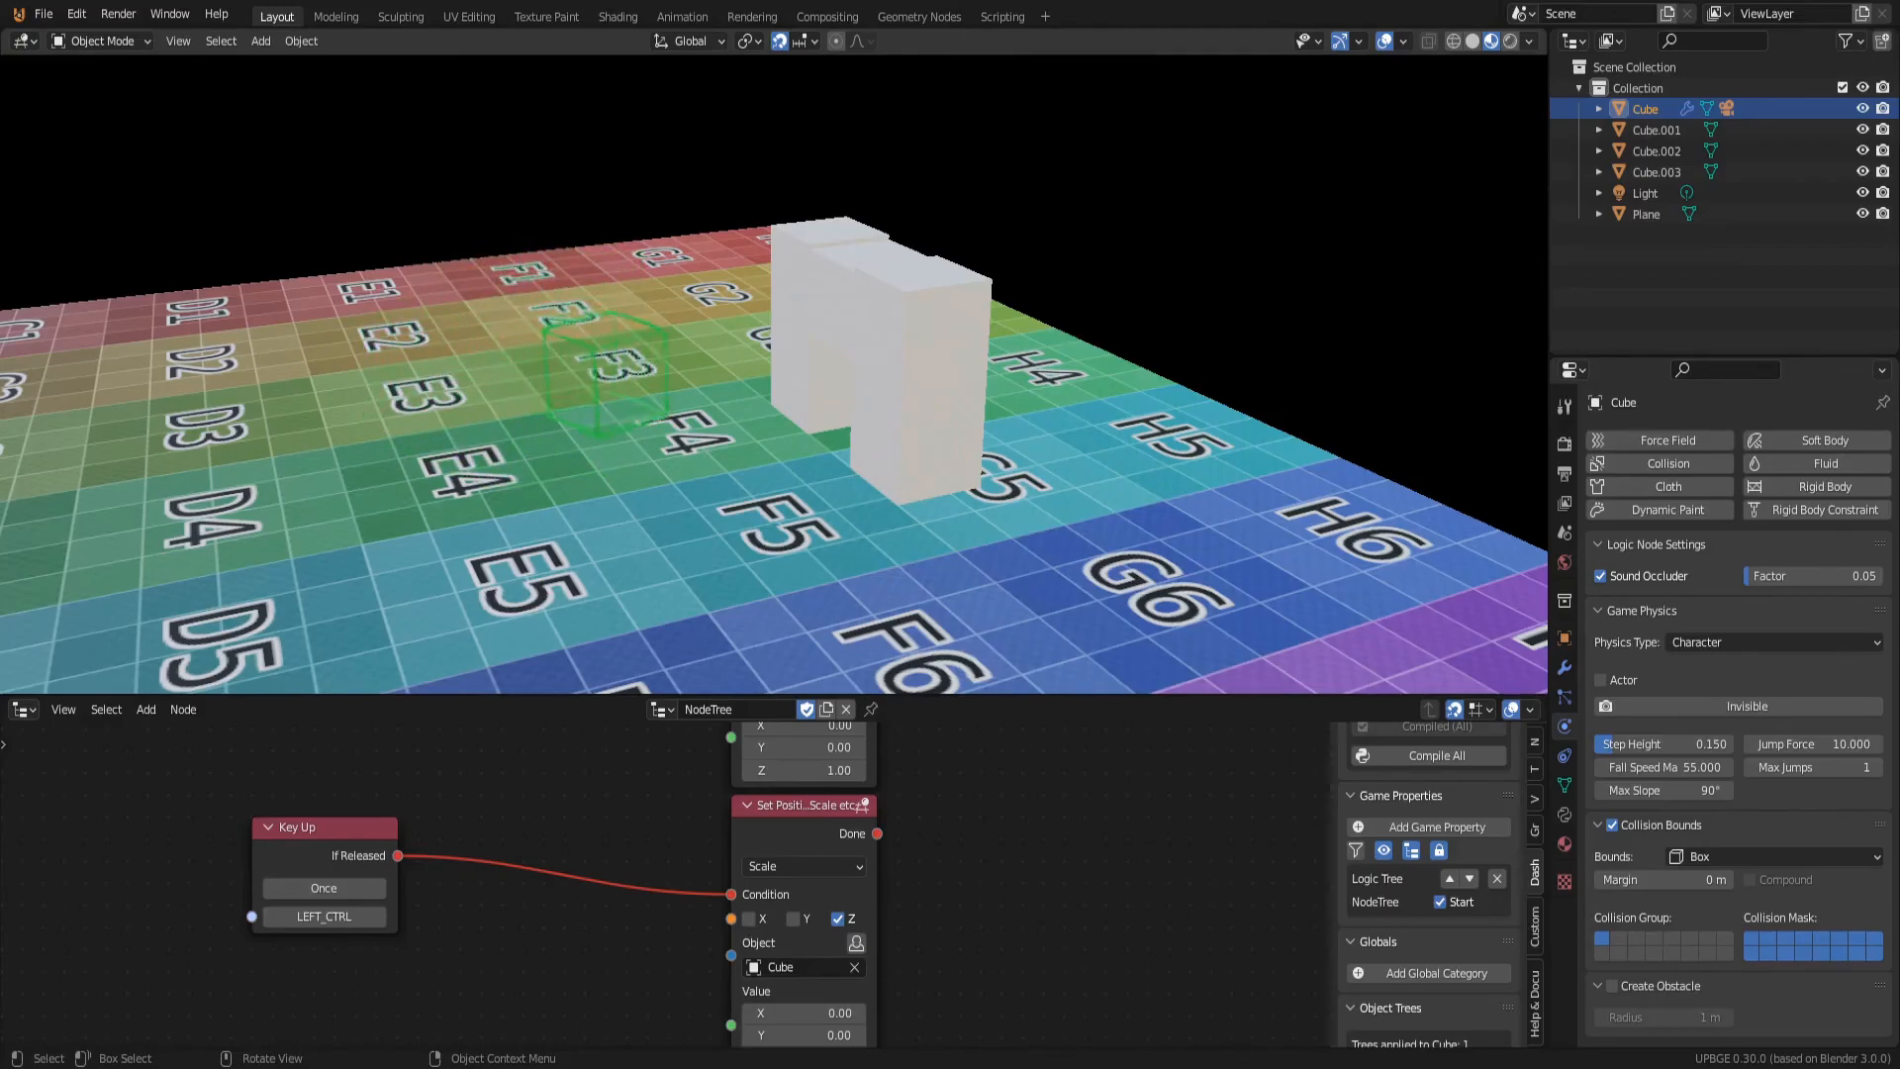
Step: Test jumping repeatedly with the crouched character while moving around the grid floor in front of the archway
key("w")
key("space")
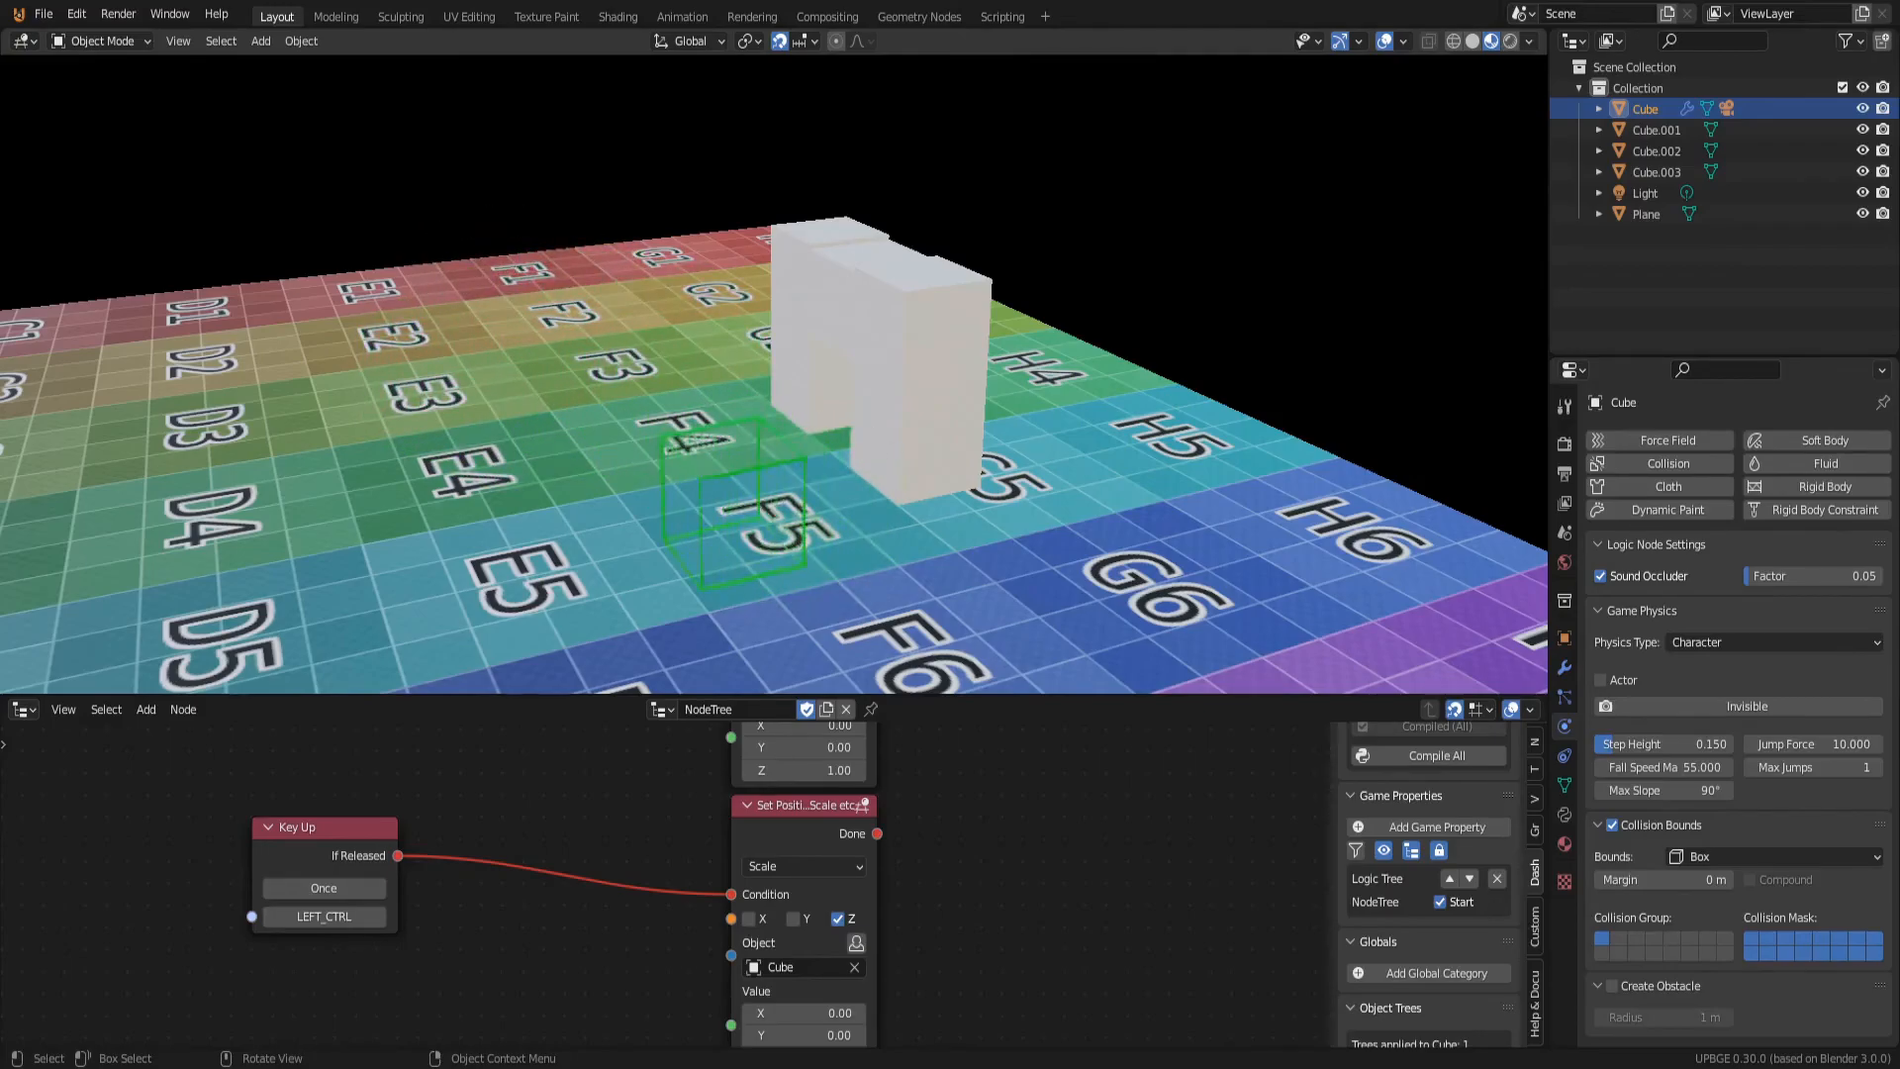
key("w")
key("space")
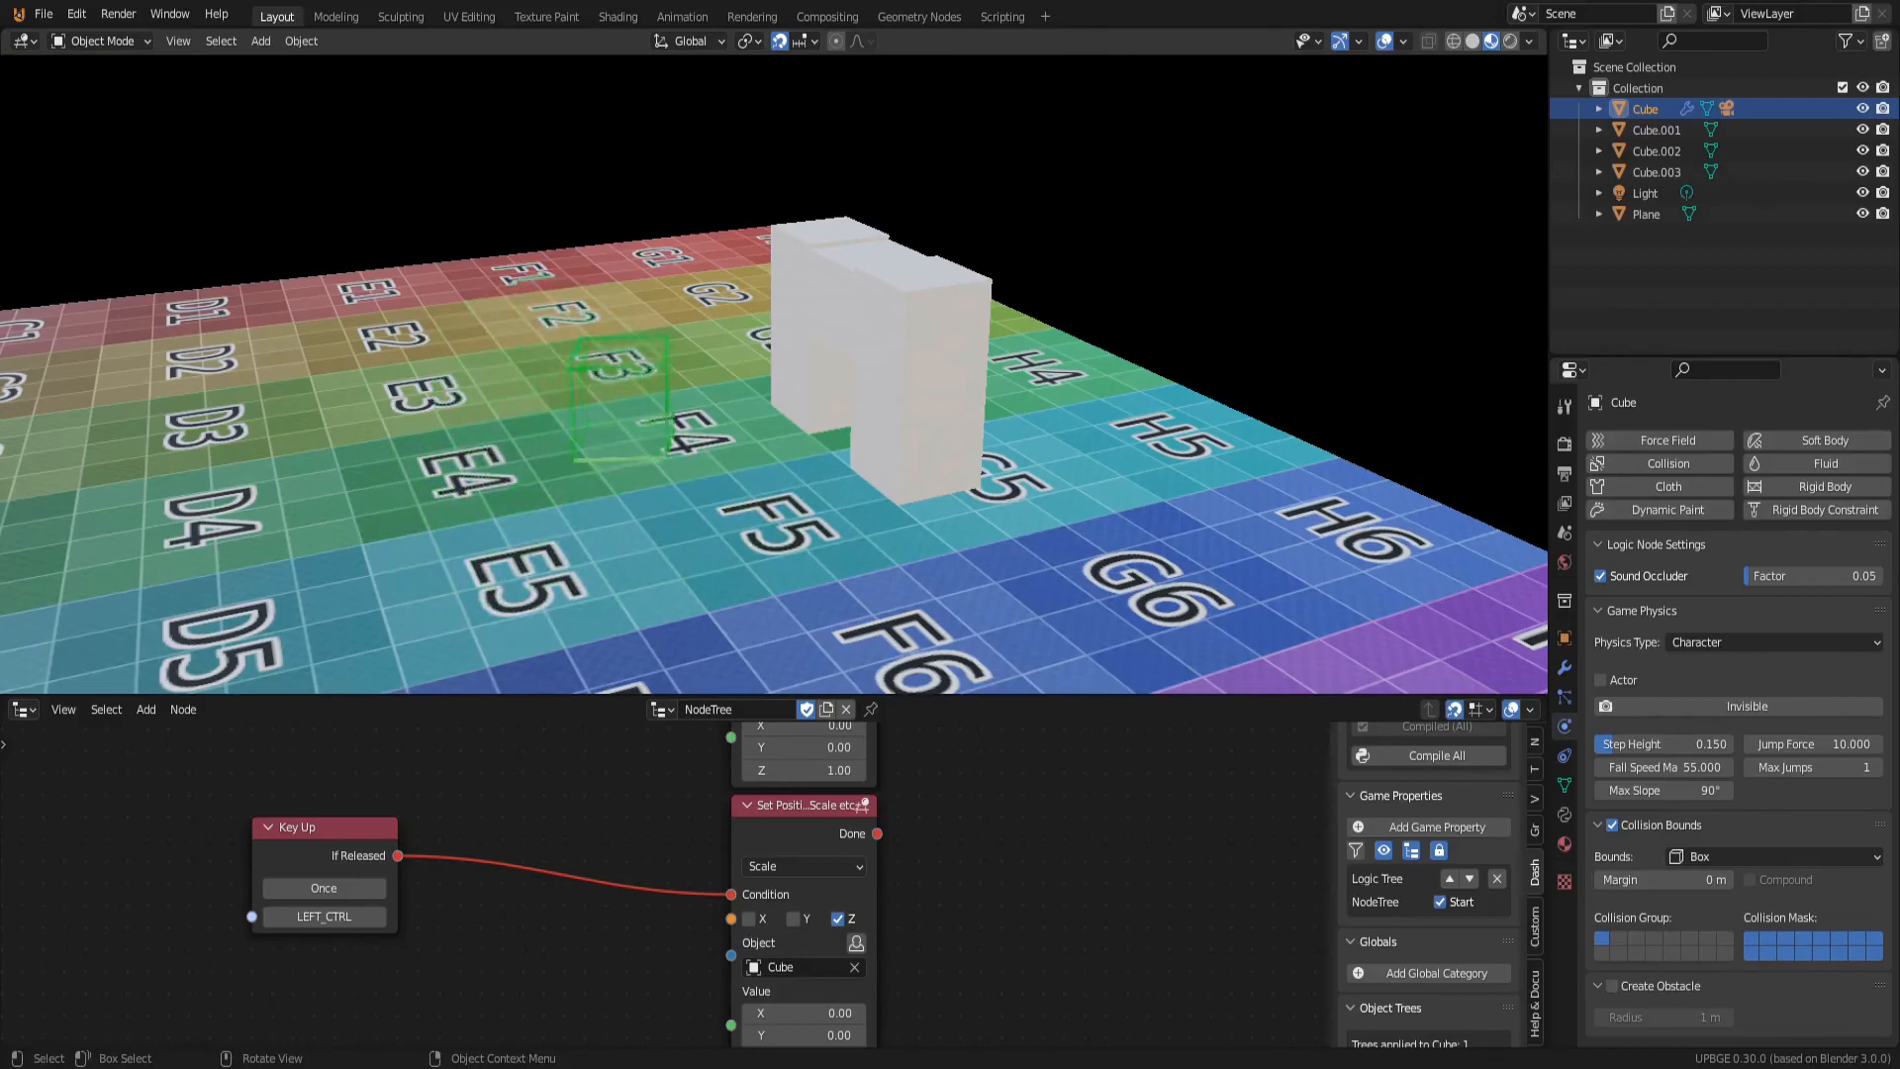
key("w")
key("space")
key("space")
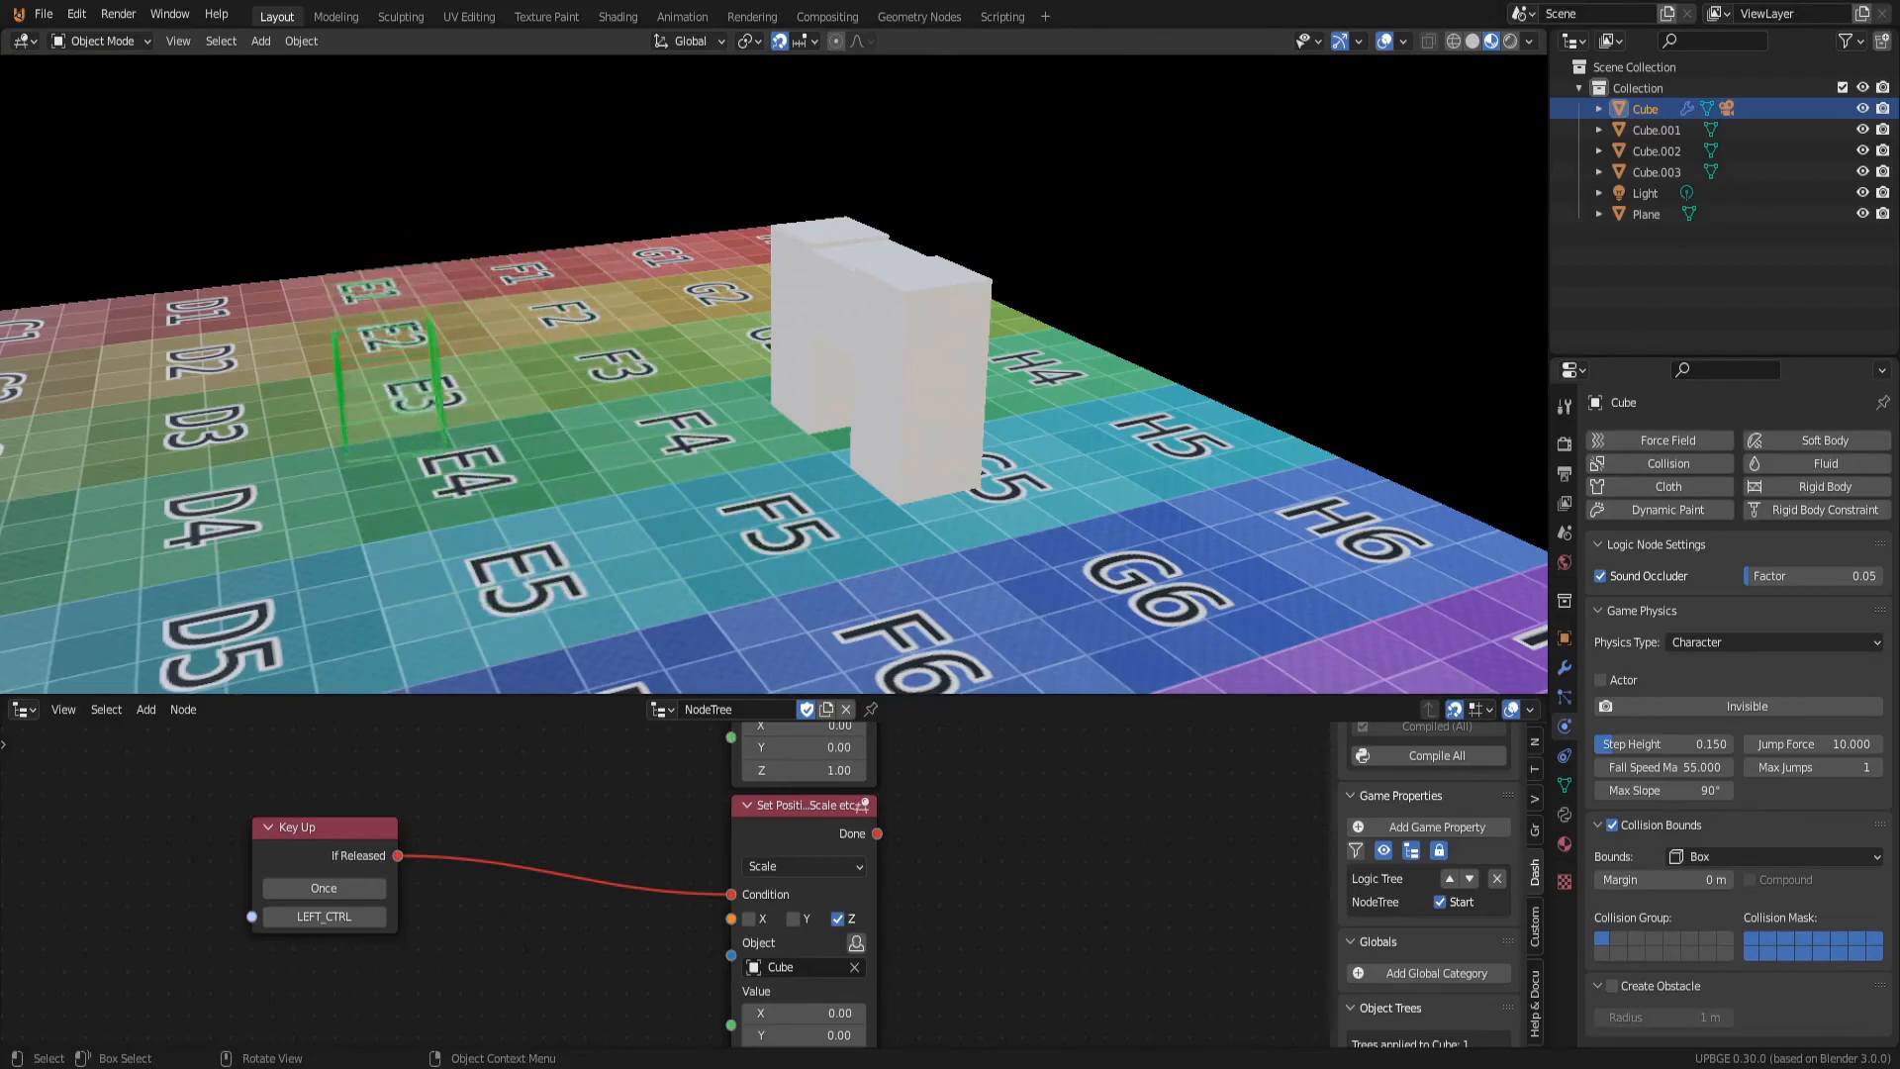
key("w")
key("space")
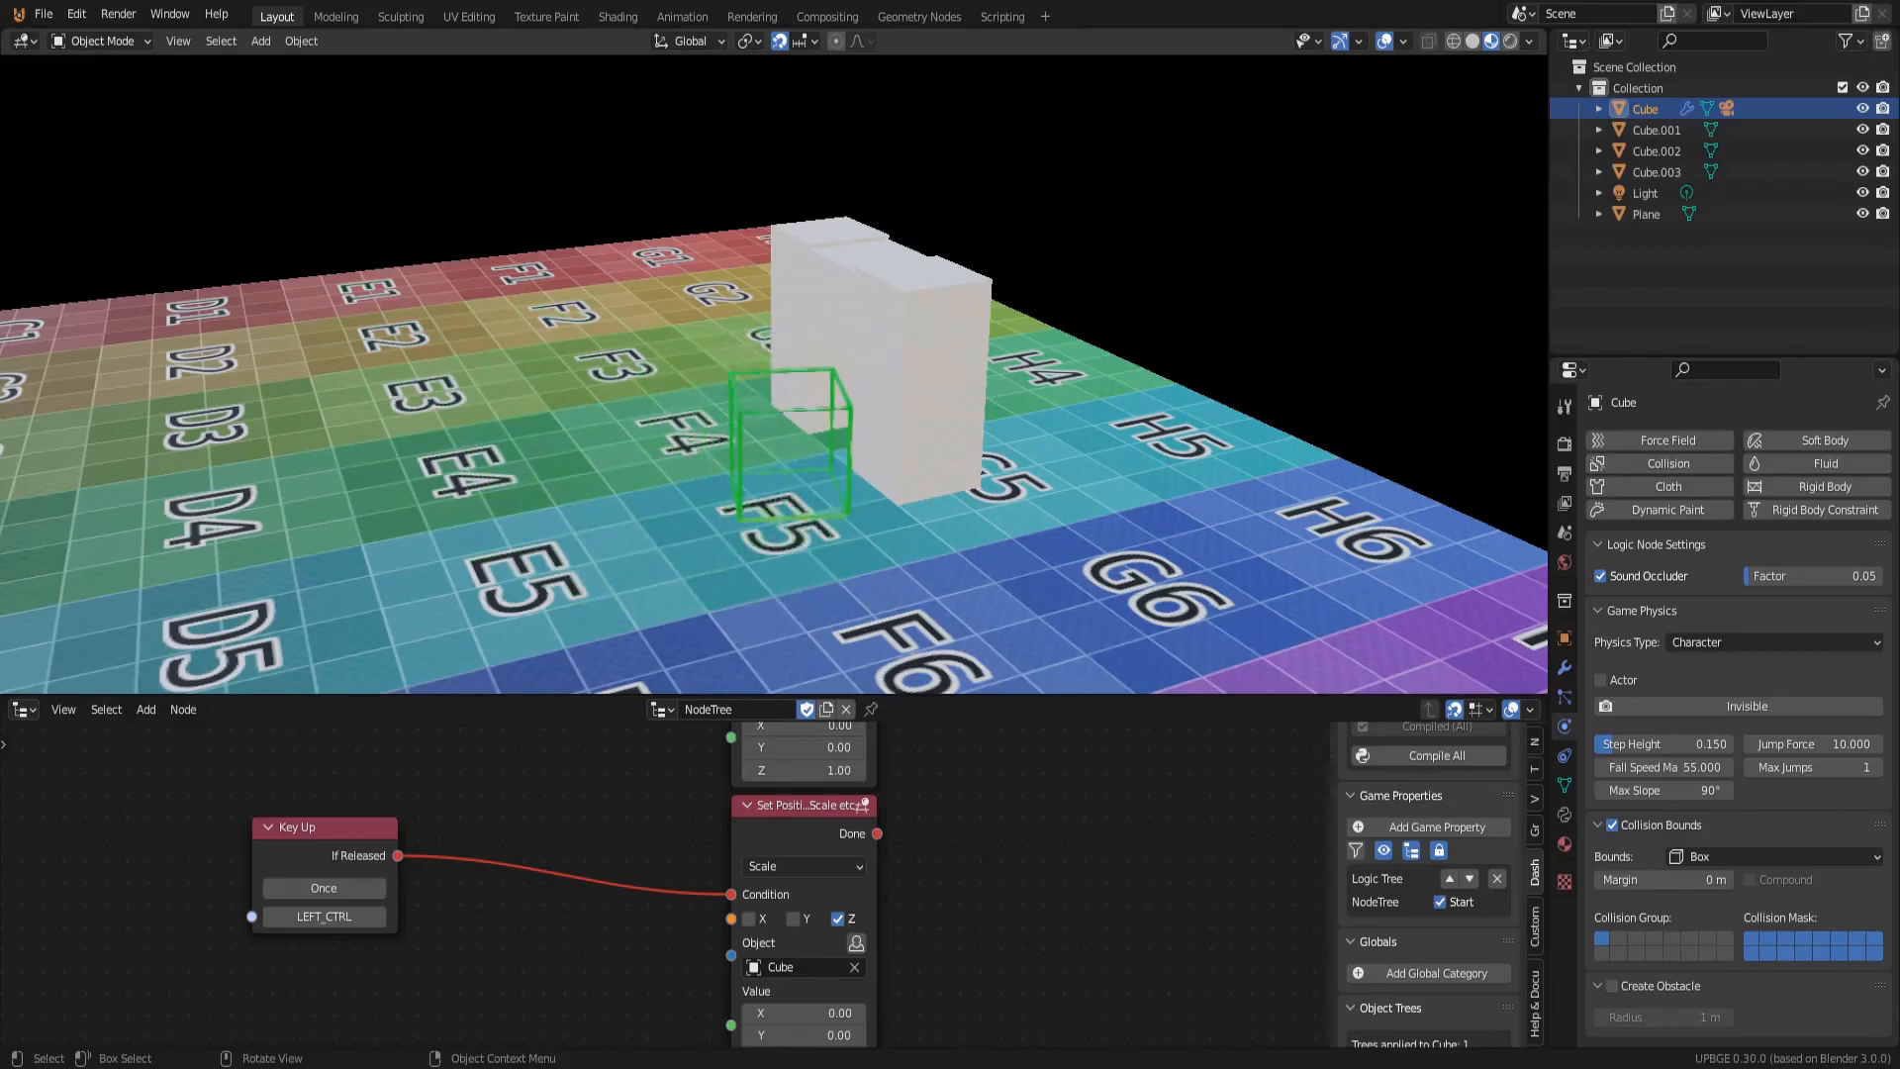
key("w")
key("space")
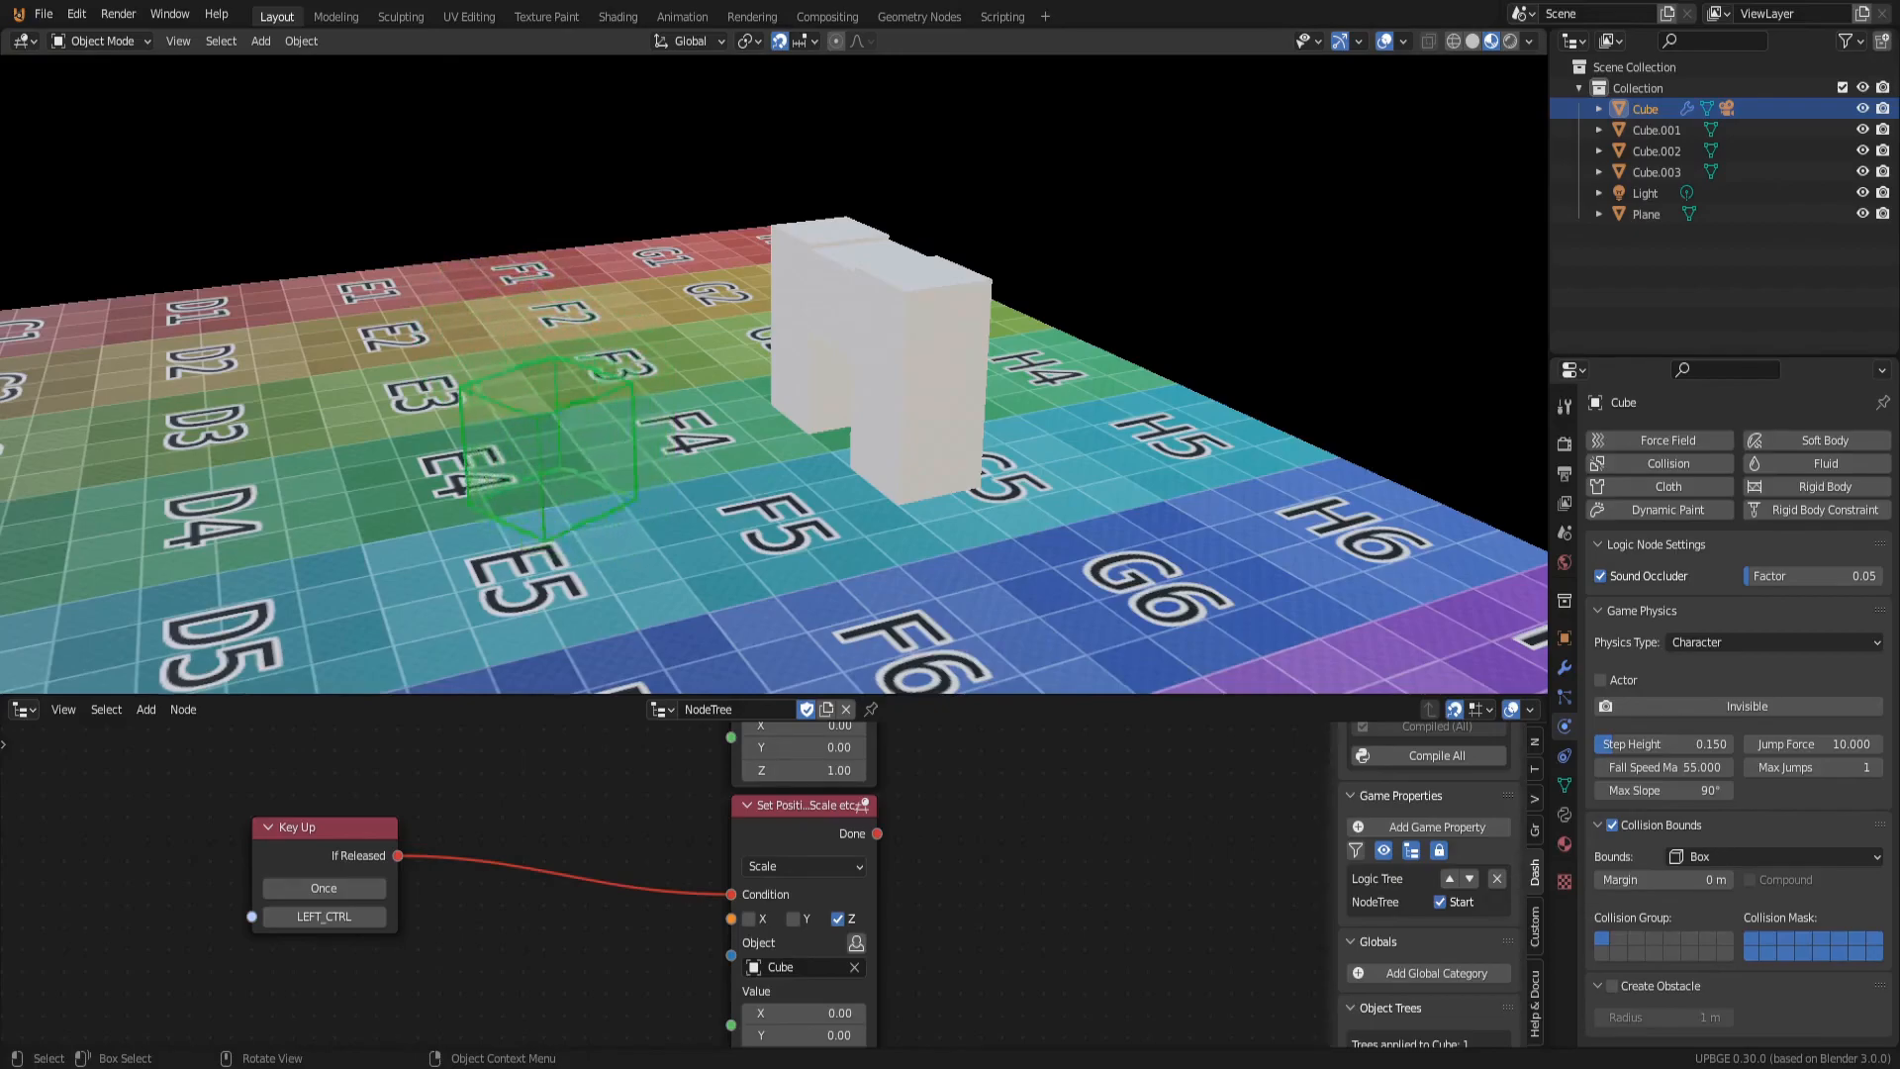
Step: Move the crouched character up to the archway opening, back it away and walk it around the surrounding floor tiles
key("w")
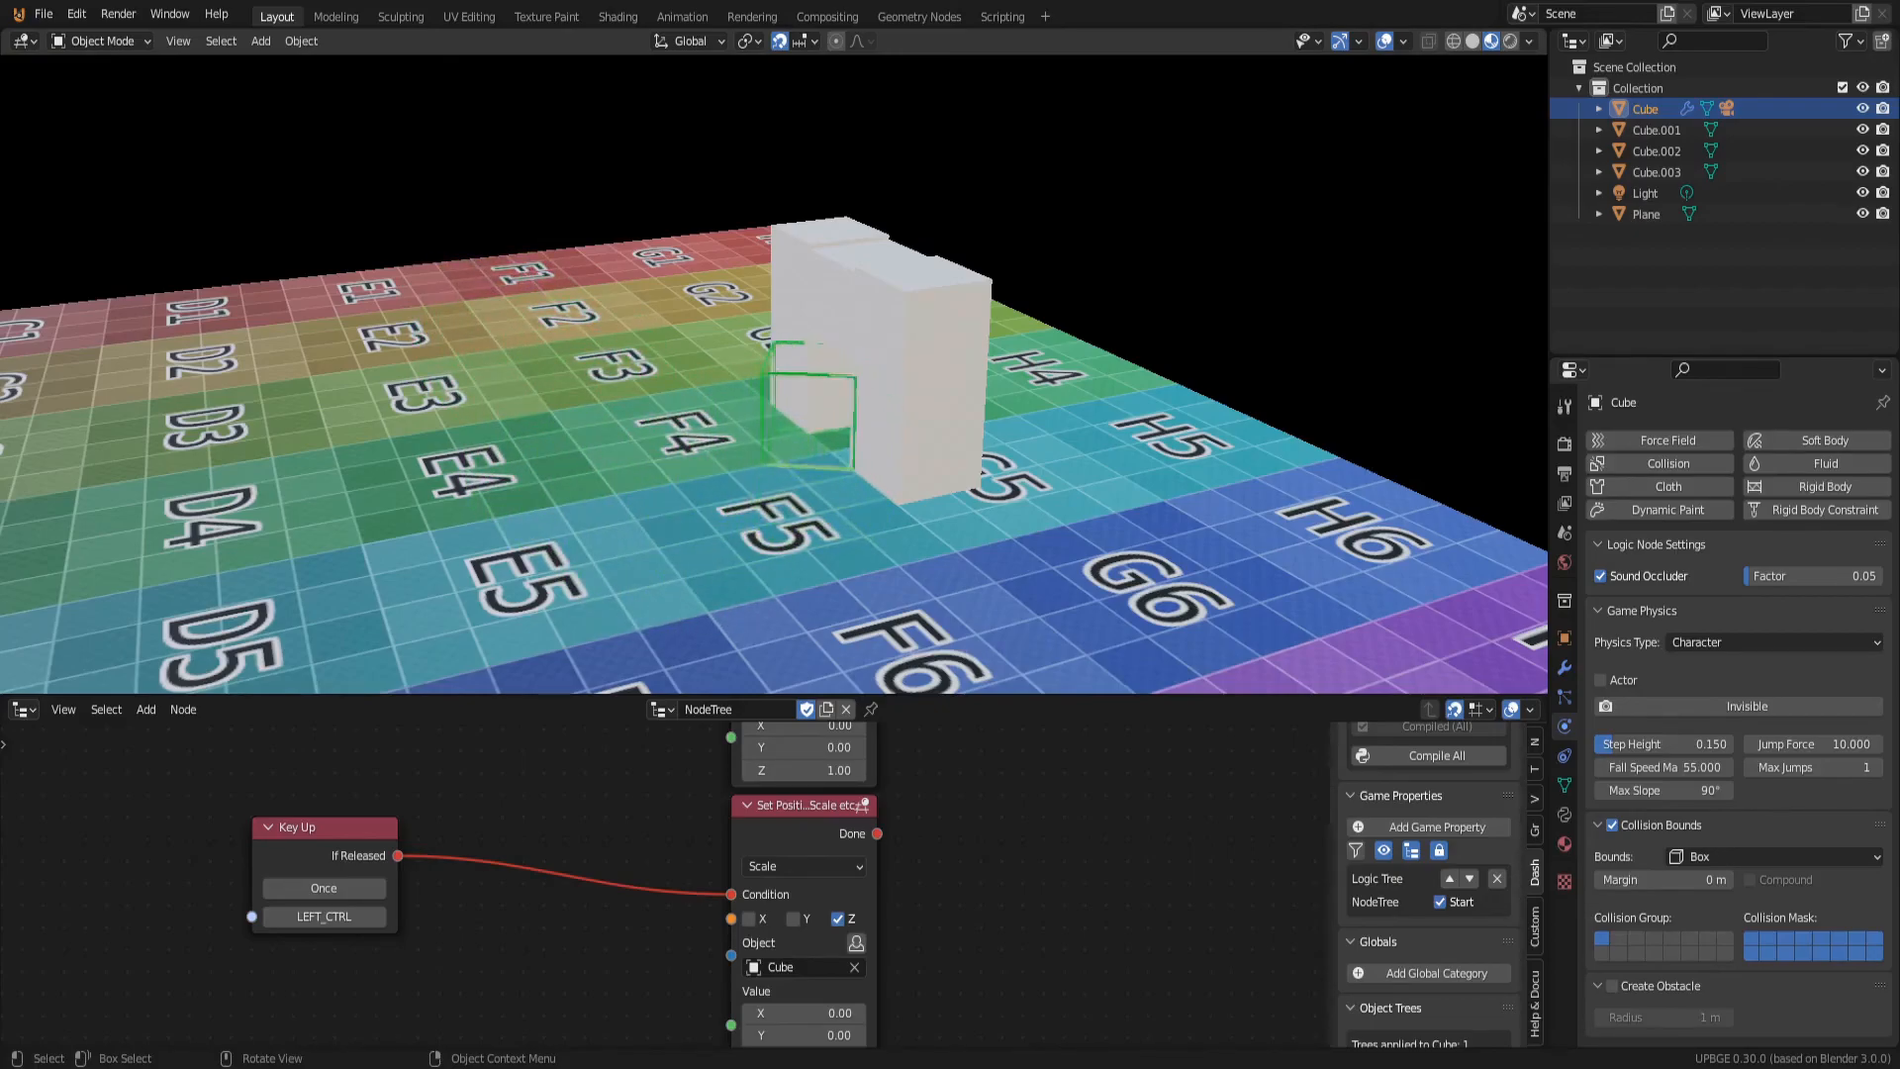
key("s")
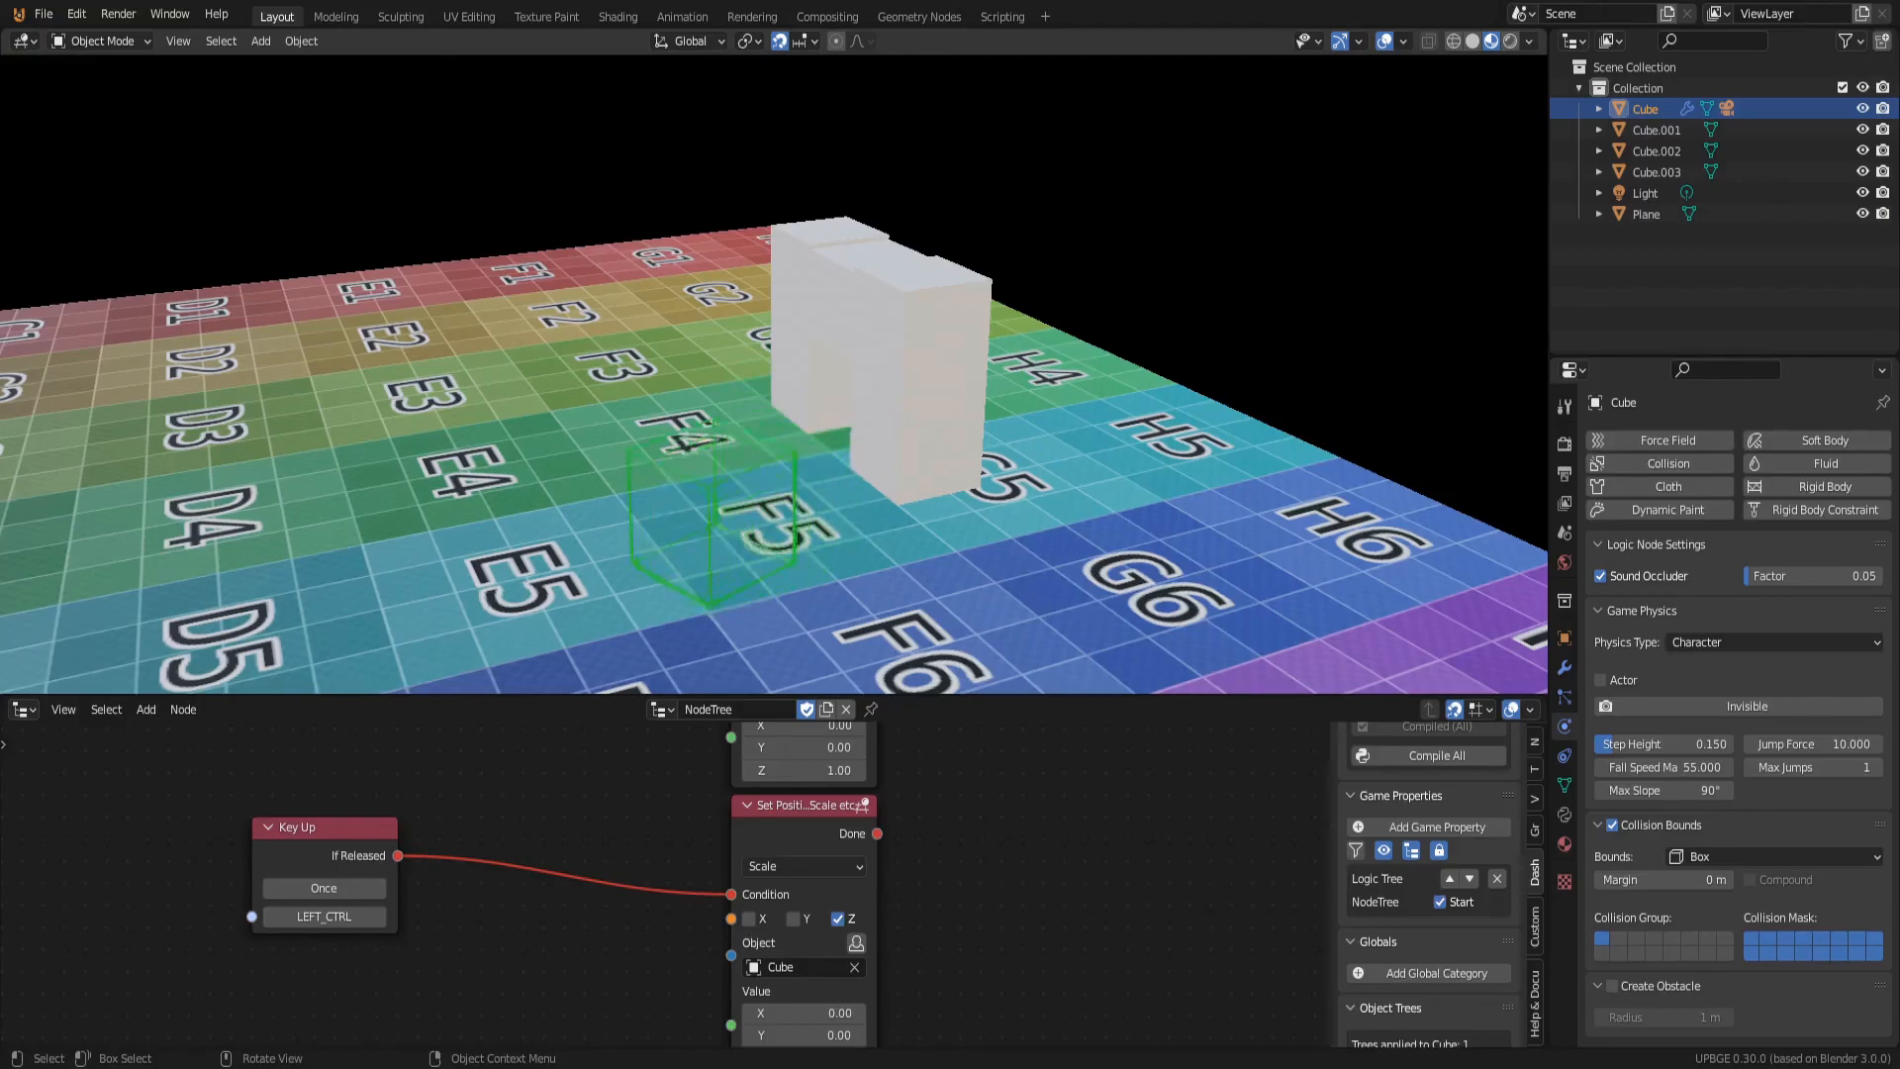
key("w")
key("w")
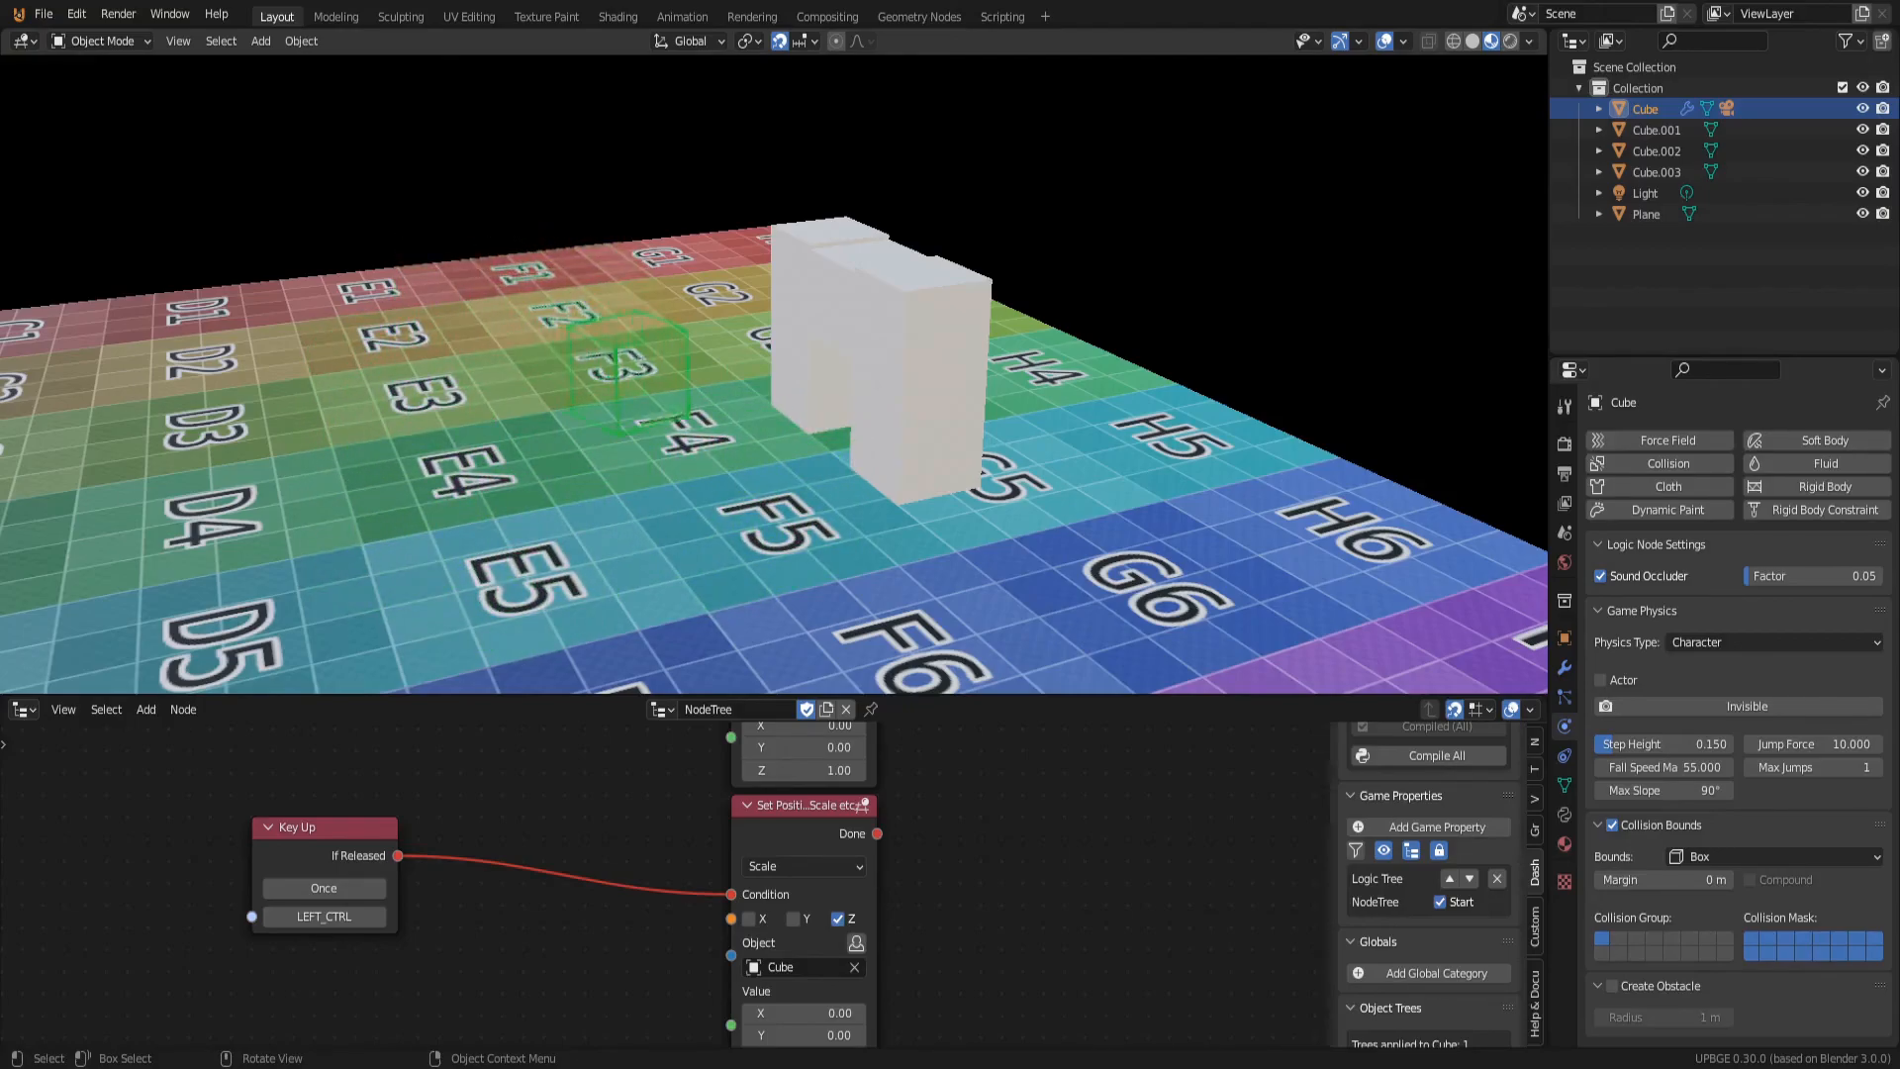
key("w")
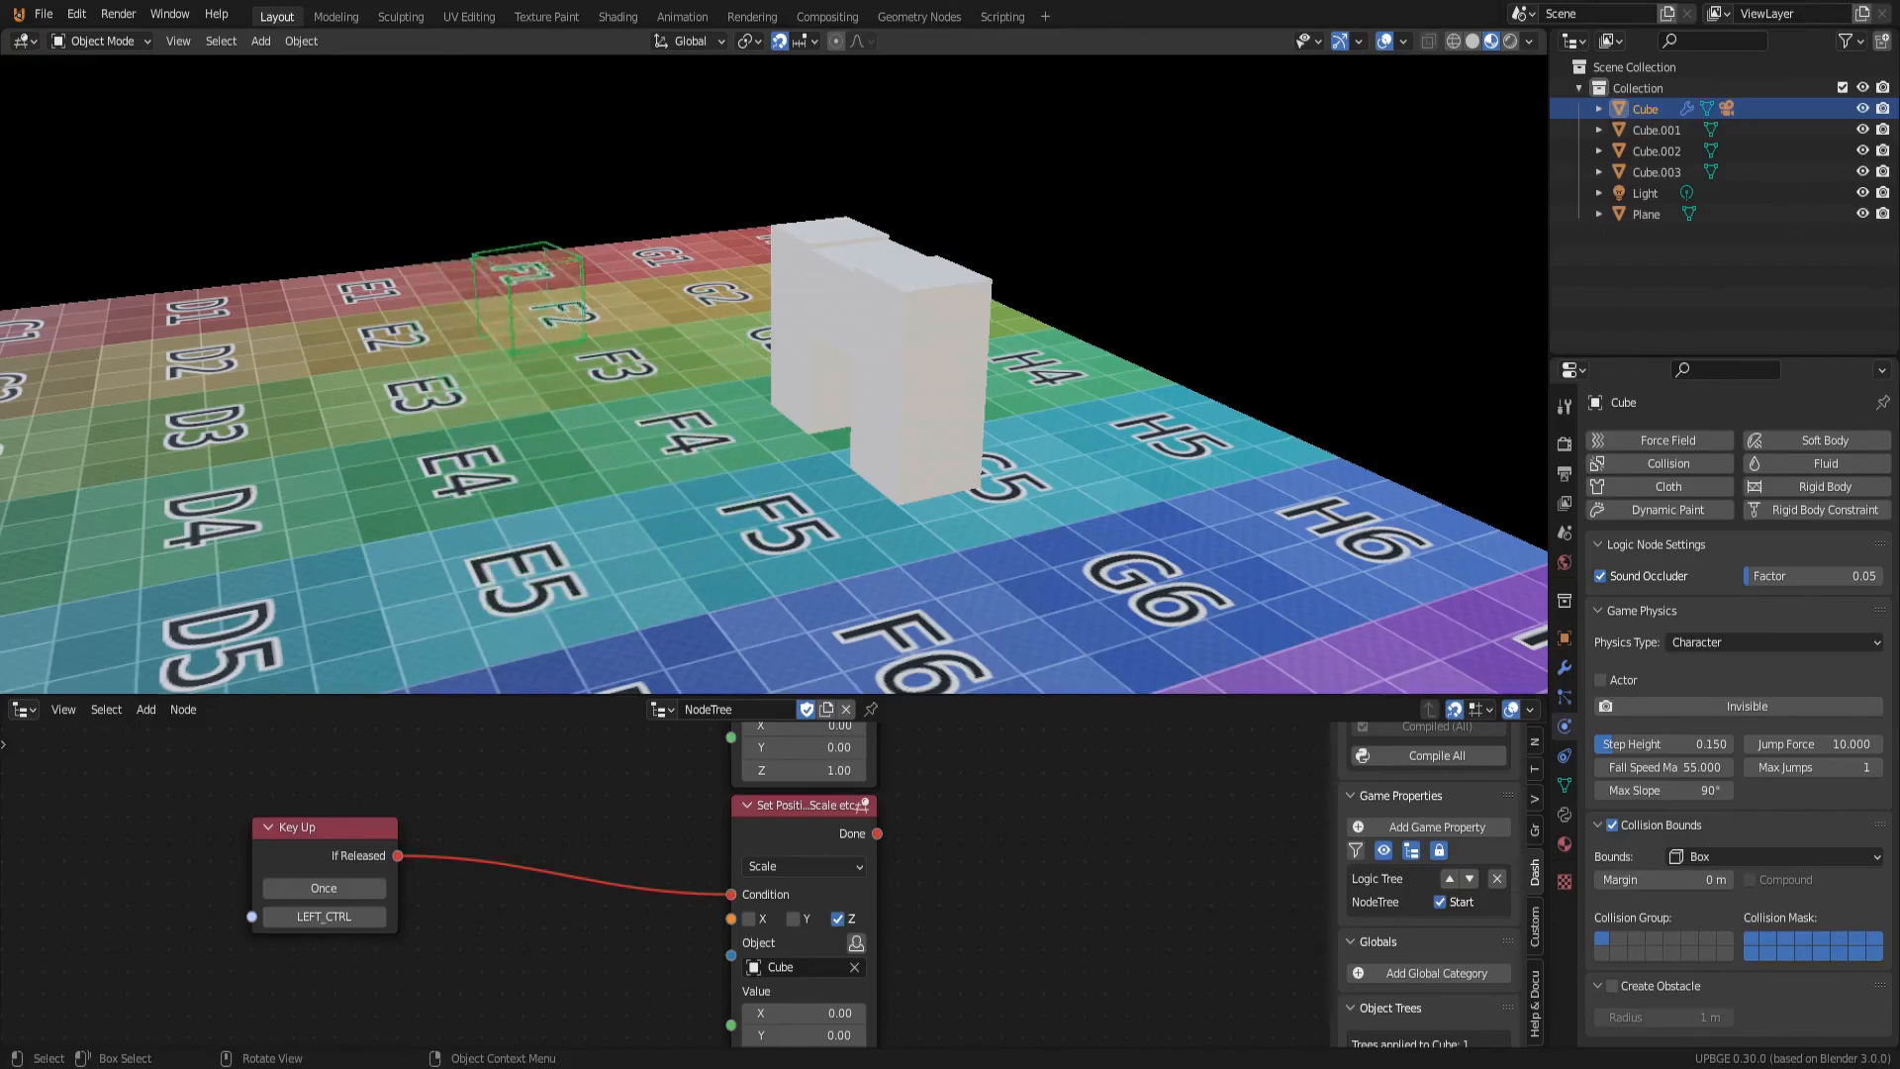
key("w")
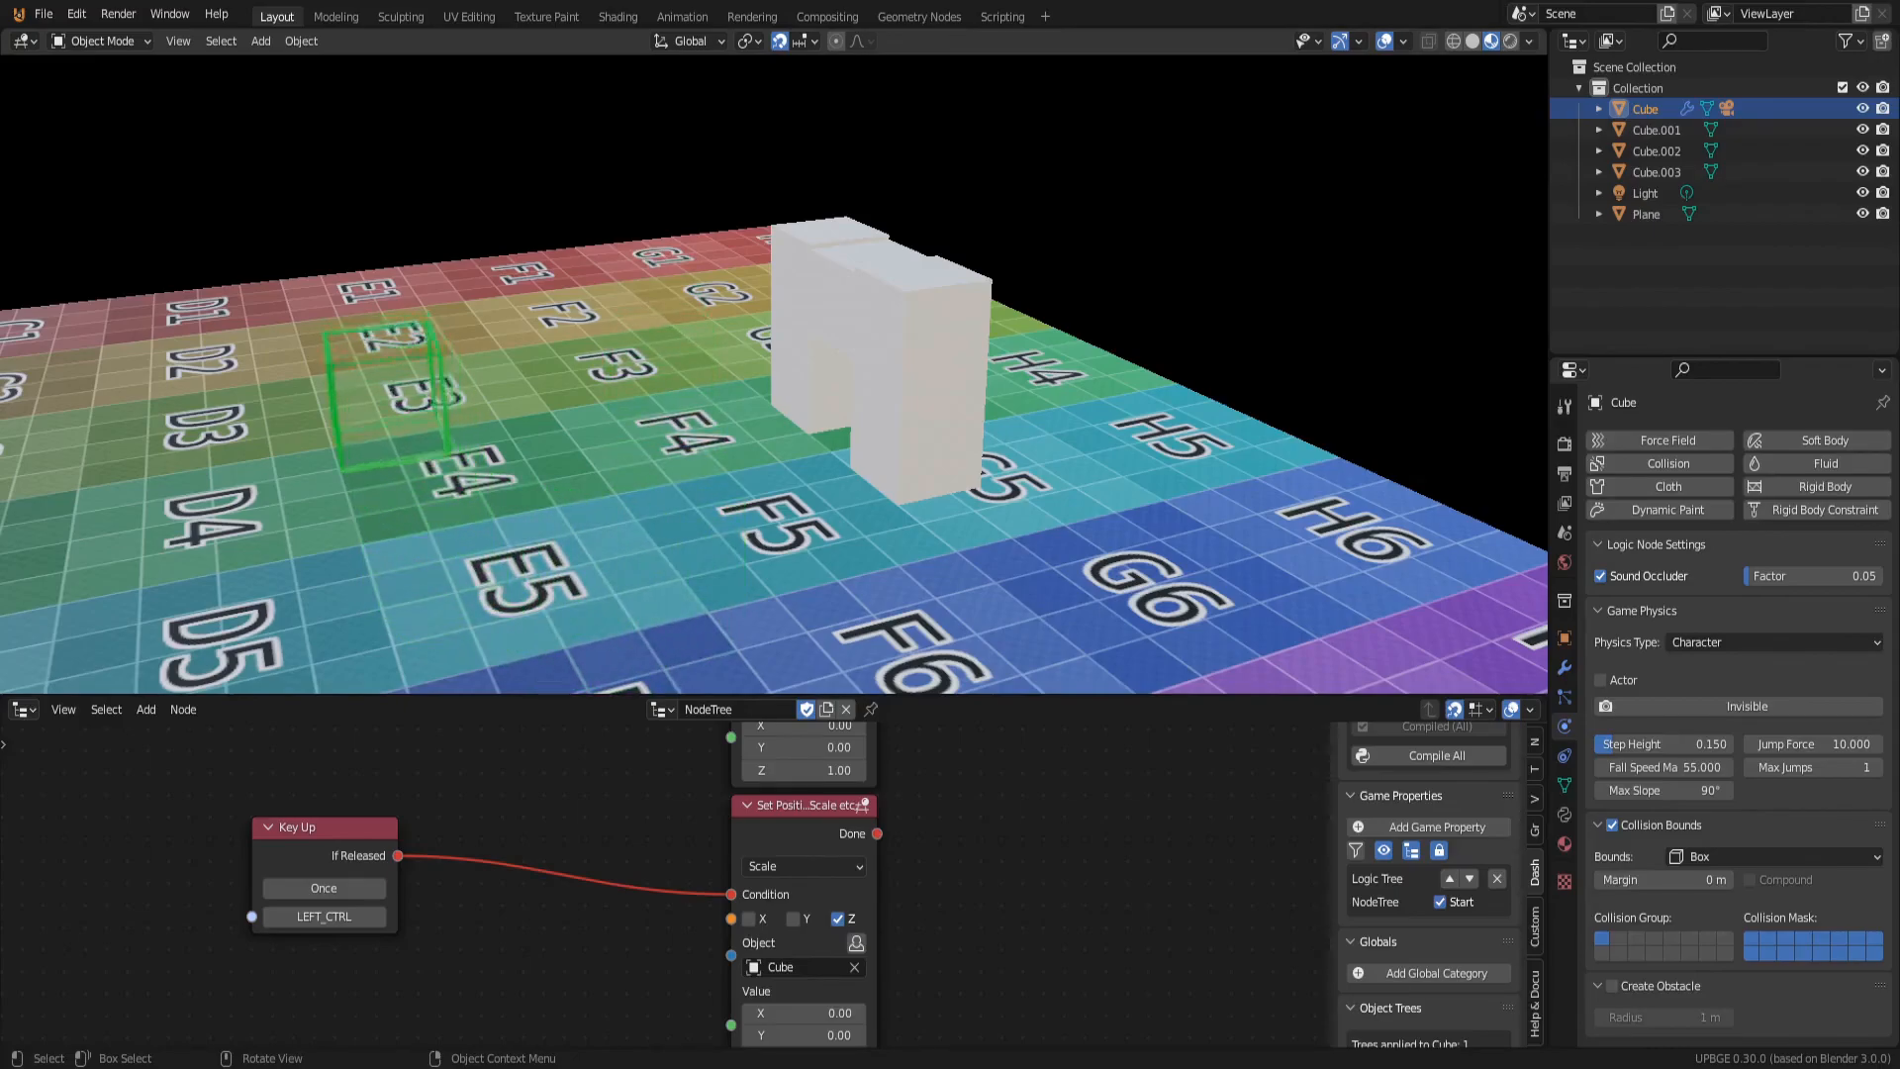
Step: Test a standing jump while moving forward, crouch and stand up again near the archway, and end the game test
key("w")
key("space")
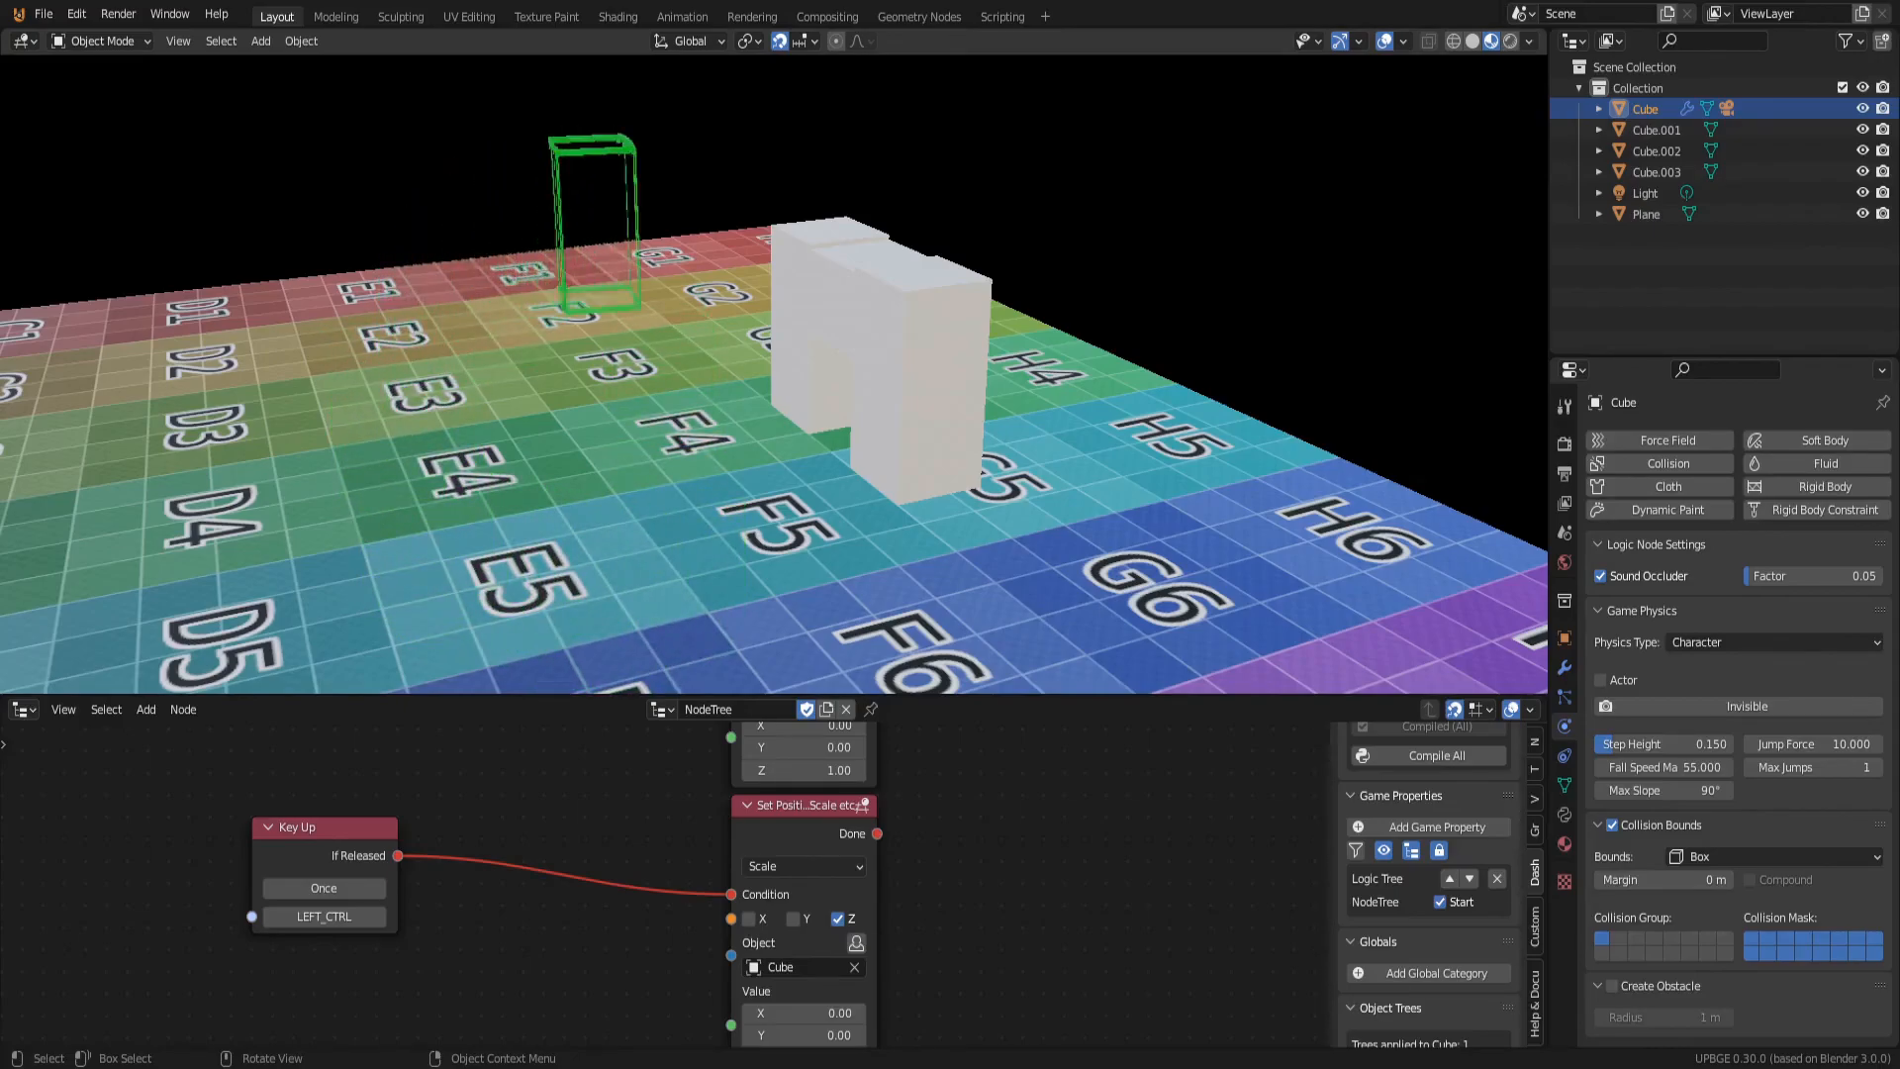
key("w")
key("ctrl")
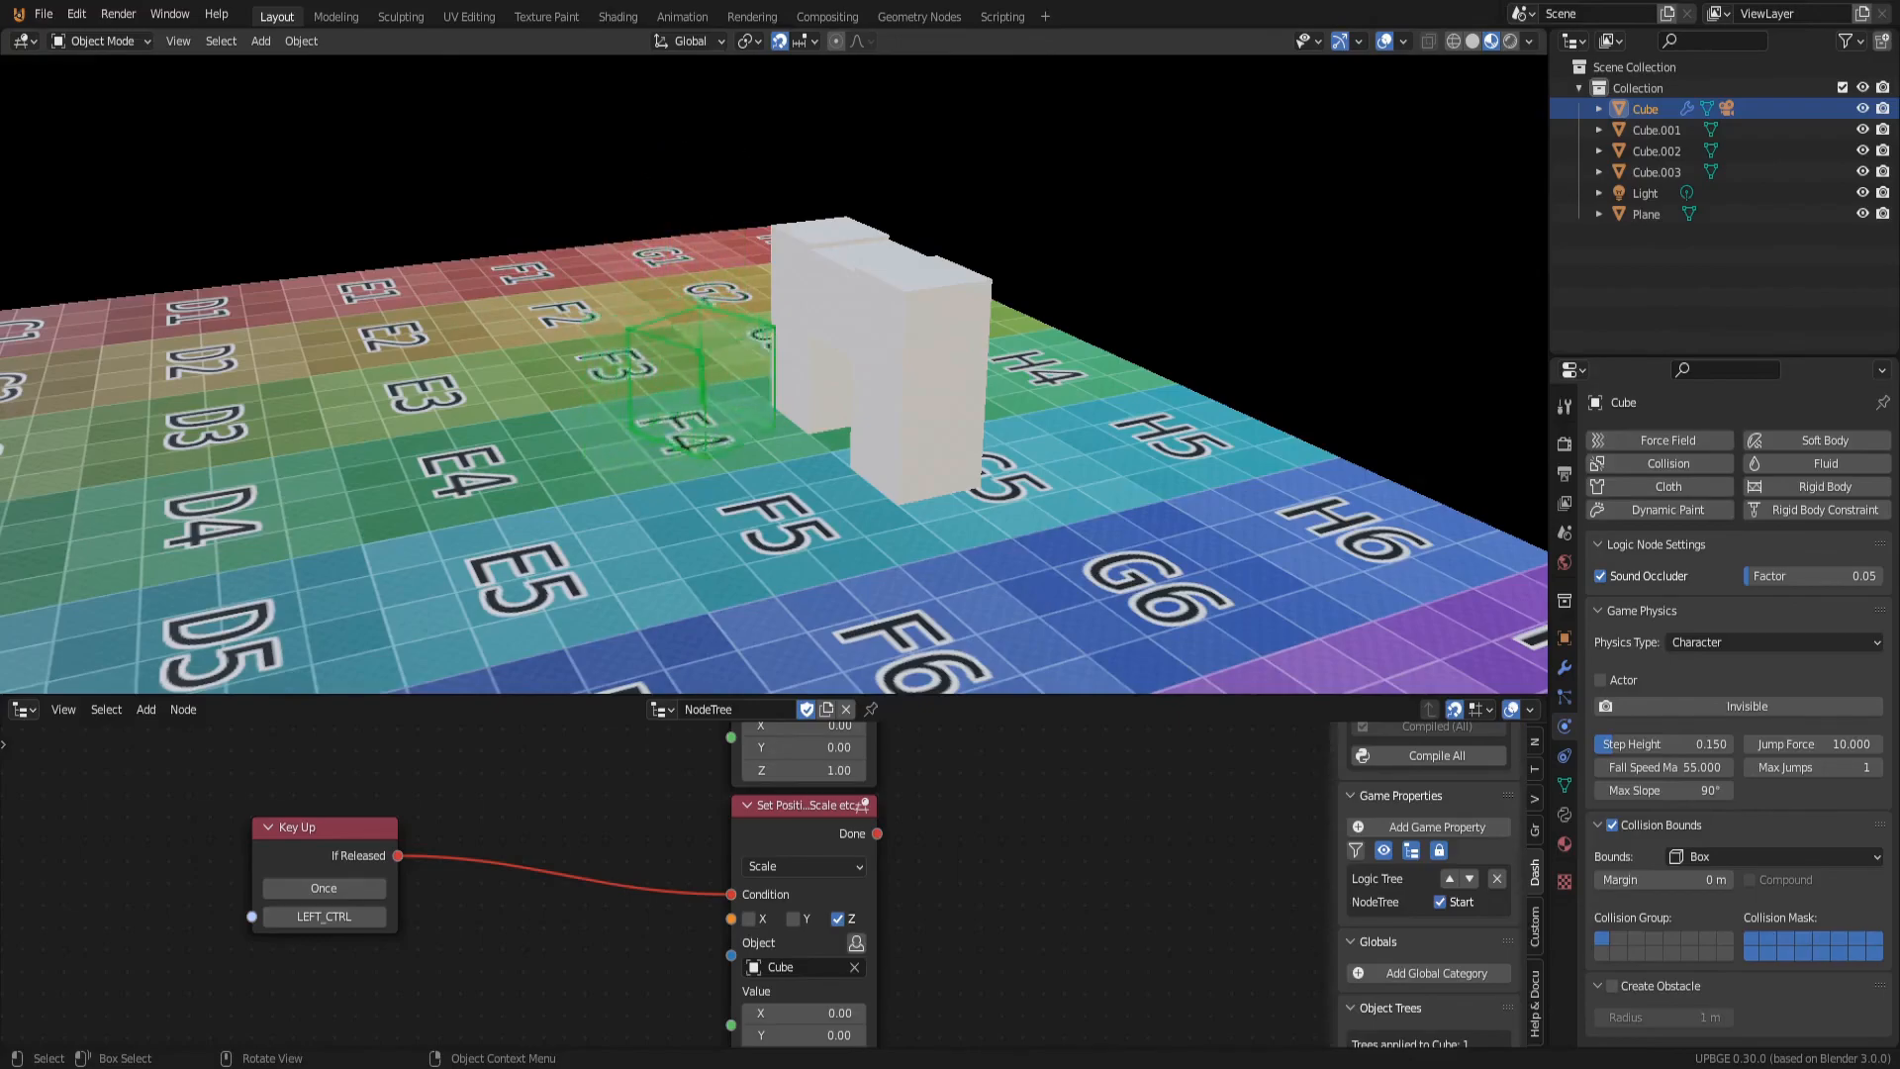
key("w")
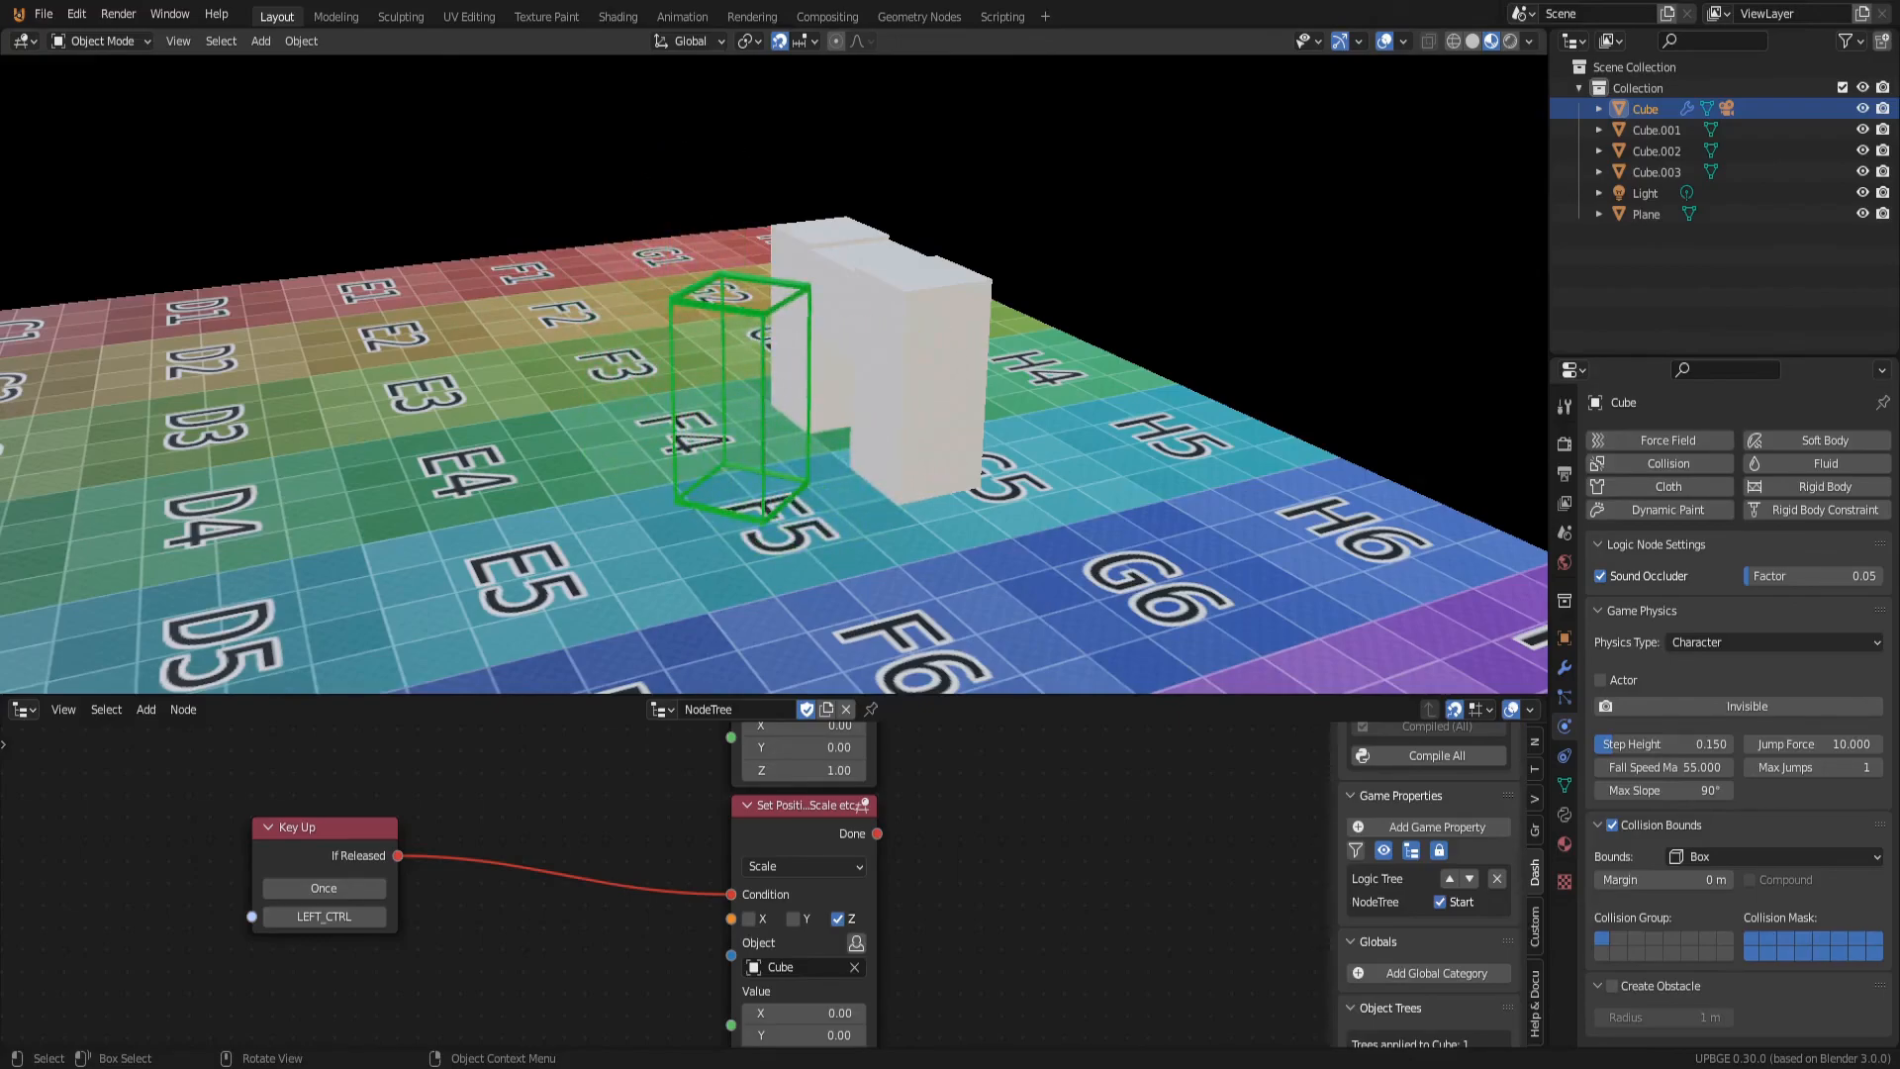
key("Escape")
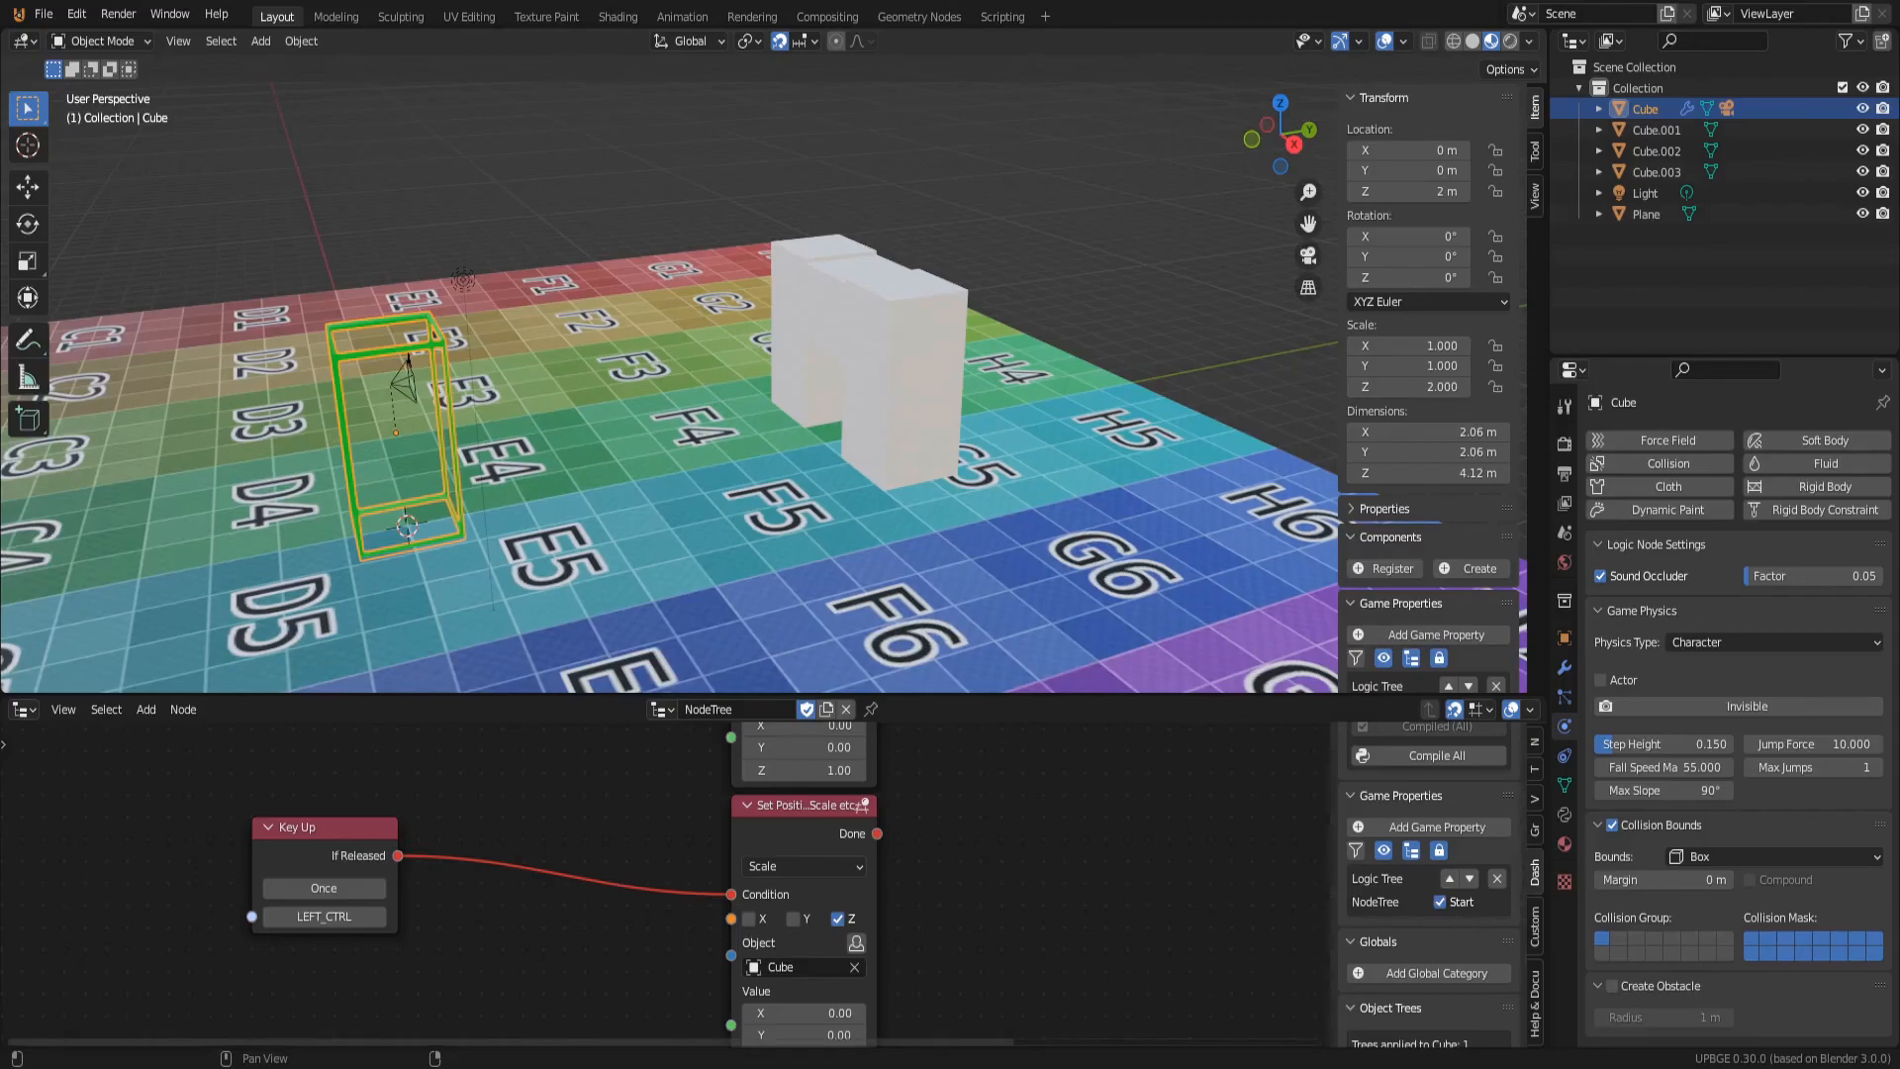